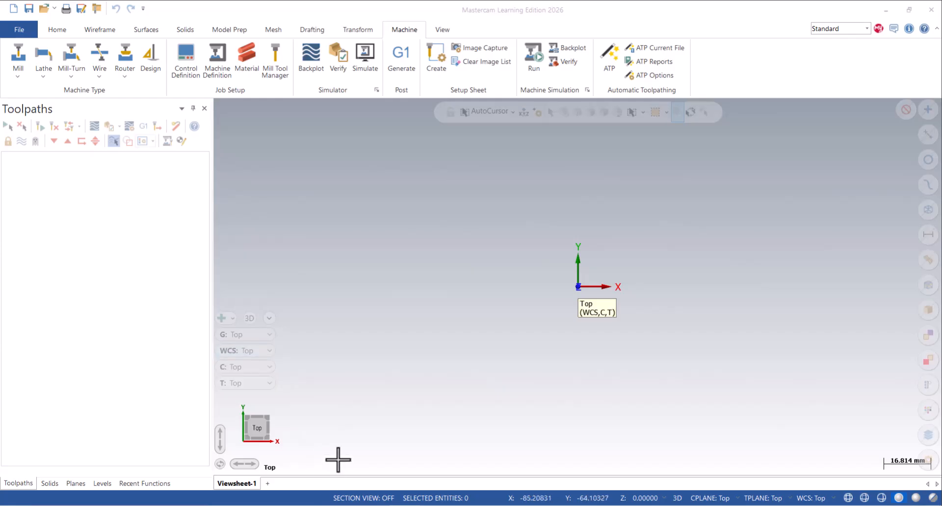
- Open mazak-integrex-i-200s-p230222101_7.jpg from the Downloads folder in Paint and look over the machine's working area
key("super+e")
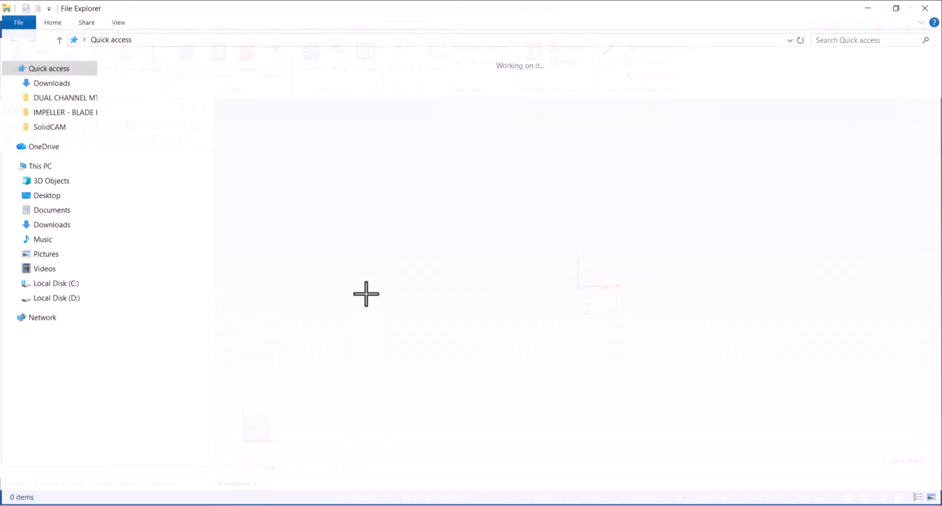
left_click(71, 225)
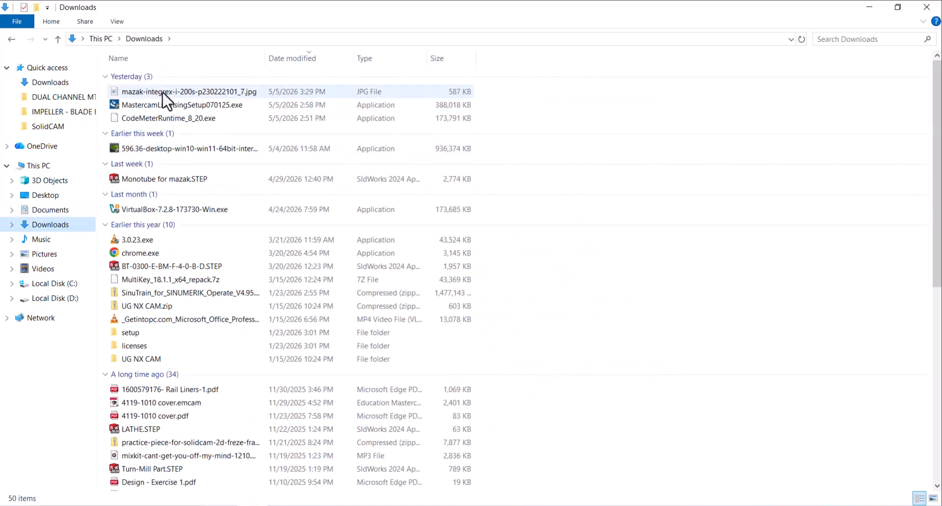
left_click(163, 92)
right_click(162, 91)
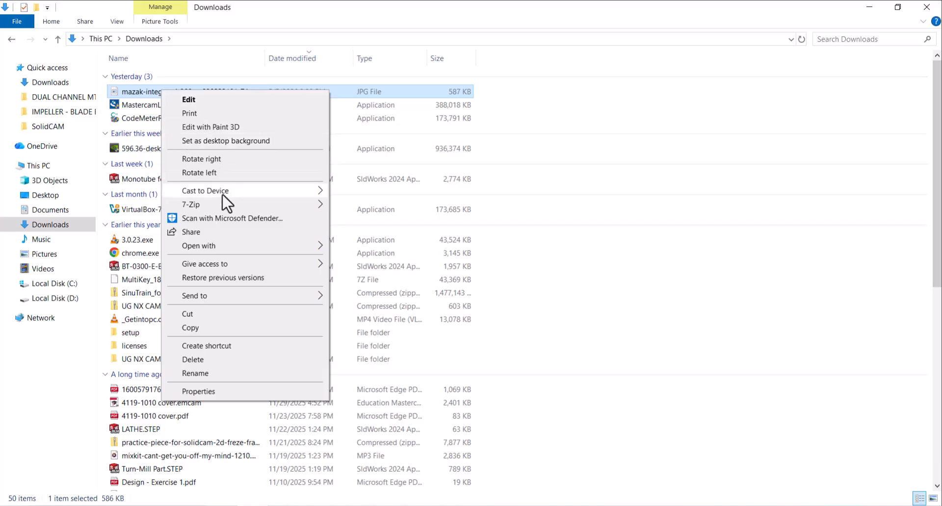
mouse_move(214, 206)
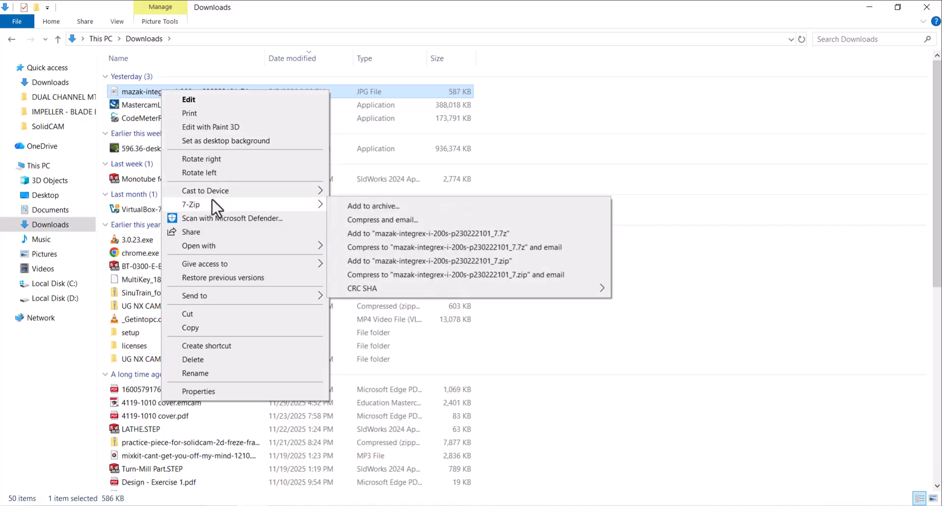
left_click(196, 100)
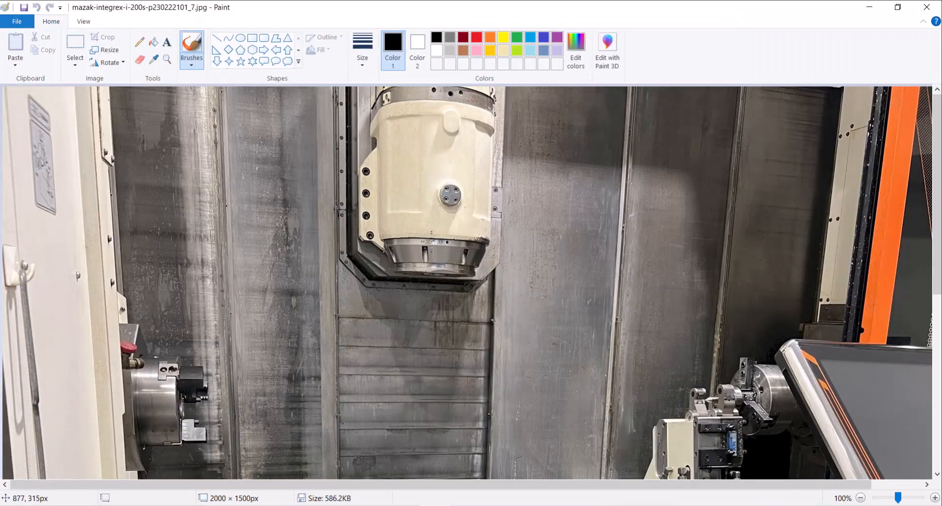
scroll(371, 242, "down", 1, "ctrl")
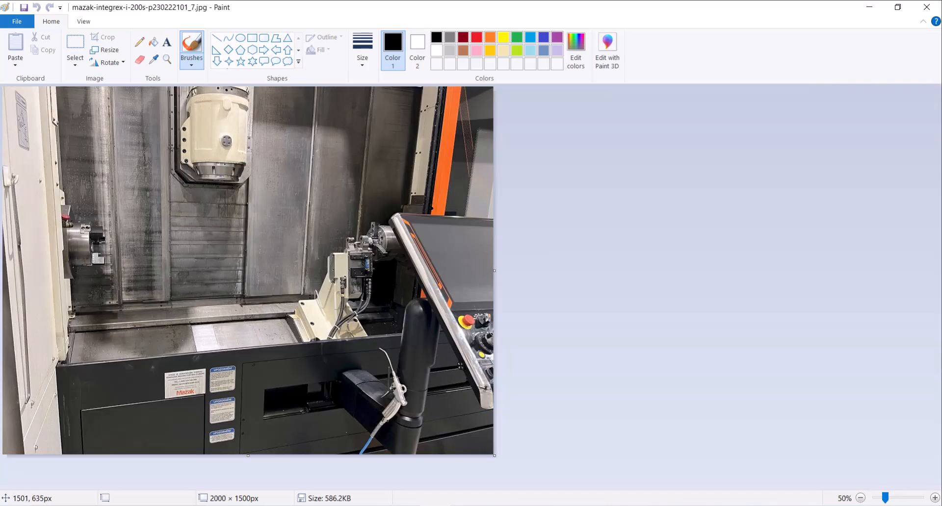
scroll(293, 226, "up", 1, "ctrl")
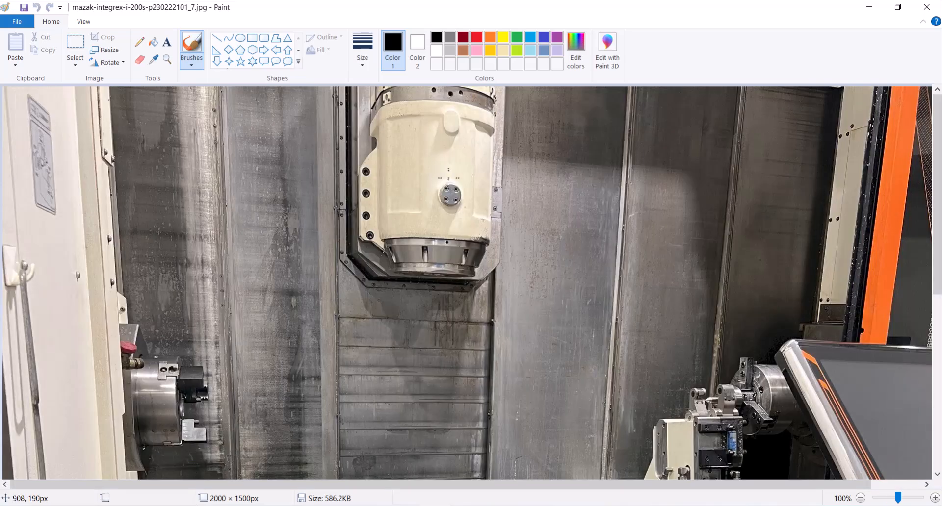
- Circle the milling head freehand on the photo and draw a horizontal line across it
mouse_move(330, 130)
left_mouse_down()
mouse_move(457, 310)
mouse_move(498, 127)
mouse_move(510, 166)
left_mouse_up()
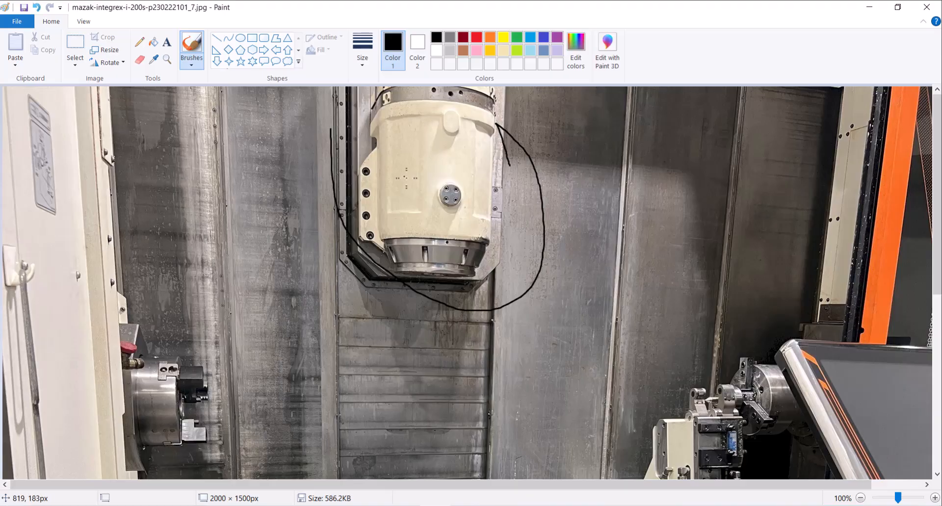
left_click_drag(451, 163, 242, 156)
left_click_drag(456, 164, 624, 163)
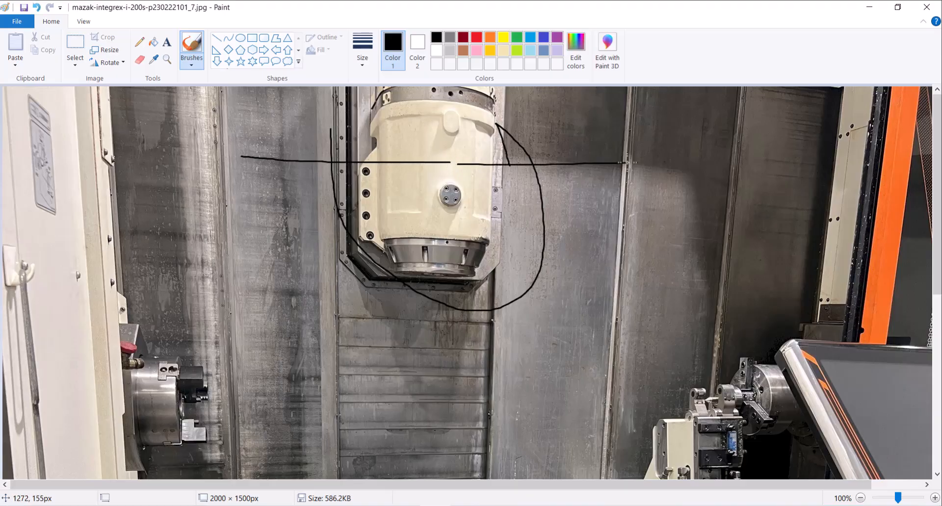
- Circle the main chuck, the opposite spindle and the lower turret area freehand, and draw a line linking the two spindles
scroll(316, 247, "down", 4)
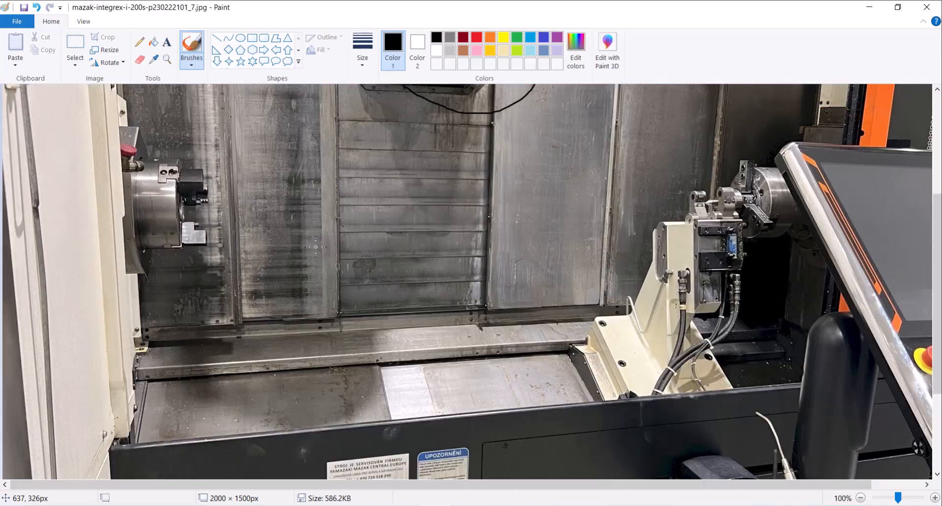
mouse_move(203, 160)
left_mouse_down()
mouse_move(165, 156)
mouse_move(153, 264)
mouse_move(197, 145)
left_mouse_up()
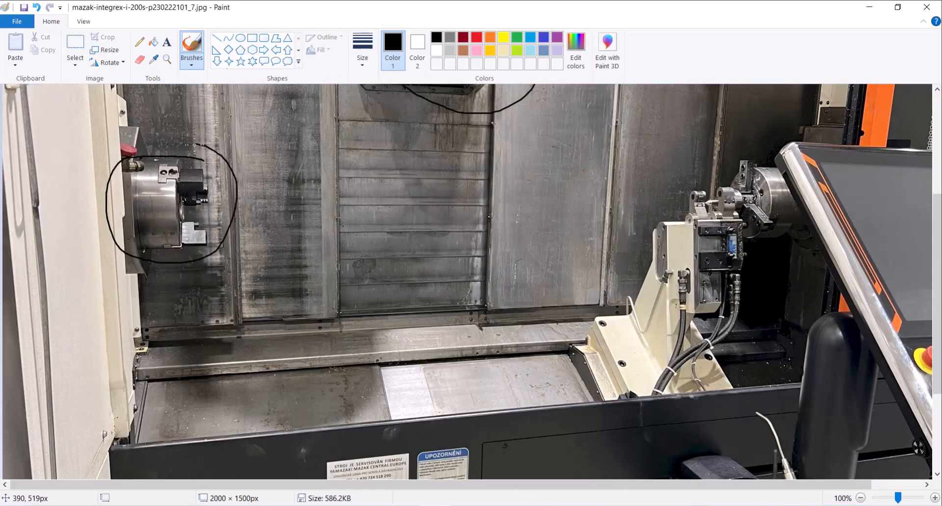
mouse_move(749, 149)
left_mouse_down()
mouse_move(732, 271)
mouse_move(736, 119)
mouse_move(693, 122)
left_mouse_up()
mouse_move(246, 177)
left_mouse_down()
mouse_move(478, 192)
mouse_move(692, 182)
mouse_move(680, 181)
mouse_move(577, 299)
mouse_move(736, 320)
mouse_move(694, 159)
left_mouse_up()
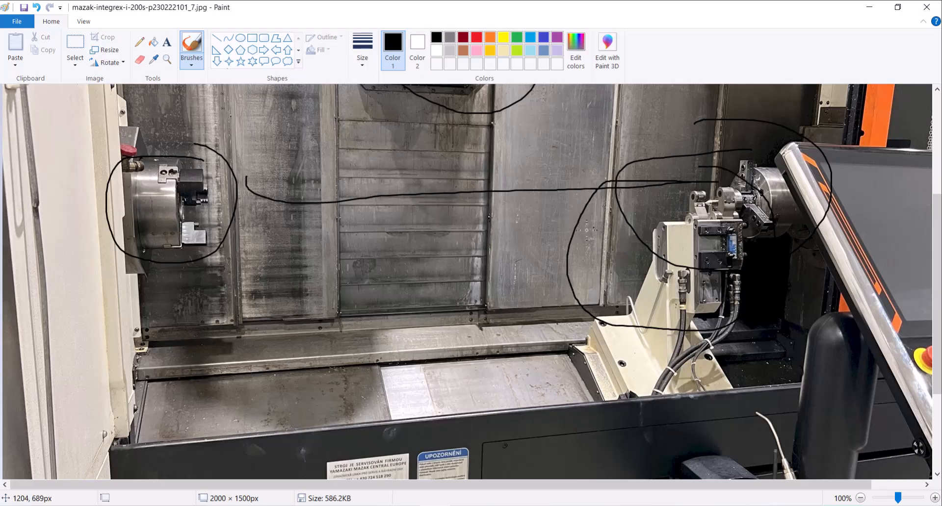
mouse_move(518, 226)
left_mouse_down()
mouse_move(376, 229)
mouse_move(619, 332)
mouse_move(467, 236)
left_mouse_up()
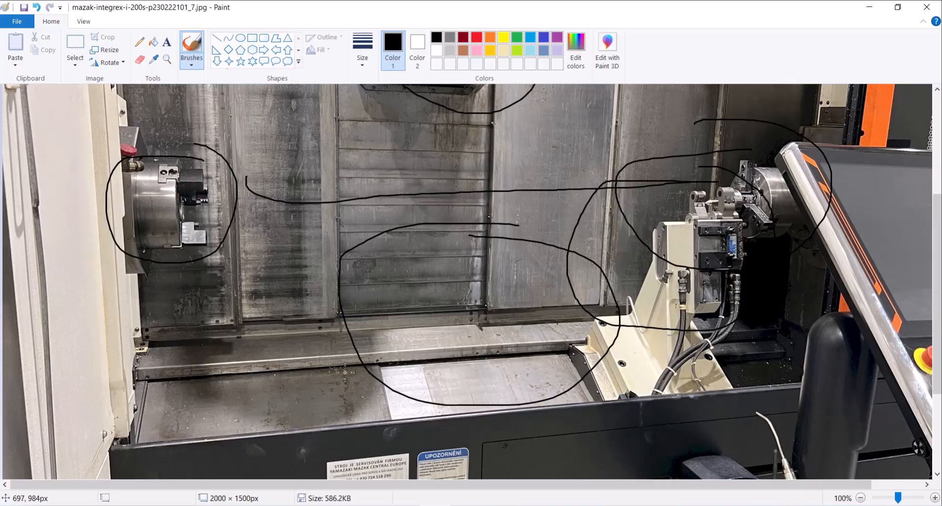
- View the whole annotated photo, and close it without saving the changes
scroll(347, 381, "down", 3, "ctrl")
scroll(347, 381, "up", 1, "ctrl")
scroll(348, 382, "up", 1, "ctrl")
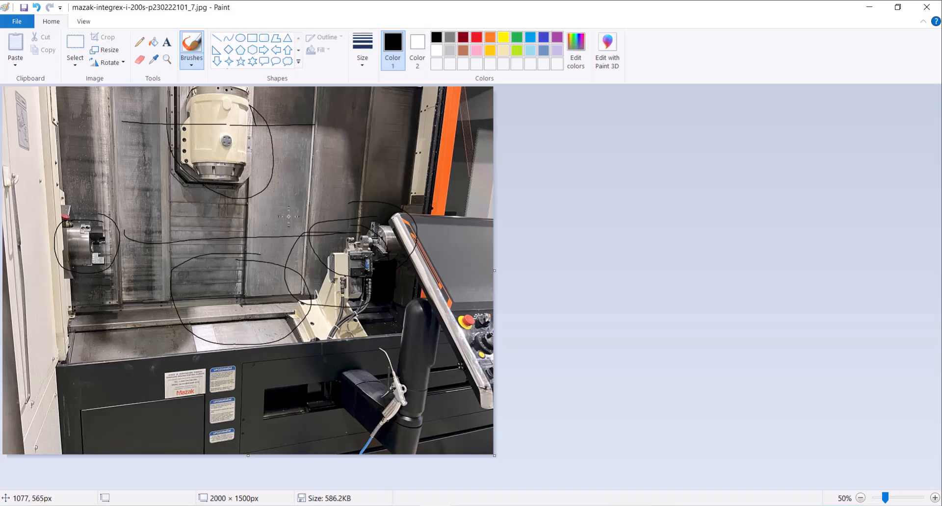
left_click(927, 7)
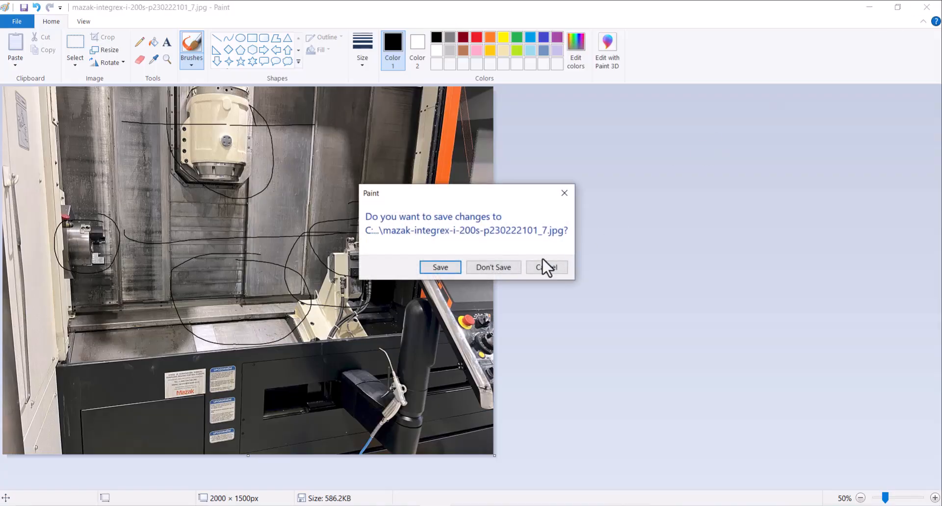
left_click(493, 267)
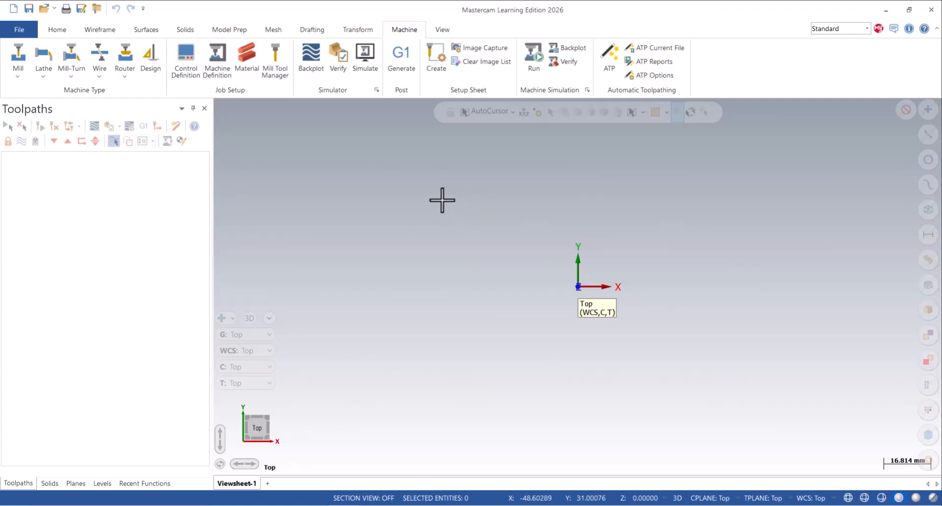
- Start opening a file and browse to Personal\Youtube Working\MT WORKS\DUAL CHANNEL MT on drive D
left_click(46, 12)
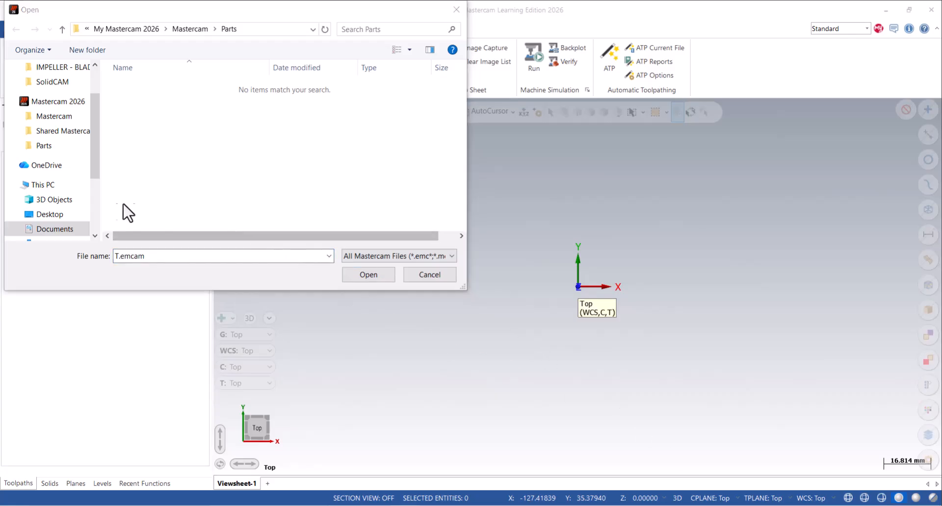
left_click(72, 186)
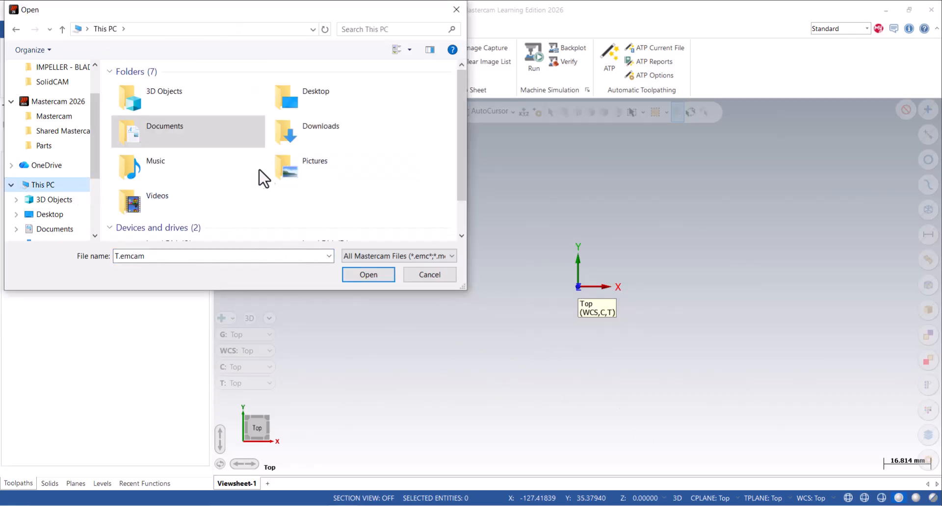
scroll(295, 192, "down", 1)
double_click(329, 228)
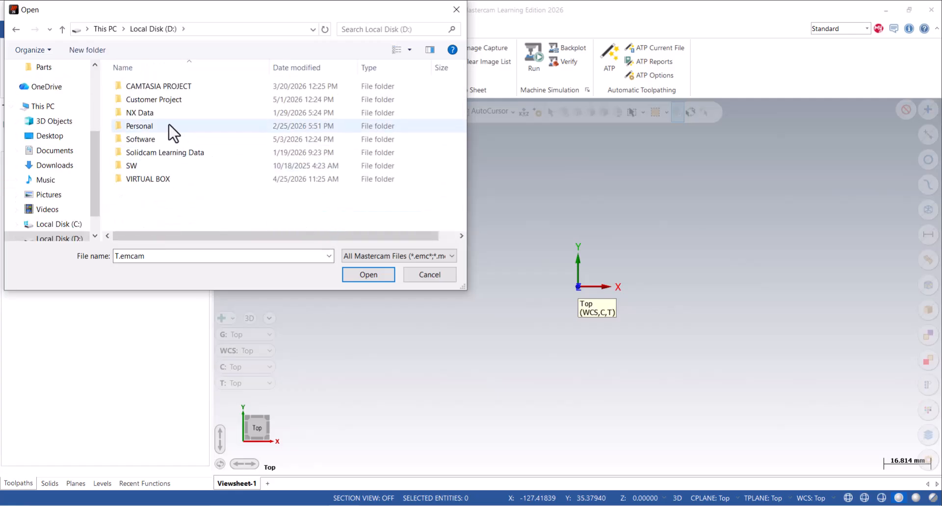
double_click(166, 122)
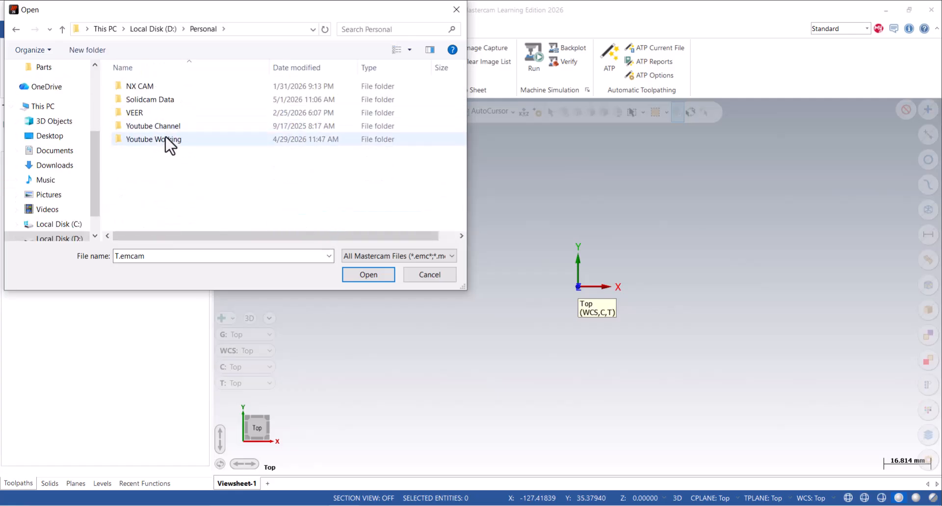
double_click(167, 140)
double_click(163, 125)
double_click(151, 91)
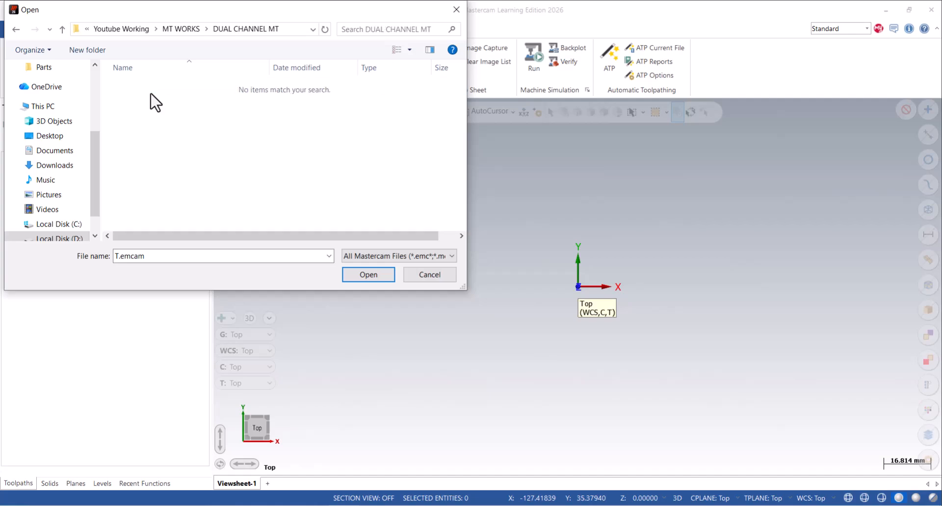
- List all file types and open the SOLIDWORKS part MT_TEST_SHAFT.SLDPRT
left_click(390, 256)
left_click(387, 319)
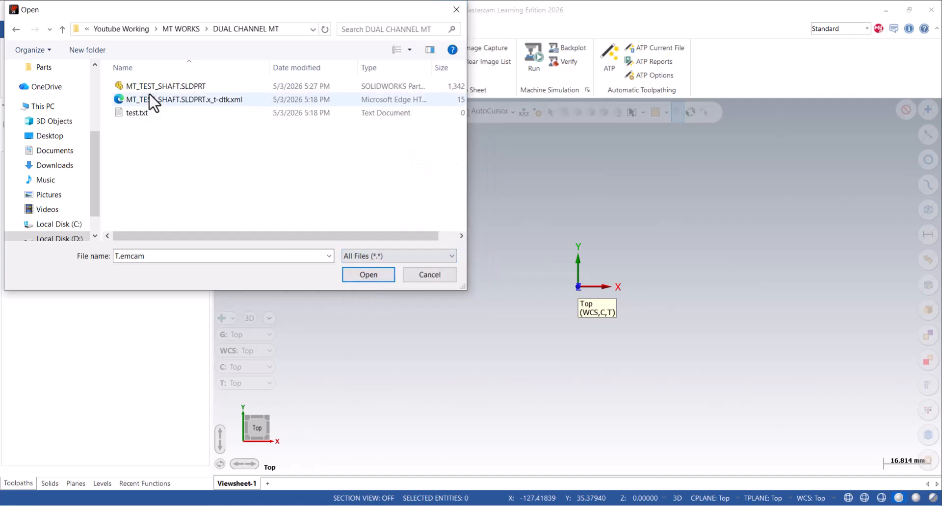
left_click(150, 86)
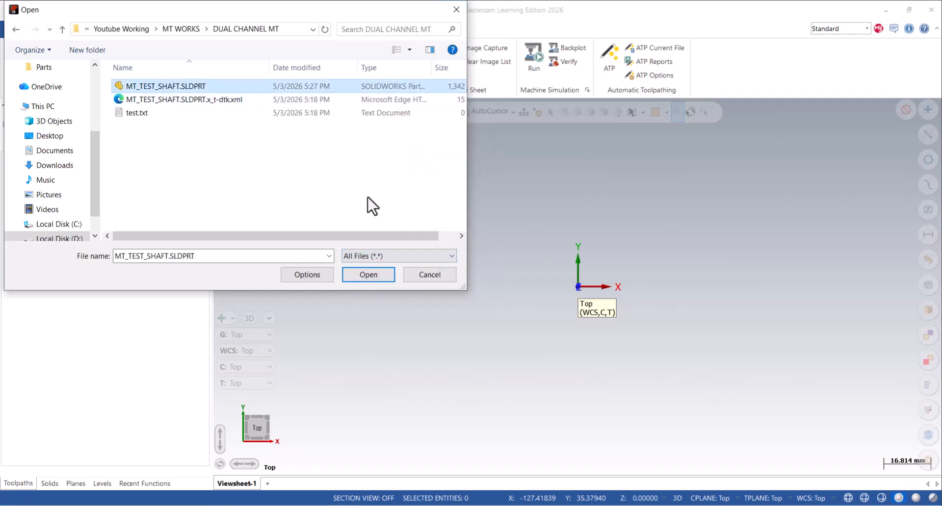
left_click(373, 273)
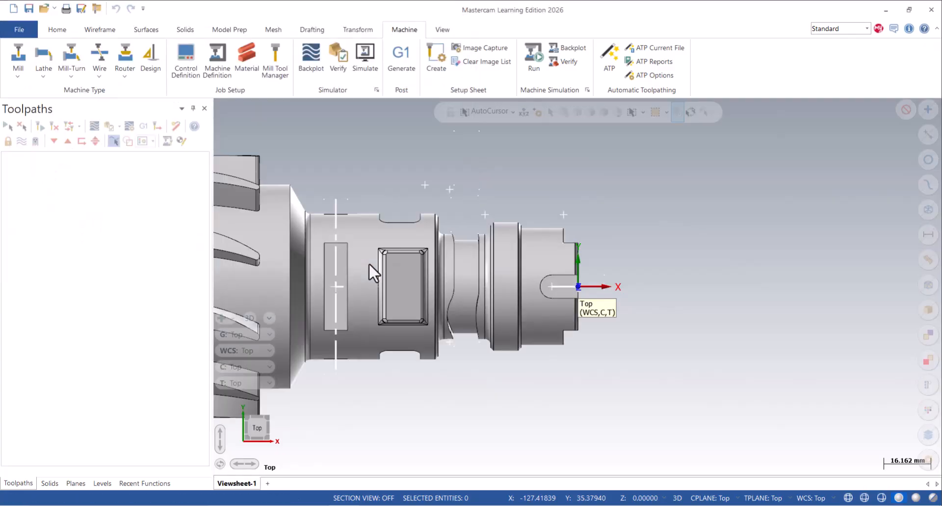
- Examine the imported shaft's pockets, grooves, blades and both ends from several angles
scroll(434, 270, "down", 3)
scroll(845, 264, "up", 2)
scroll(563, 257, "up", 2)
middle_click_drag(562, 258, 488, 280)
scroll(683, 289, "up", 4)
scroll(570, 233, "down", 4)
middle_click_drag(608, 274, 564, 275)
middle_click_drag(481, 260, 440, 266)
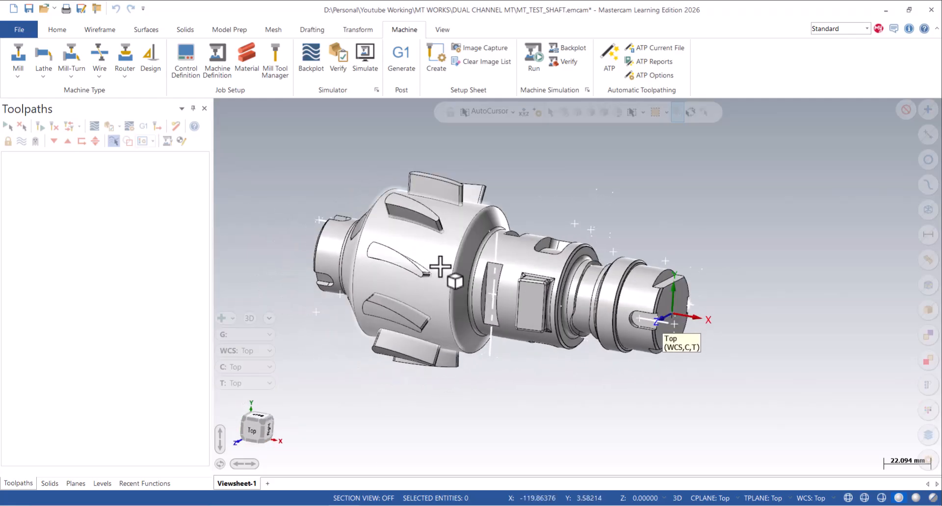
- Show the Hidden Entities level and delete all wireframe and point entities, keeping only the shaft solid
left_click(102, 483)
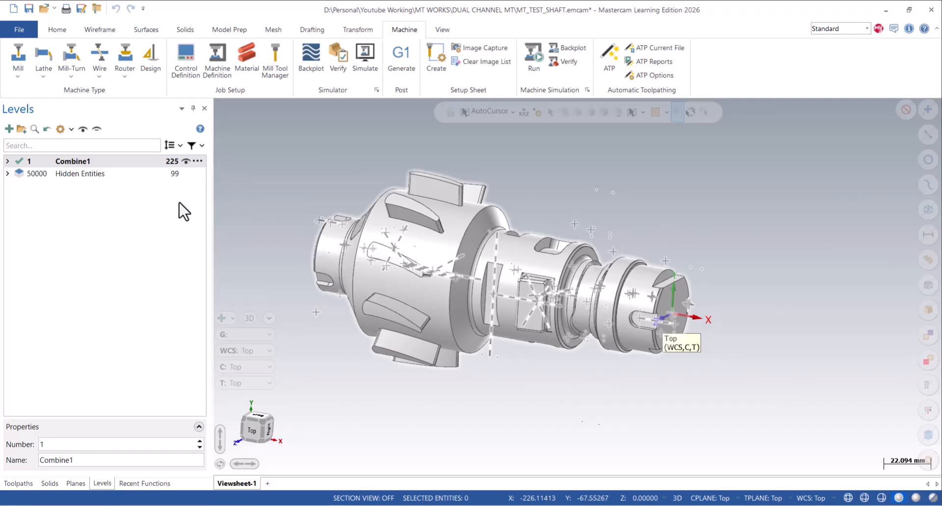
left_click(186, 174)
middle_click_drag(449, 277, 487, 269)
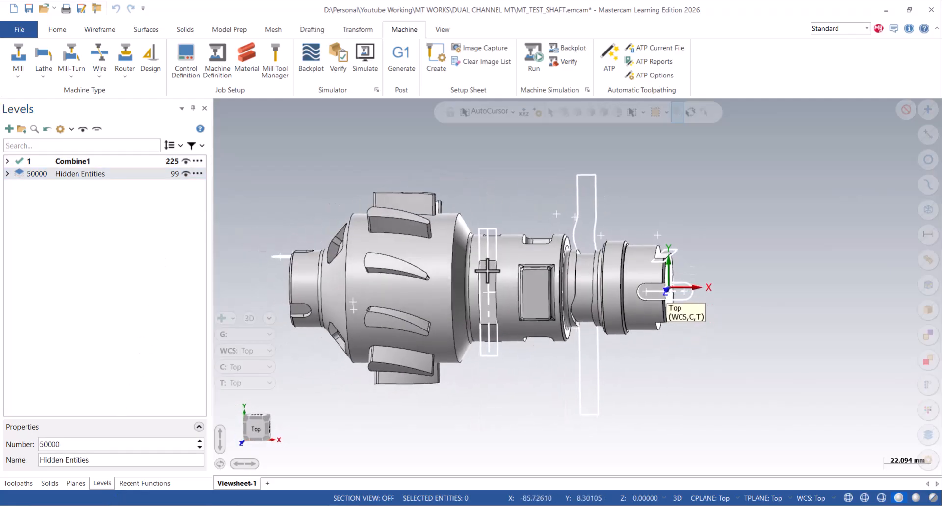
left_click(921, 214)
middle_click_drag(789, 212, 720, 212)
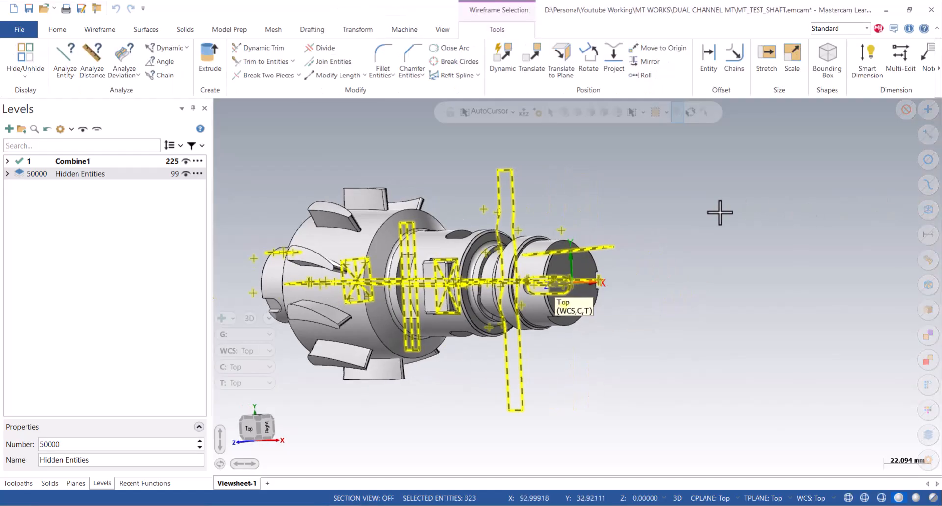
key("Delete")
- Examine the cleaned-up shaft solid and the origin's location on its front end face
middle_click_drag(618, 212, 708, 213)
scroll(642, 231, "up", 5)
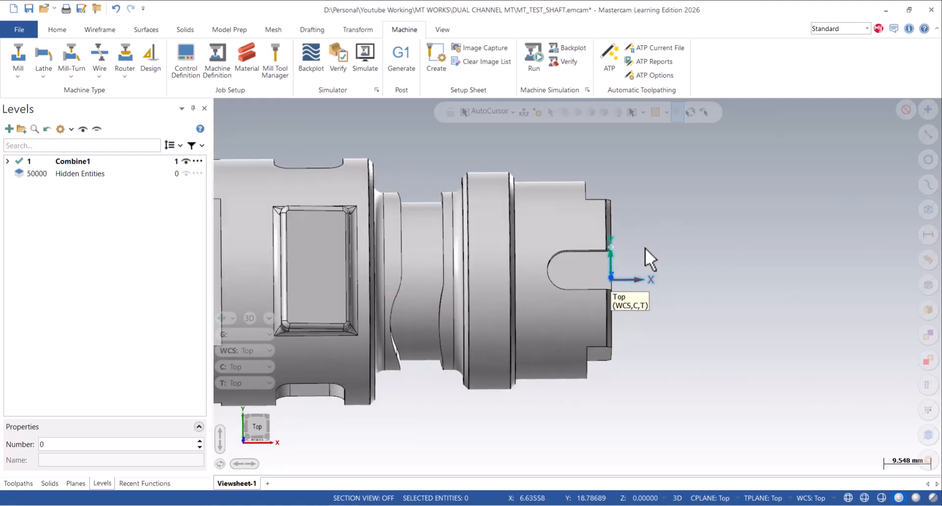
right_click(670, 246)
left_click(677, 272)
scroll(694, 284, "up", 4)
scroll(706, 313, "up", 5)
scroll(699, 311, "down", 4)
scroll(609, 273, "down", 3)
middle_click_drag(610, 273, 649, 267)
scroll(616, 261, "down", 3)
scroll(603, 290, "up", 4)
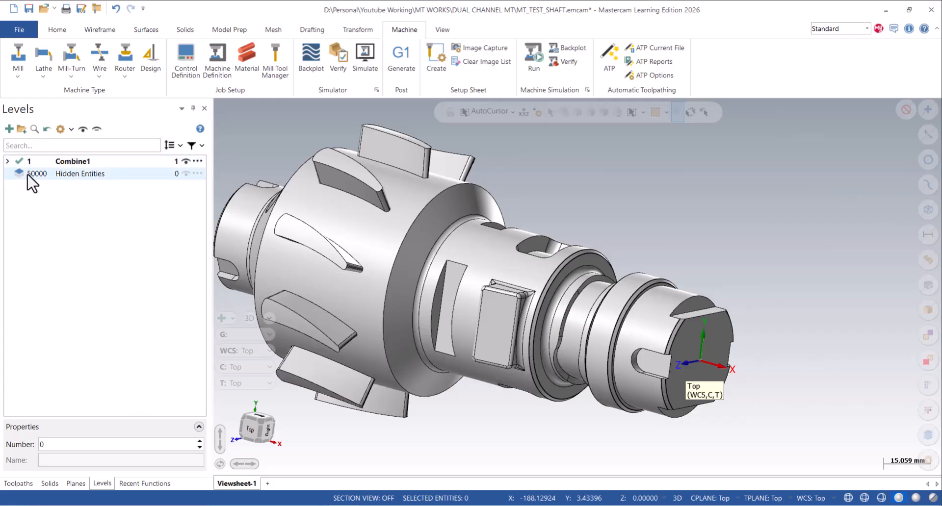
- Set the graphics view to Top with the whole shaft in view, and show the Toolpaths manager
scroll(690, 231, "down", 2)
right_click(688, 215)
left_click(717, 287)
scroll(504, 295, "up", 2)
left_click(18, 483)
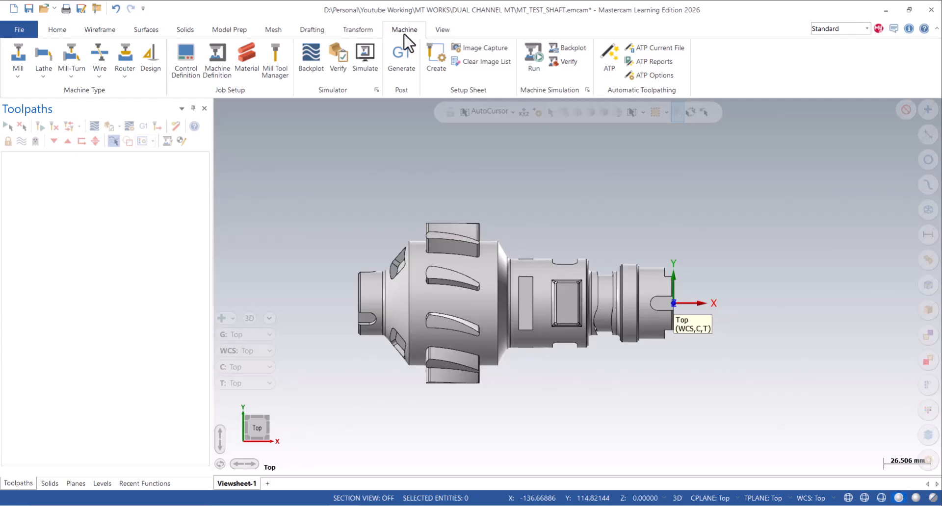
- Remove Generic Fanuc Mill-Turn LTX.machine from the mill-turn machine definition list, add it back from the available machines, and accept the list
left_click(74, 72)
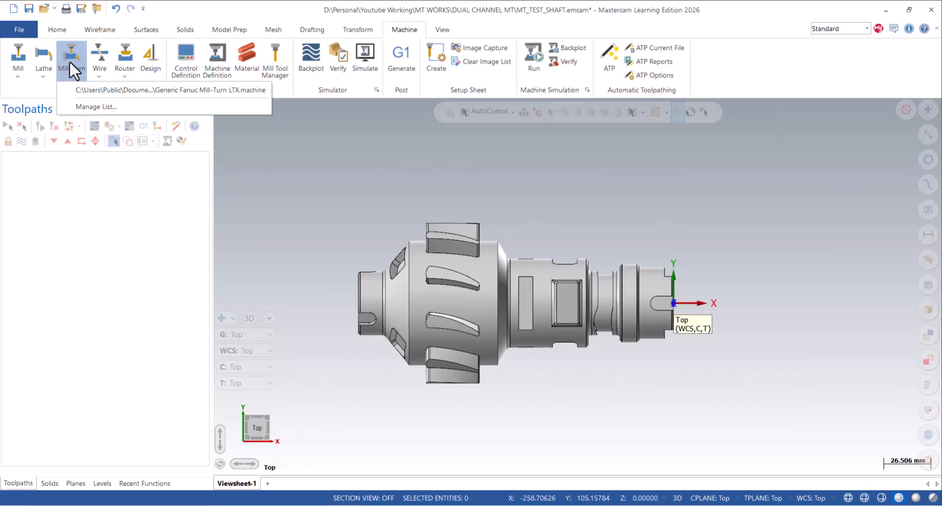
left_click(87, 106)
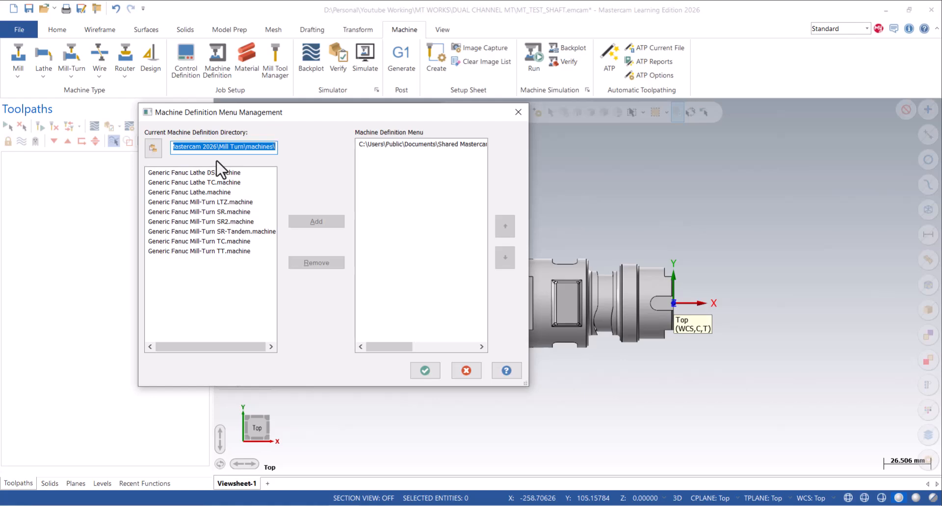
left_click_drag(410, 347, 487, 342)
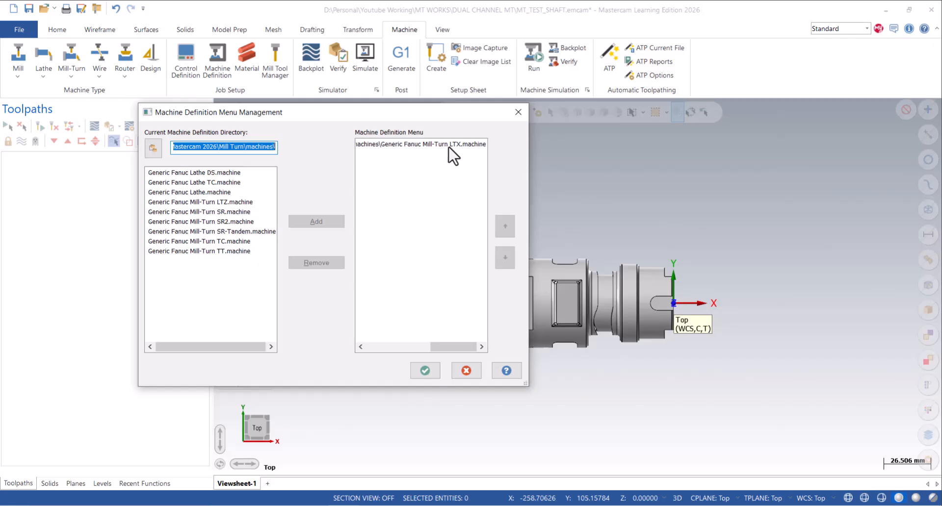
left_click(410, 145)
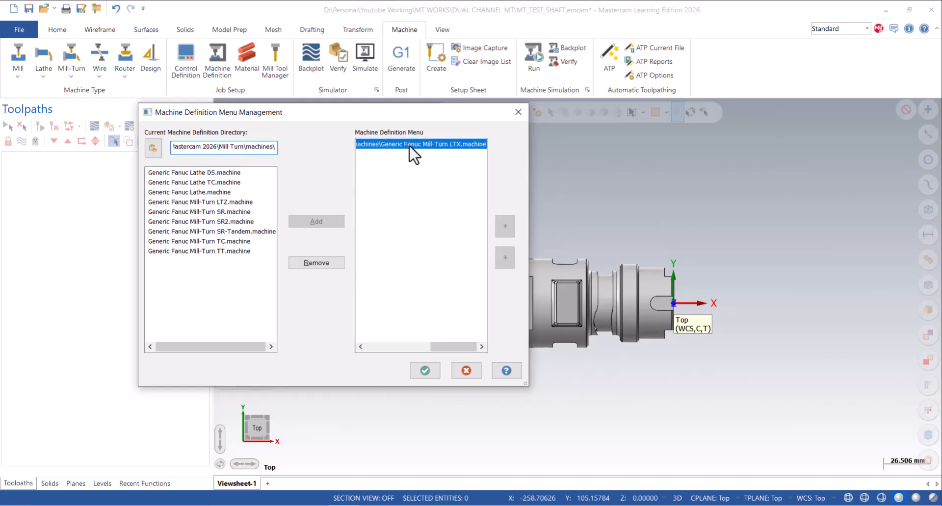
left_click(317, 263)
left_click(218, 201)
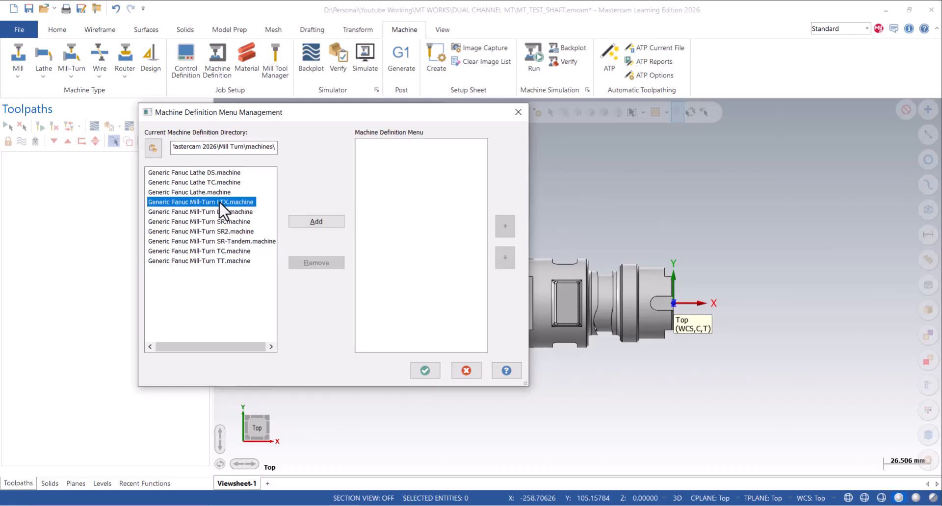
left_click(314, 222)
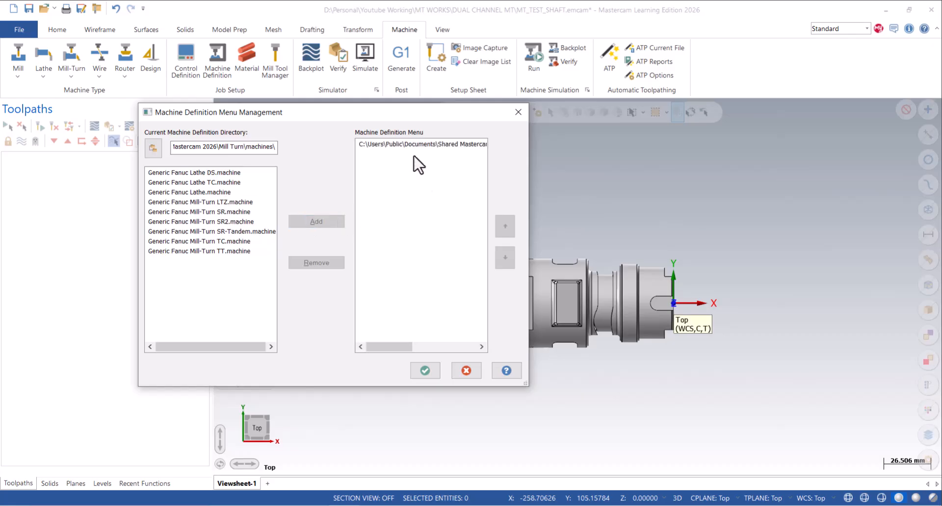
left_click(425, 372)
- Create a mill-turn machine group using Generic Fanuc Mill-Turn LTX.machine and return to its job setup, minimizing Code Expert
left_click(73, 67)
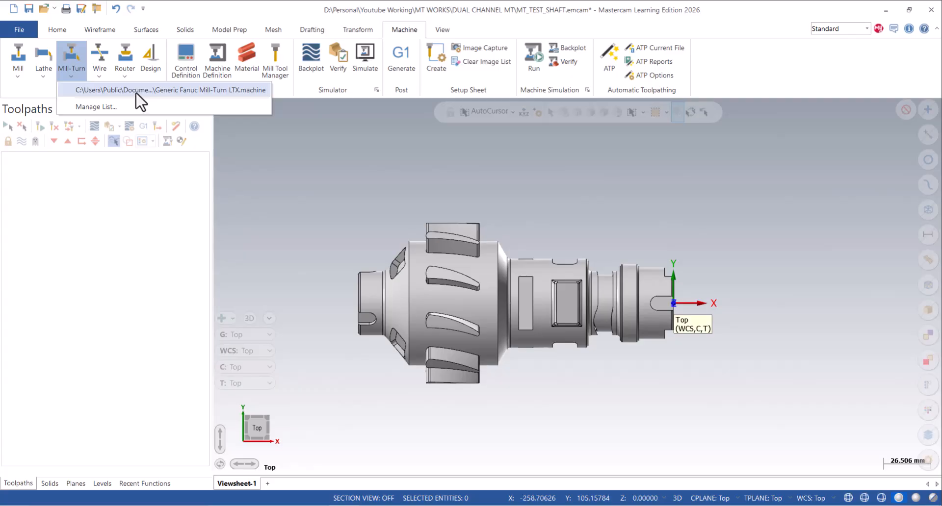
left_click(176, 90)
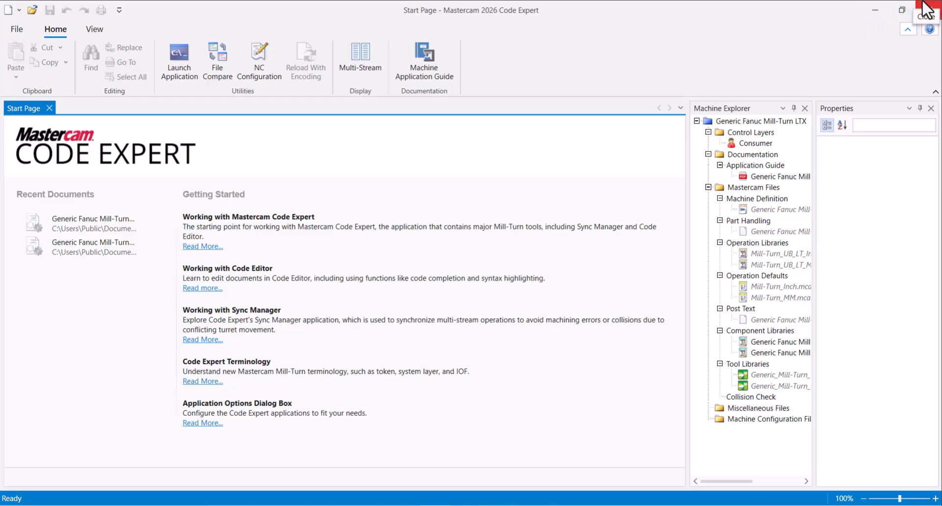
left_click(877, 14)
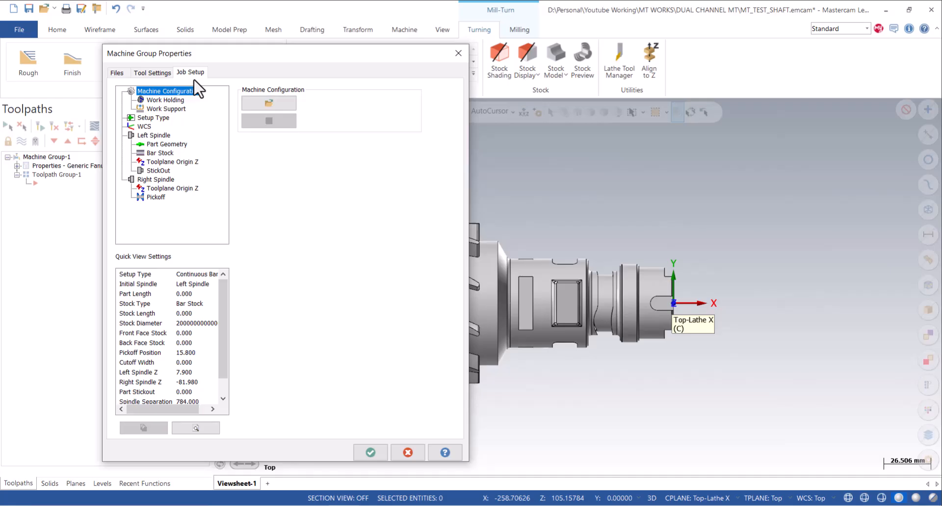
- Examine the parametric geometry and dimensions of the left spindle's default 10-inch chuck in the work holding settings
left_click(175, 101)
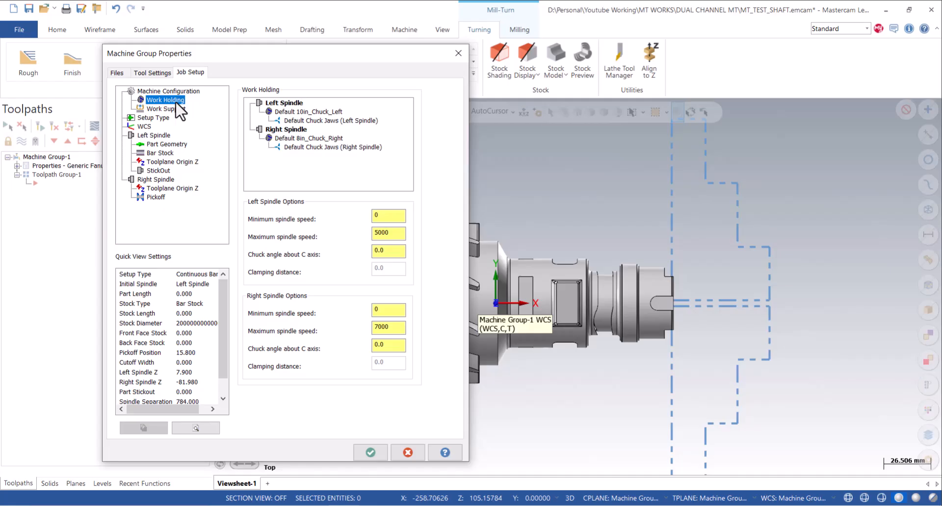
left_click(327, 114)
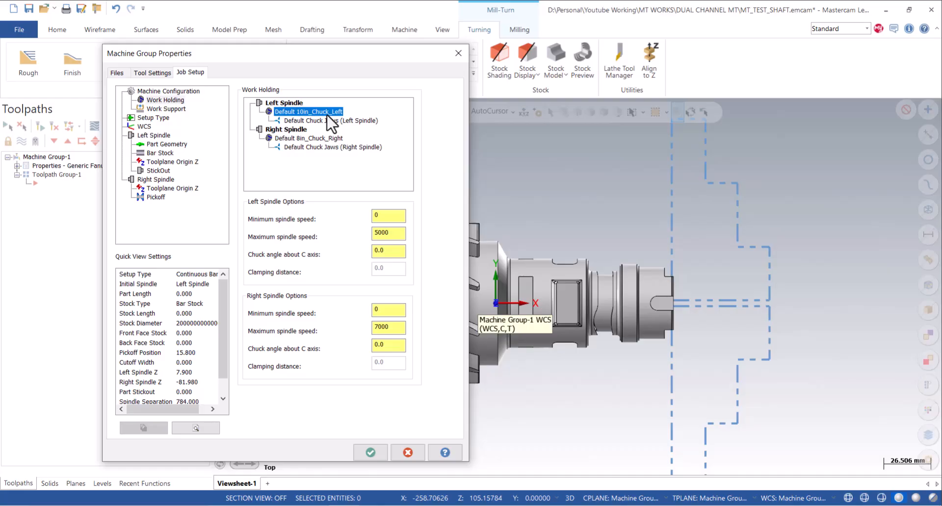
right_click(327, 116)
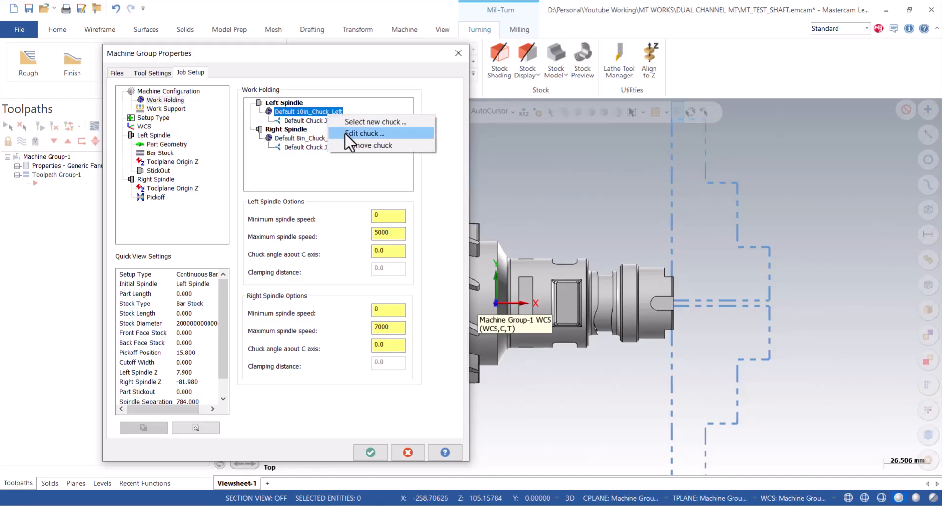
left_click(345, 132)
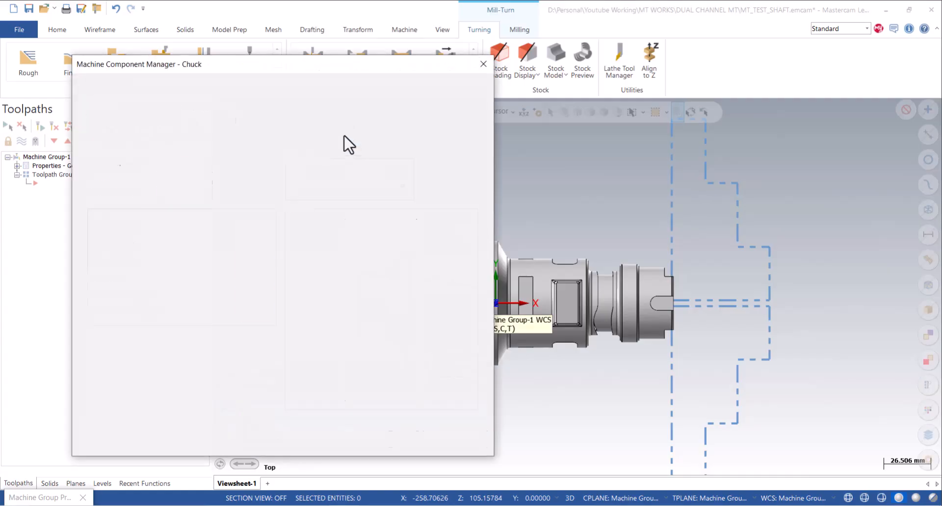
left_click(267, 277)
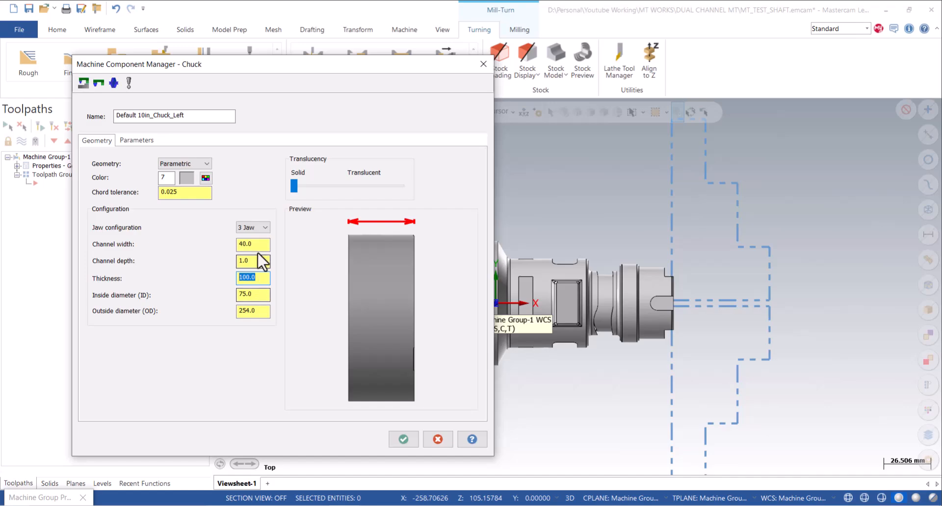
- Try the 4 Jaw configuration on the left spindle chuck, set it back to 3 Jaw, and close the chuck definition
left_click(251, 228)
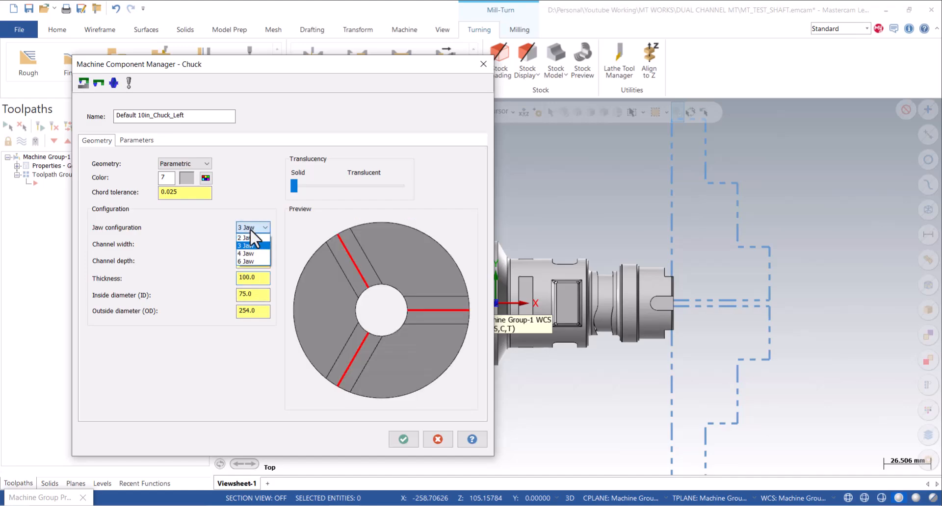
left_click(253, 260)
left_click(254, 229)
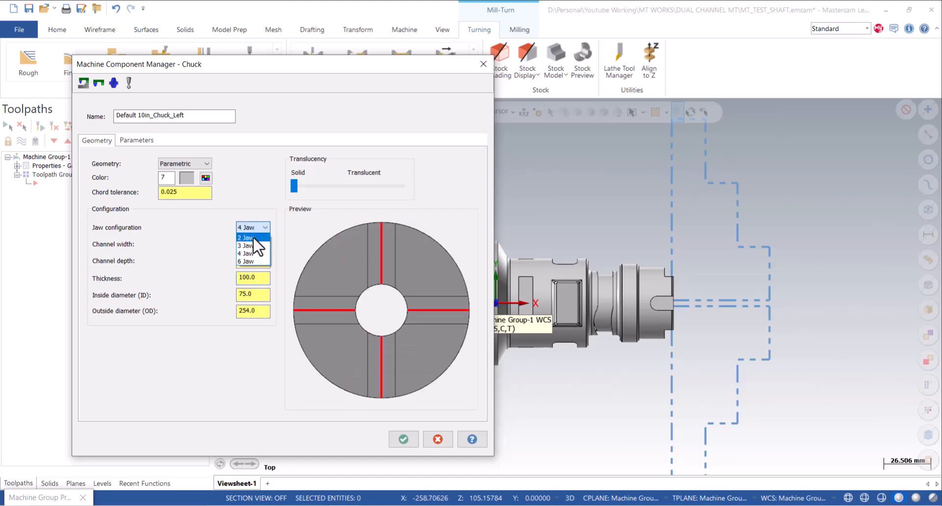
left_click(252, 252)
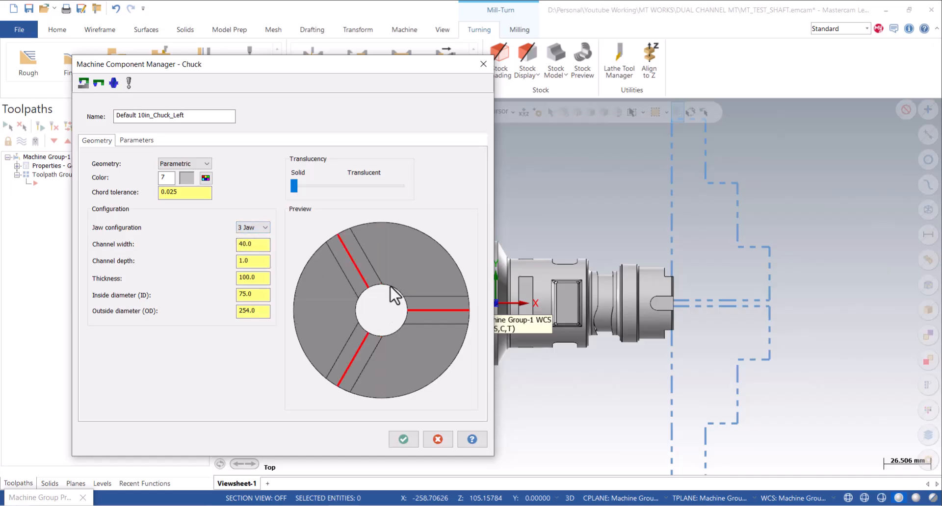
left_click(401, 438)
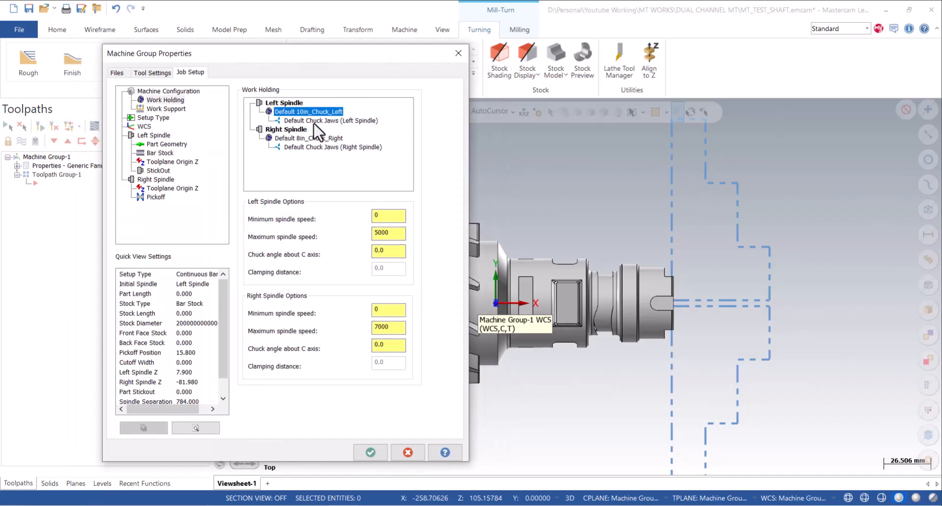
- Review the left spindle's default chuck jaw geometry and the lower turret's steady rest in the work support settings
right_click(314, 123)
left_click(330, 144)
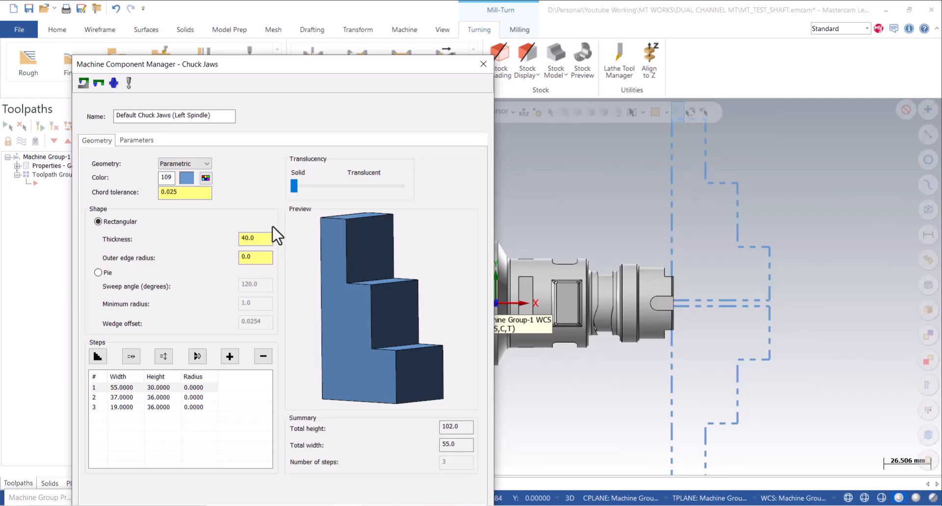
left_click(483, 64)
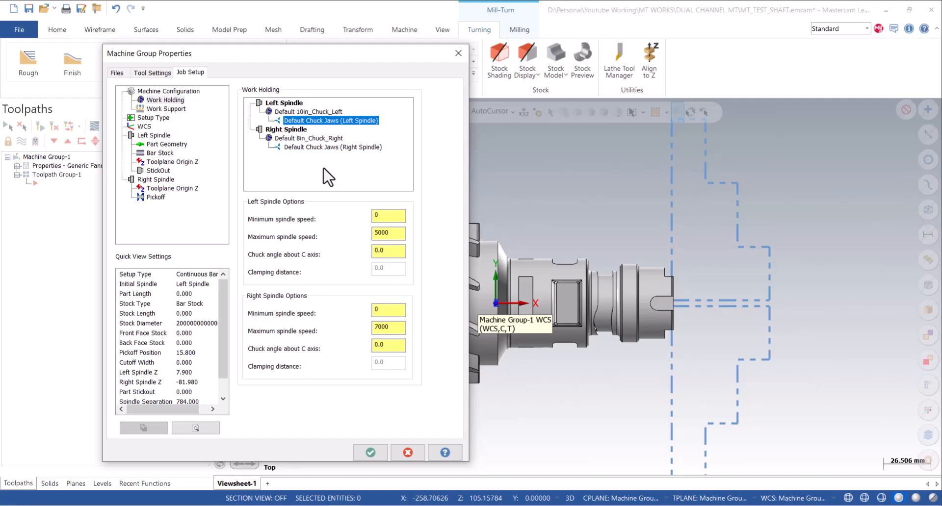
left_click(166, 108)
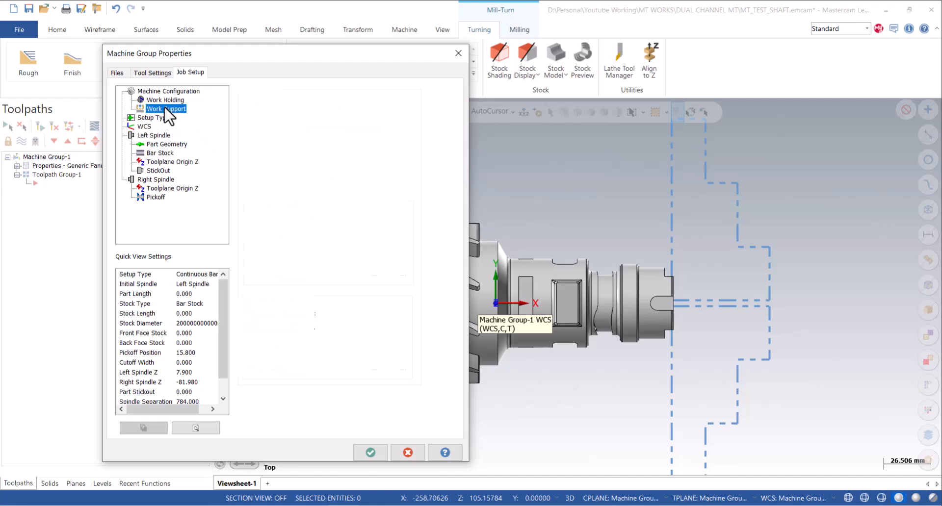
left_click(316, 121)
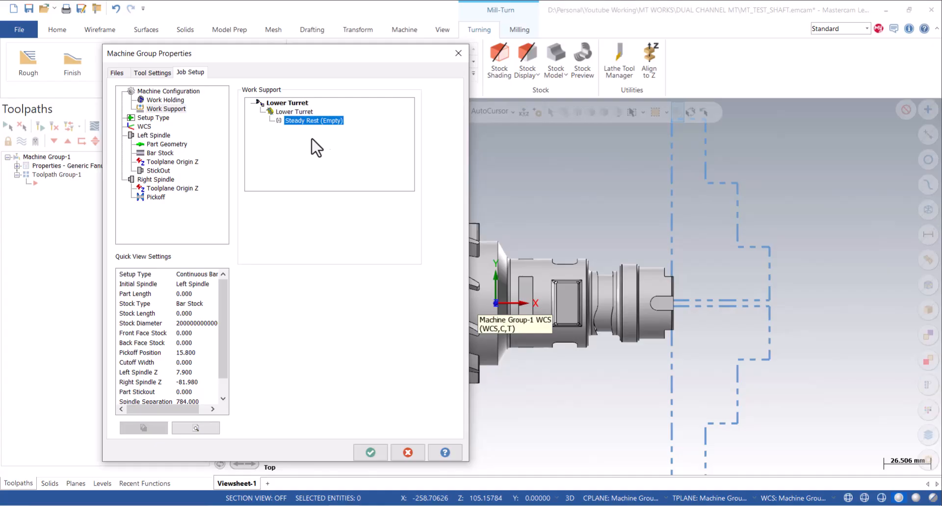
- Set the setup type's stock and part handling to Single Pieces of Stock - Pickoff with the left spindle as initial spindle
left_click(150, 120)
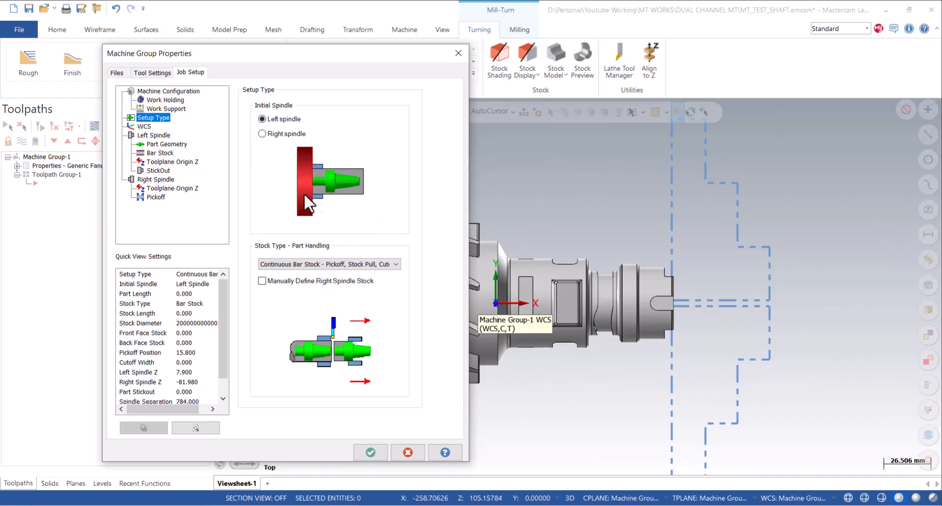
left_click(349, 265)
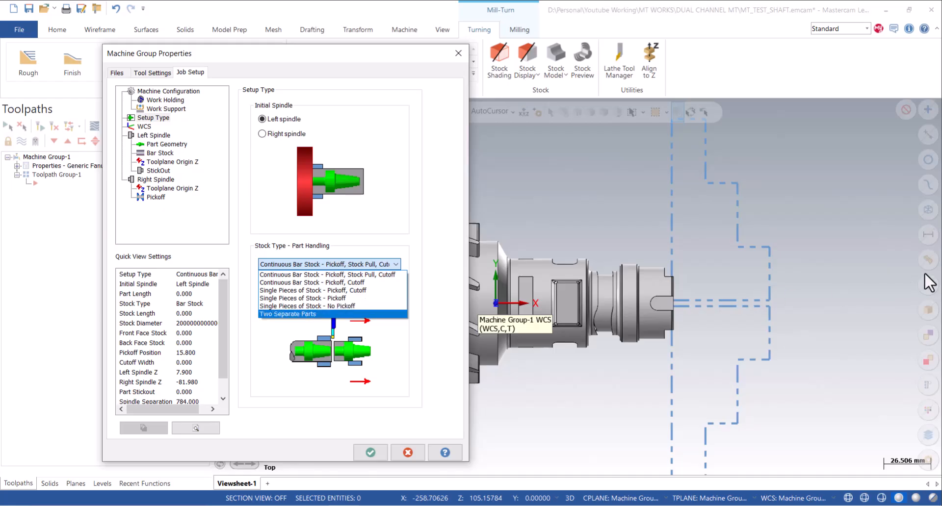
left_click(312, 298)
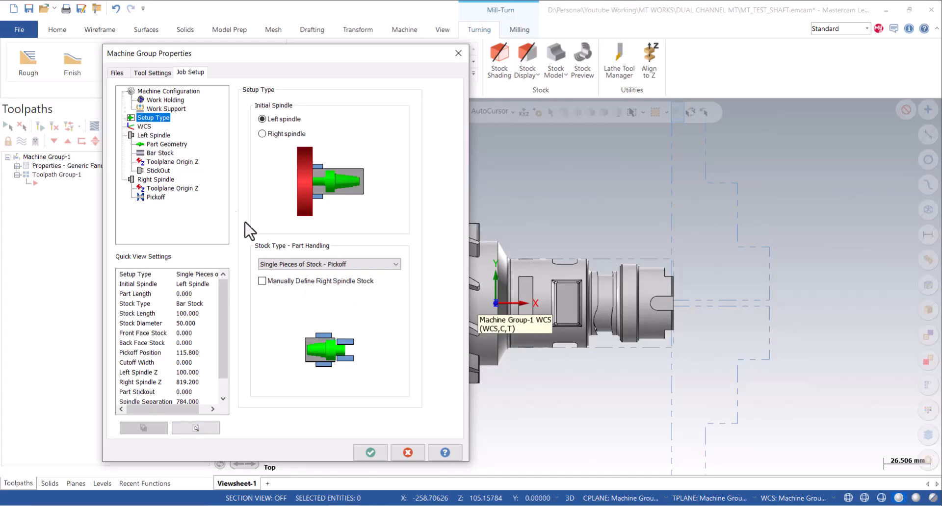
- Check the machine group's WCS settings and select the shaft solid as the left spindle's part geometry
left_click(144, 127)
left_click_drag(368, 92, 248, 91)
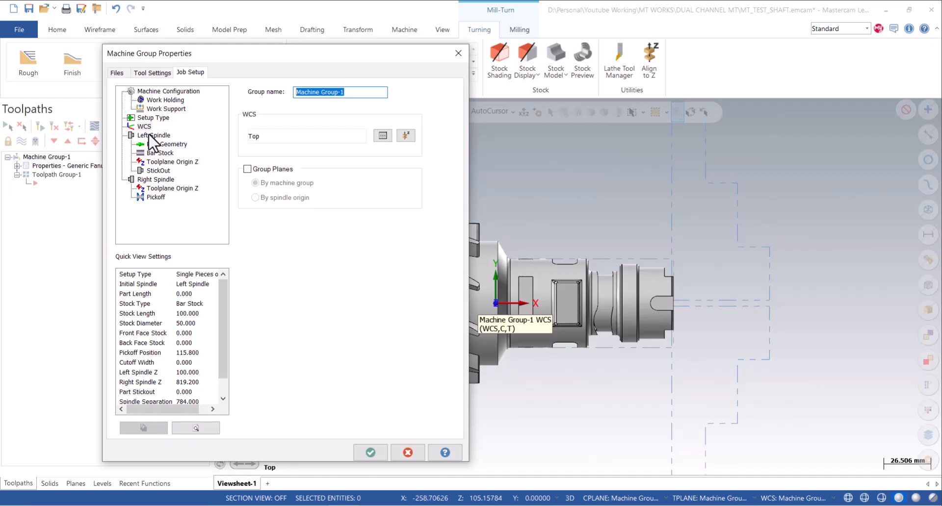
left_click(158, 144)
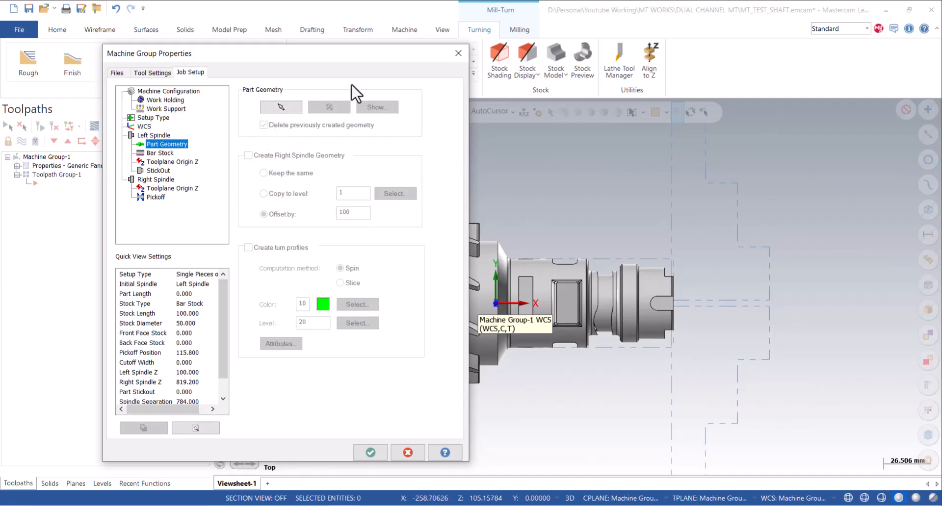
left_click(281, 107)
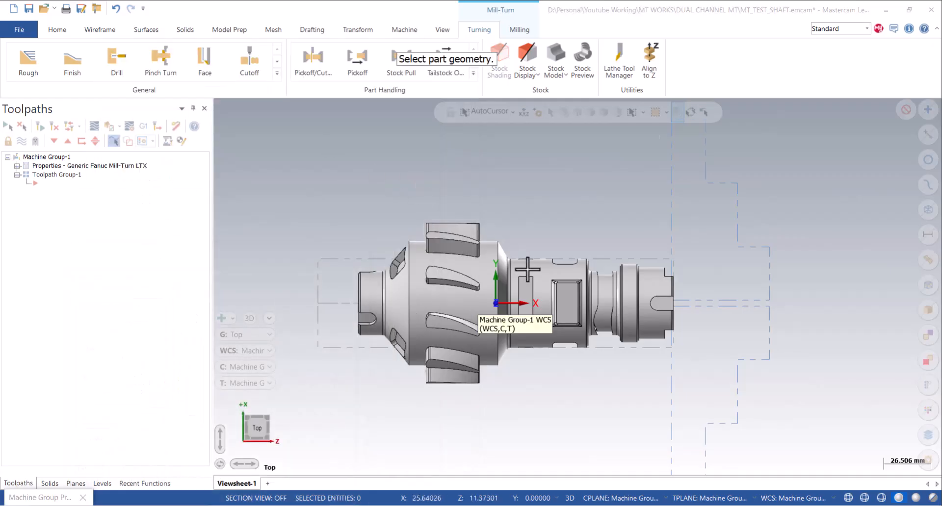
left_click(525, 267)
left_click(539, 137)
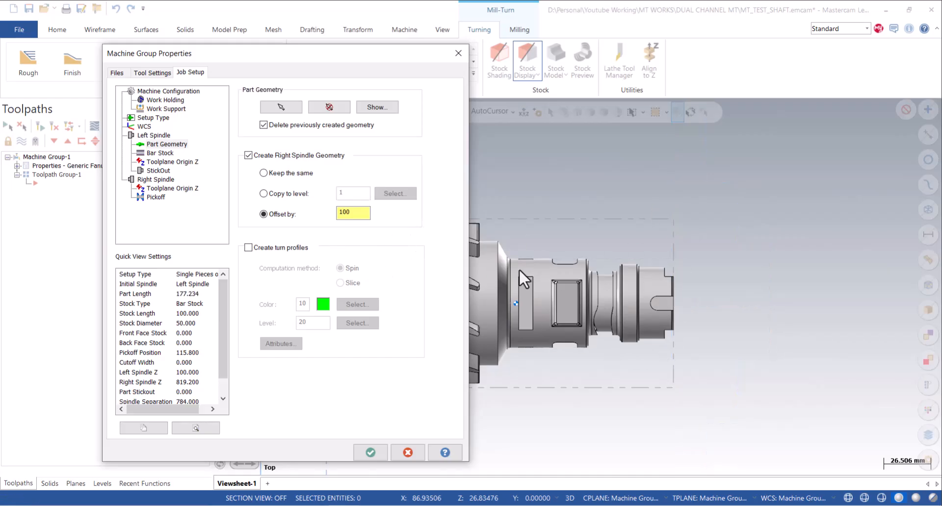
- Enable turn profile creation from the shaft with the Spin method and set the profile color to 26
left_click(285, 247)
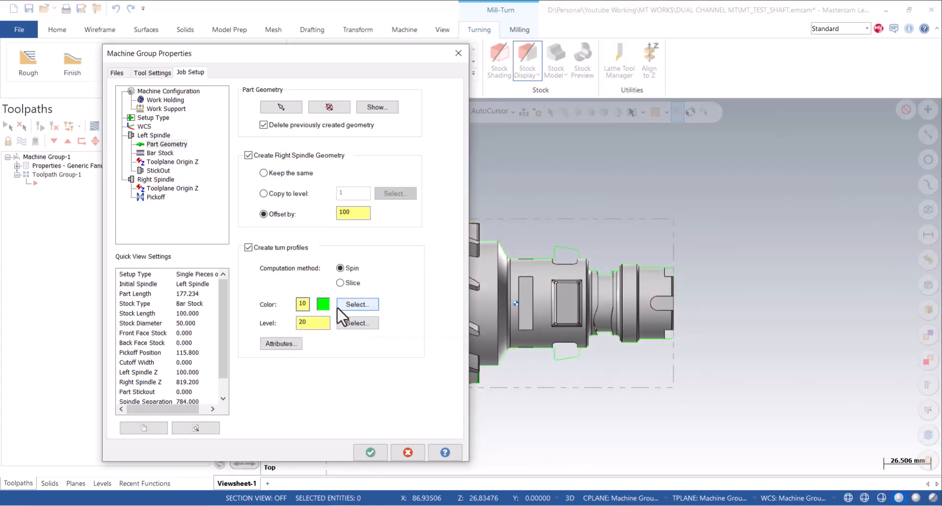
left_click(355, 305)
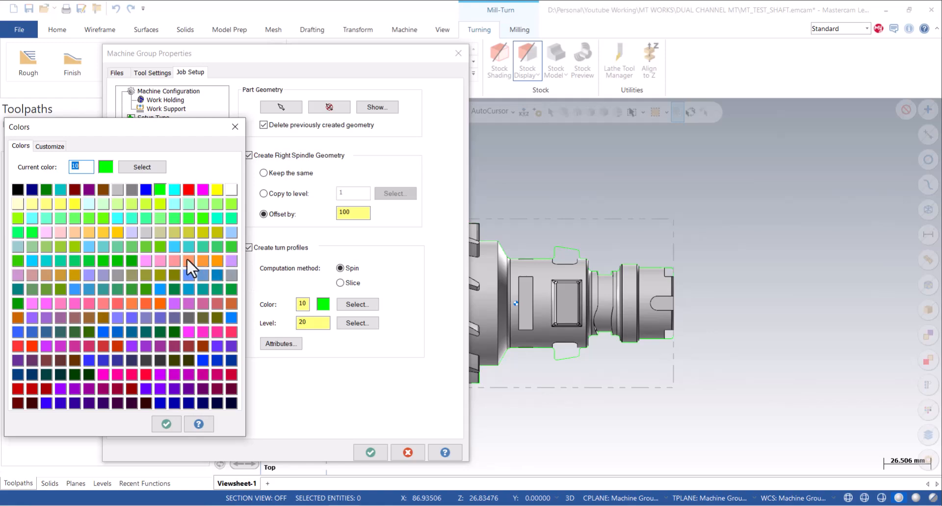
left_click(161, 205)
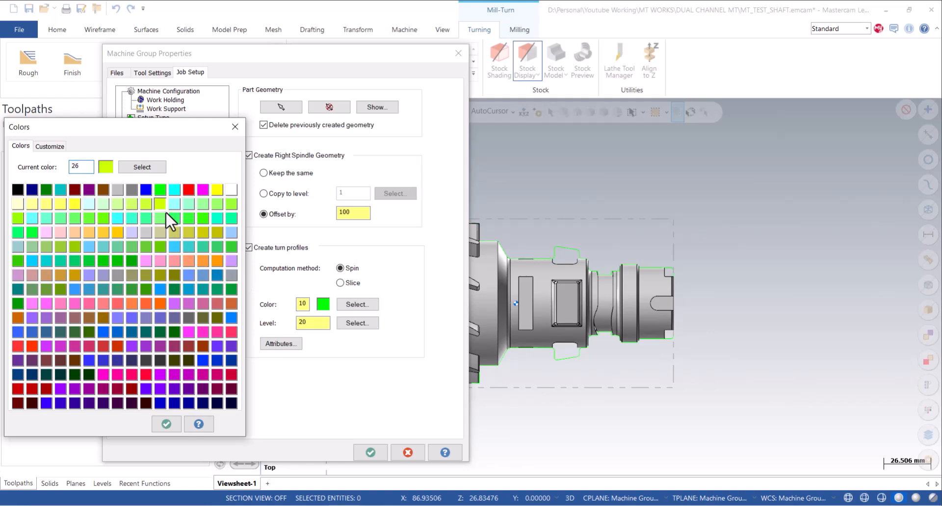
left_click(167, 424)
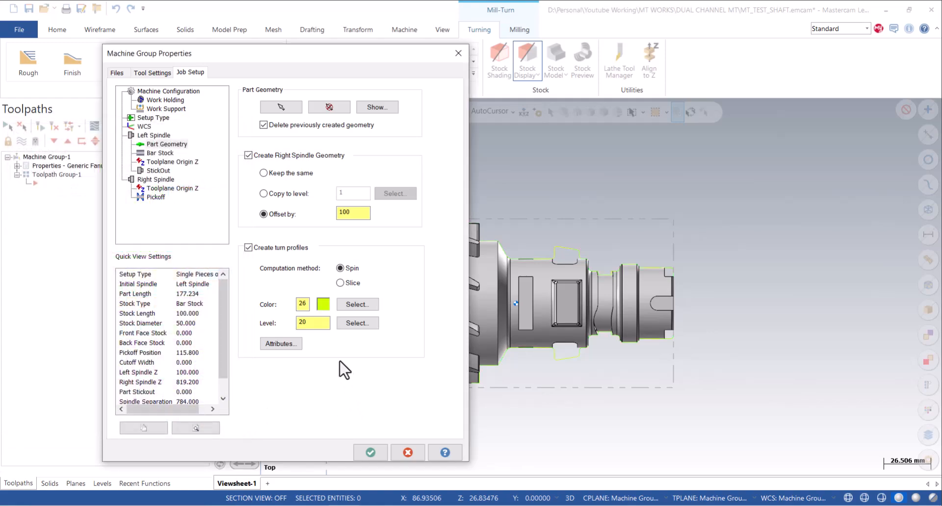
- Enable the line width attribute for the turn profiles, choose a different width, and accept the attributes
left_click(282, 344)
left_click(162, 332)
left_click(159, 373)
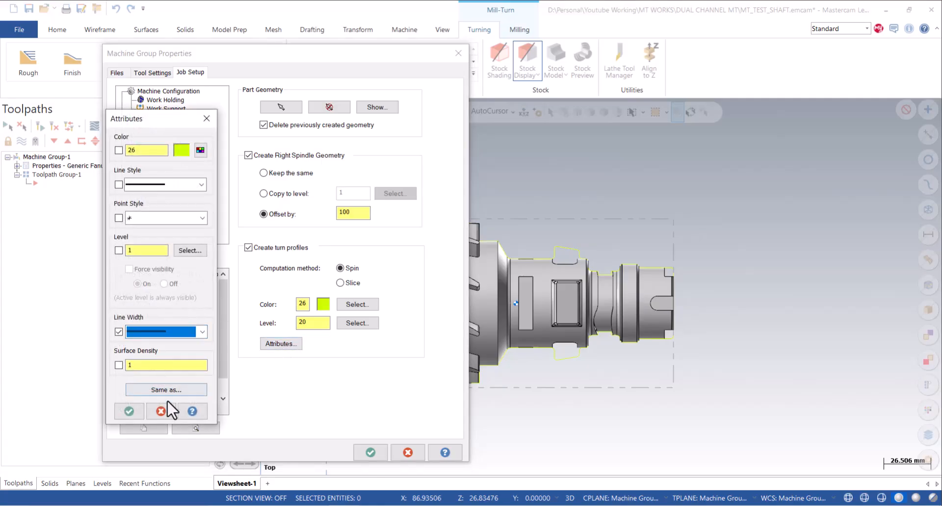
left_click(129, 412)
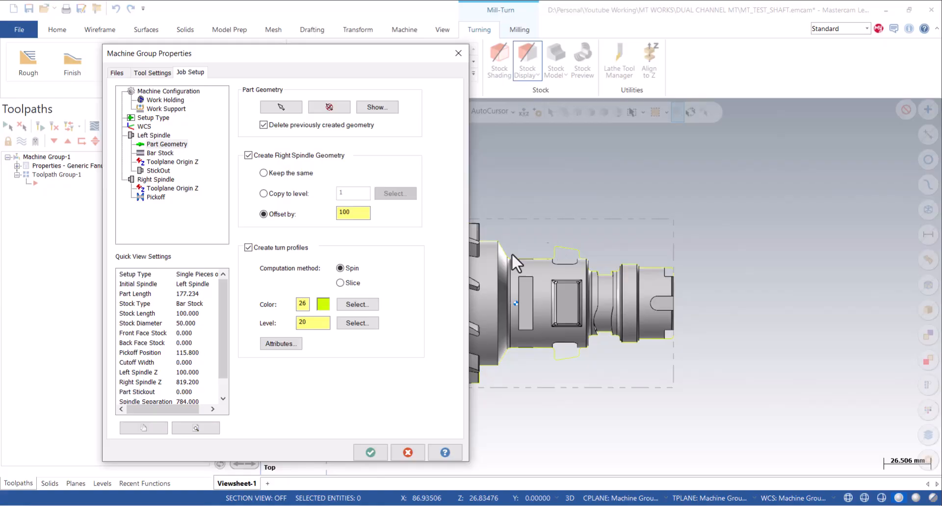
- Set the left spindle's bar stock to 100 mm diameter, with 2 mm extra face stock and 2 mm extra back stock
left_click(156, 153)
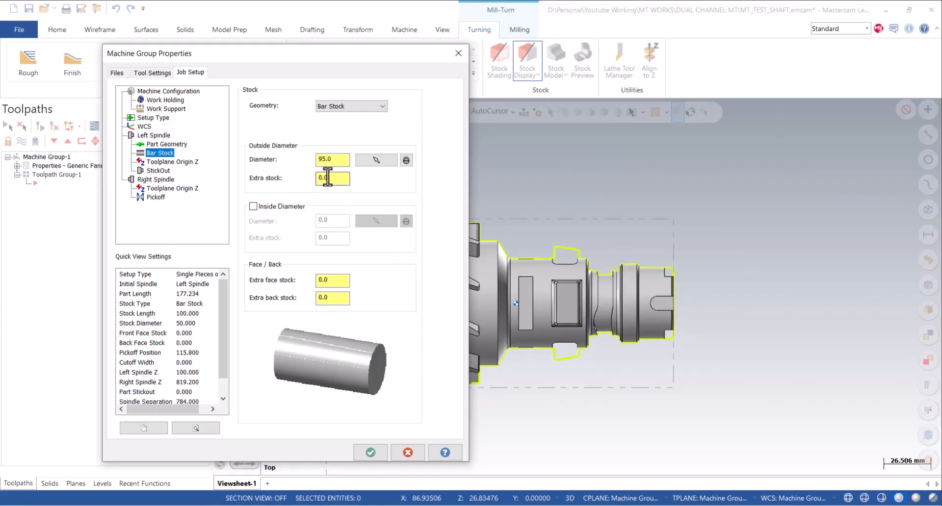
double_click(328, 159)
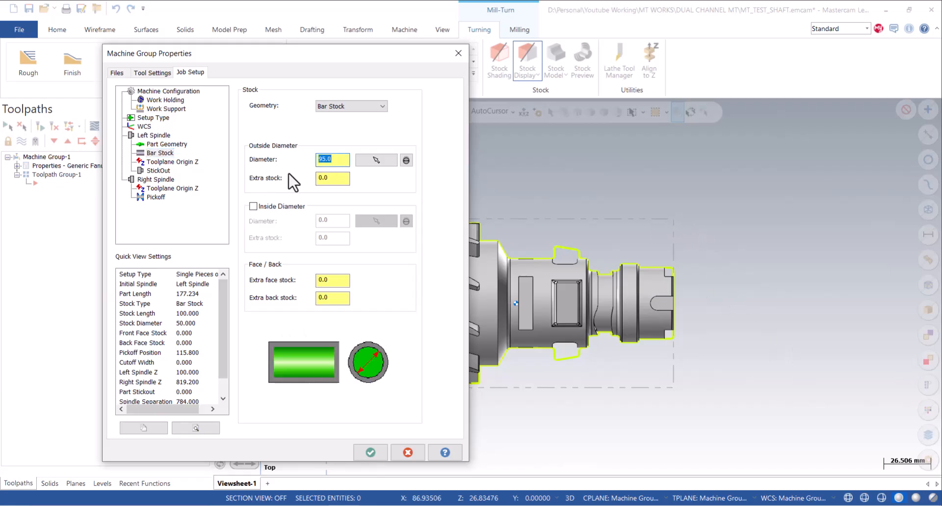
type("100")
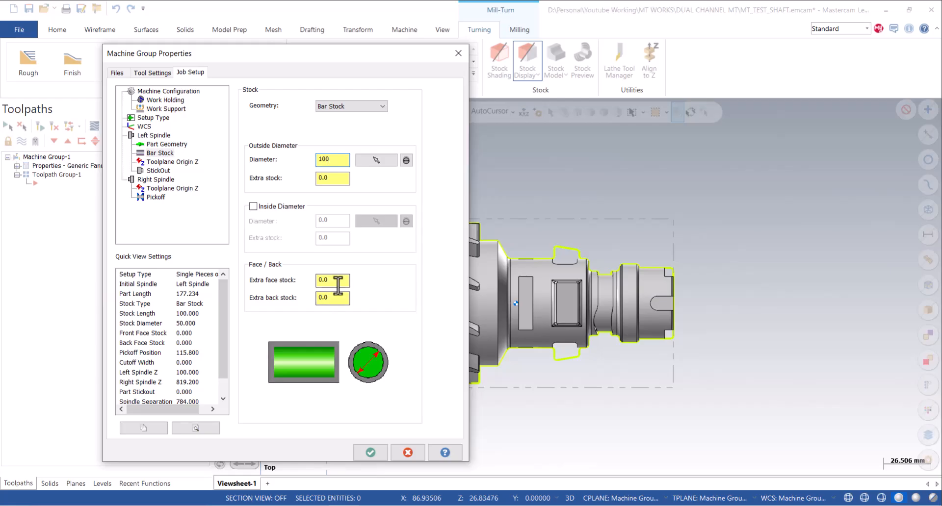
double_click(322, 280)
type("2")
double_click(323, 297)
type("2")
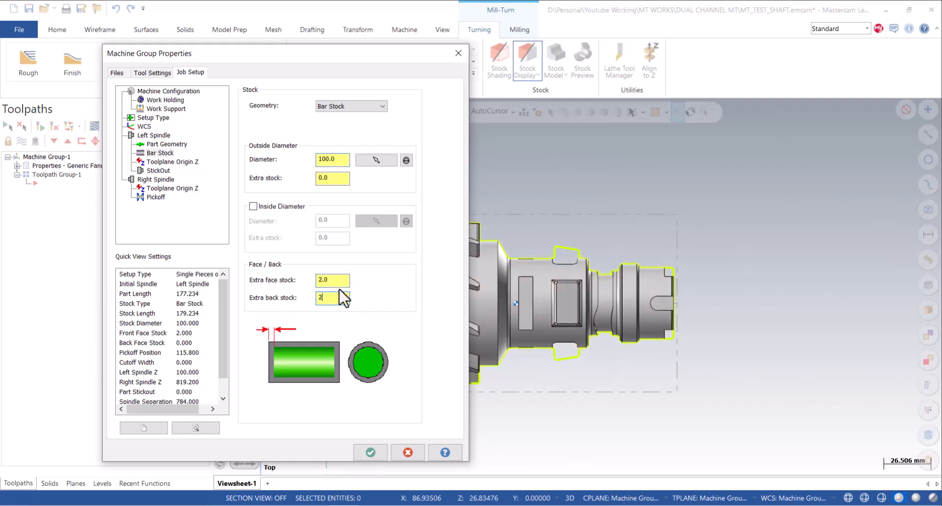
left_click(337, 280)
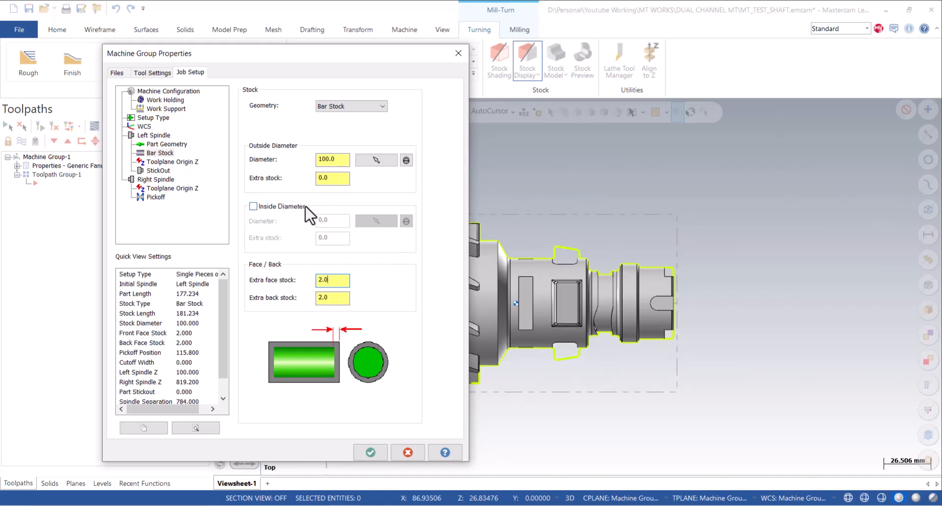
- Check the left spindle's toolplane origin and place the chuck jaw reference point where the shaft's cone meets its large cylindrical section
left_click(166, 163)
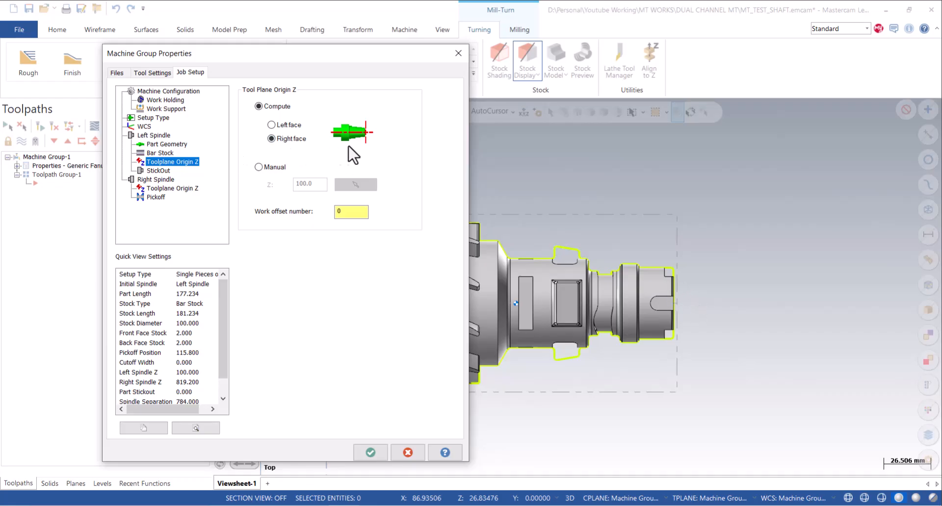
left_click(157, 171)
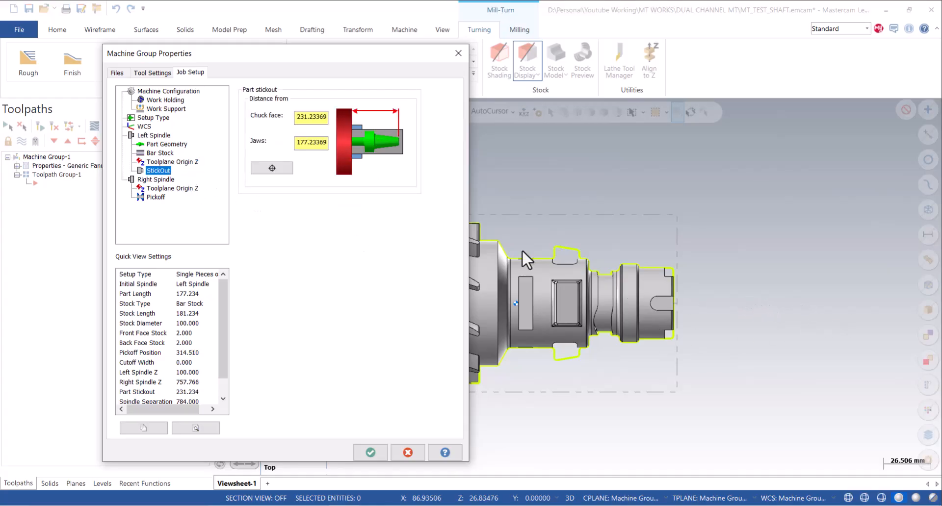
left_click(272, 169)
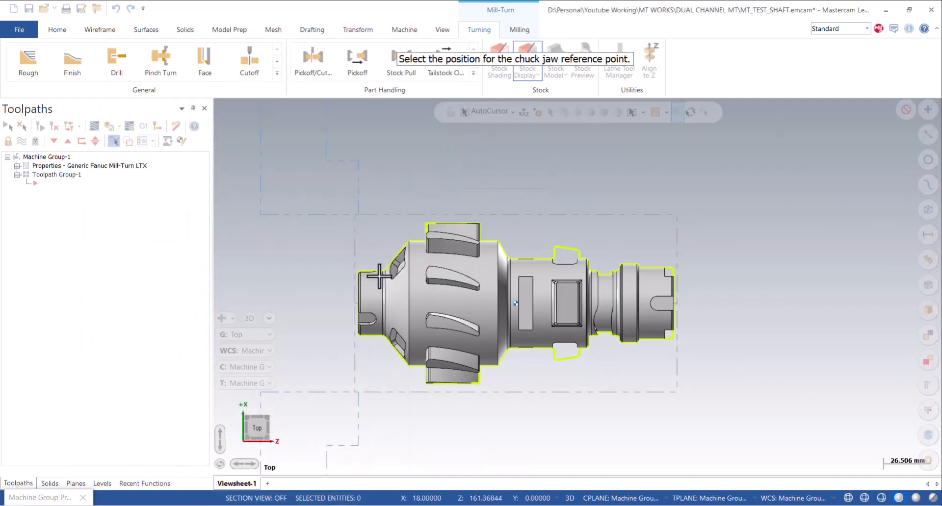
left_click(415, 271)
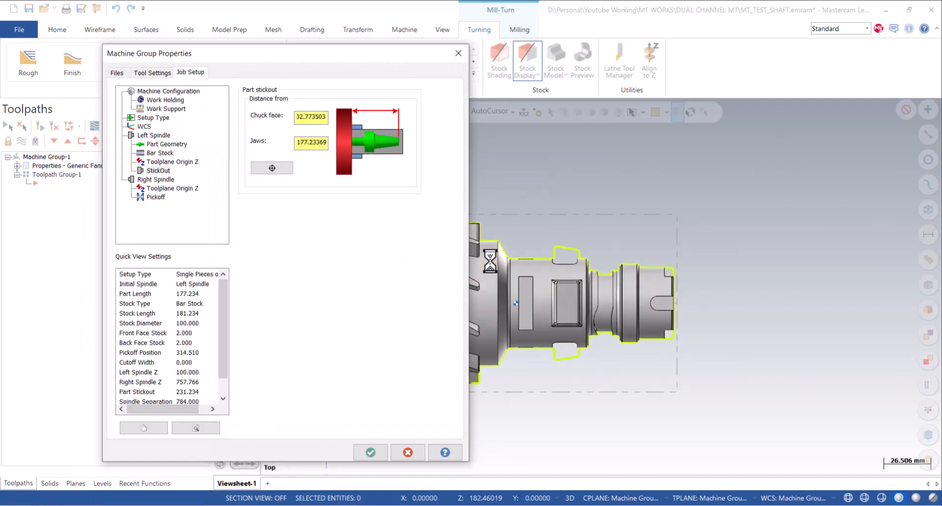
- Reposition the chuck jaw reference point using a Relative position 15 mm along the shaft axis from the start of the large cylindrical section
left_click(273, 170)
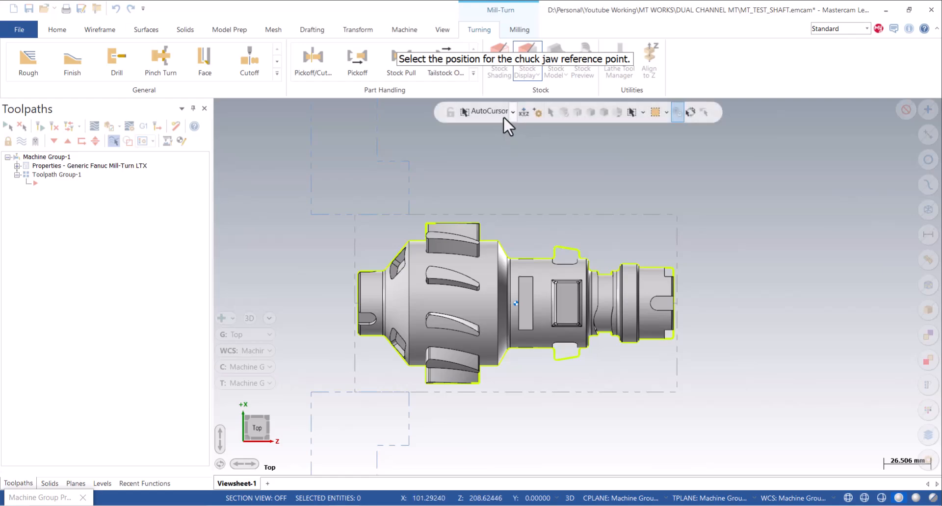
left_click(512, 113)
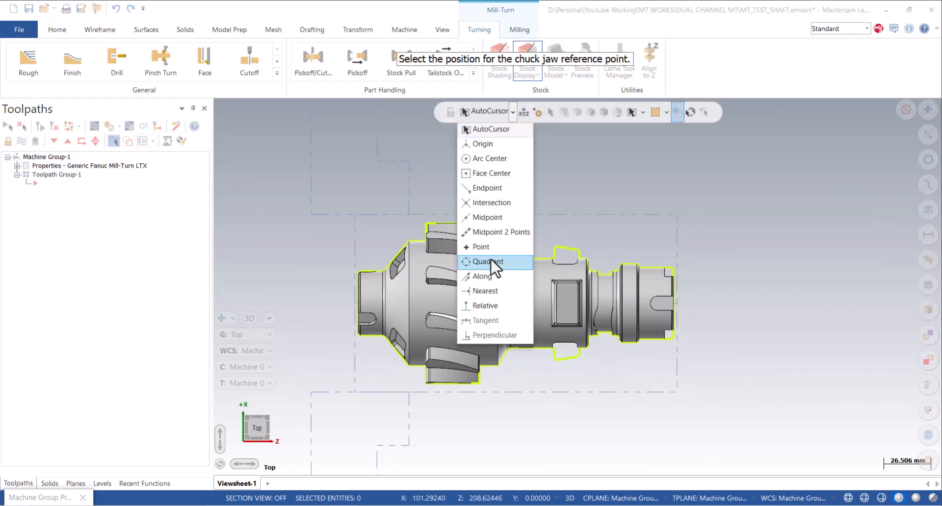
left_click(486, 306)
left_click(409, 303)
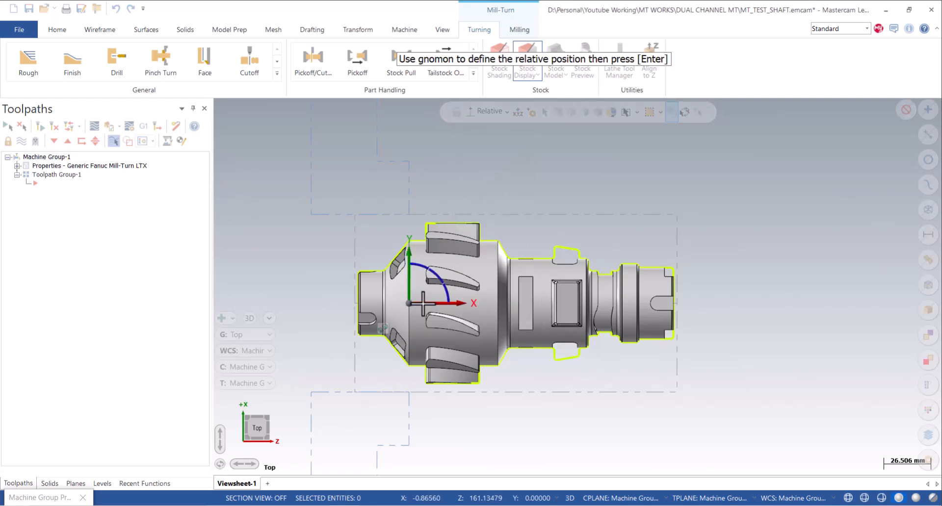
left_click(434, 304)
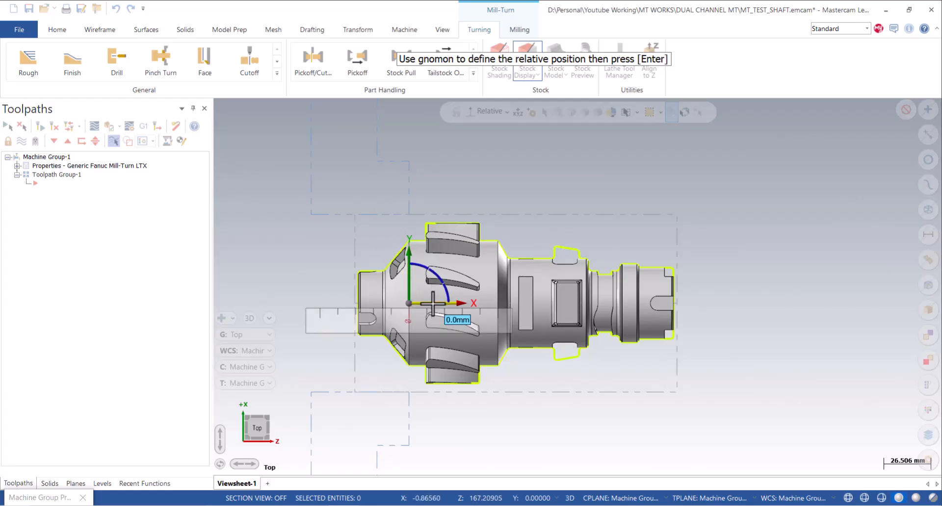
left_click_drag(435, 308, 451, 305)
type("1")
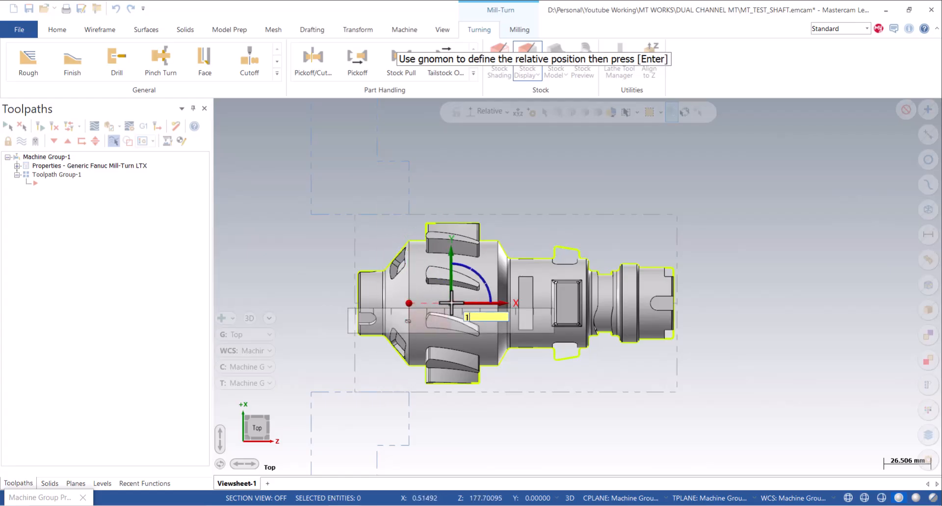
key("Return")
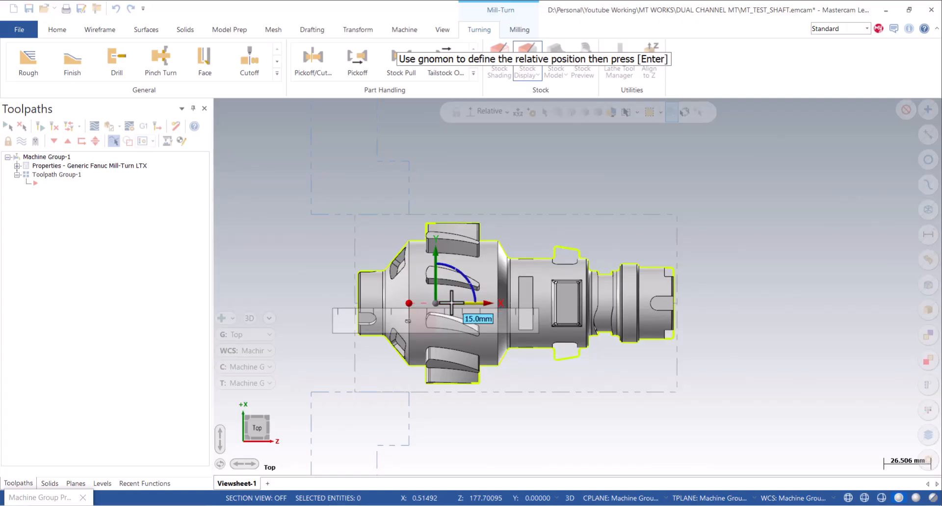
key("Return")
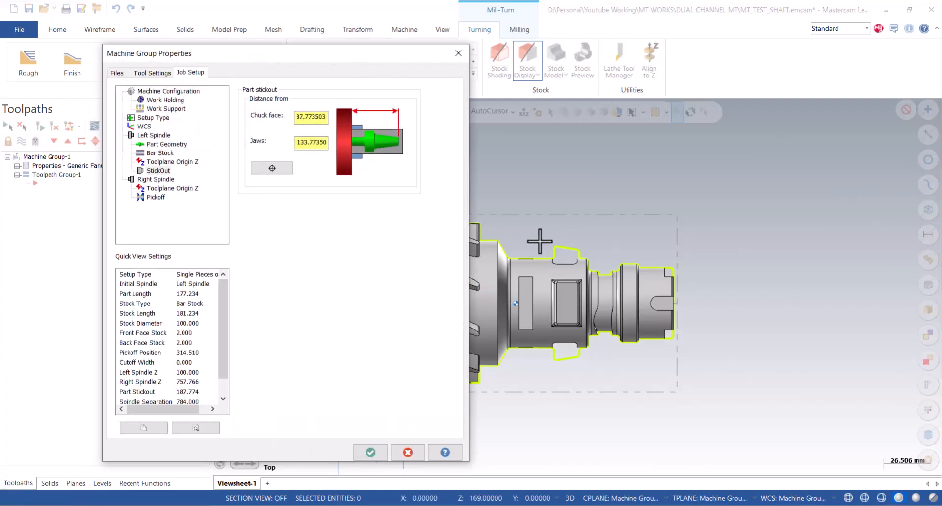
- Check the right spindle's toolplane origin and pick the pickoff position at the edge of the collar beside the shaft's slotted front end
left_click(164, 188)
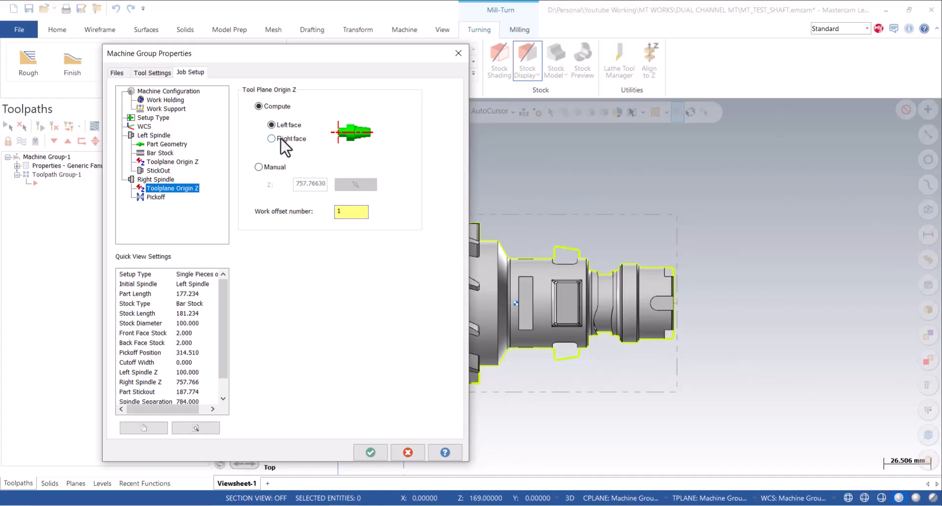
left_click(155, 197)
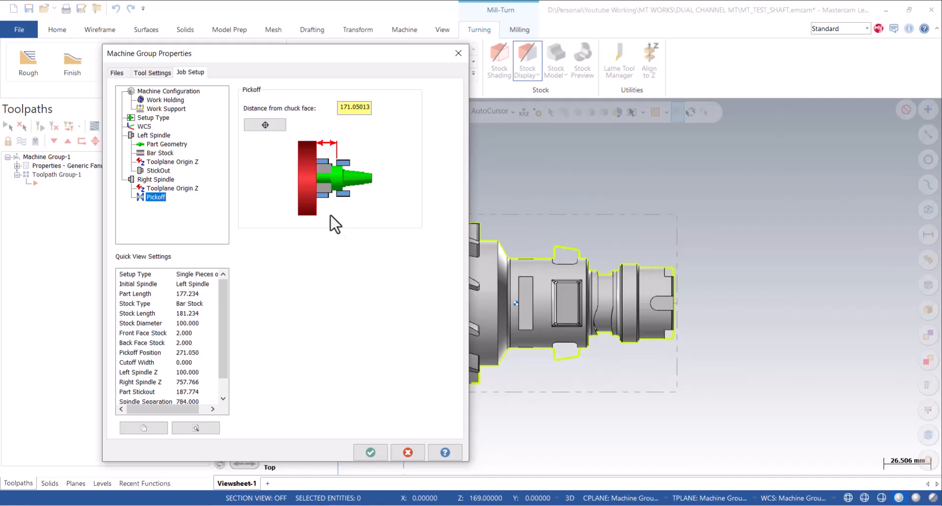
left_click(267, 126)
scroll(780, 286, "up", 5)
scroll(620, 231, "up", 2)
left_click(619, 231)
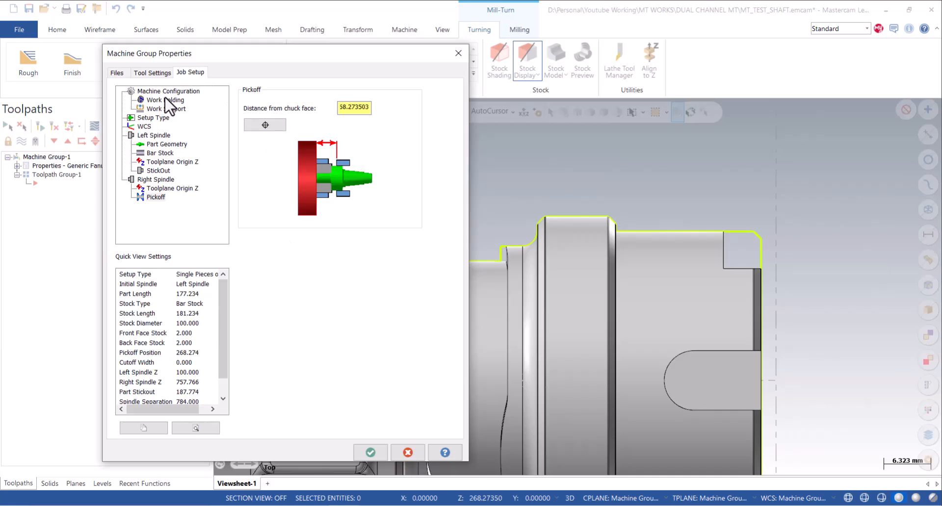
- Accept the machine group properties and save the part as MT_TEST_SHAFT.emcam
left_click(365, 449)
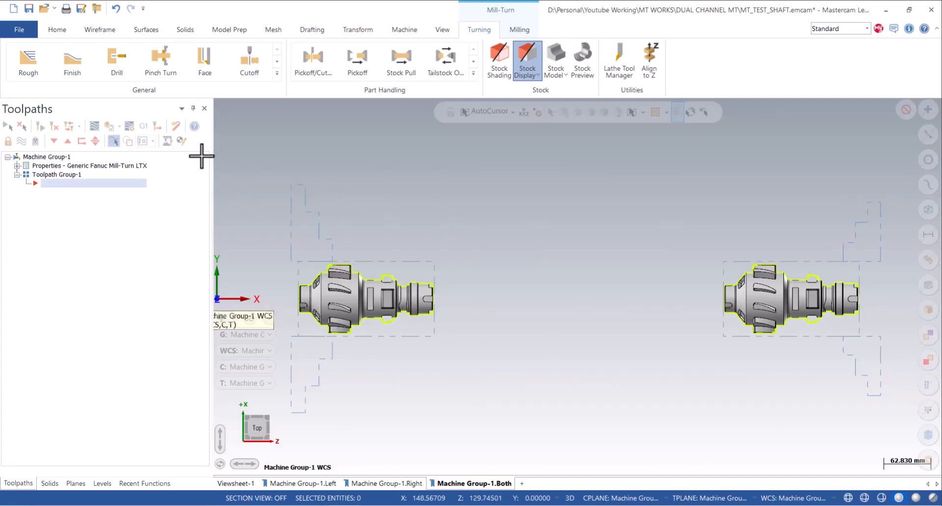
left_click(27, 11)
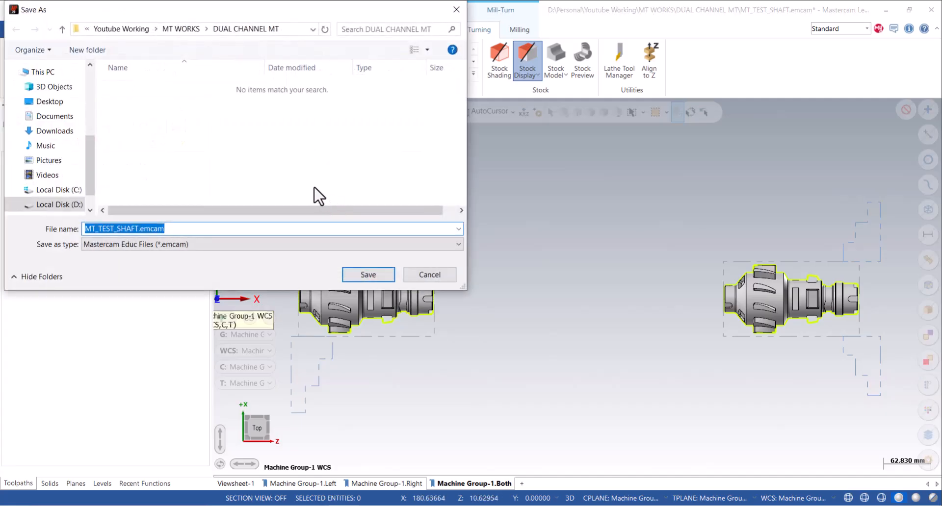
left_click(386, 276)
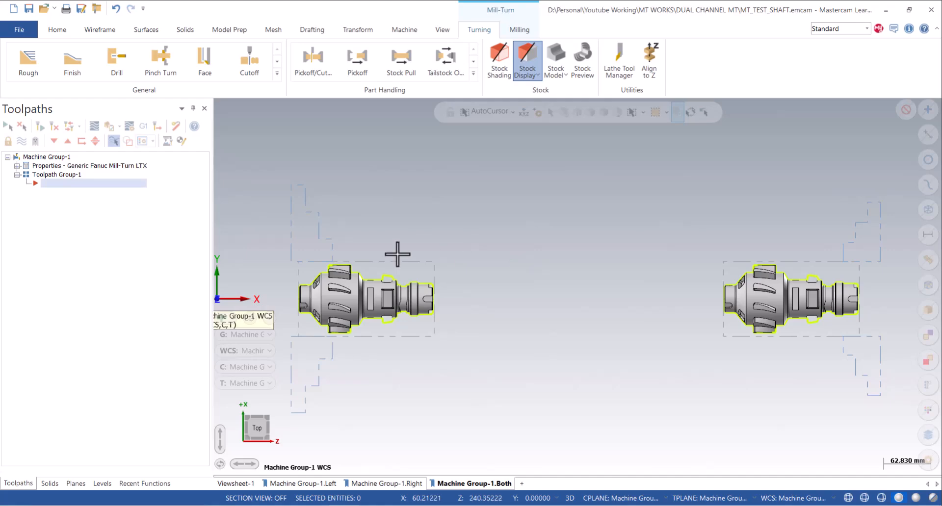
- Turn on stock shading and inspect the stock and chuck jaws in the right, left and both-spindle viewsheets, finishing on Machine Group-1.Left
left_click(501, 69)
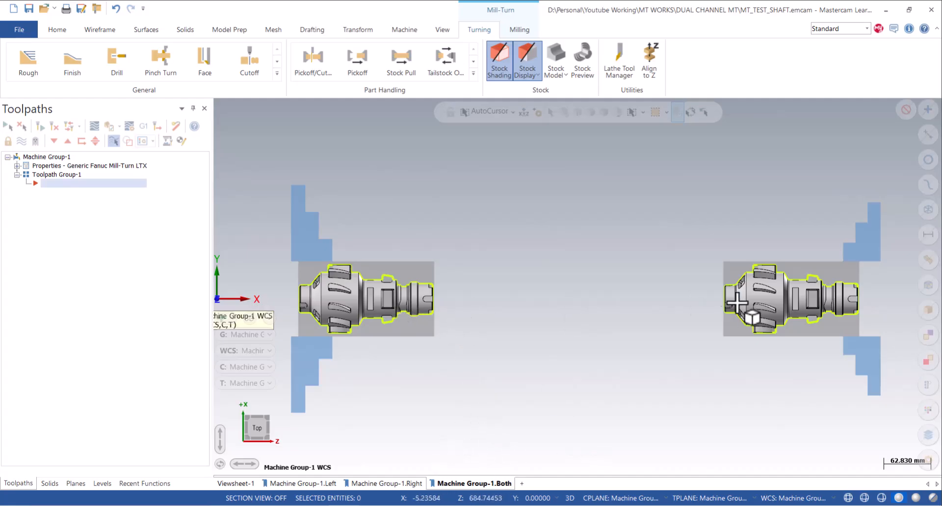
left_click(384, 482)
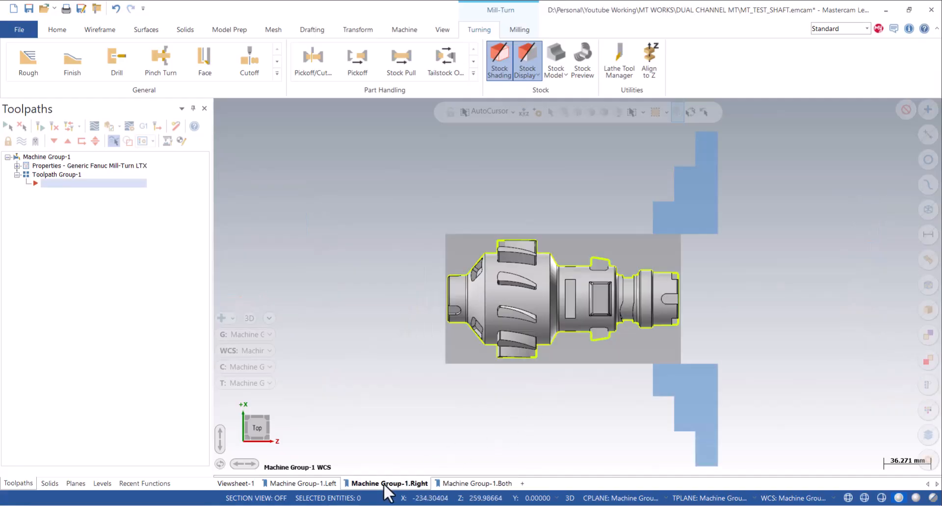
left_click(309, 483)
left_click(483, 484)
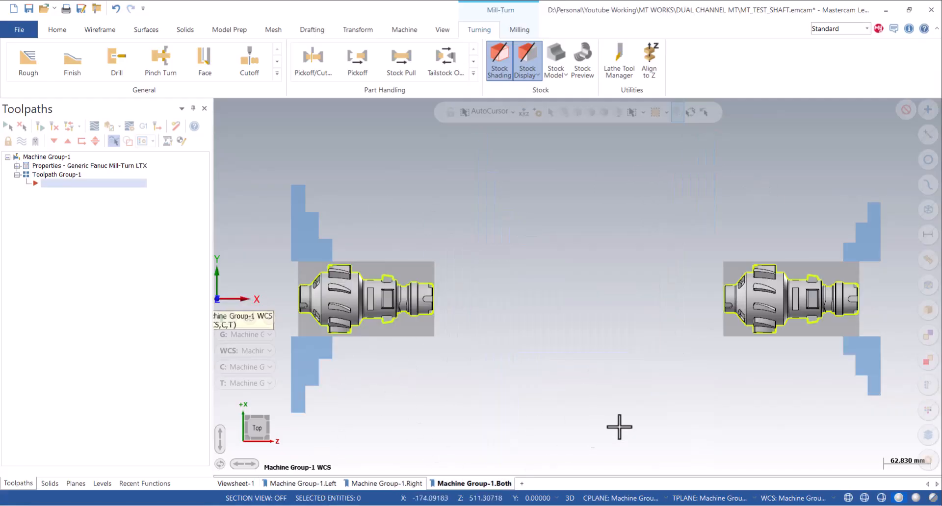
scroll(297, 294, "up", 3)
scroll(337, 311, "down", 4)
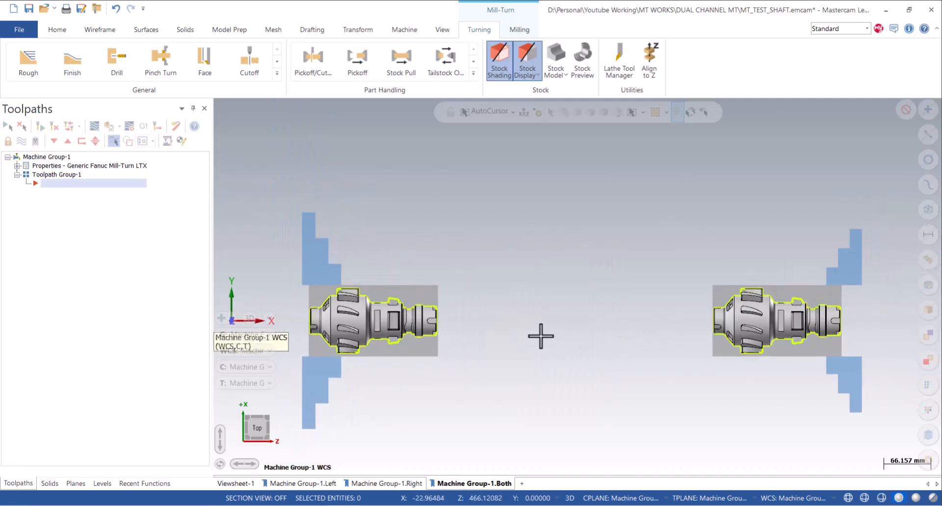
left_click(305, 484)
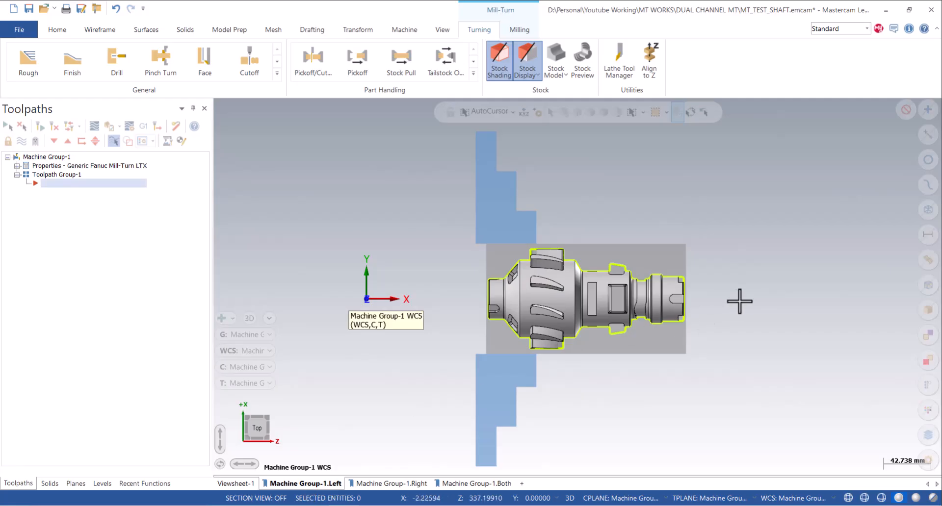
scroll(782, 301, "up", 1)
scroll(687, 326, "up", 1)
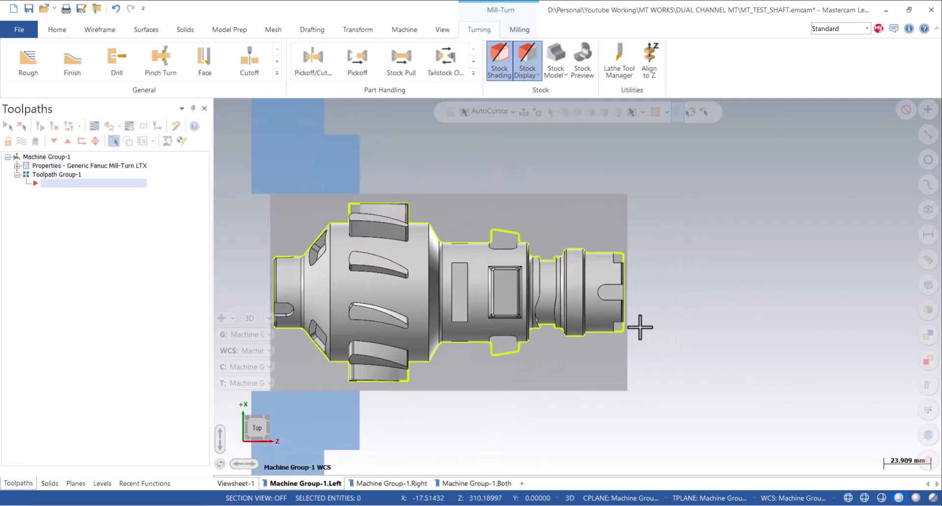
- Make level 20, Turn Profile, the main level and hide the Combine1 solid on level 1
left_click(102, 484)
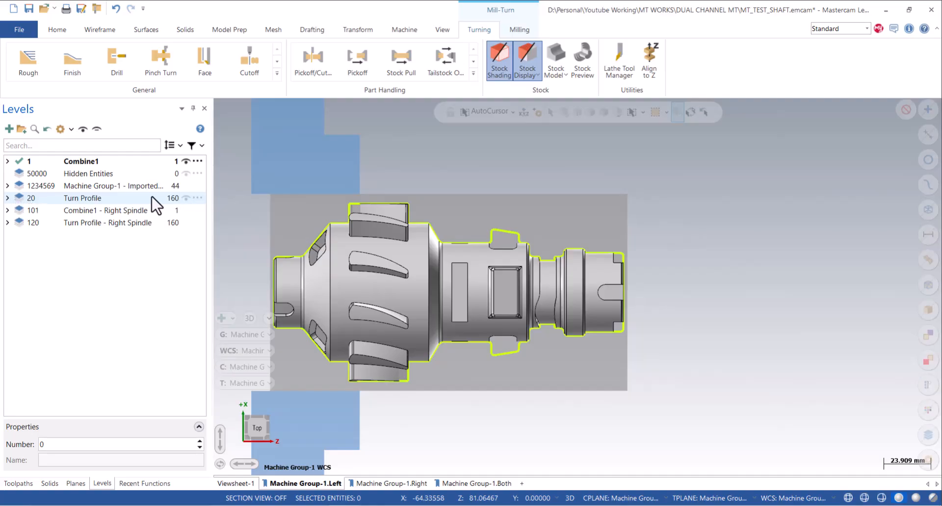
left_click(20, 198)
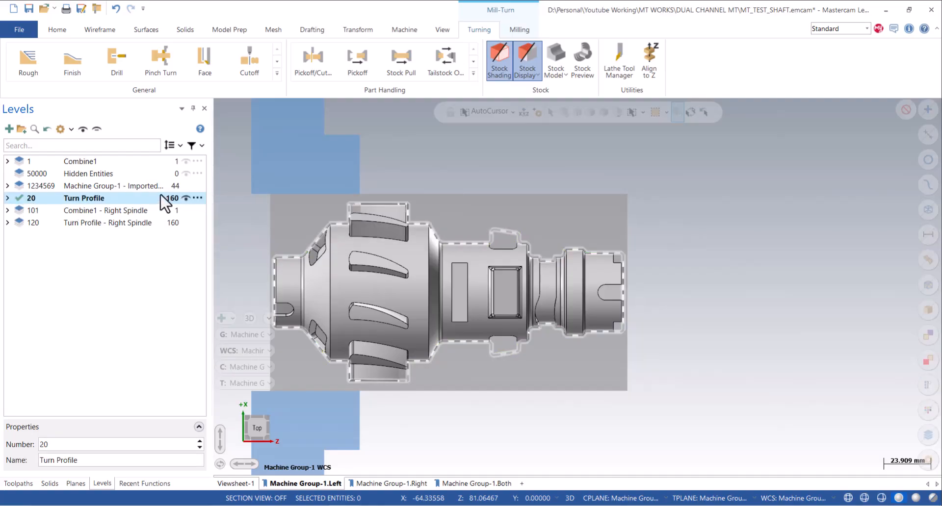
left_click(186, 162)
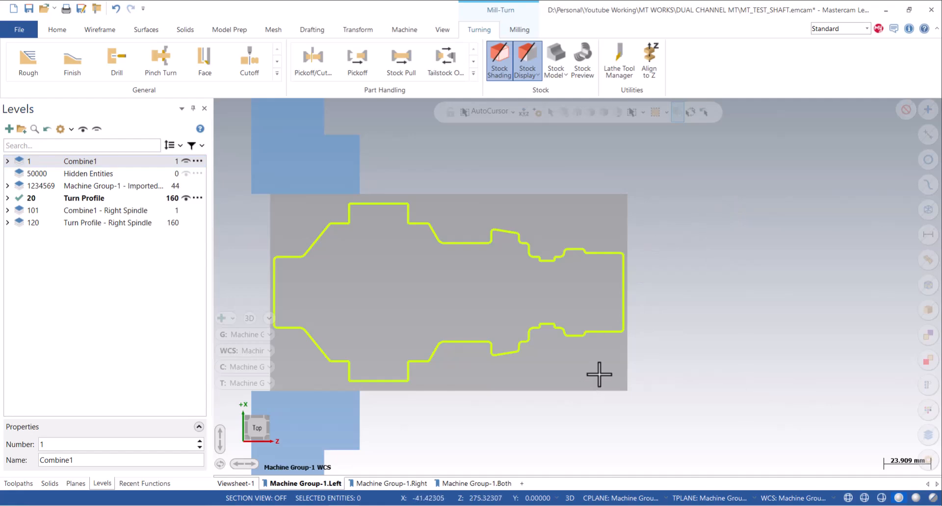
- Create a Face toolpath using tool T0202 OD ROUGH LEFT - 80 DEG. with a tool angle of 90 degrees
left_click(18, 484)
left_click(278, 73)
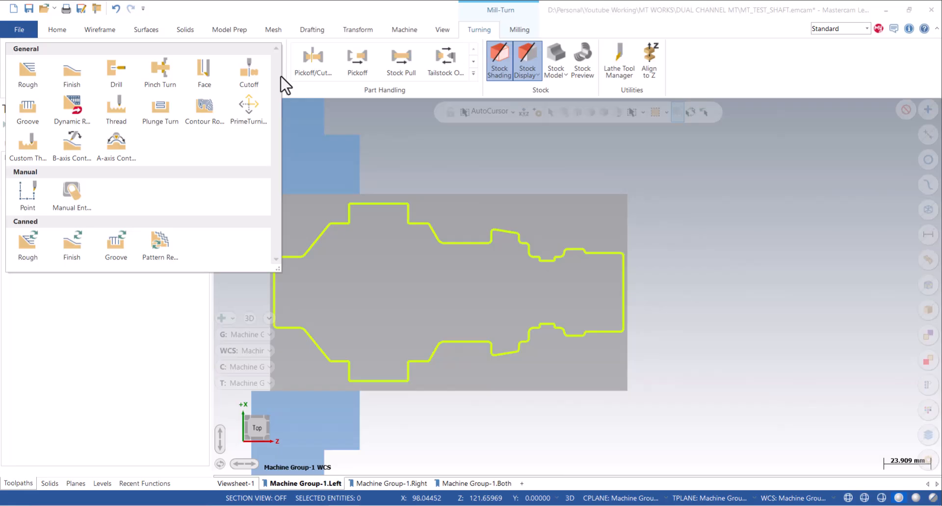
left_click(204, 68)
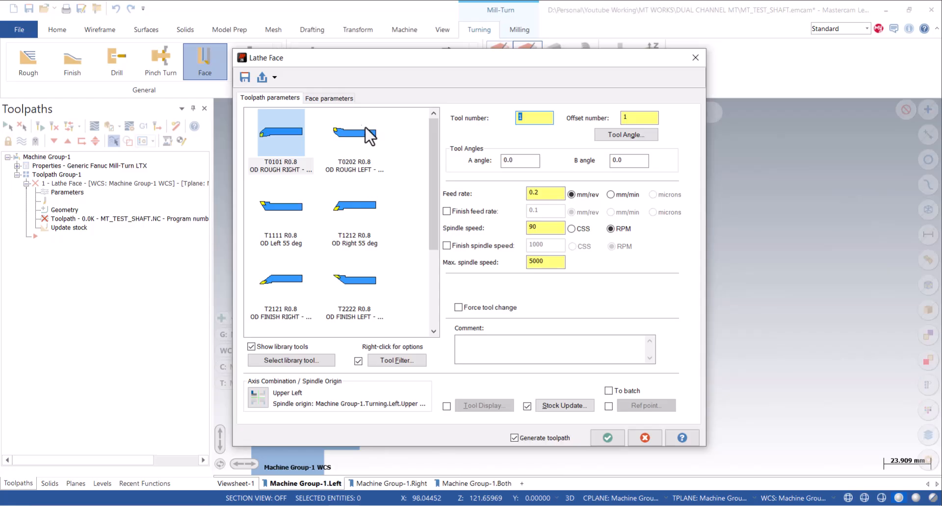
left_click(361, 156)
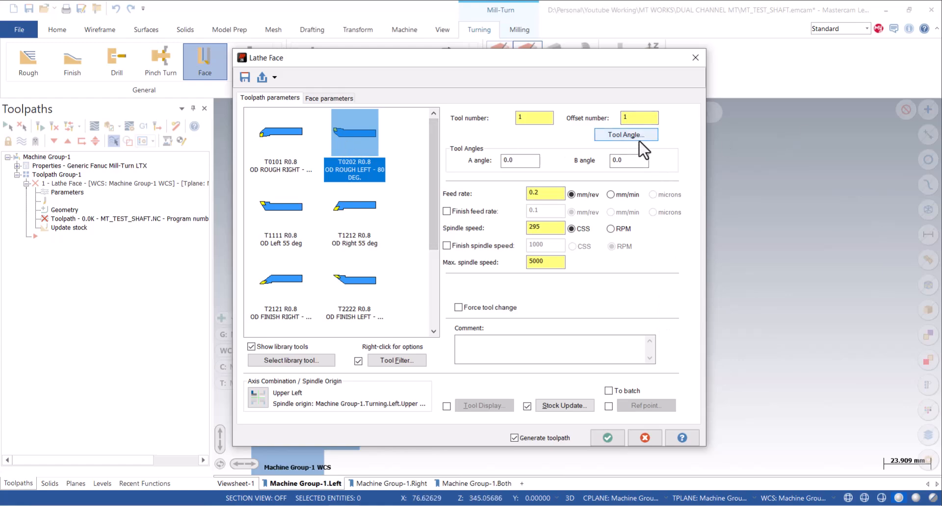
left_click(633, 163)
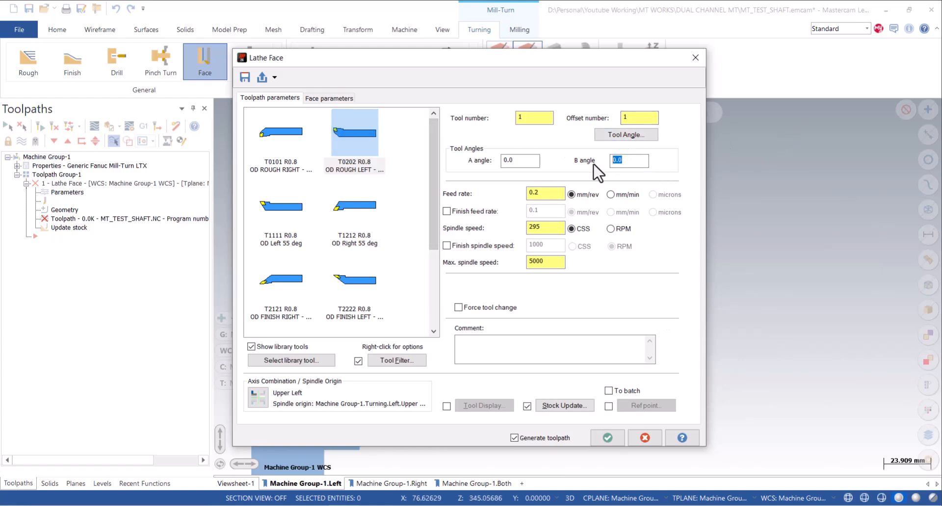
left_click(620, 138)
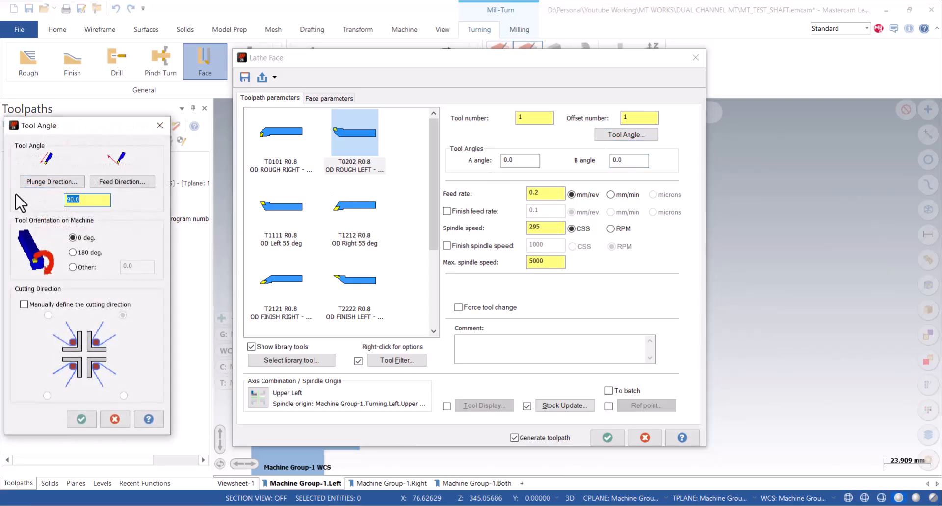
left_click(82, 418)
- Keep the facing feed rate at 0.2 mm/rev and set the spindle speed to 1200 RPM
left_click(544, 194)
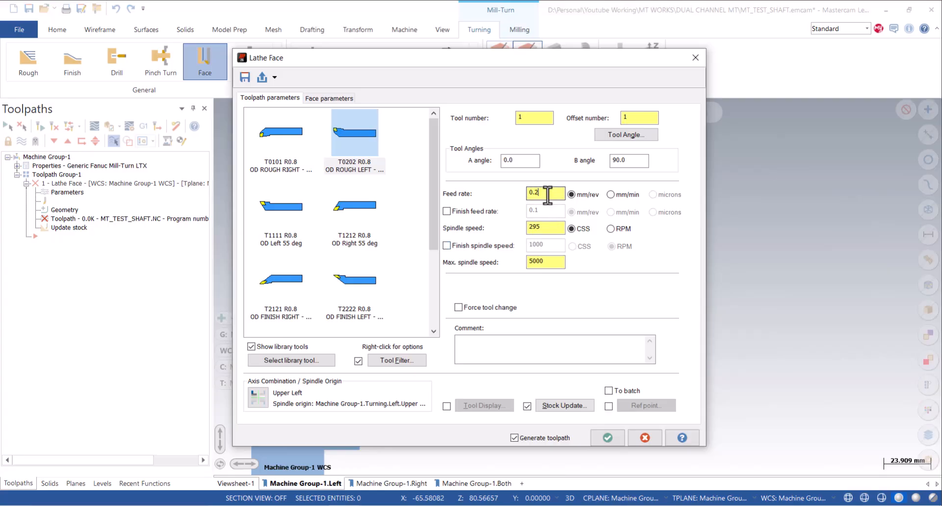
left_click(611, 229)
type("1200")
- Enable reference points, pick an approach point clear of the stock at about X 69.15, Z 34.12, and copy it to the retract point
left_click(608, 406)
left_click(623, 406)
left_click(38, 220)
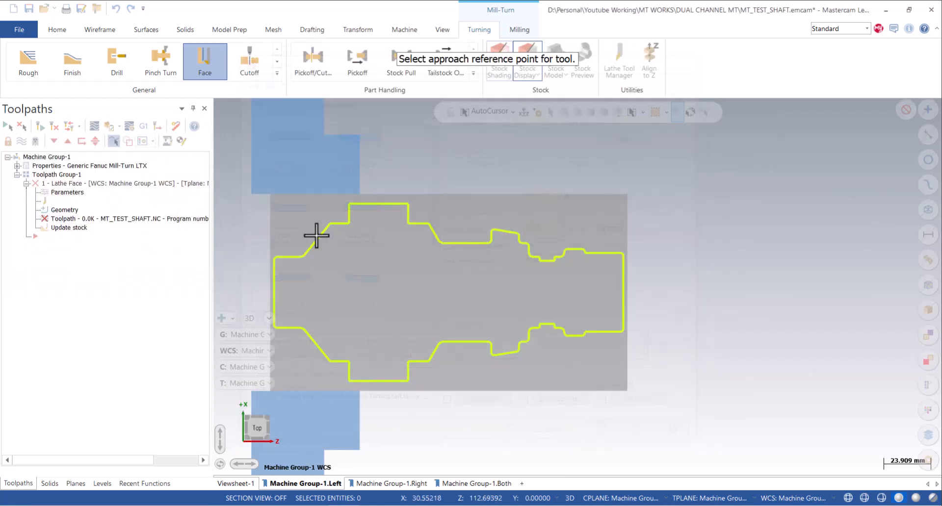
left_click(690, 156)
left_click(114, 201)
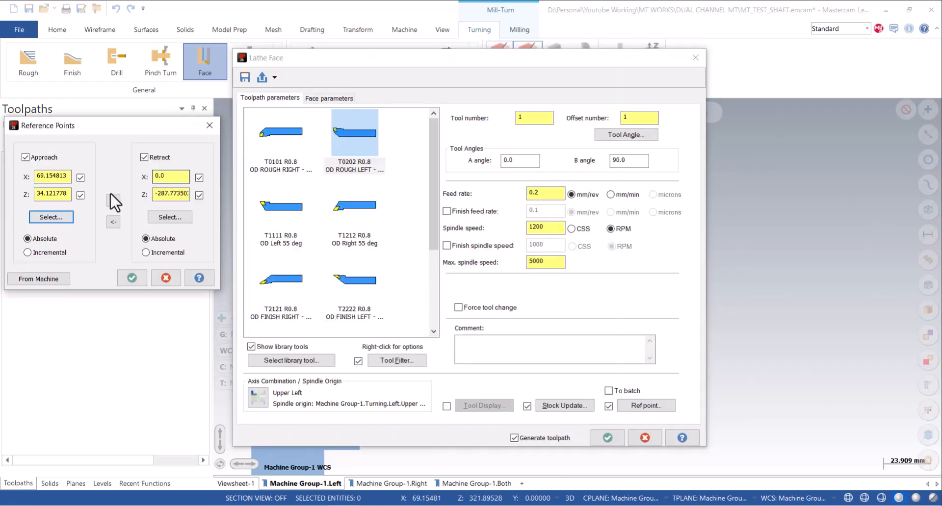
left_click(130, 279)
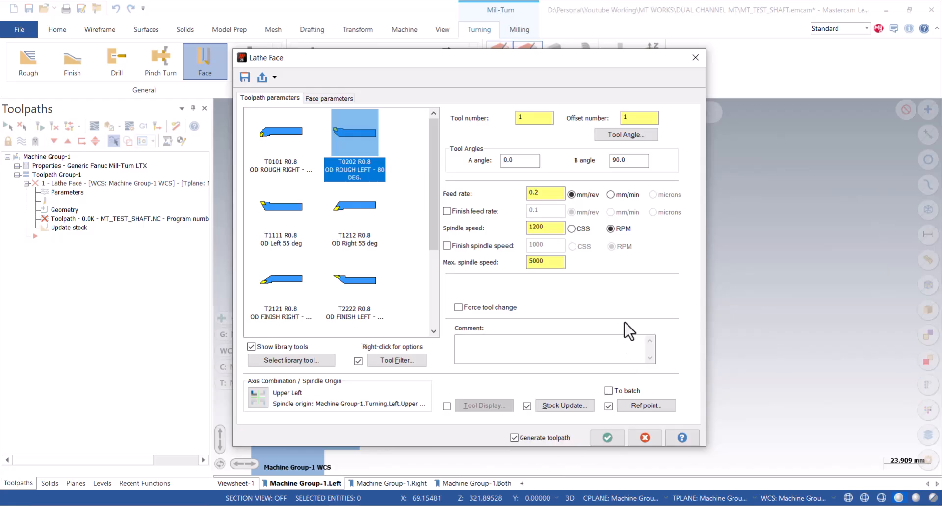
- Enable a rough stepover of 1.0, set the overcut amount to 1, and generate the facing toolpath
left_click(318, 99)
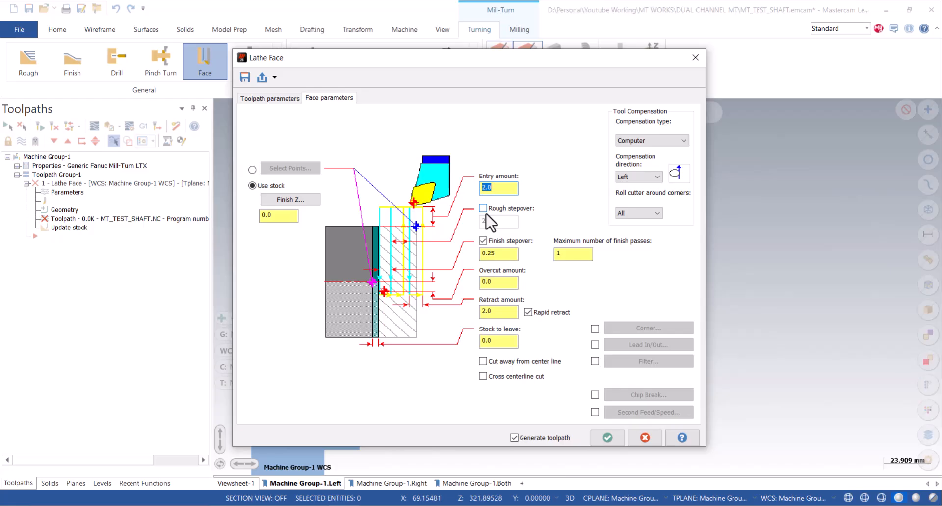
left_click(485, 208)
key("Tab")
key("Tab")
type("1")
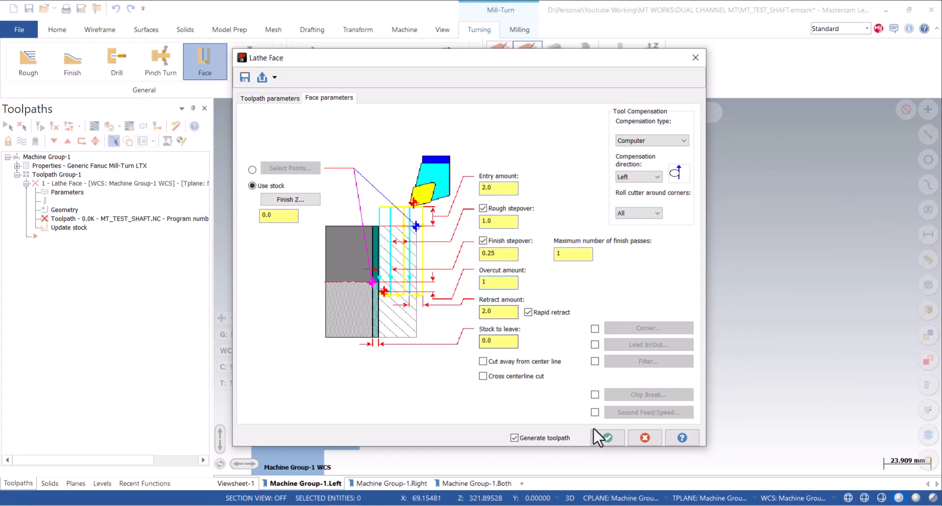
left_click(607, 438)
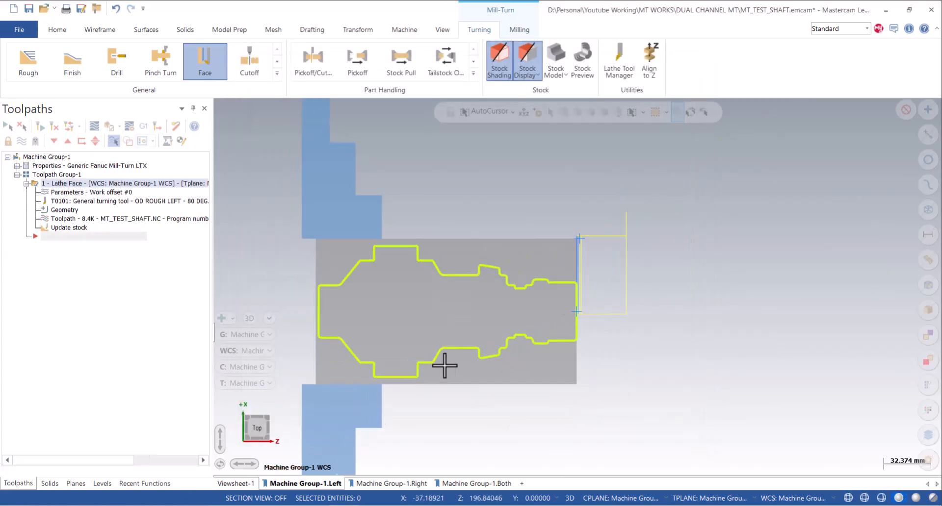
- Backplot the facing toolpath with stock shading and watch the tool motion at the stock's front face
left_click(94, 127)
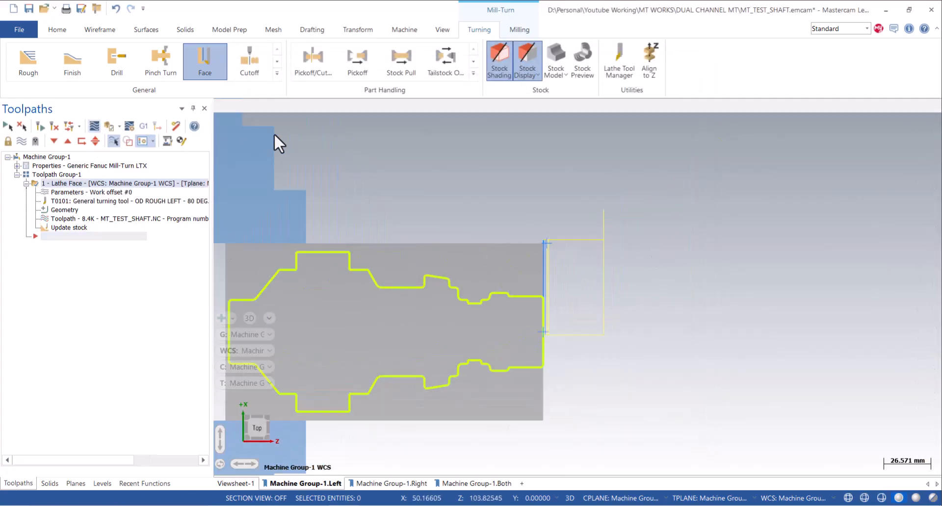
left_click(83, 155)
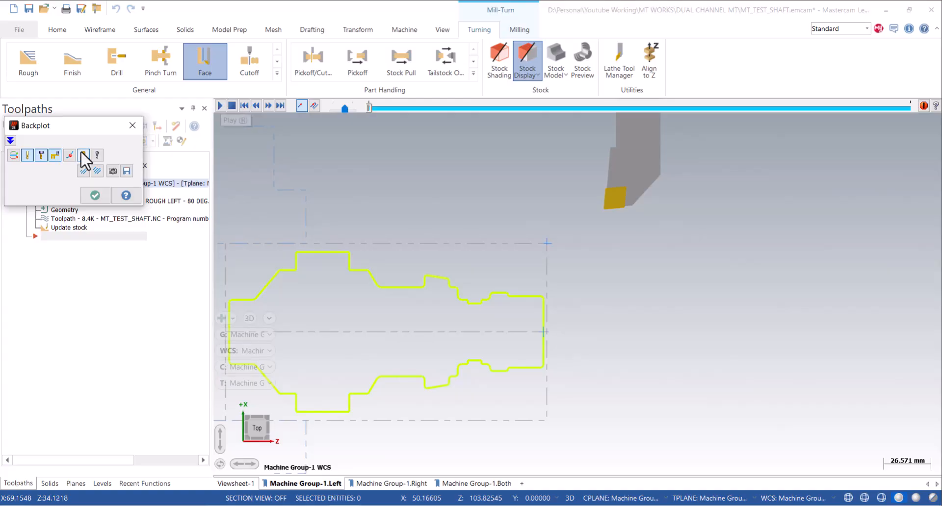
left_click(220, 106)
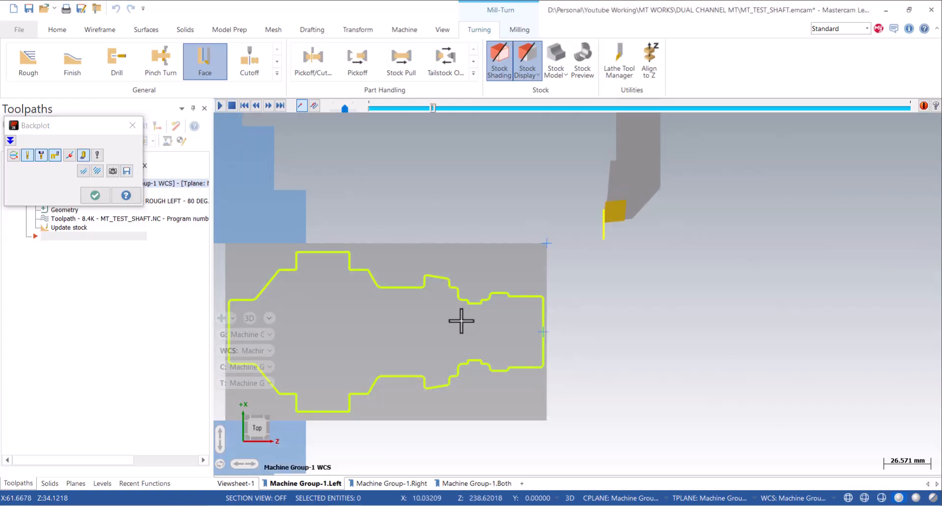
scroll(488, 362, "up", 1)
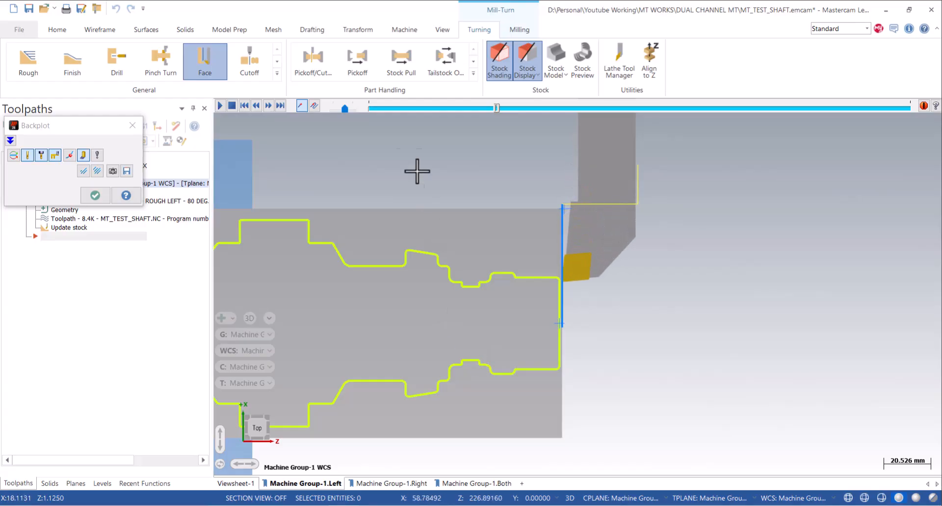
left_click_drag(345, 108, 351, 109)
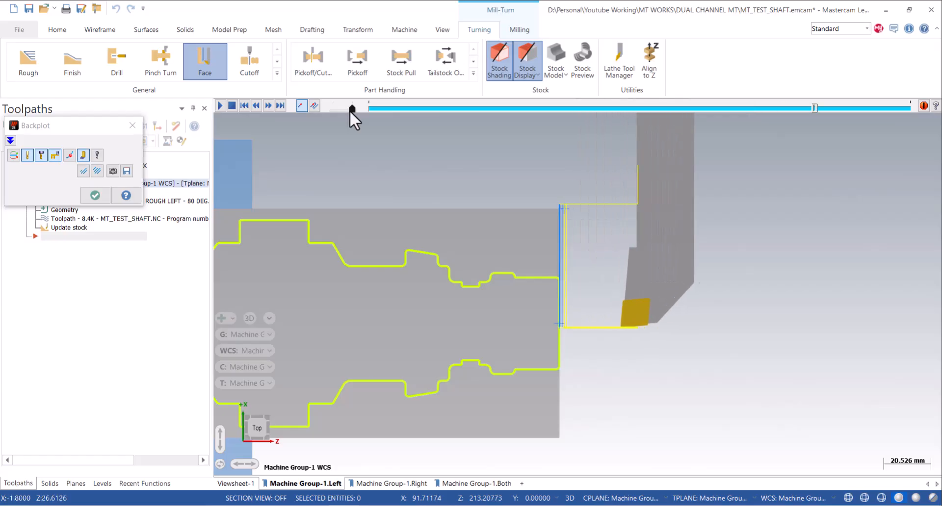
left_click(132, 125)
scroll(595, 295, "down", 3)
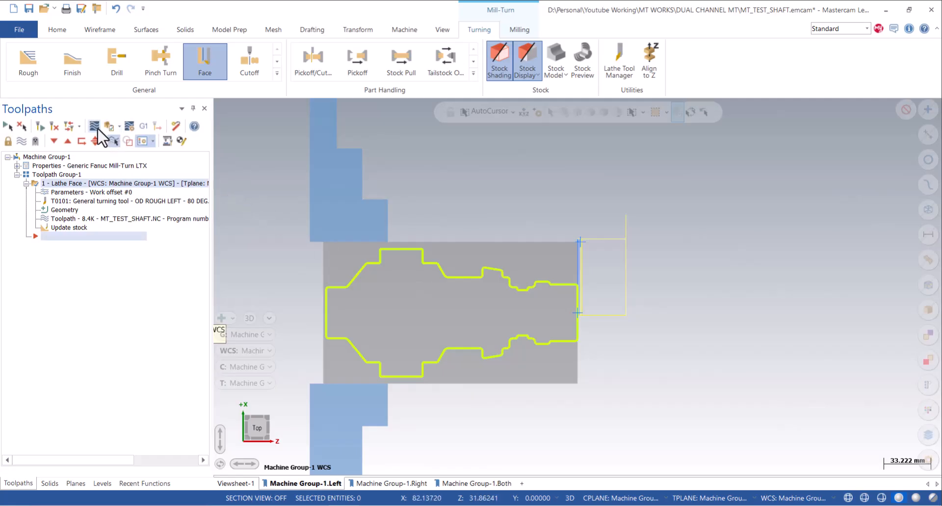
- Open the job in Code Expert's Sync Manager and inspect the Lathe Face operation in the timeline and part view
left_click(139, 127)
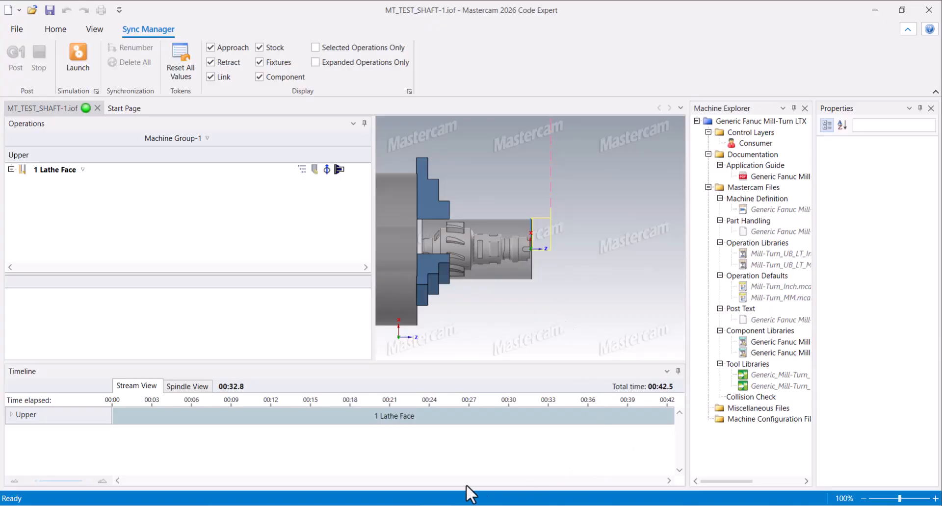
left_click(461, 416)
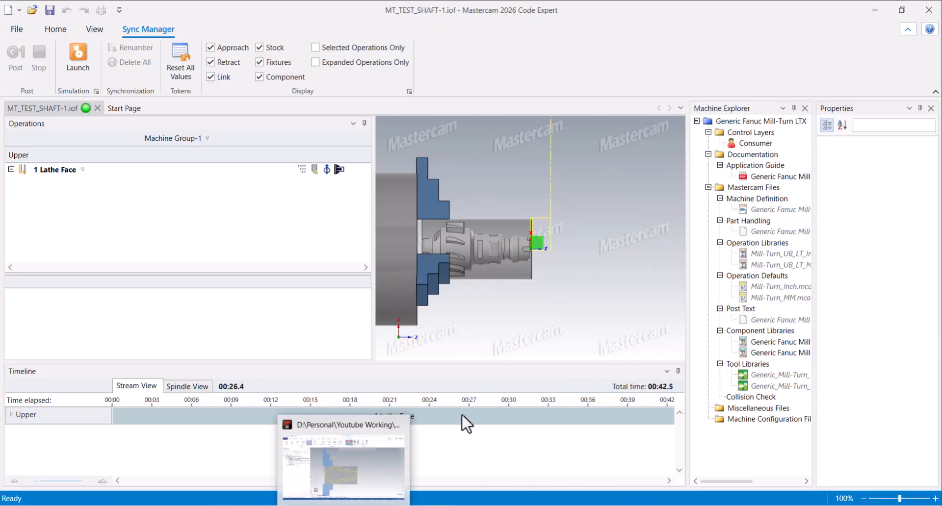
scroll(456, 248, "down", 3)
middle_click_drag(484, 245, 521, 241)
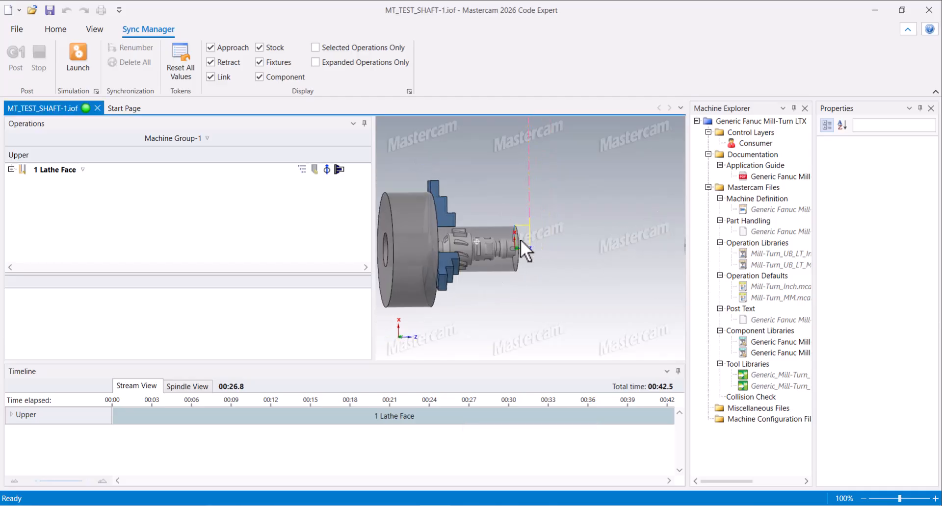
right_click(569, 218)
left_click(569, 267)
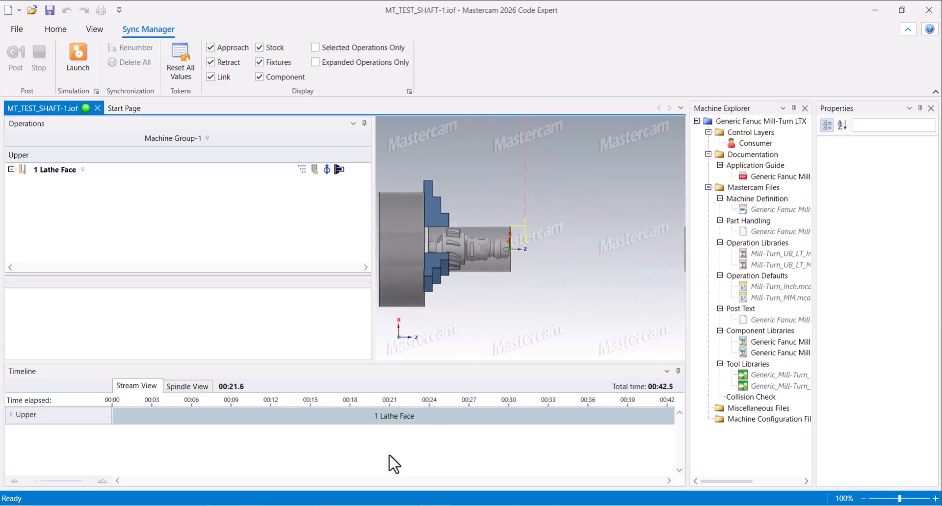
- Launch the machine simulation and show the machine from the front, framed on the left chuck and stock
mouse_move(343, 505)
left_click(78, 53)
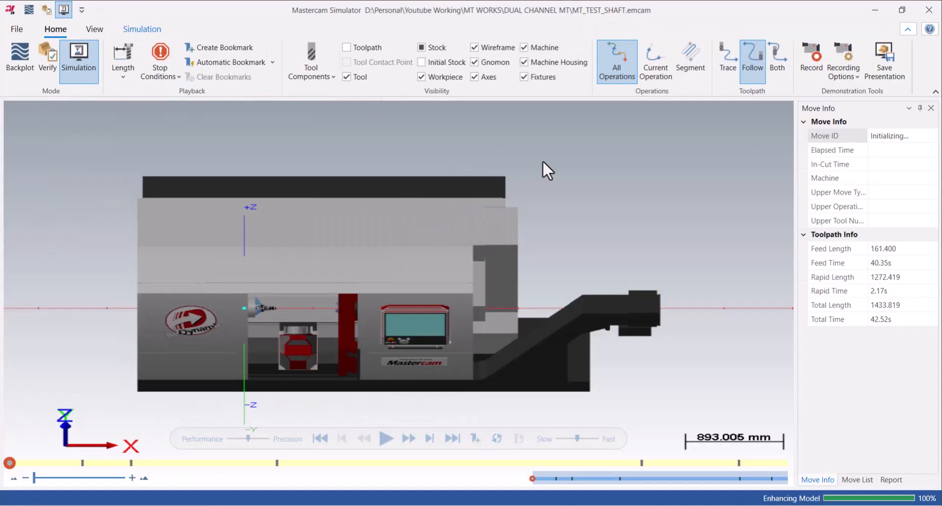
right_click(546, 162)
left_click(577, 239)
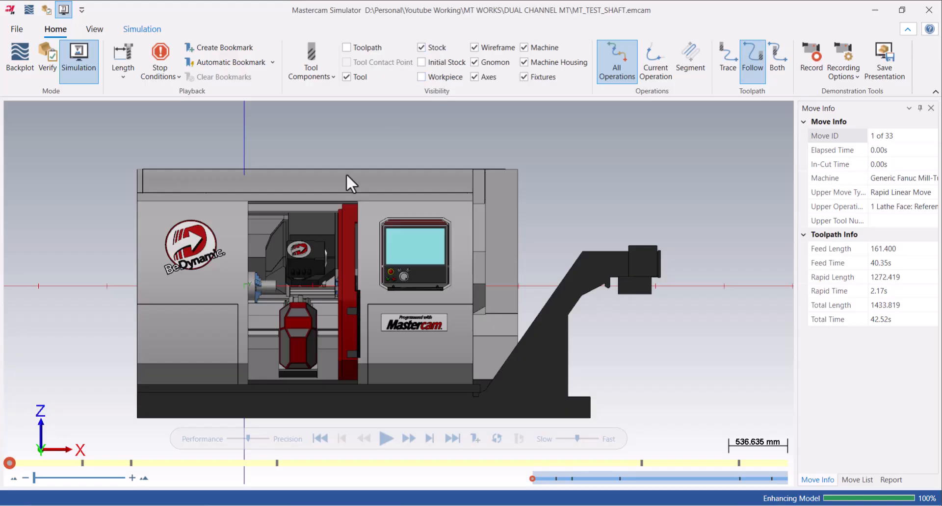
scroll(271, 284, "up", 2)
middle_click_drag(271, 284, 295, 322)
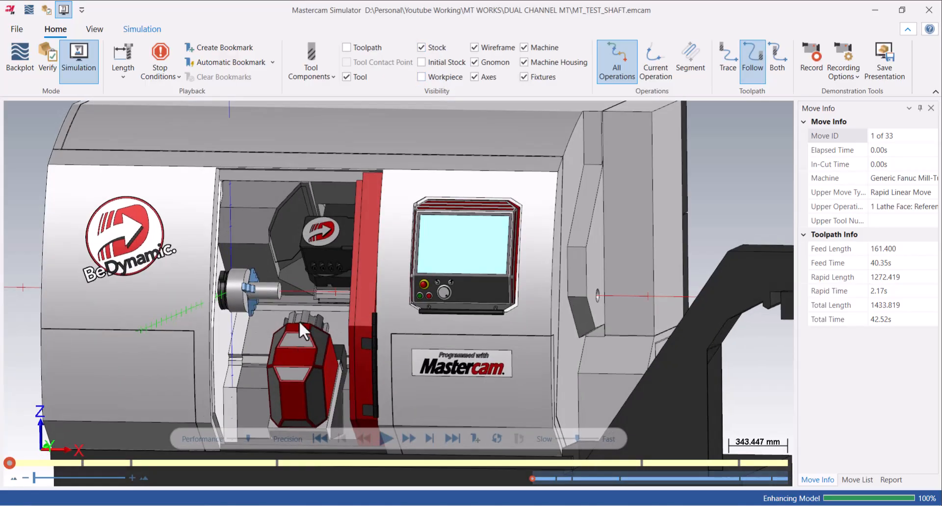
scroll(284, 290, "up", 3)
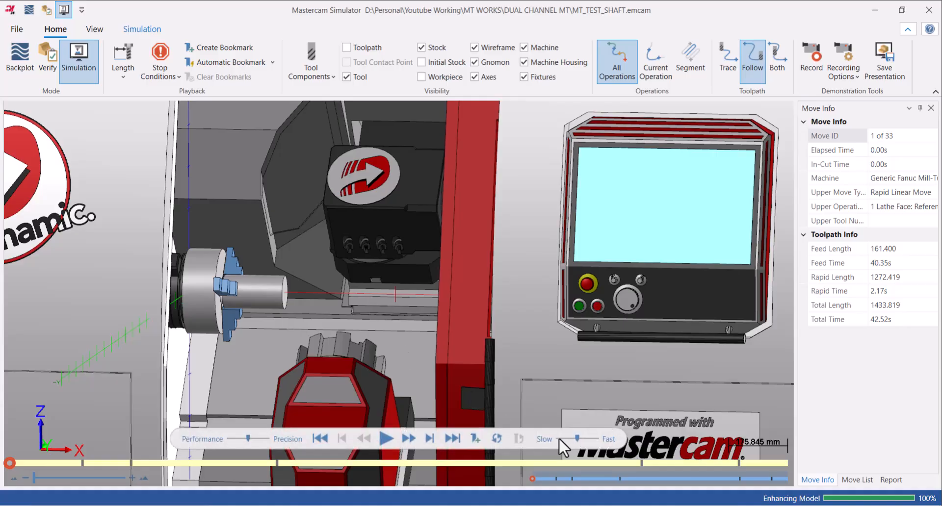
- Play the machine simulation and examine the milling head's movement around the left spindle from several angles
left_click(386, 439)
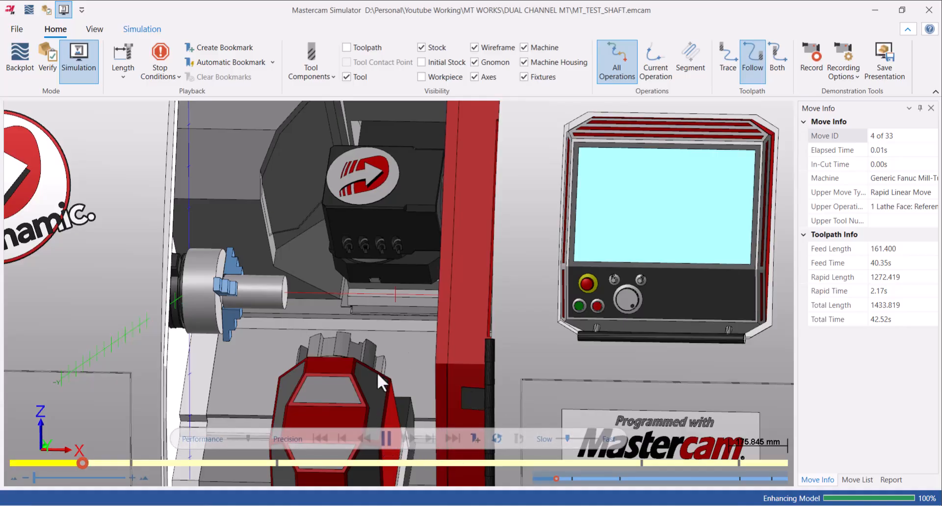
scroll(351, 320, "down", 3)
scroll(369, 278, "up", 3)
middle_click_drag(369, 279, 393, 278)
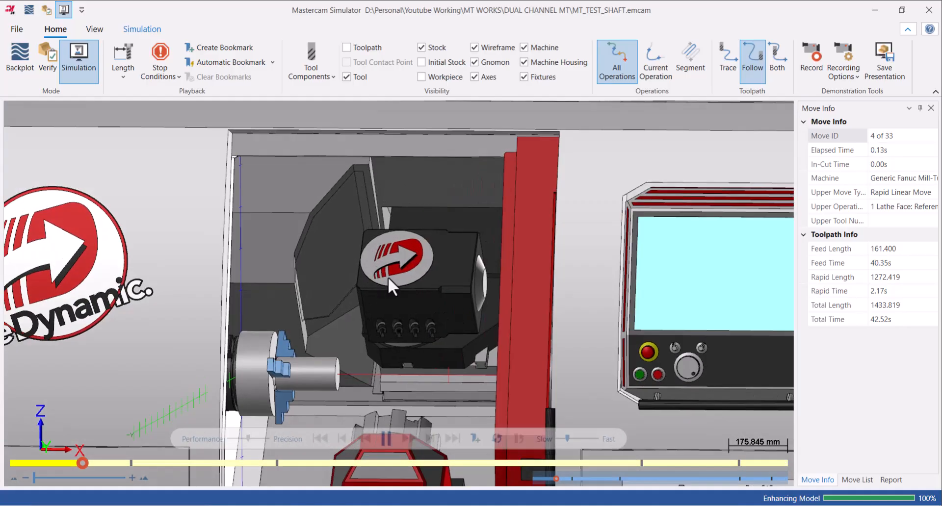
scroll(328, 370, "down", 2)
scroll(324, 371, "down", 1)
scroll(319, 370, "up", 3)
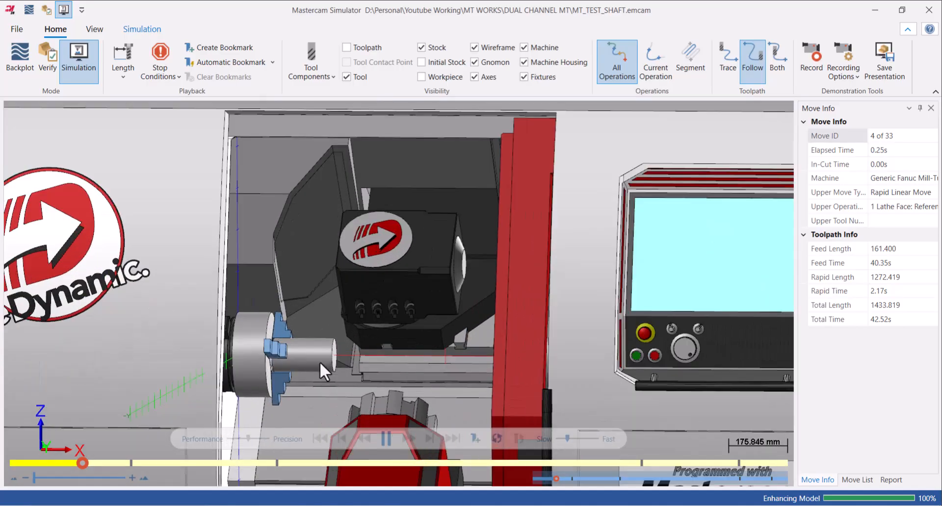
scroll(305, 367, "down", 4)
middle_click_drag(305, 367, 326, 360)
scroll(314, 358, "up", 4)
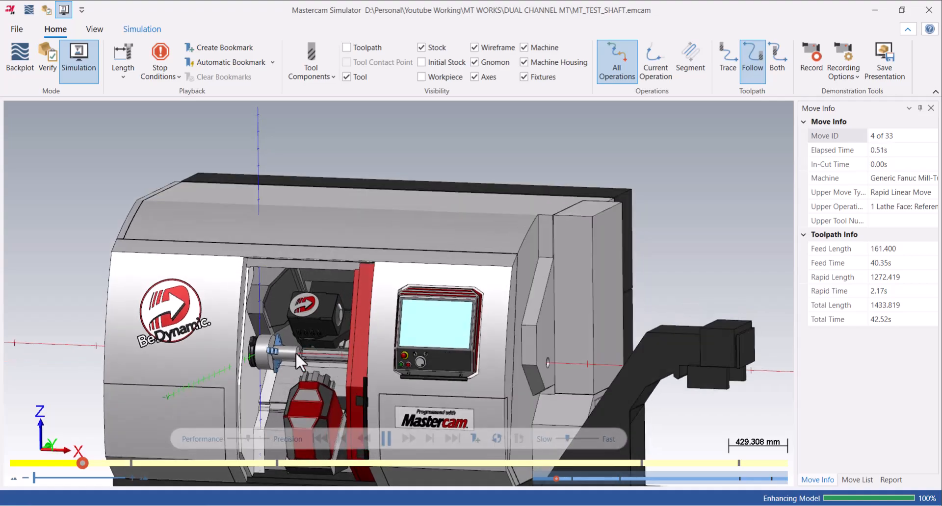
- Adjust the playback speed, watch the facing cut through to its end, and close the simulator
left_click(571, 438)
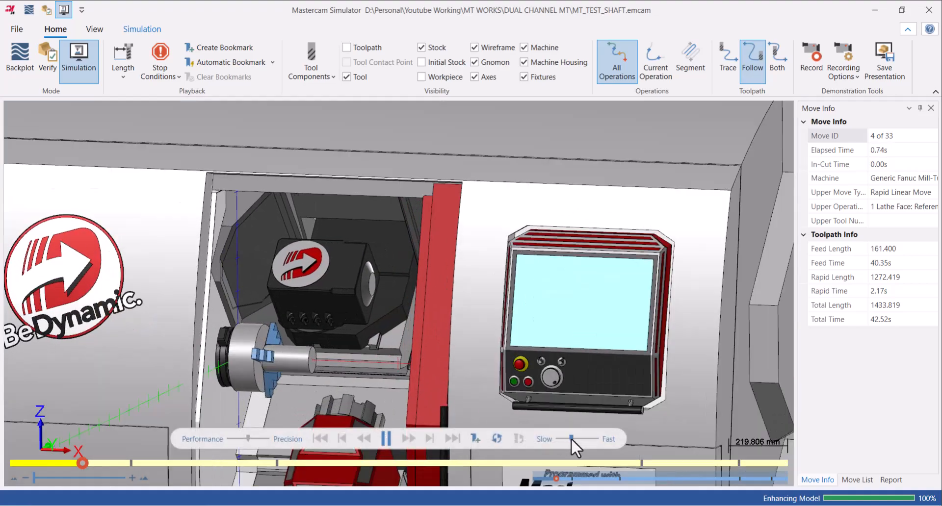
scroll(282, 292, "up", 1)
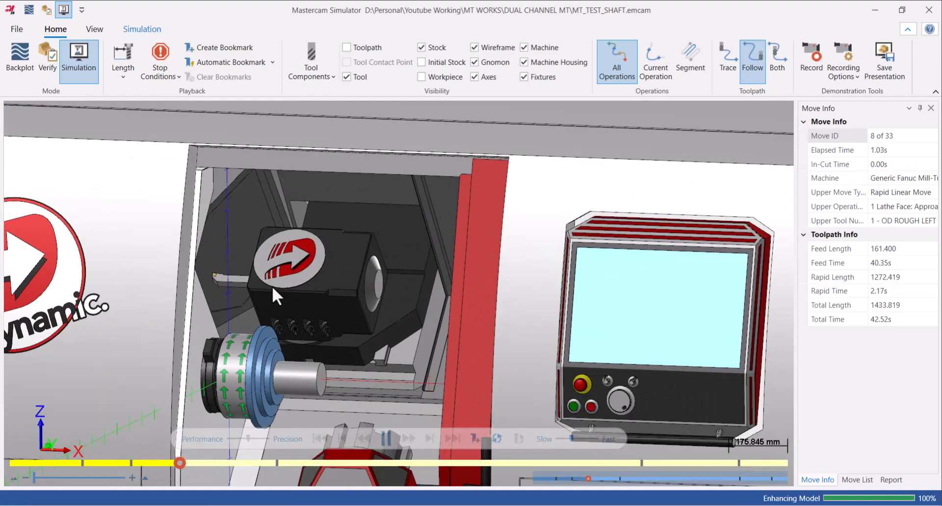
scroll(293, 288, "up", 1)
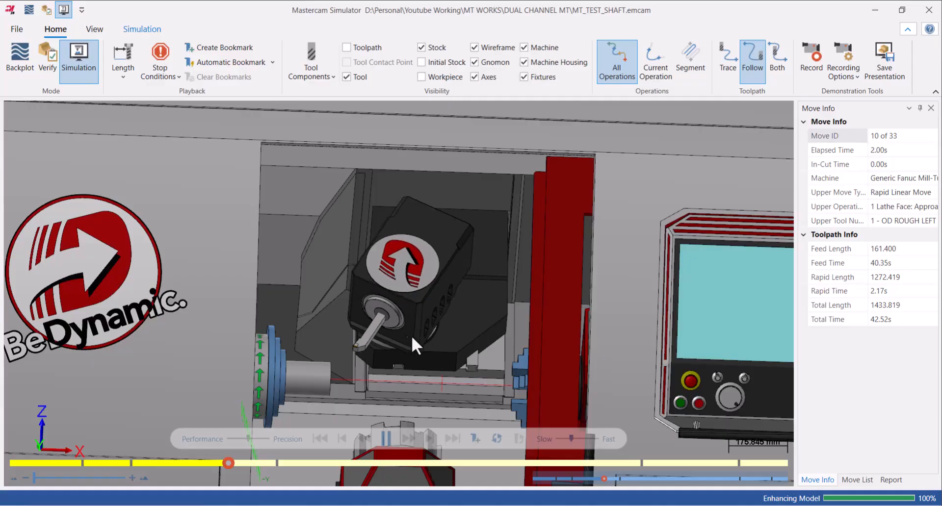
middle_click_drag(391, 323, 365, 327)
scroll(300, 369, "up", 3)
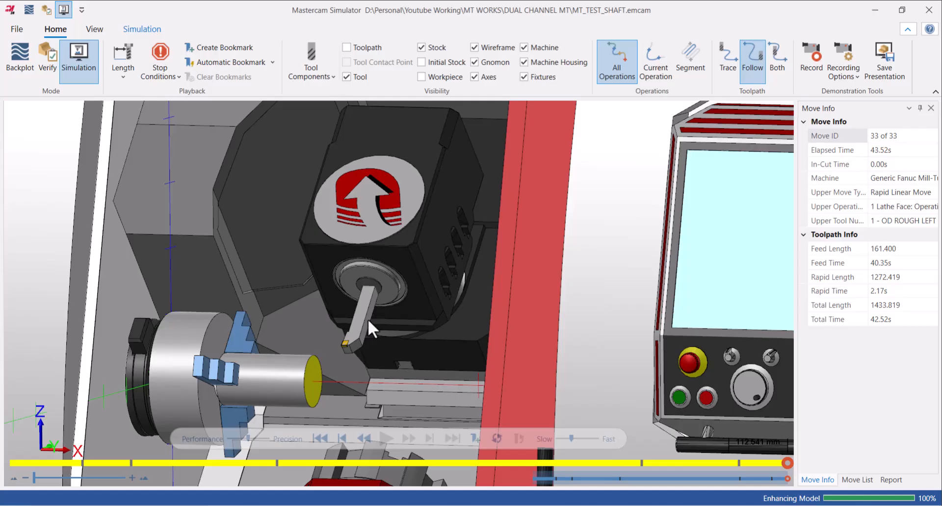
left_click(928, 10)
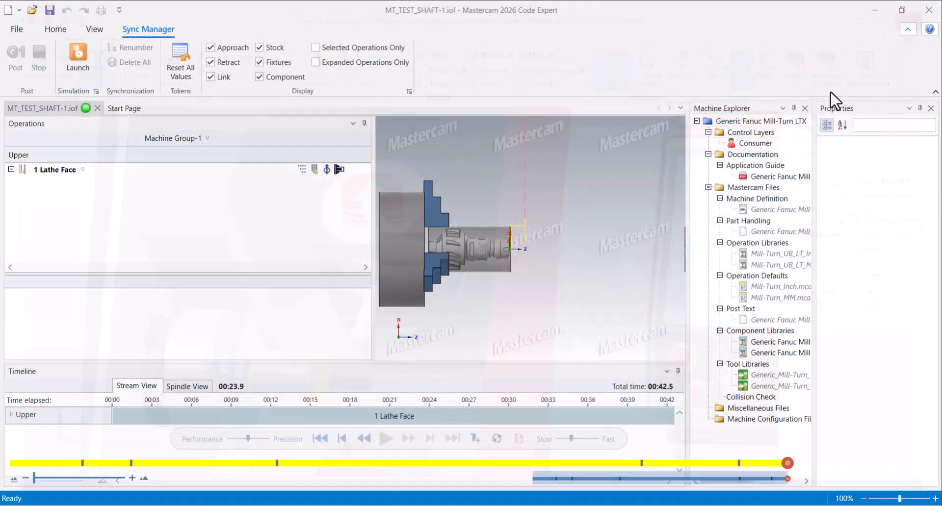
- Switch back to Mastercam, open the Tool Setup Manager and expand the Tool Spindle's tooling
left_click(876, 10)
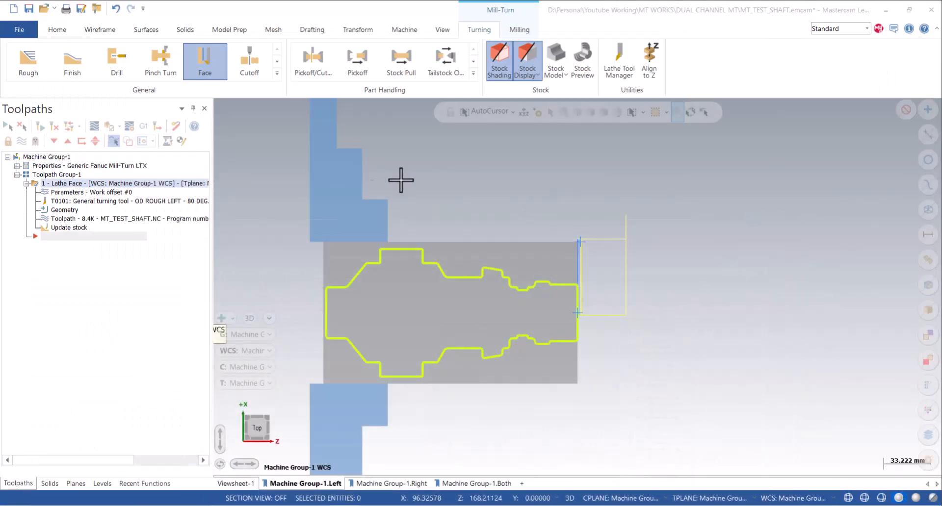
left_click(168, 142)
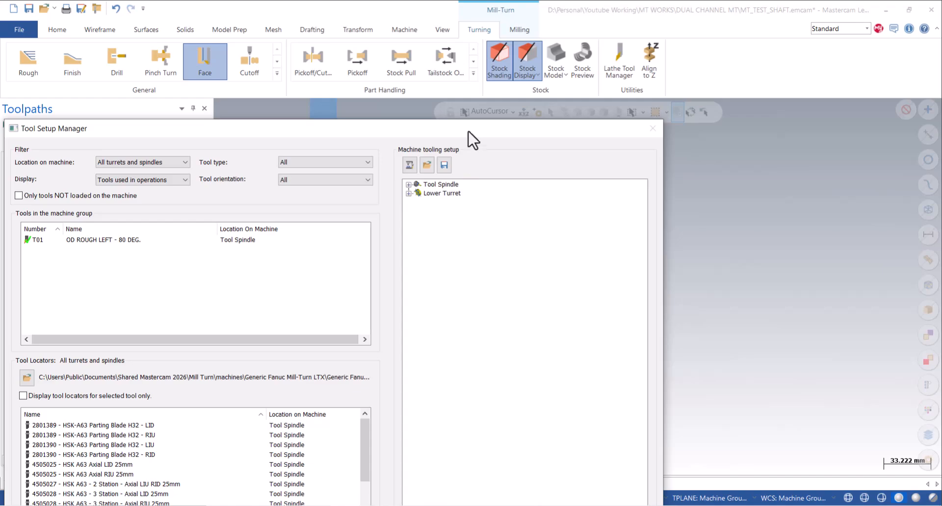
left_click_drag(468, 132, 563, 28)
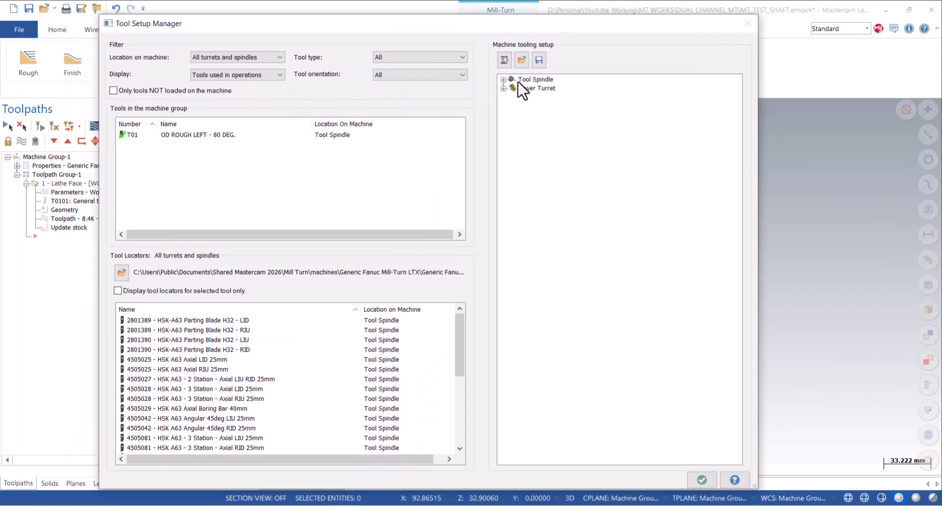
left_click(503, 80)
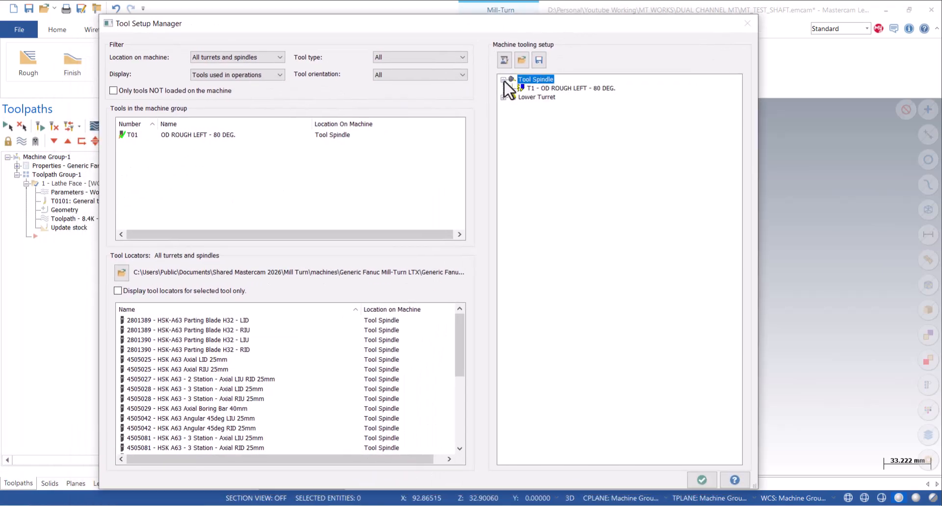
- View the OD ROUGH LEFT - 80 DEG. component loaded in the tool spindle, then return to the Tool Setup Manager
left_click(549, 89)
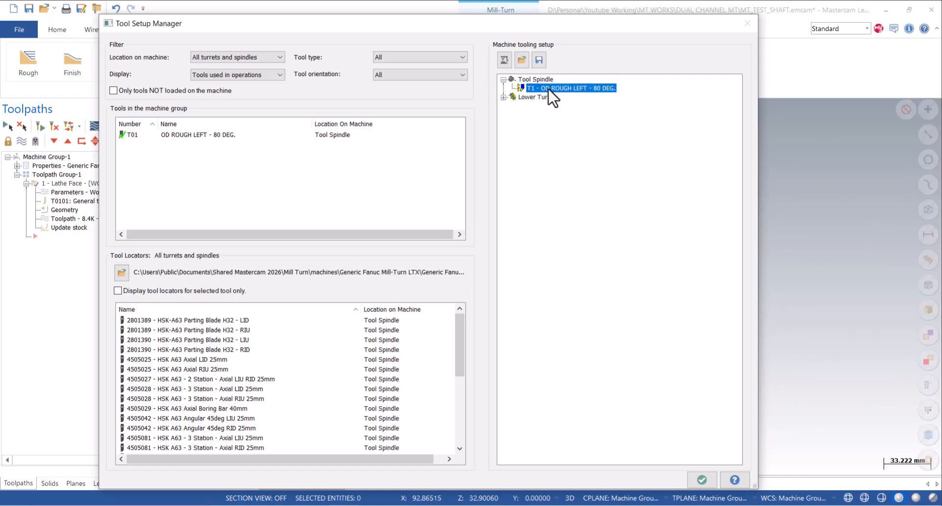
right_click(550, 89)
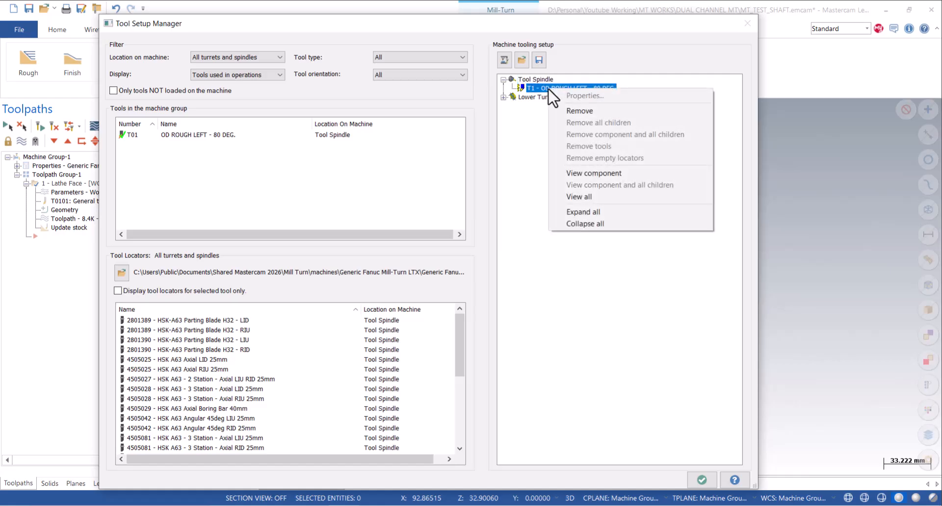
left_click(585, 174)
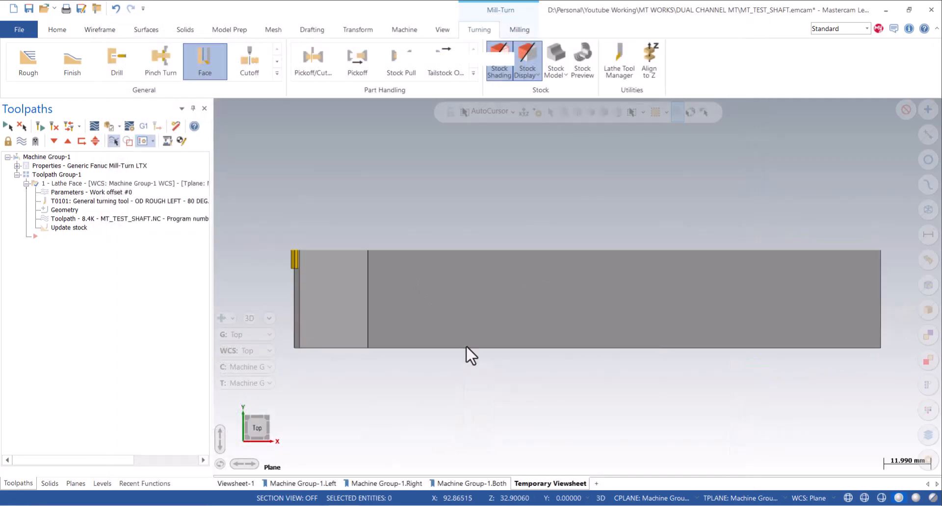
scroll(389, 298, "down", 1)
middle_click_drag(408, 303, 411, 302)
key("Return")
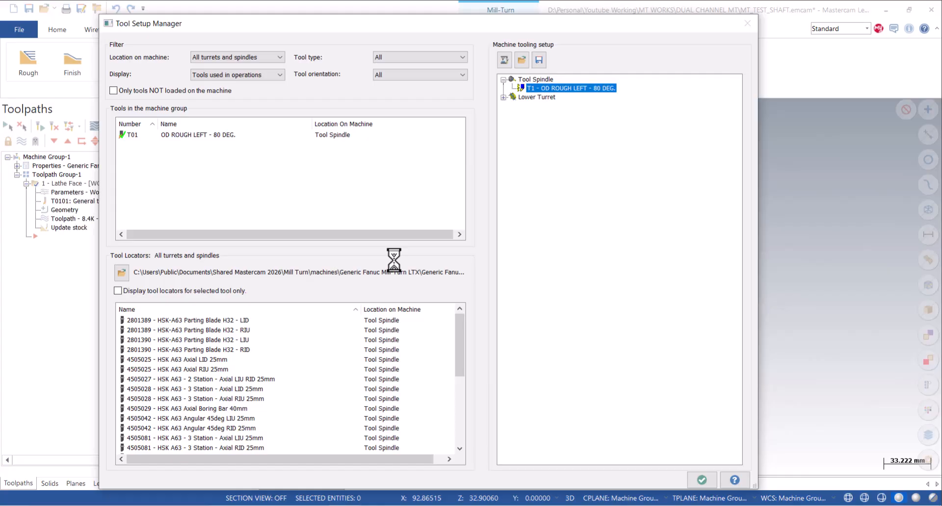
- Look through the tool locators available for the tool spindle and lower turret, and close the Tool Setup Manager
scroll(174, 346, "down", 3)
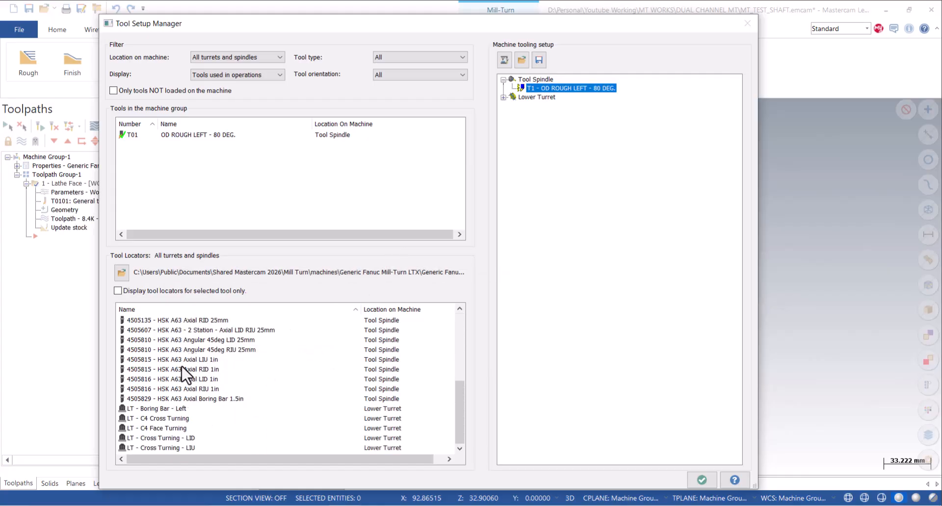
scroll(186, 427, "up", 5)
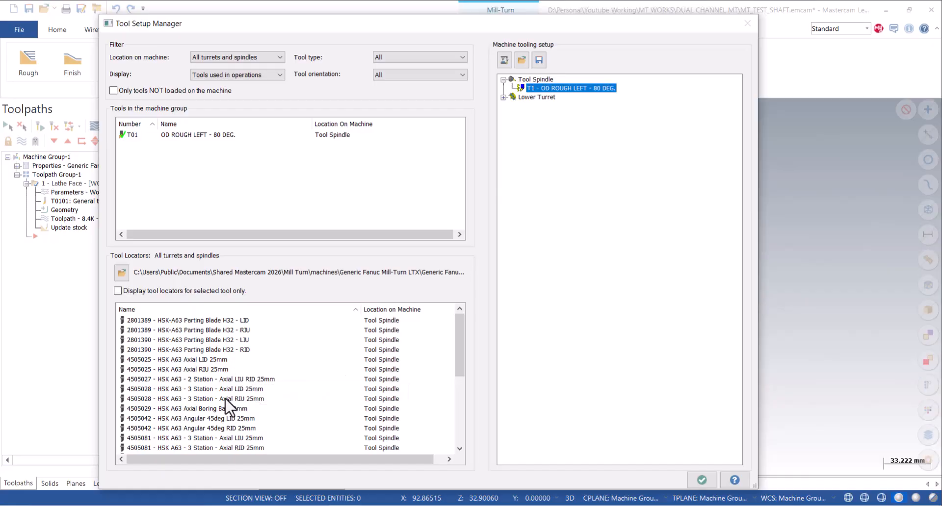
left_click(701, 480)
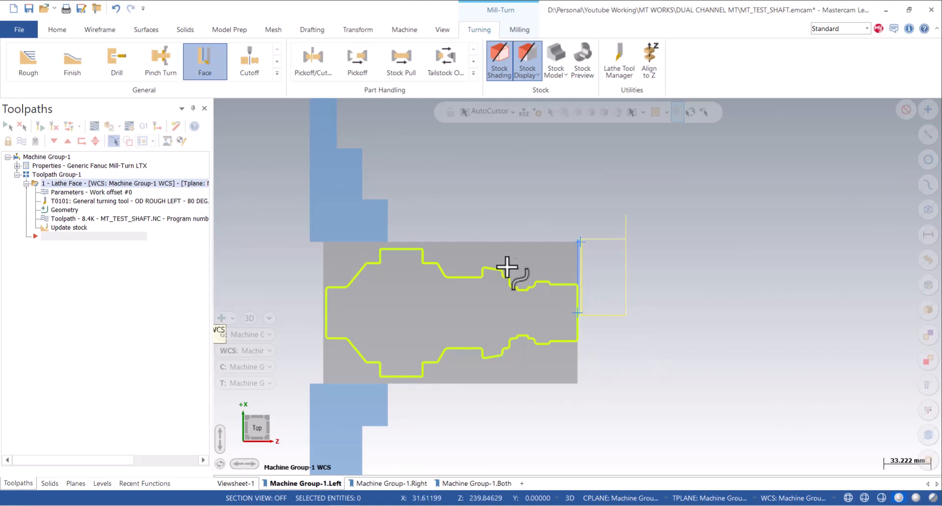
- Start a Lathe Rough operation with Wait enabled and chain from the small chamfer on the lower profile at the shaft's front face
scroll(510, 267, "up", 3)
scroll(497, 216, "down", 3)
scroll(567, 332, "up", 4)
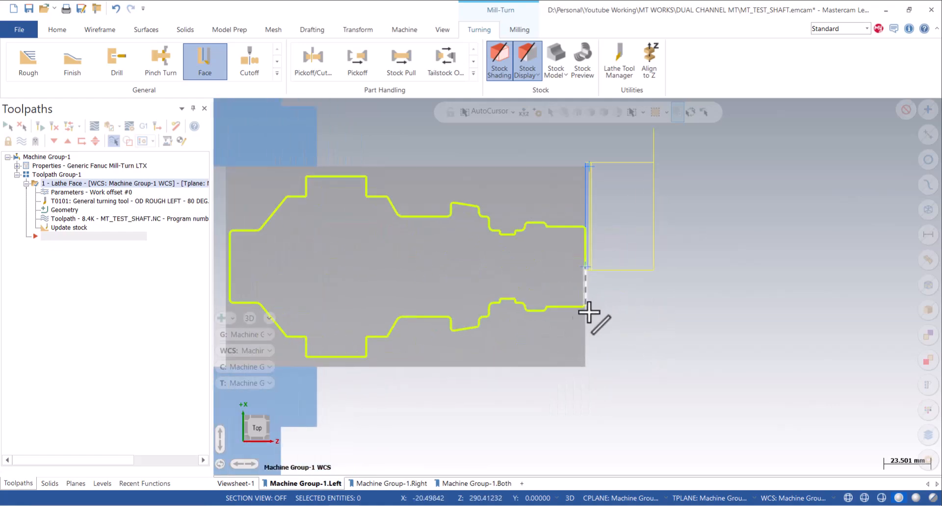
scroll(324, 304, "down", 2)
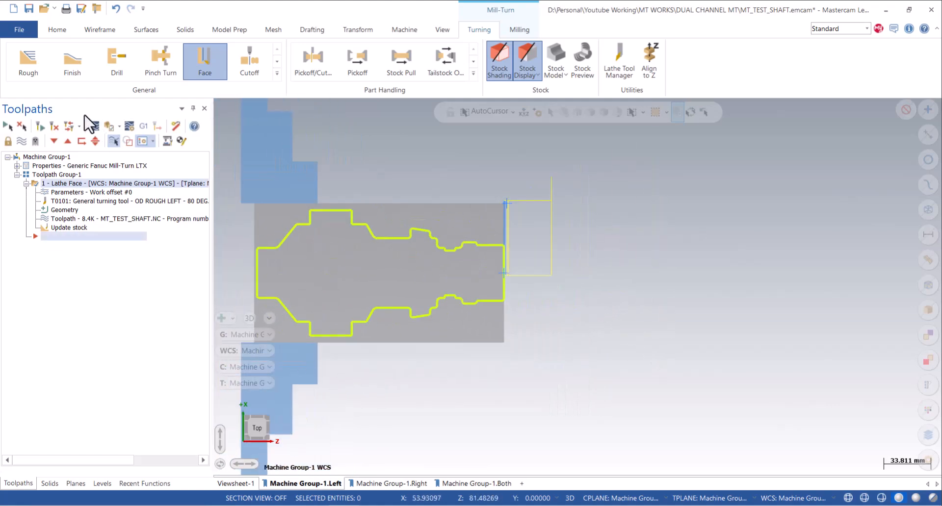
left_click(28, 60)
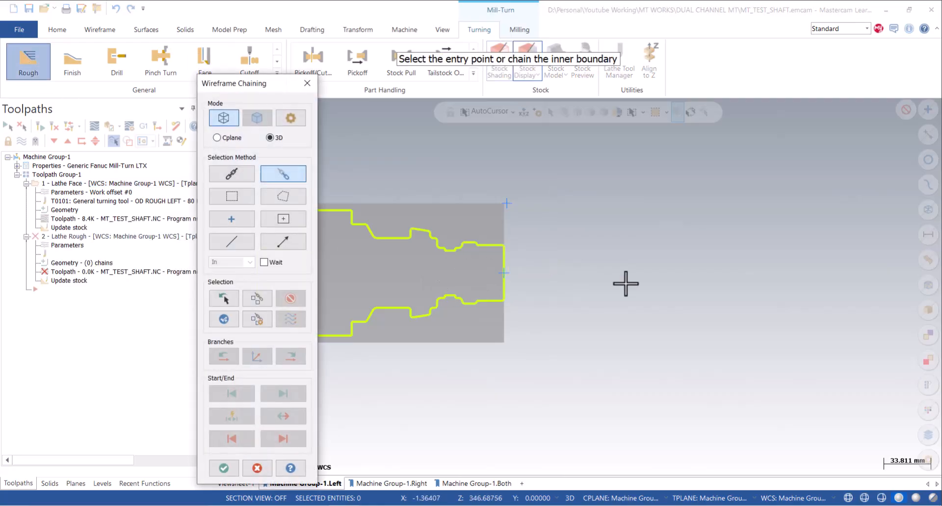
scroll(569, 275, "down", 2)
scroll(494, 282, "up", 2)
scroll(684, 268, "up", 2)
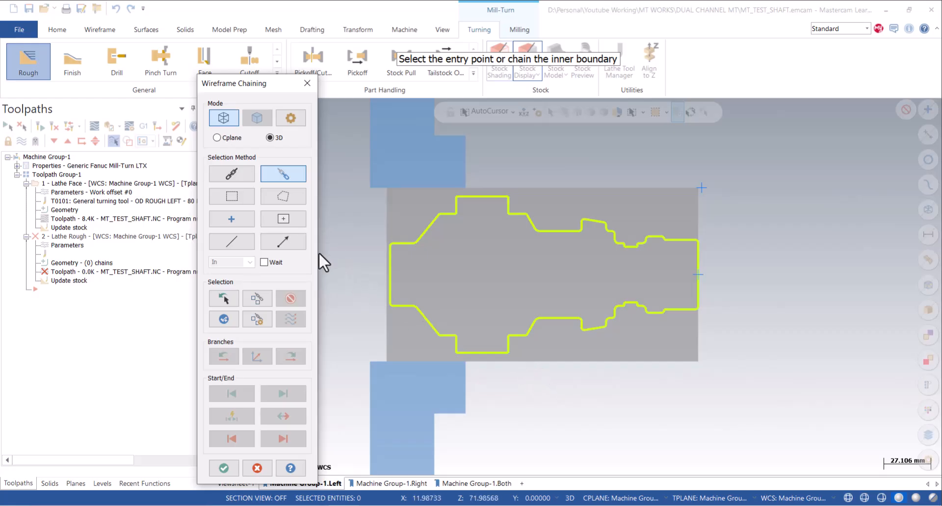
left_click(231, 177)
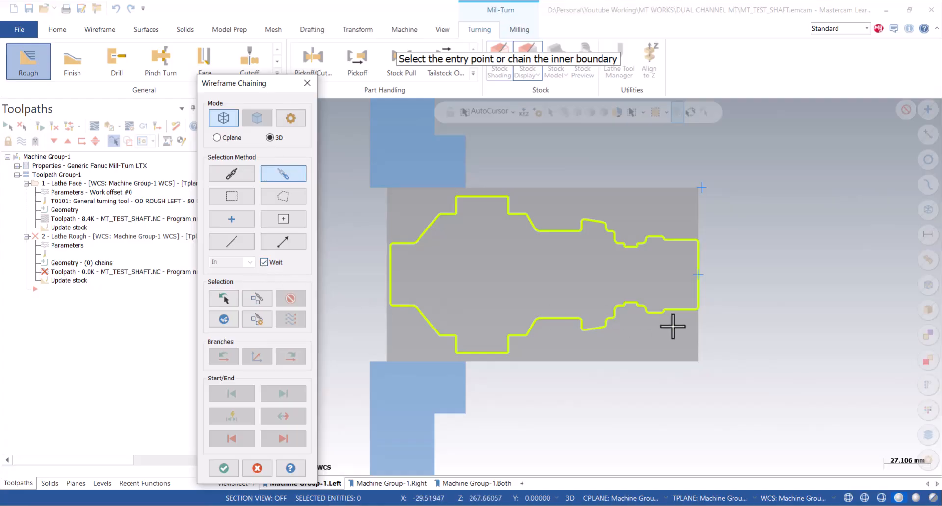
scroll(696, 311, "up", 6)
left_click(686, 302)
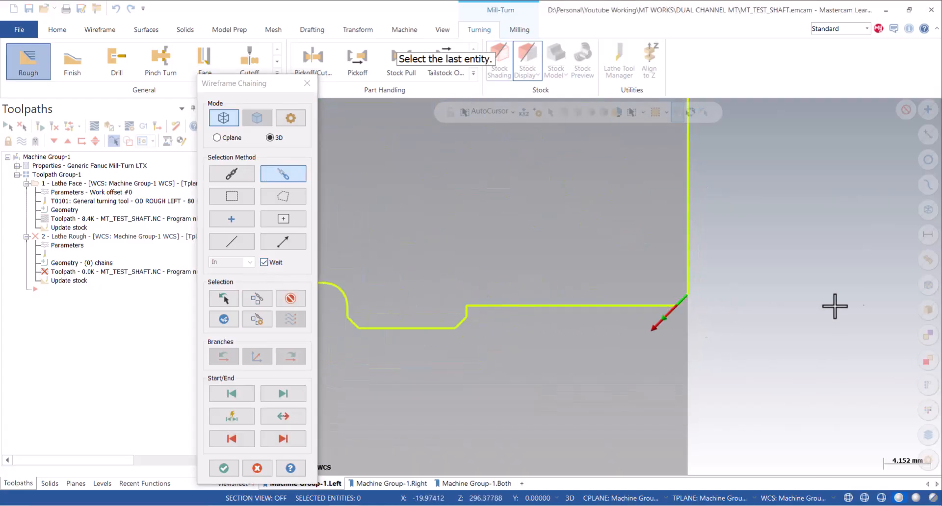
- End the partial chain at the vertical shoulder of the largest diameter on the lower profile and accept it
scroll(866, 307, "down", 4)
scroll(841, 303, "up", 5)
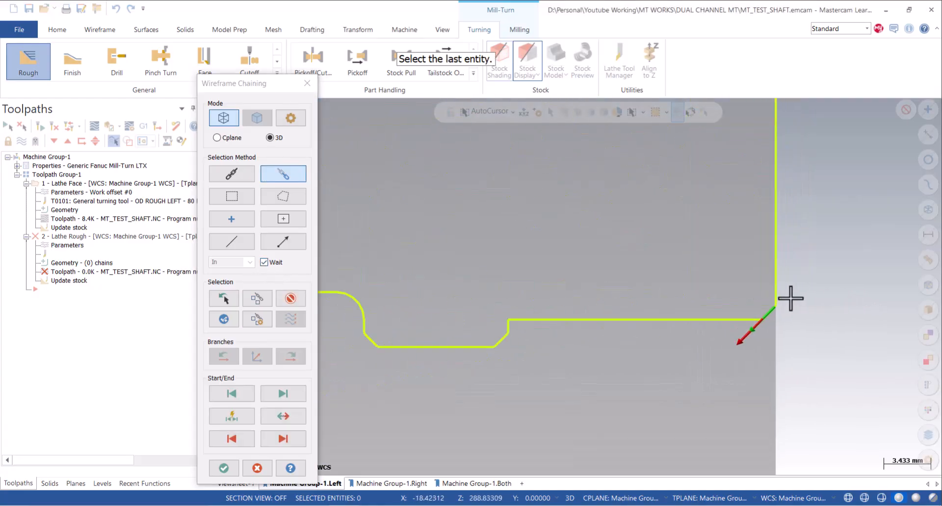
scroll(834, 308, "down", 5)
scroll(510, 363, "up", 4)
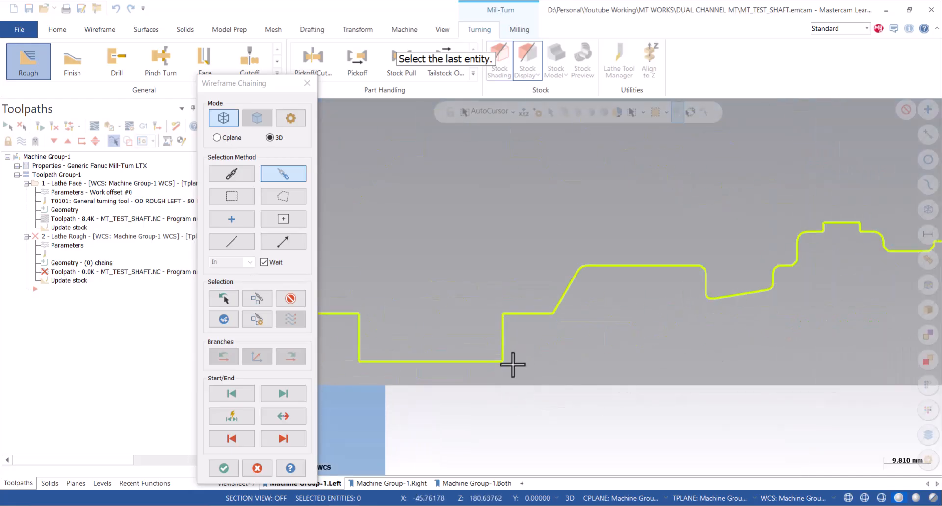
left_click(504, 347)
scroll(431, 309, "down", 3)
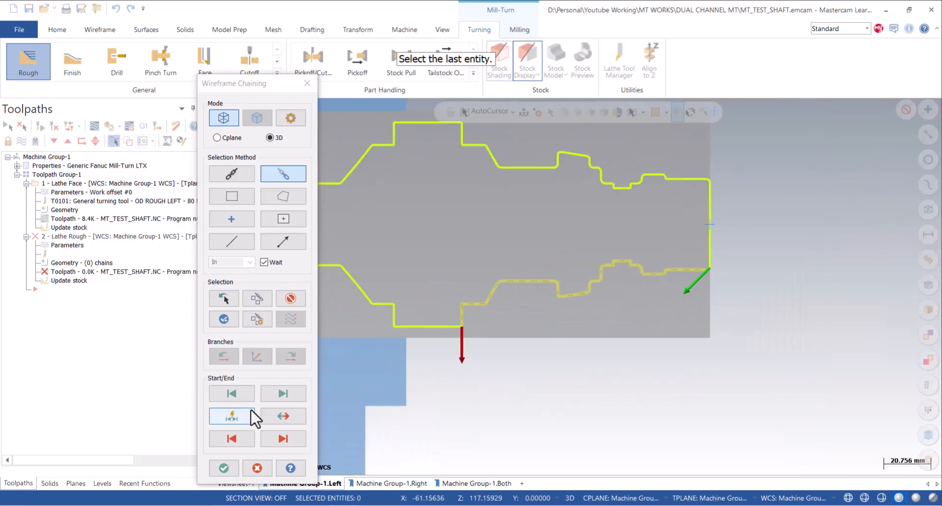
left_click(223, 467)
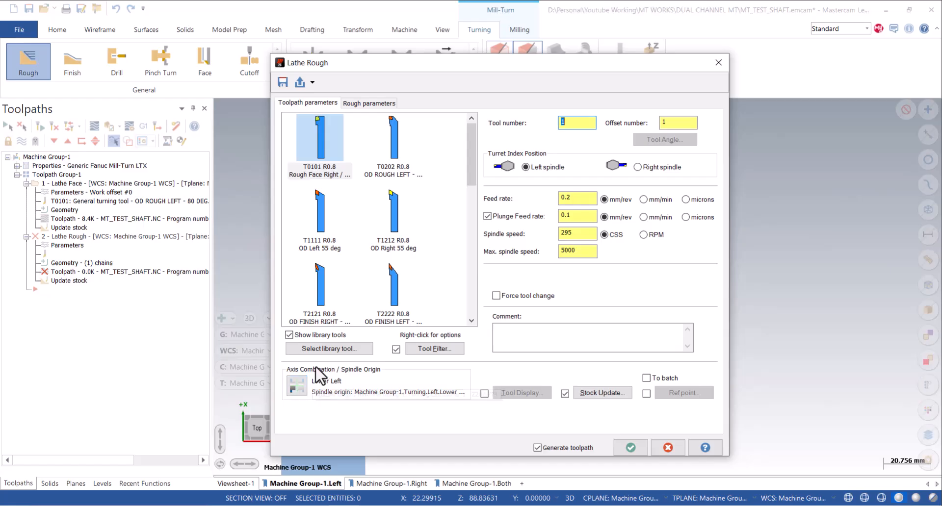
- Use the Lower Left axis combination with tool T0202 OD ROUGH LEFT - 80 DEG. and a 1200 RPM spindle speed
left_click(296, 387)
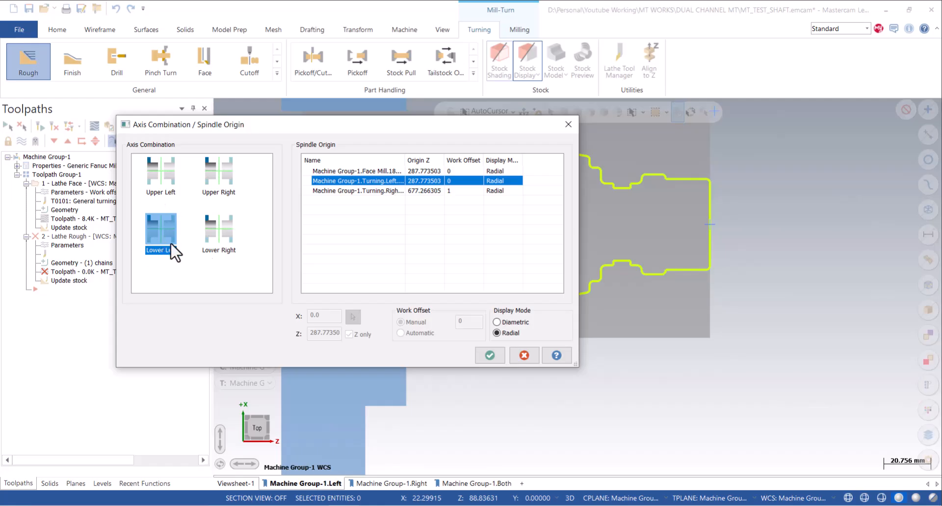
left_click(489, 355)
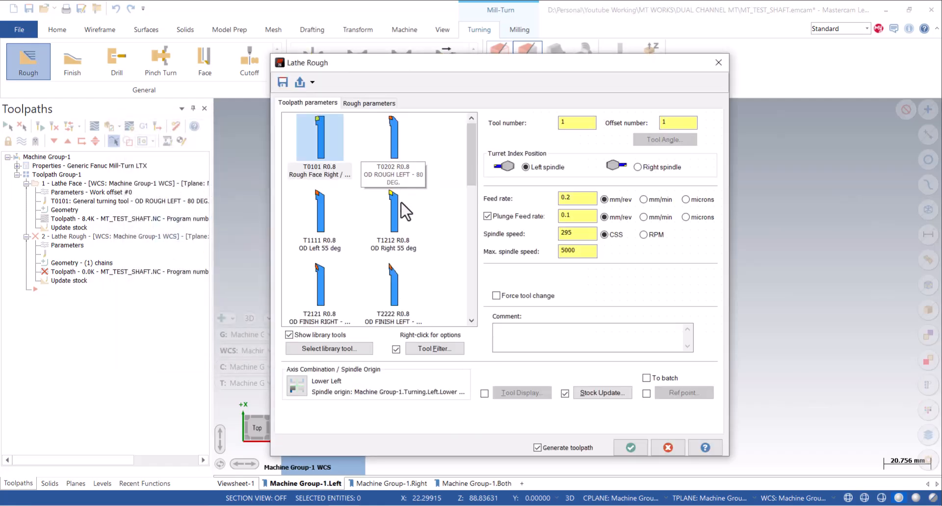
mouse_move(473, 164)
left_mouse_down()
mouse_move(473, 216)
mouse_move(480, 156)
left_mouse_up()
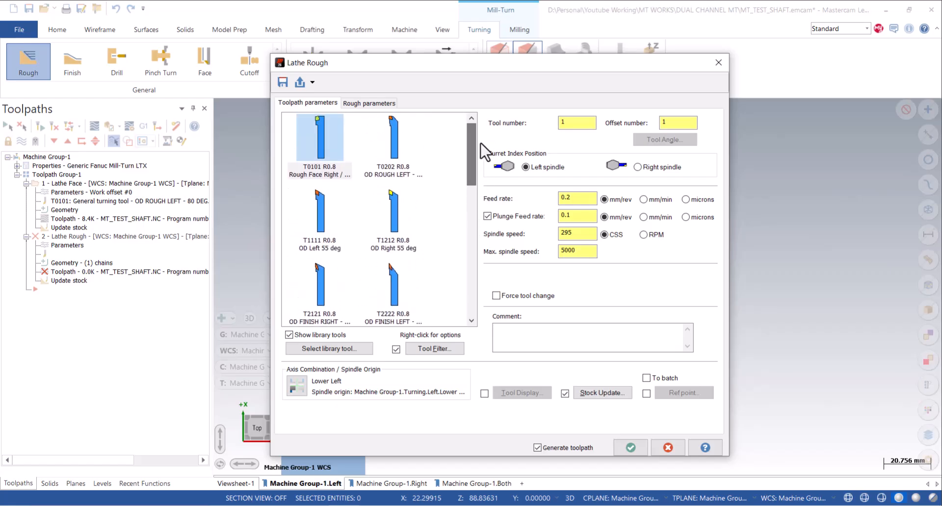
left_click(402, 141)
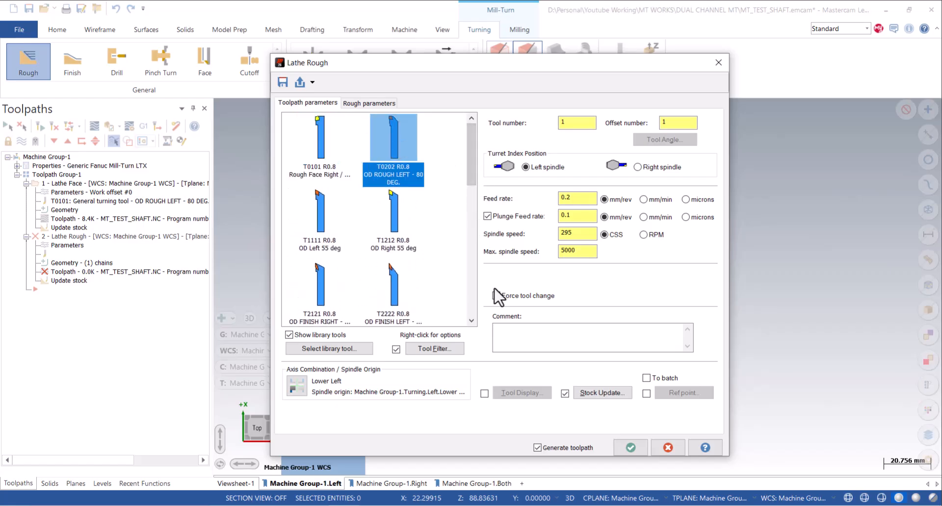
left_click(578, 196)
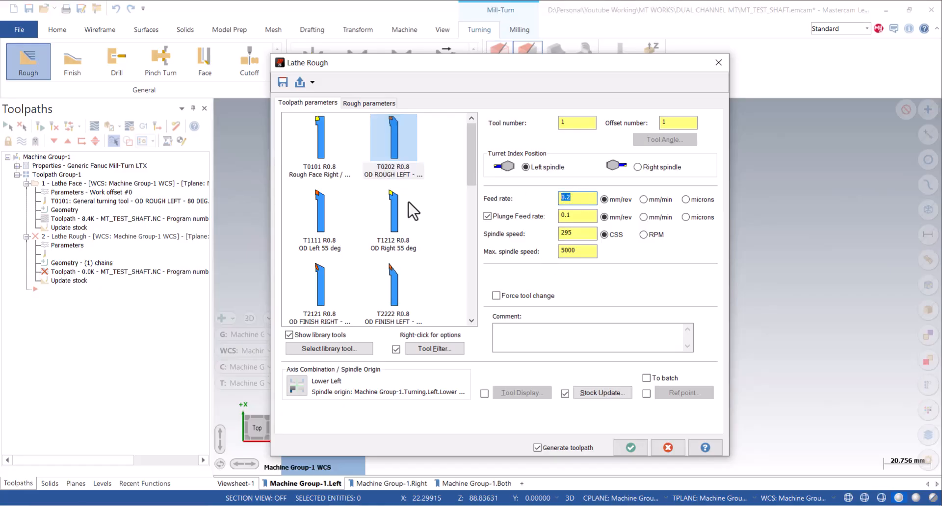
left_click(643, 235)
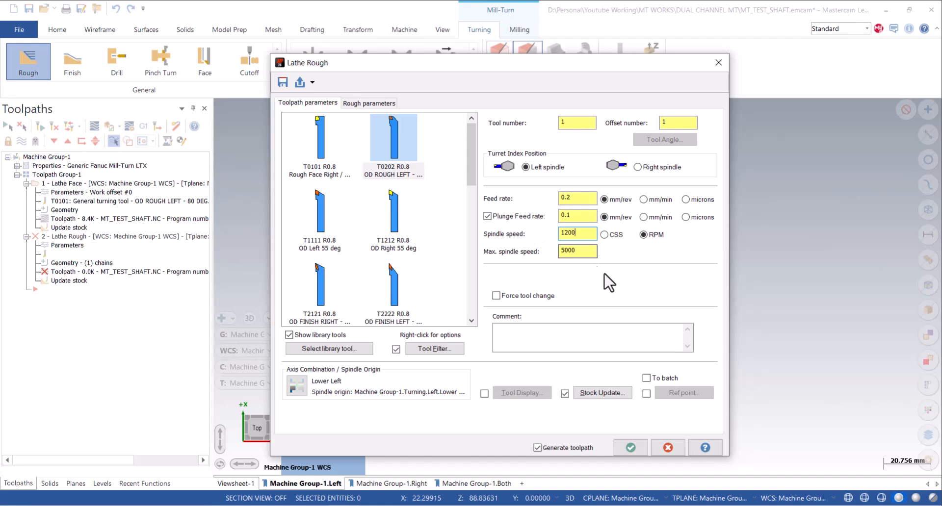
- Enable reference points, pick an approach point at about X 56.4, Z 38.02, and copy it to the retract point
left_click(646, 393)
left_click(683, 393)
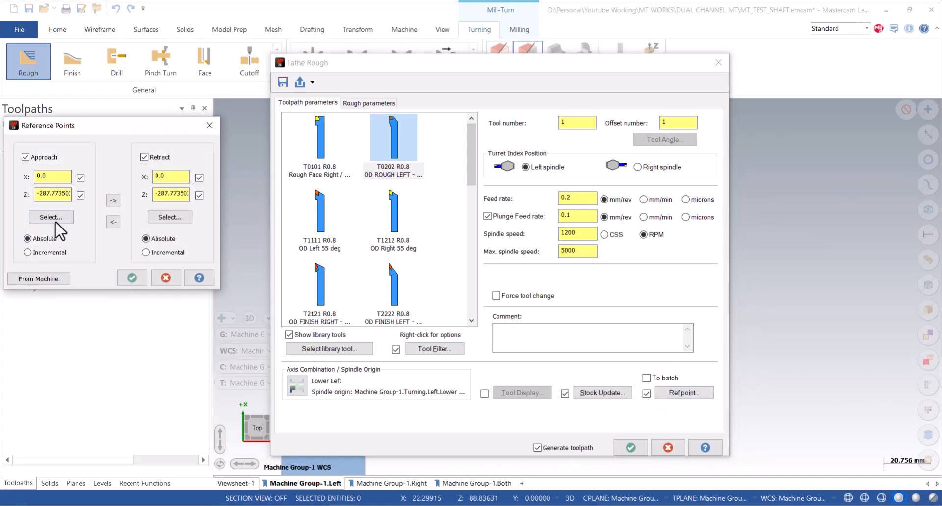
left_click(52, 219)
left_click(795, 353)
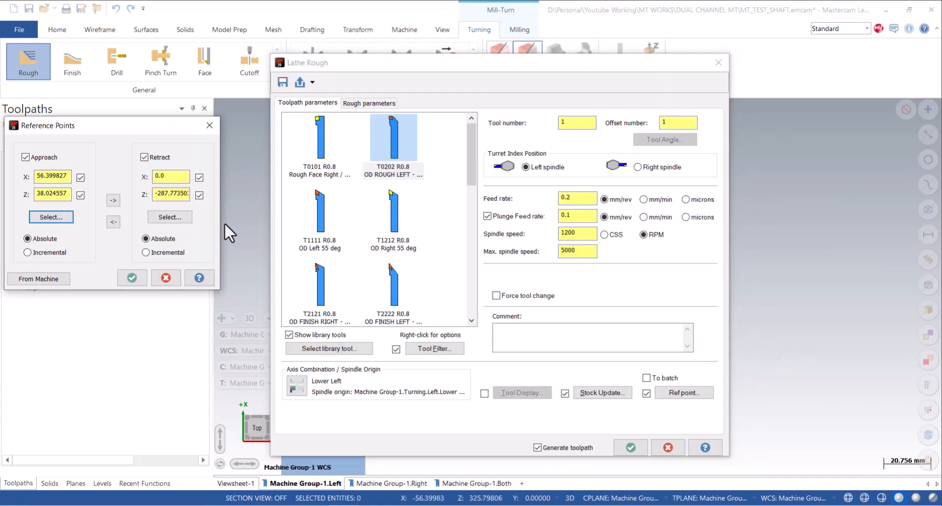
left_click(113, 200)
left_click(131, 278)
- In the rough parameters, set the entry amount to 1 and stock recognition to Use stock for outer boundary
left_click(369, 103)
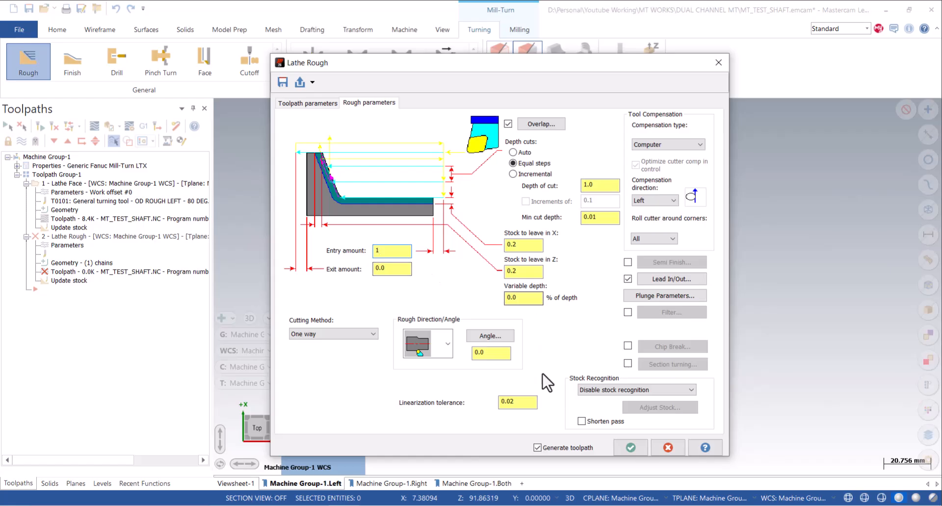
left_click(616, 390)
left_click(613, 403)
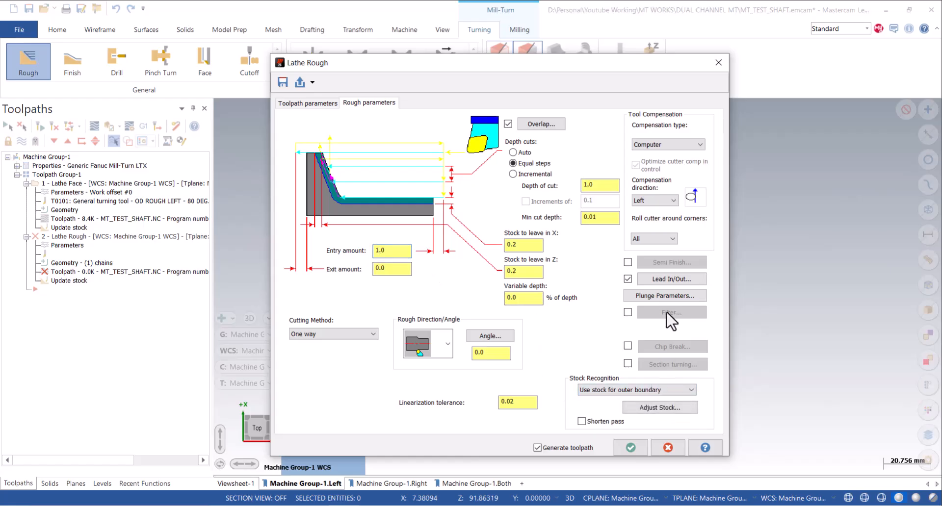
- Set the lead-in vector length to 1, check the lead-out settings, and generate the Lathe Rough toolpath
left_click(672, 278)
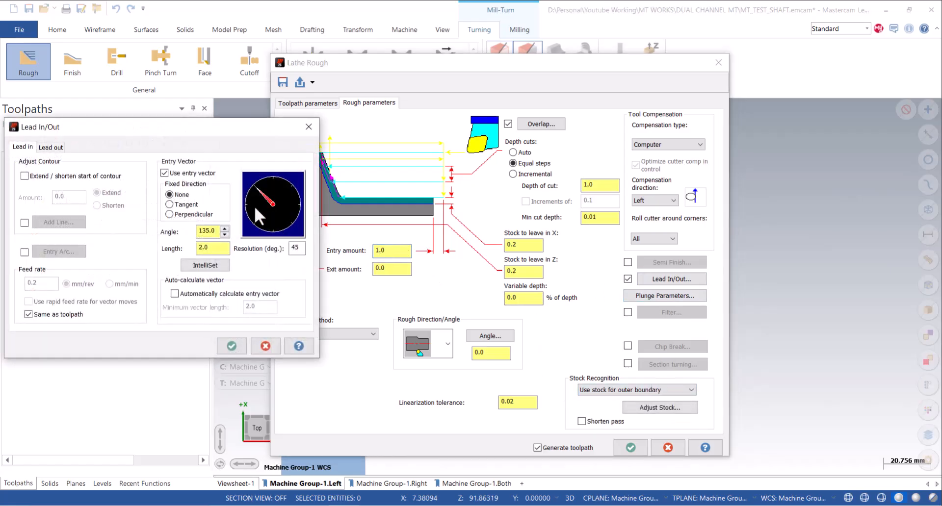
type("1")
left_click(51, 147)
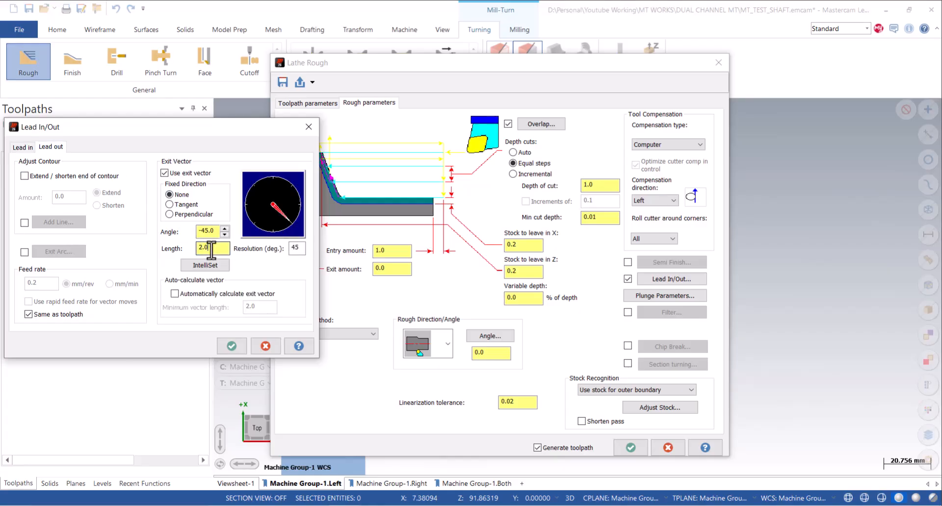
left_click(232, 345)
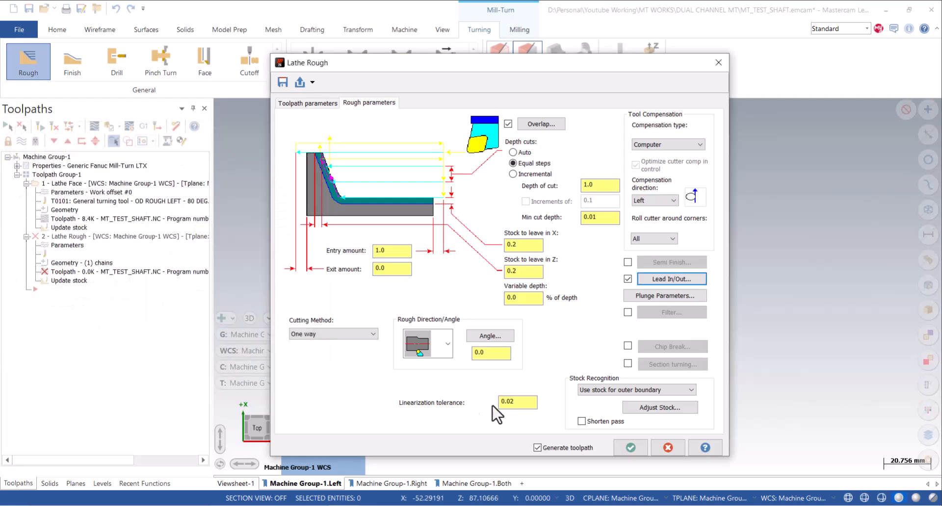
left_click(627, 449)
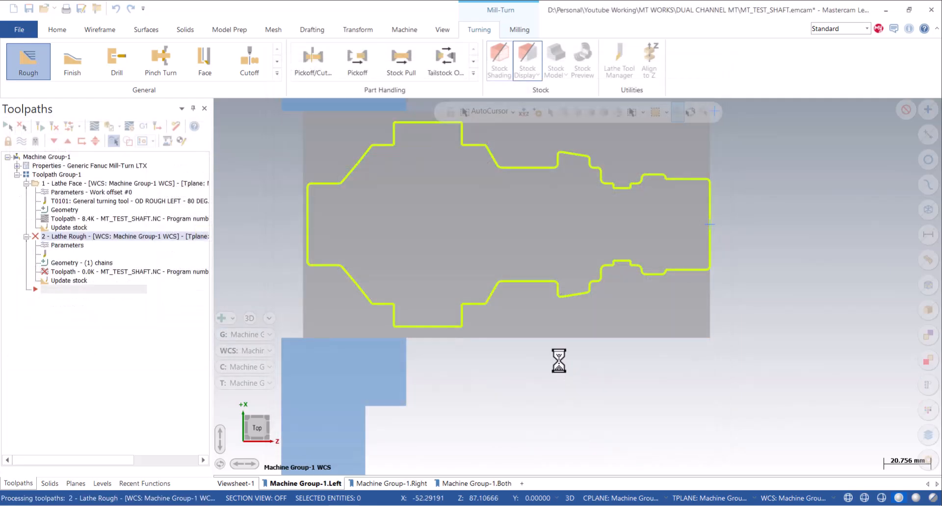
- Backplot the Lathe Rough operation and examine its tool motion along the underside of the shaft
scroll(430, 337, "down", 2)
scroll(698, 213, "up", 2)
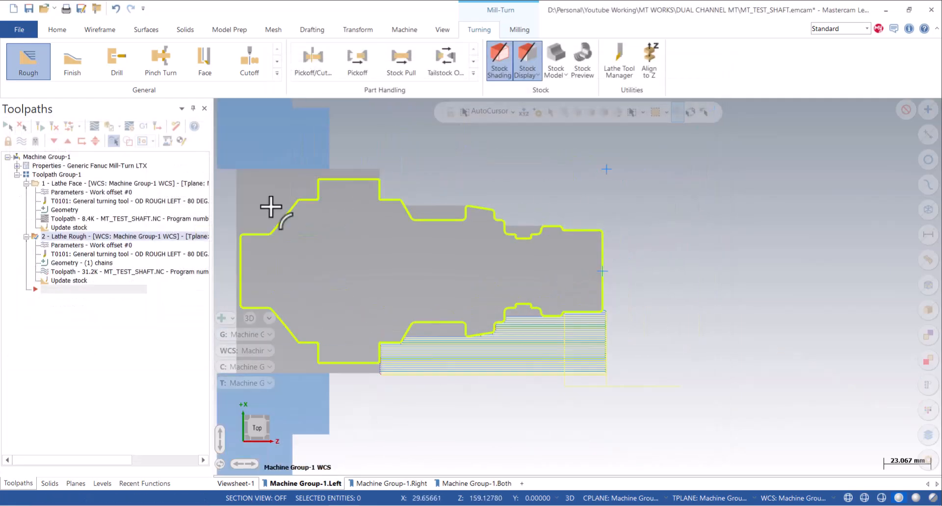
left_click(91, 129)
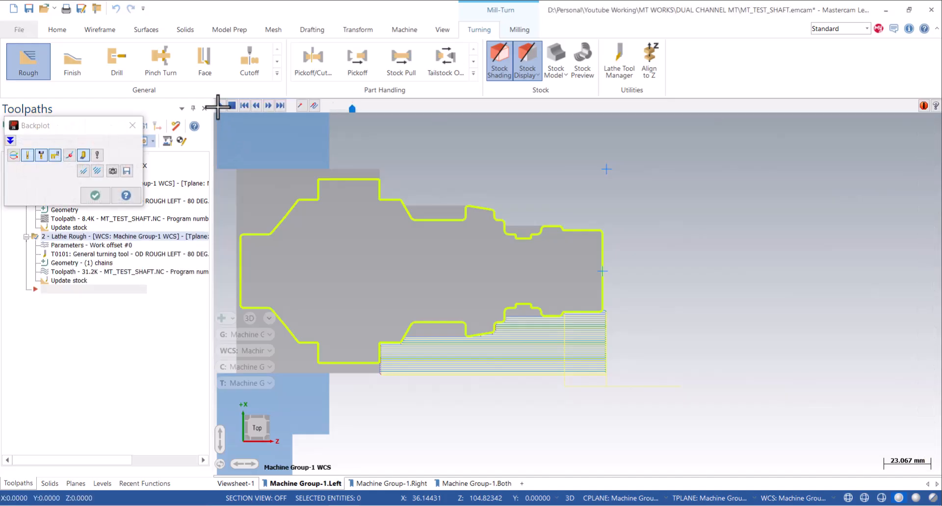
left_click(219, 105)
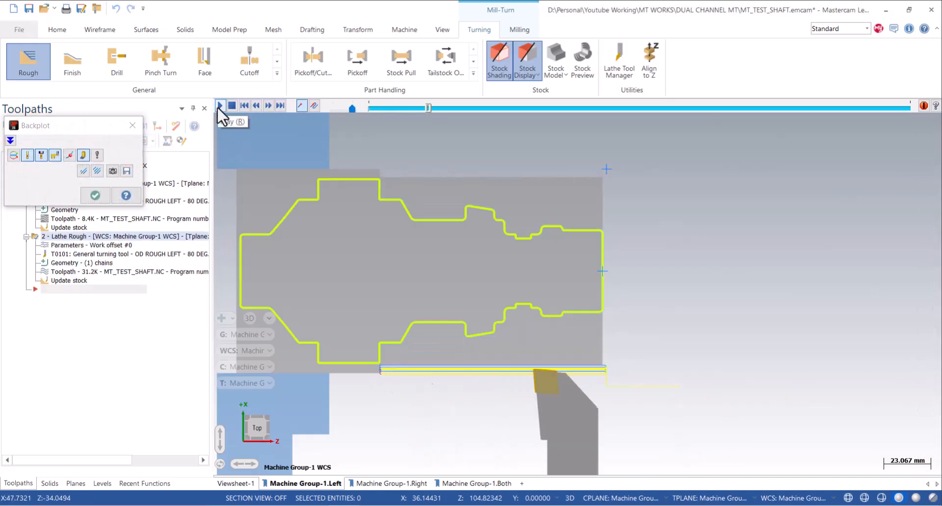
scroll(464, 211, "down", 4)
scroll(513, 219, "up", 2)
left_click(132, 125)
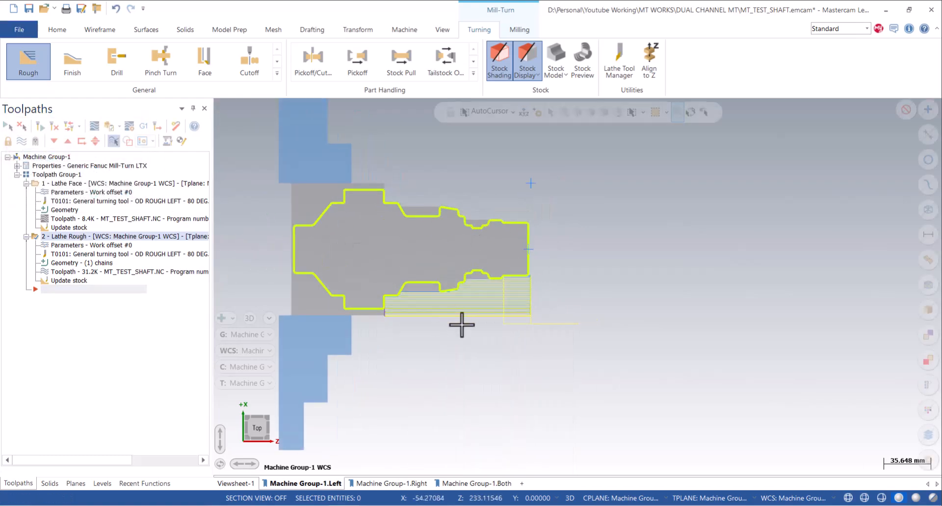
scroll(469, 300, "up", 2)
scroll(525, 377, "down", 2)
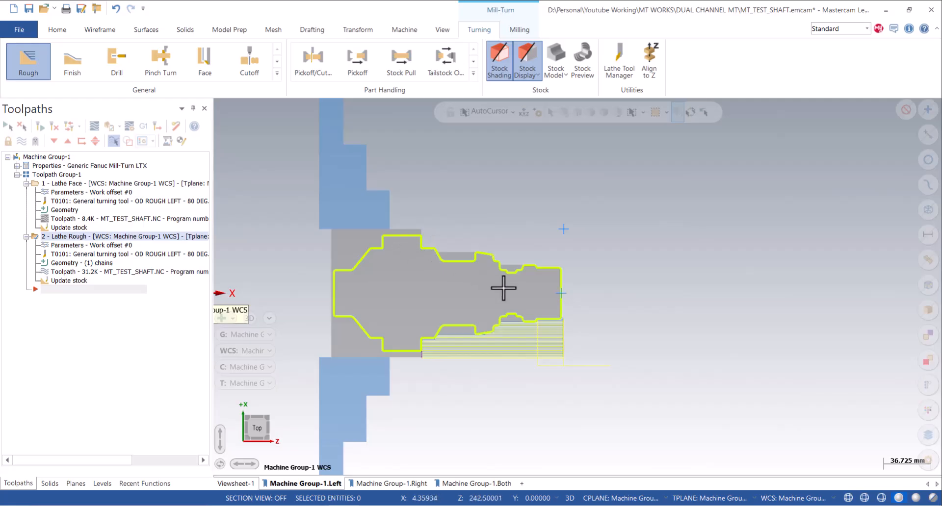
- Start a Pinch Turn operation using tool T0101 OD ROUGH LEFT - 80 DEG. with the Upper Left axis combination
left_click(277, 78)
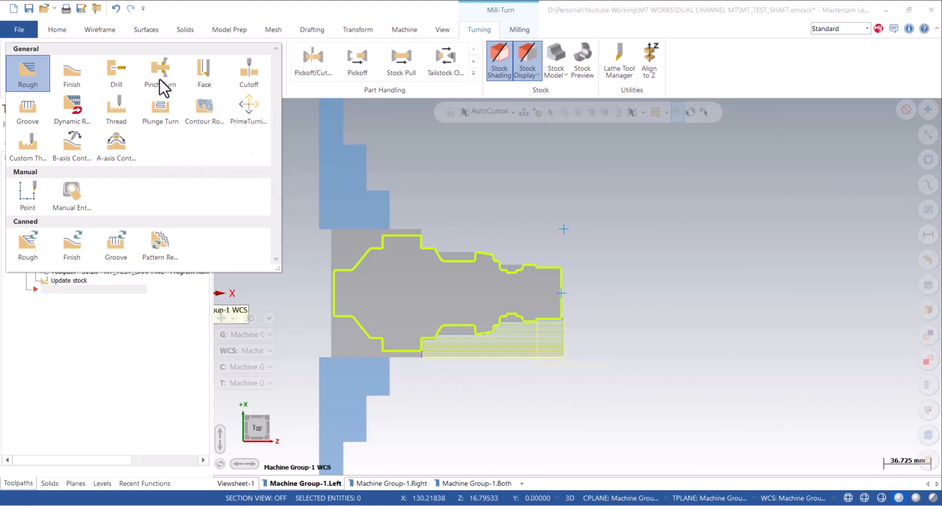
left_click(161, 83)
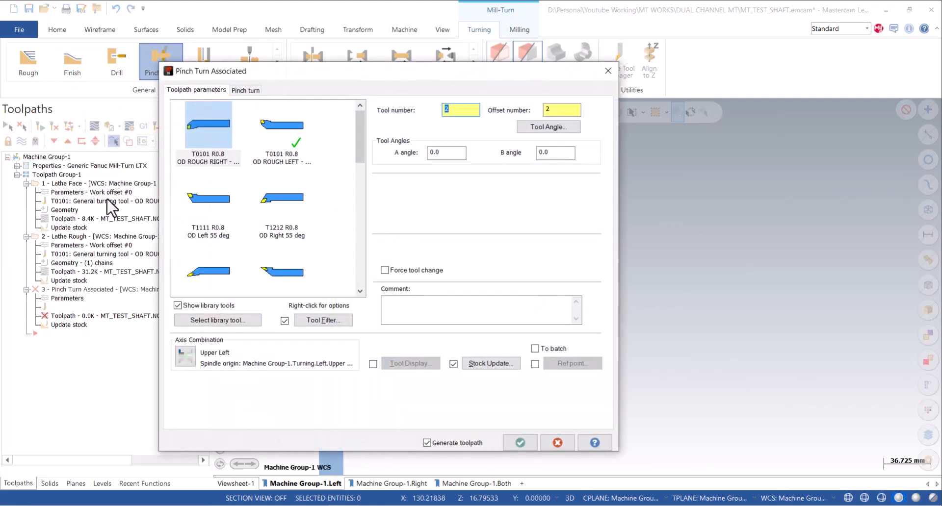
left_click(268, 145)
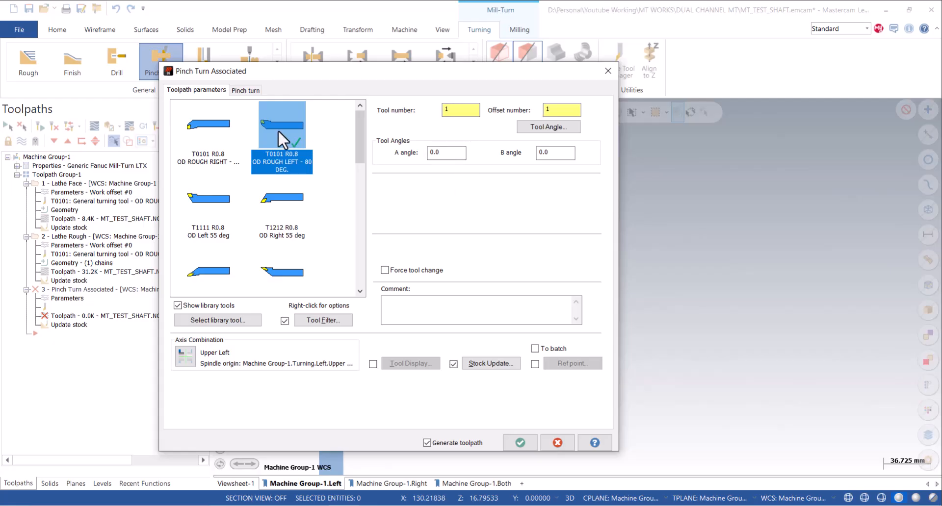
- Enable reference points, pick an approach point at about X 62.51, Z 35.44, and use the same coordinates for the retract point
left_click(534, 364)
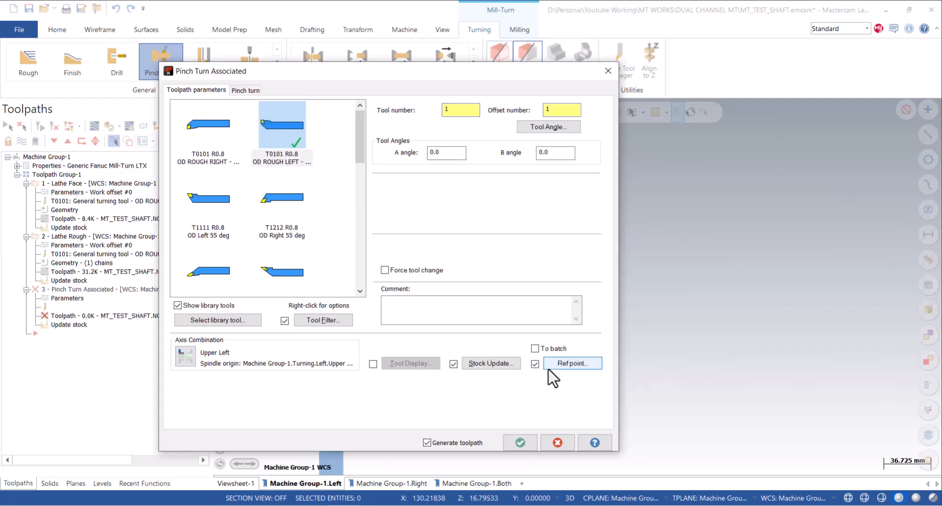
left_click(572, 363)
left_click(73, 222)
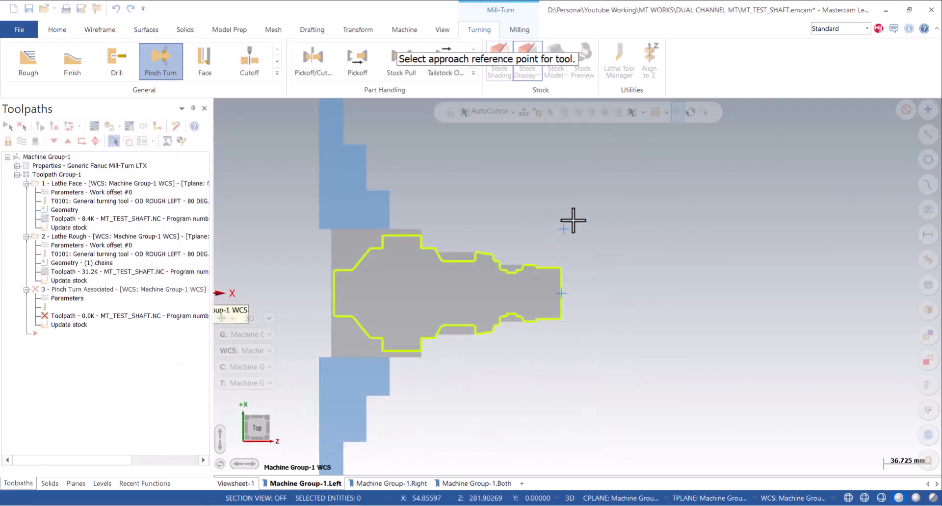
left_click(618, 212)
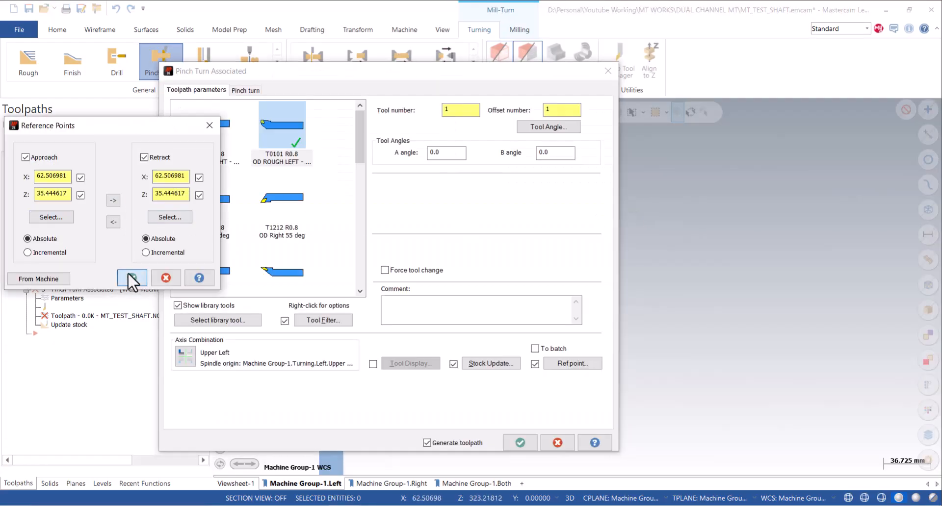
left_click(131, 278)
- Choose the Lathe Rough operation as the main pinch operation, set the second-cut dwell time to 0, and generate the toolpath
left_click(252, 91)
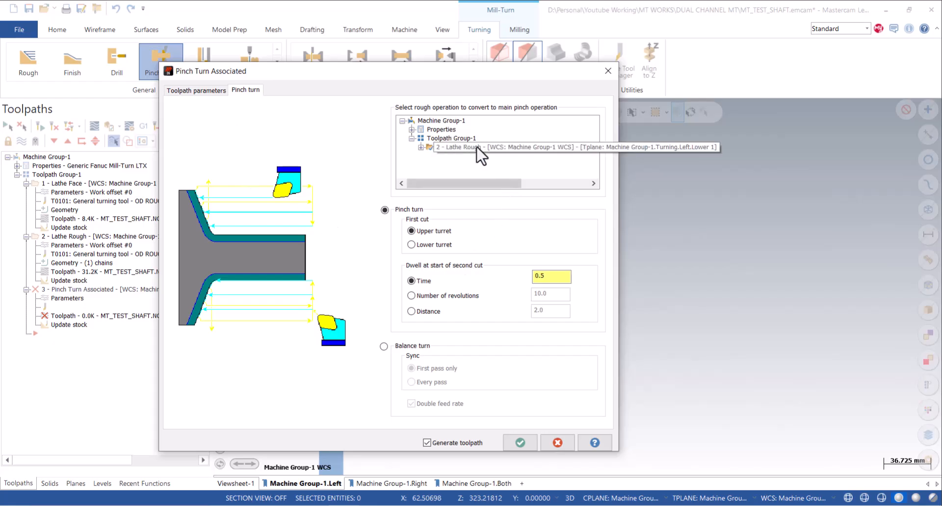
left_click(449, 156)
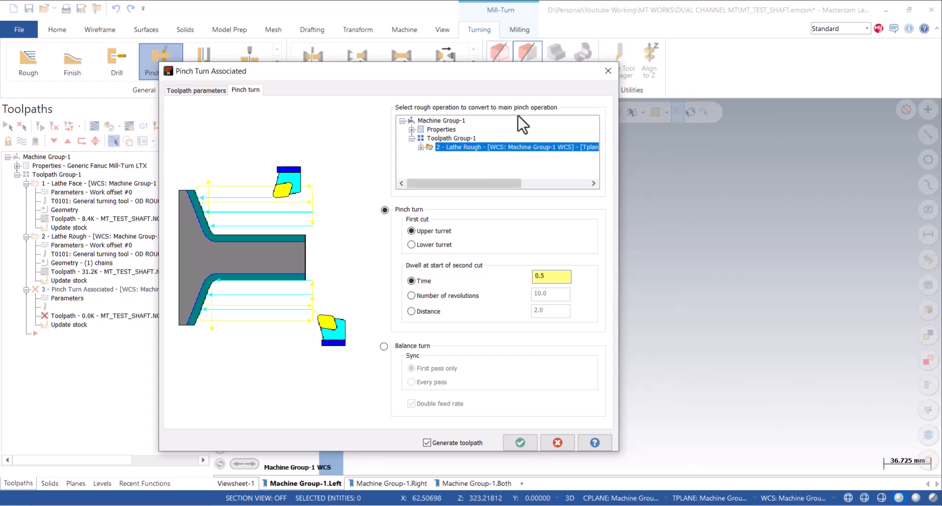
left_click(549, 277)
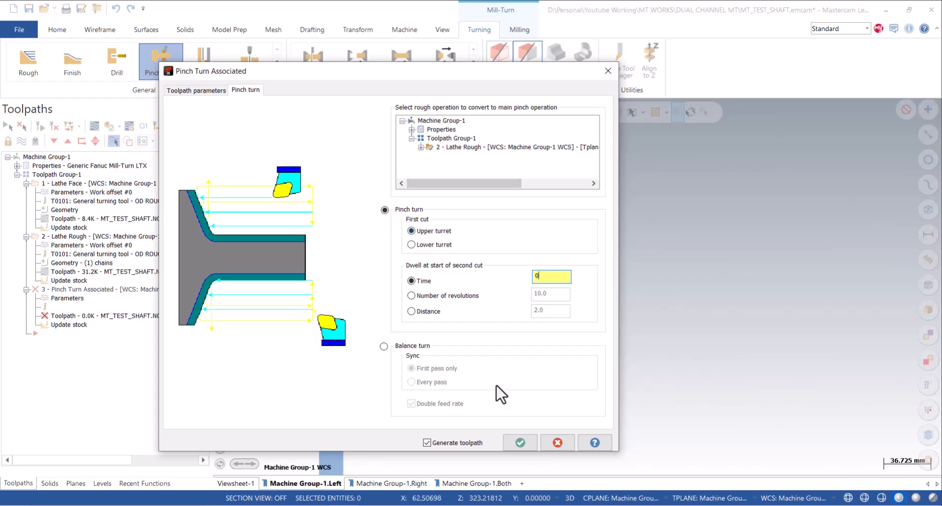
left_click(520, 443)
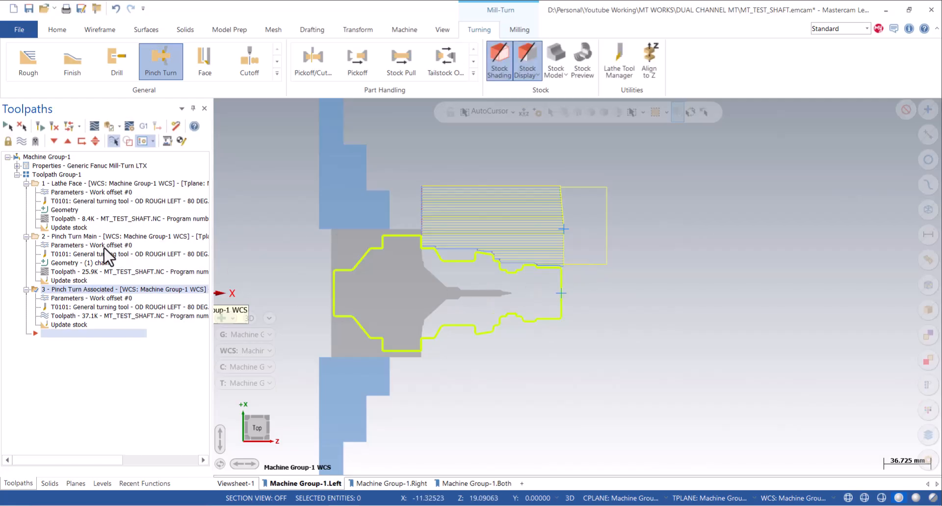
- Compare the Pinch Turn Main and Pinch Turn Associated toolpaths, and open the associated operation in Backplot for review
left_click(78, 237)
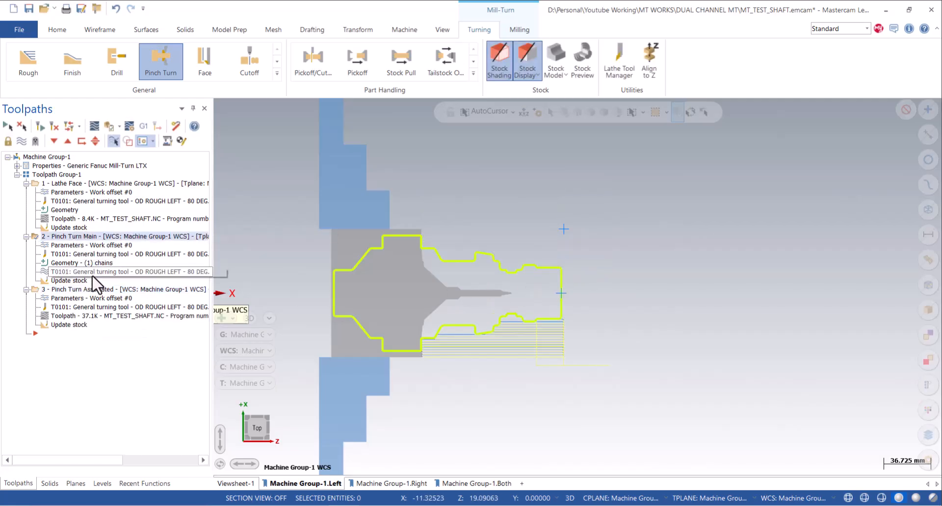
left_click(58, 290)
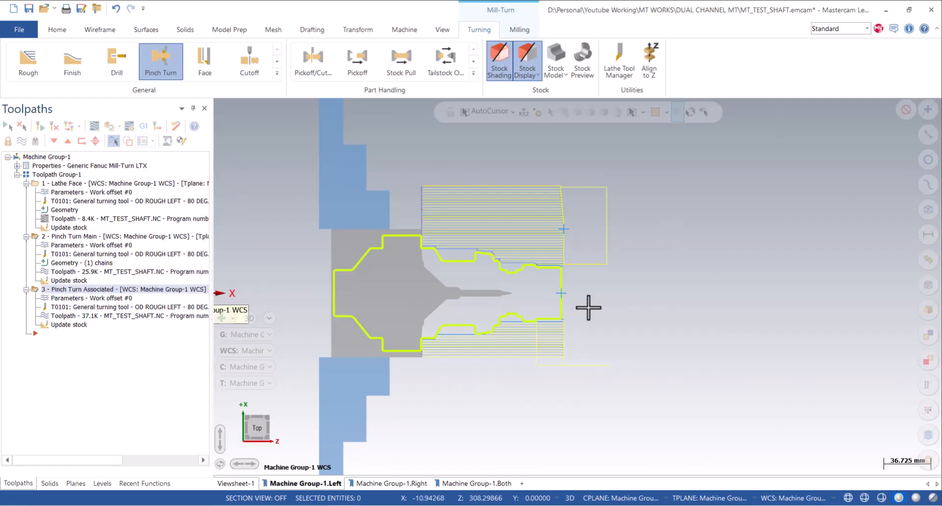
scroll(588, 306, "up", 3)
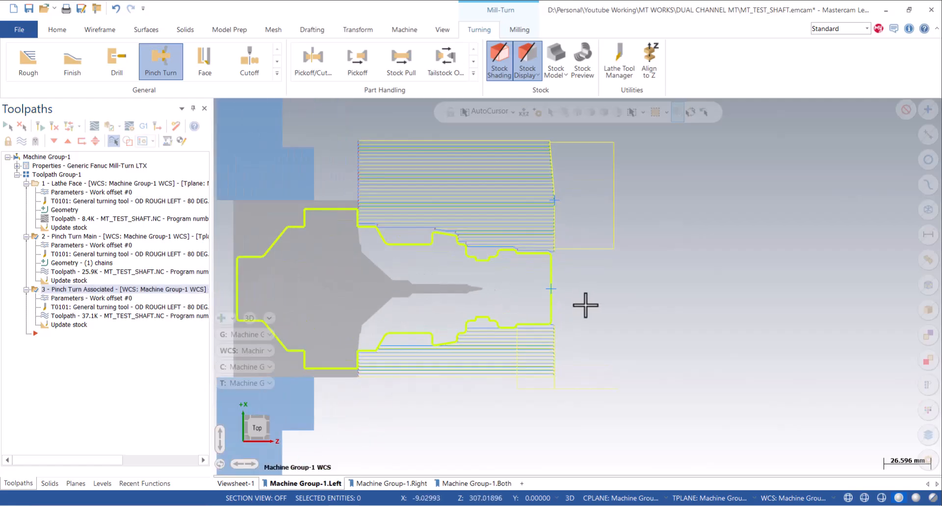
left_click(68, 238)
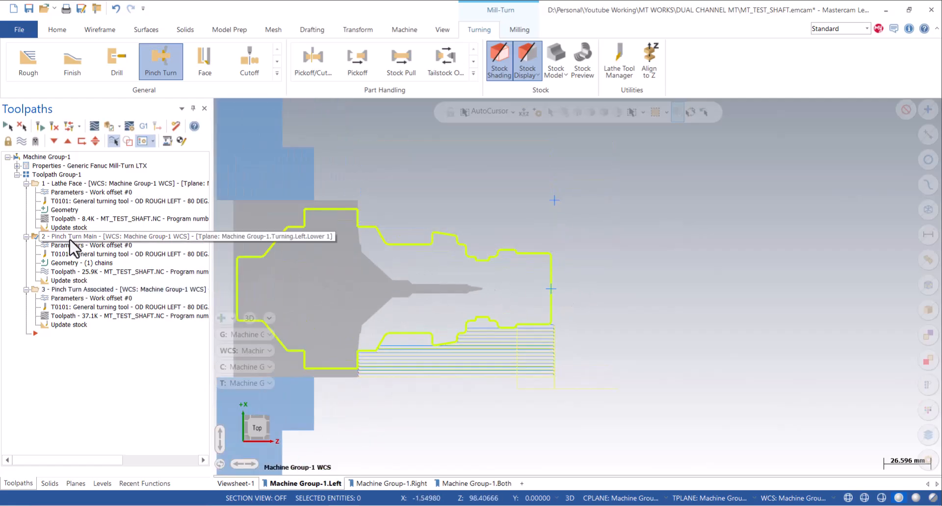
left_click(79, 290)
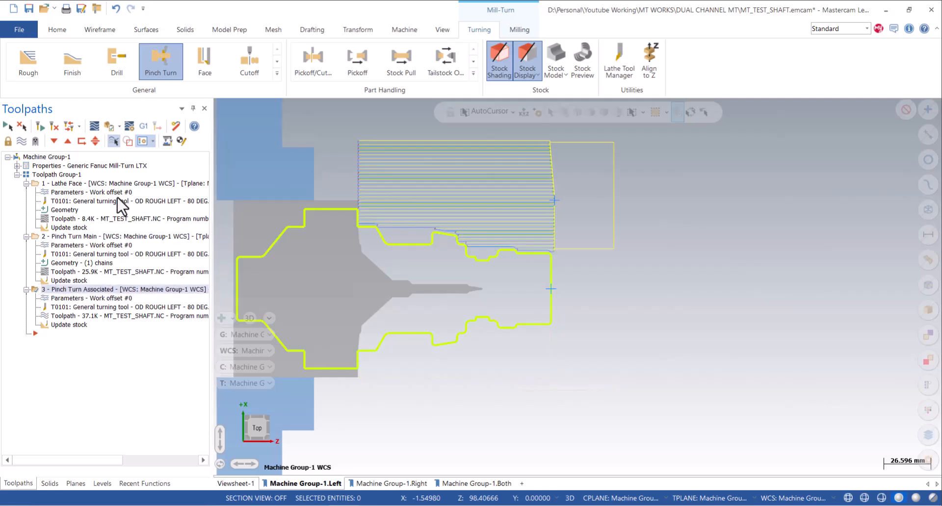
left_click(95, 127)
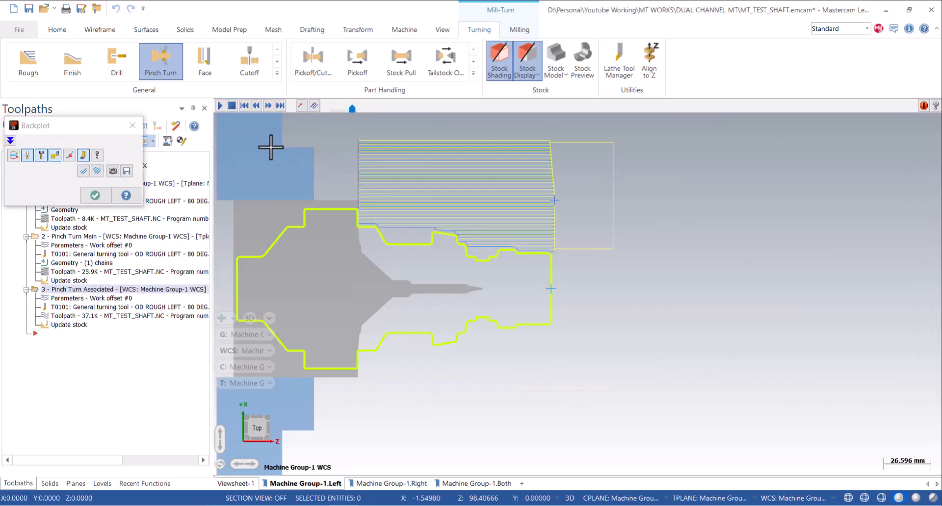
left_click(133, 125)
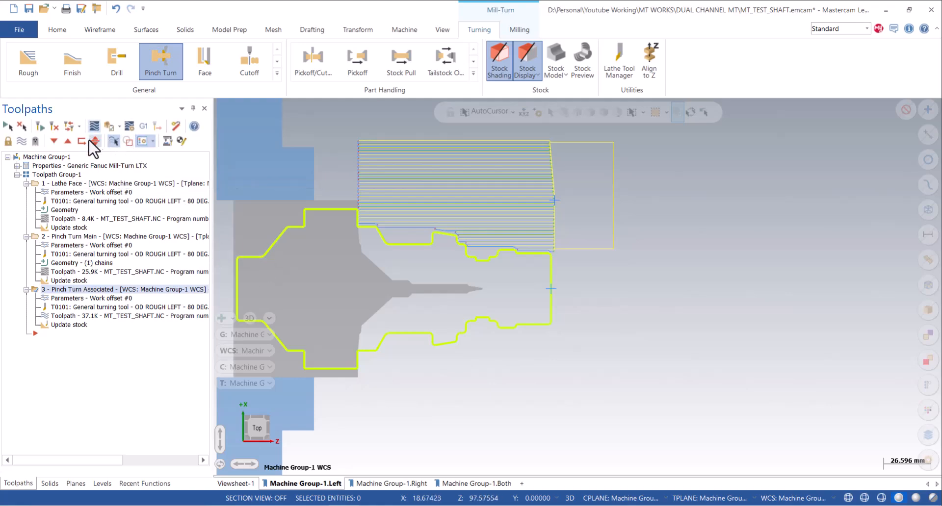
- Verify all three operations in the simulator to check the stock removal from the pinch turning
left_click(7, 128)
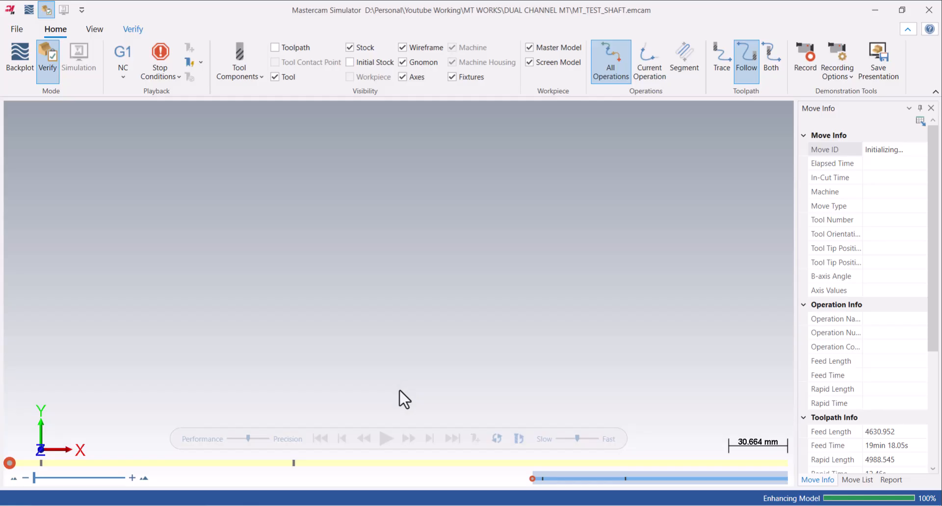
left_click(388, 440)
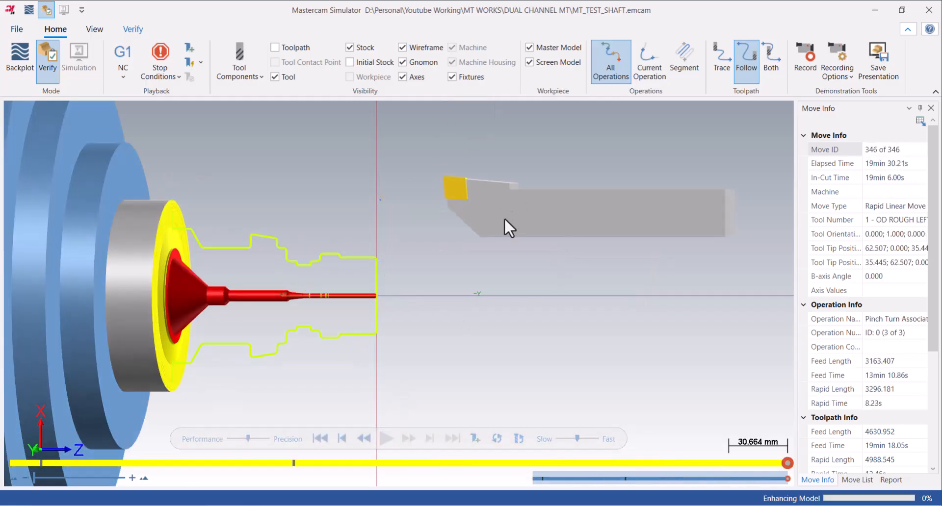
left_click(929, 10)
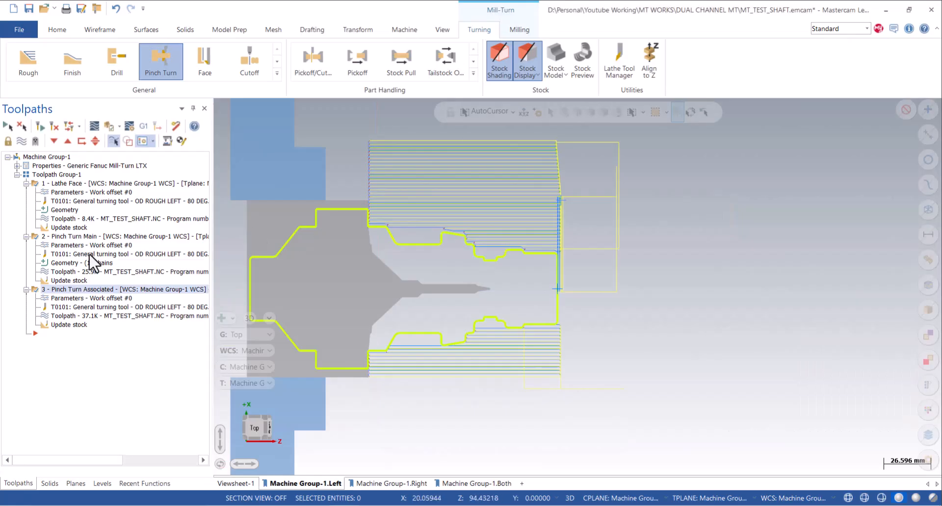
- Set the tool angle of the Pinch Turn Associated operation to 90 degrees and regenerate its toolpath
left_click(72, 298)
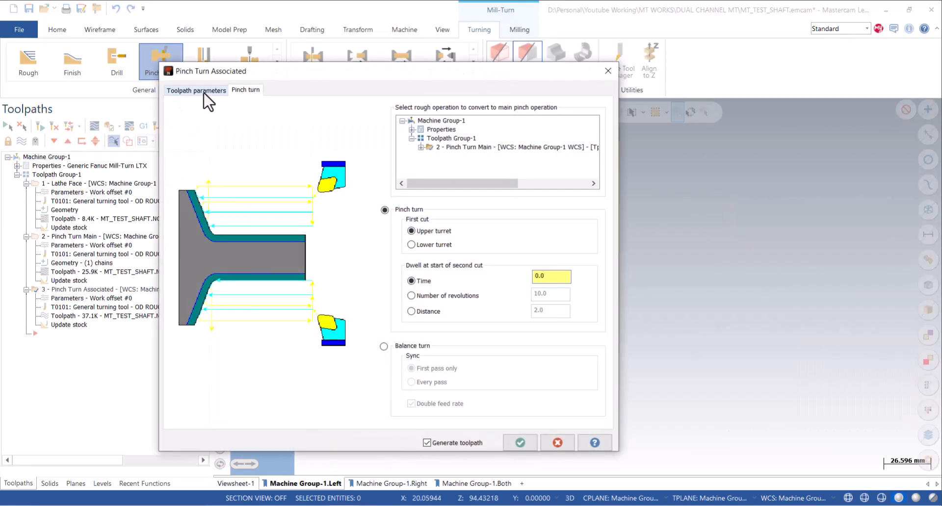
left_click(204, 93)
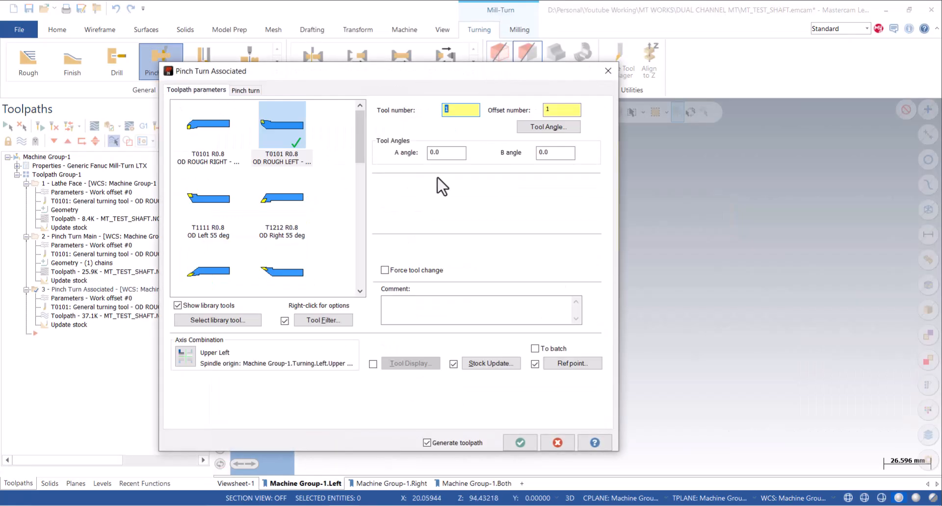
left_click(549, 127)
left_click_drag(81, 200, 41, 202)
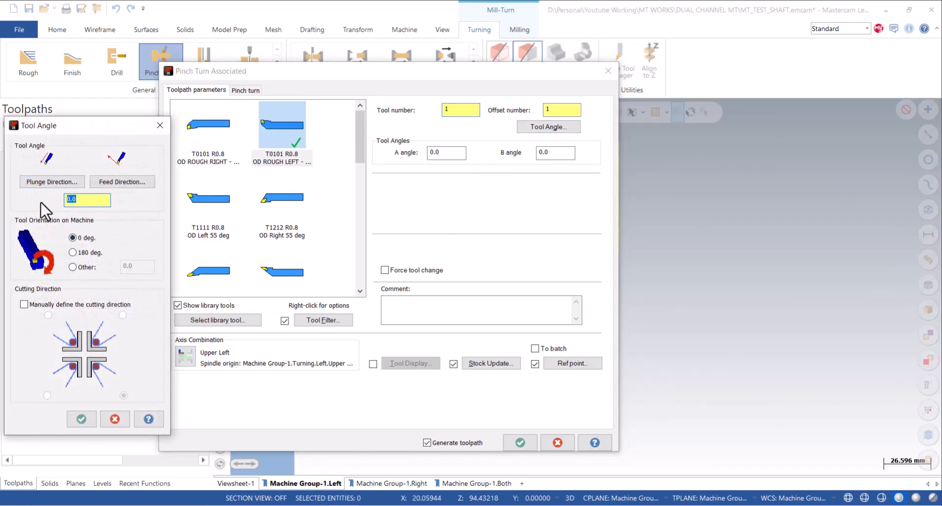
left_click(82, 419)
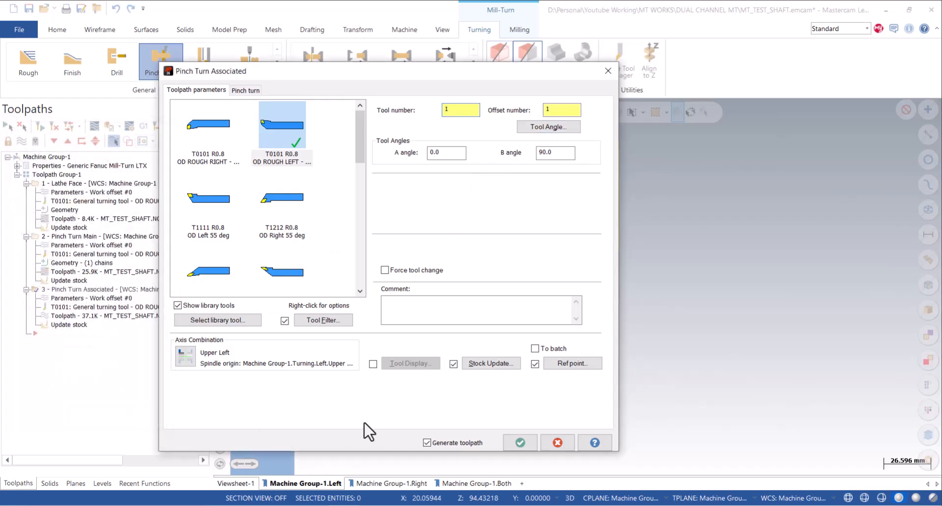
left_click(520, 443)
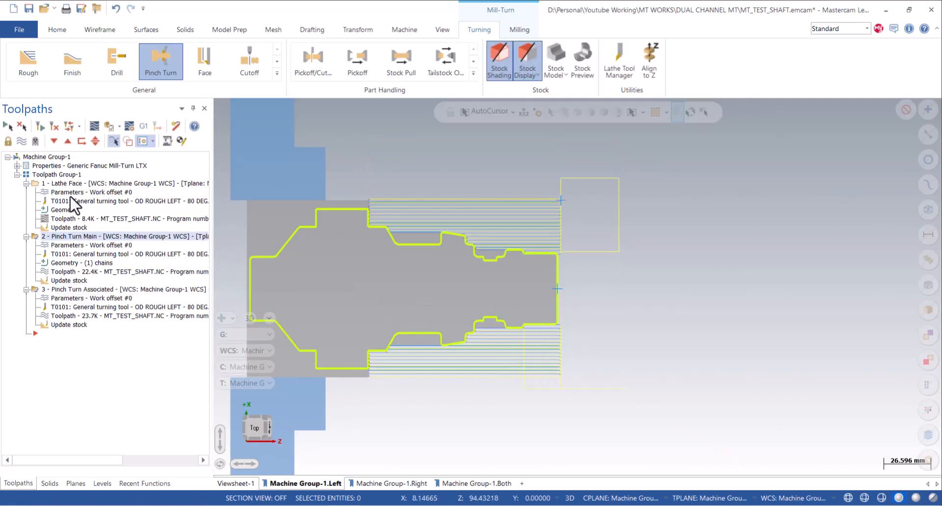
- Verify all operations again in the simulator, and inspect the upper and lower pinch turning passes from the Top view
left_click(9, 126)
left_click(111, 127)
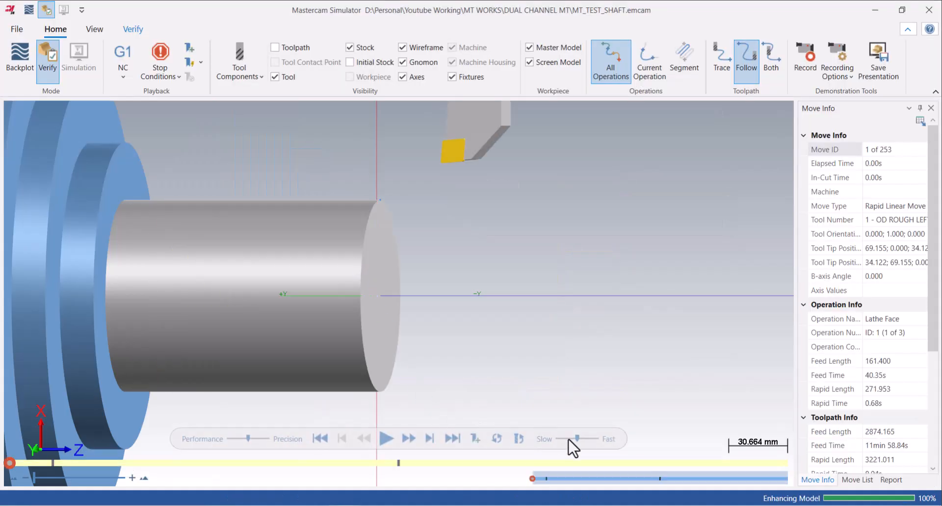
left_click(386, 439)
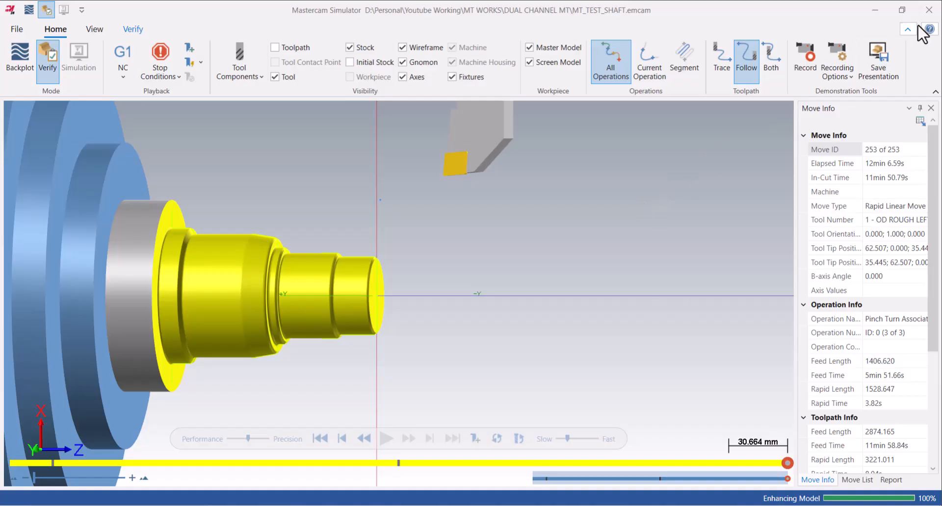
left_click(929, 10)
right_click(480, 282)
left_click(490, 273)
scroll(488, 265, "up", 3)
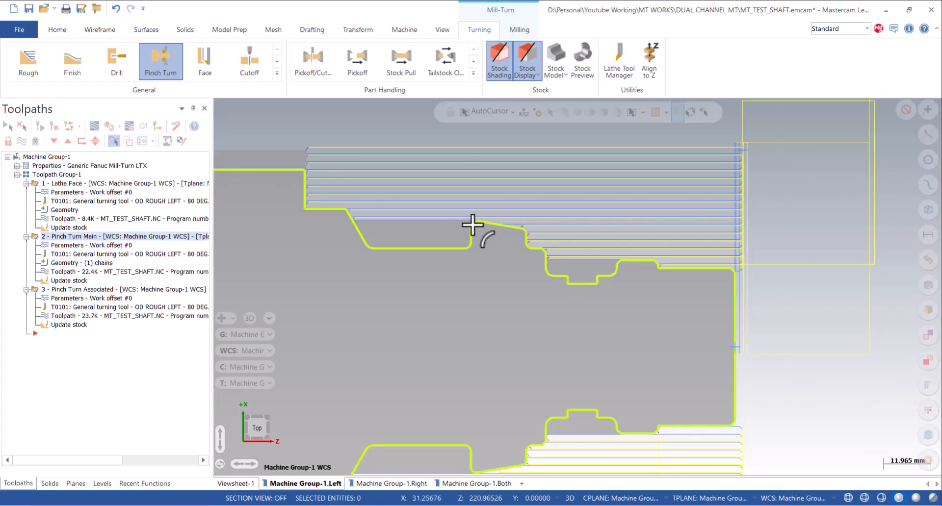
scroll(462, 207, "down", 1)
scroll(426, 226, "down", 3)
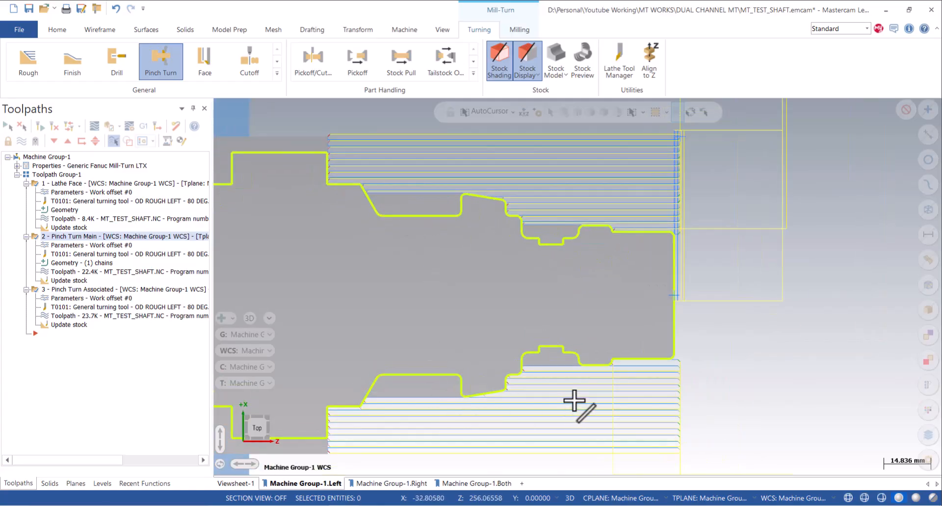
scroll(591, 228, "up", 2)
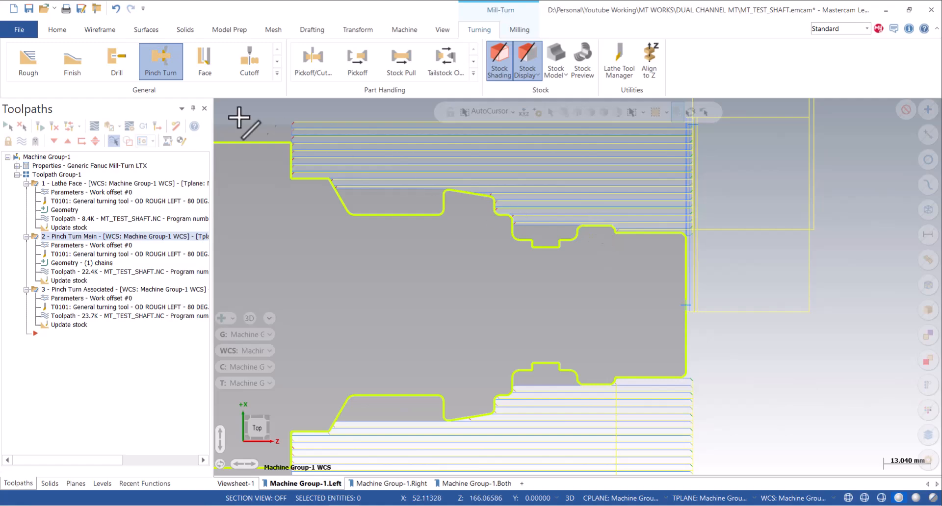
left_click(276, 78)
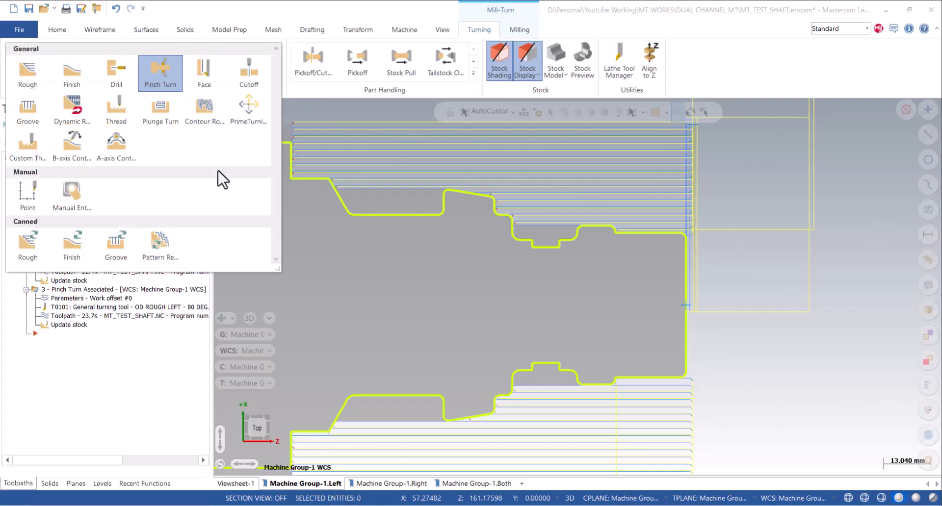
scroll(542, 241, "up", 4)
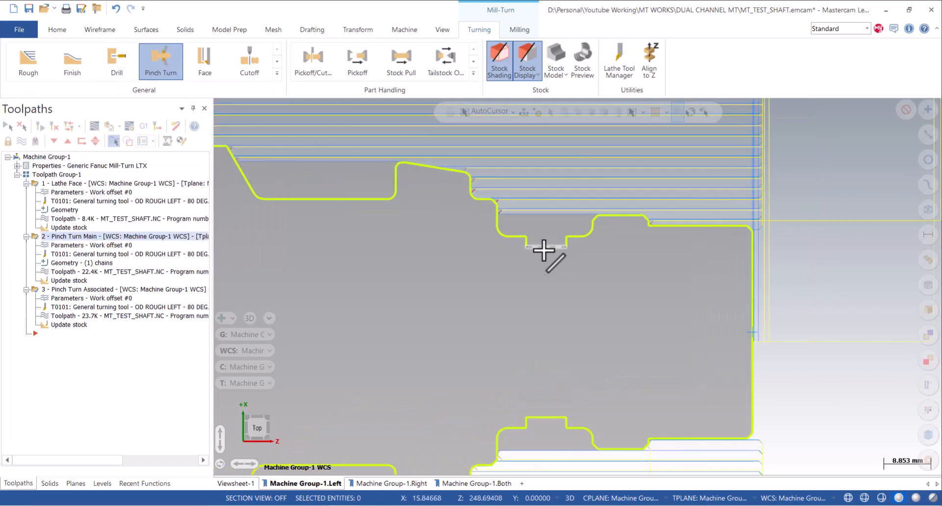
scroll(547, 322, "down", 6)
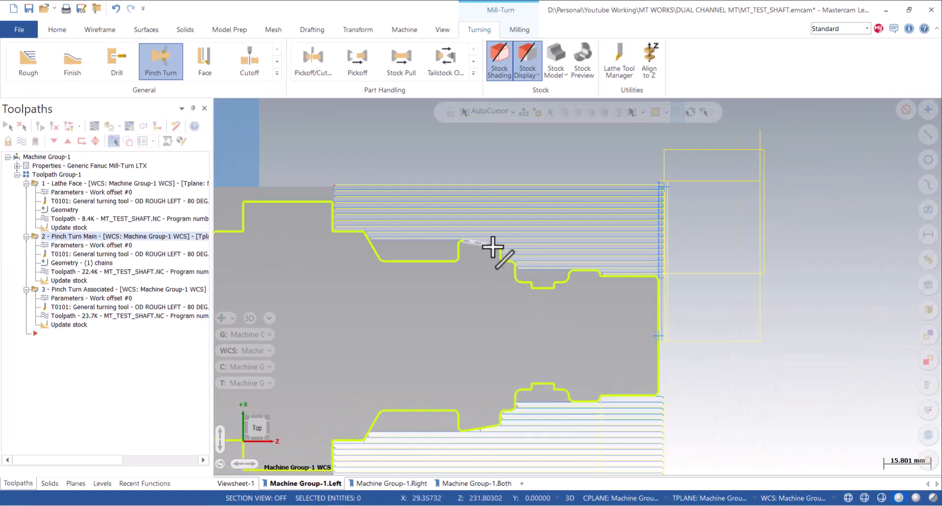
scroll(402, 417, "up", 1)
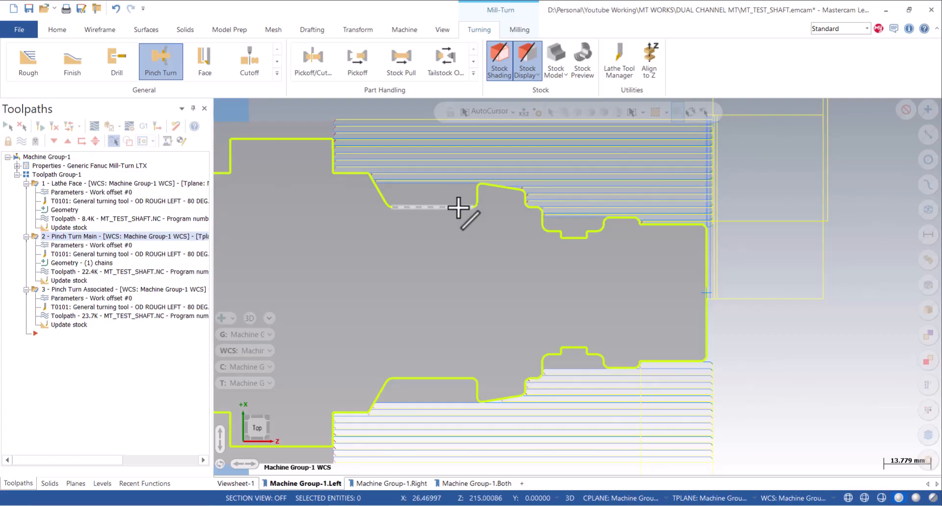
scroll(358, 308, "down", 1)
left_click(28, 60)
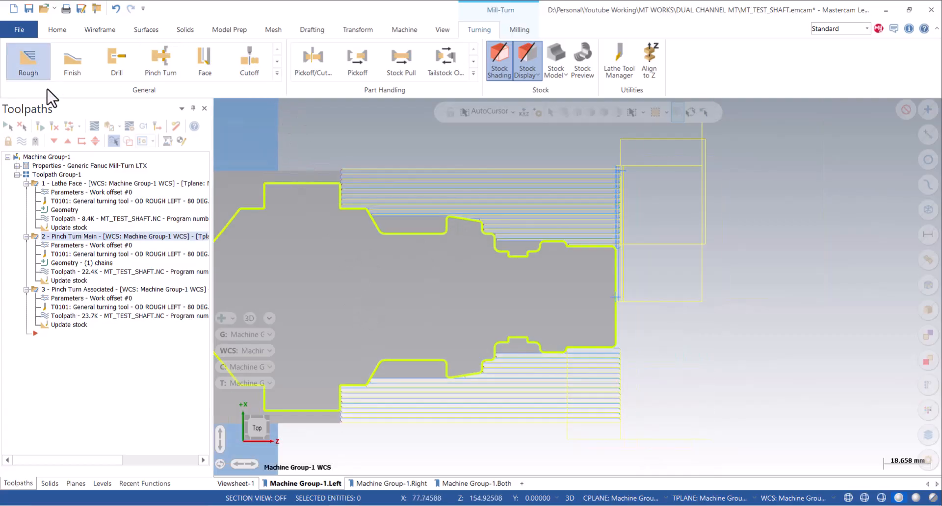
scroll(440, 195, "up", 6)
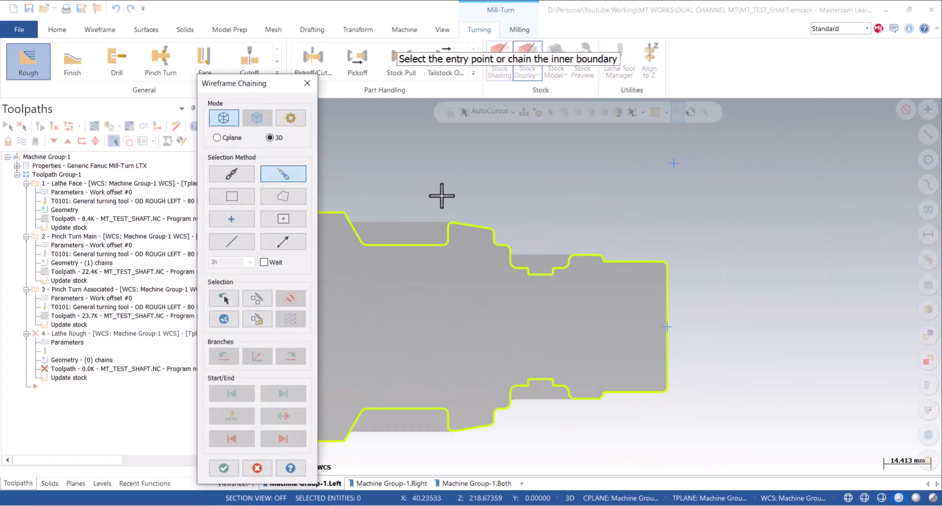
scroll(498, 239, "up", 3)
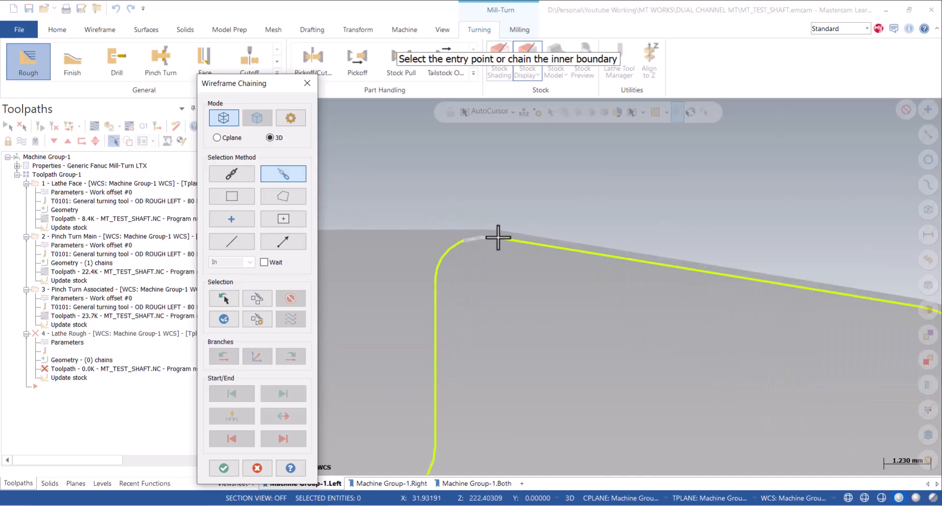
left_click(307, 83)
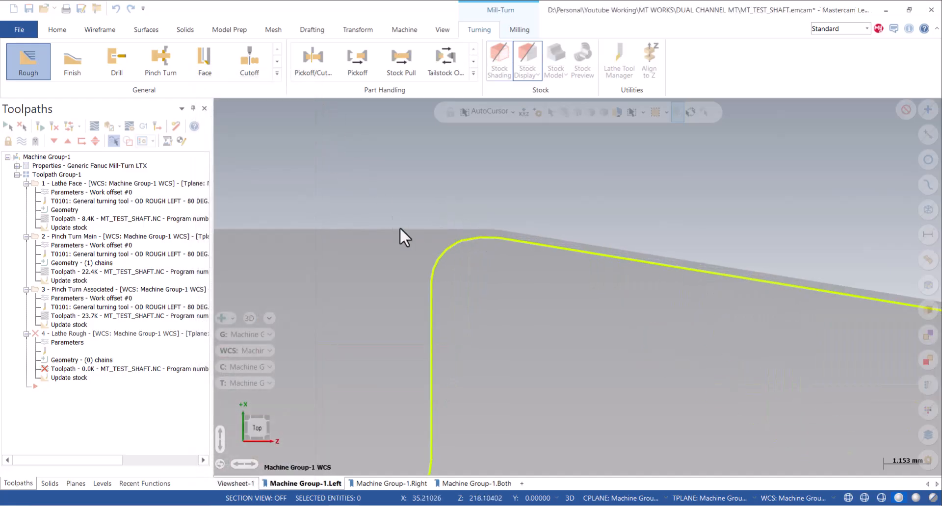
- Enable a semi-finish pass in Pinch Turn Main, edit its stock to leave in X, regenerate the toolpath, and save the file
left_click(78, 238)
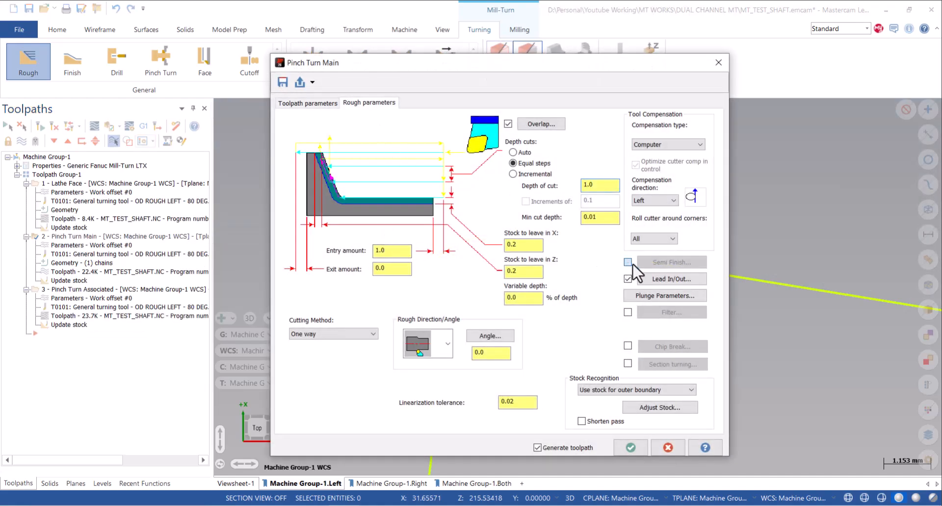
left_click(627, 262)
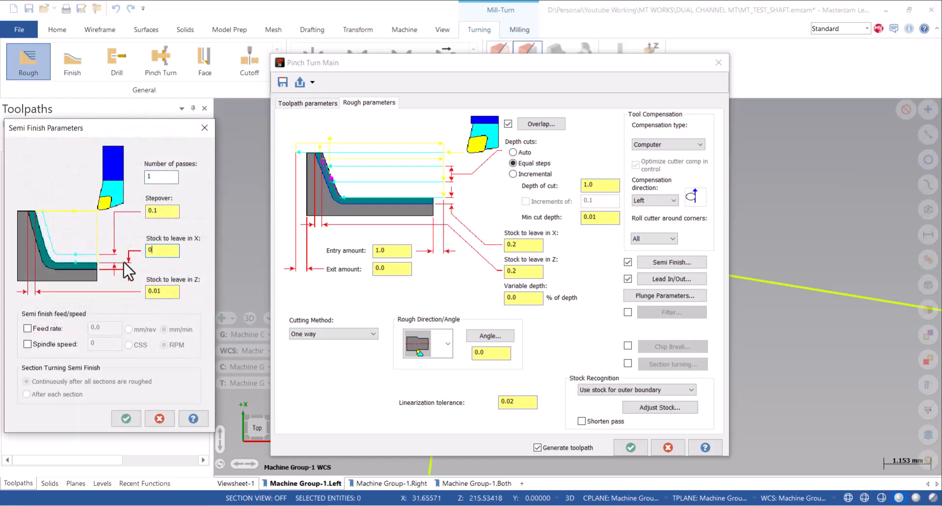
left_click(126, 418)
left_click(621, 449)
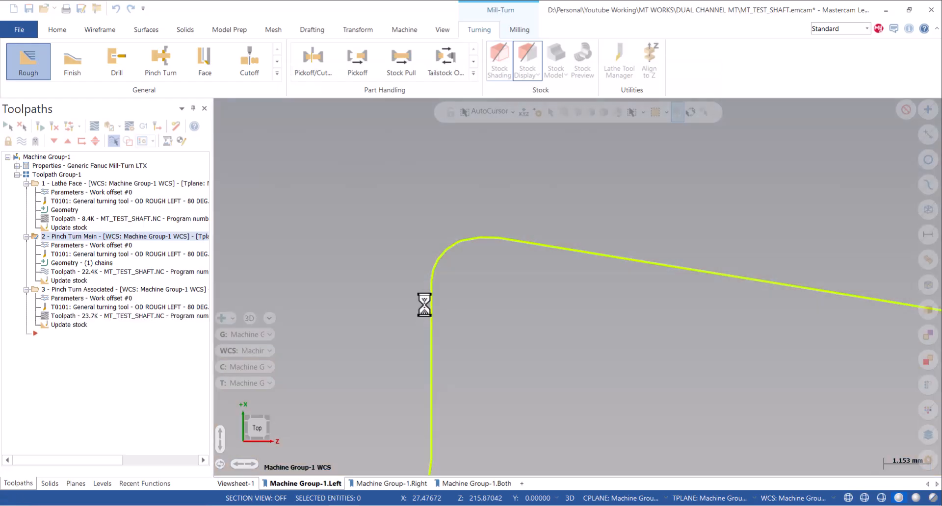
scroll(471, 248, "down", 5)
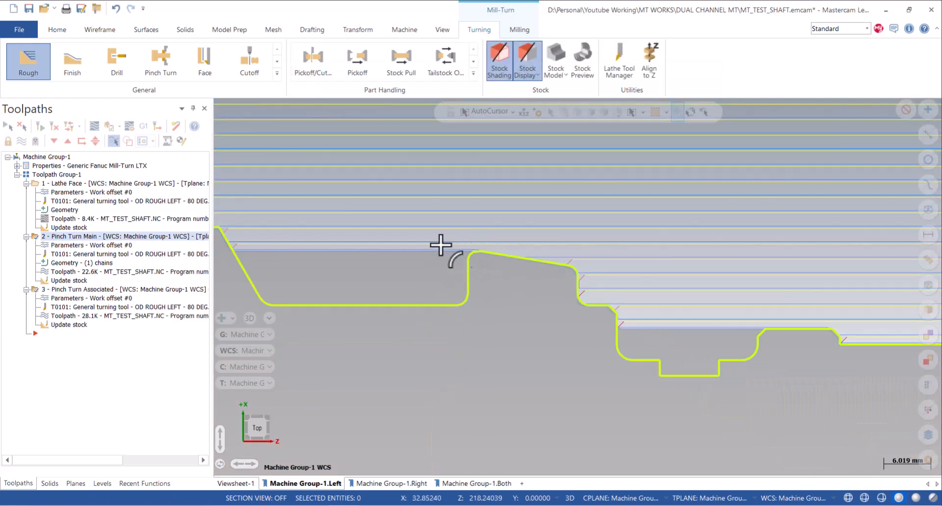
left_click(30, 9)
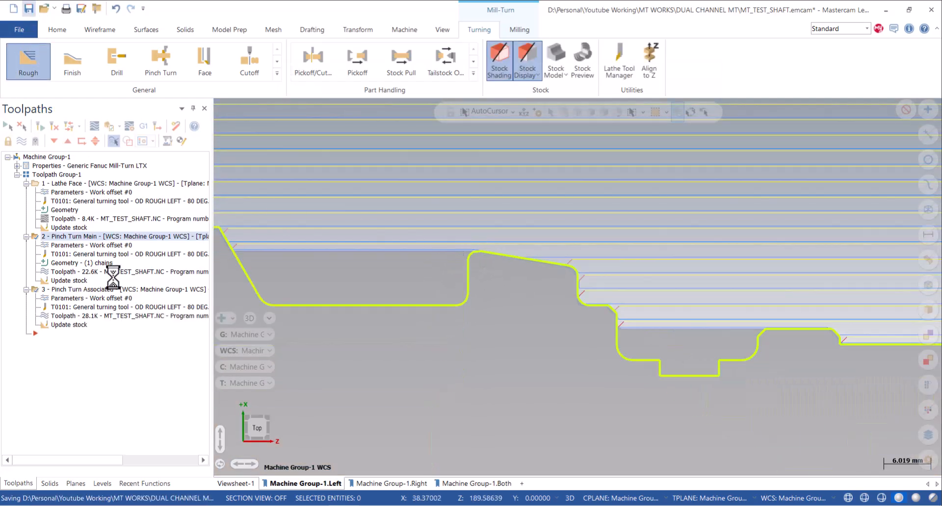
- Start a Rough toolpath and chain the stepped groove near the shaft's front end as a partial chain with Wait enabled
left_click(278, 73)
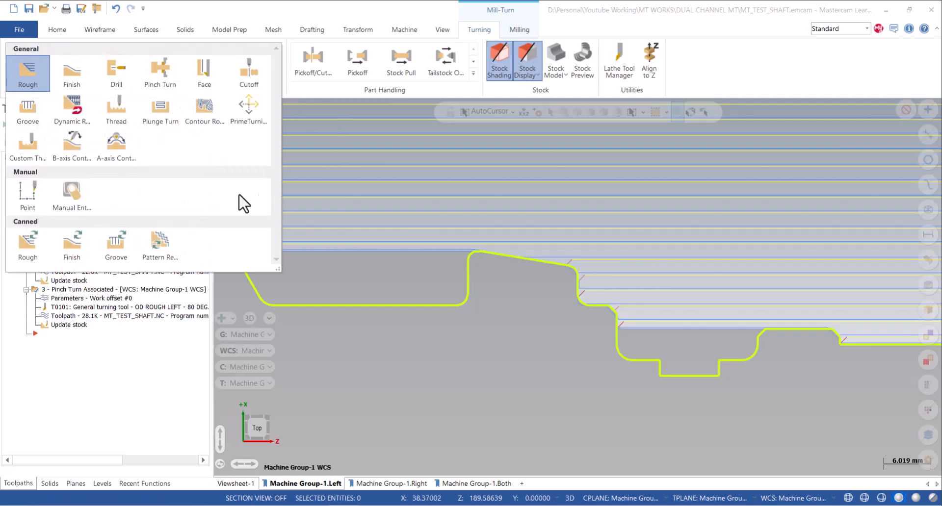
left_click(269, 197)
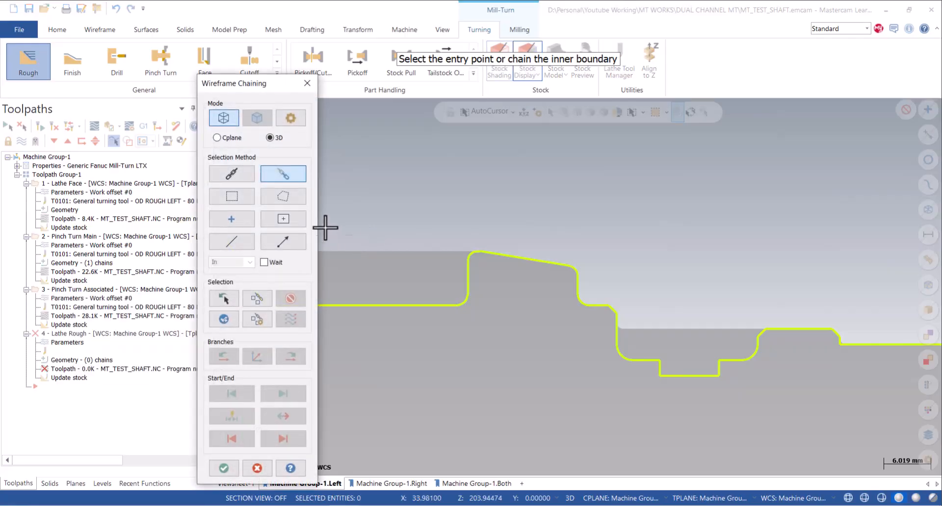
scroll(673, 363, "down", 2)
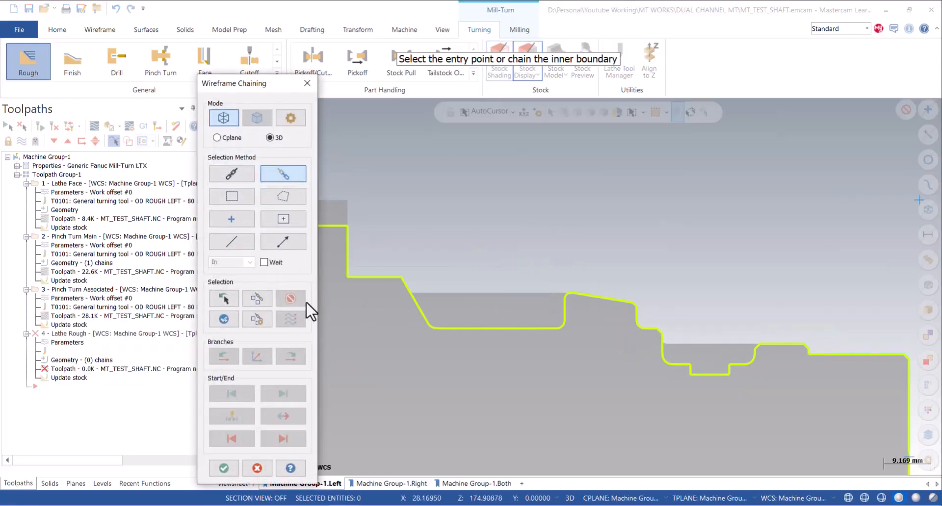
left_click(274, 262)
scroll(572, 318, "up", 2)
scroll(721, 314, "up", 4)
left_click(772, 370)
scroll(809, 344, "up", 1)
scroll(809, 344, "down", 2)
scroll(608, 346, "up", 2)
left_click(608, 347)
left_click(218, 320)
- Chain the wide groove with the sloped wall as the second partial chain, and accept both chains
scroll(569, 361, "up", 4)
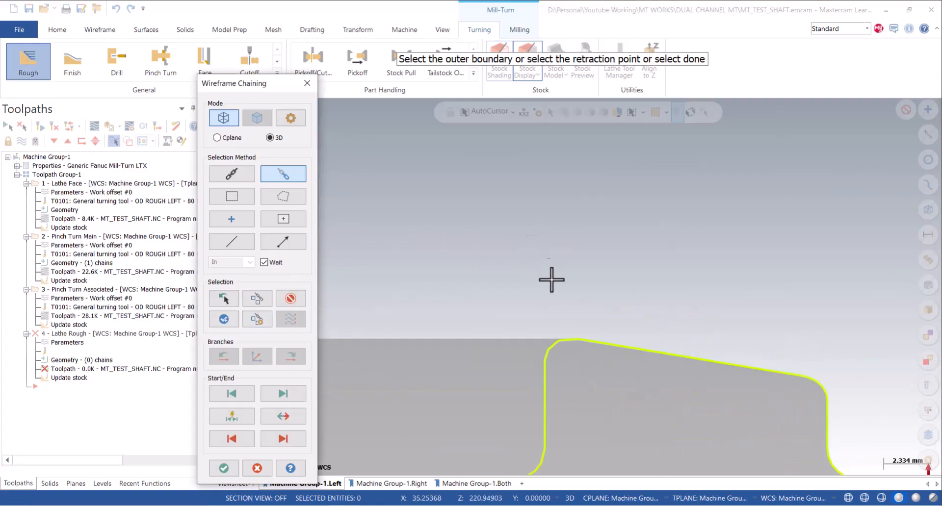
left_click(568, 359)
scroll(741, 278, "down", 4)
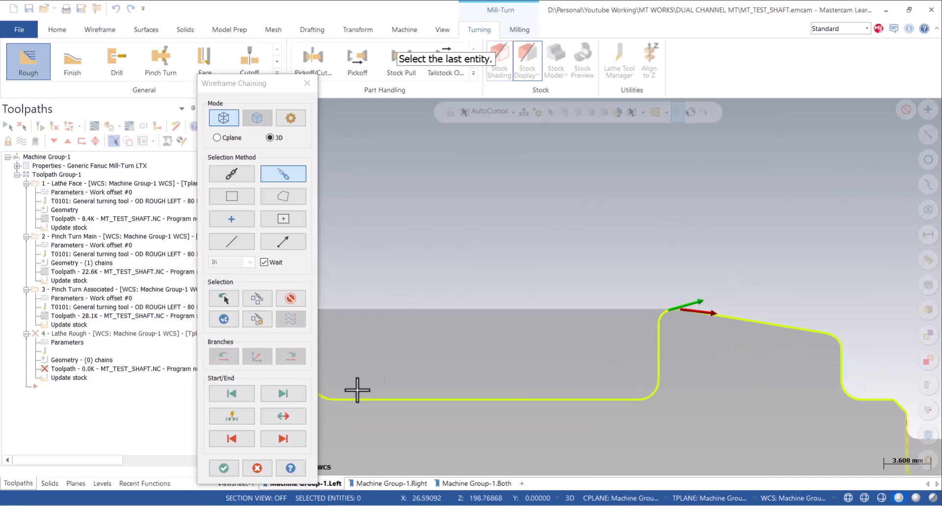
scroll(766, 280, "down", 2)
scroll(495, 279, "up", 1)
left_click(490, 282)
left_click(223, 463)
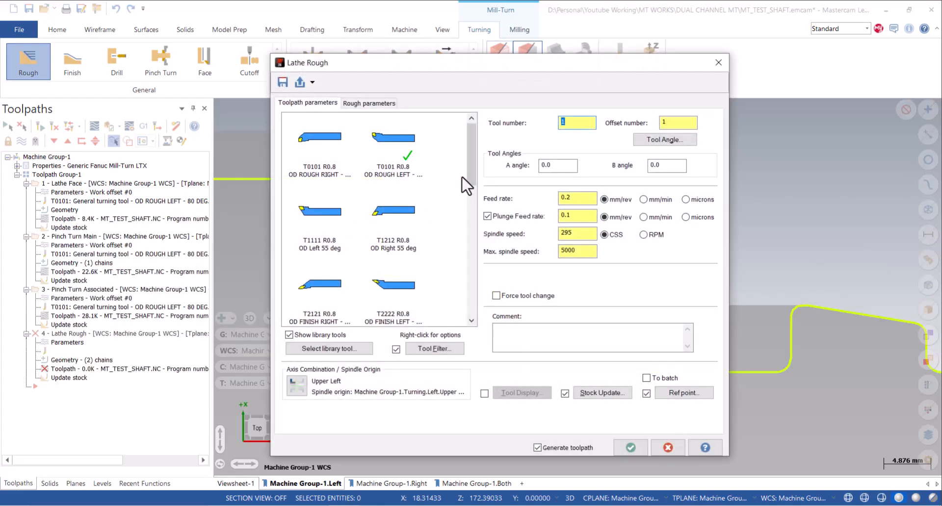
- Choose the T141141 OD ROUGH HEXAGON tool and redefine its insert as R (round) with an IC diameter of 6.0
left_click_drag(472, 170, 476, 283)
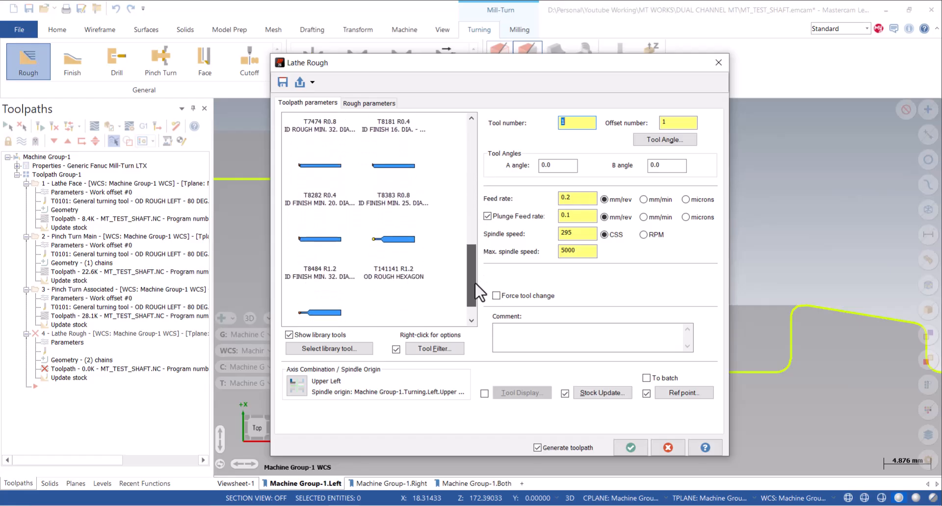
double_click(392, 236)
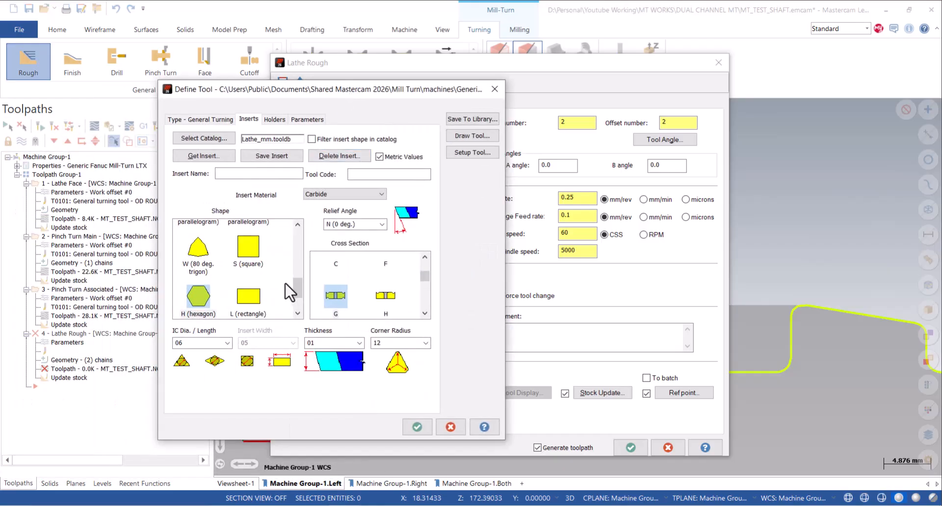
left_click_drag(301, 290, 305, 228)
left_click(254, 249)
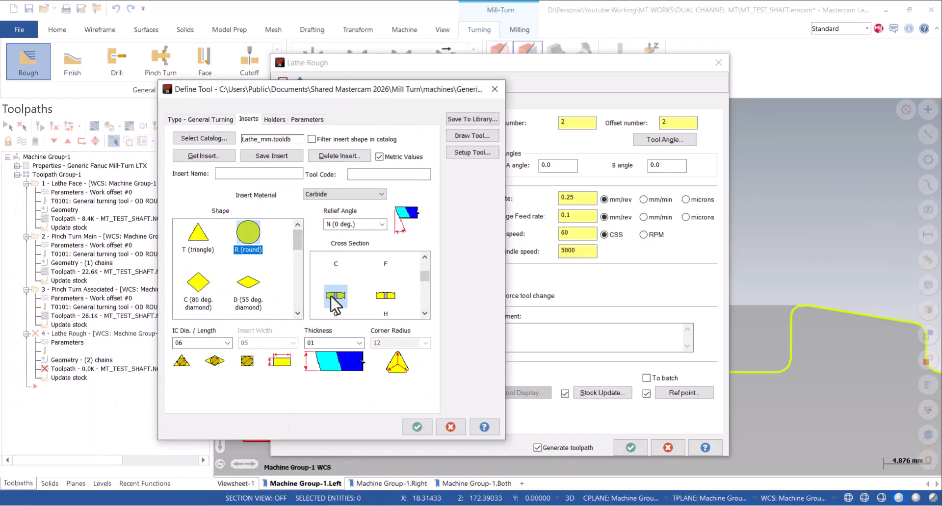
left_click(202, 344)
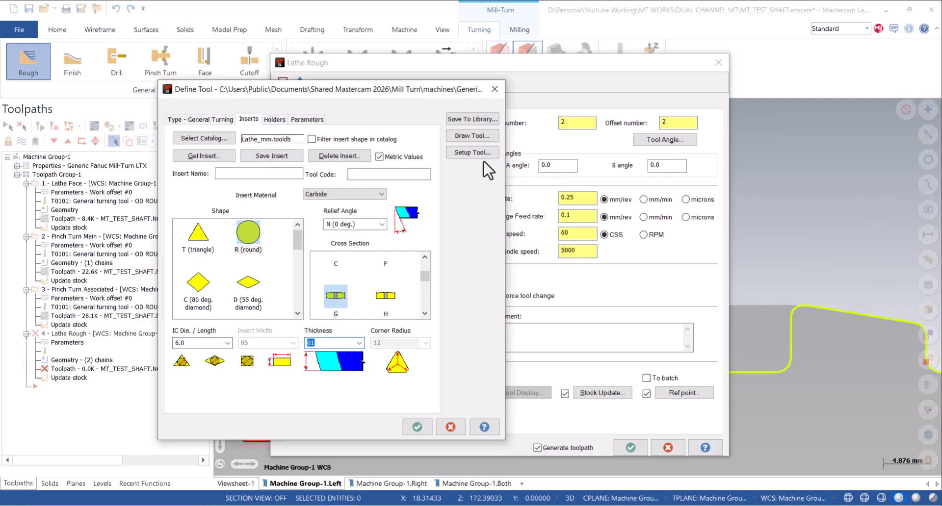
left_click(417, 427)
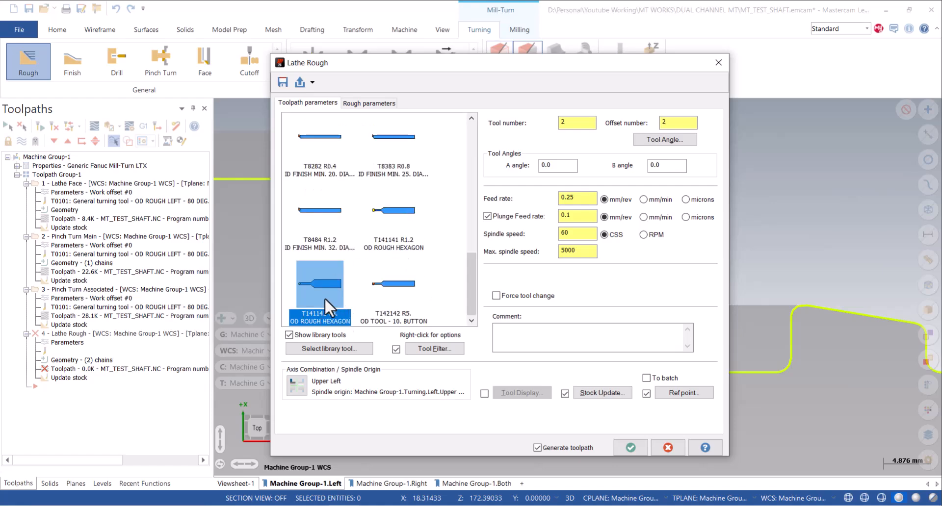
- Set the Lathe Rough tool angle to 90 degrees and the spindle speed to 120 RPM
left_click(657, 140)
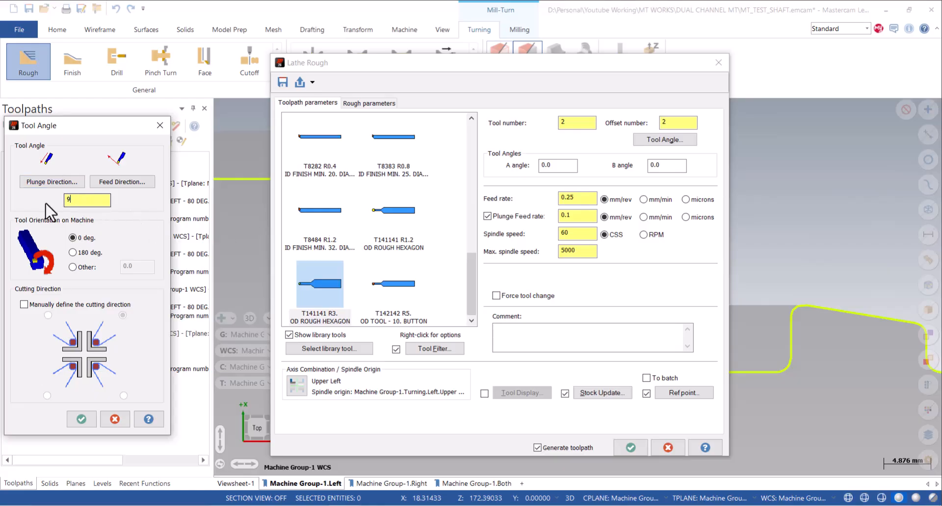
left_click(82, 419)
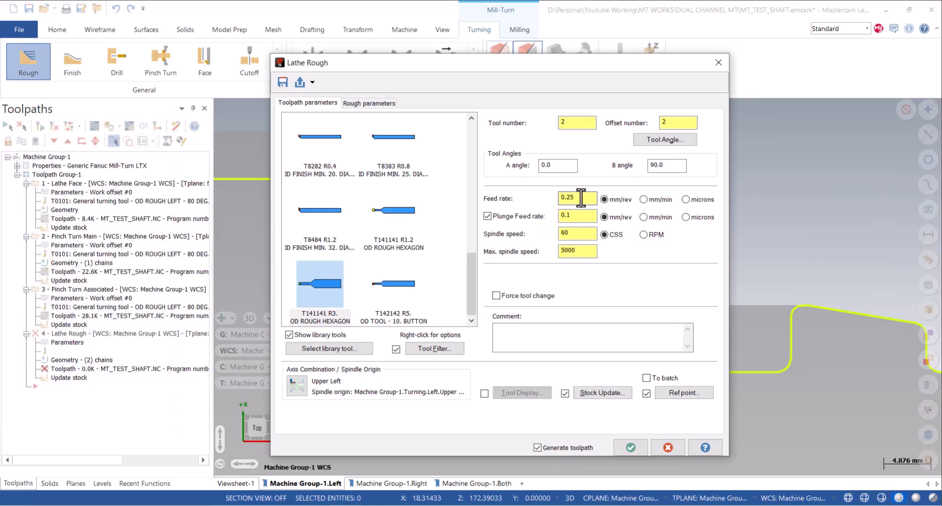
left_click(653, 237)
- Set the approach reference point of the Lathe Rough operation outside the stock, above and just beyond the shaft's front end
left_click(677, 394)
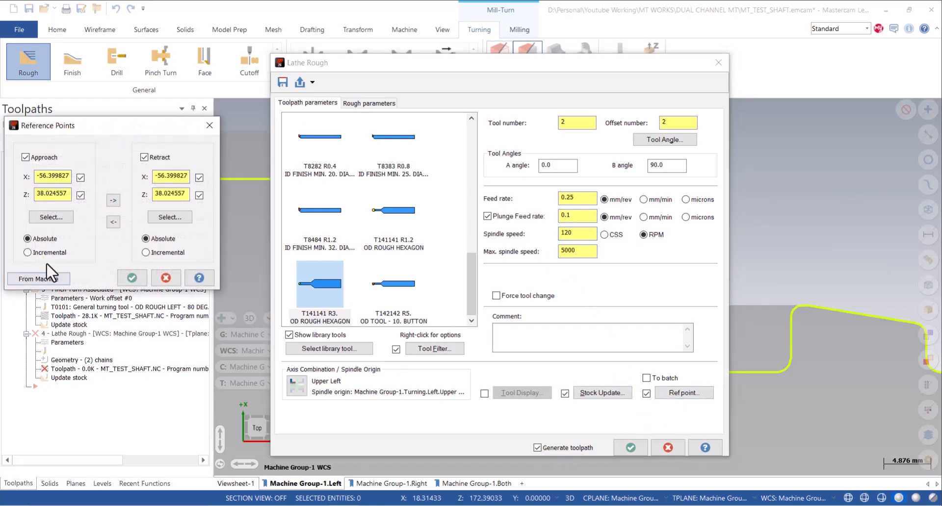
left_click(57, 219)
scroll(597, 318, "down", 4)
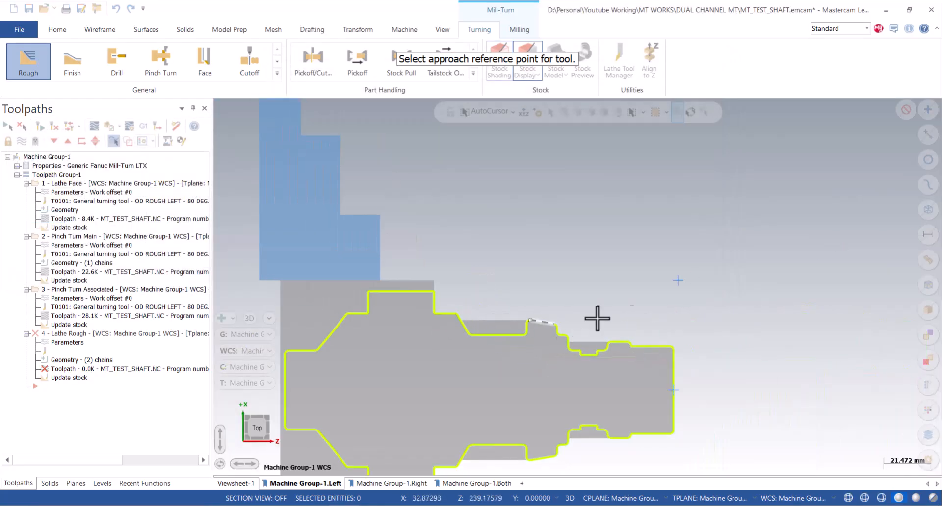
left_click(699, 265)
left_click(132, 277)
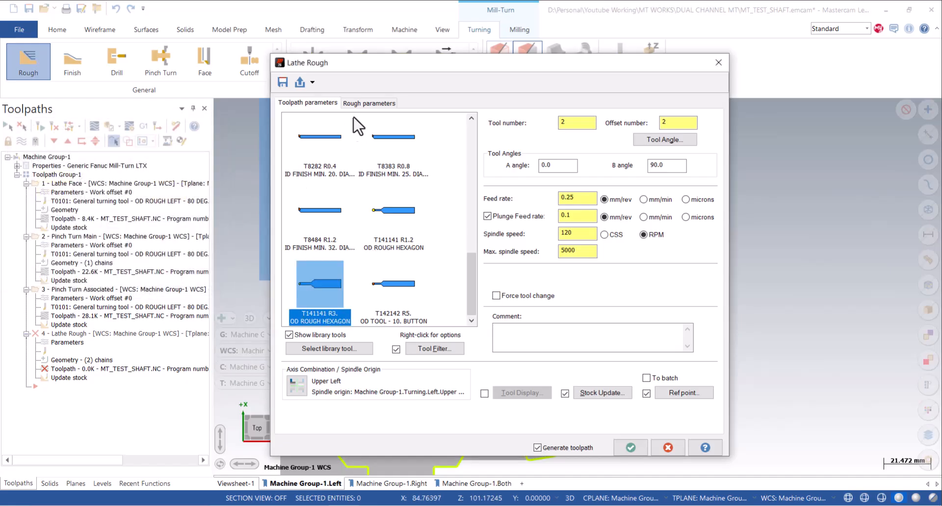
- Set the Lathe Rough depth of cut to 0.56 and the lead-in vector length to 1, and accept the operation parameters
left_click(369, 103)
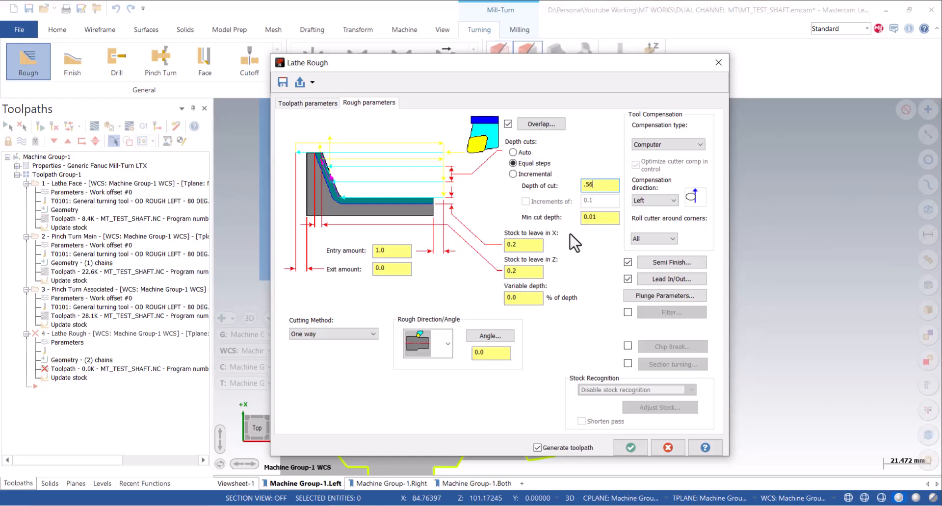
left_click(670, 281)
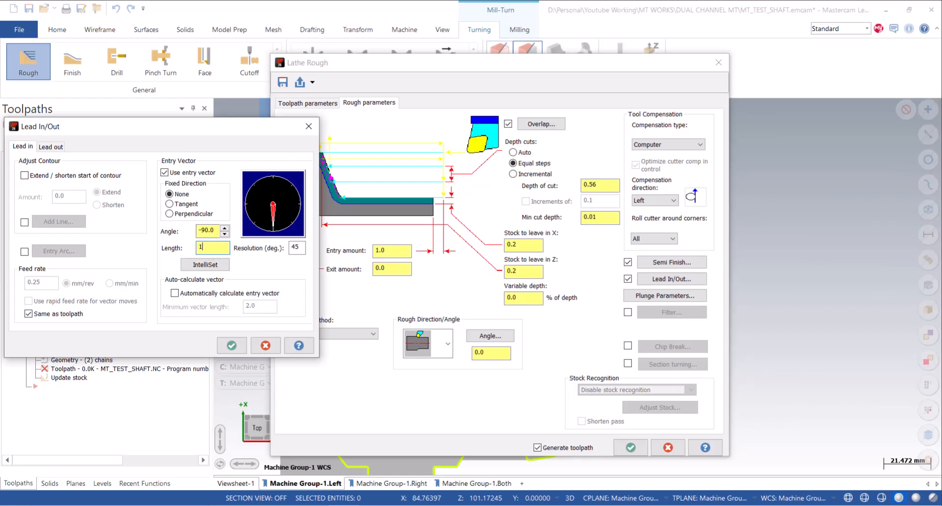
left_click(51, 147)
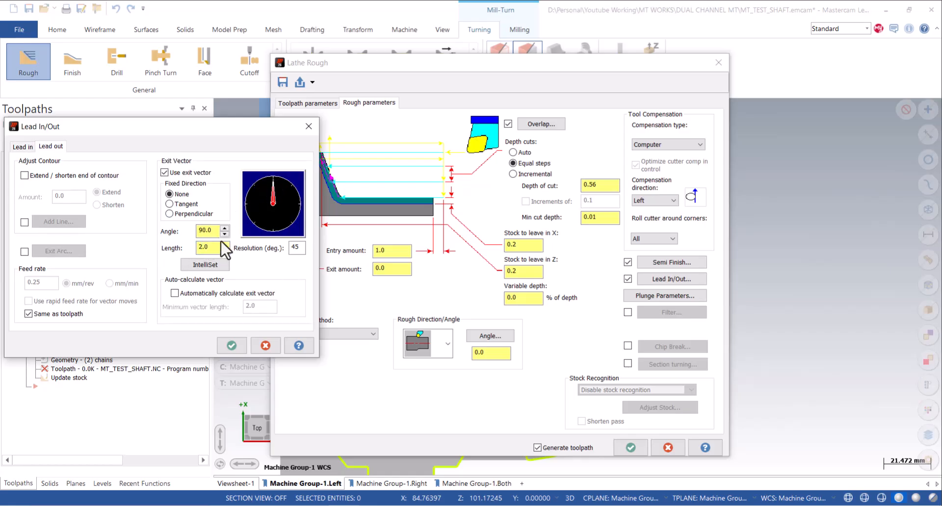
left_click(232, 346)
left_click(630, 448)
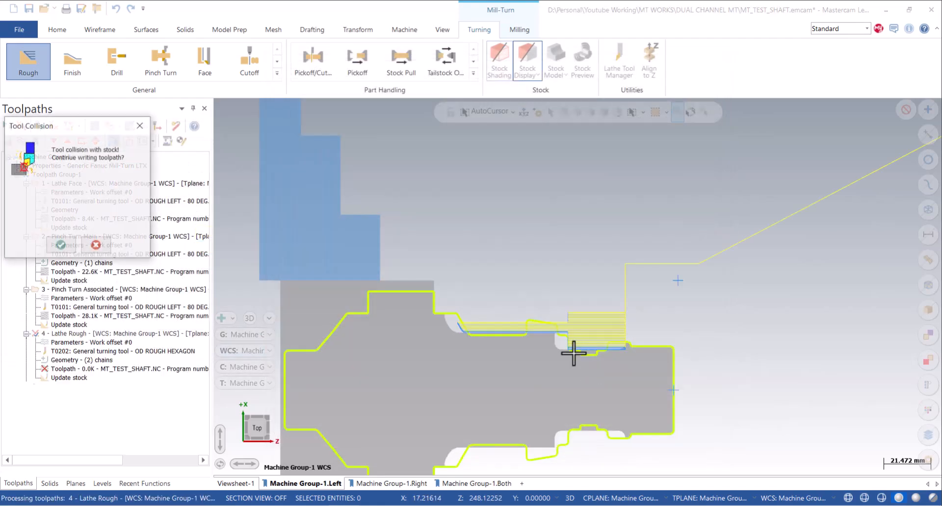
- Try to generate the Lathe Rough toolpath by continuing through the tool collision prompts, and cancel the processing
left_click(60, 245)
left_click(67, 249)
left_click(61, 247)
left_click(61, 246)
left_click(61, 246)
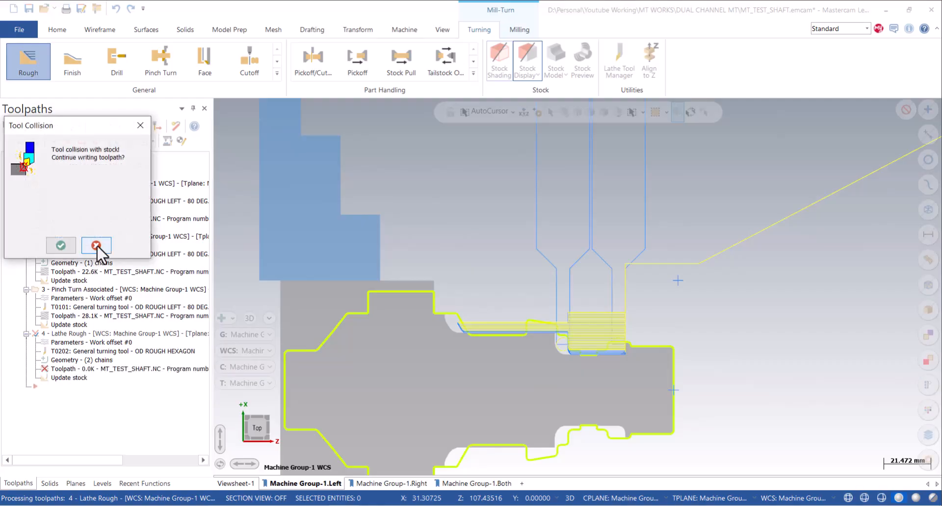
left_click(96, 246)
left_click(530, 296)
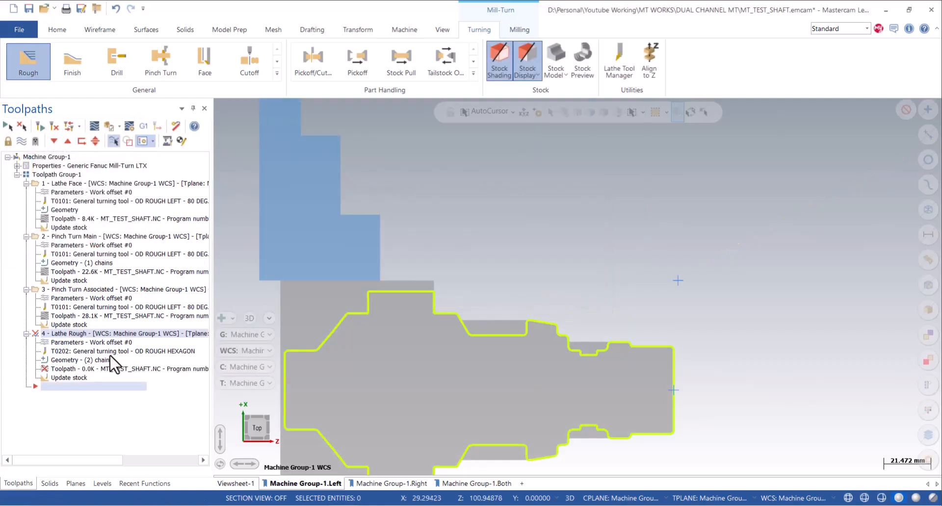
- Switch the machining side of the Lathe Rough groove chains to the outside of the shaft and regenerate the toolpath
double_click(60, 362)
scroll(509, 325, "up", 5)
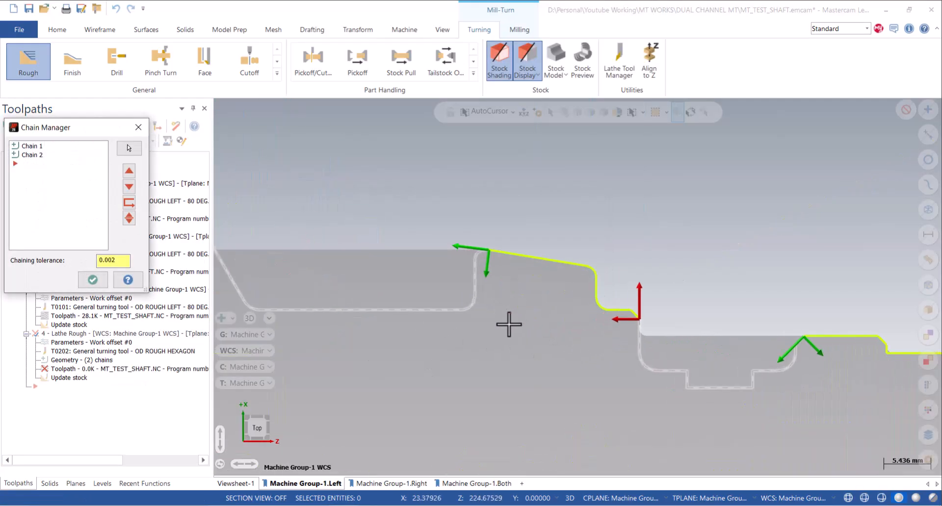
scroll(549, 362, "down", 5)
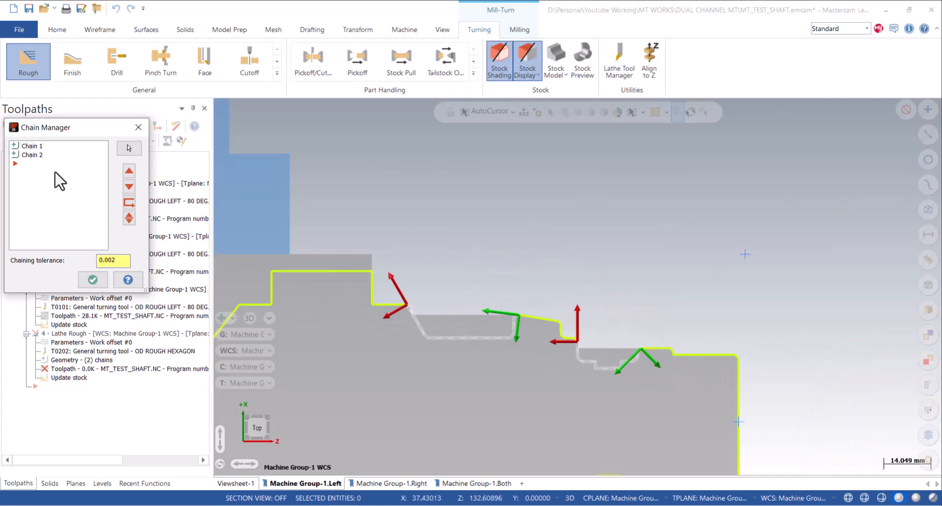
left_click(47, 146)
right_click(62, 147)
left_click(79, 170)
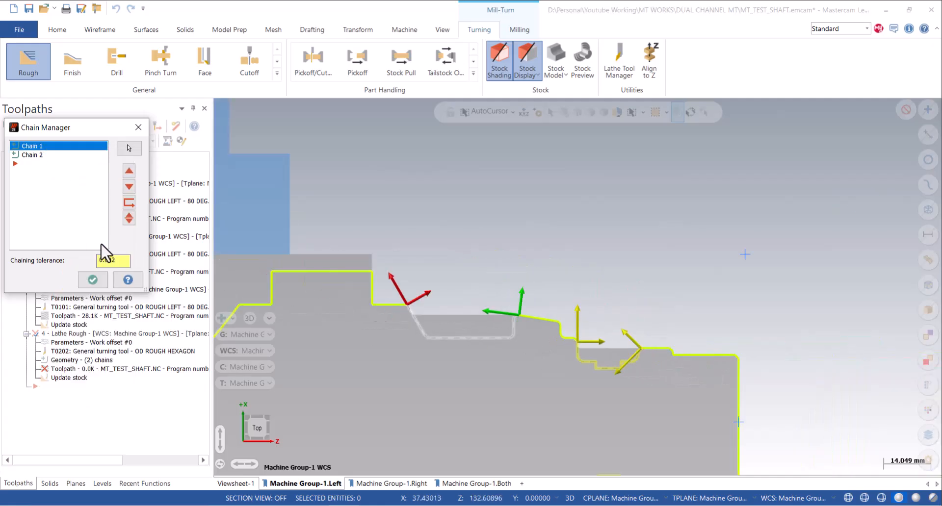
left_click(92, 280)
left_click(41, 127)
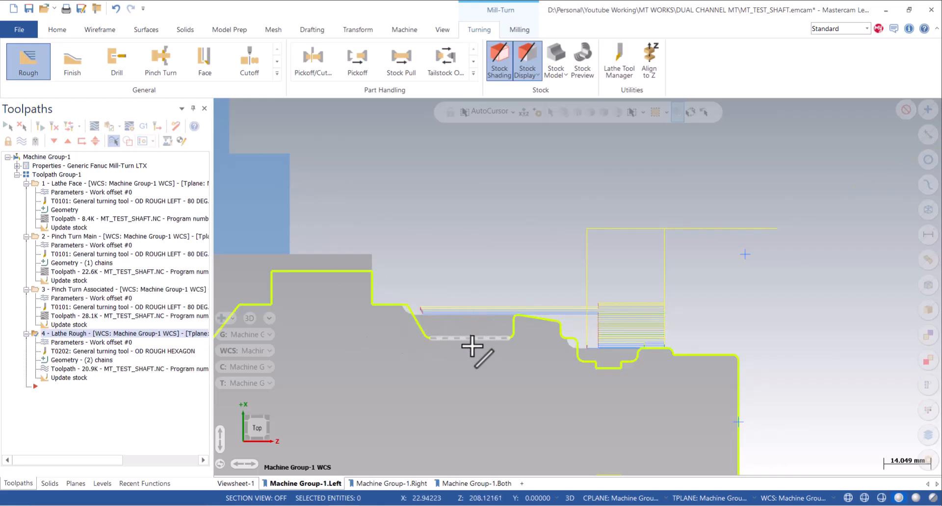
- Set the Lathe Rough plunge cutting to the second option so the tool can enter the grooves, and regenerate the toolpath
left_click(76, 345)
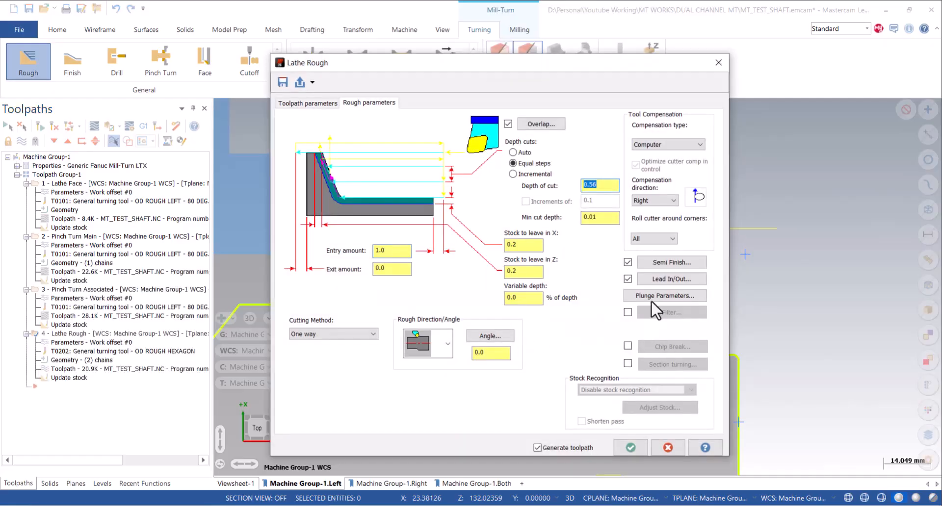
left_click(657, 295)
left_click(113, 217)
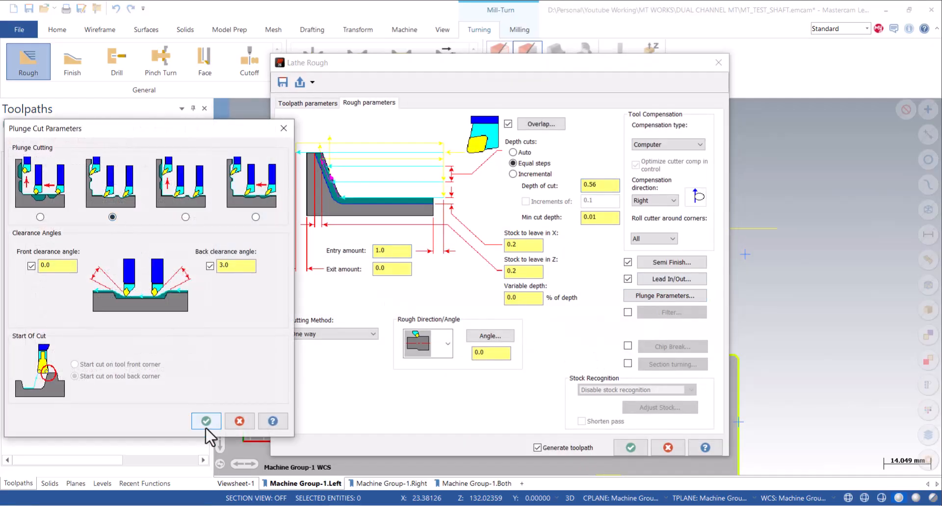
left_click(206, 420)
left_click(641, 448)
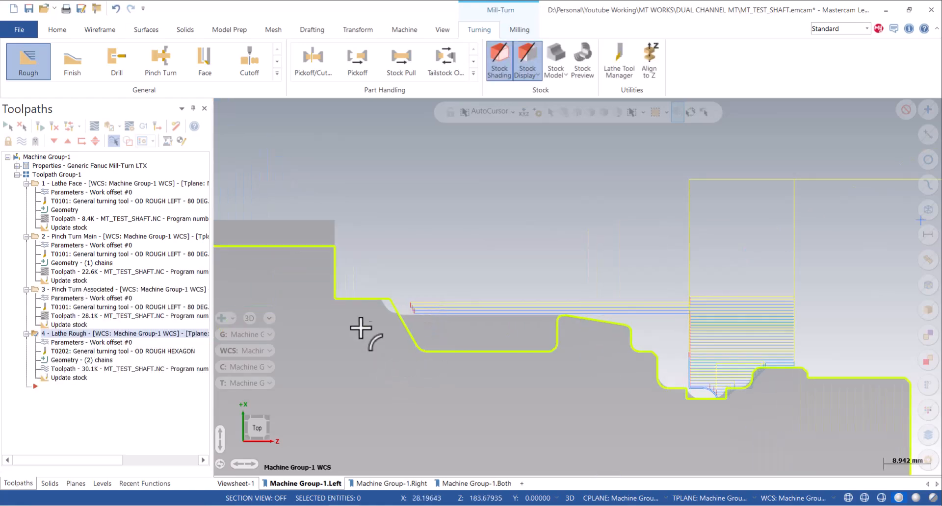
- Examine the regenerated roughing passes over the two grooves
scroll(388, 310, "up", 3)
scroll(515, 346, "down", 2)
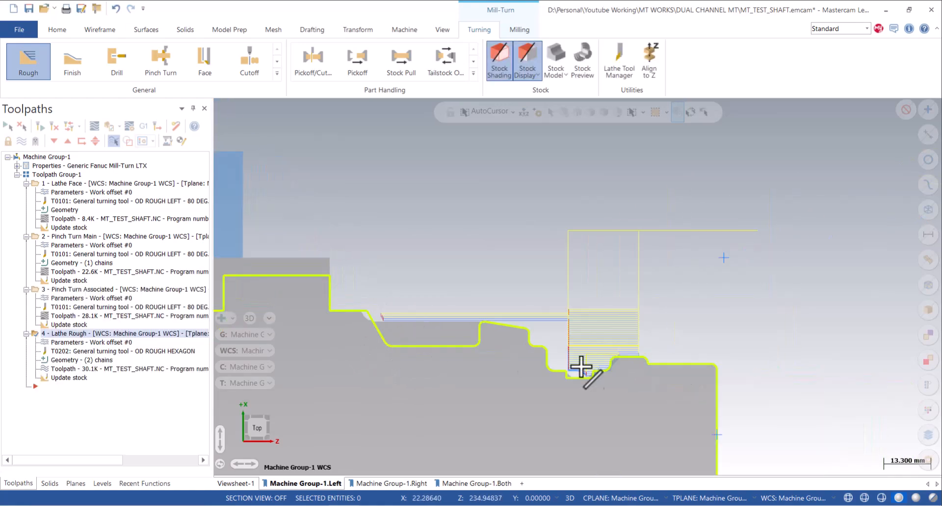
scroll(603, 371, "up", 2)
scroll(603, 370, "up", 2)
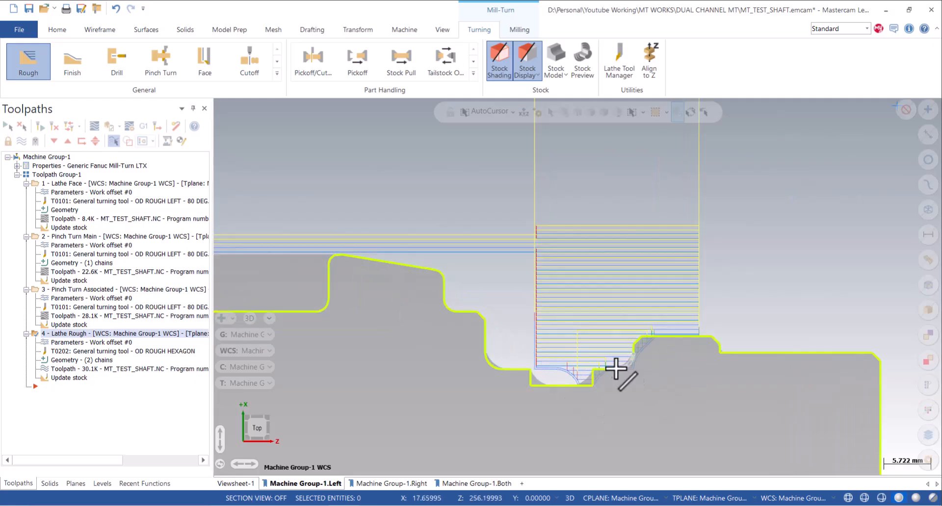
scroll(686, 341, "down", 5)
scroll(462, 306, "up", 3)
scroll(462, 306, "up", 2)
- Try the face rough direction for the Lathe Rough operation, continuing through the tool collision prompt during generation
left_click(81, 338)
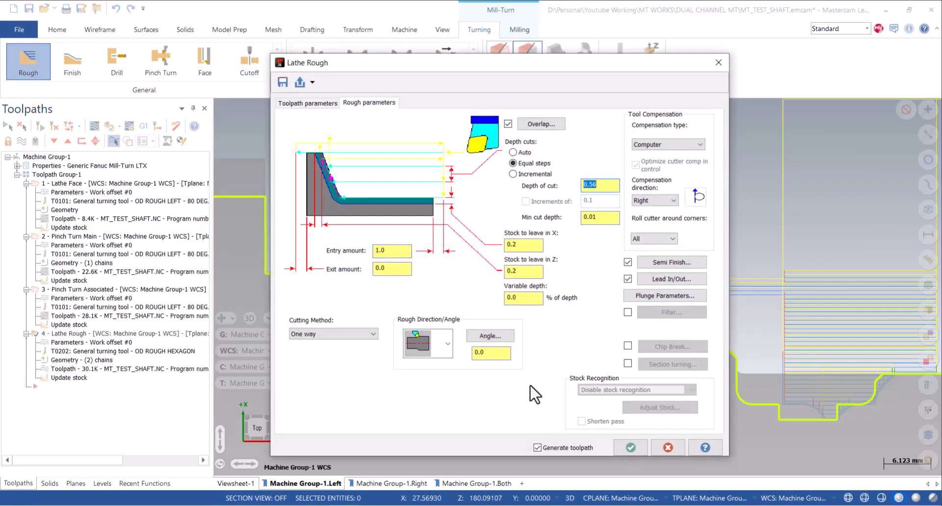
left_click(443, 361)
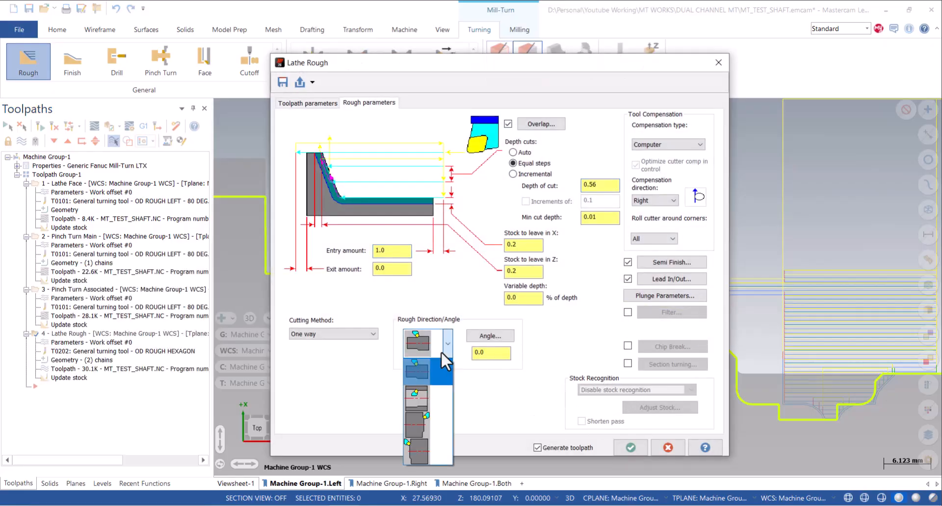
left_click(441, 351)
left_click(440, 351)
left_click(437, 420)
left_click(631, 447)
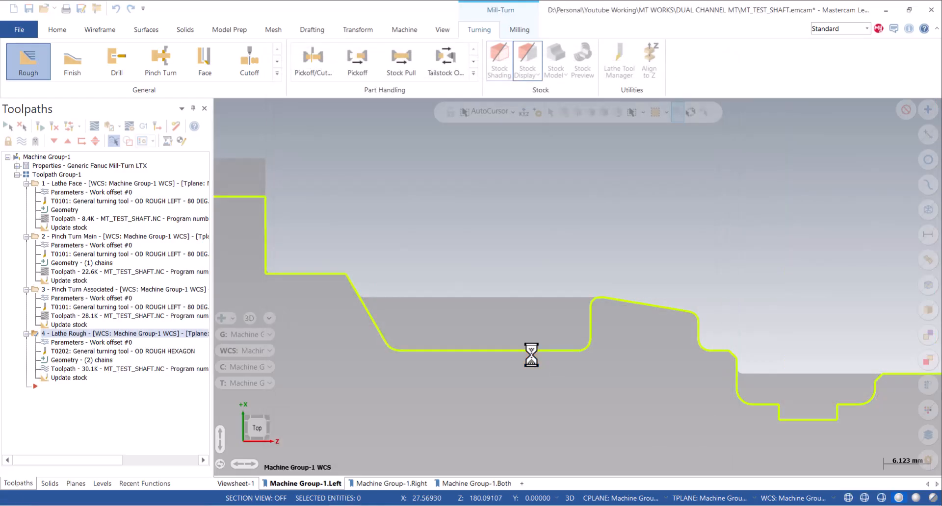
left_click(61, 246)
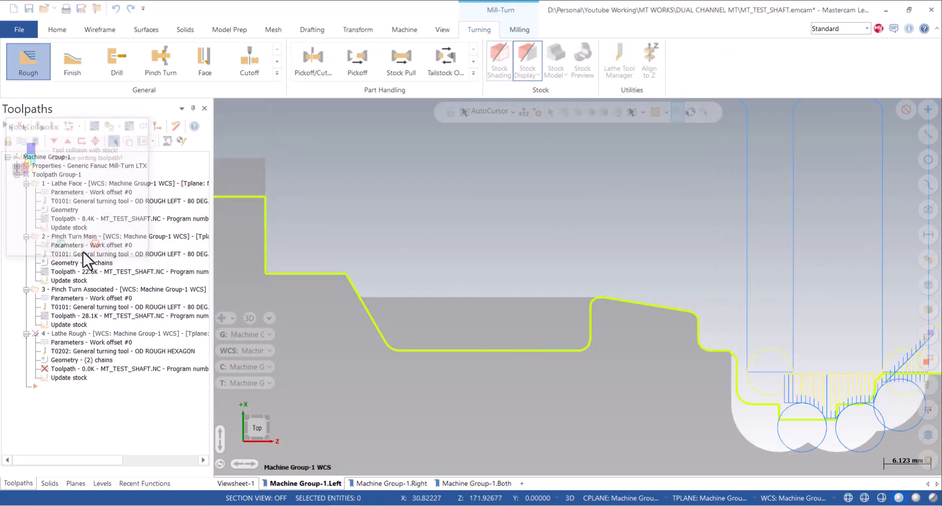
- Rechain the Lathe Rough geometry as one partial chain with Wait enabled, spanning both grooves from the front-end side, and decline writing the colliding toolpath
double_click(93, 359)
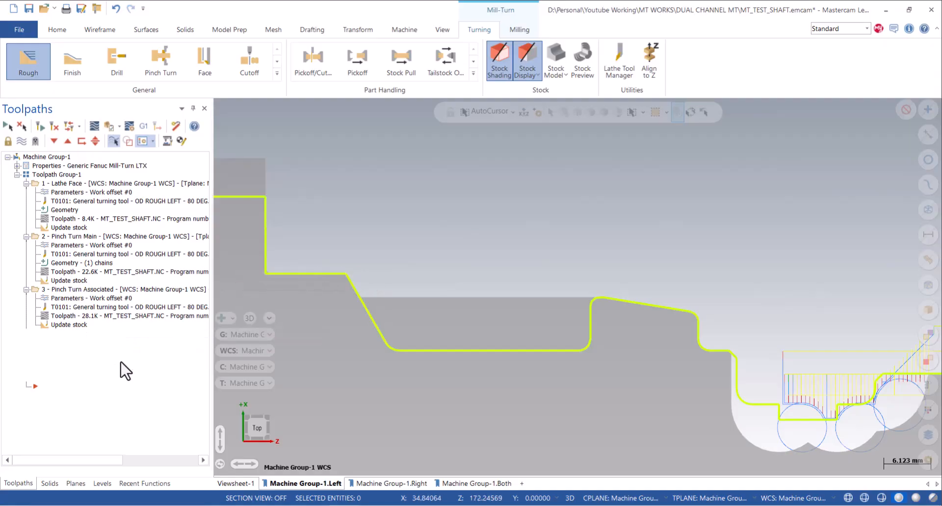
right_click(74, 189)
left_click(88, 218)
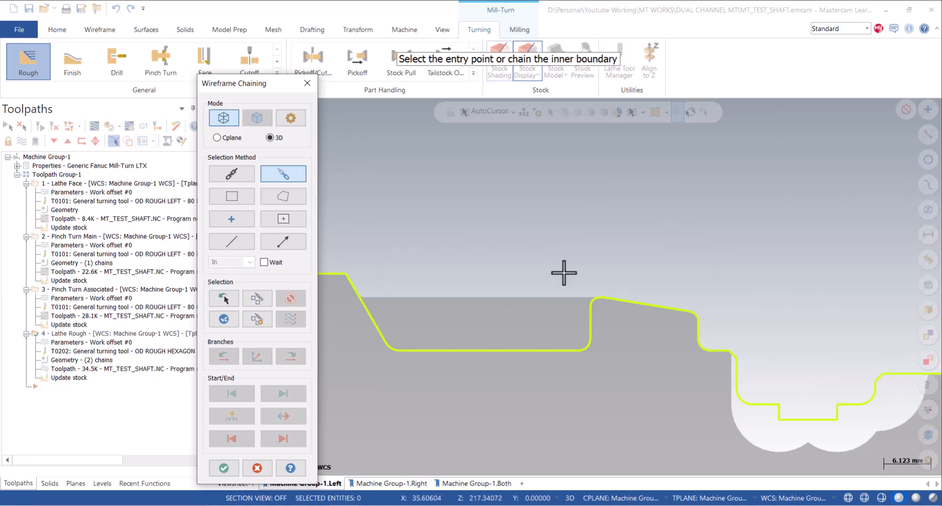
scroll(600, 297, "down", 2)
left_click(265, 263)
scroll(860, 342, "up", 3)
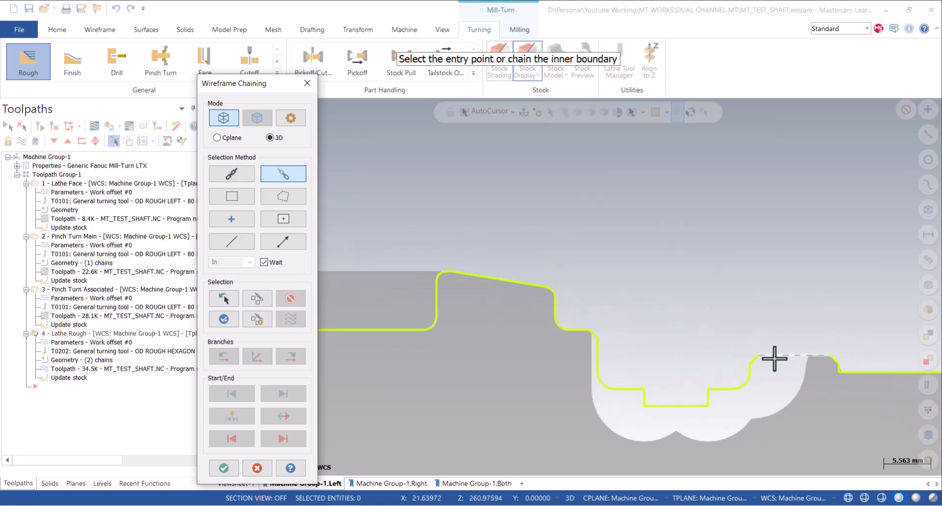
left_click(759, 357)
scroll(856, 373, "down", 3)
left_click(429, 302)
left_click(223, 468)
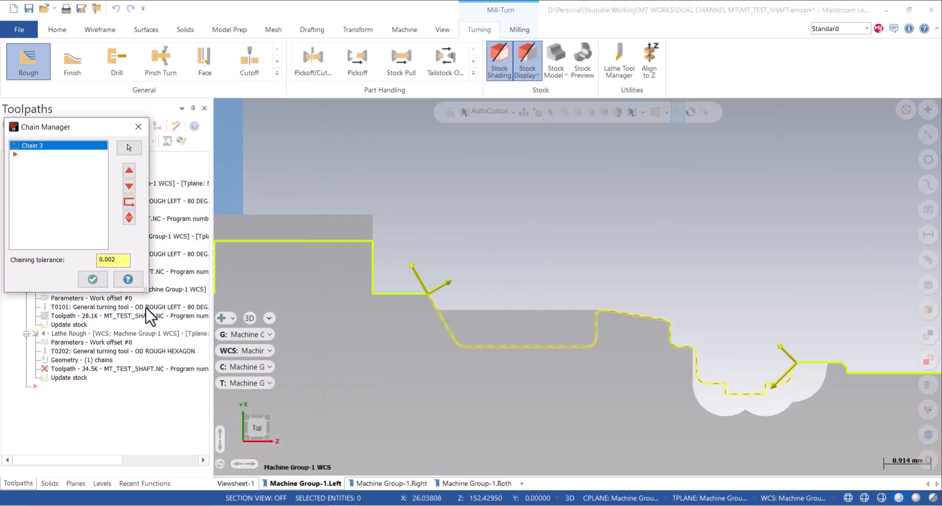
left_click(93, 279)
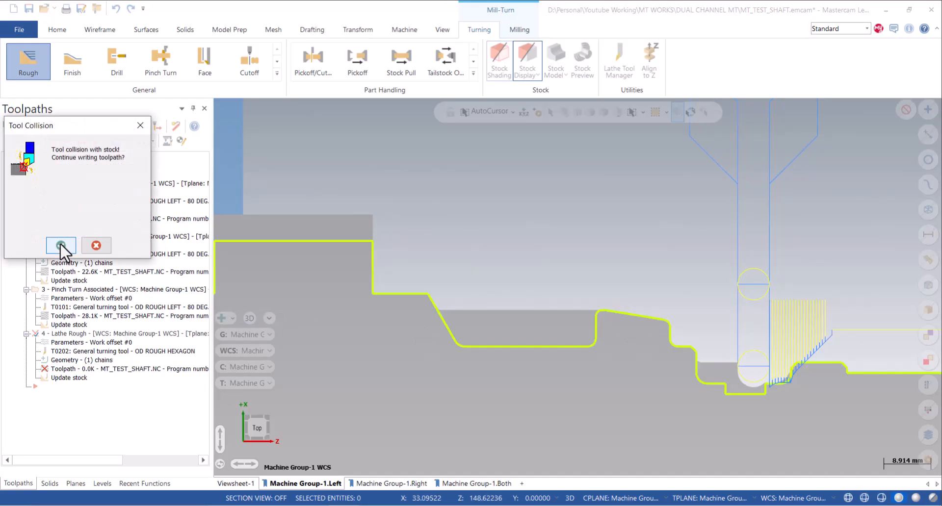
left_click(96, 245)
left_click(595, 328)
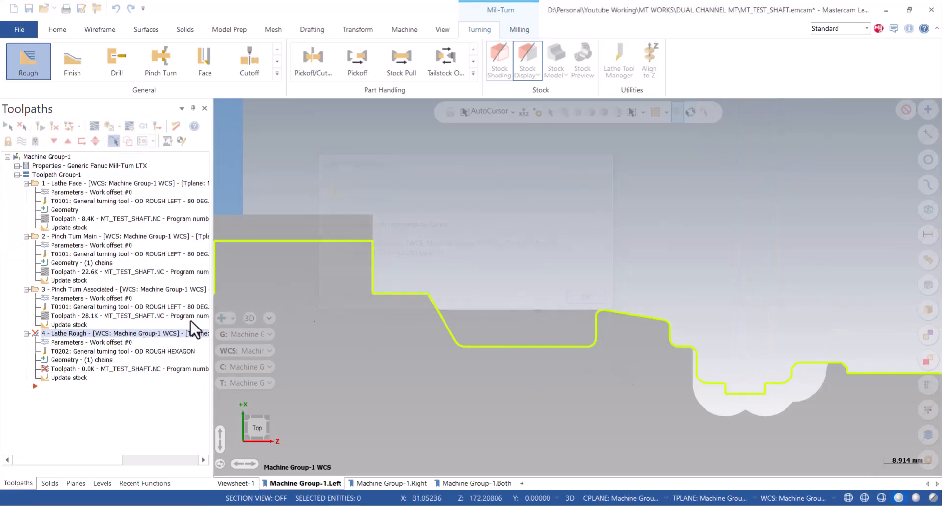
- Try the back rough direction for the Lathe Rough operation and generate its toolpath
left_click(51, 343)
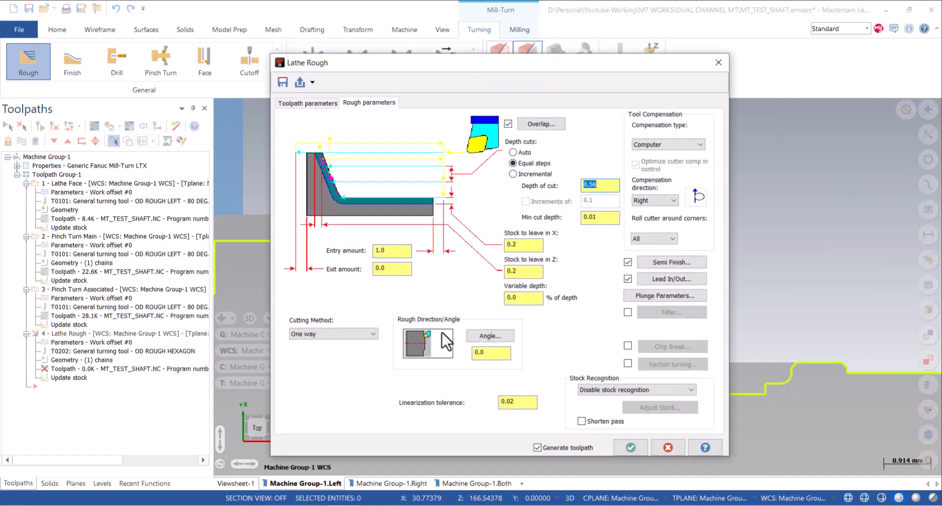
left_click(447, 343)
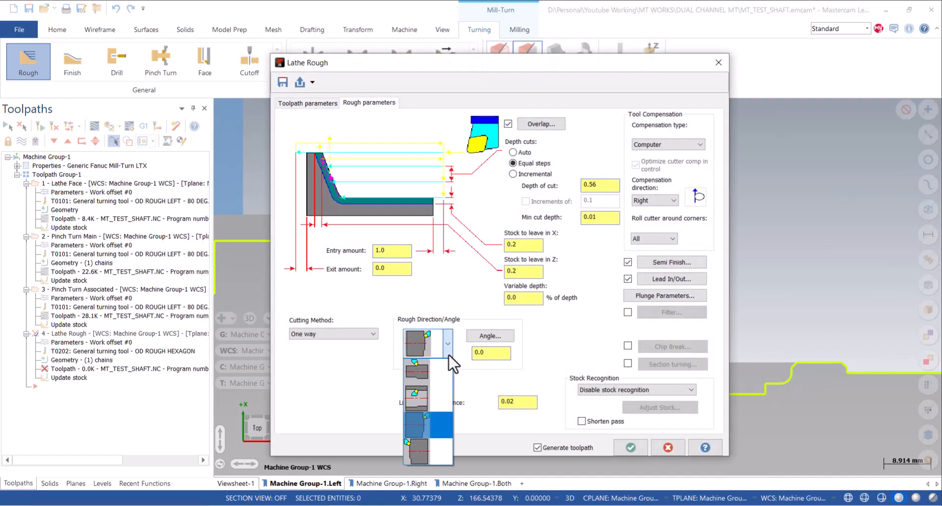
left_click(450, 444)
left_click(626, 447)
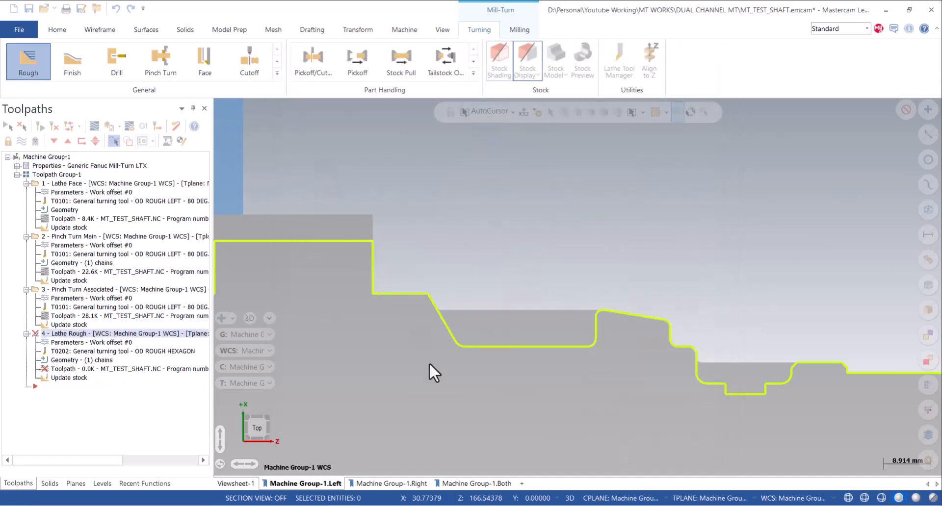
left_click(591, 310)
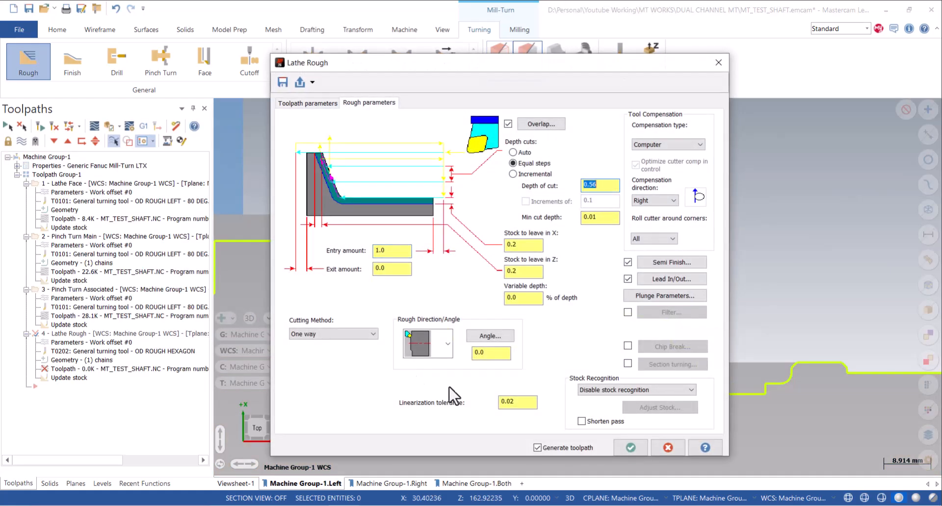
- Set the Lathe Rough stock recognition to Use stock for outer boundary and its rough direction to OD
left_click(601, 390)
left_click(578, 400)
left_click(432, 343)
left_click(441, 385)
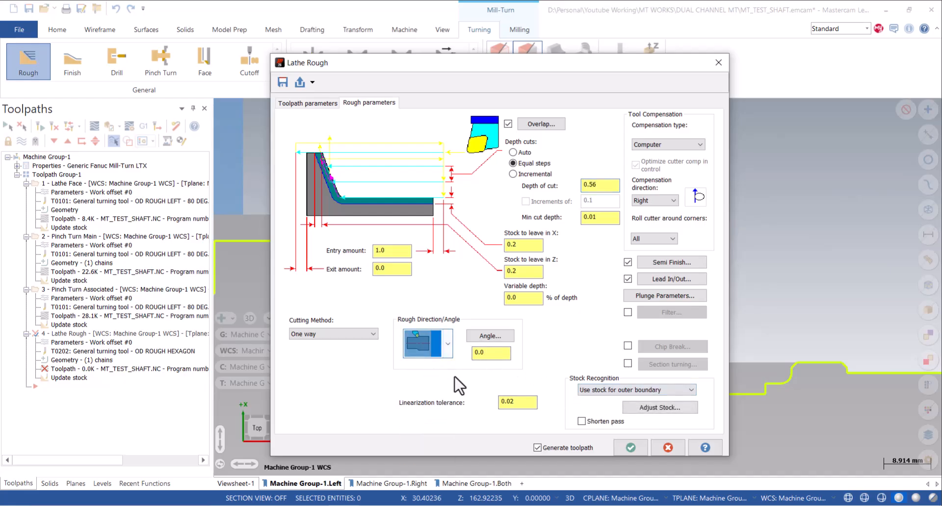
- Adjust the end of the outer stock boundary so the roughing area covers only the two grooves, and accept it
left_click(660, 408)
scroll(471, 348, "down", 2)
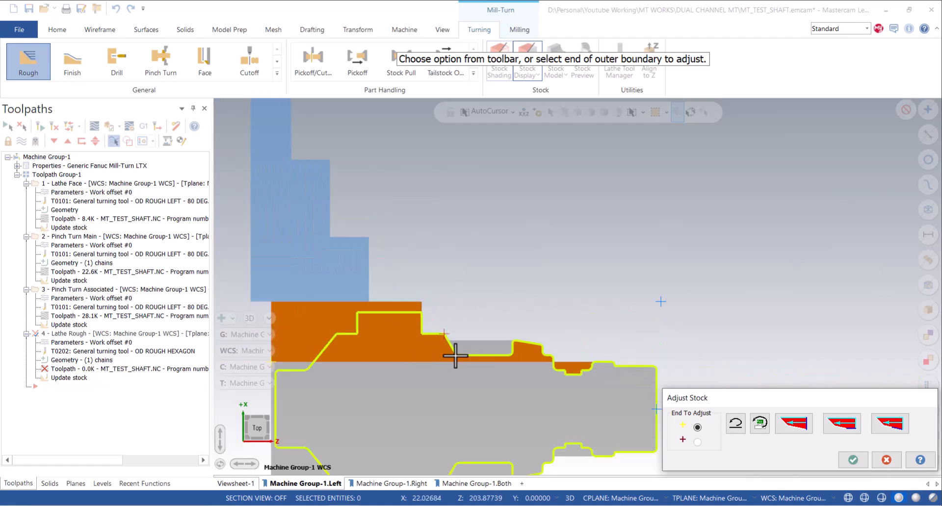
scroll(355, 366, "down", 2)
scroll(298, 361, "up", 3)
left_click(285, 362)
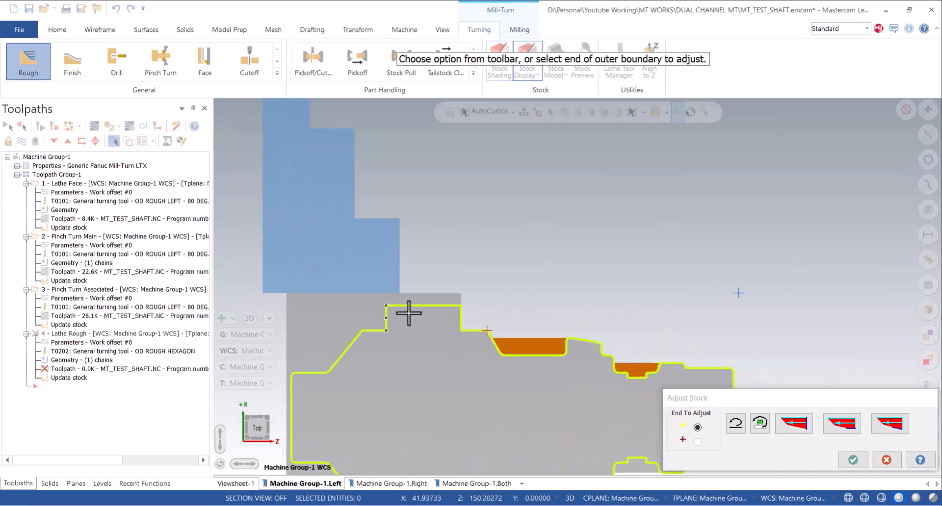
scroll(393, 279, "down", 2)
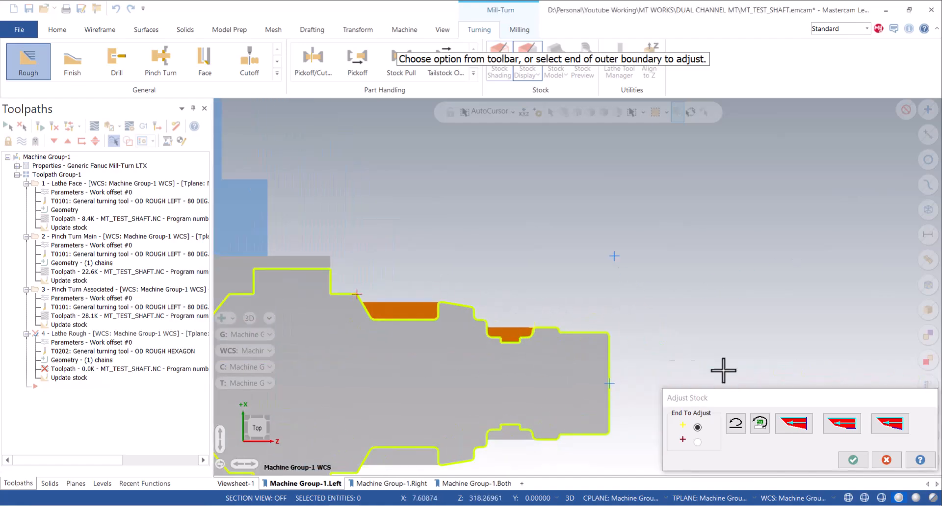
left_click(853, 460)
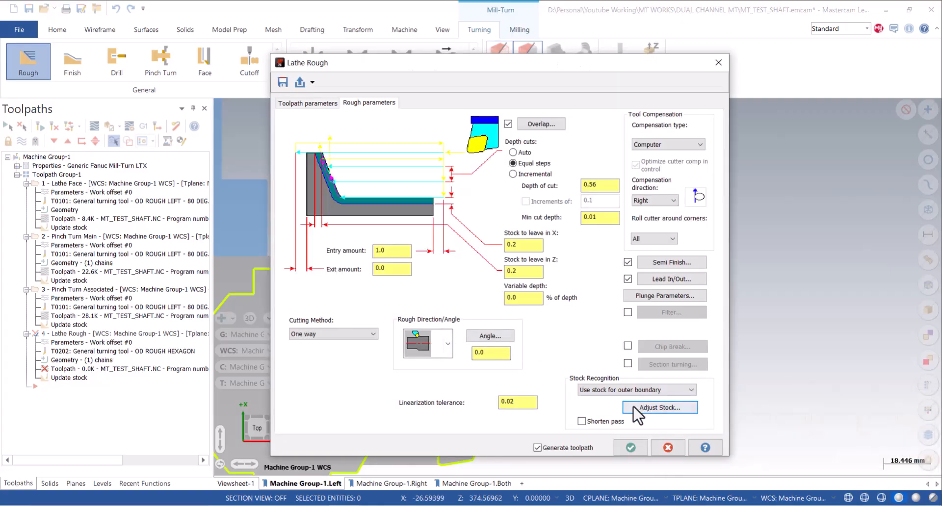
- Generate the Lathe Rough toolpath, continuing through the tool collision prompts and ignoring the tool clearance violation
left_click(630, 447)
scroll(361, 298, "up", 1)
left_click(61, 245)
left_click(62, 246)
left_click(60, 243)
left_click(59, 243)
left_click(60, 243)
left_click(60, 243)
left_click(60, 242)
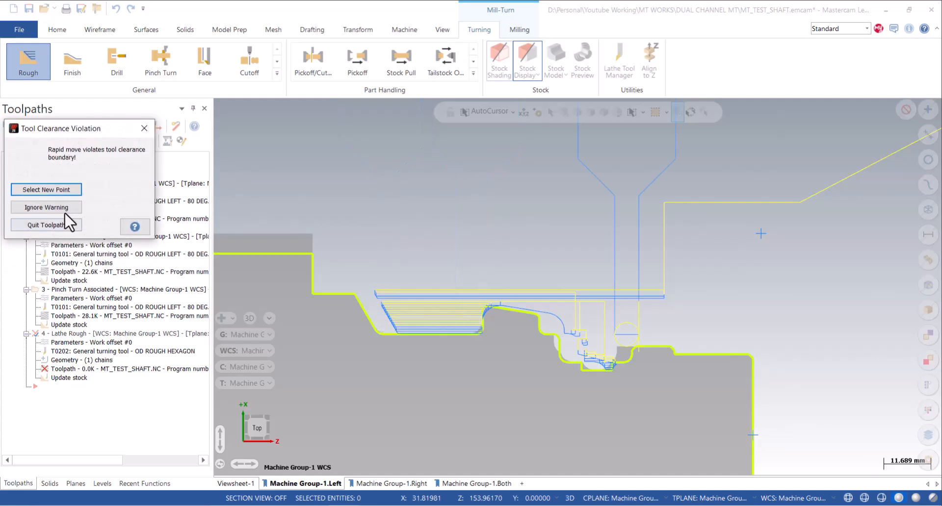
left_click(66, 211)
left_click(72, 241)
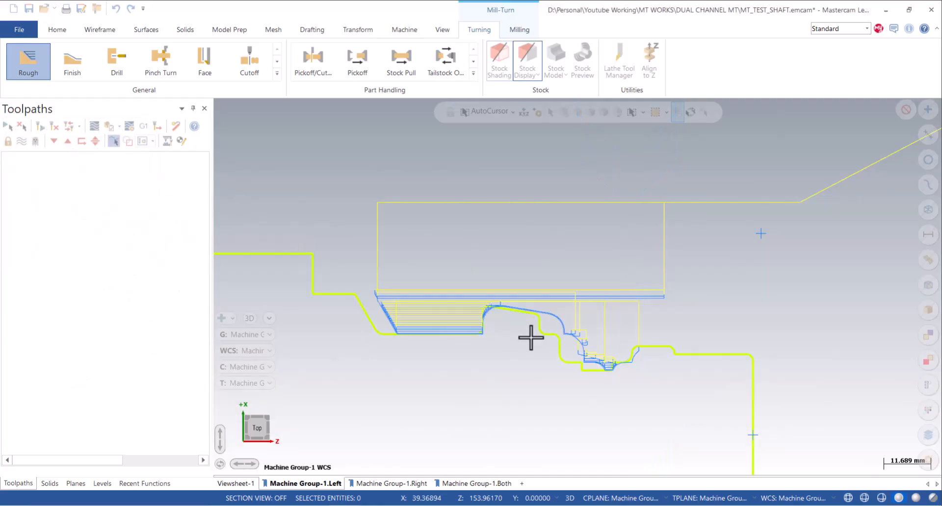
- Set the Lathe Rough operation's lead-in and lead-out to automatically calculate the entry and exit vectors, and accept the lead settings
scroll(591, 385, "up", 3)
scroll(544, 330, "up", 2)
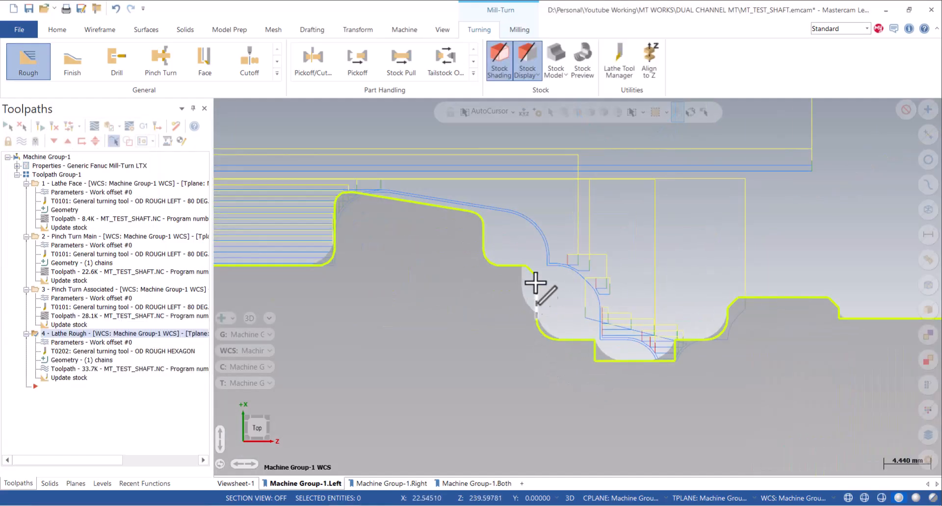
scroll(623, 340, "down", 2)
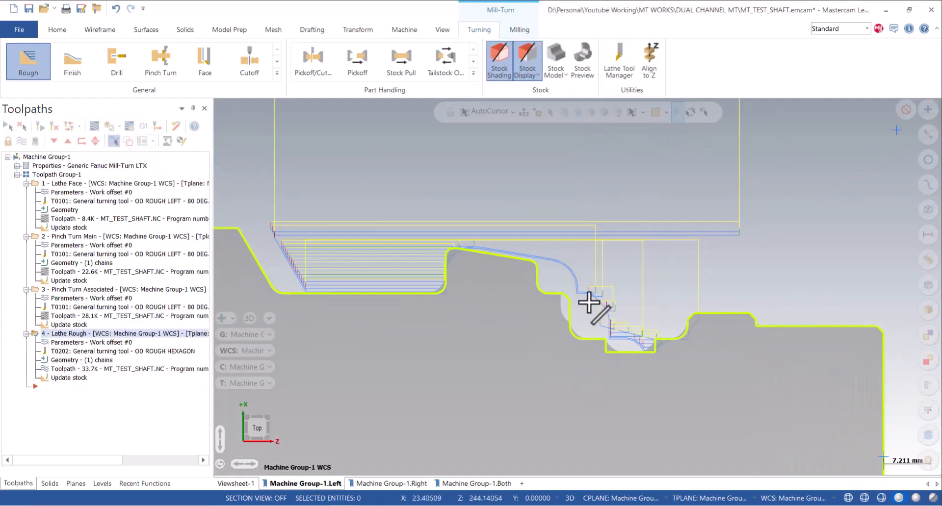
scroll(576, 324, "up", 2)
scroll(576, 324, "up", 2)
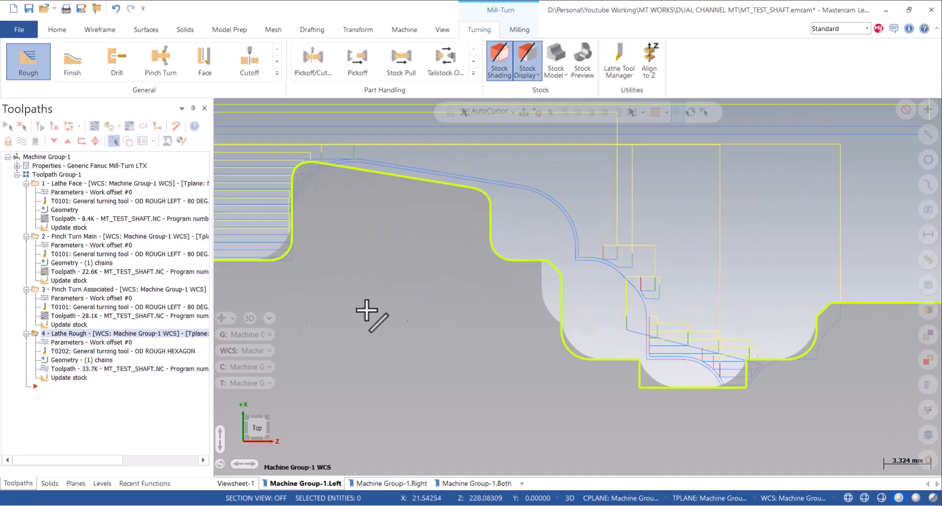
left_click(71, 345)
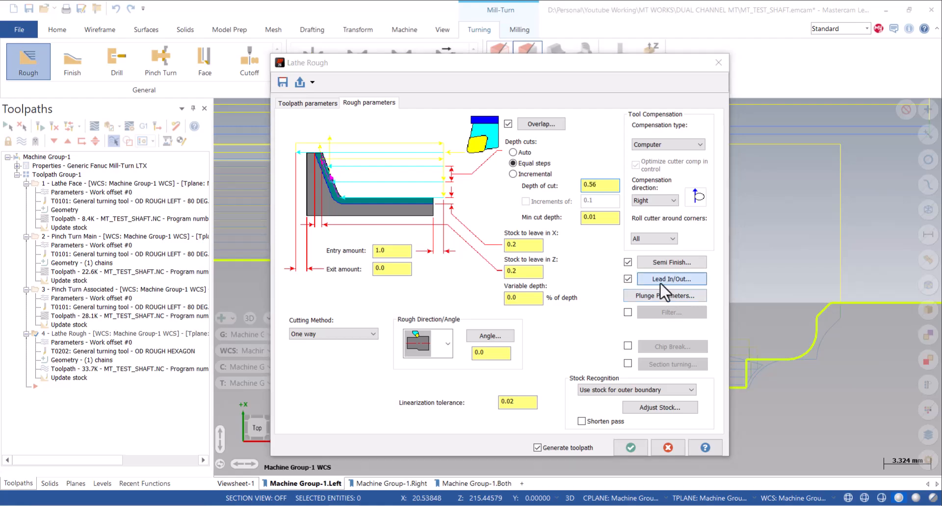
left_click(668, 279)
left_click(192, 293)
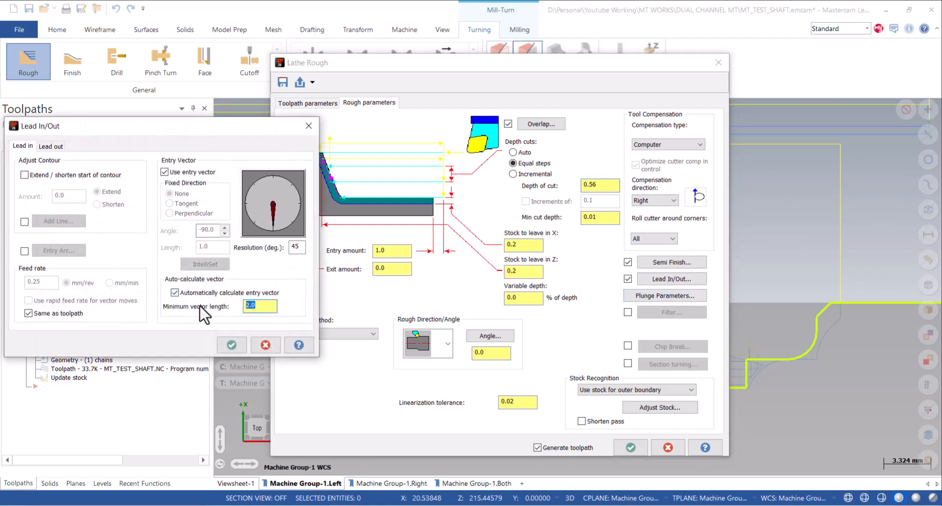
left_click(50, 146)
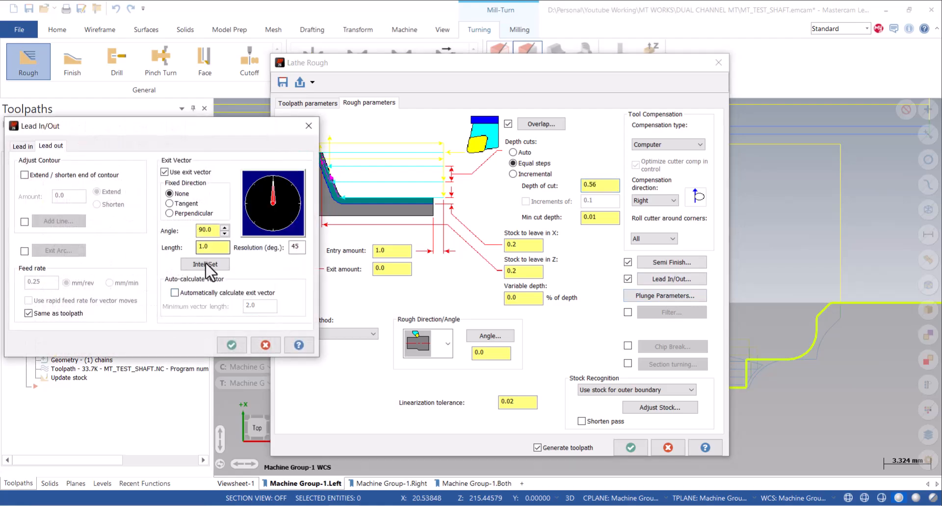
left_click(239, 292)
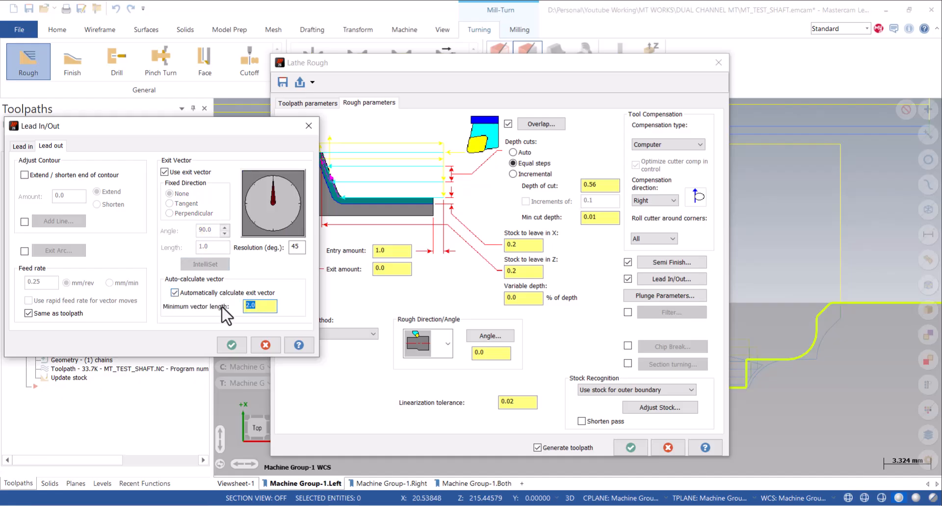
left_click(232, 346)
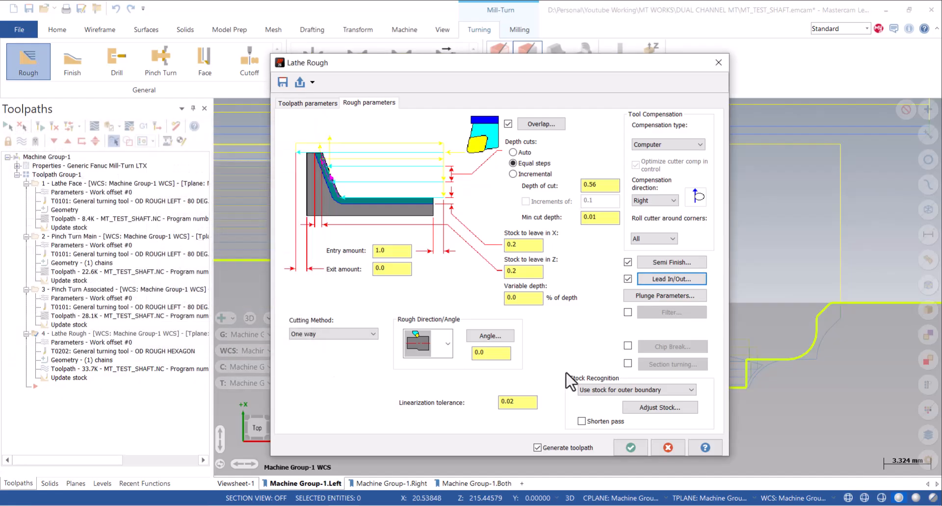
- Regenerate the Lathe Rough toolpath with the changed lead settings, continuing through the tool collision prompts
left_click(630, 448)
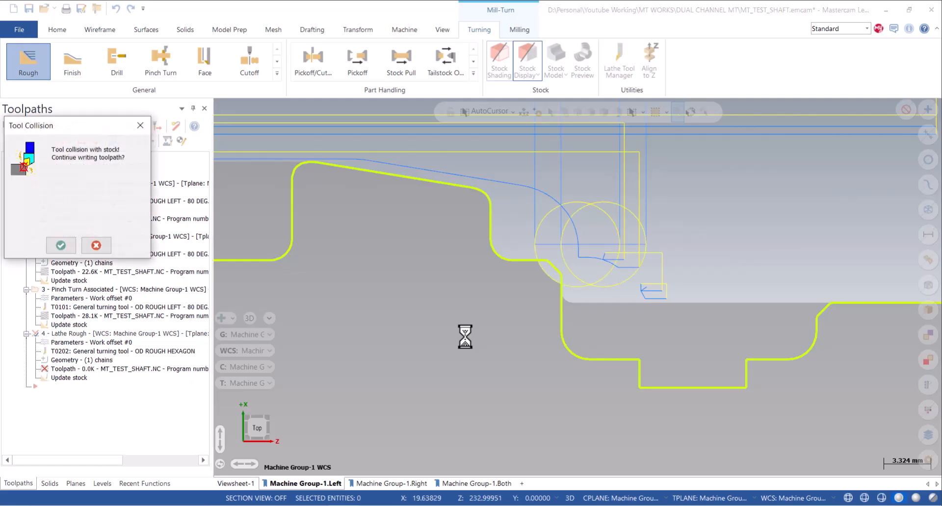
scroll(680, 367, "down", 3)
scroll(613, 346, "up", 4)
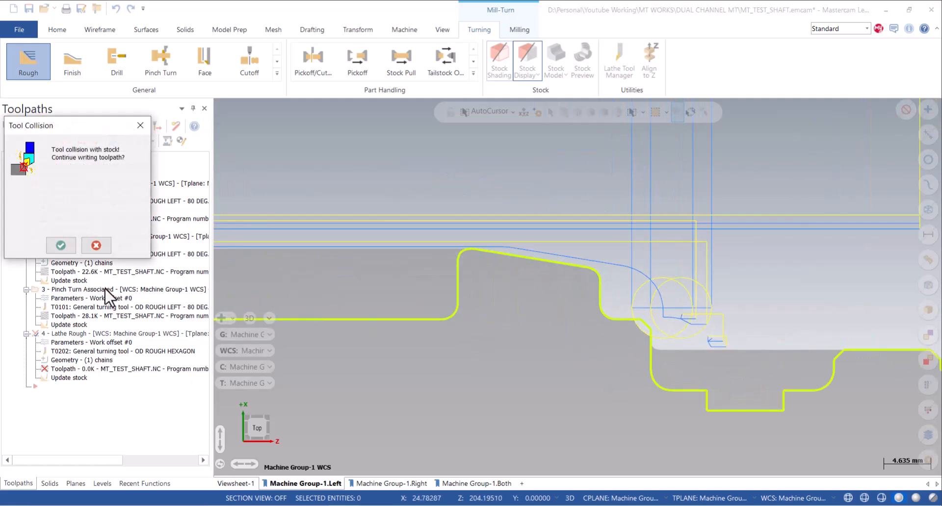
left_click(64, 242)
left_click(64, 240)
scroll(556, 401, "down", 2)
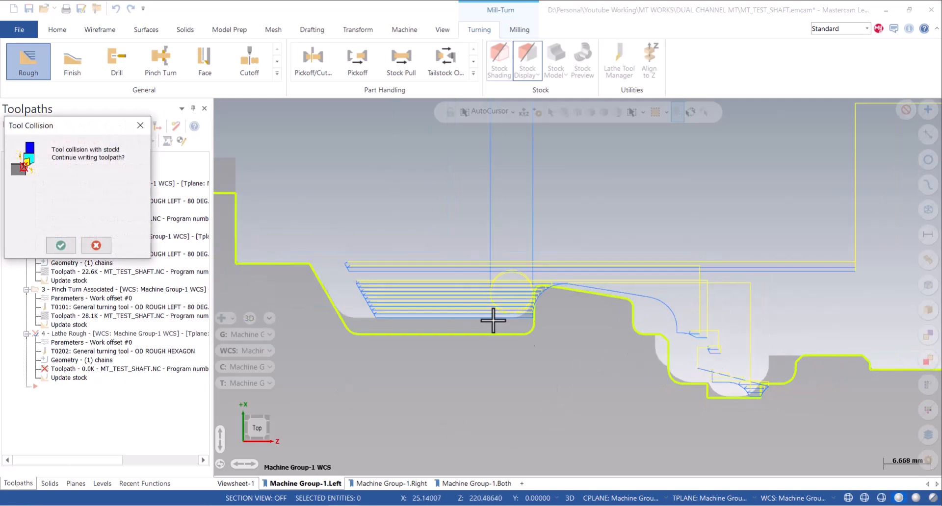
- Try to generate the Lathe Rough toolpath by continuing through the tool collision warnings, and dismiss the error report
scroll(536, 306, "up", 2)
left_click(60, 247)
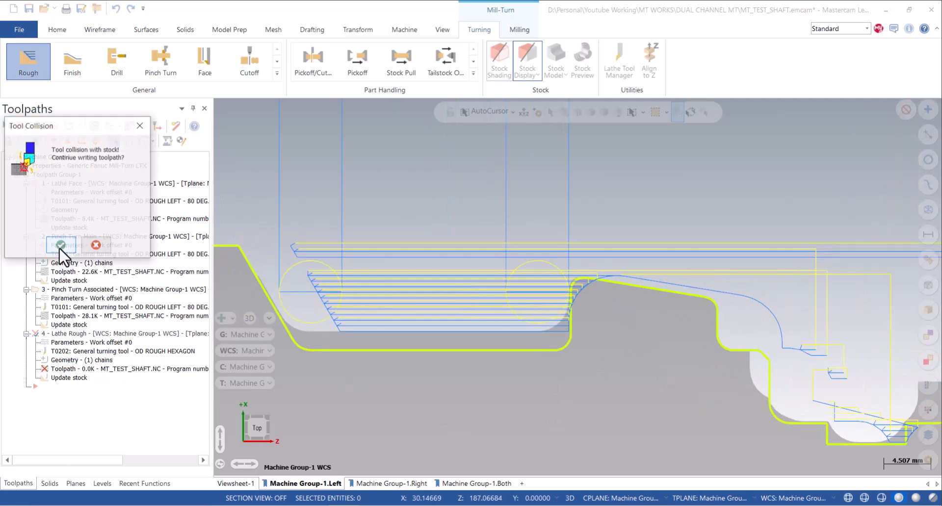
left_click(66, 243)
left_click(66, 243)
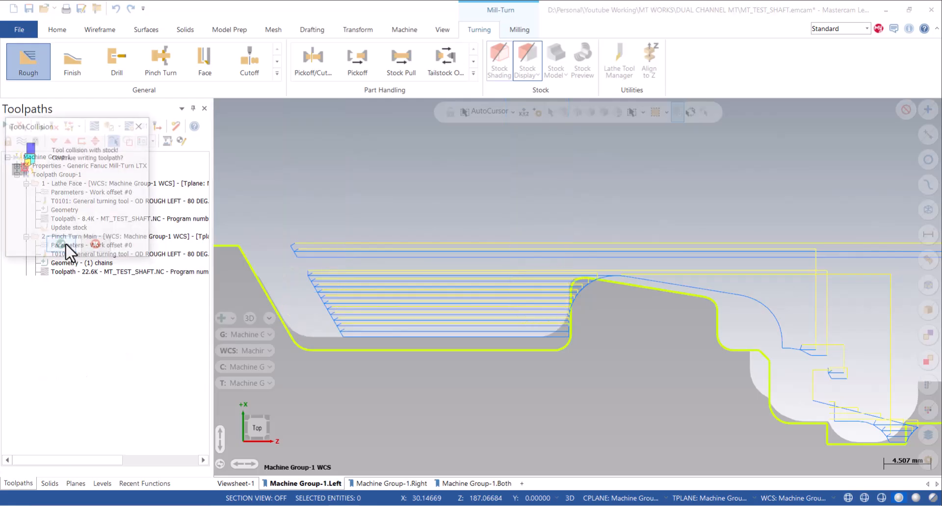
left_click(66, 243)
left_click(68, 240)
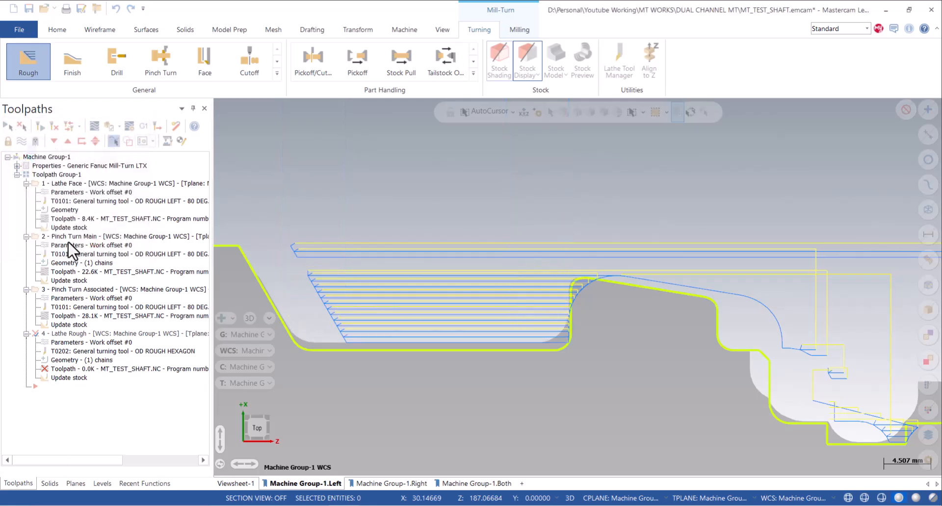
key("Return")
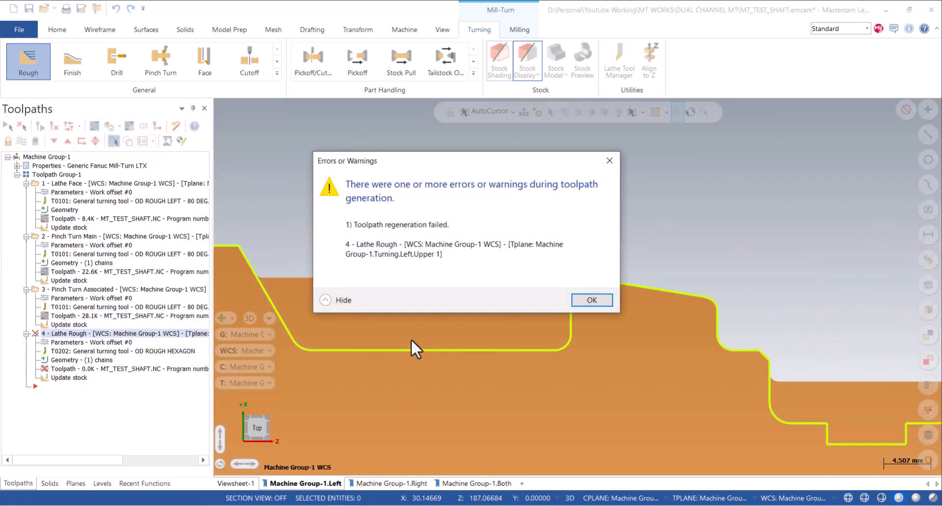
left_click(592, 300)
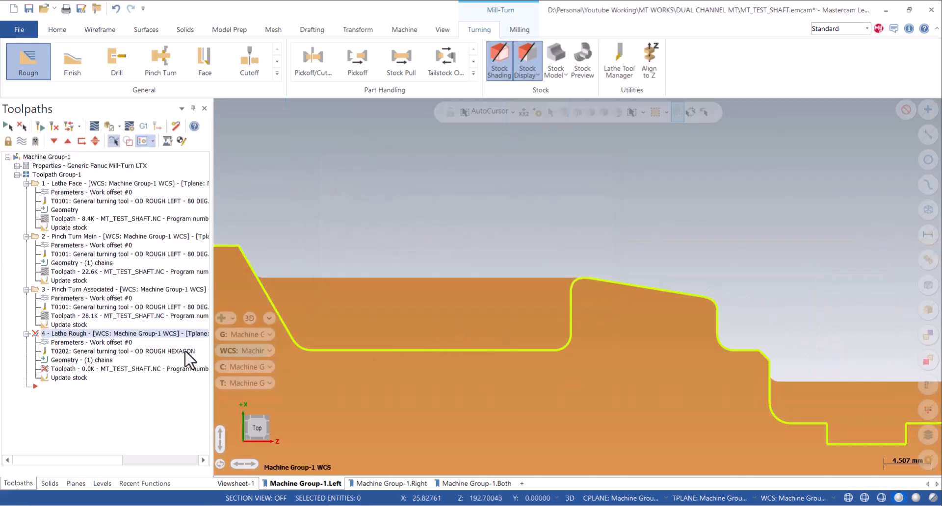
- Open the Lathe Rough operation's geometry chains and start rechaining the contour
left_click(152, 361)
right_click(36, 164)
left_click(72, 199)
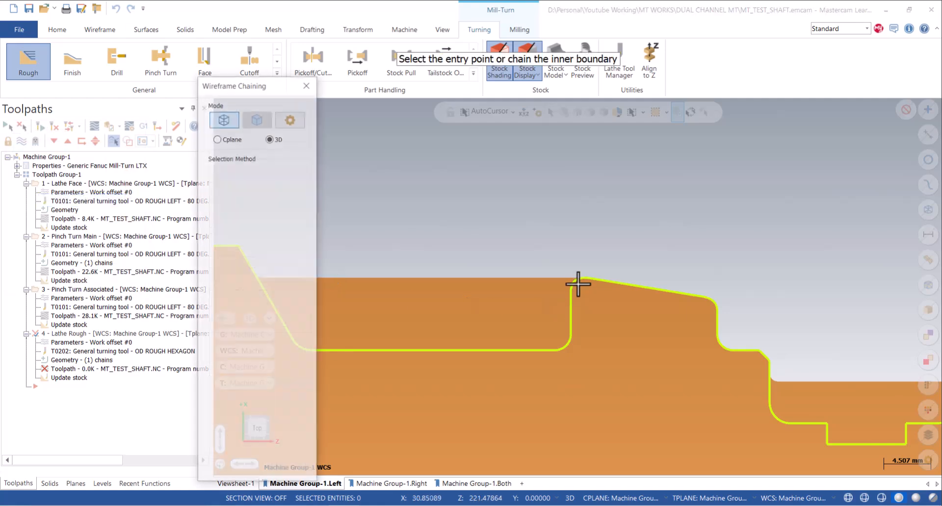
scroll(579, 285, "up", 2)
scroll(686, 273, "down", 2)
scroll(786, 345, "up", 4)
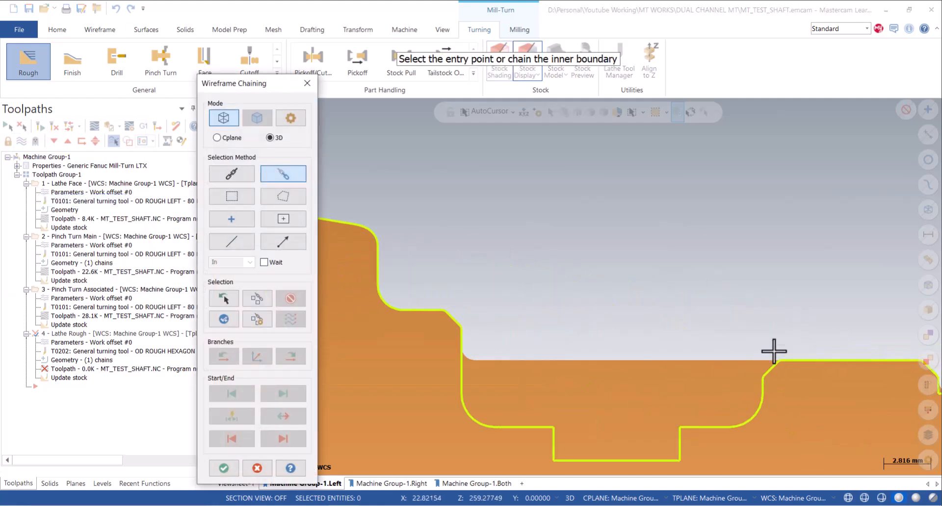
left_click(783, 370)
scroll(775, 344, "down", 2)
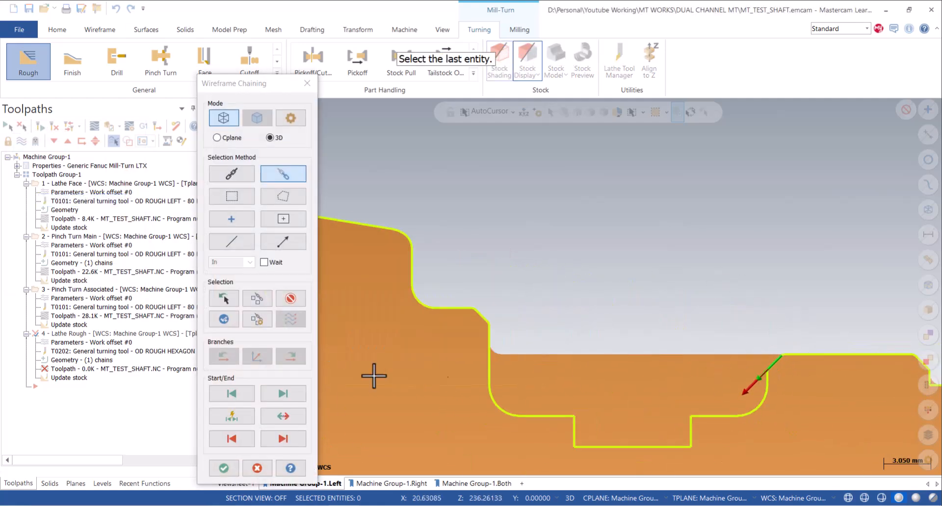
left_click(291, 320)
- Rechain the Lathe Rough geometry as a partial chain from the rounded crest by the taper to the wide groove's sloped wall
scroll(926, 343, "down", 2)
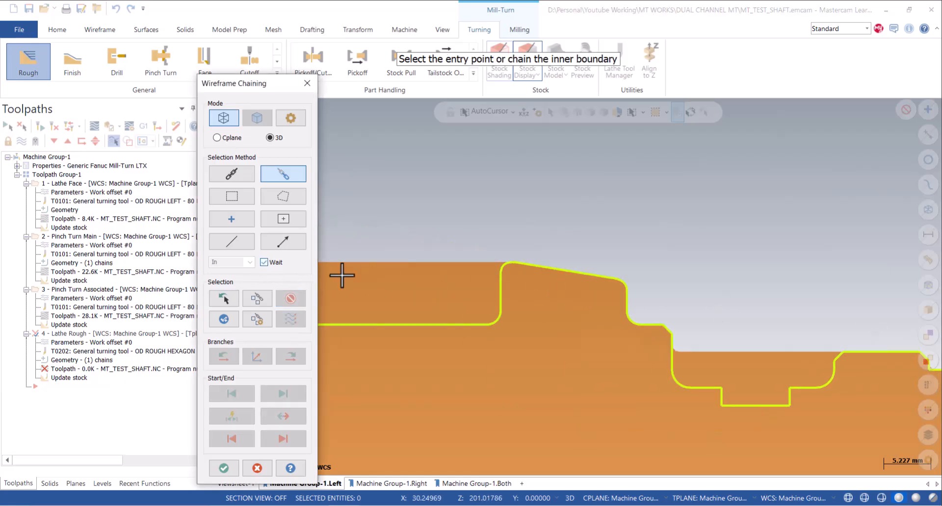
scroll(515, 264, "up", 2)
left_click(521, 267)
scroll(525, 273, "down", 3)
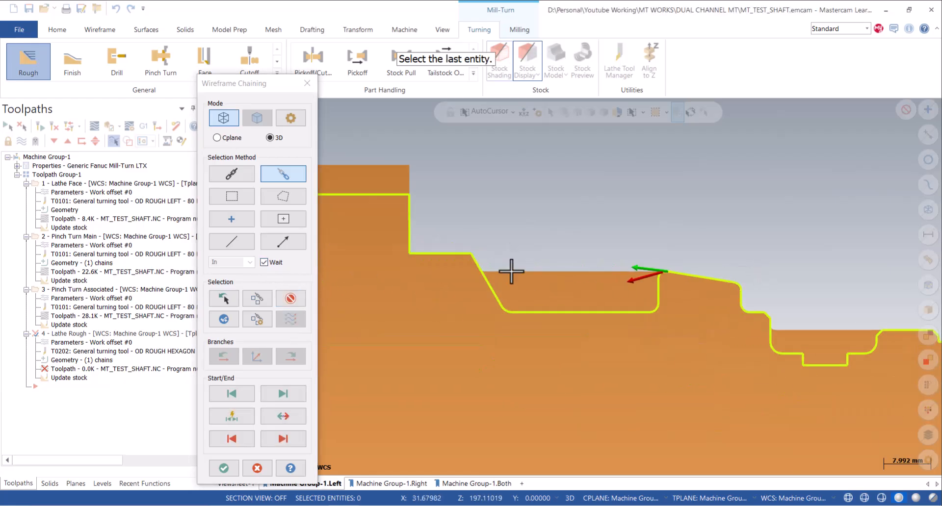
scroll(458, 249, "up", 2)
left_click(212, 474)
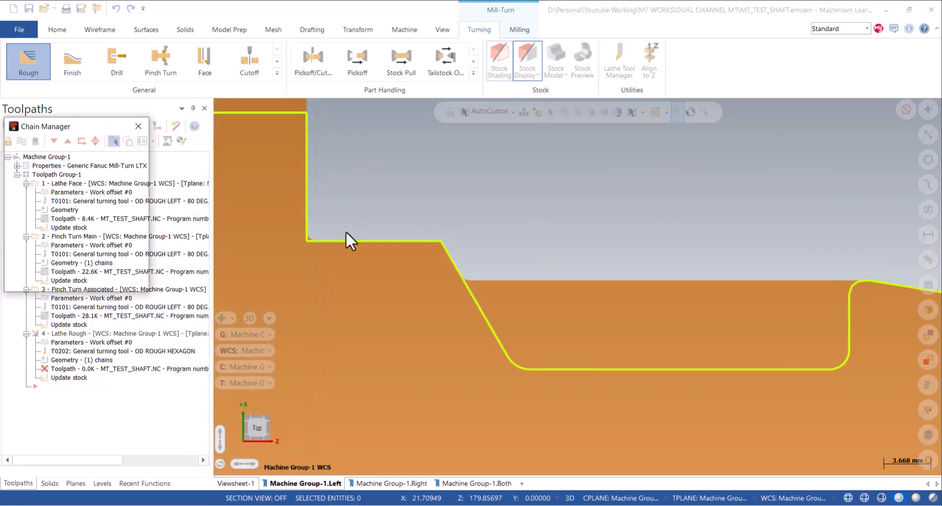
left_click(93, 279)
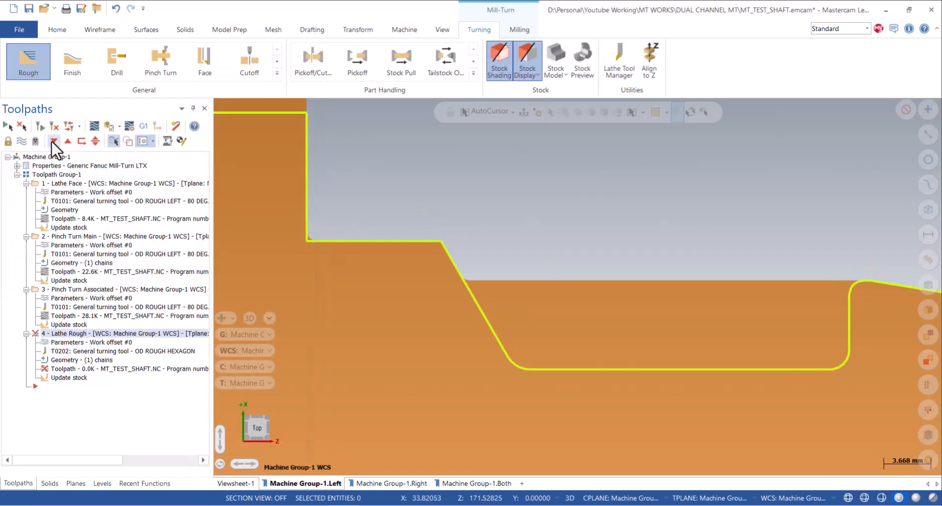
- Regenerate the Lathe Rough toolpath for the wide groove, continuing through every tool collision warning
scroll(266, 216, "up", 2)
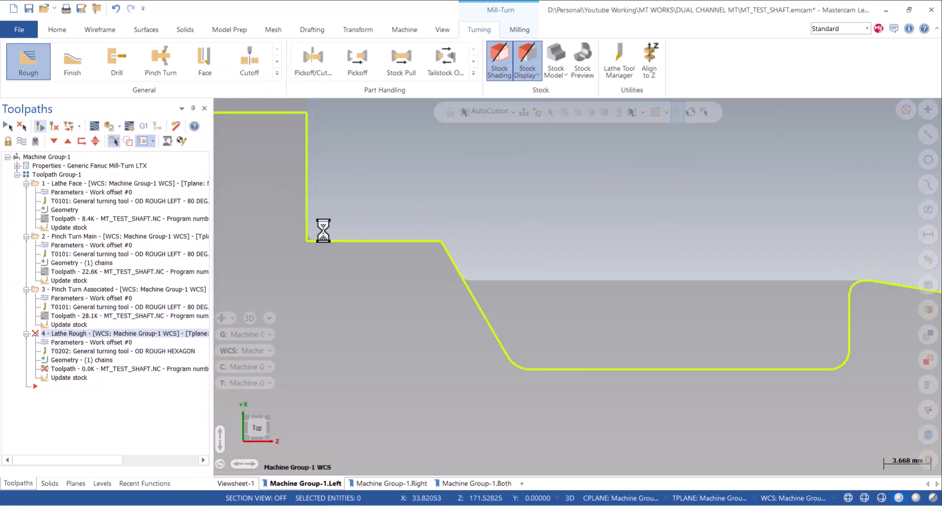
scroll(367, 248, "down", 1)
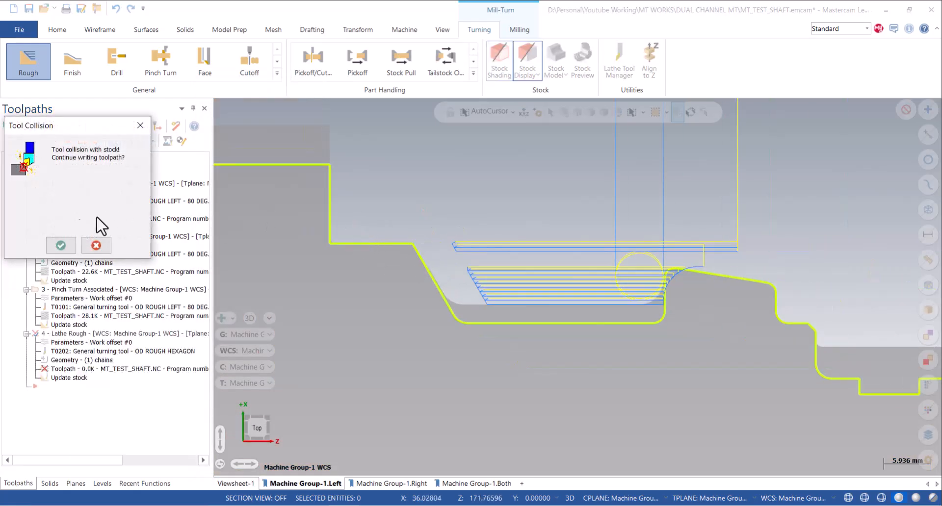
left_click(66, 244)
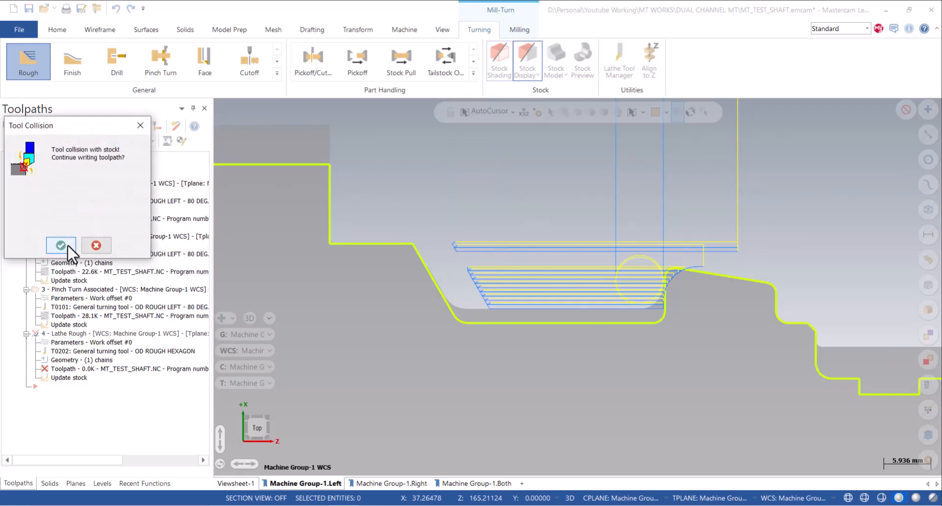
left_click(68, 248)
left_click(68, 248)
left_click(69, 249)
left_click(68, 249)
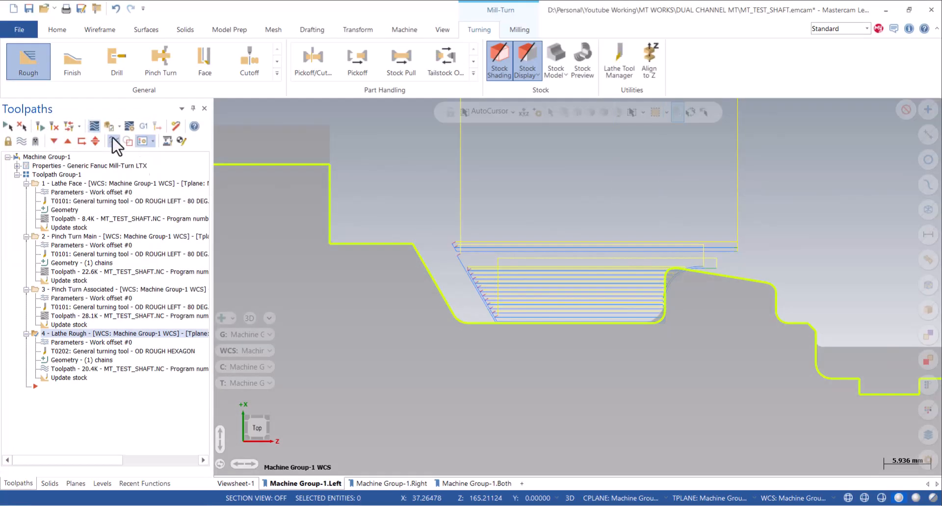
- Backplot the Lathe Rough operation to examine the round insert's motion and clearance inside the wide groove
left_click(94, 127)
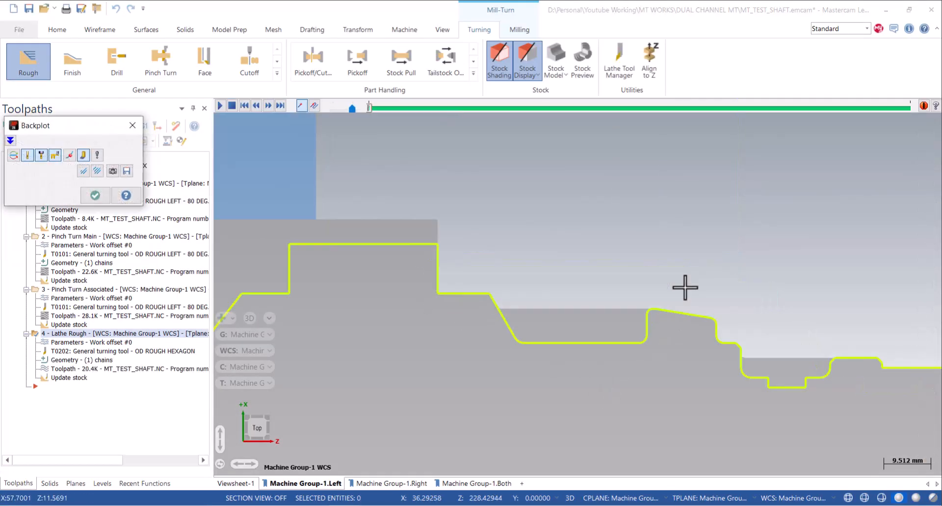
scroll(605, 342, "up", 4)
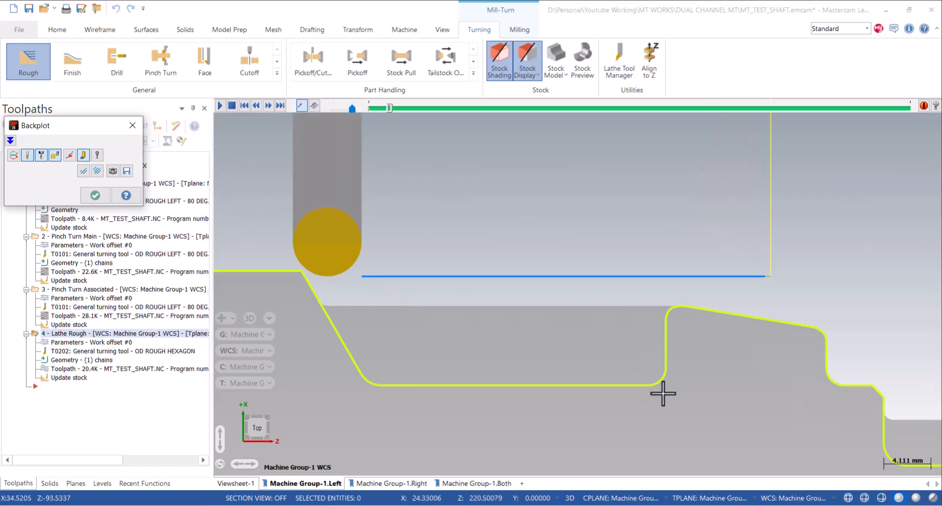
middle_click_drag(673, 312, 538, 353)
scroll(538, 352, "down", 6)
scroll(787, 307, "up", 2)
scroll(724, 307, "up", 2)
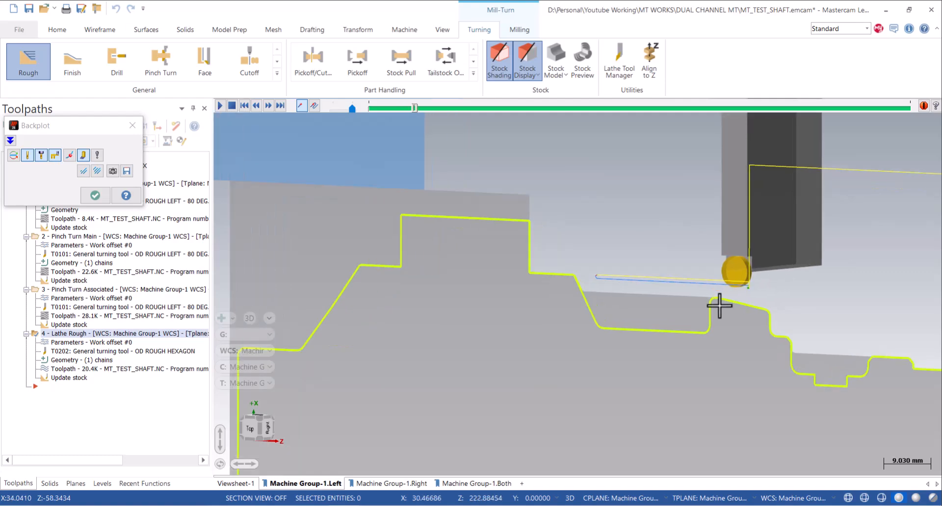
right_click(688, 232)
left_click(717, 301)
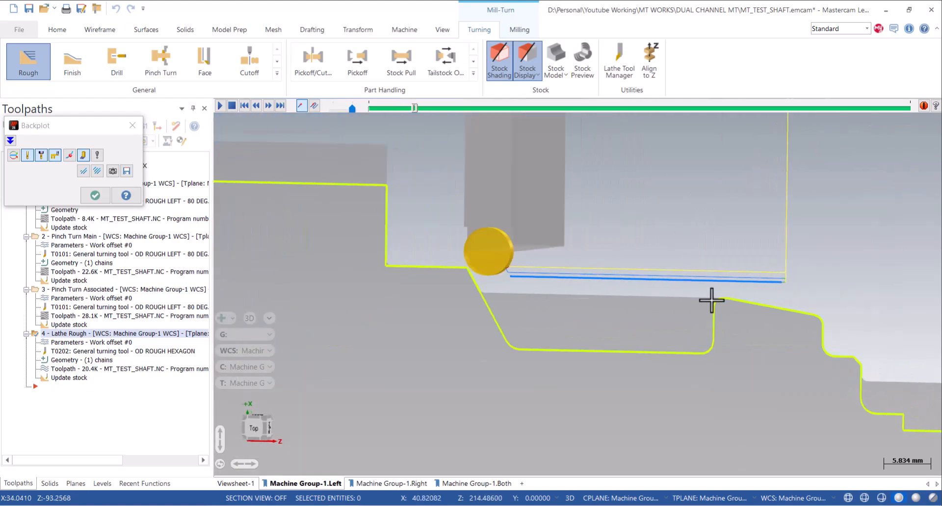
scroll(662, 317, "up", 2)
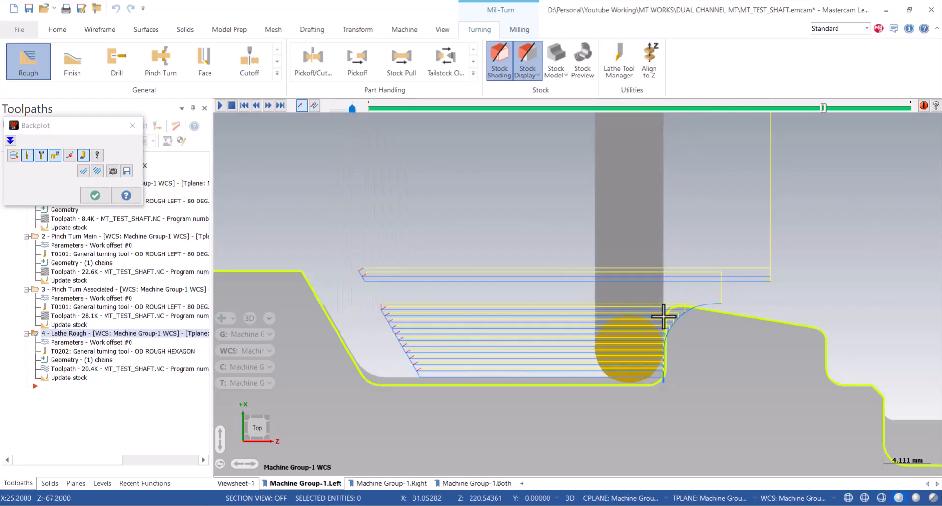
key("Escape")
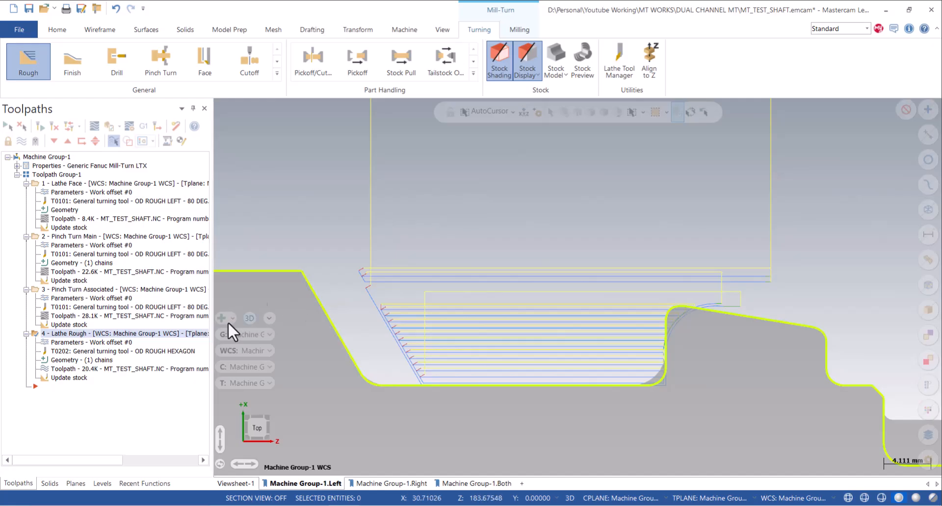
- Create a B-axis contour turning operation with a partial chain from the crest arc by the taper to the wide groove's sloped wall
scroll(420, 328, "down", 2)
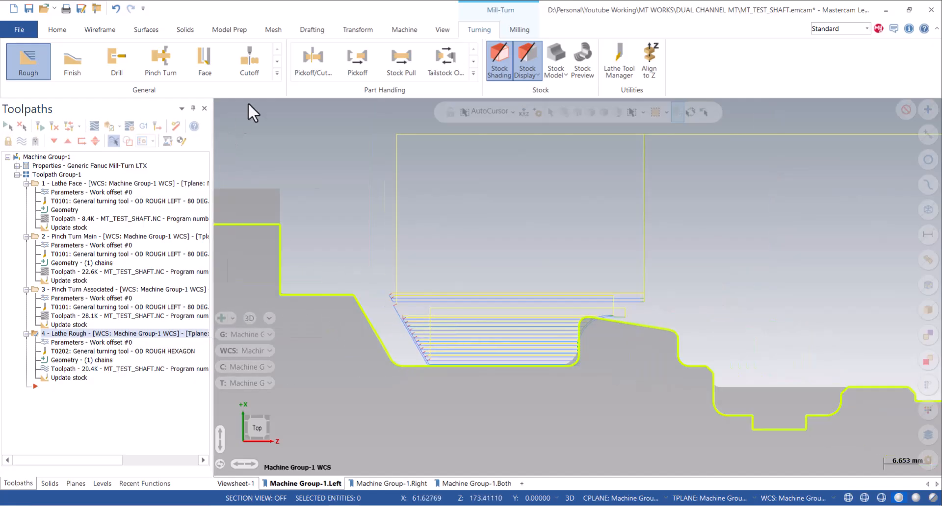
left_click(277, 73)
left_click(75, 156)
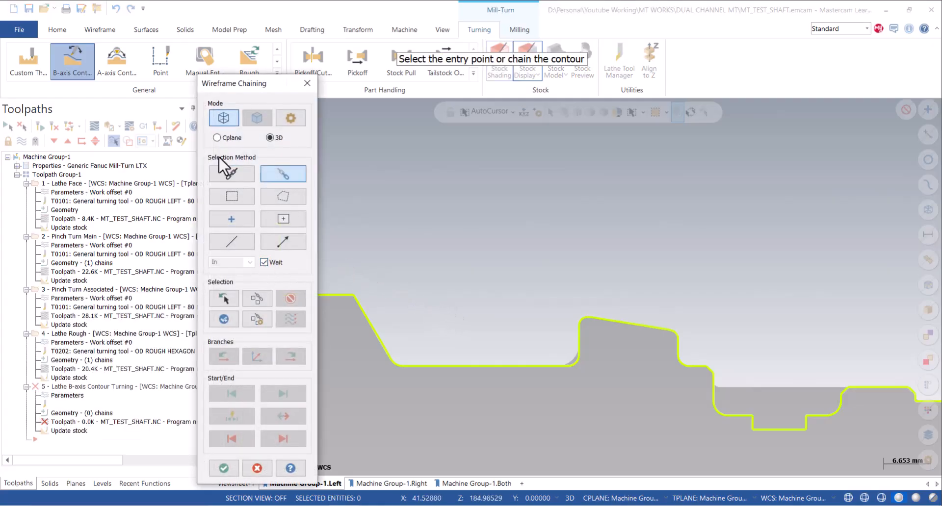
scroll(585, 345, "up", 1)
scroll(586, 307, "up", 3)
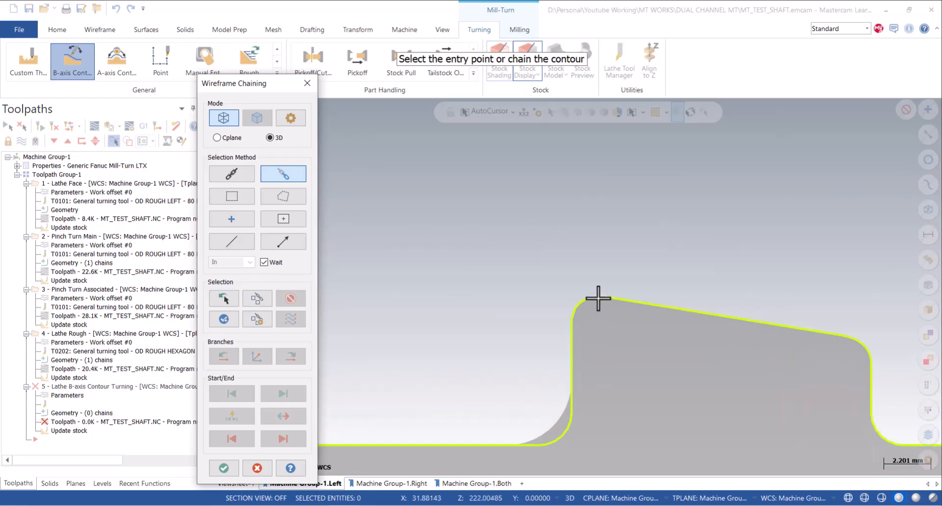
scroll(554, 259, "down", 3)
scroll(560, 262, "up", 5)
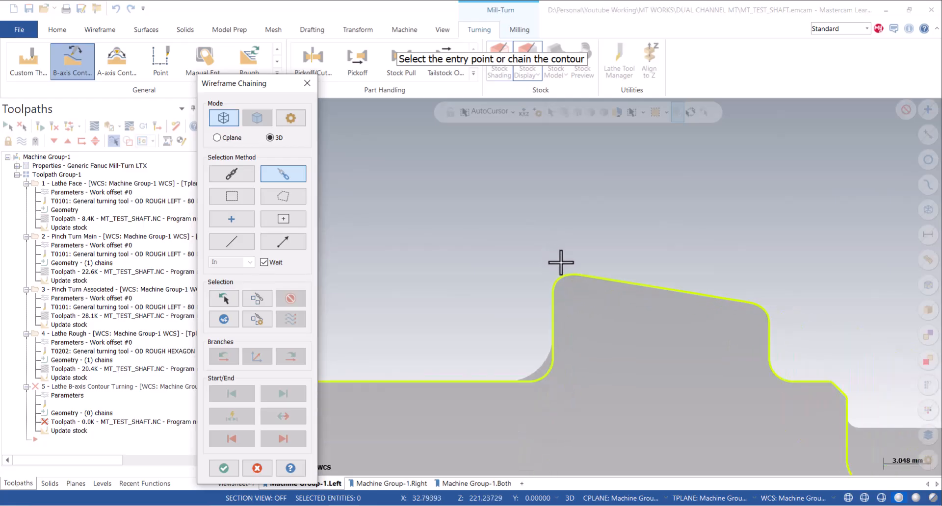
scroll(616, 277, "up", 6)
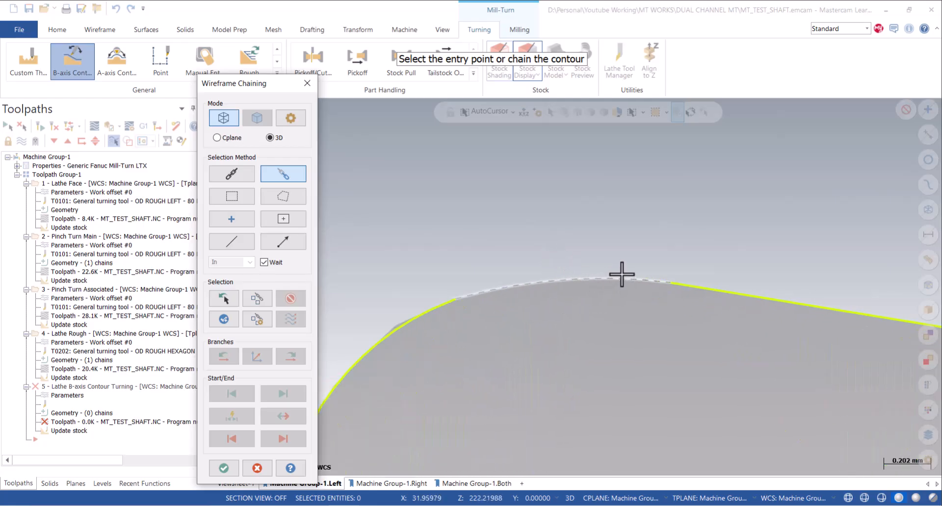
left_click(661, 286)
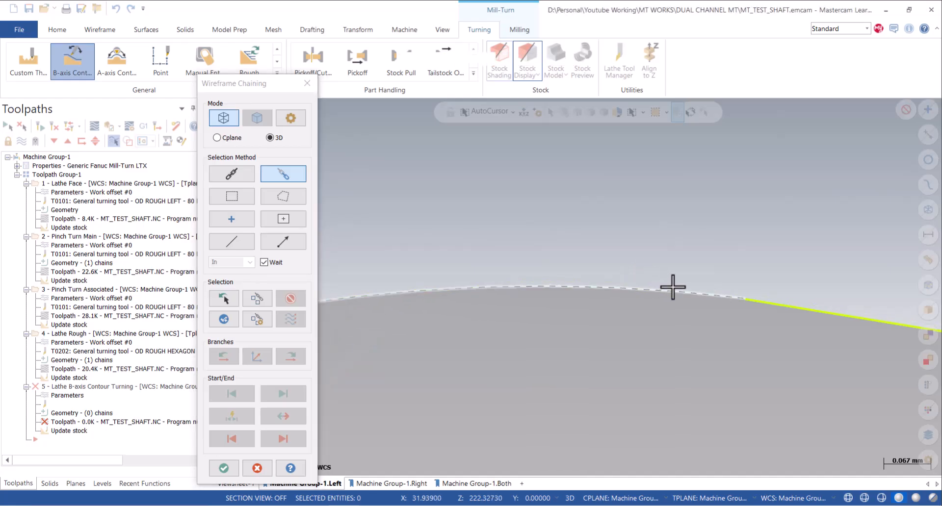
scroll(658, 274, "down", 6)
scroll(540, 253, "down", 6)
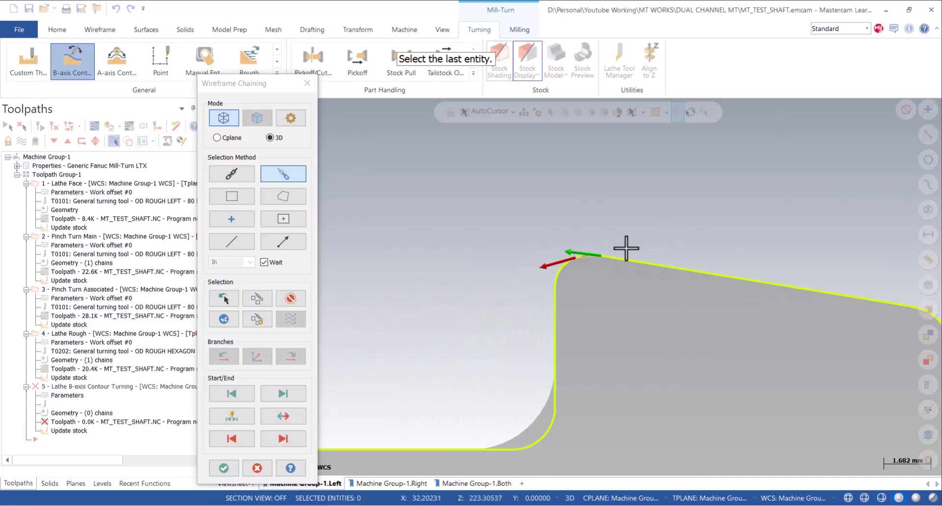
scroll(417, 258, "up", 2)
left_click(412, 257)
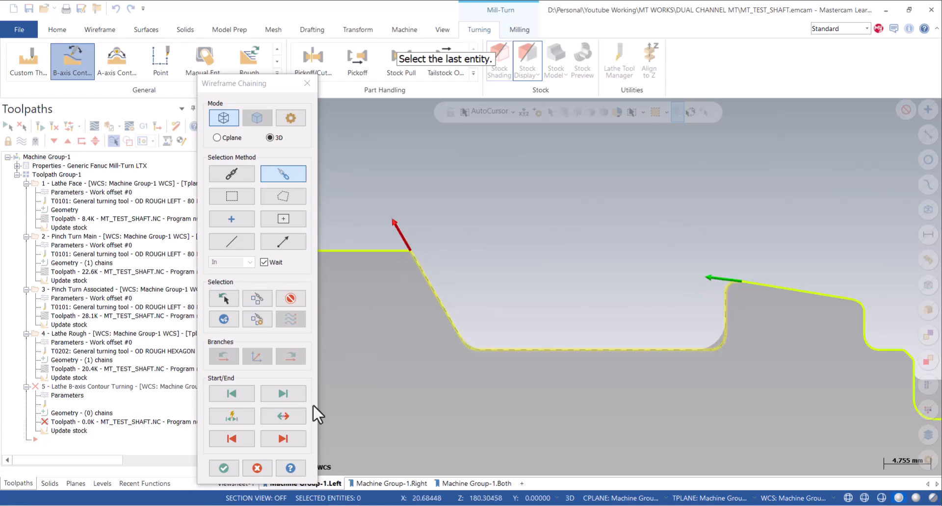
left_click(223, 468)
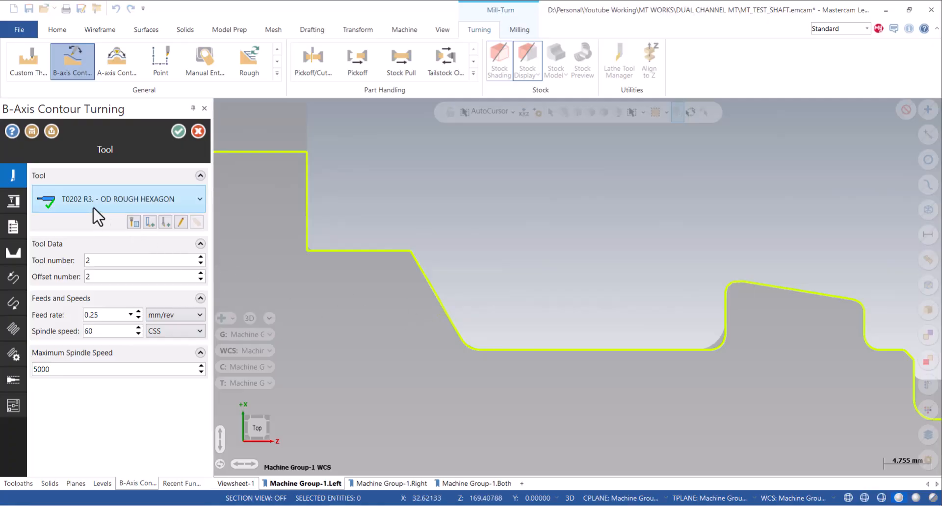
- Set the B-axis contour operation's spindle speed to 120 in RPM mode
left_click(11, 200)
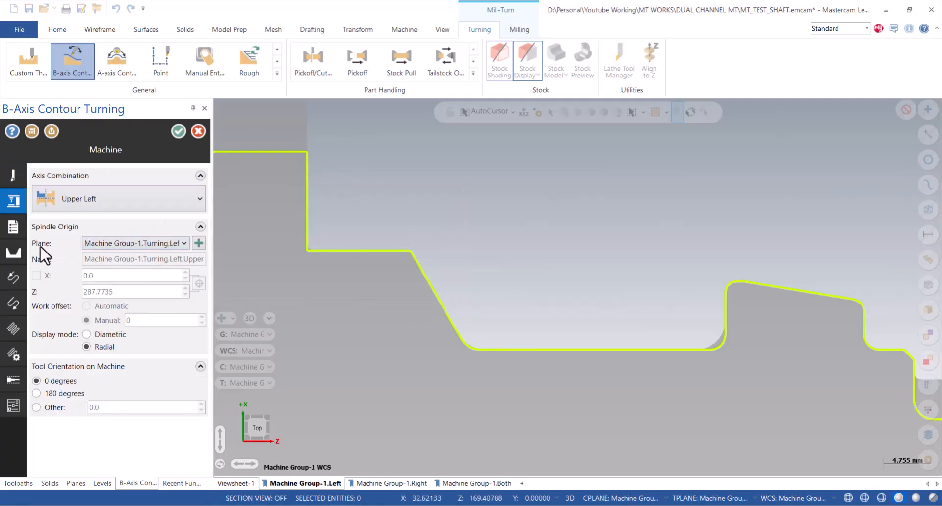
left_click(14, 175)
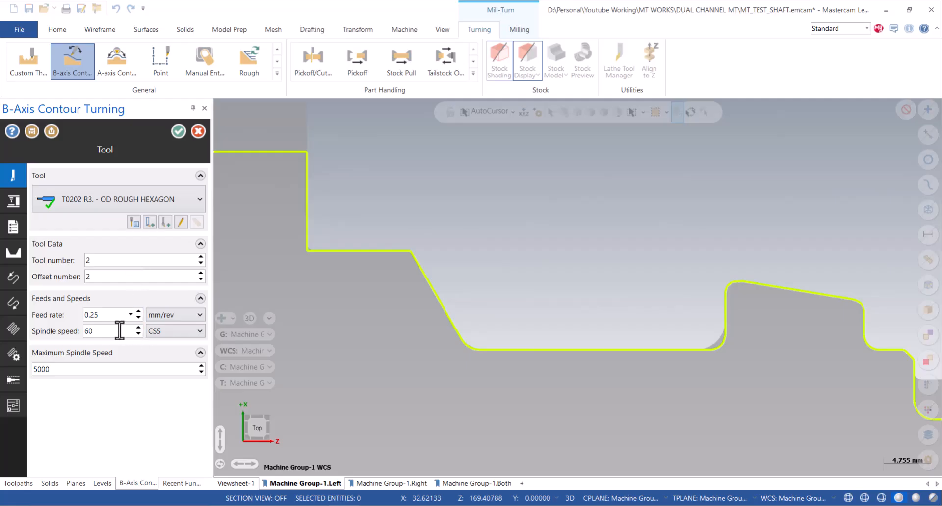
left_click(158, 332)
left_click(156, 345)
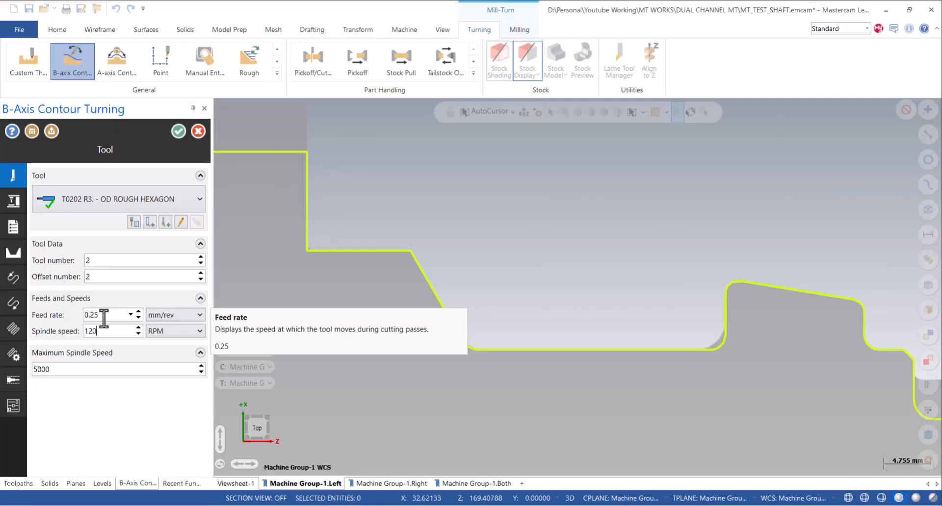
- Set the B-axis contour's approach reference point to X 60.59867, Z -37.50713 in open space beyond the stock, and copy it to the retract point
left_click(13, 201)
left_click(14, 227)
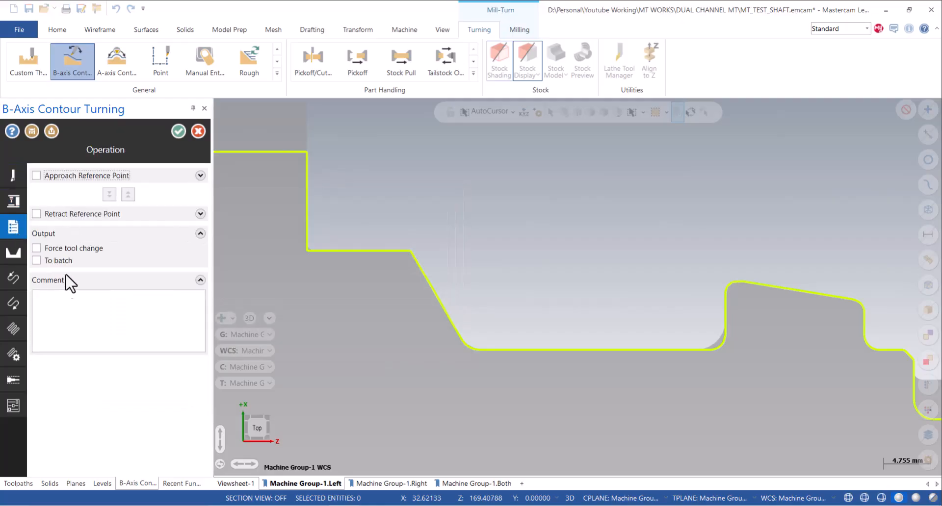
left_click(63, 176)
left_click(183, 229)
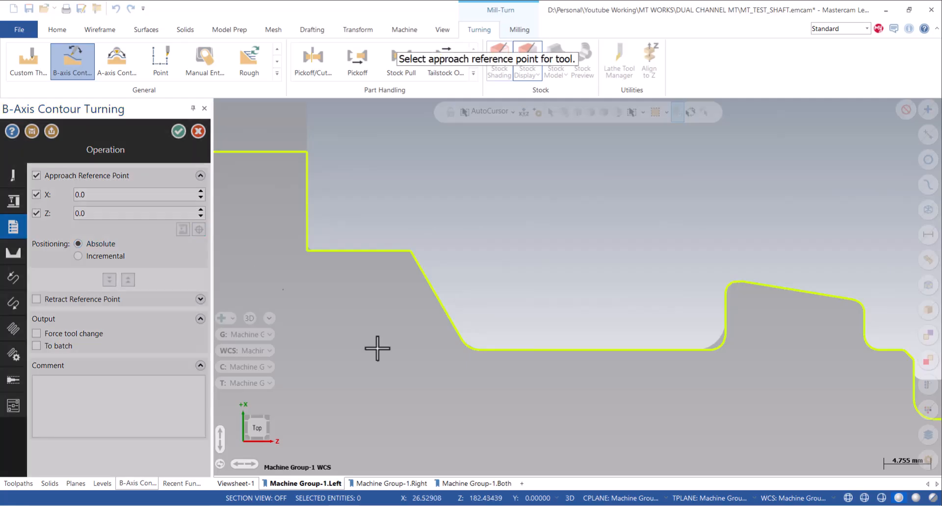
scroll(492, 389, "down", 4)
left_click(675, 246)
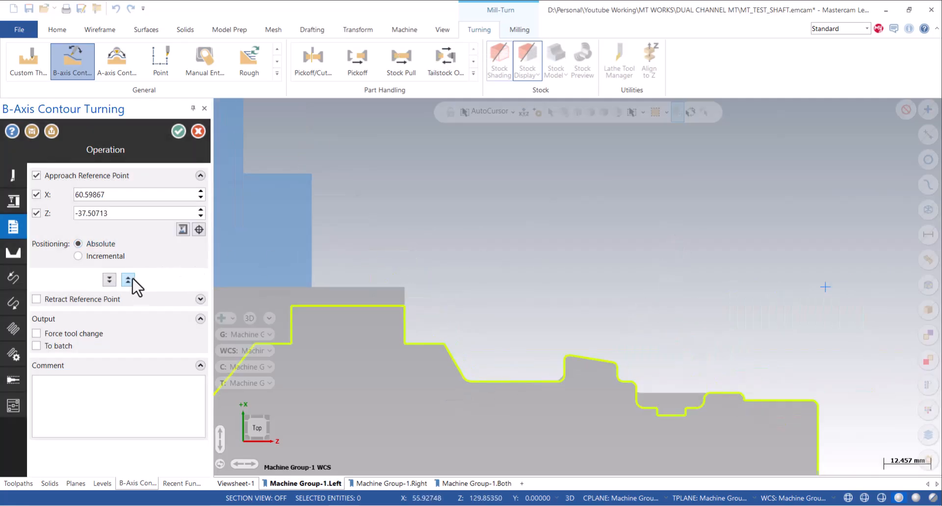
left_click(110, 280)
- Aim the lead-in entry vector downward, review the lead-out and motion control settings, and accept the B-axis contour operation, dismissing its warnings
left_click(14, 252)
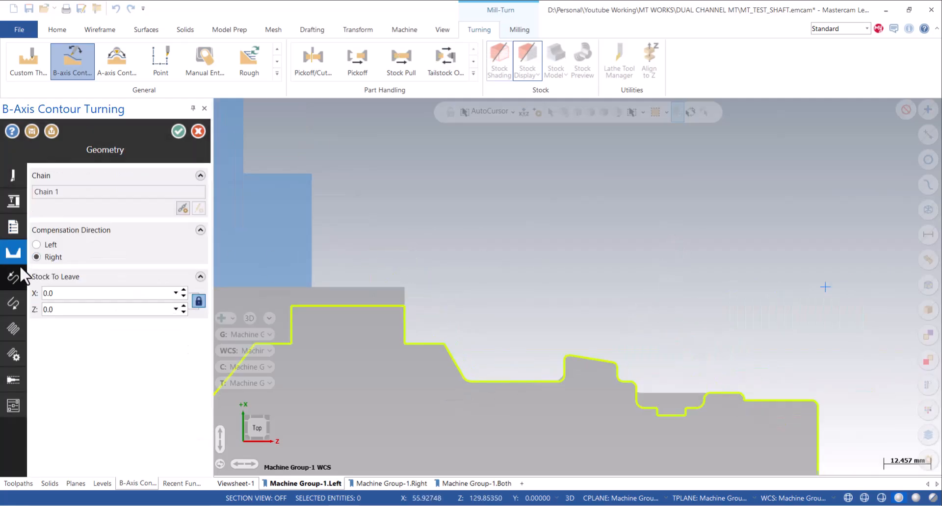
left_click(13, 278)
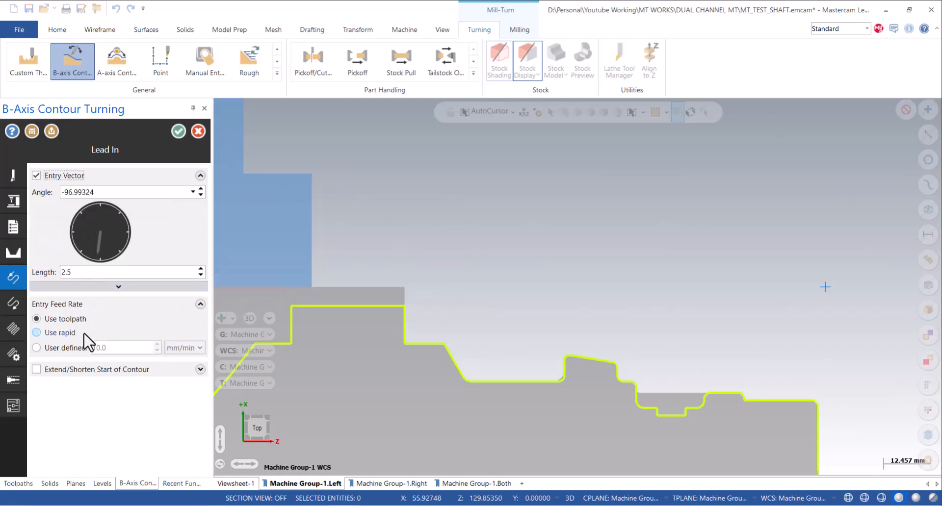
left_click(98, 265)
left_click(13, 303)
left_click(14, 328)
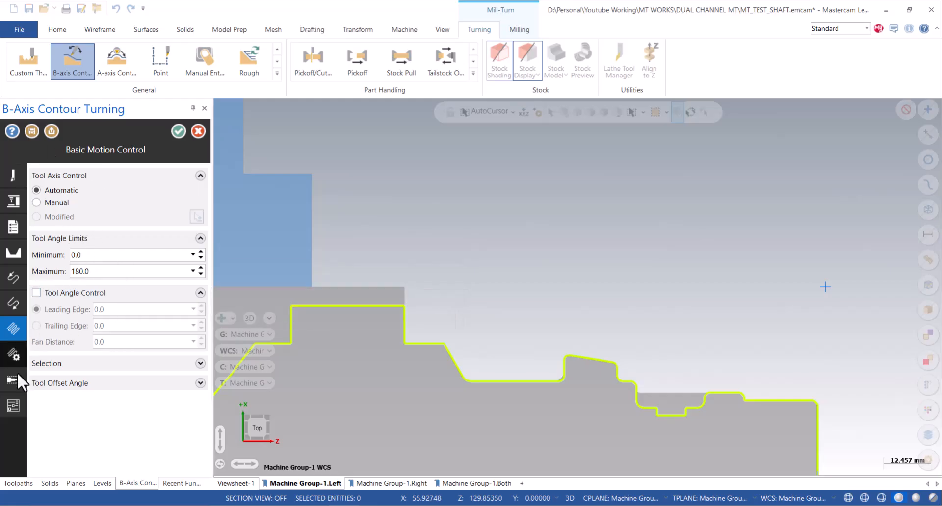
left_click(13, 353)
left_click(176, 132)
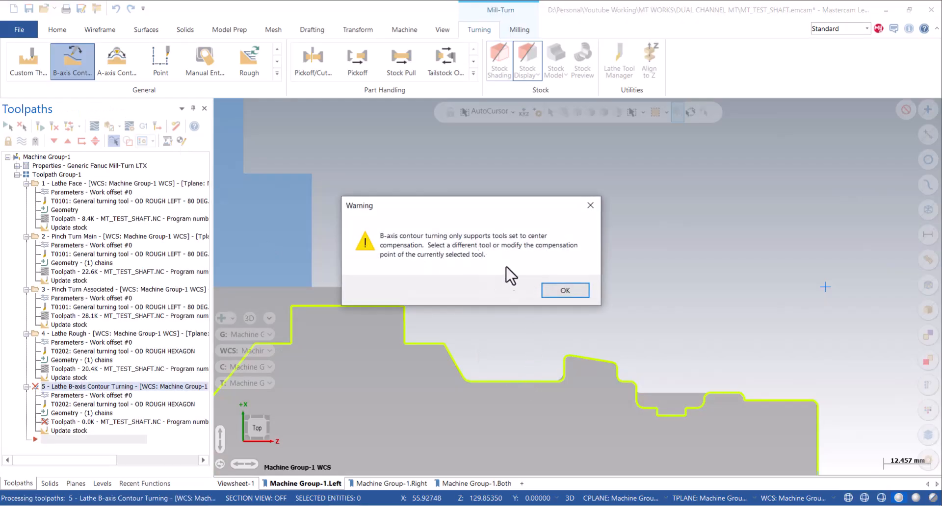
left_click(555, 294)
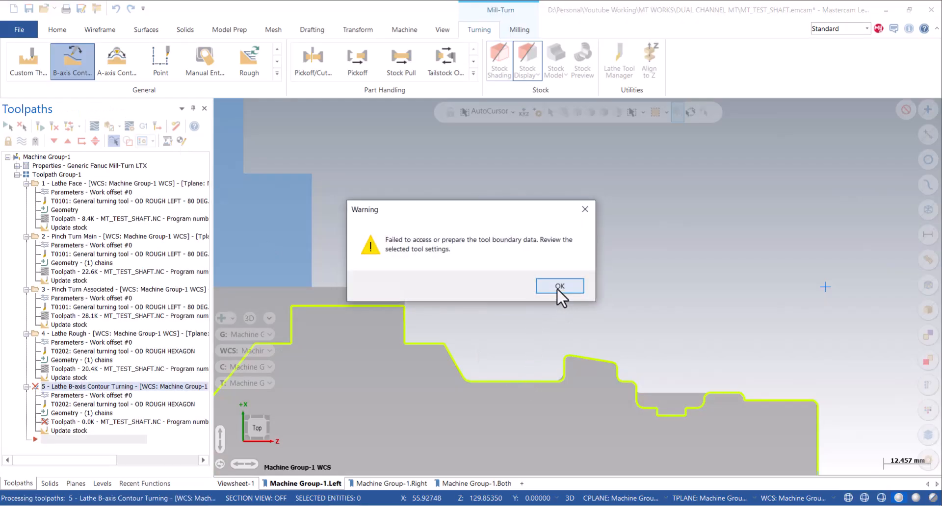
left_click(557, 287)
left_click(532, 299)
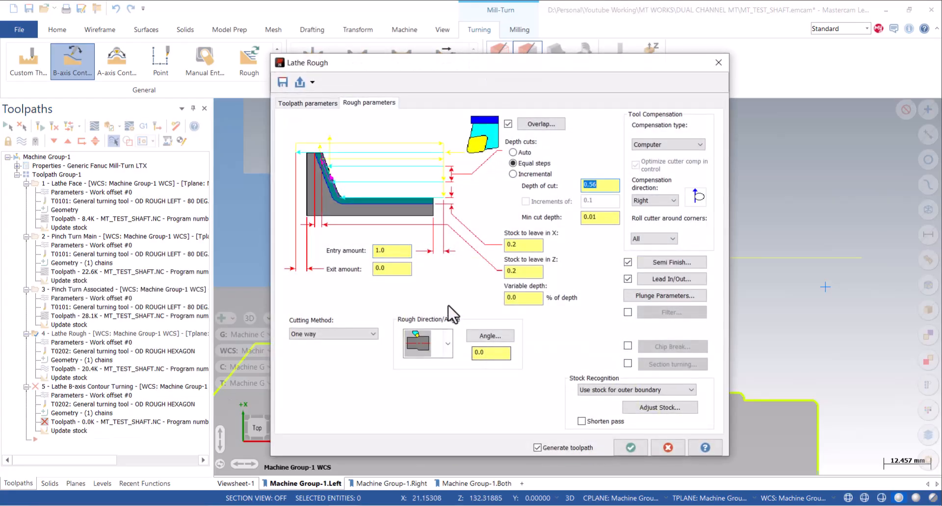
- Disable Semi Finish in the Lathe Rough operation and set T0202's compensation to the insert's bottom-center point, updating the operations that use it
left_click(628, 262)
left_click(323, 104)
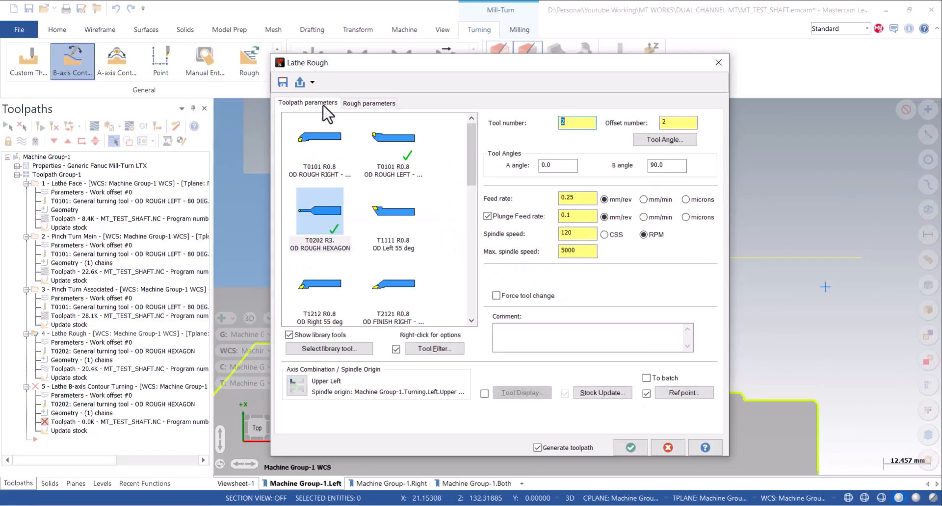
double_click(320, 223)
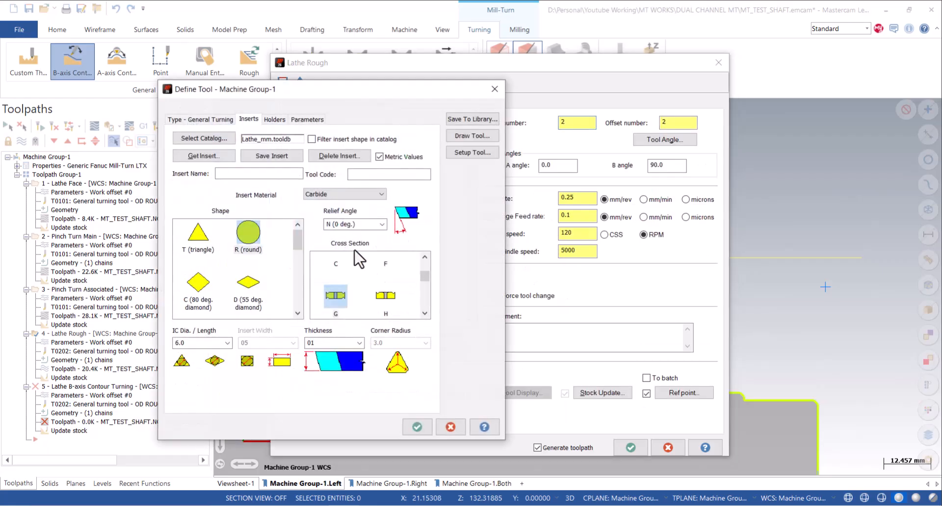
left_click(306, 120)
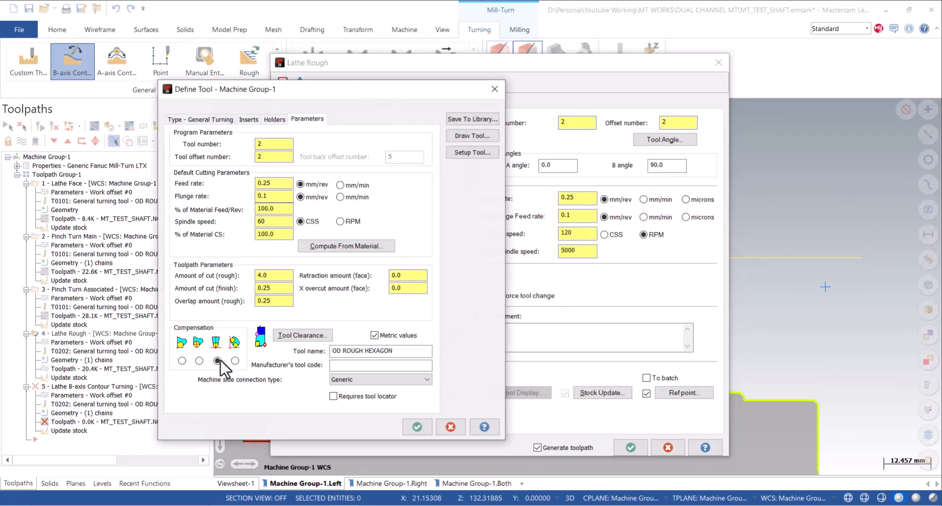
left_click(417, 427)
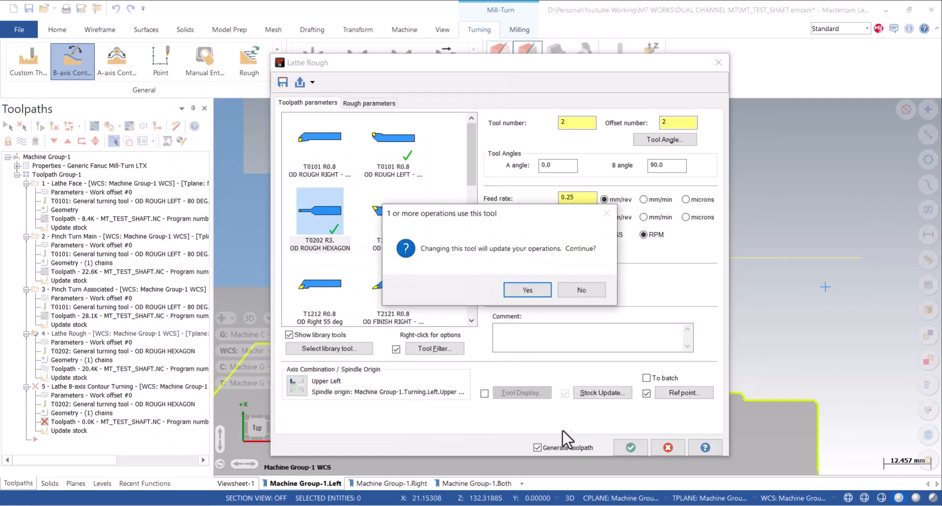
left_click(522, 291)
left_click(628, 448)
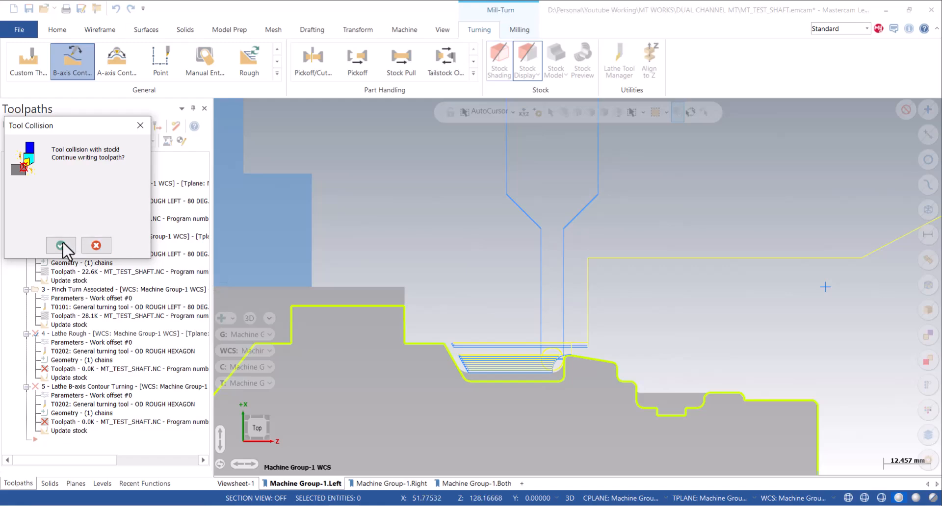
- Try to regenerate the Lathe Rough toolpath, accepting the first tool collision warning and stopping at the next one
left_click(61, 245)
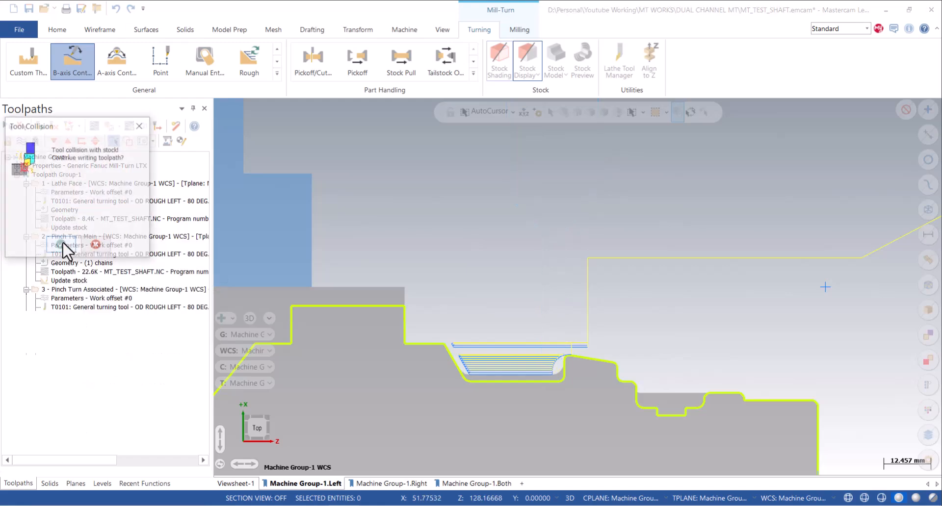
left_click(96, 245)
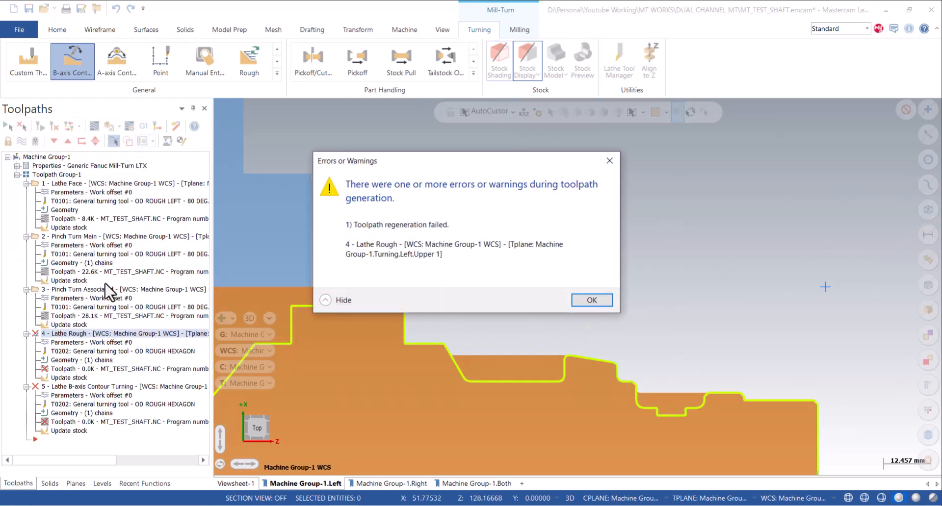
left_click(601, 300)
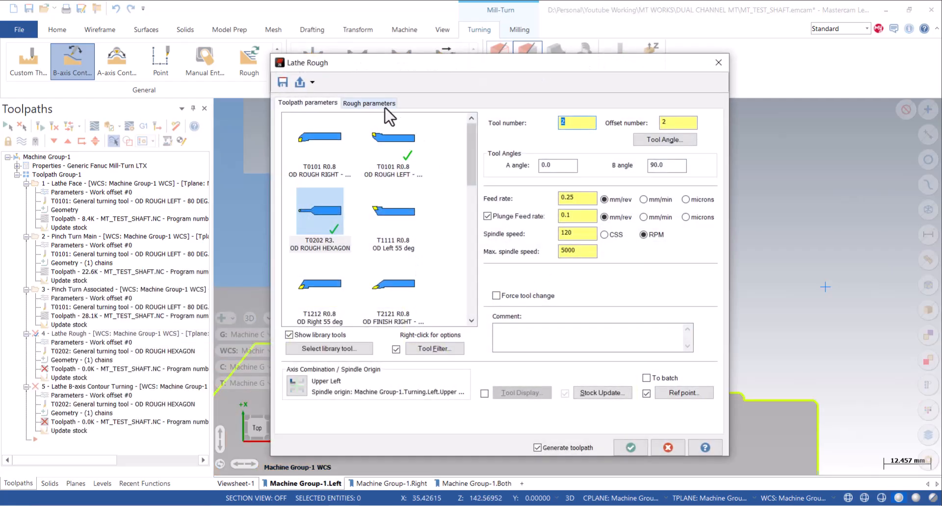
- Replace the Lathe Rough lead-in's automatic entry vector with a fixed one at -45 degrees and length 3, and regenerate the toolpath
left_click(390, 105)
left_click(664, 279)
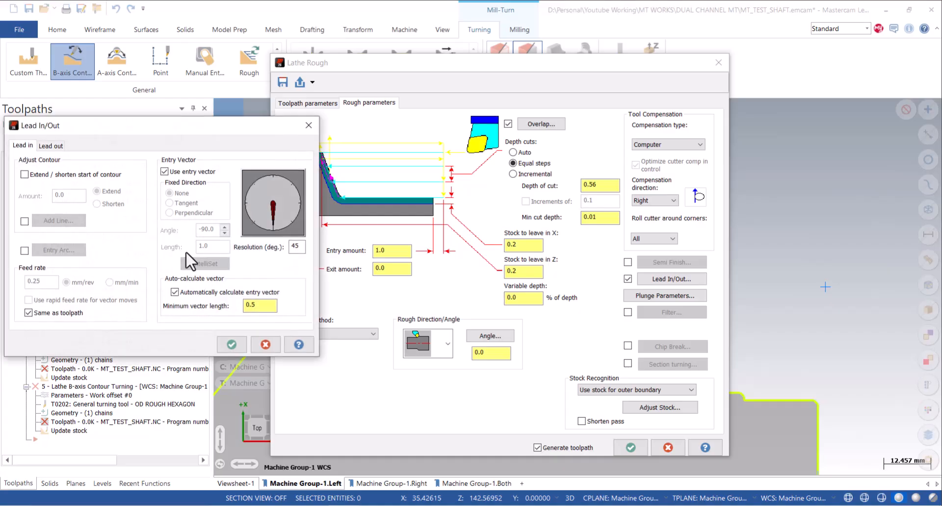
left_click(174, 292)
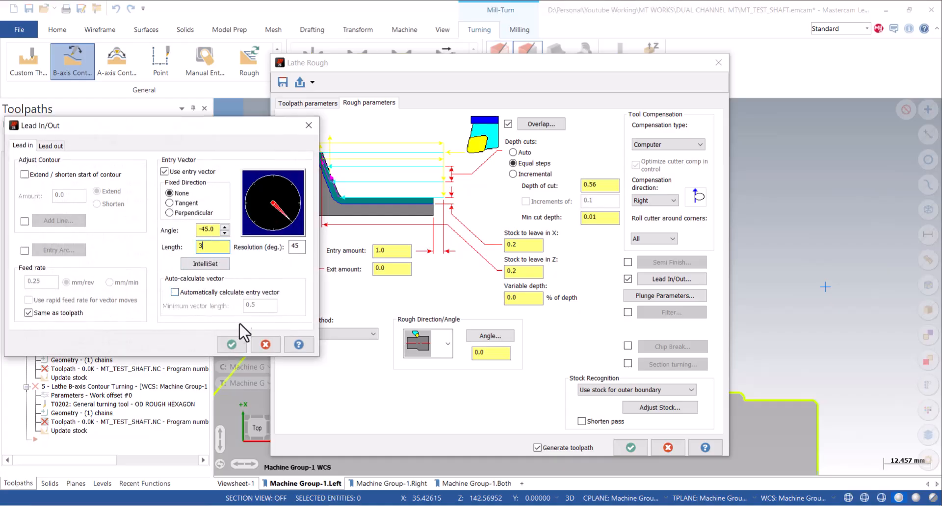
left_click(231, 344)
left_click(630, 447)
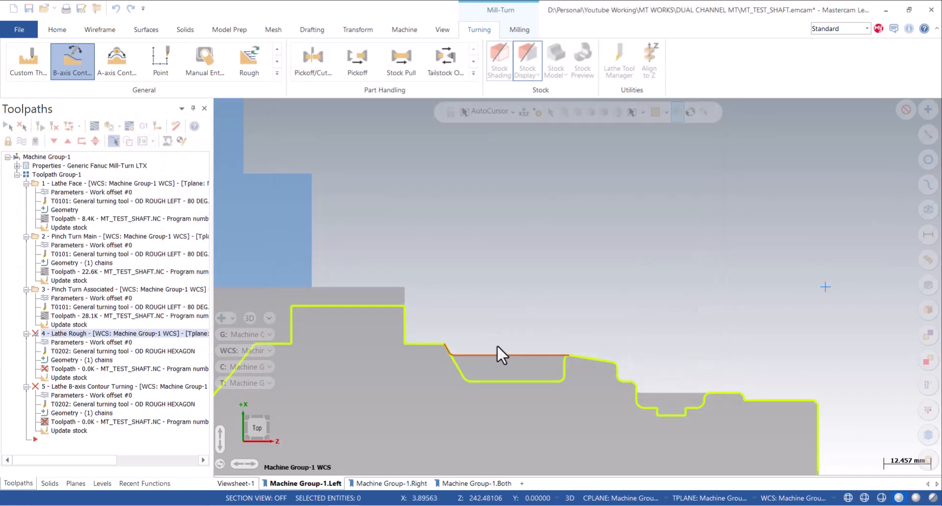
- Backplot the regenerated Lathe Rough operation to check the angled lead-in moves inside the wide groove
scroll(502, 393, "up", 5)
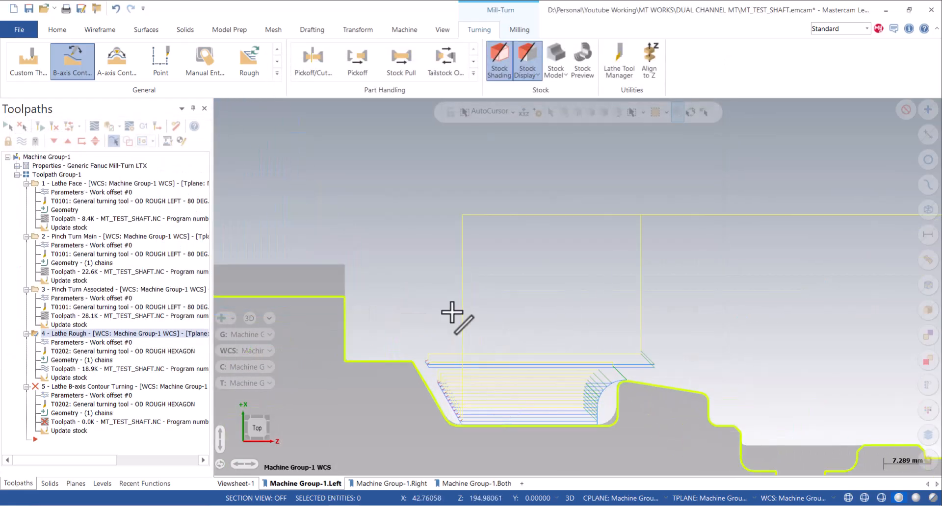
left_click(94, 127)
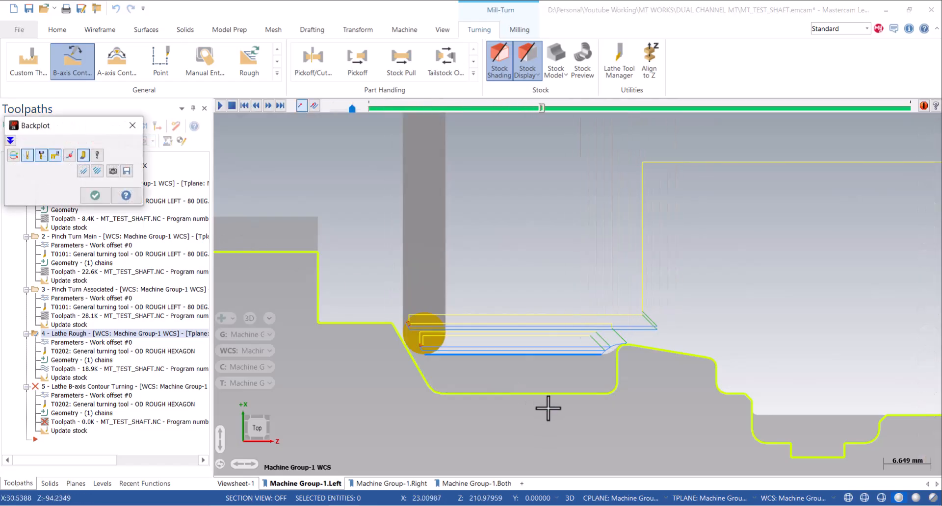
key("Escape")
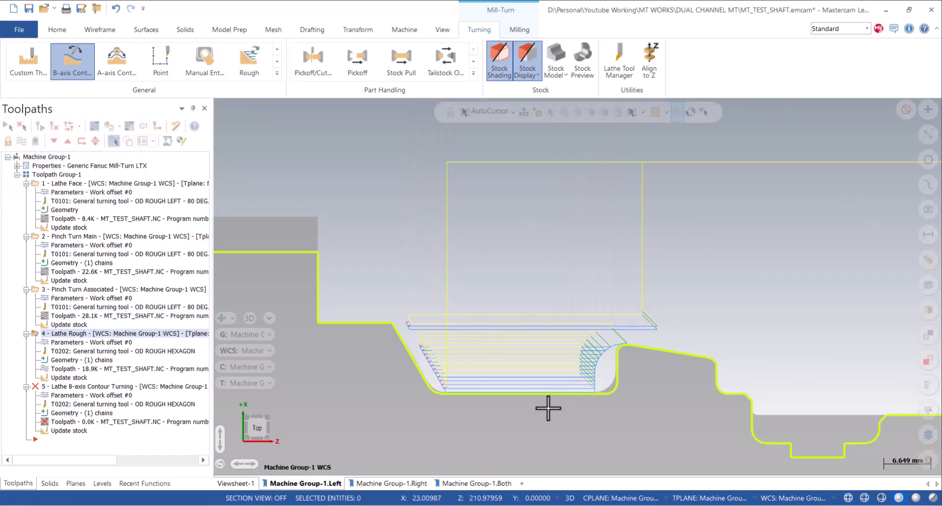
- Try to generate the B-axis contour turning toolpath with the T0202 OD ROUGH HEXAGON tool as currently defined
left_click(75, 388)
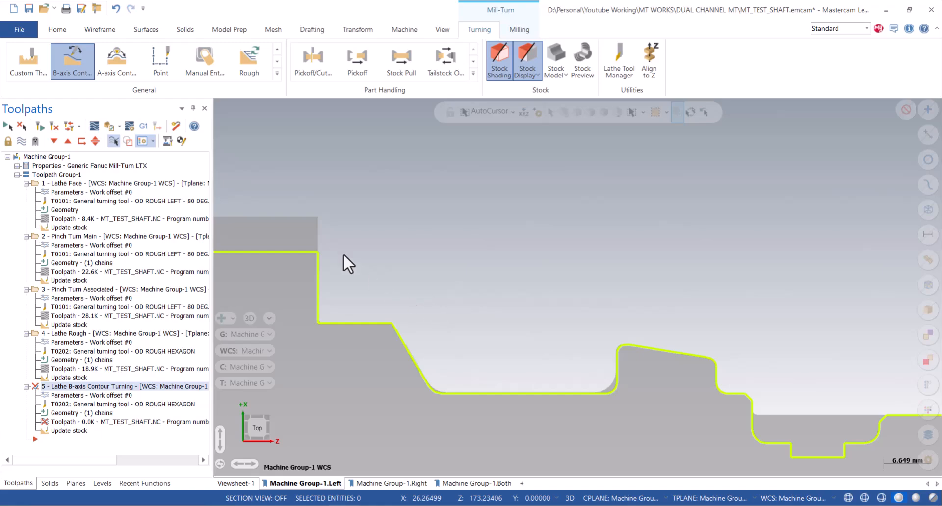
left_click(9, 175)
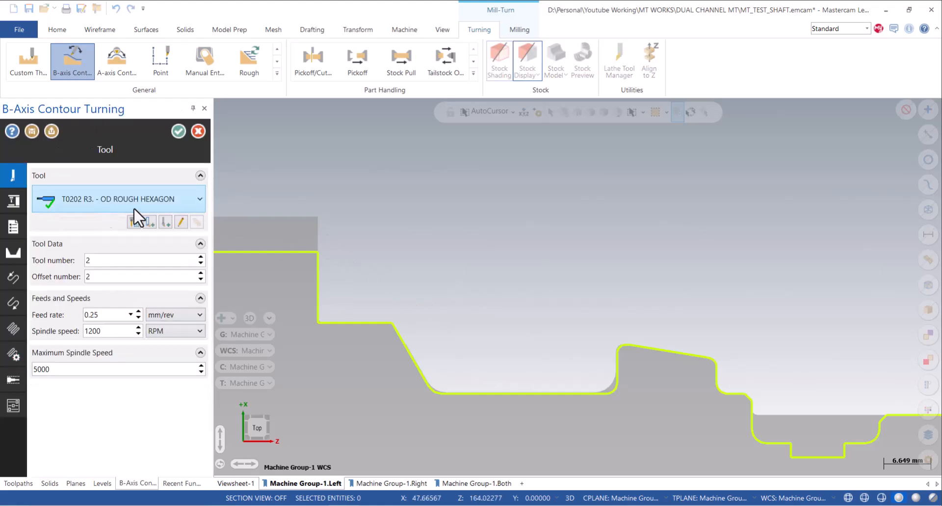
left_click(177, 132)
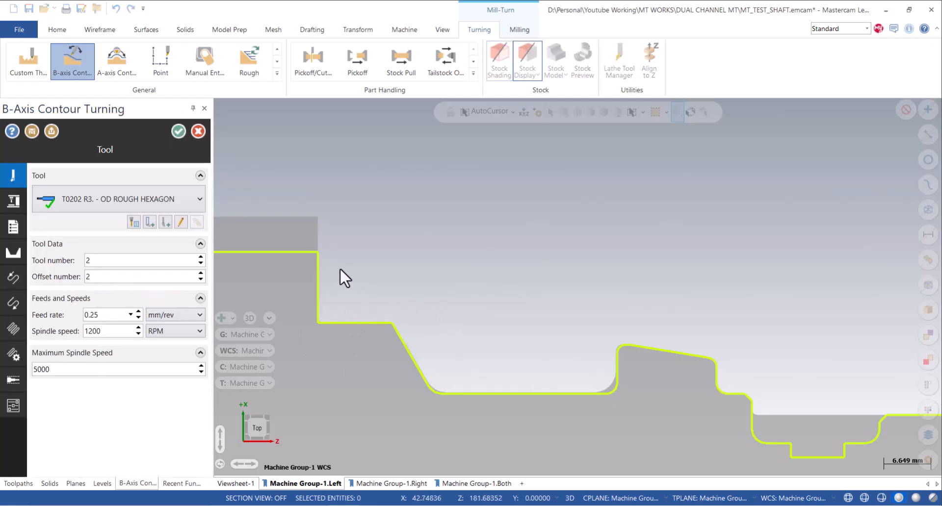
- Change the T0202 tool's compensation point to the insert center from the B-axis contour operation, updating all operations that use it
left_click(88, 204)
left_click(88, 203)
left_click(181, 222)
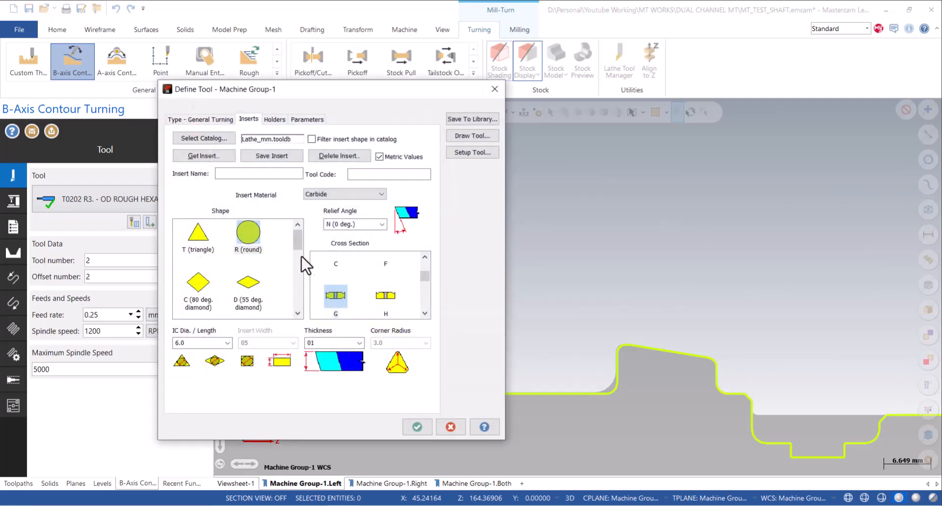
left_click(307, 119)
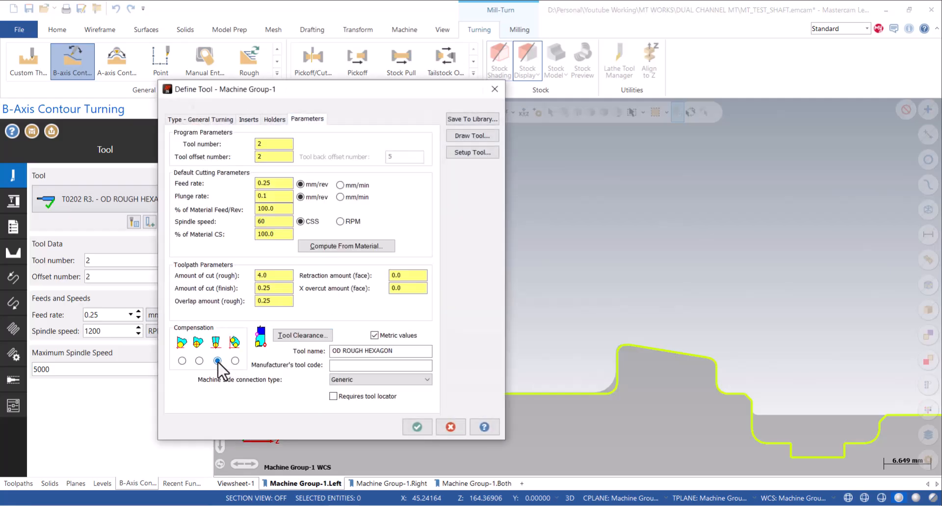
left_click(416, 428)
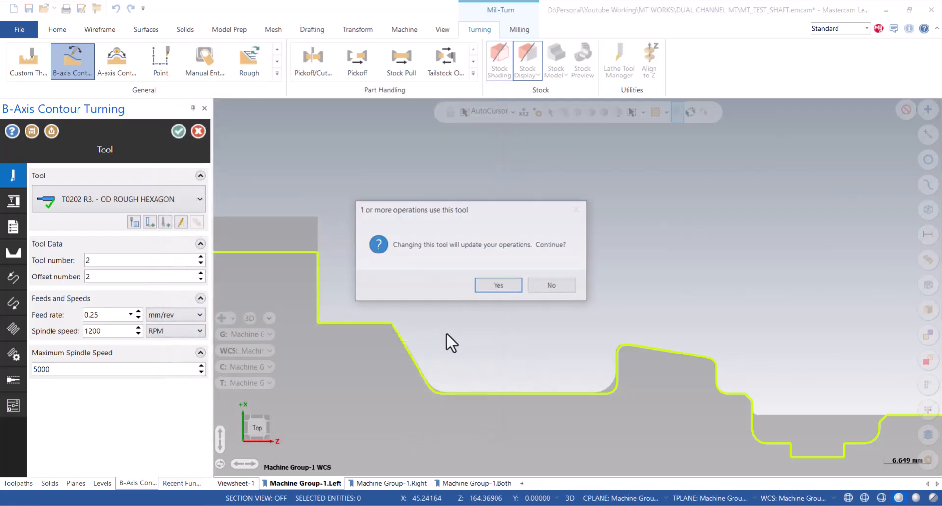
left_click(488, 285)
- Accept the B-axis contour settings and regenerate the Lathe Rough and B-axis contour turning toolpaths with the updated tool
left_click(178, 131)
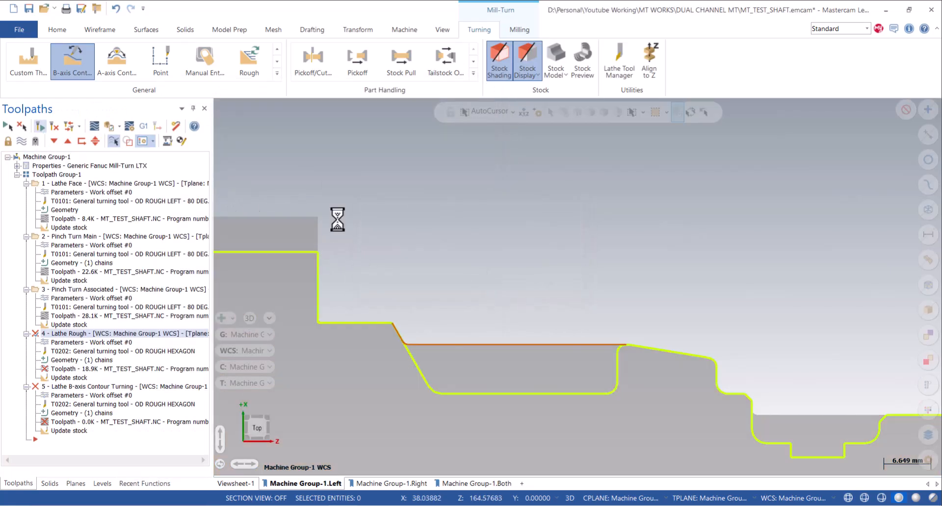
left_click(70, 387)
left_click(39, 126)
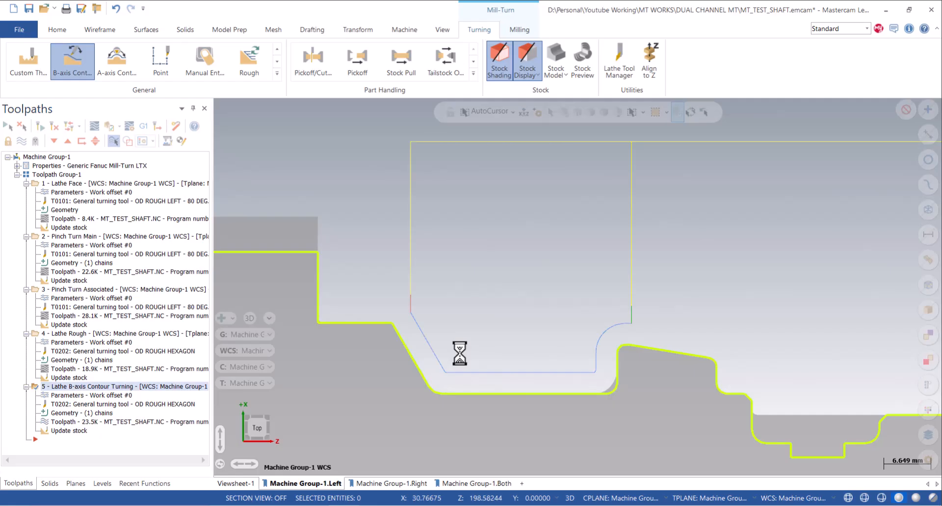
- Backplot the B-axis contour turning operation to examine the tool's tilt and clearance along the wide groove
scroll(449, 350, "down", 2)
left_click(95, 126)
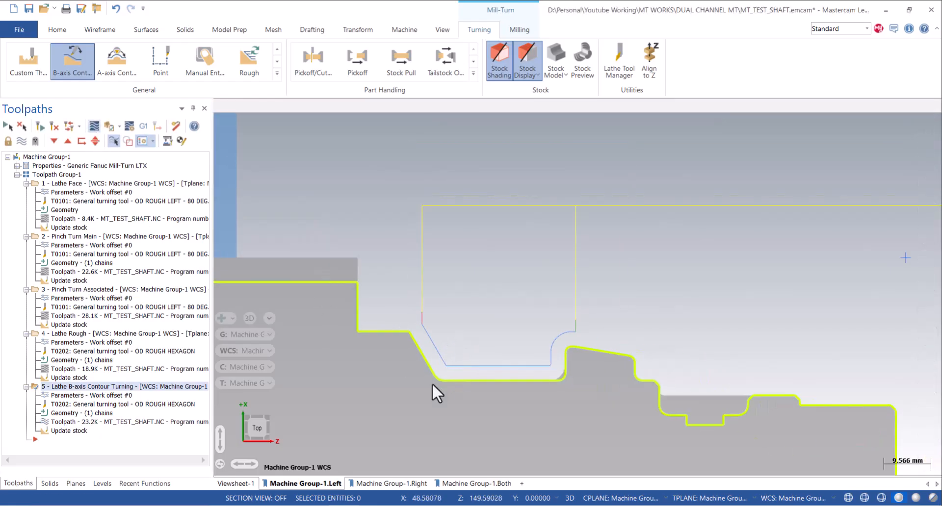
scroll(451, 420, "down", 4)
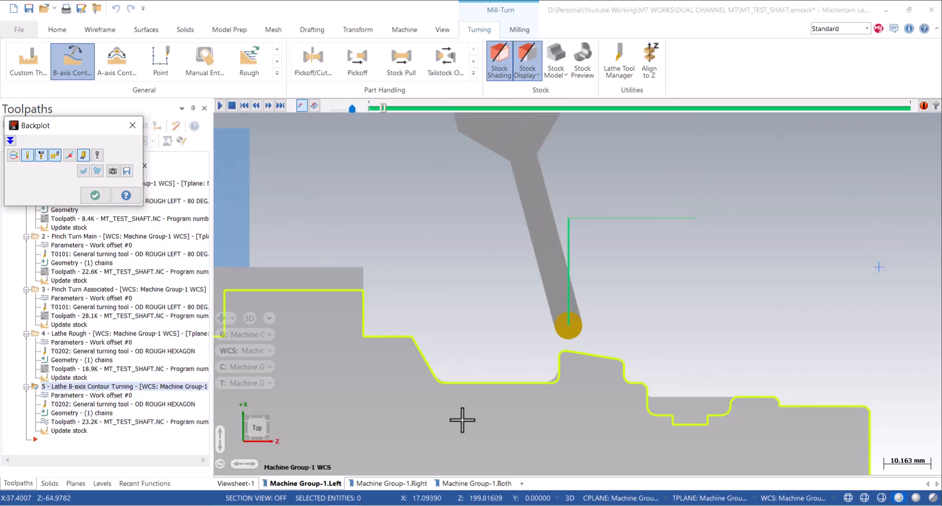
scroll(509, 411, "up", 2)
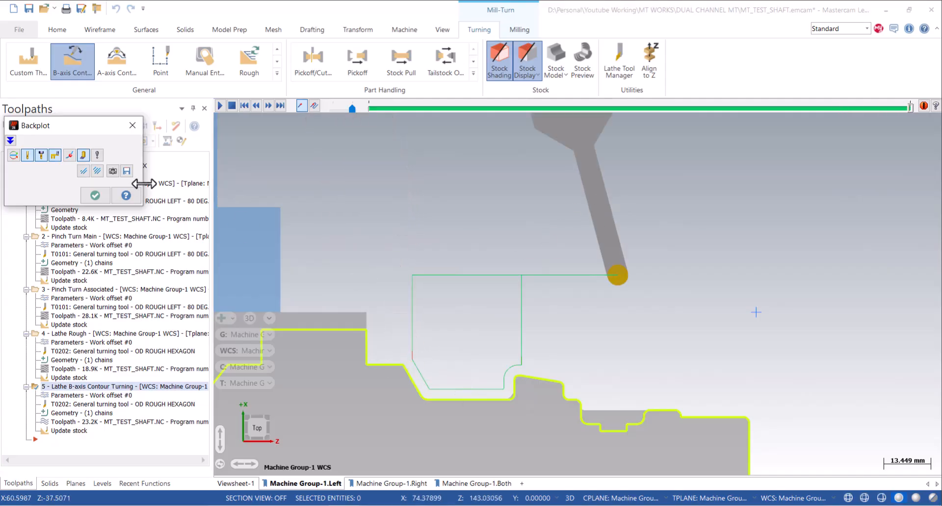
left_click(133, 125)
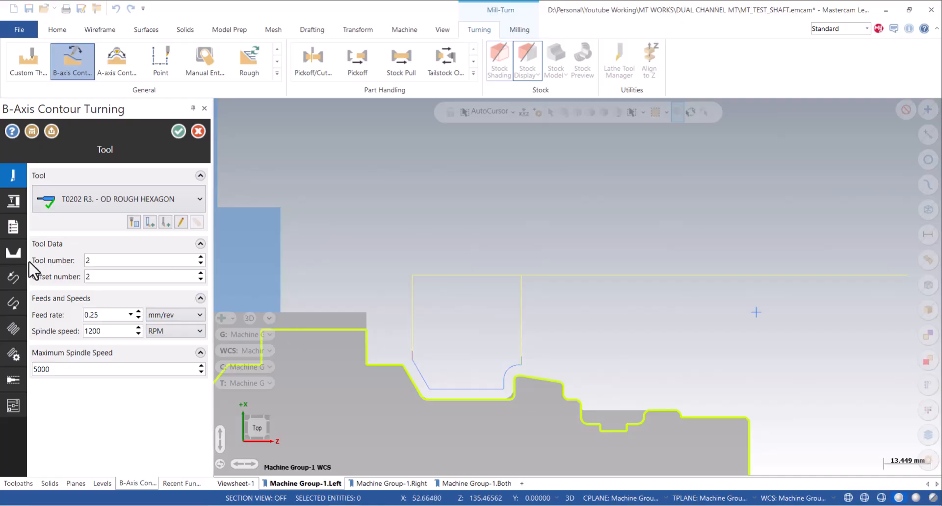
- Switch the B-axis contour's tool axis control to Modified and tilt the vector atop the groove's sloped wall inward over the groove
left_click(15, 277)
left_click(14, 302)
left_click(14, 328)
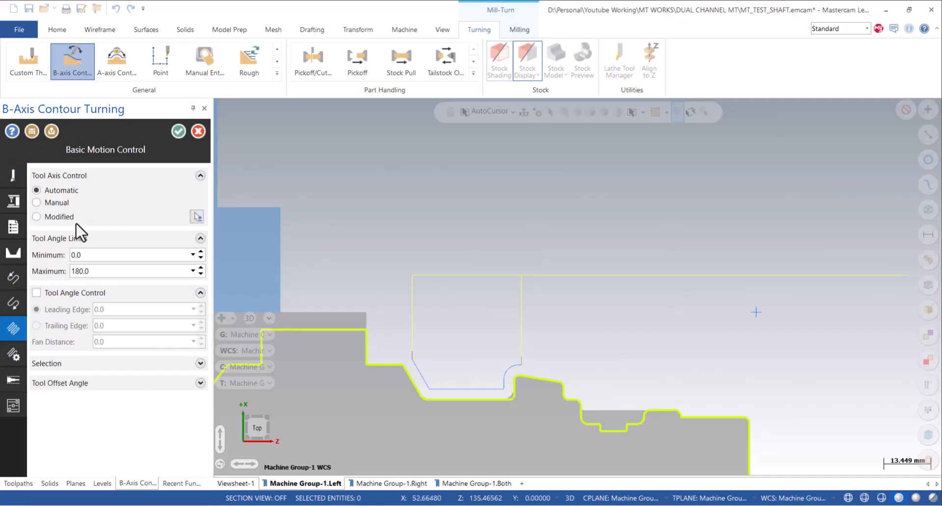
left_click(197, 216)
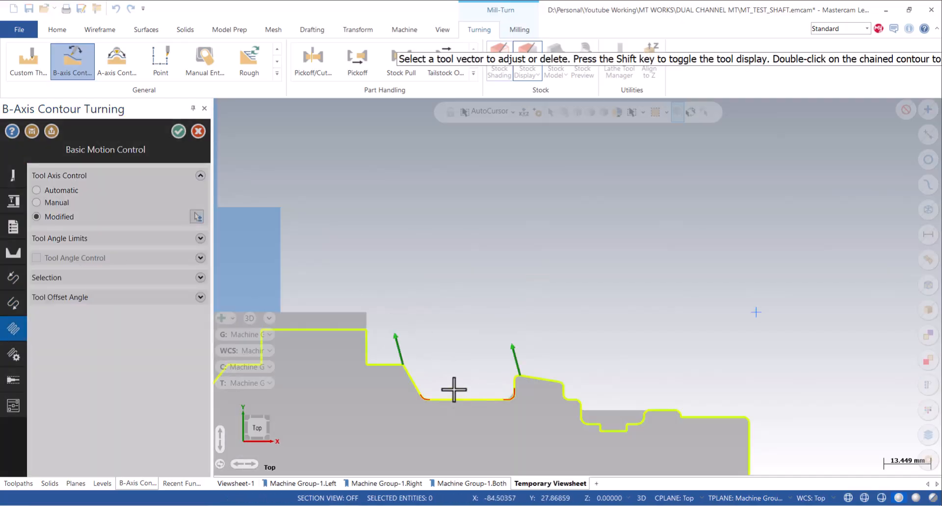
left_click(346, 309)
left_click(338, 300)
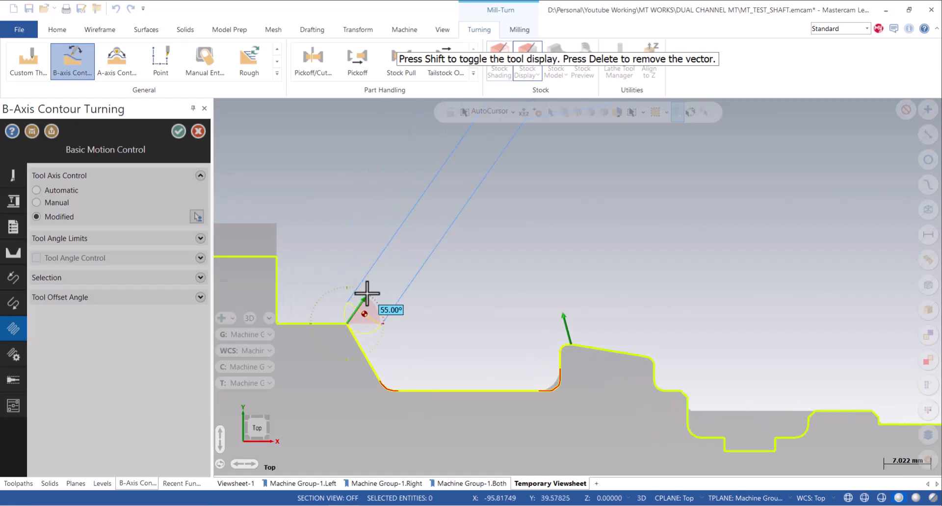
left_click(358, 292)
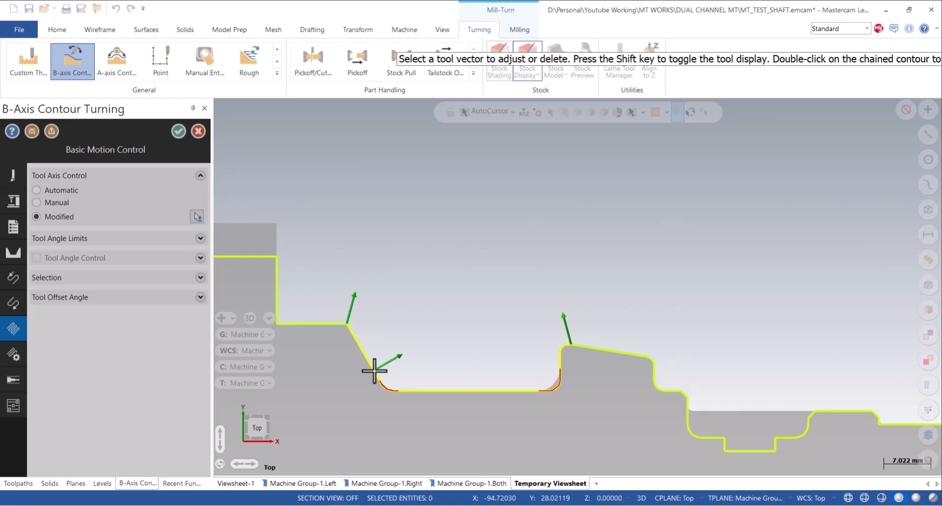
- Add tool vectors leaning inward at the foot of the sloped wall and on the straight wall, one vertical on the floor, and accept the operation
left_click(402, 360)
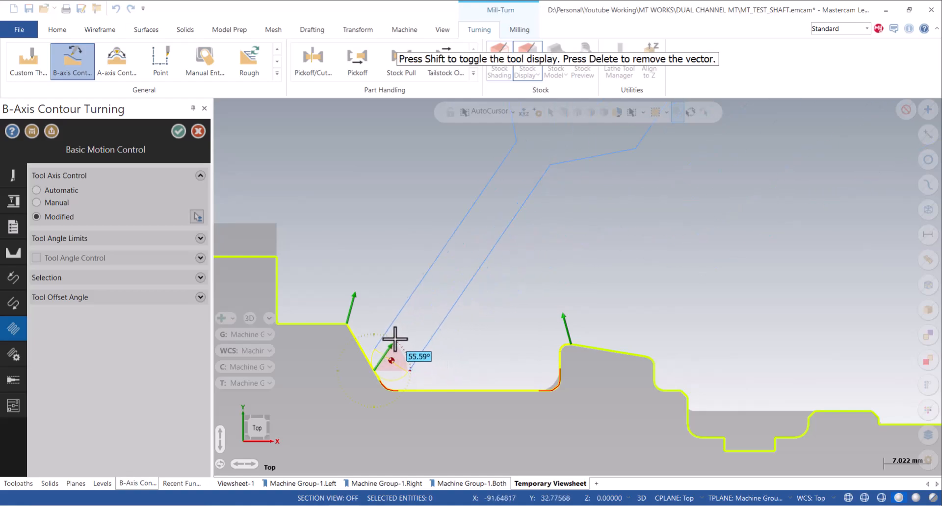
left_click(381, 333)
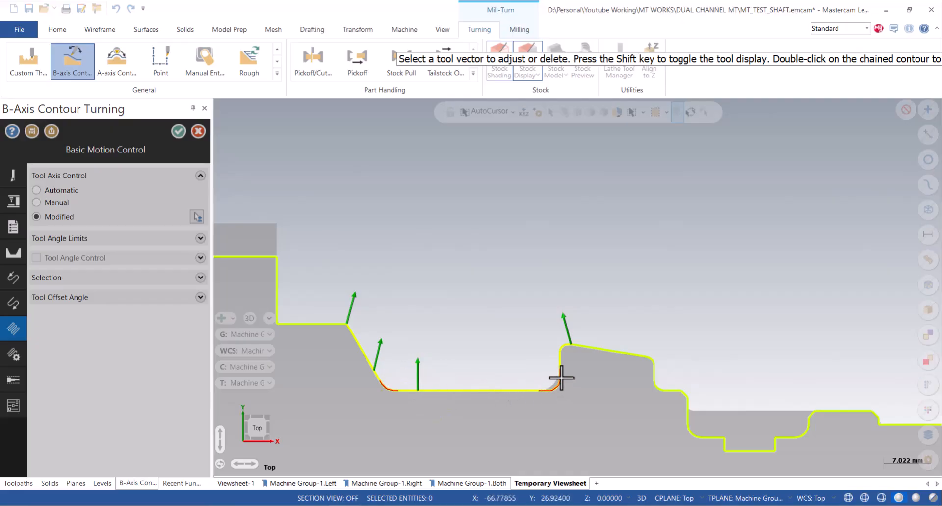
left_click(542, 365)
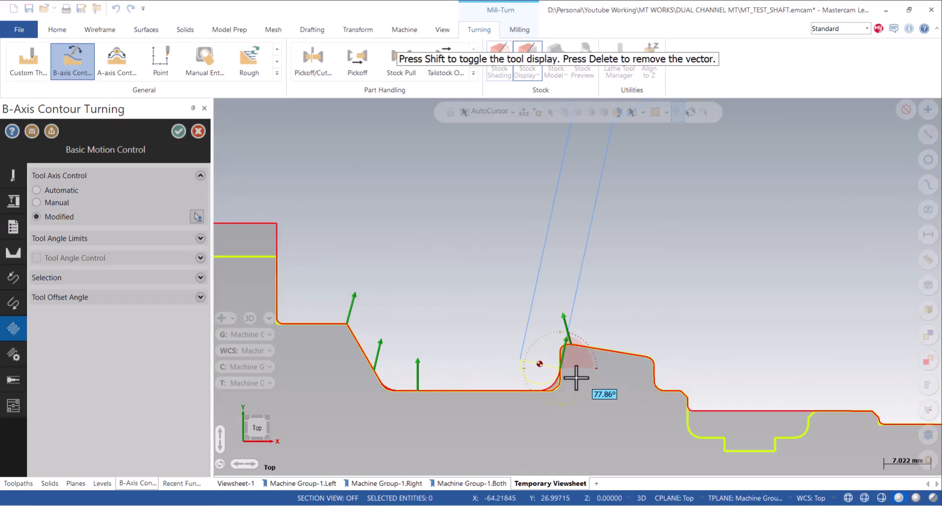
key("shift")
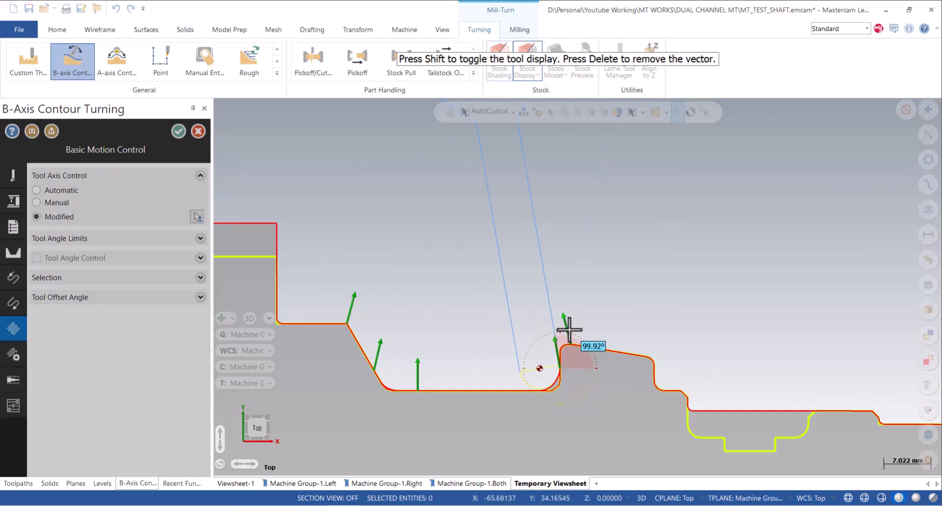
left_click(549, 354)
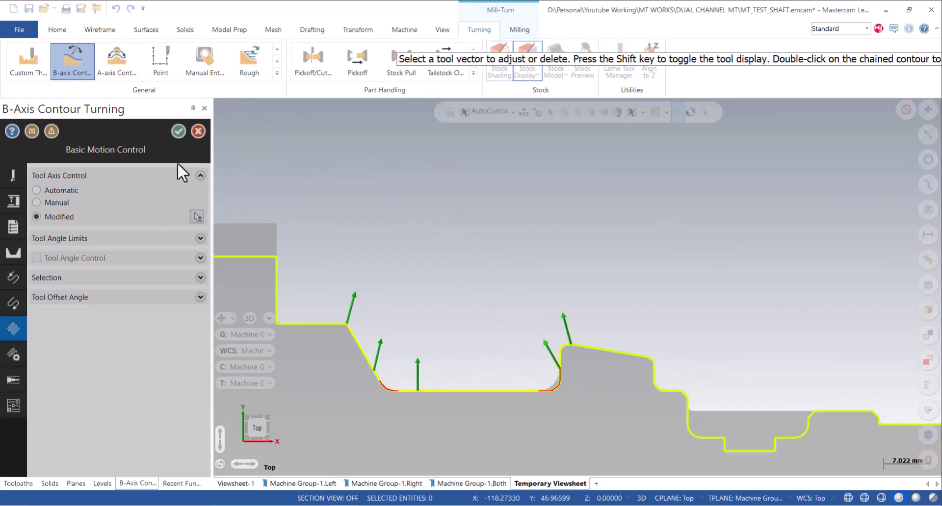
left_click(178, 131)
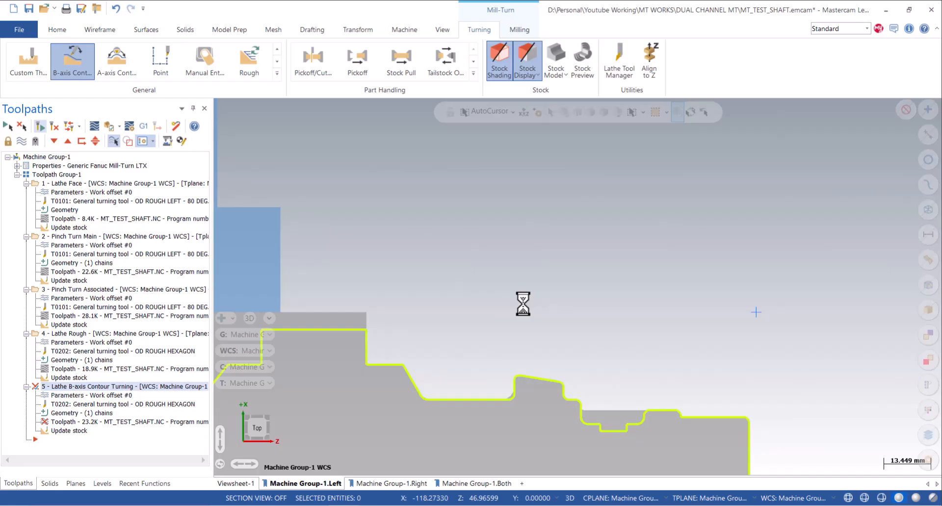
- Backplot the regenerated B-axis contour turning operation to examine the tool tilt along the wide groove
scroll(462, 253, "down", 6)
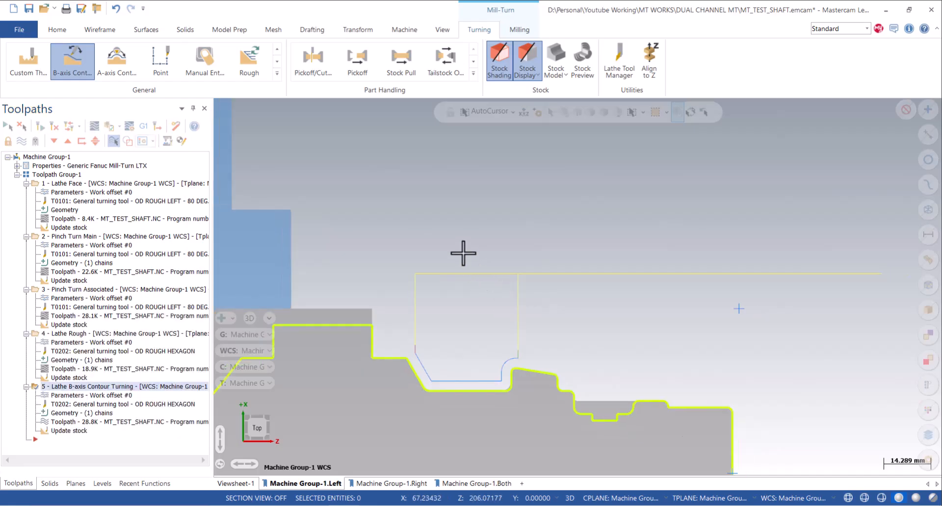
left_click(92, 126)
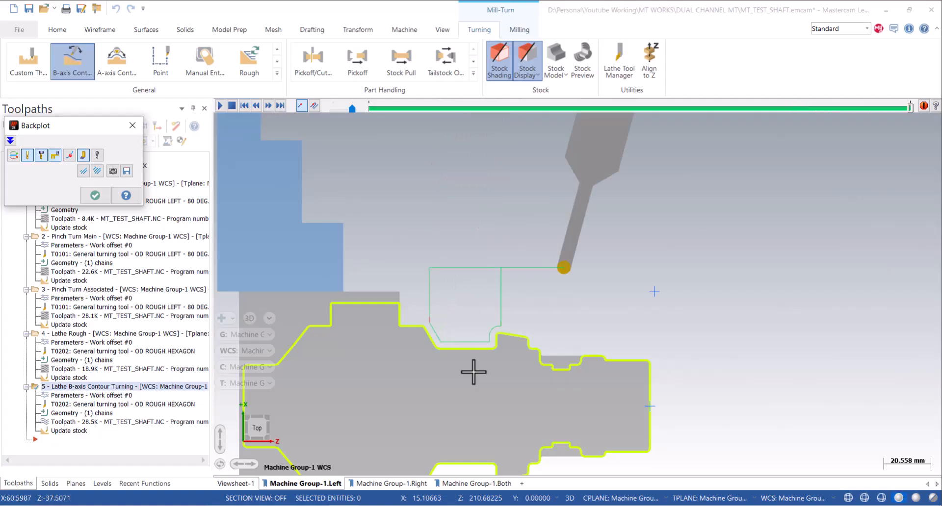
key("Escape")
- Create a Groove operation using the Chain definition, chaining the shaft's narrow stepped groove on the lower profile from its chamfer to the opposite wall
scroll(417, 328, "down", 4)
scroll(496, 346, "up", 3)
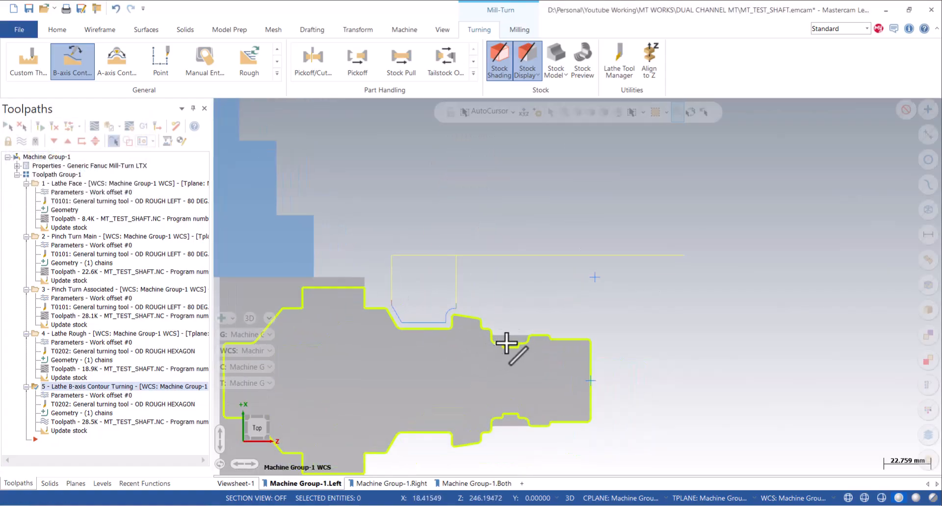
scroll(493, 354, "down", 1)
scroll(491, 360, "up", 2)
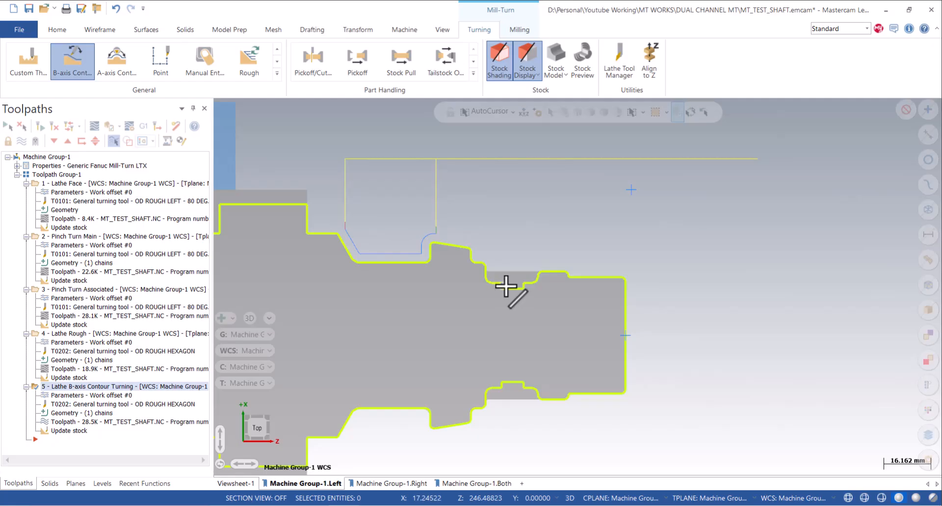
scroll(433, 231, "down", 3)
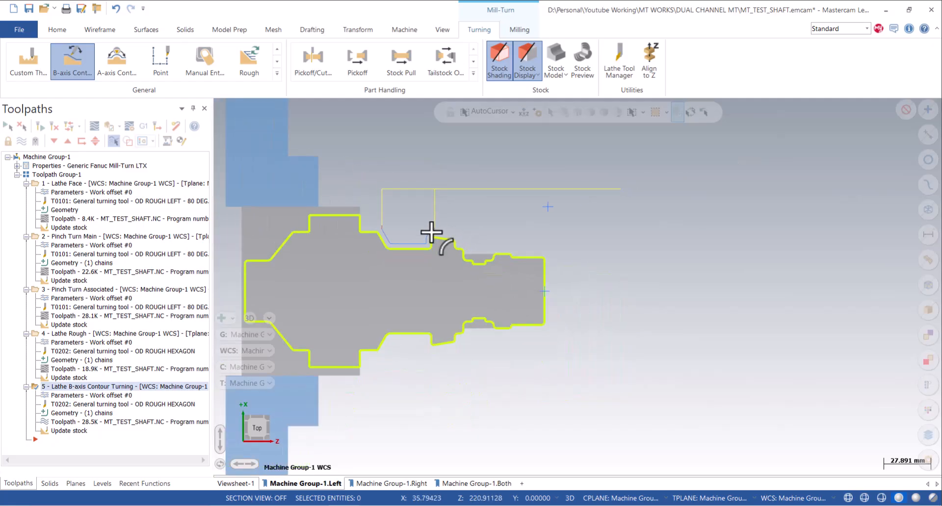
left_click(277, 73)
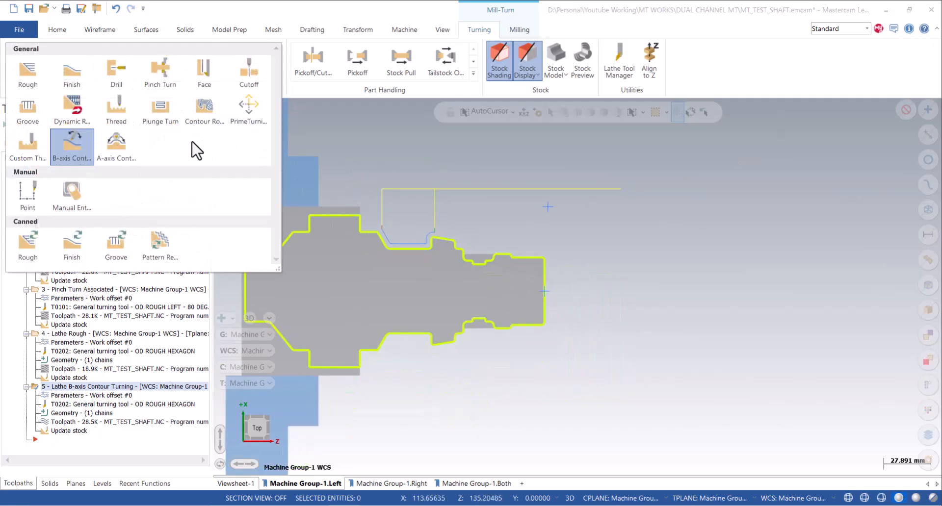
left_click(71, 144)
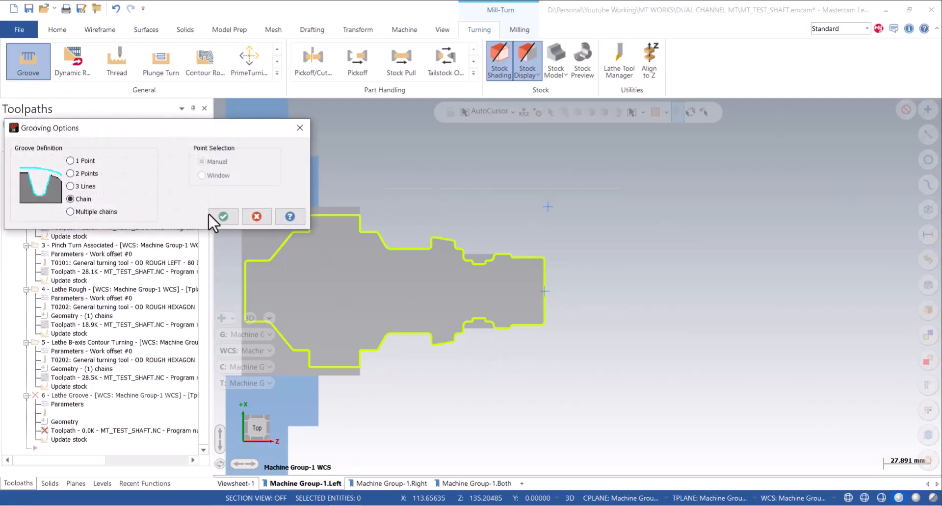
left_click(224, 216)
scroll(488, 322, "up", 8)
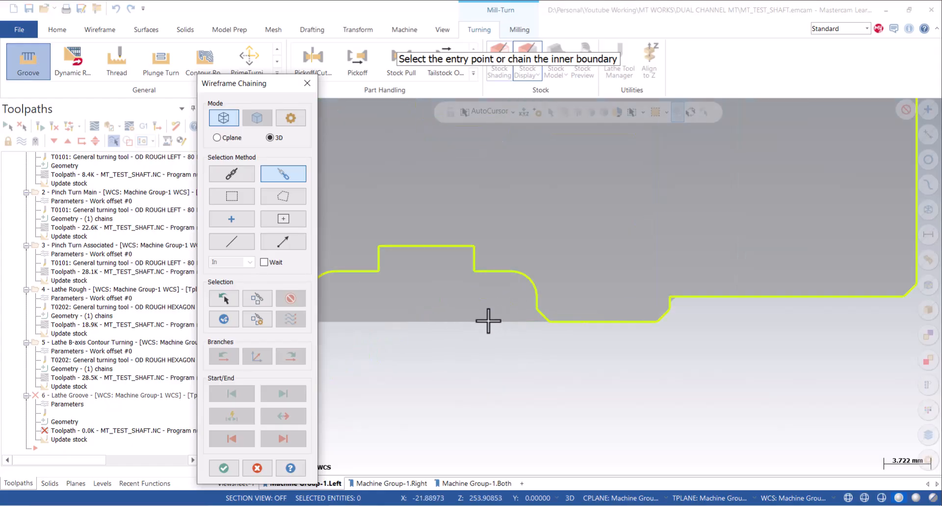
scroll(458, 311, "up", 3)
left_click(578, 319)
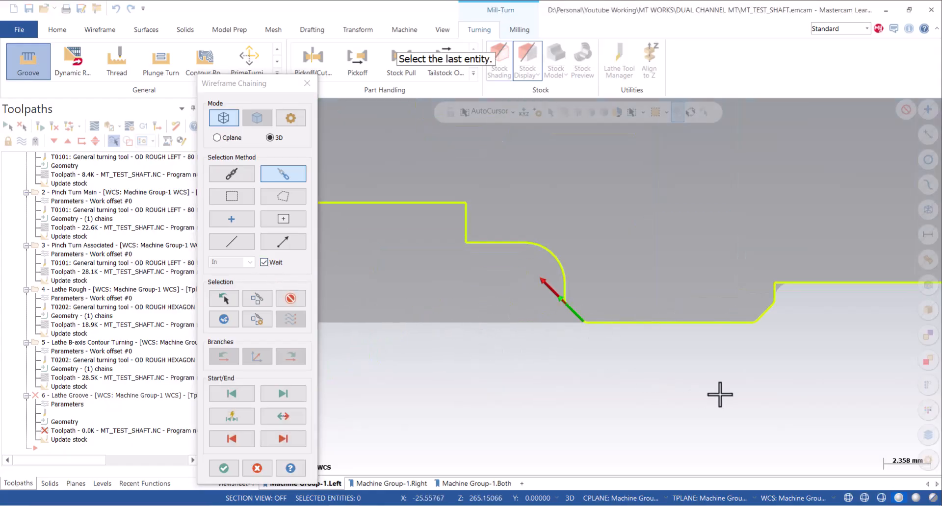
scroll(700, 393, "down", 2)
scroll(478, 378, "up", 2)
left_click(481, 362)
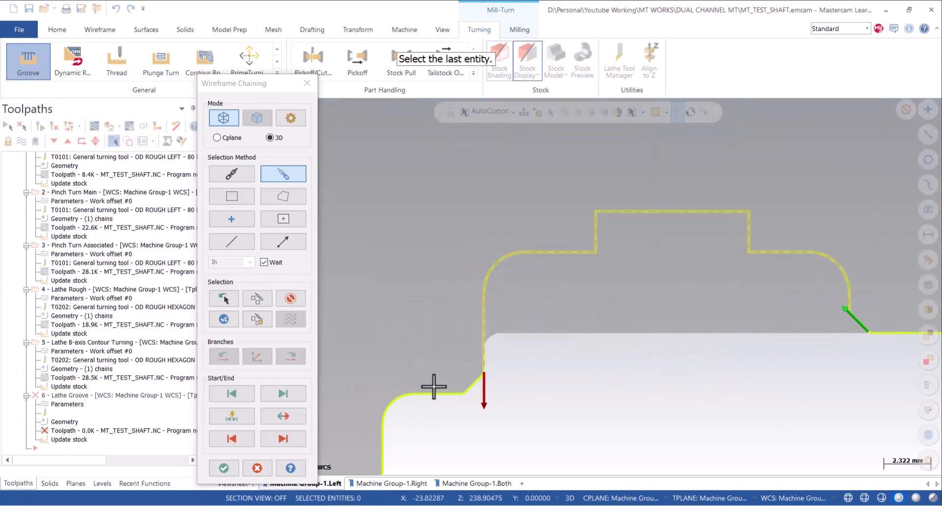
left_click(223, 467)
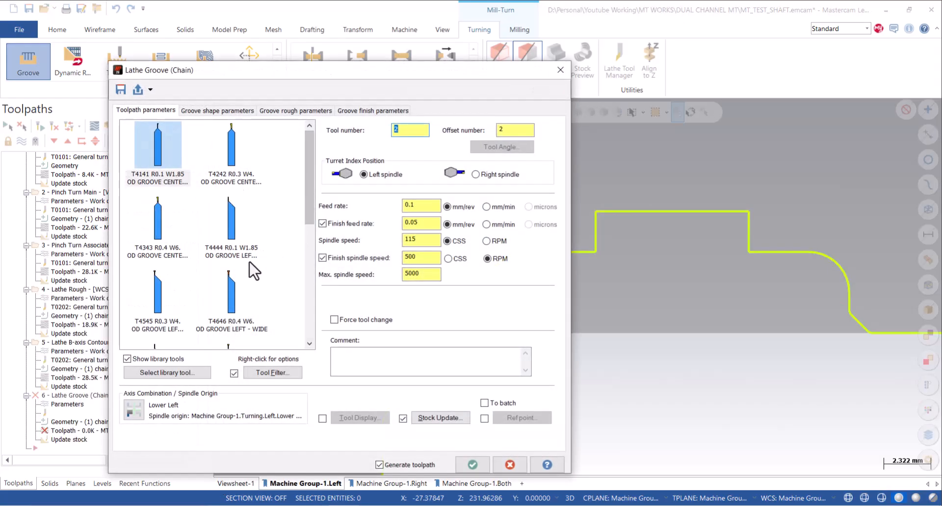
- Choose the T4545 OD GROOVE LEFT - MEDIUM tool and set its approach and retract reference points at about X 45.37, Z 13.98
left_click(171, 310)
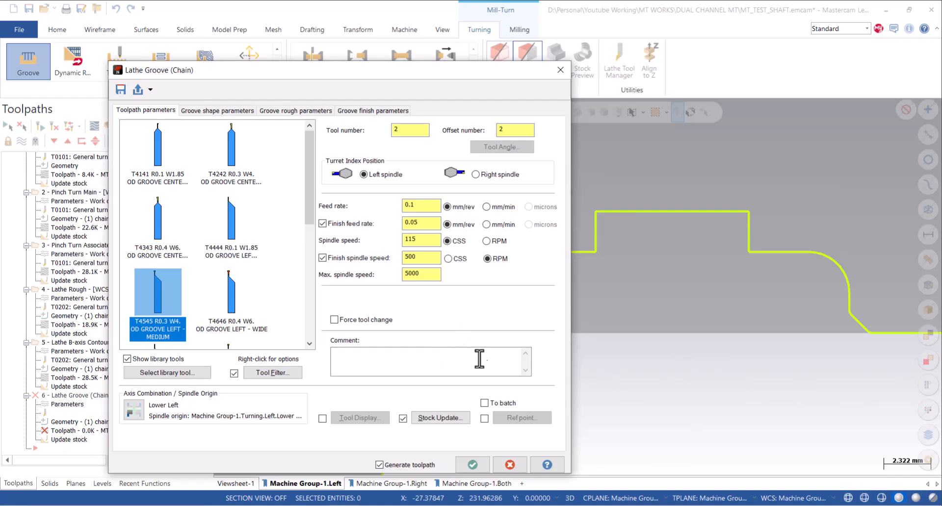
left_click(484, 418)
left_click(522, 418)
left_click(59, 216)
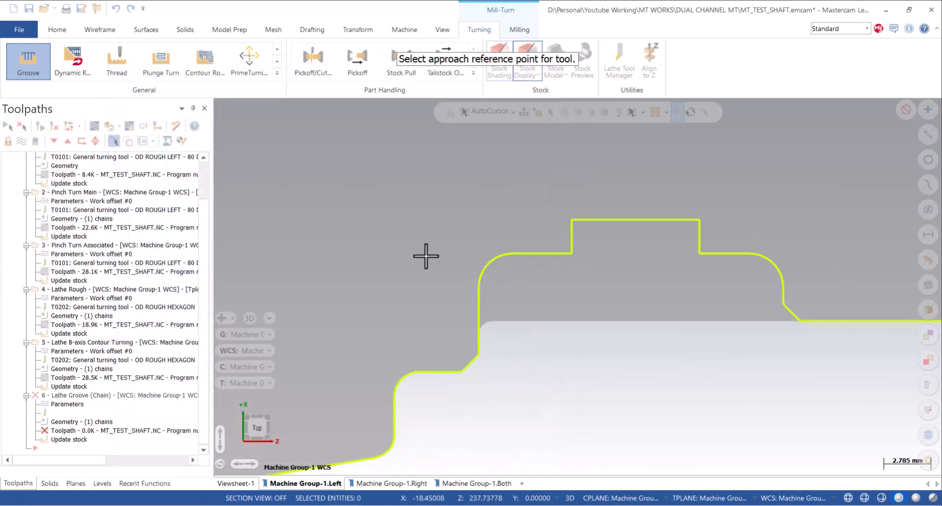
scroll(371, 263, "down", 4)
left_click(605, 357)
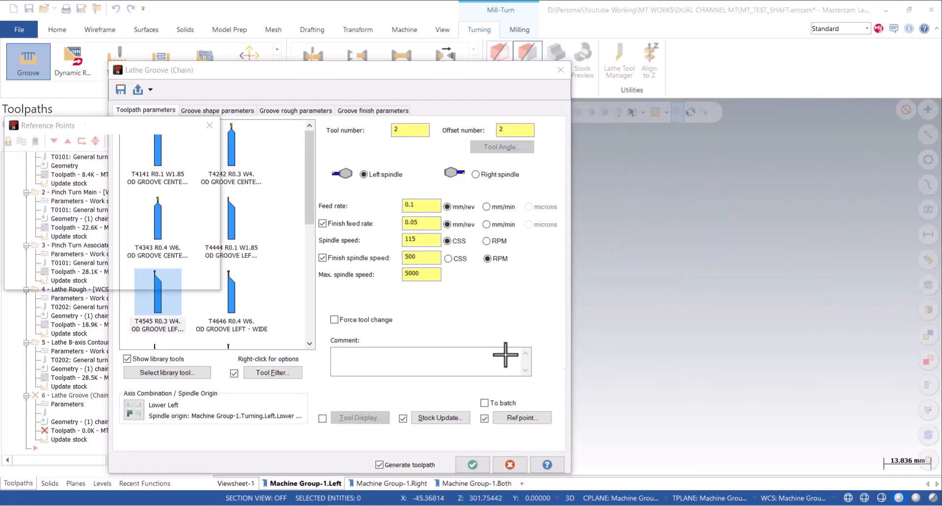
left_click(132, 275)
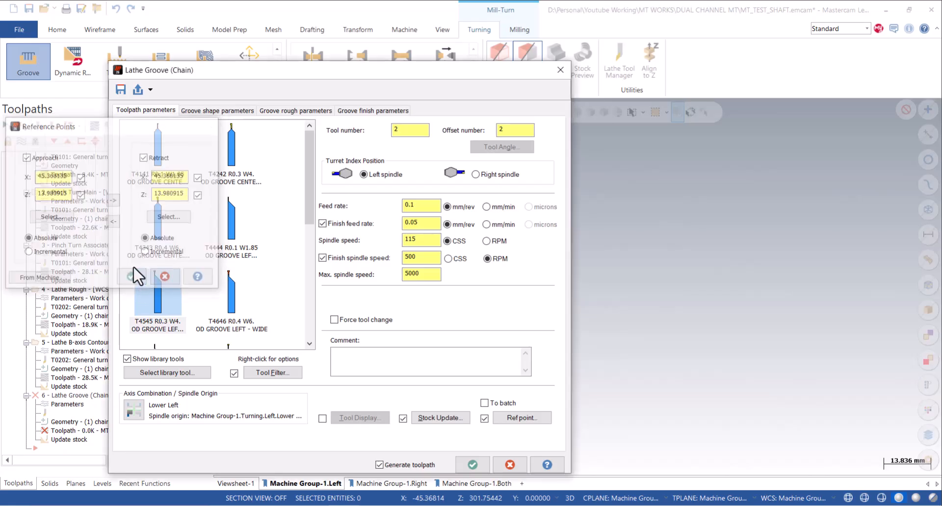
- Set the groove finish overlap between passes to 1.0 and enable ignoring undercuts
left_click(217, 111)
left_click(277, 111)
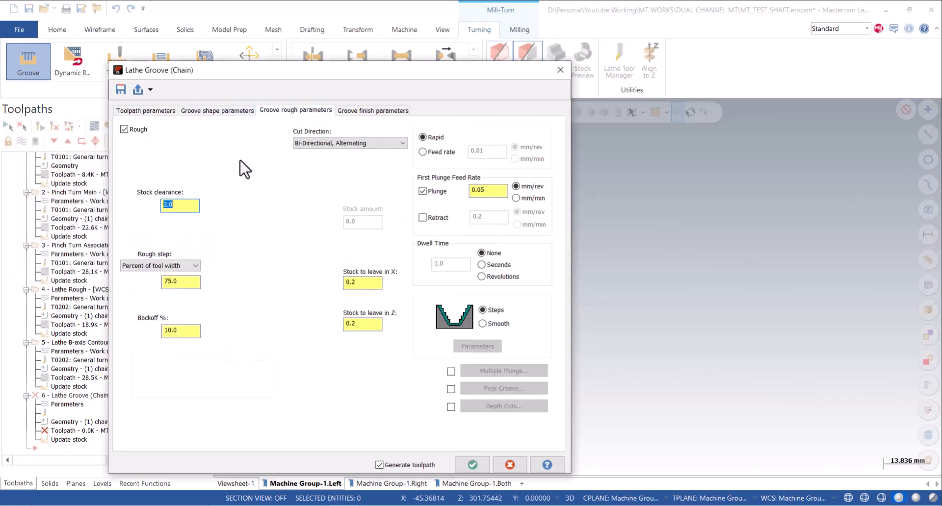
left_click(379, 112)
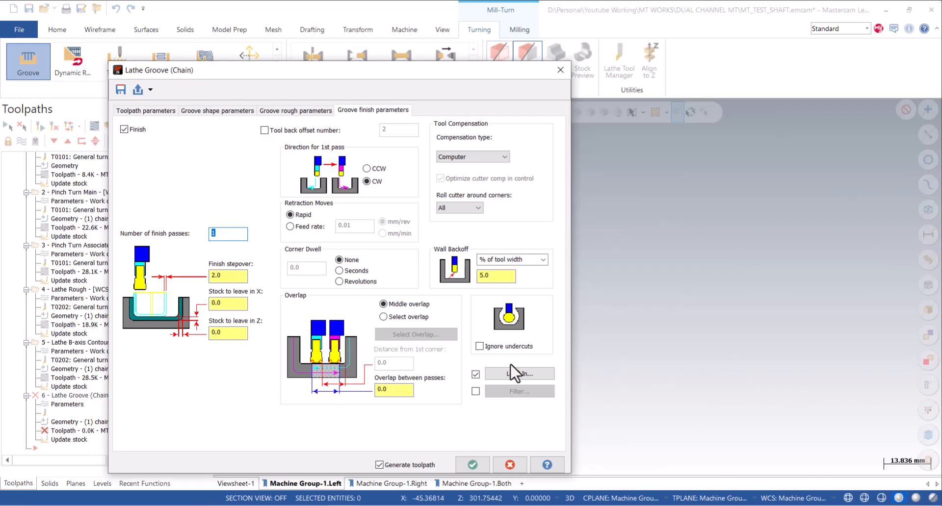
type("1")
left_click(480, 347)
- Adjust the first-pass lead-in, set the second-pass entry vector to 135° with length 1, and generate the groove toolpath
left_click(496, 373)
left_click(278, 180)
left_click(212, 249)
left_click(98, 149)
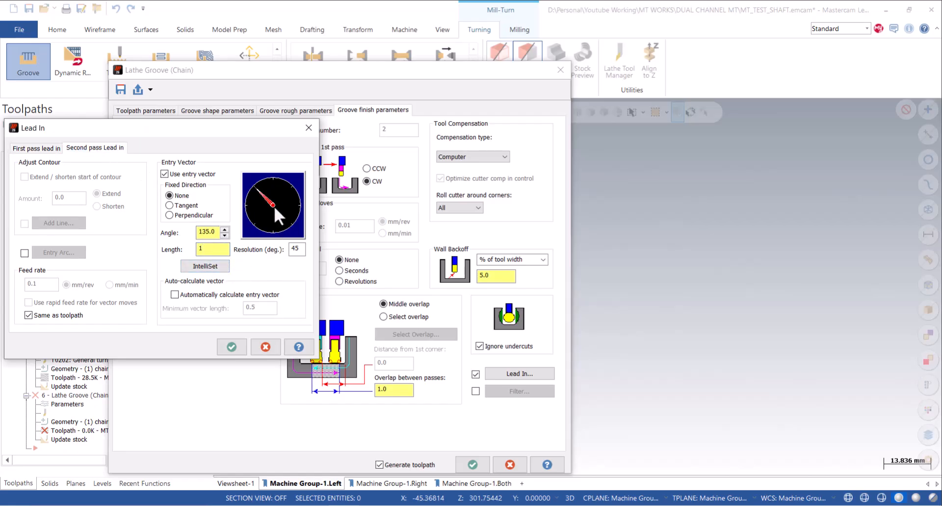
left_click(232, 347)
left_click(472, 465)
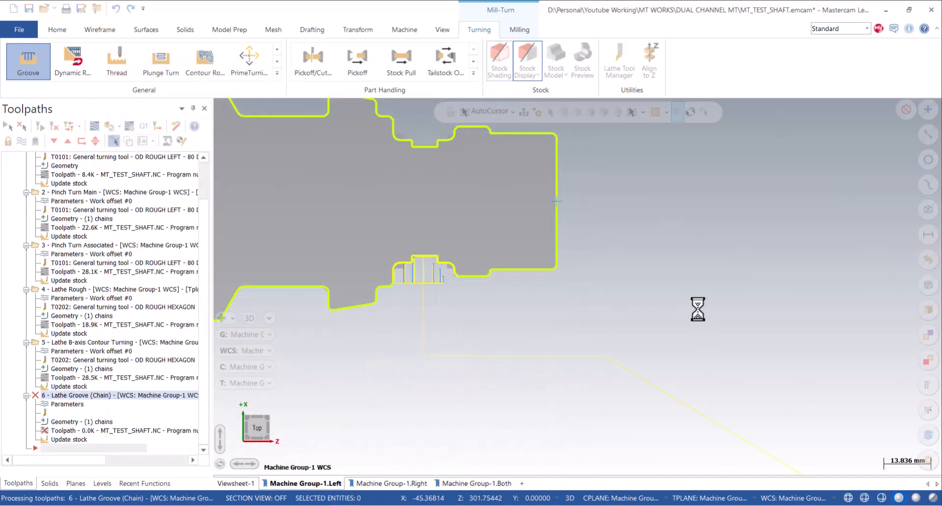
- Reopen the Lathe Groove (Chain) parameters, enable peck grooving for the rough cuts and open its settings
scroll(678, 312, "down", 1)
scroll(515, 306, "up", 3)
scroll(551, 305, "down", 3)
scroll(535, 294, "up", 2)
scroll(525, 294, "down", 2)
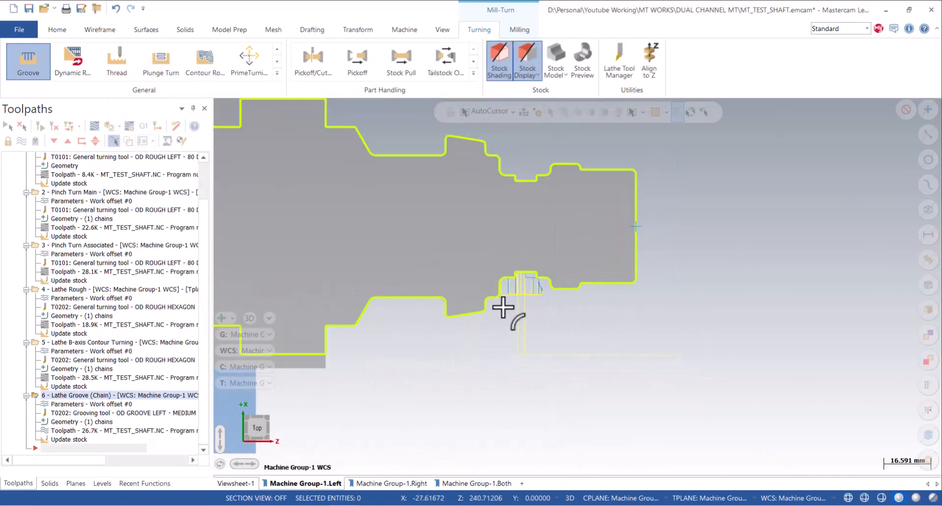
scroll(544, 264, "up", 2)
left_click(87, 404)
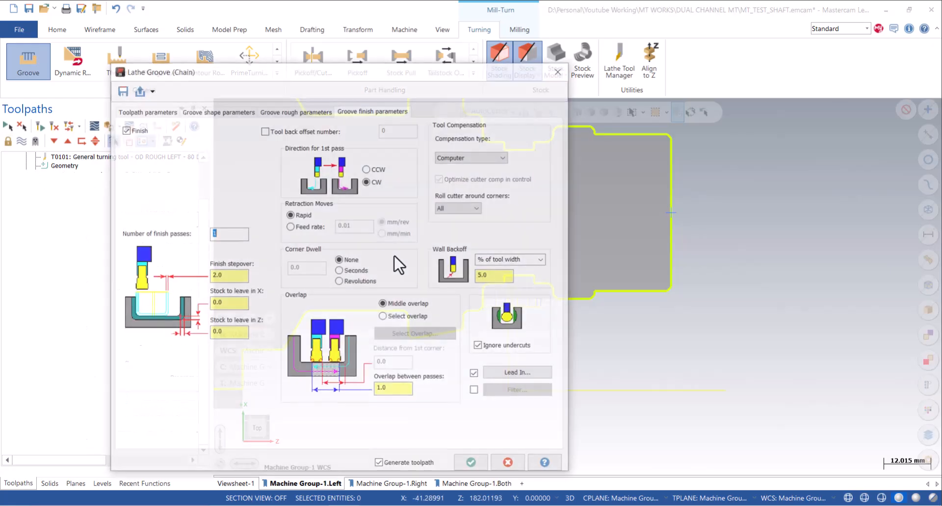
left_click(291, 113)
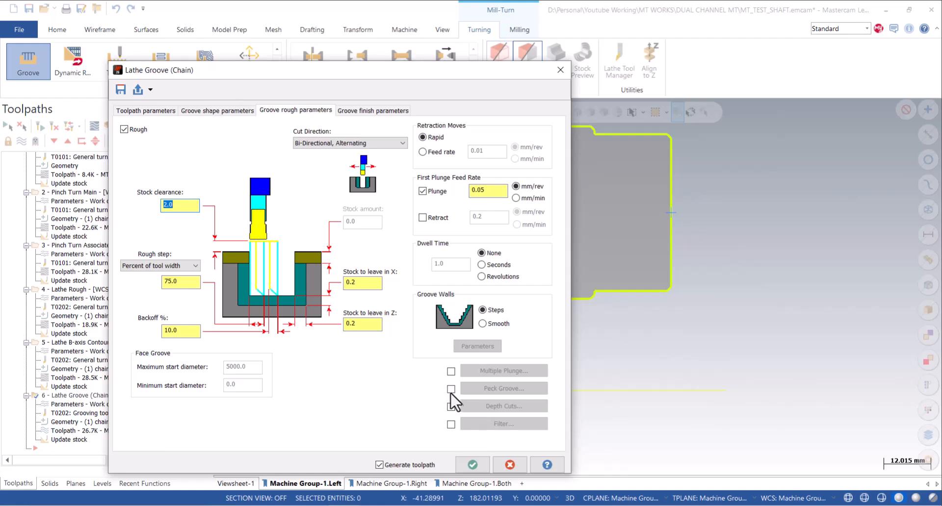
left_click(451, 389)
left_click(489, 390)
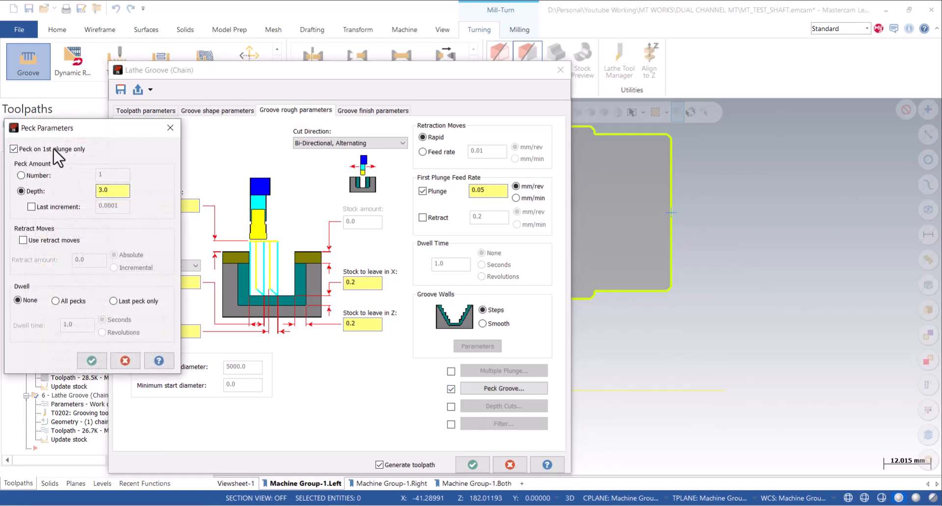
- Set 3 pecks on every plunge with a 3.0 incremental retract move, and regenerate the groove toolpath
left_click(39, 174)
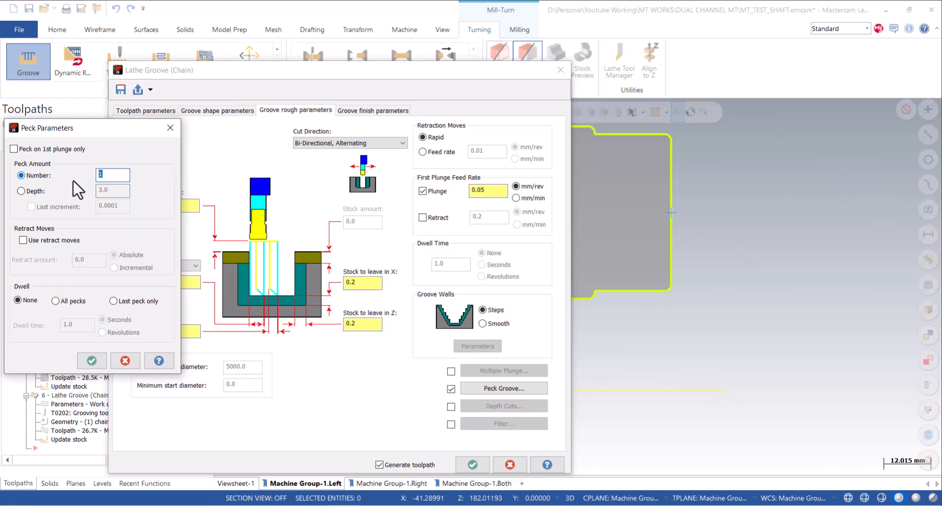
left_click(42, 240)
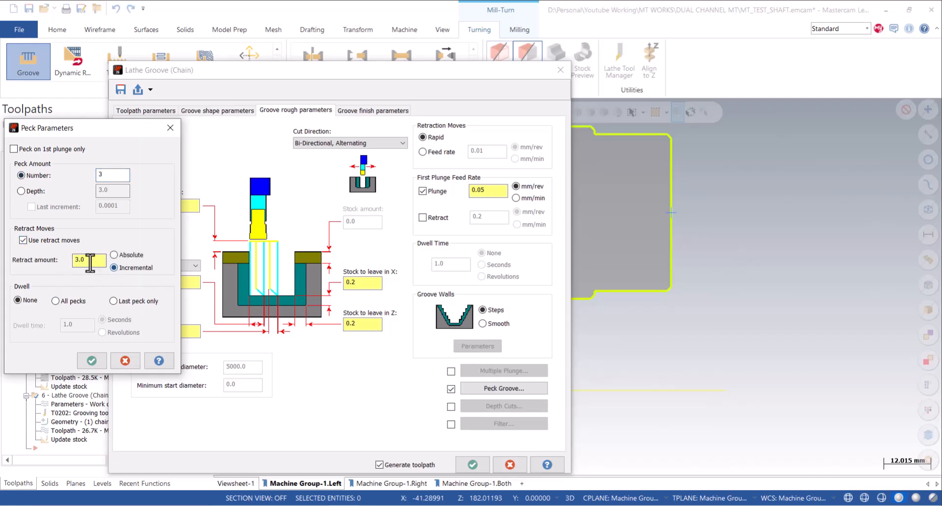
left_click(93, 362)
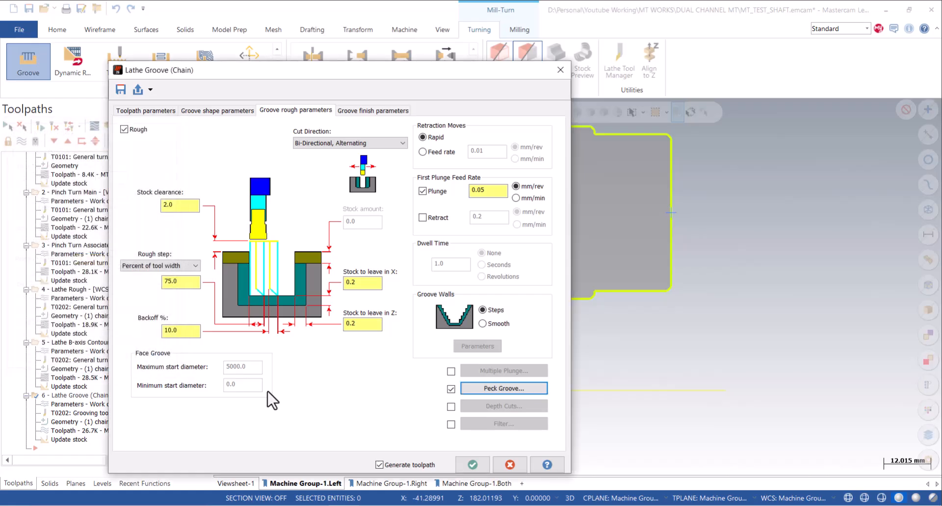
left_click(472, 464)
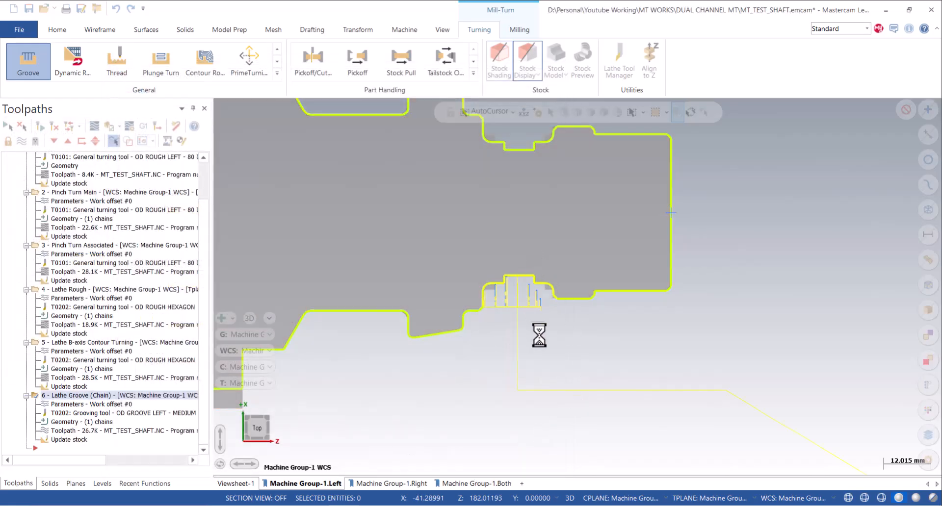
- Backplot the groove operation to check the tool's pecking and finishing moves in the narrow stepped groove
scroll(557, 283, "up", 2)
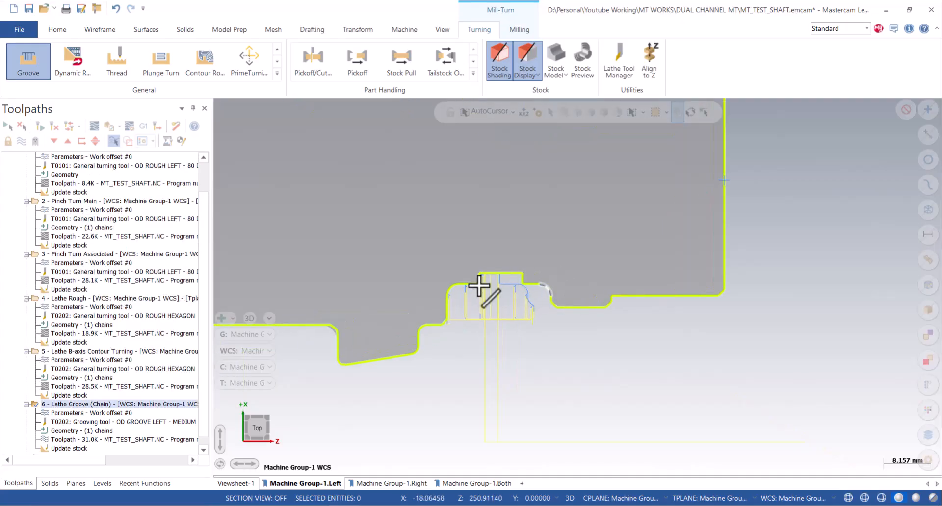
left_click(94, 126)
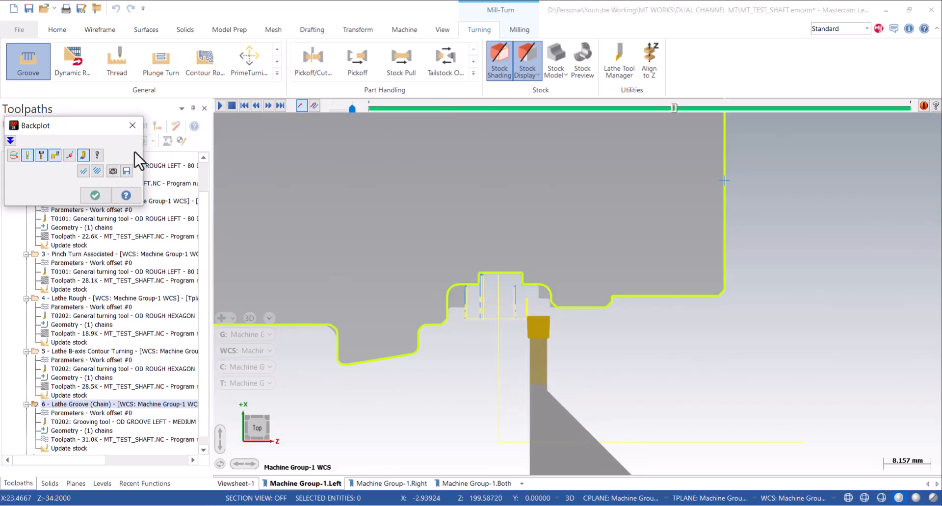
left_click(133, 125)
scroll(330, 328, "down", 6)
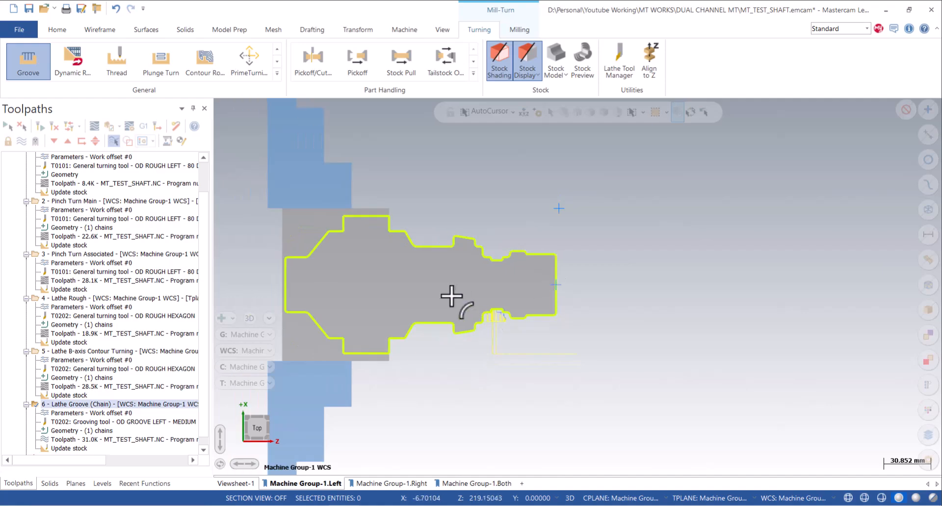
scroll(557, 314, "up", 2)
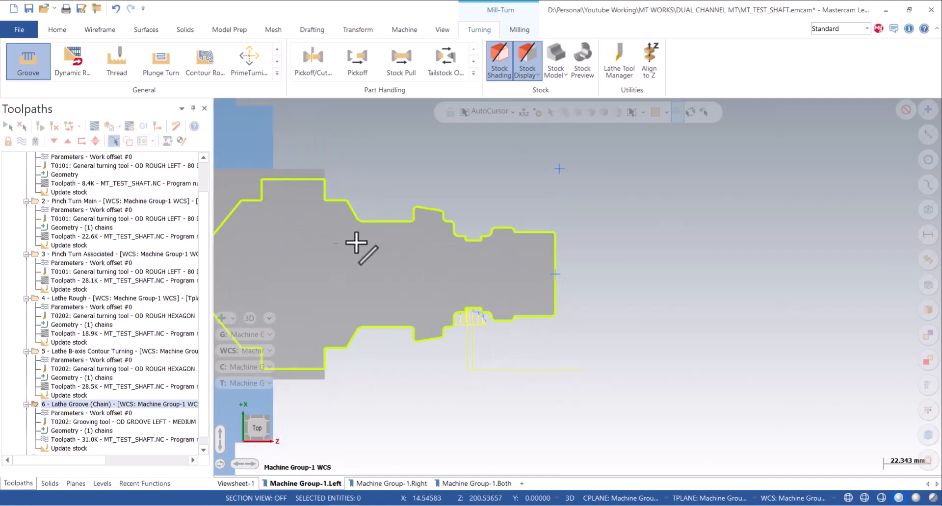
- Save the part file and make level 1, Combine1, visible to show the shaft's solid model
left_click(29, 8)
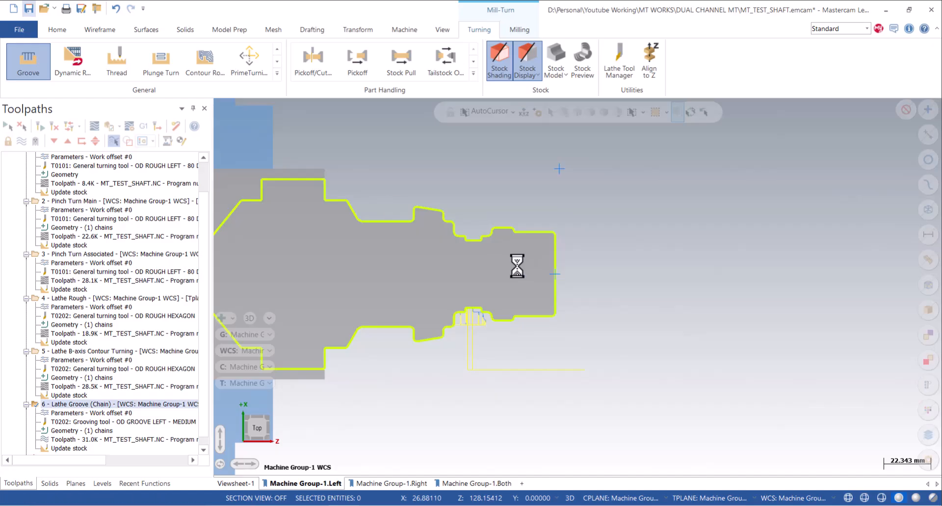
scroll(516, 266, "down", 2)
left_click(102, 484)
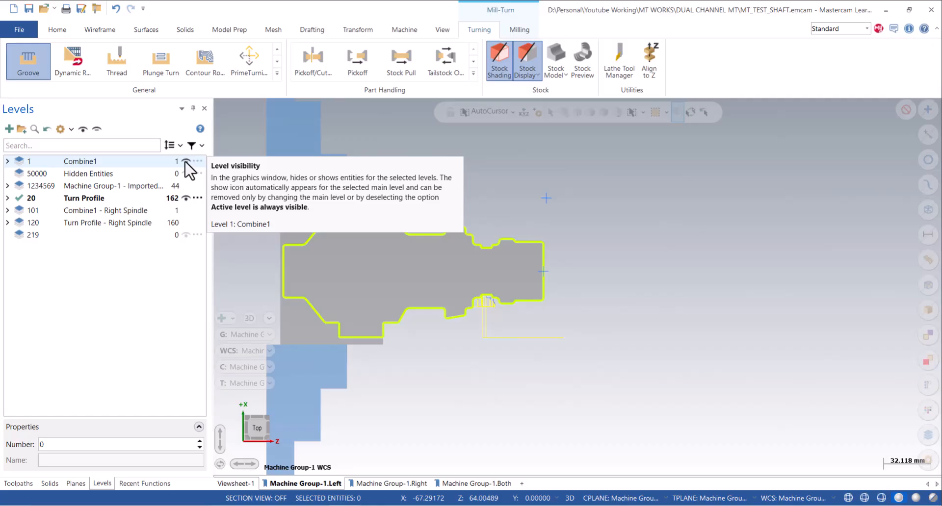
left_click(186, 162)
scroll(542, 252, "up", 2)
left_click(18, 483)
scroll(42, 285, "up", 3)
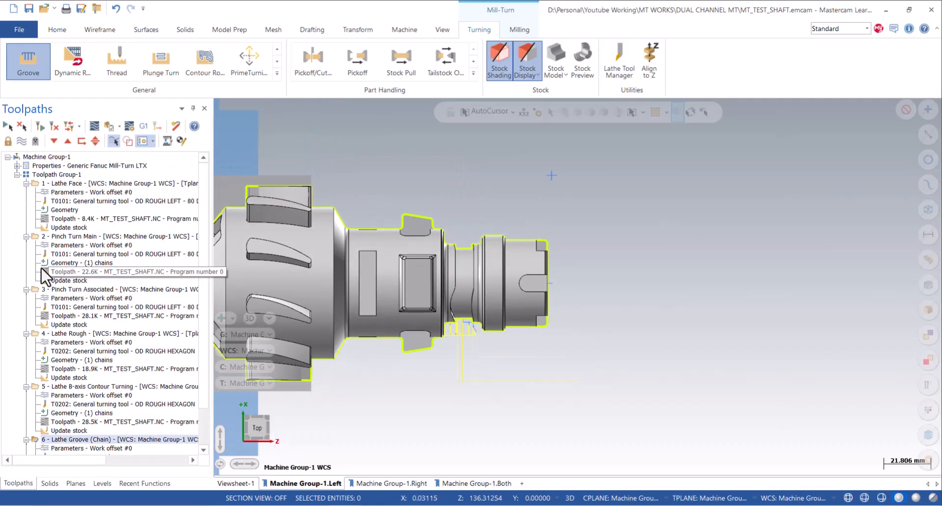
- Select all operations and play the machine simulation from the front WCS view, with wireframe and axes hidden
left_click(7, 127)
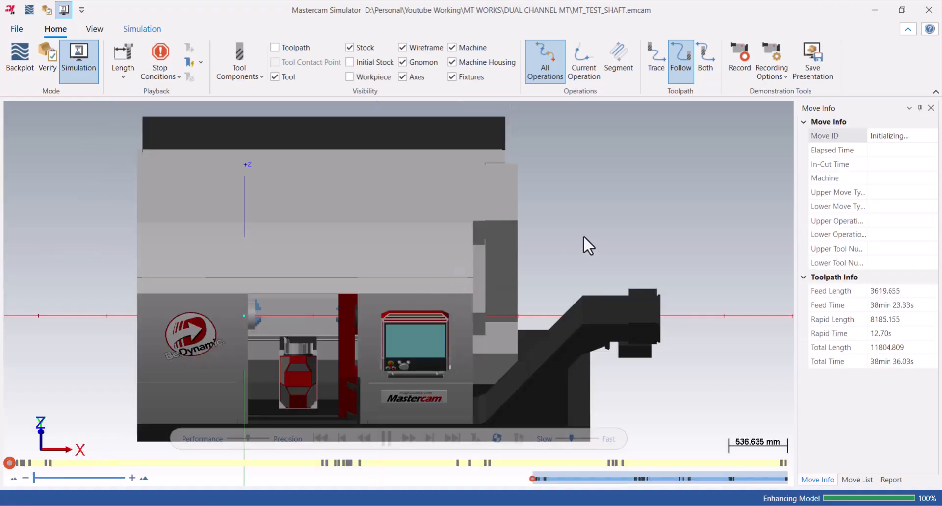
right_click(594, 226)
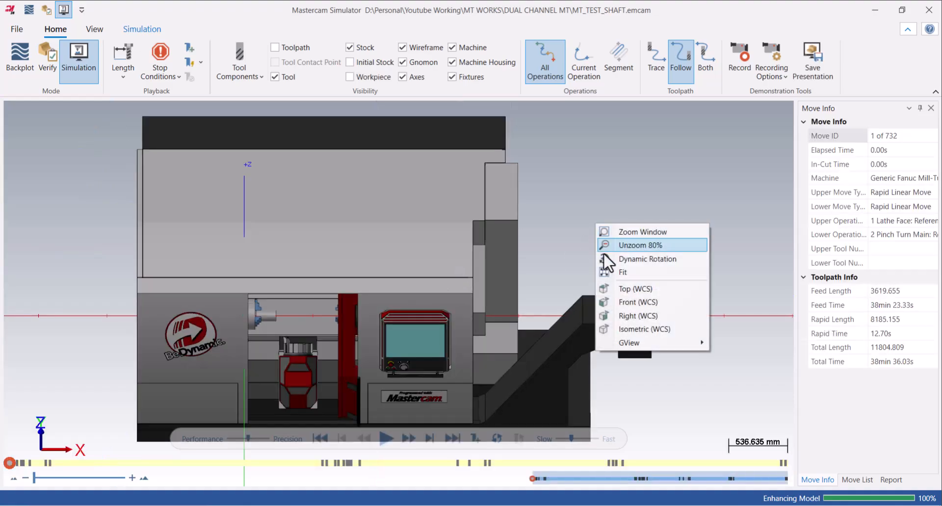
left_click(629, 304)
scroll(272, 284, "up", 5)
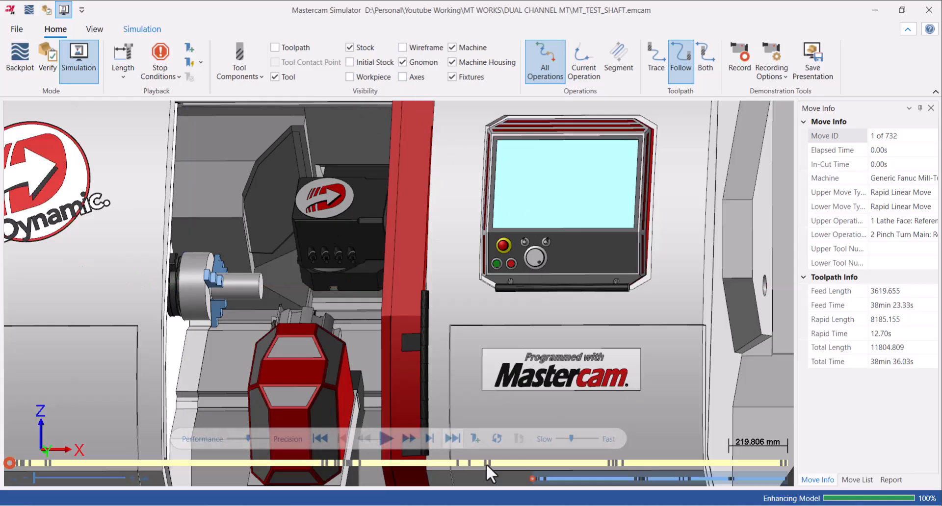
left_click(385, 438)
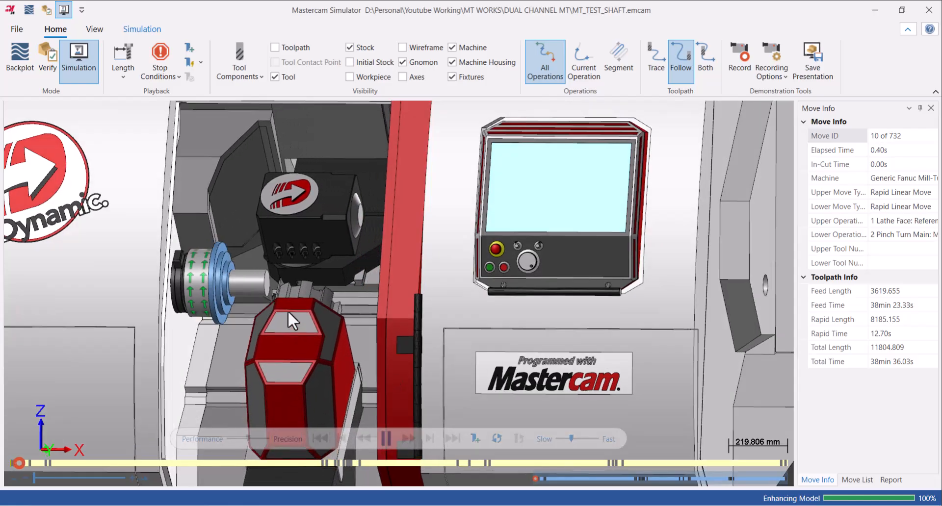
- Watch the facing and pinch turning operations close to the spindle, speeding up playback and slowing it again
scroll(251, 283, "up", 2)
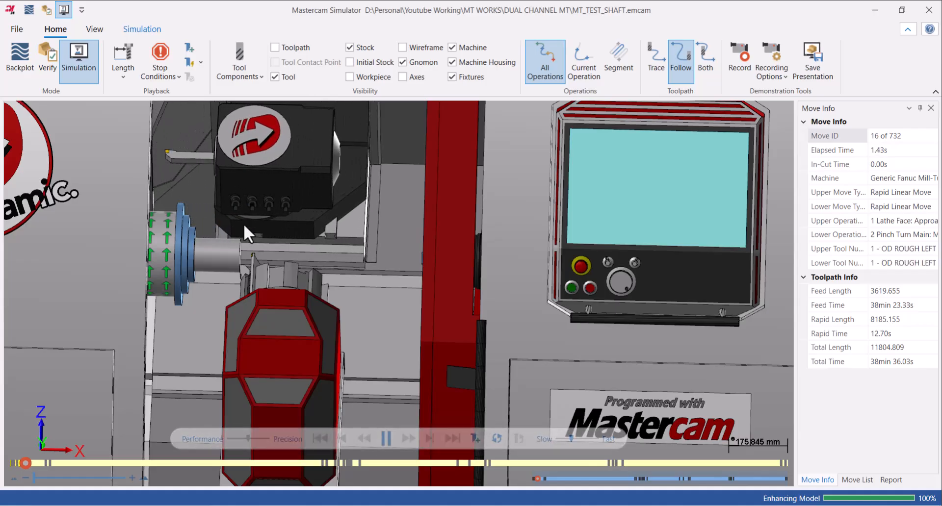
scroll(241, 255, "up", 5)
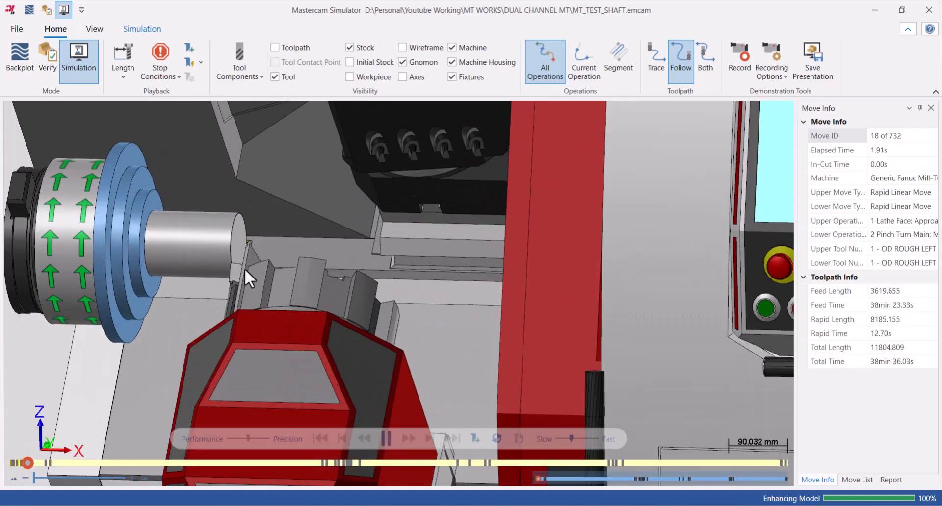
scroll(244, 269, "down", 5)
scroll(246, 255, "up", 2)
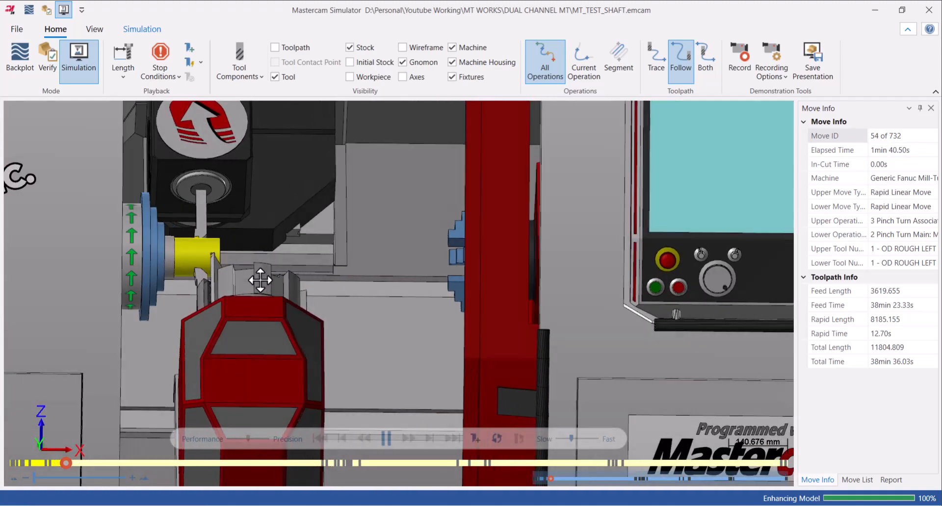
left_click(578, 439)
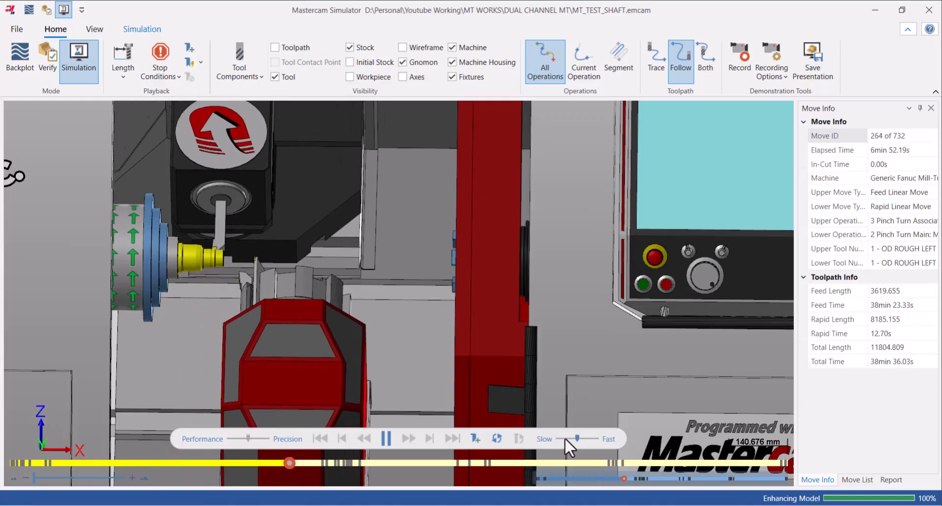
left_click(566, 439)
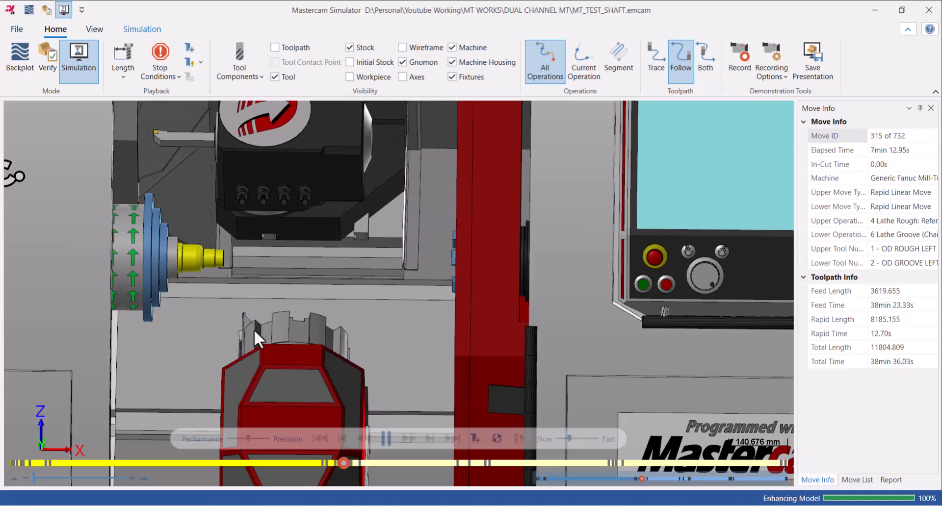
- Examine the lower turret as it brings the grooving tool toward the shaft after pinch turning
scroll(245, 326, "up", 3)
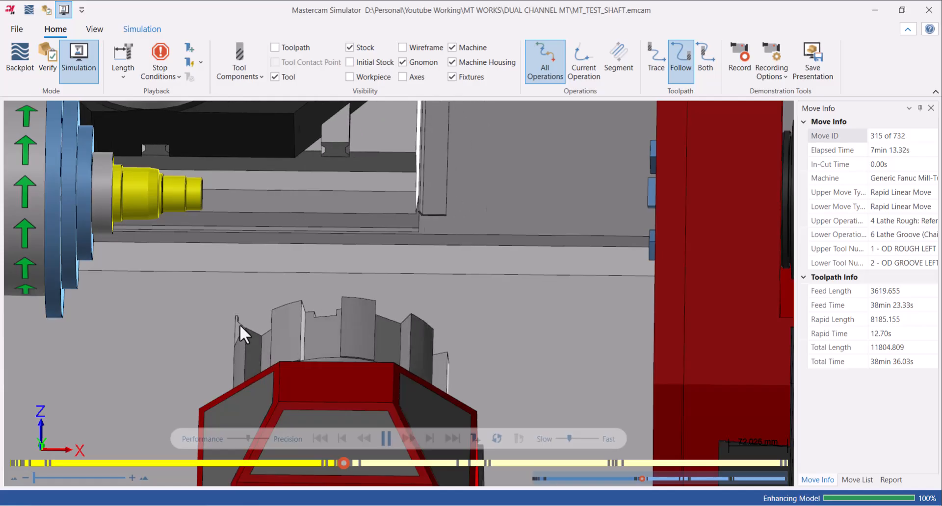
scroll(239, 324, "down", 1)
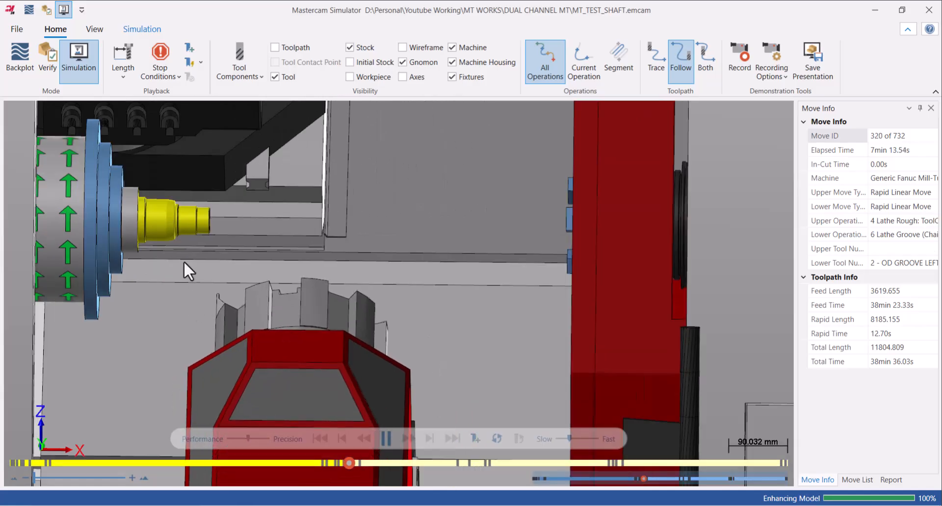
scroll(182, 273, "up", 1)
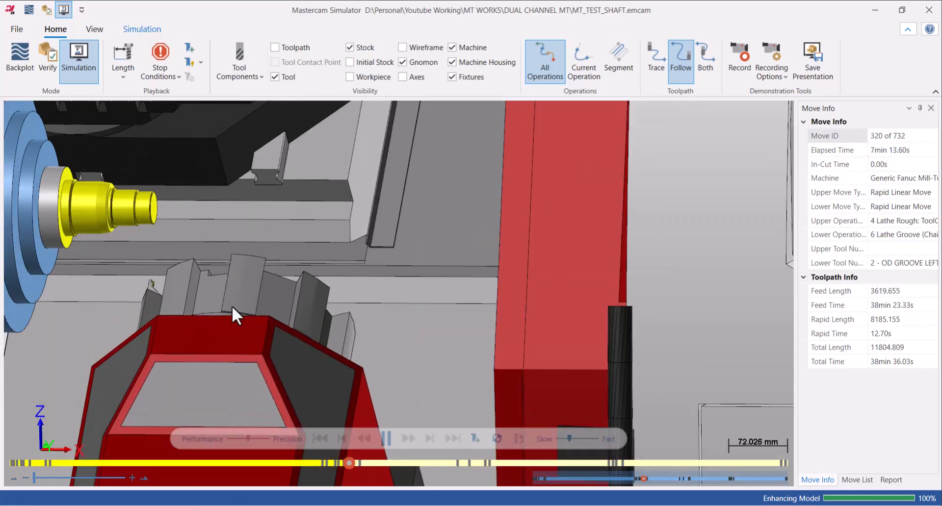
scroll(230, 301, "down", 2)
scroll(166, 244, "down", 2)
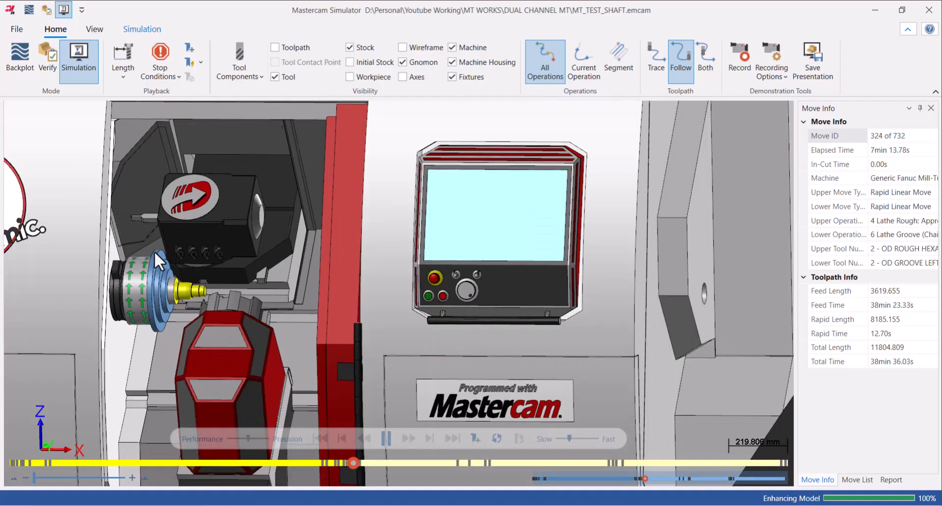
- Inspect the upper tool's roughing and the lower turret's grooving on the shaft from close up during simulation
scroll(181, 287, "up", 3)
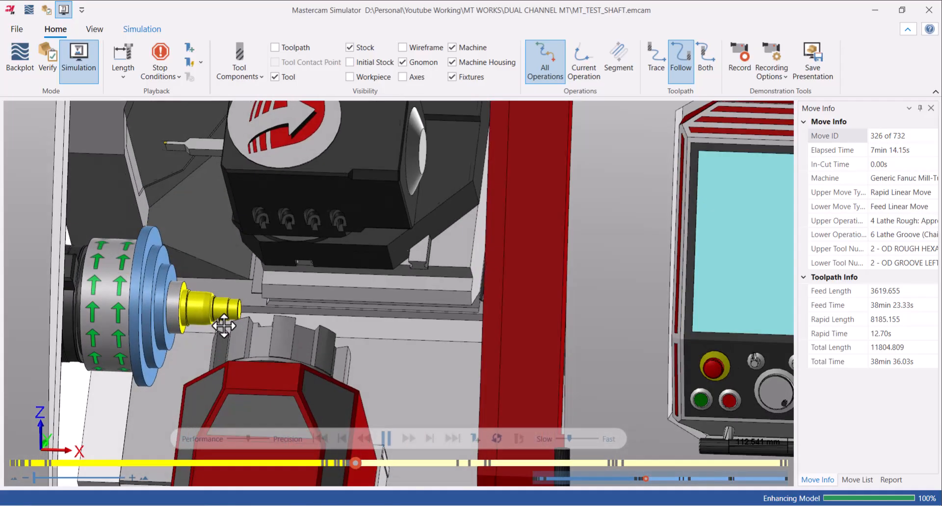
middle_click_drag(224, 326, 223, 332)
scroll(220, 293, "up", 2)
scroll(232, 353, "down", 2)
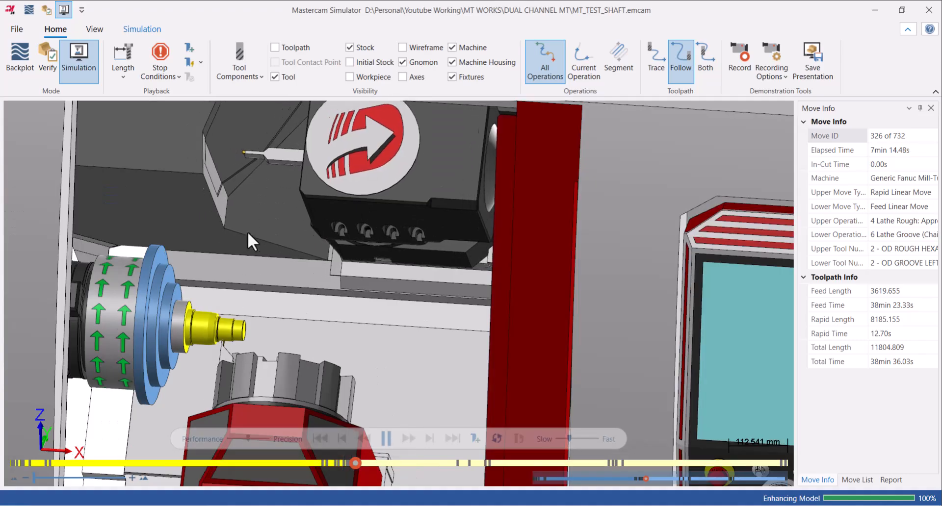
scroll(246, 211, "up", 2)
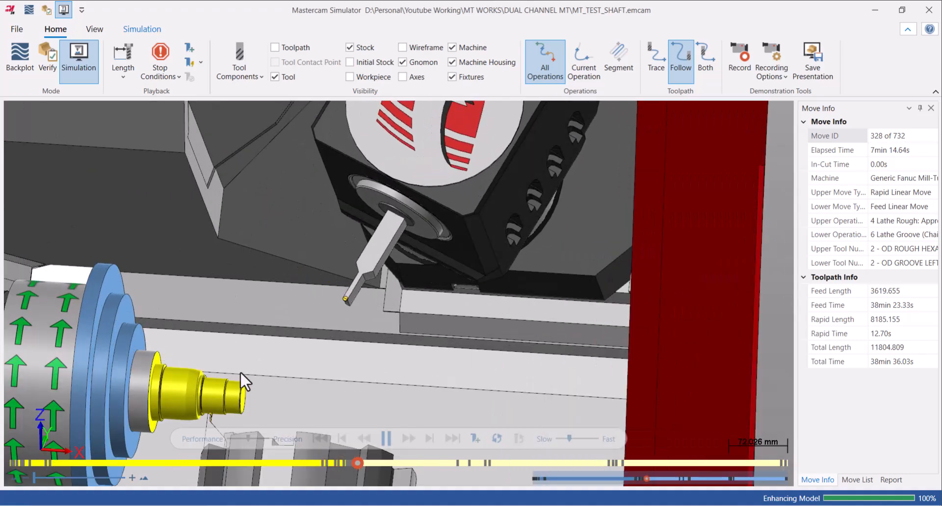
scroll(228, 381, "down", 3)
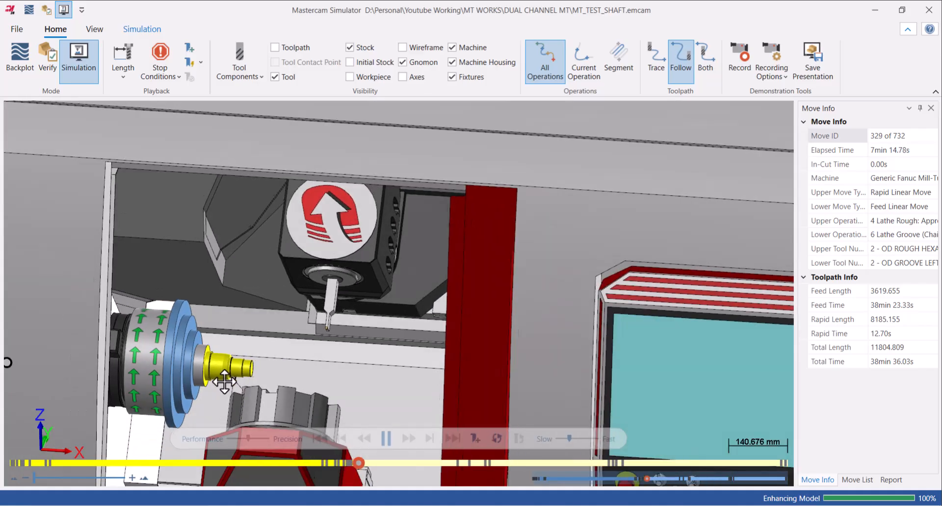
scroll(206, 384, "up", 3)
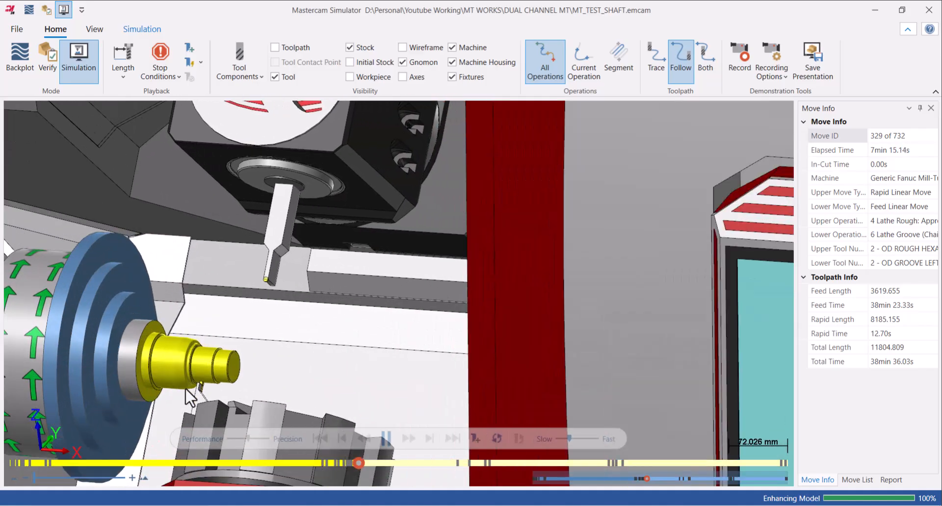
scroll(184, 387, "down", 1)
scroll(187, 369, "up", 3)
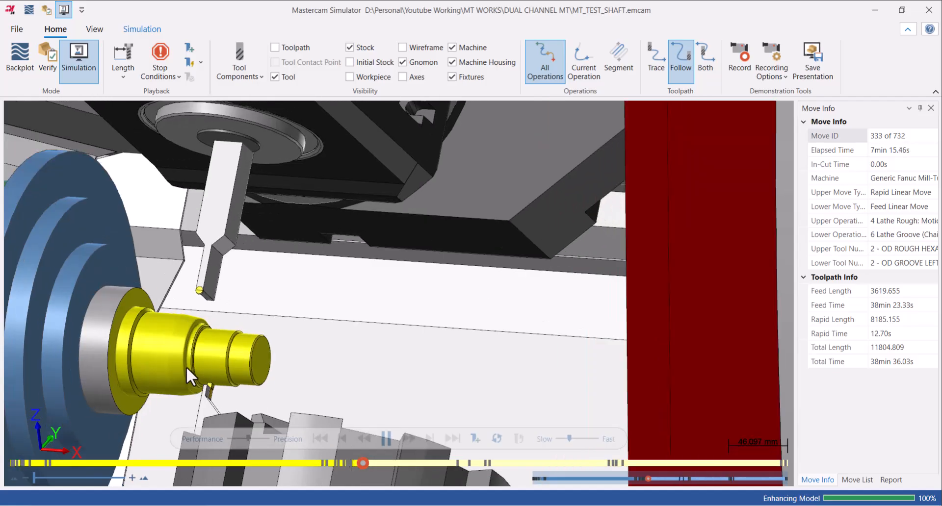
scroll(185, 362, "up", 2)
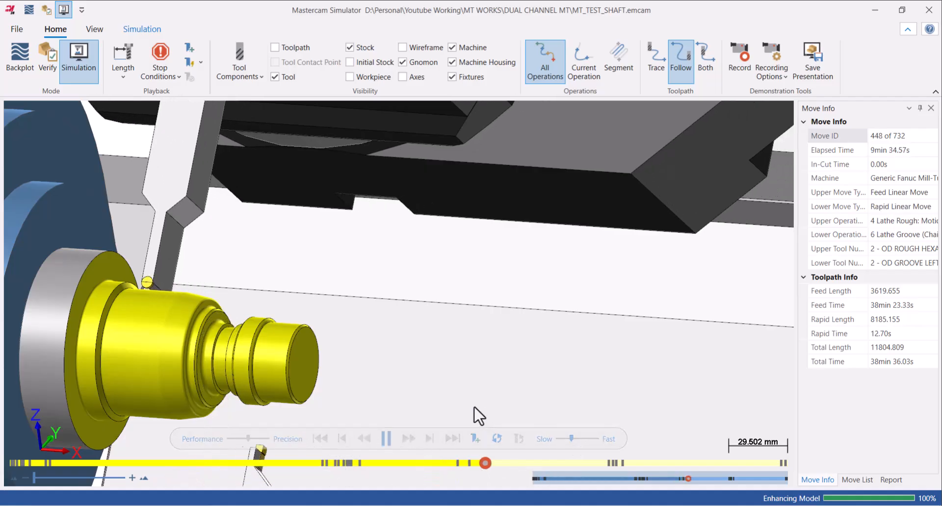
- Watch the upper turret's roughing and B-axis contour turning of the shaft through to the end of the simulation
scroll(397, 337, "down", 2)
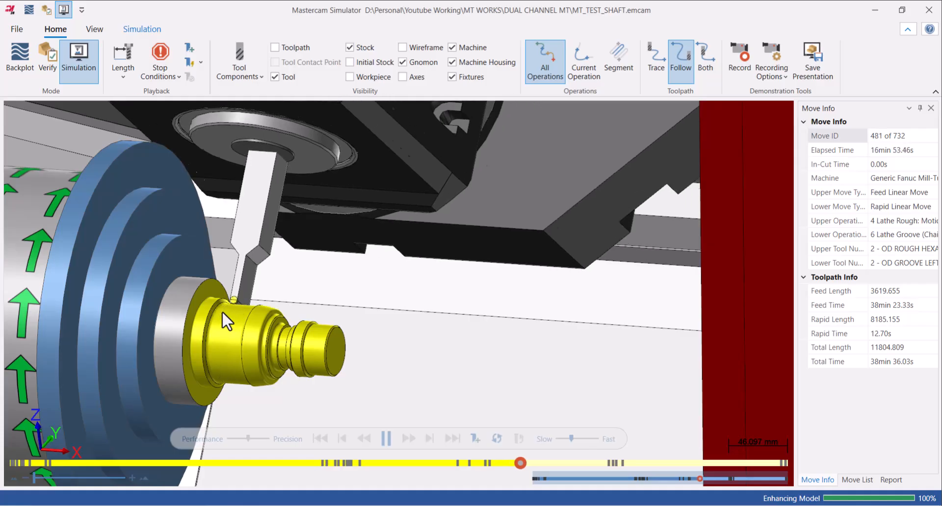
middle_click_drag(222, 313, 235, 310)
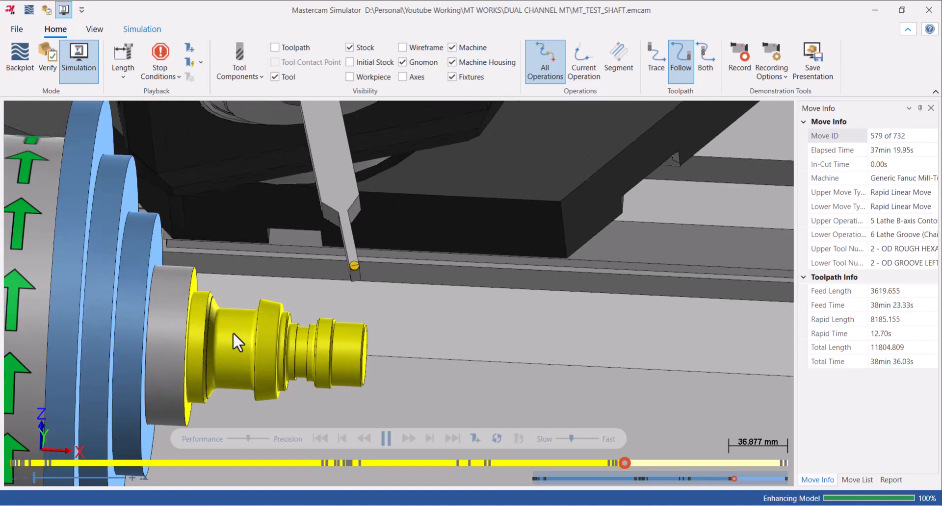
scroll(245, 332, "down", 3)
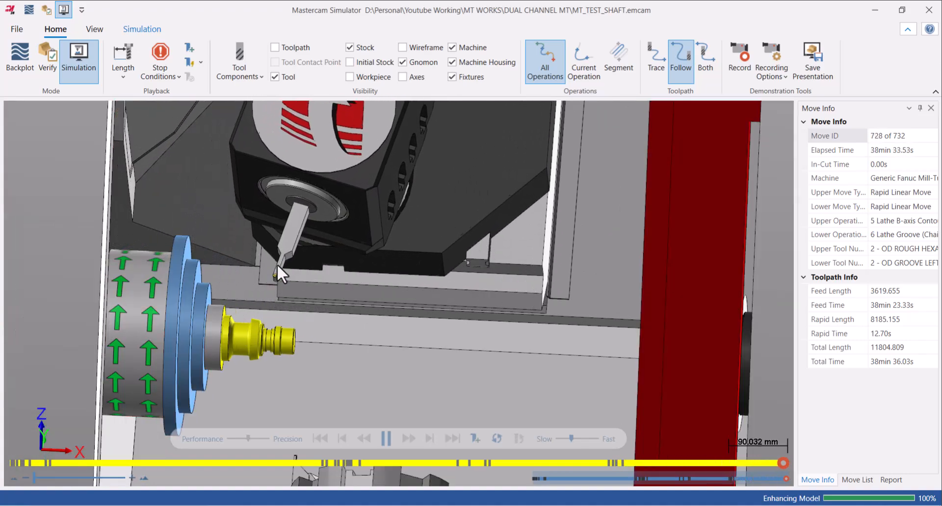
scroll(238, 337, "up", 3)
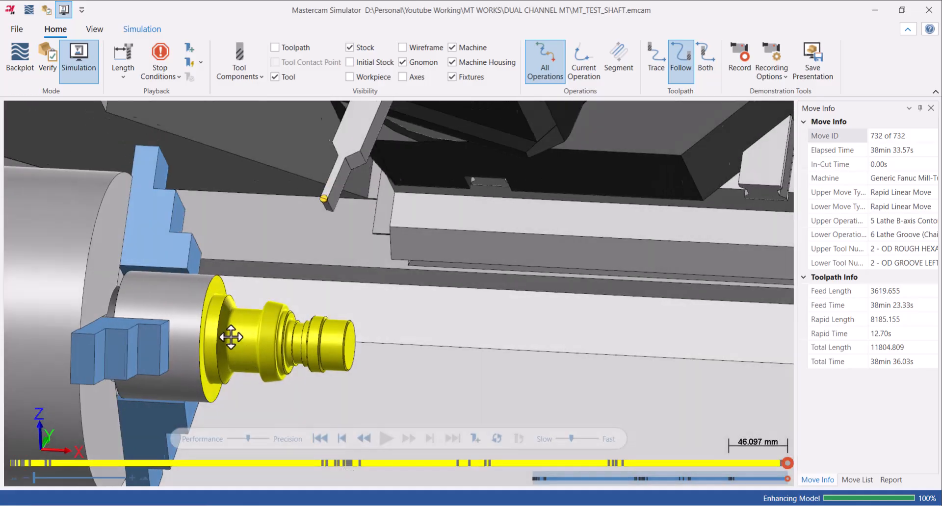
- Inspect the final position of the upper tool and the machined shaft from near and far, and close the simulator
scroll(251, 348, "down", 3)
scroll(312, 200, "up", 5)
mouse_move(351, 196)
middle_mouse_down()
mouse_move(339, 205)
mouse_move(345, 186)
middle_mouse_up()
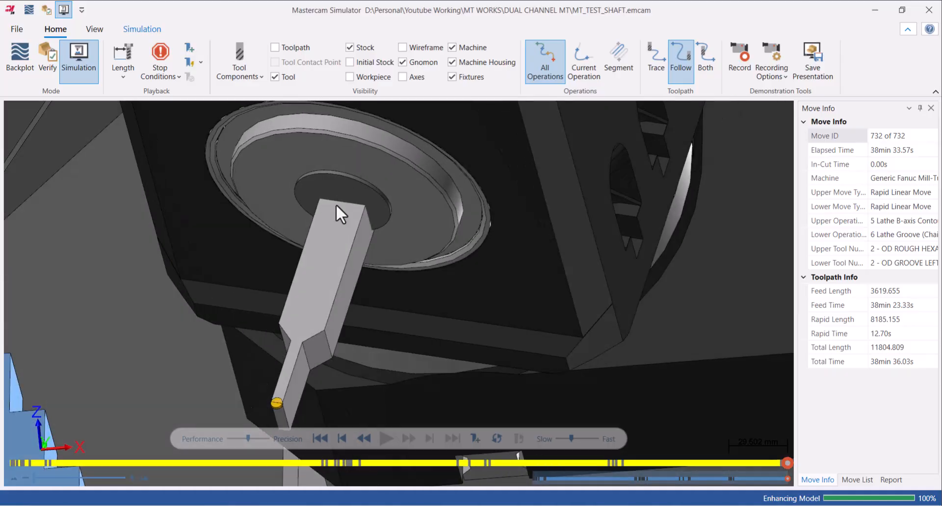
scroll(343, 295, "down", 5)
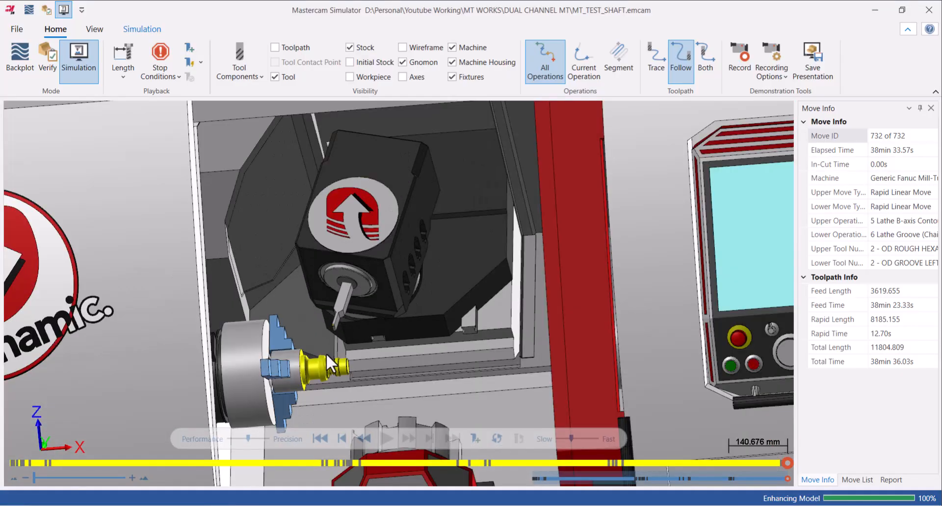
scroll(320, 382, "down", 8)
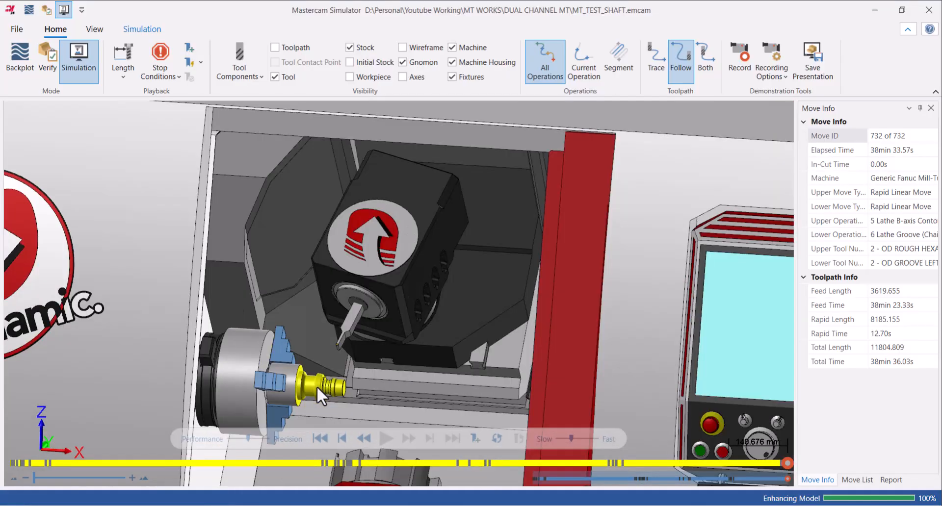
scroll(342, 425, "up", 3)
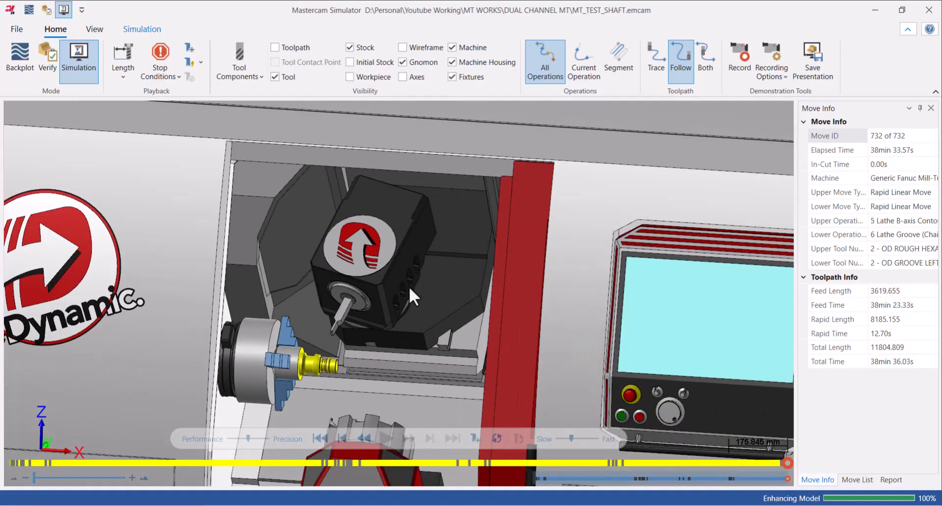
scroll(387, 236, "down", 3)
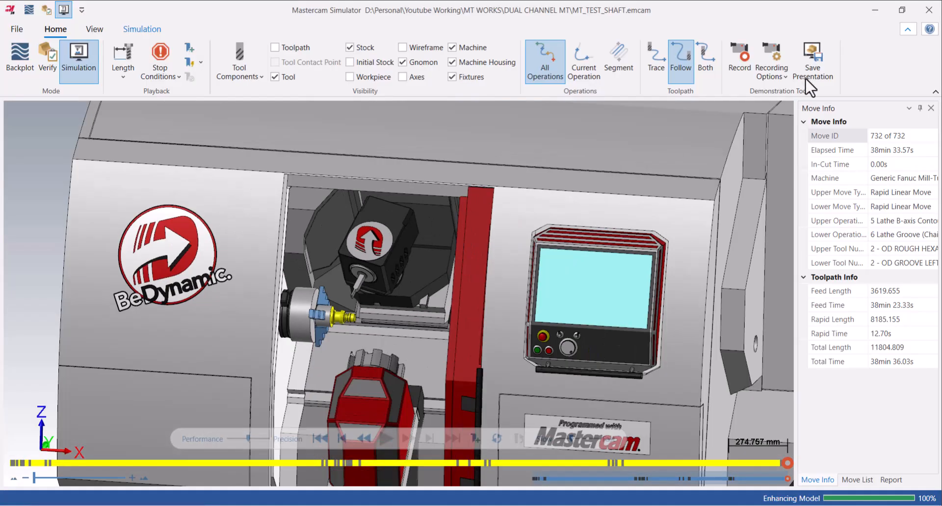
left_click(924, 9)
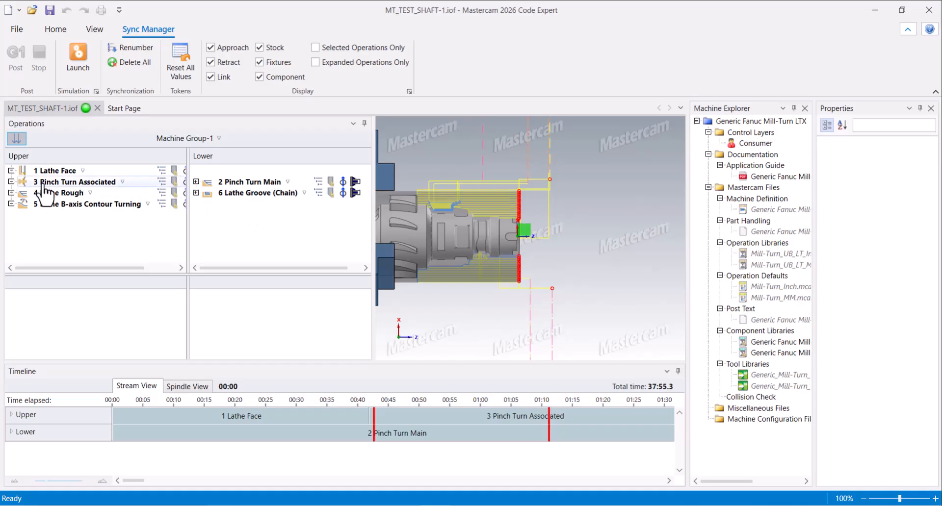
- Synchronize the end of operation 1 Lathe Face with the start of operation 2 Pinch Turn Main on the lower turret
left_click(10, 172)
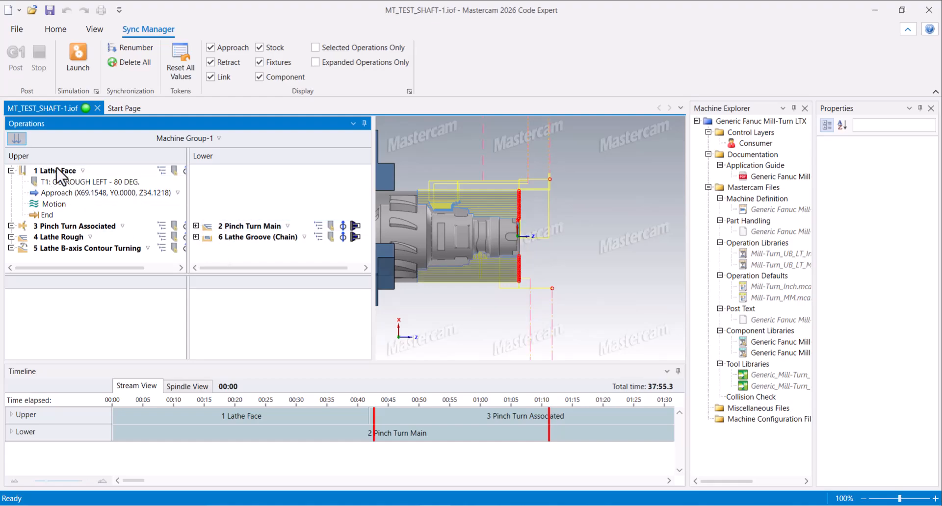
left_click(196, 225)
left_click_drag(92, 215, 263, 237)
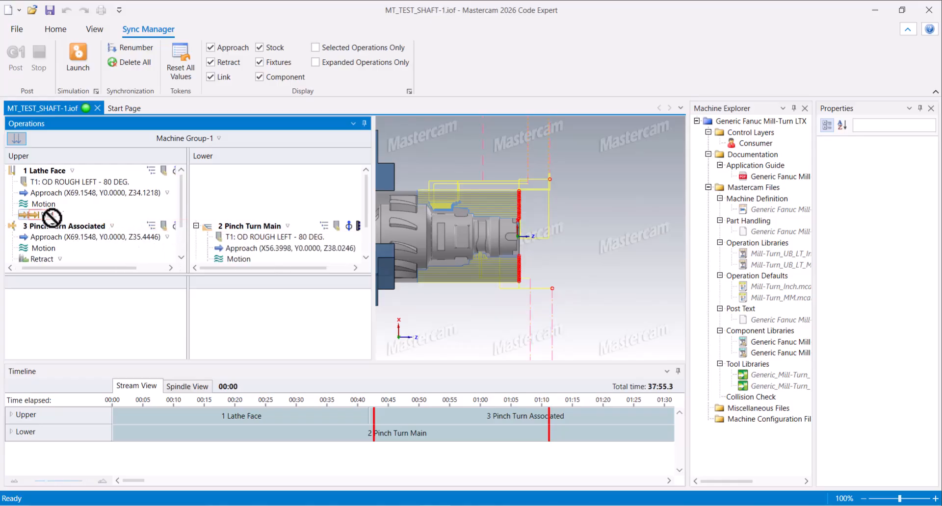
left_click_drag(139, 208, 244, 239)
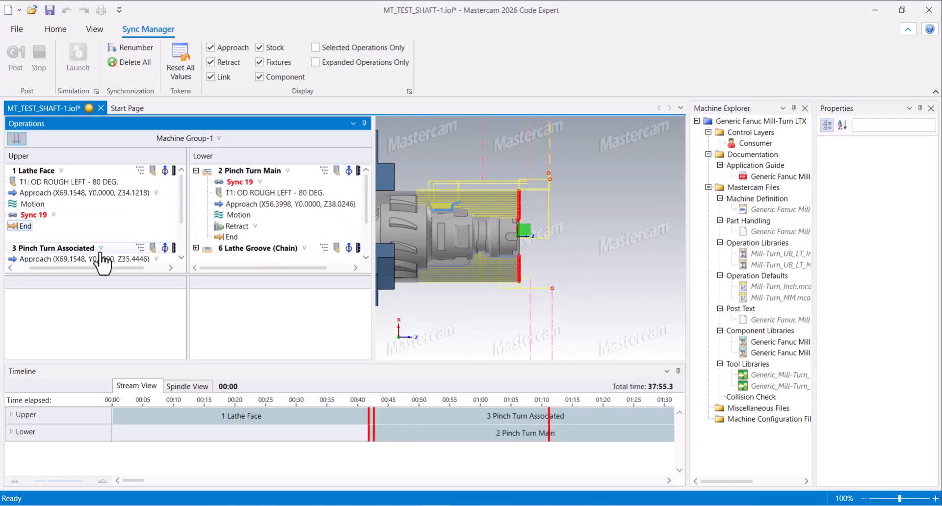
- Synchronize the end of operation 3 Pinch Turn Associated with the start of operation 6 Lathe Groove (Chain) on the lower turret
scroll(100, 228, "down", 1)
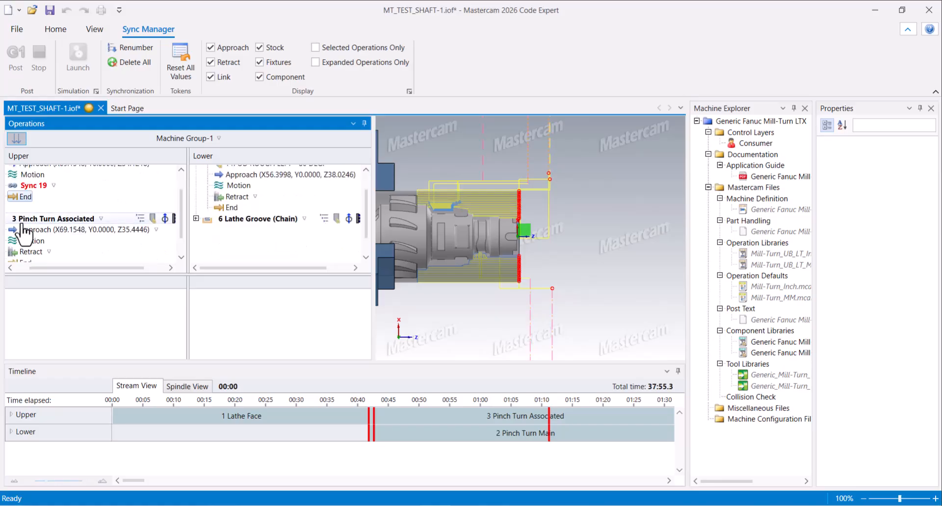
left_click_drag(39, 268, 20, 269)
scroll(49, 256, "down", 1)
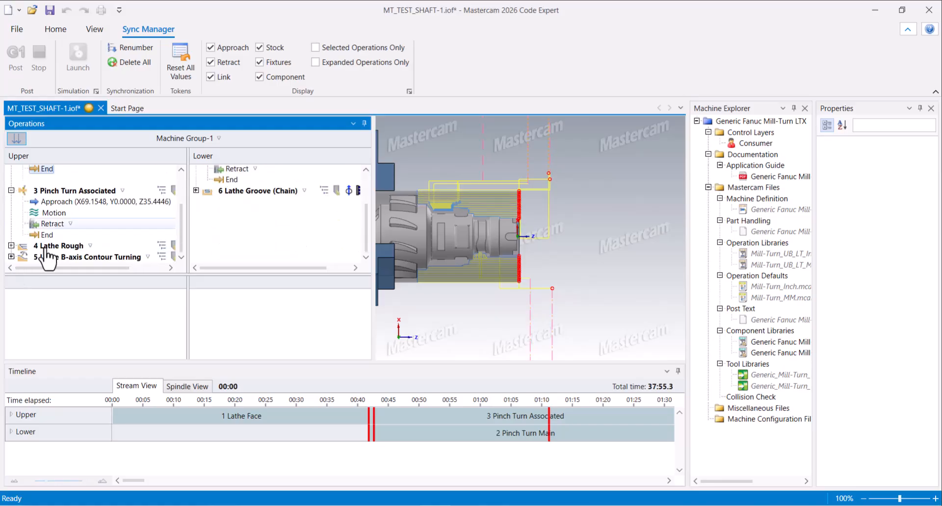
scroll(220, 226, "up", 2)
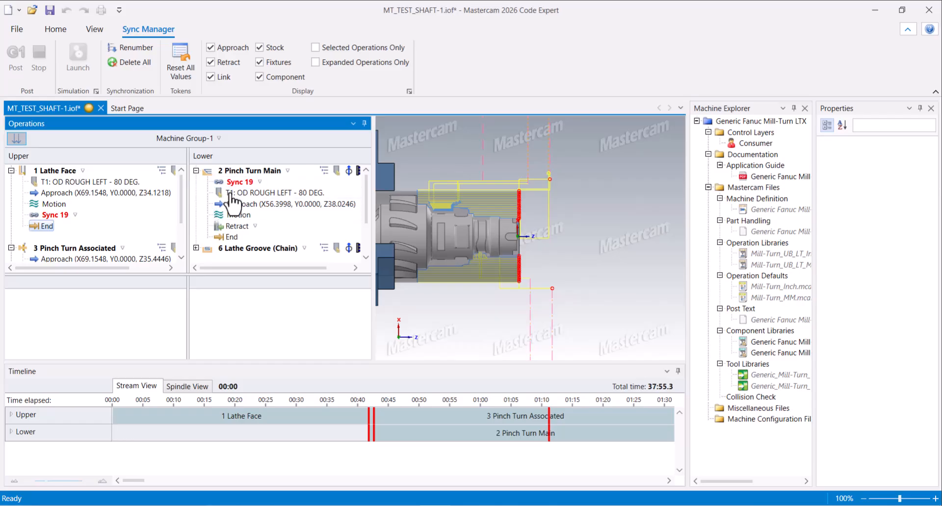
scroll(231, 196, "down", 1)
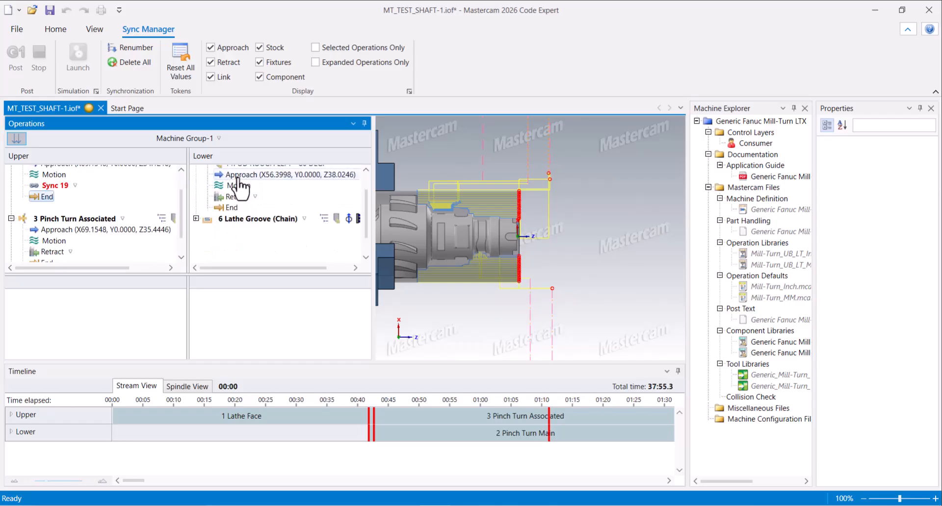
left_click(196, 219)
scroll(73, 243, "down", 1)
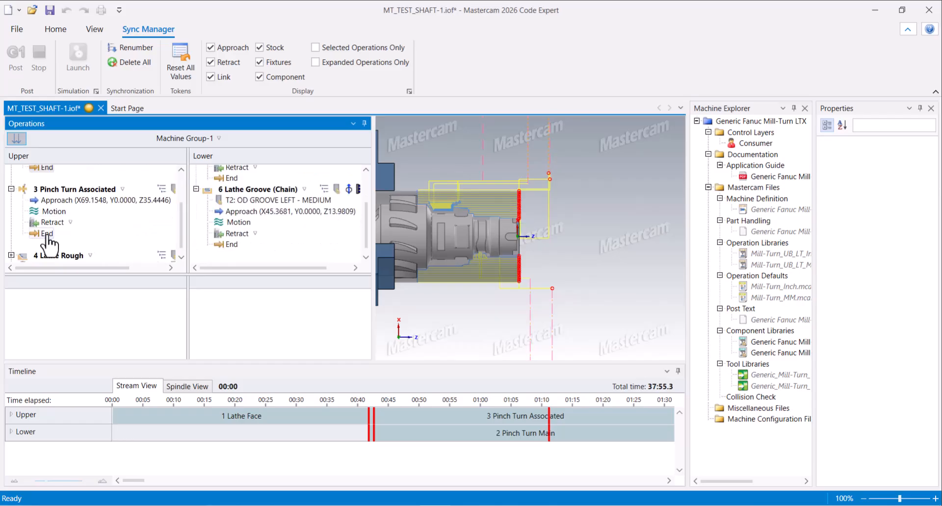
left_click_drag(48, 235, 240, 202)
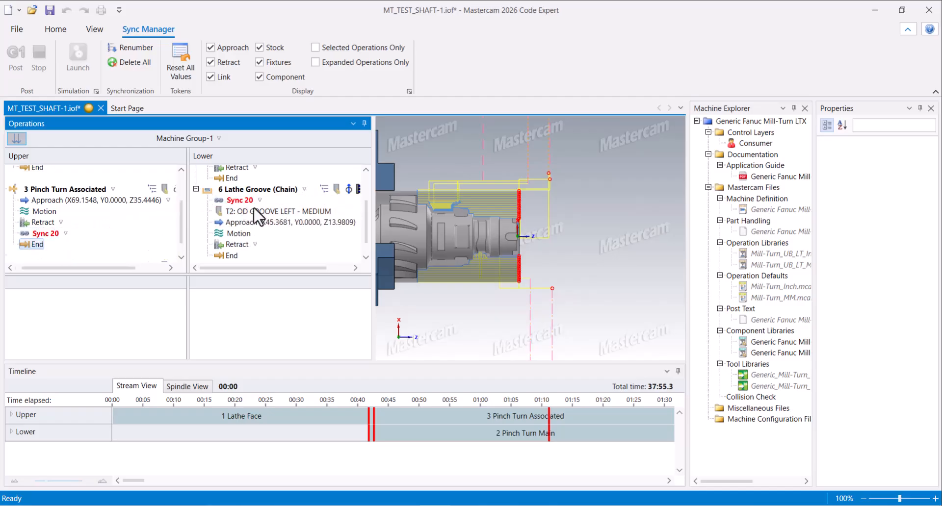
- Synchronize the end of the lower turret's Lathe Groove (Chain) with the start of 4 Lathe Rough, and save the file
scroll(196, 230, "down", 1)
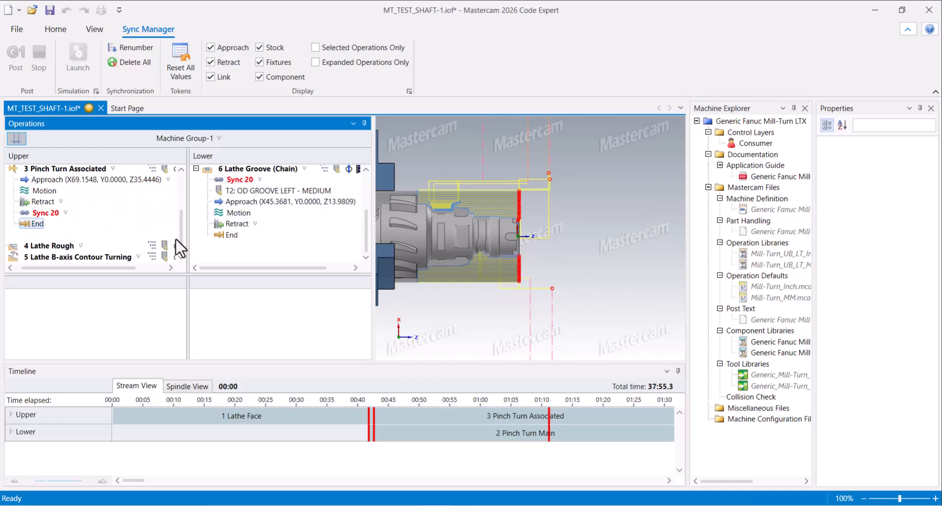
left_click(9, 268)
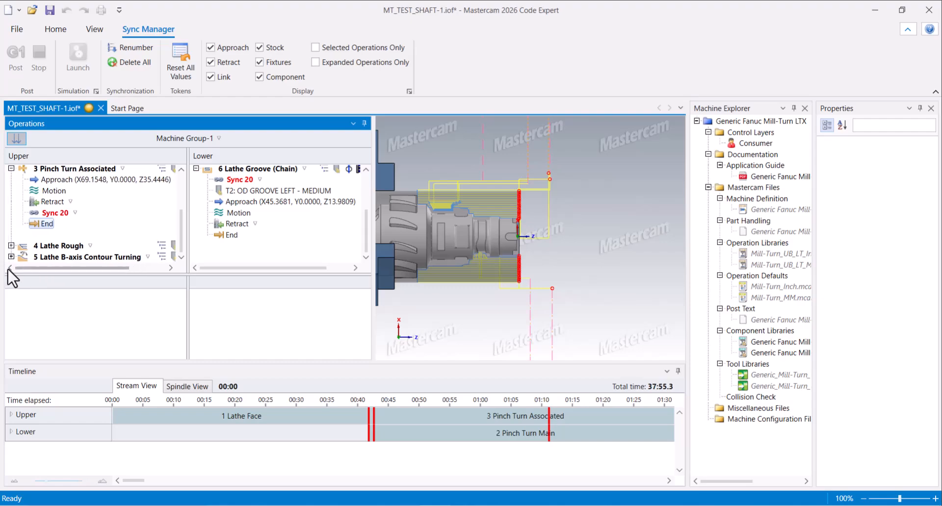
left_click(11, 244)
scroll(125, 248, "down", 1)
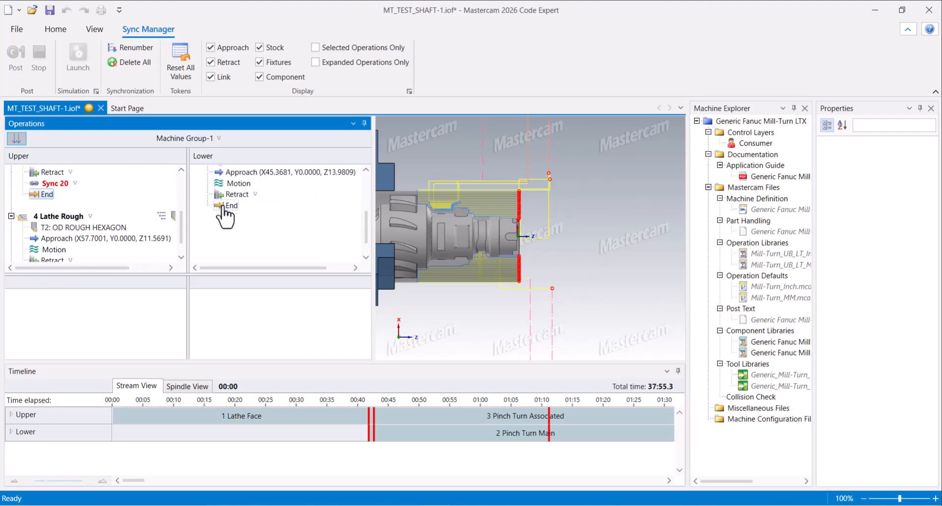
left_click_drag(167, 216, 77, 231)
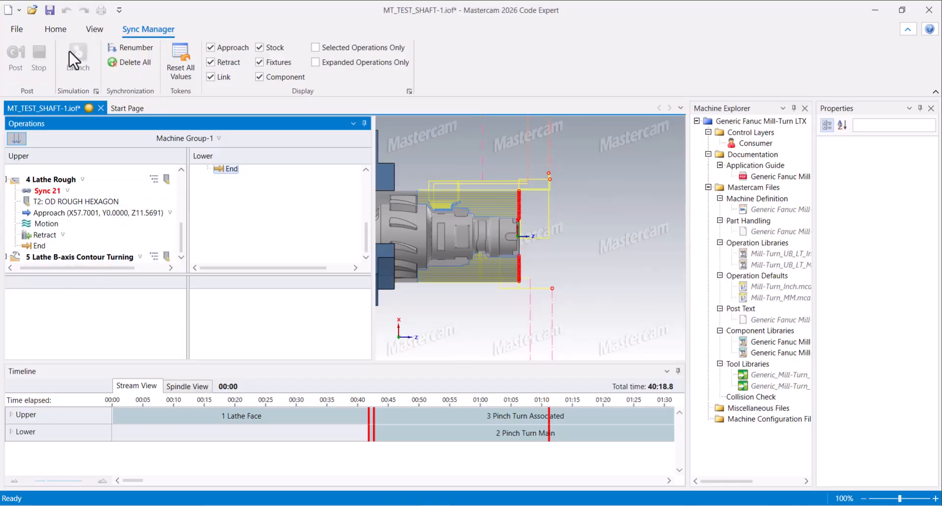
left_click(50, 9)
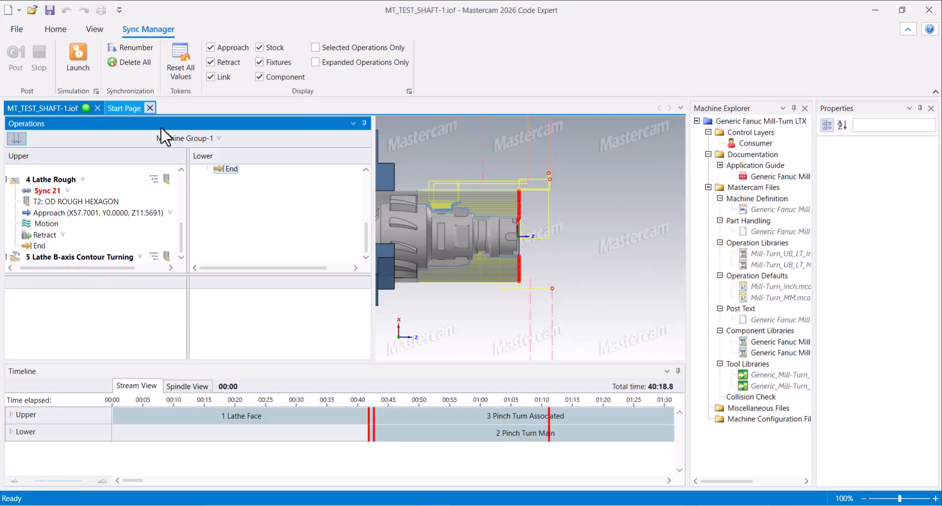
- Launch the machine simulation of the synchronized operations and play it from the front view, zoomed in on the work area
left_click(79, 57)
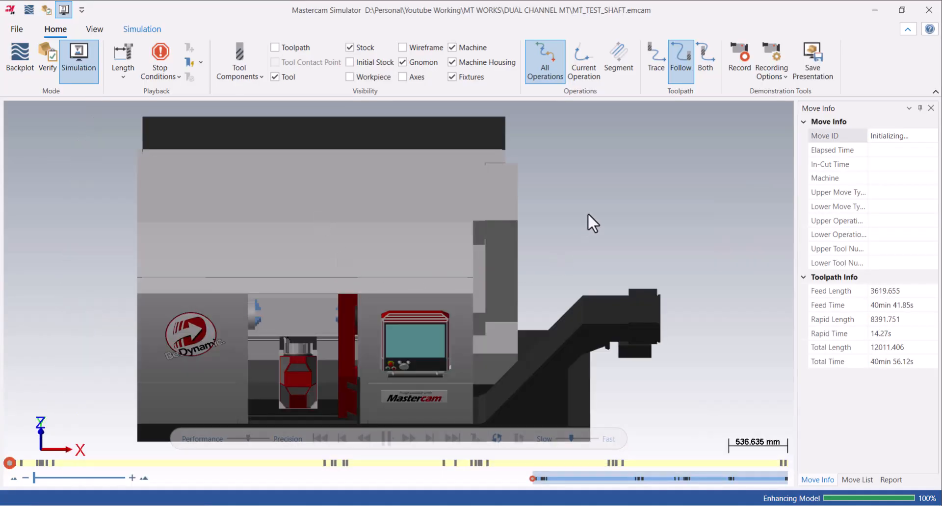
right_click(588, 213)
left_click(609, 293)
scroll(256, 297, "up", 3)
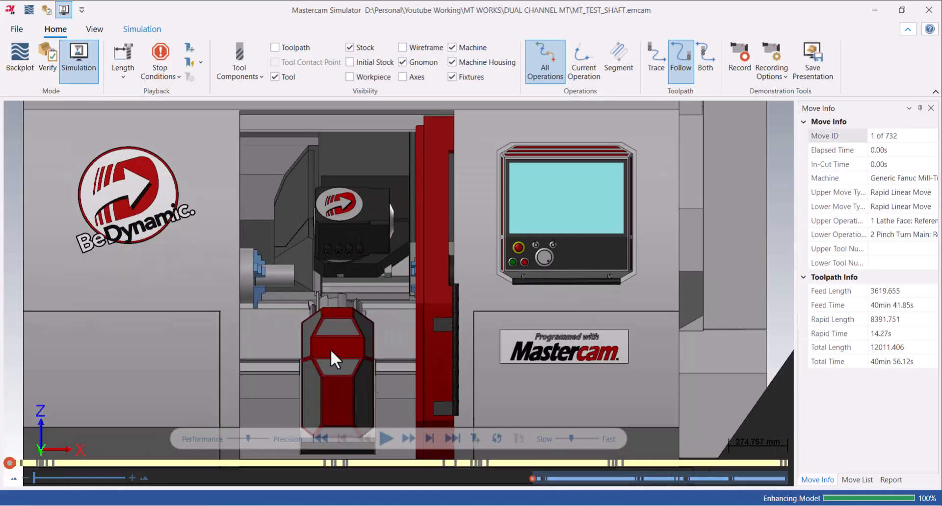
left_click(386, 438)
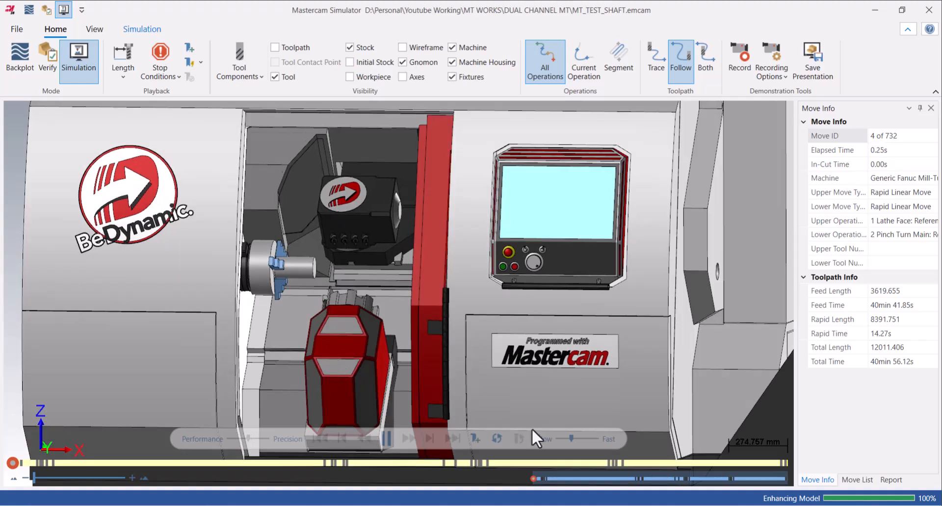
left_click(572, 437)
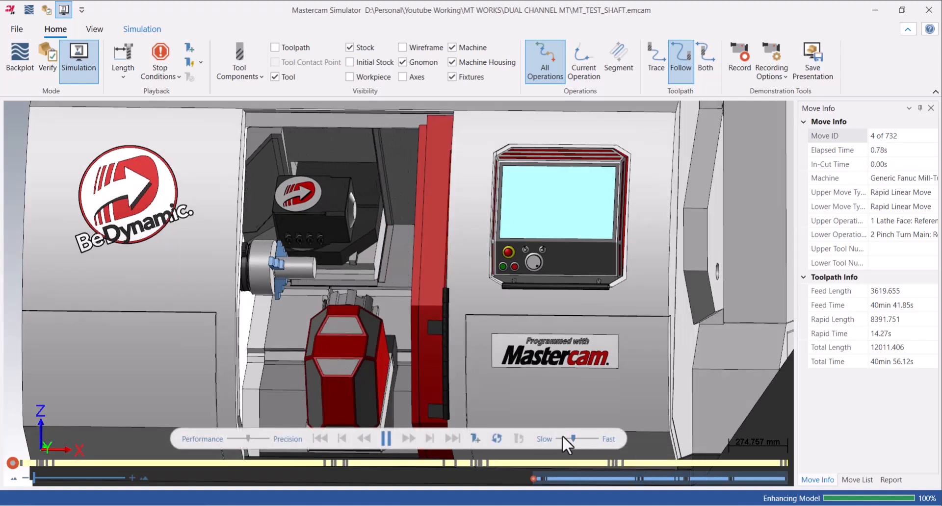
scroll(290, 307, "up", 3)
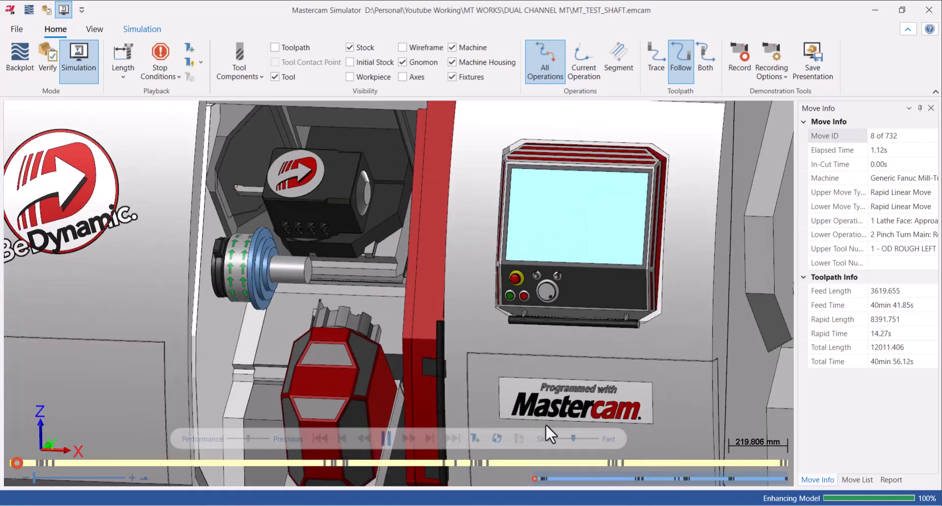
- Watch the turrets take turns at pinch turning, grooving and roughing, varying the playback speed until the simulation ends
left_click(578, 437)
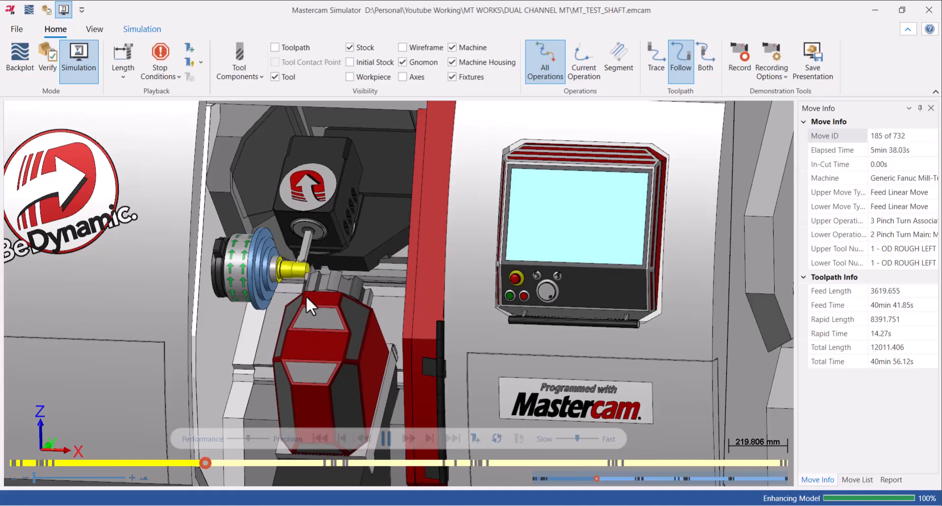
left_click(561, 438)
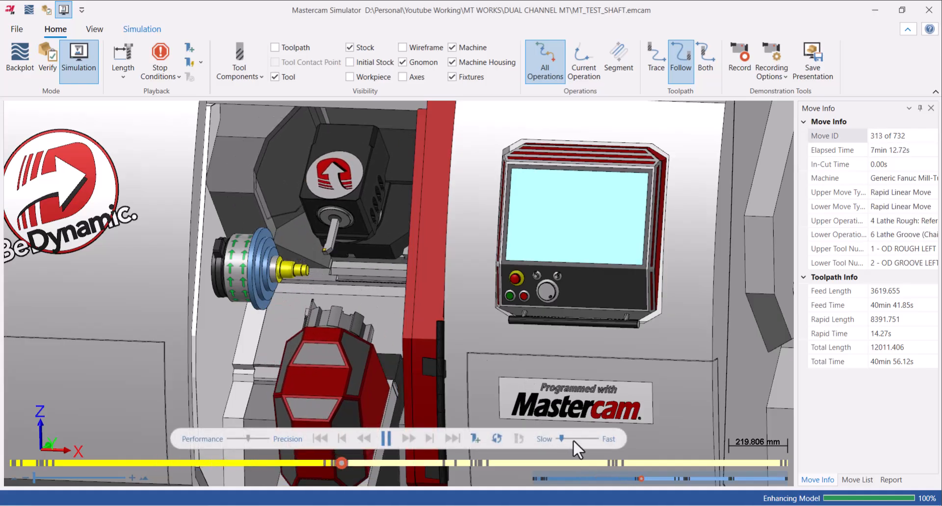
left_click(573, 439)
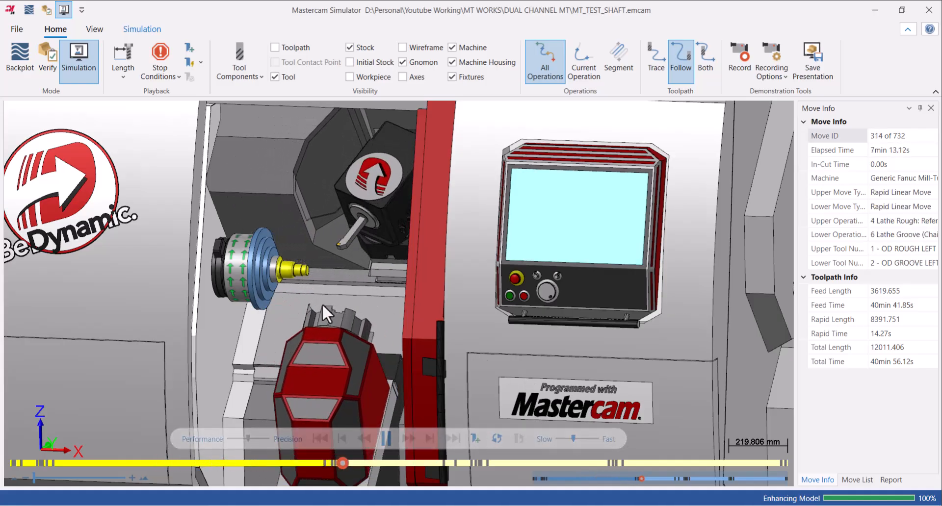
scroll(322, 304, "up", 2)
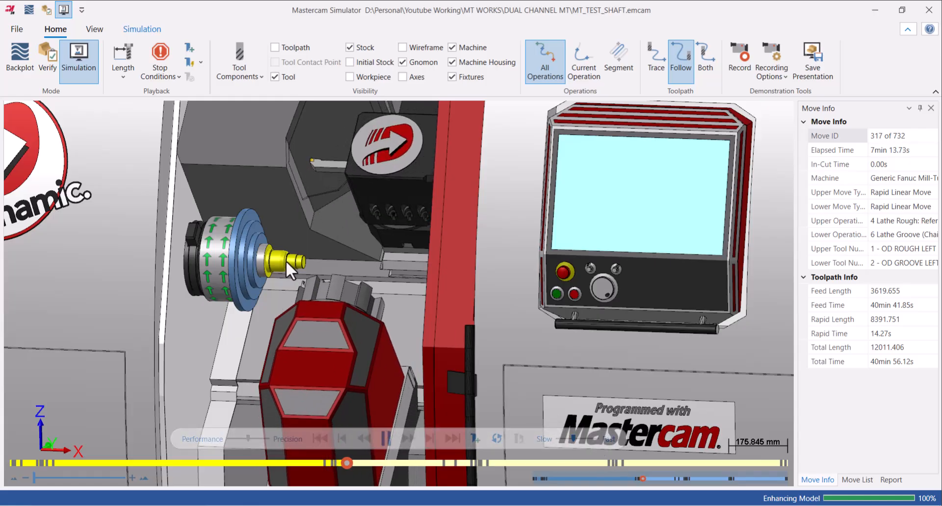
scroll(288, 260, "up", 1)
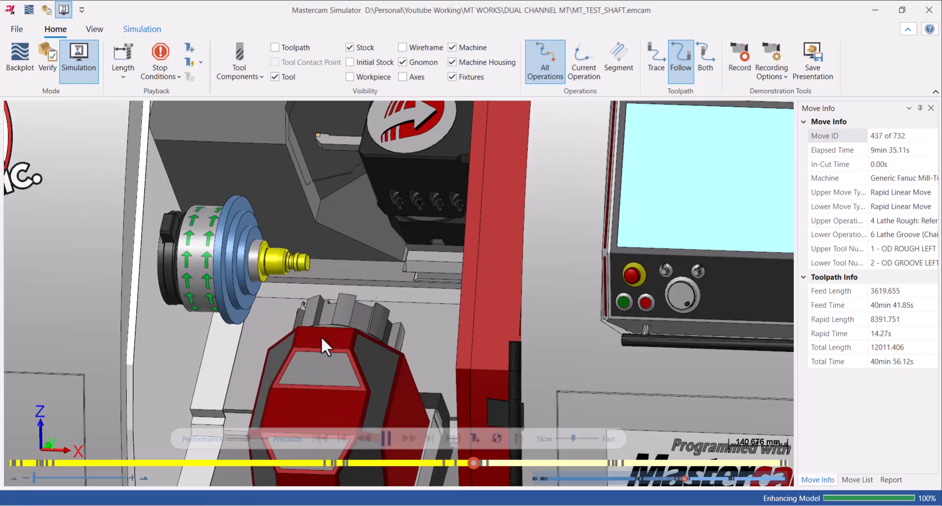
scroll(321, 336, "down", 2)
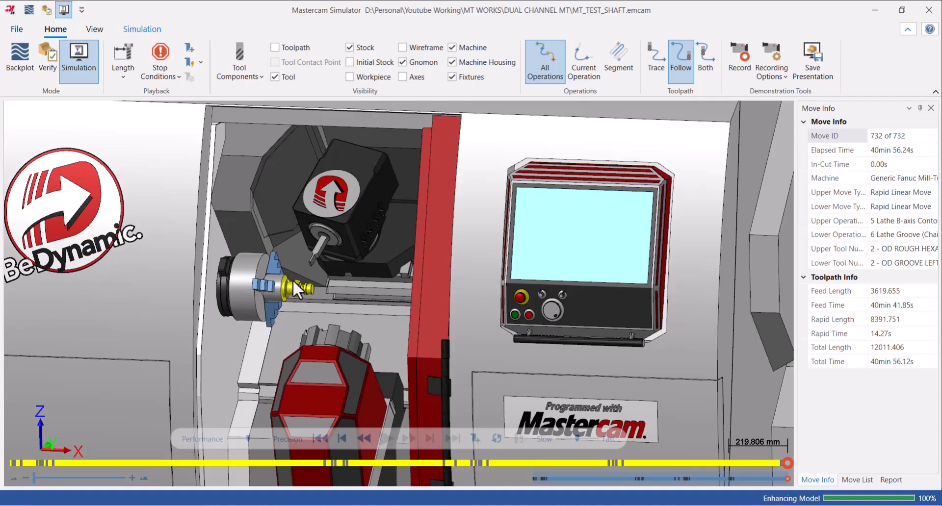
- Switch from the simulator back to Mastercam and open operation 5 Lathe B-axis Contour Turning's modified tool axis vectors for editing
scroll(289, 282, "up", 8)
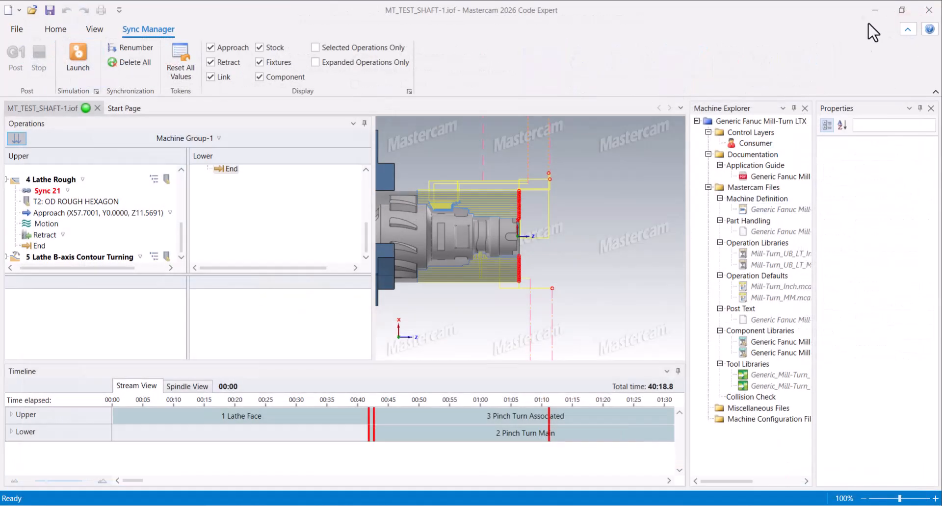
left_click(875, 10)
scroll(113, 417, "down", 2)
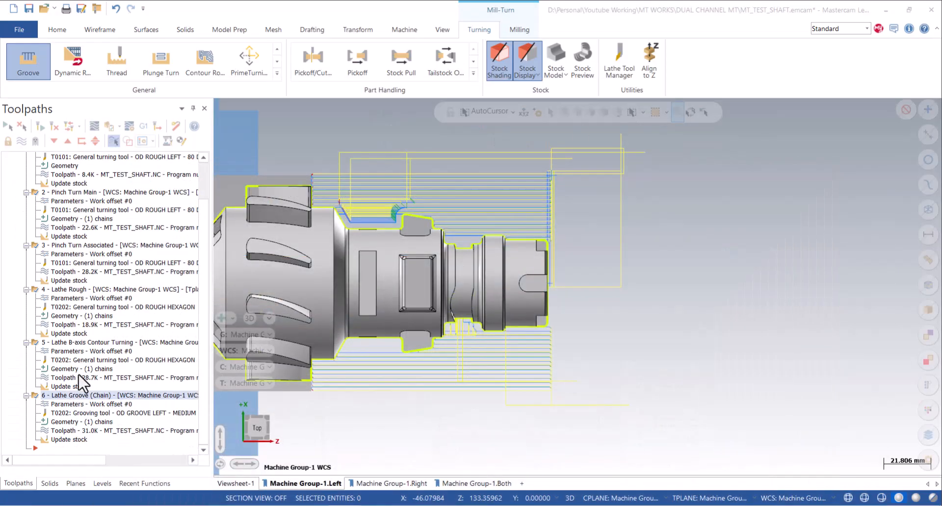
left_click(71, 343)
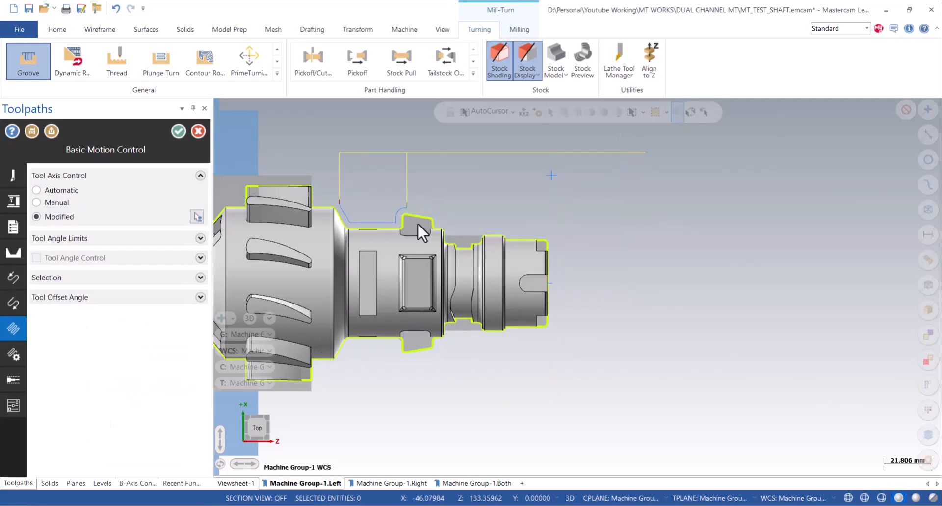
left_click(198, 216)
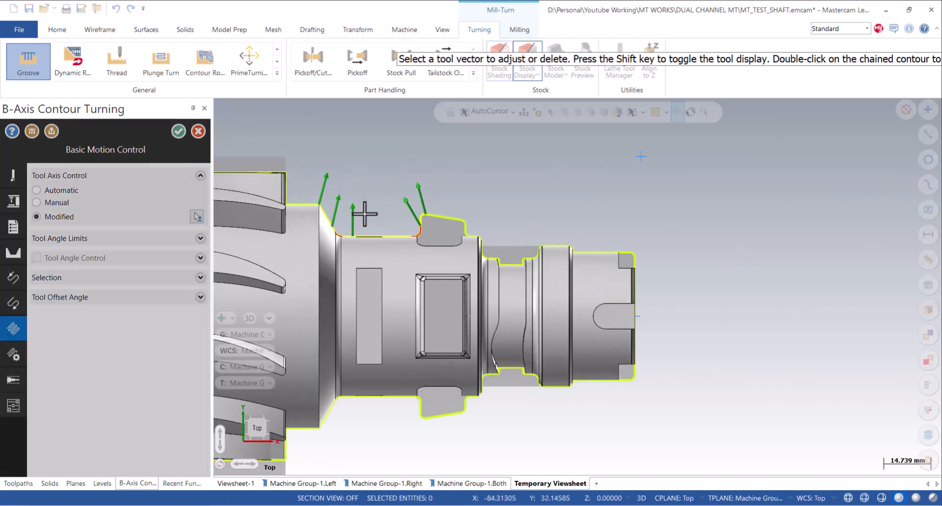
- Set the tilted tool vector on the wall between the fillet and the raised collar to 100°
scroll(427, 325, "down", 2)
scroll(442, 252, "up", 3)
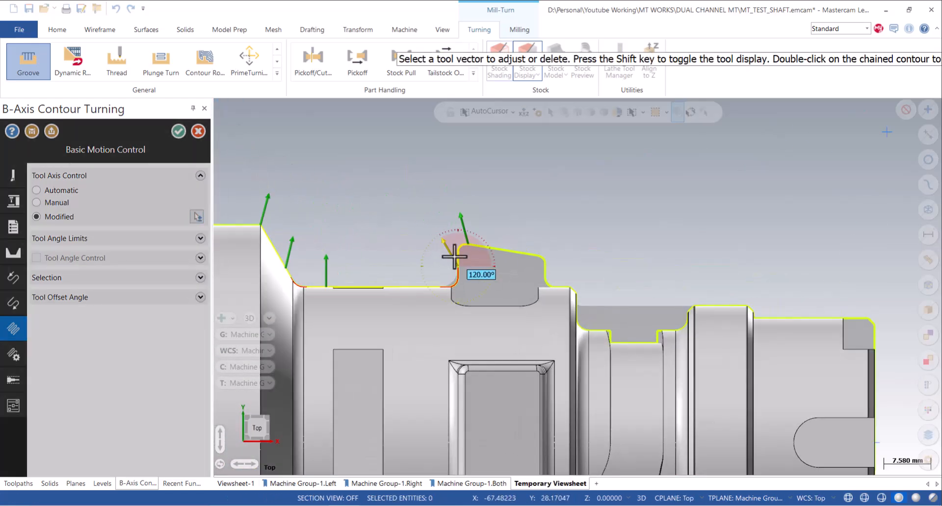
left_click(452, 250)
scroll(424, 250, "down", 4)
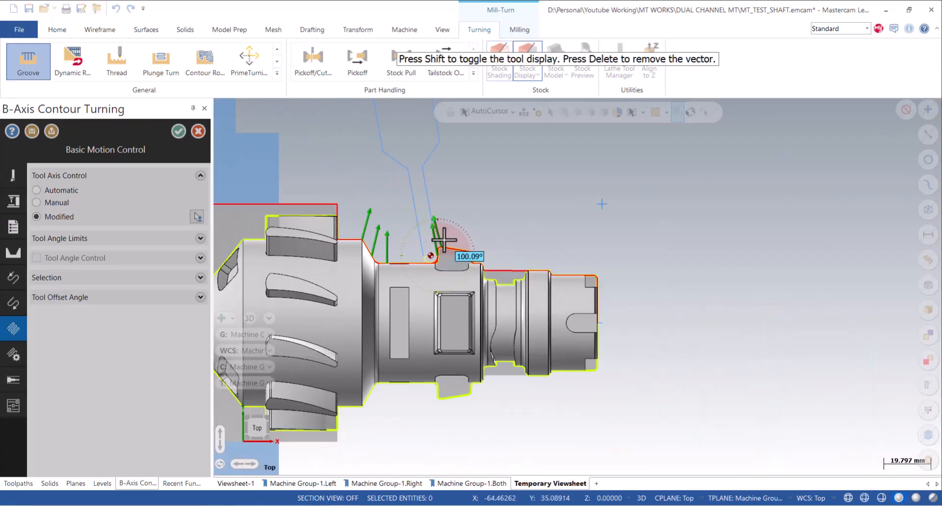
scroll(444, 240, "down", 4)
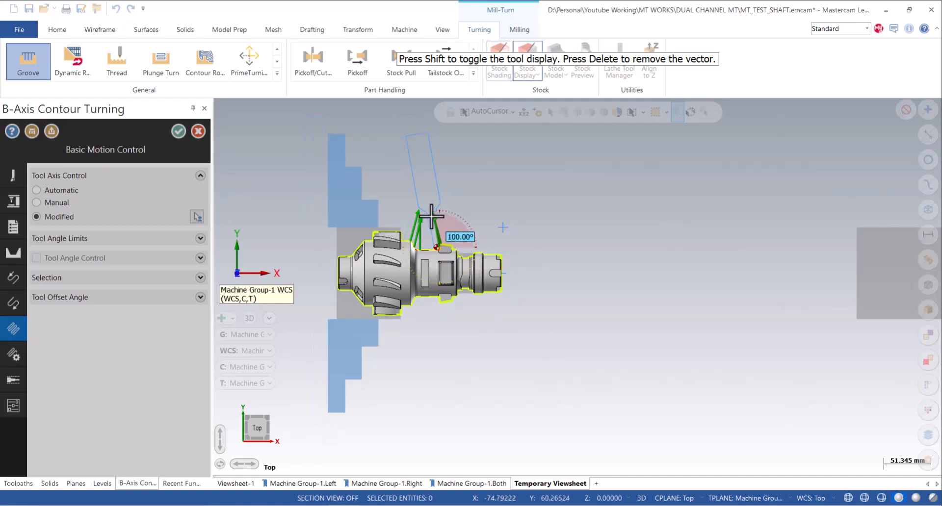
left_click(457, 216)
- Add a vertical tool vector just before the fillet at the raised collar and accept the modified B-axis operation
scroll(443, 226, "up", 5)
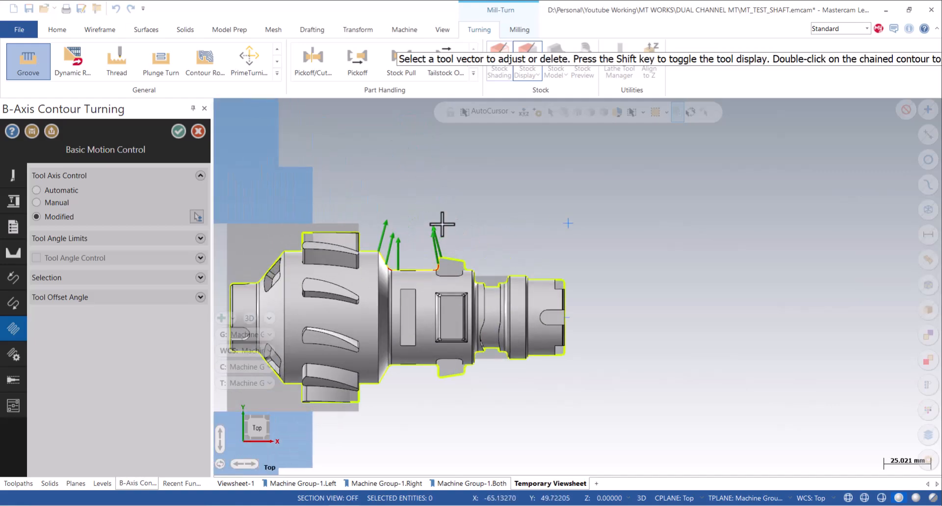
scroll(443, 242, "up", 2)
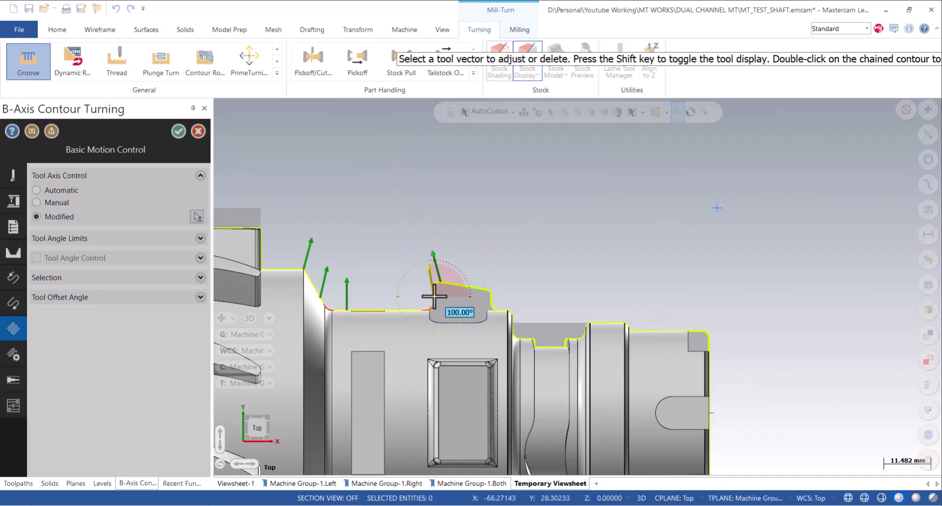
left_click(445, 266)
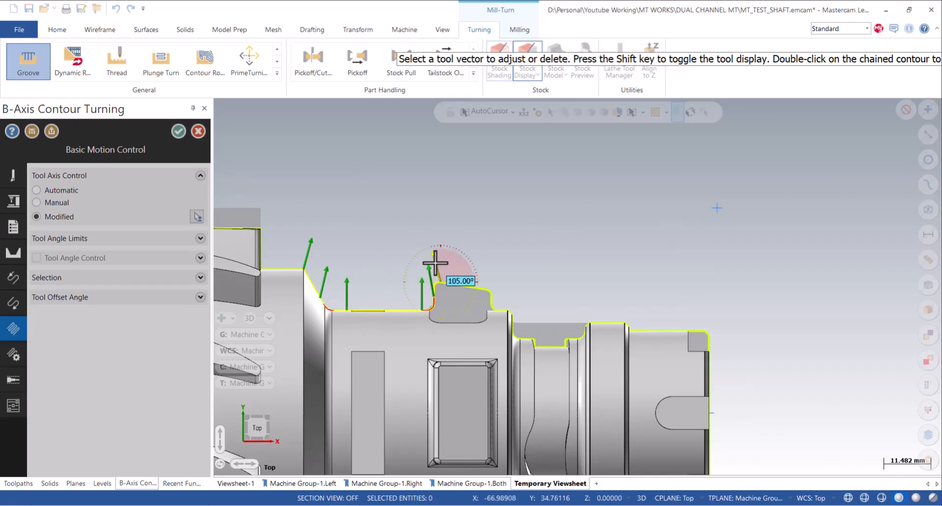
left_click(435, 262)
left_click(443, 255)
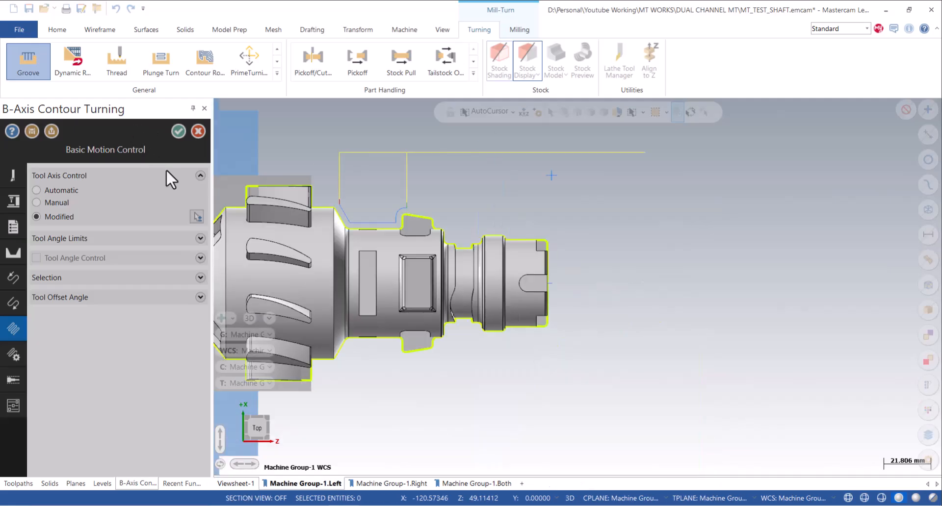
left_click(178, 131)
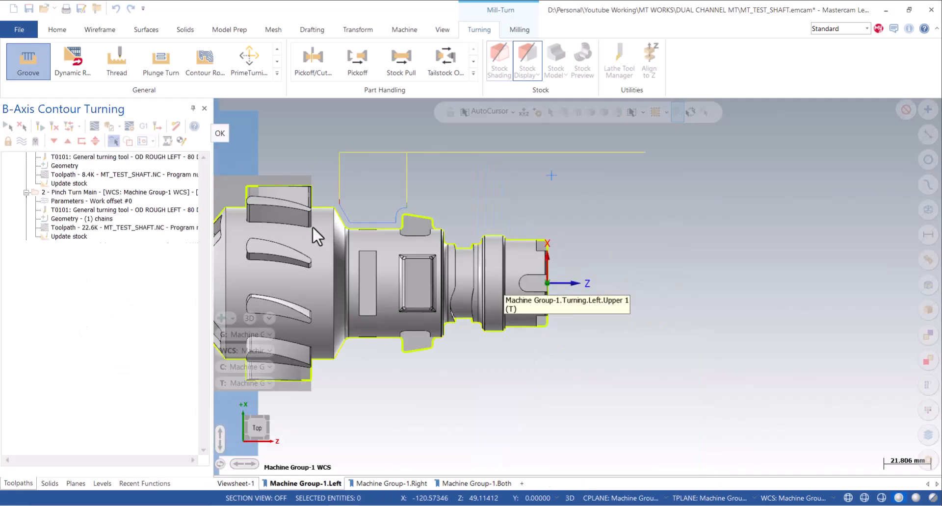
- Regenerate operation 5 Lathe B-axis Contour Turning and operation 6 Lathe Groove (Chain), then save the file
left_click(44, 128)
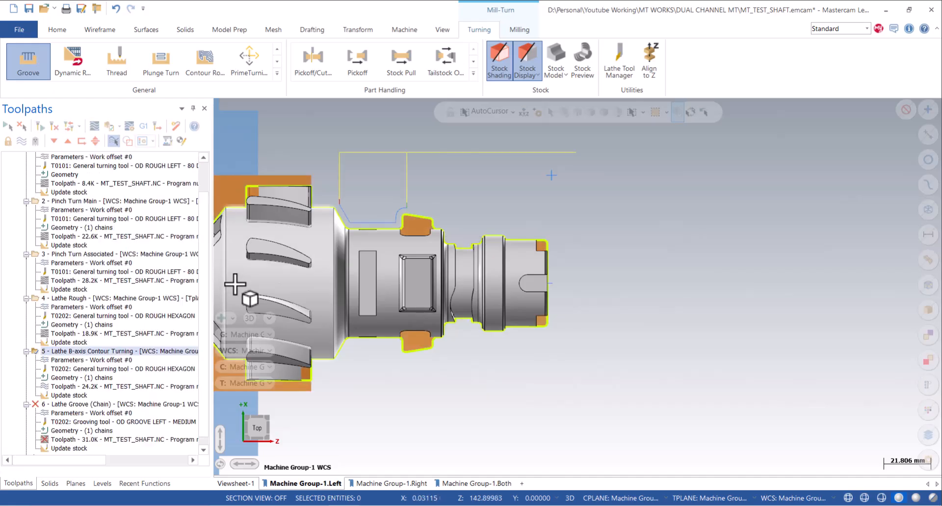
left_click(74, 404)
left_click(40, 127)
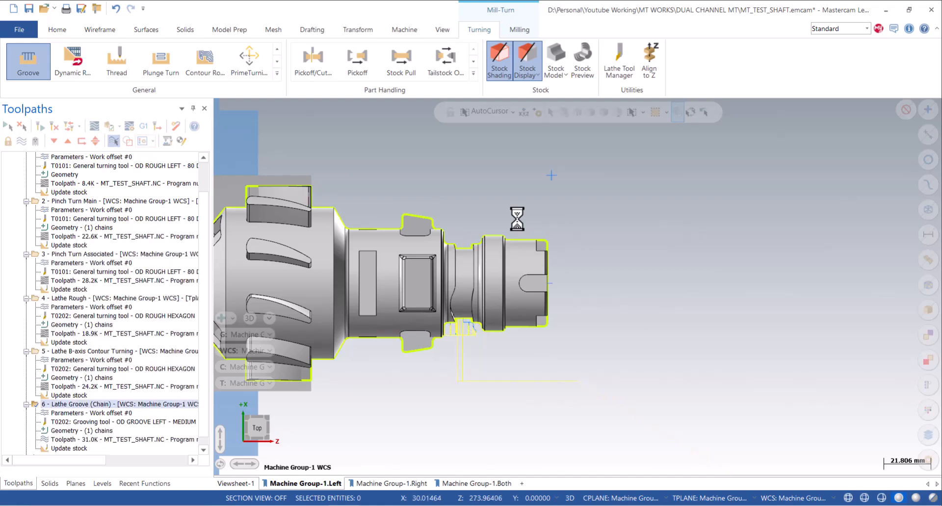
left_click(28, 12)
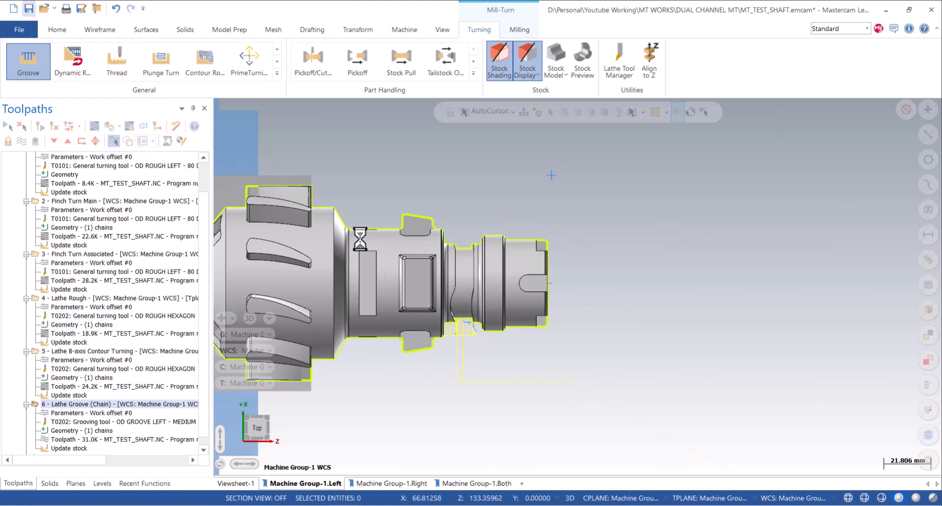
- Make level 1 Combine1 the active level and hide level 20 Turn Profile
scroll(362, 239, "down", 1)
scroll(395, 229, "up", 2)
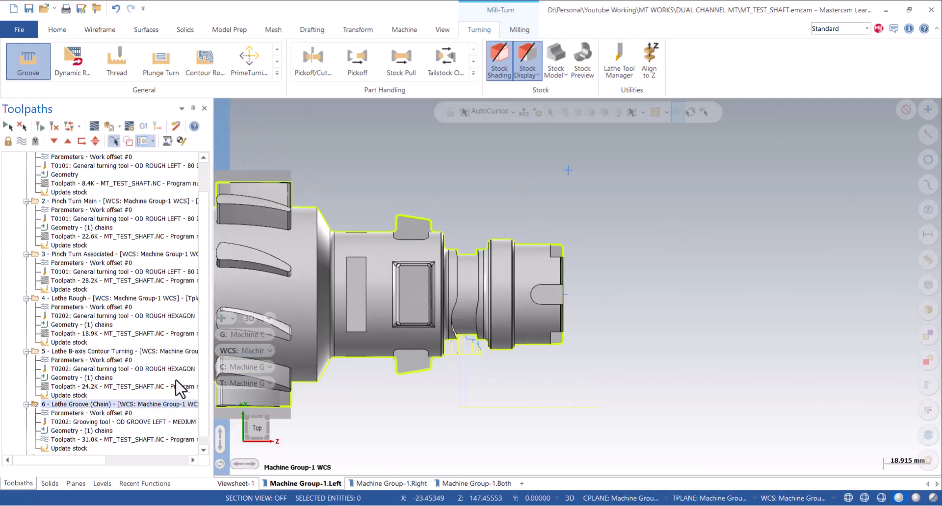
left_click(102, 483)
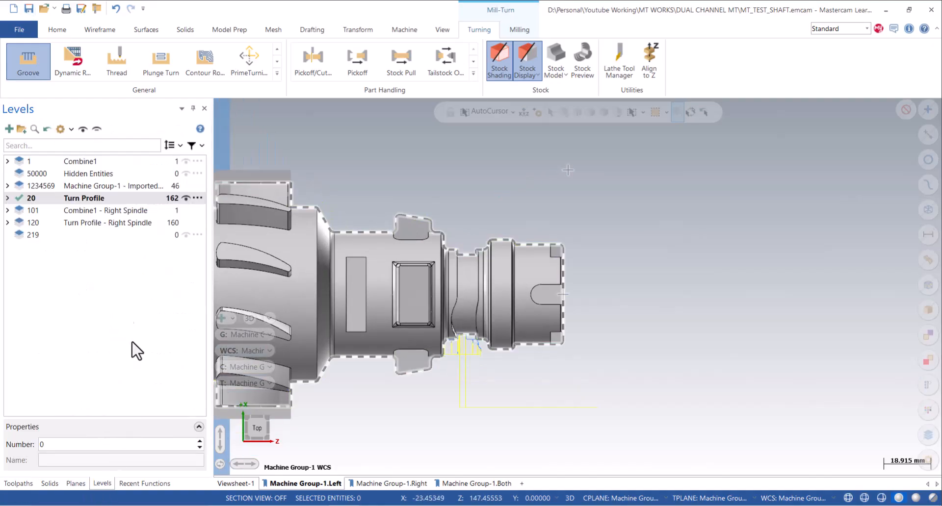
left_click(28, 161)
left_click(186, 197)
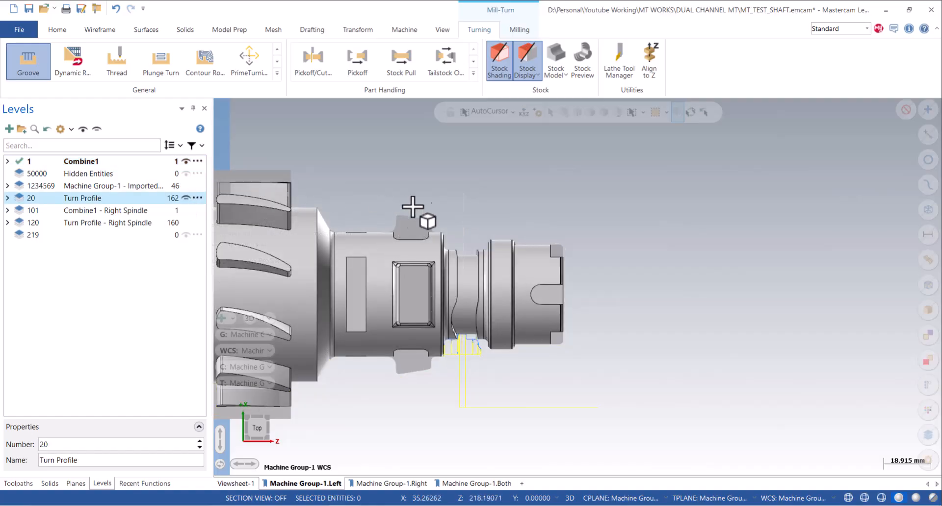
middle_click_drag(581, 285, 551, 358)
left_click(18, 484)
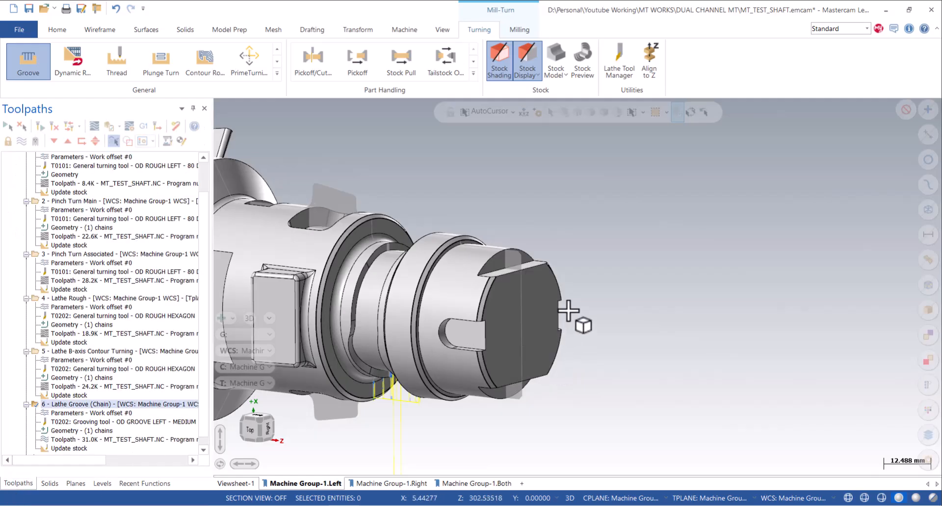
middle_click_drag(568, 316, 535, 299)
scroll(30, 196, "up", 2)
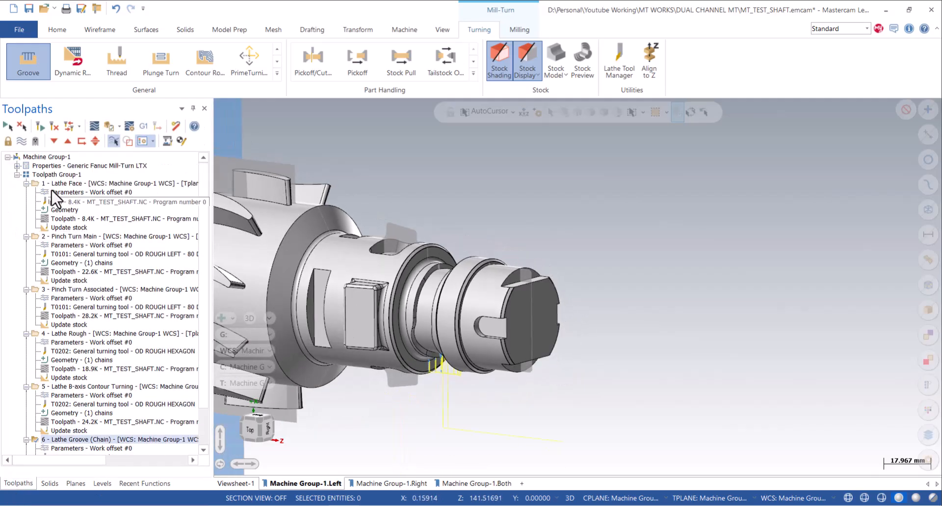
- Collapse all six operations in the toolpath list and rename their toolpath group as LEFT_SPIN_TURN
left_click(26, 183)
left_click(26, 192)
left_click(27, 201)
left_click(27, 209)
left_click(27, 218)
left_click(27, 227)
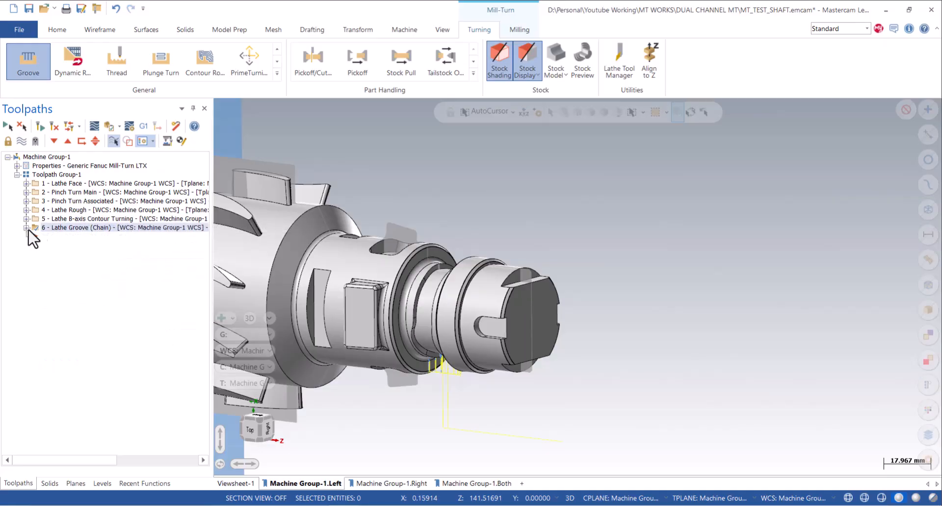
left_click(68, 175)
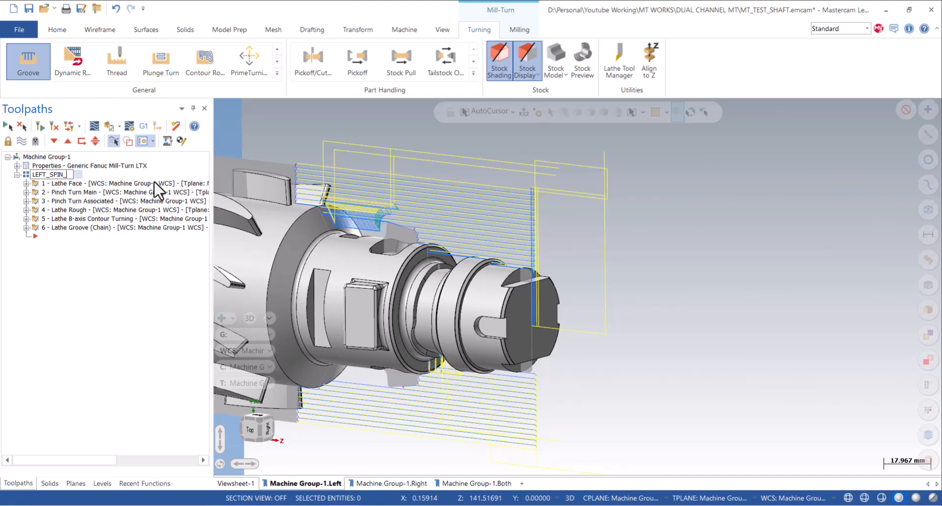
left_click(144, 295)
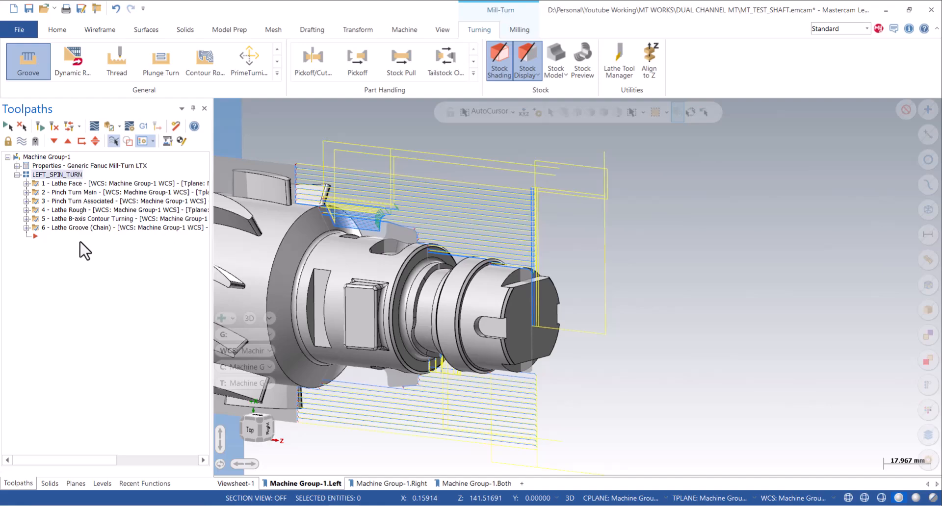
- Create a new toolpath group in Machine Group-1 named LEFT_SPIN_MILL, and hide the displayed toolpaths
right_click(58, 158)
mouse_move(105, 217)
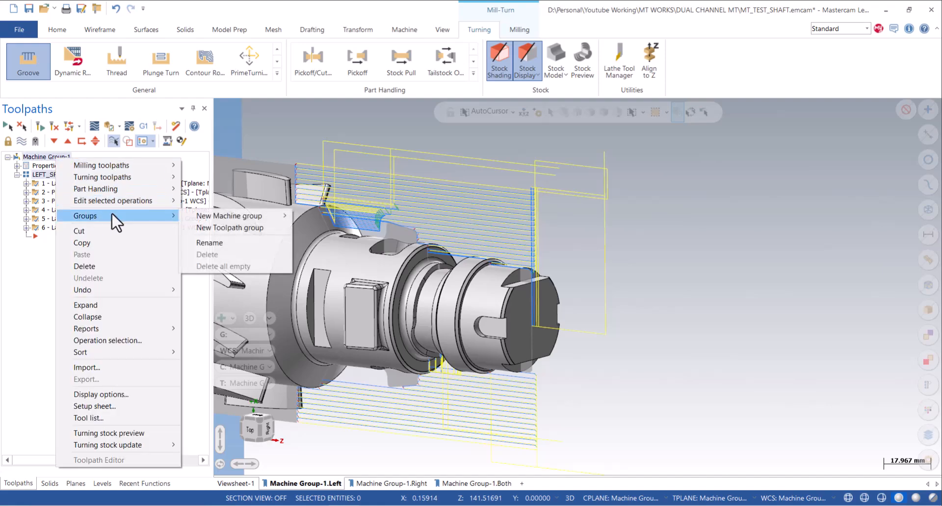
left_click(240, 227)
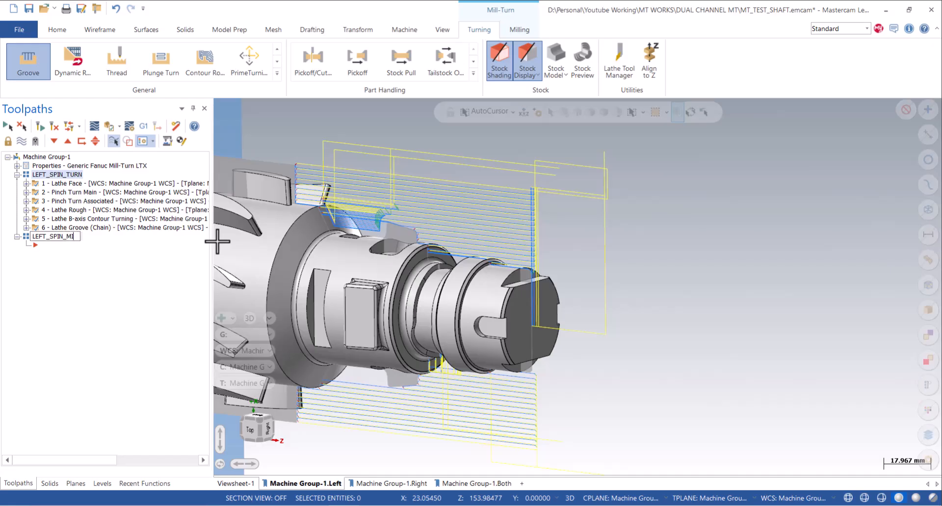
left_click(78, 280)
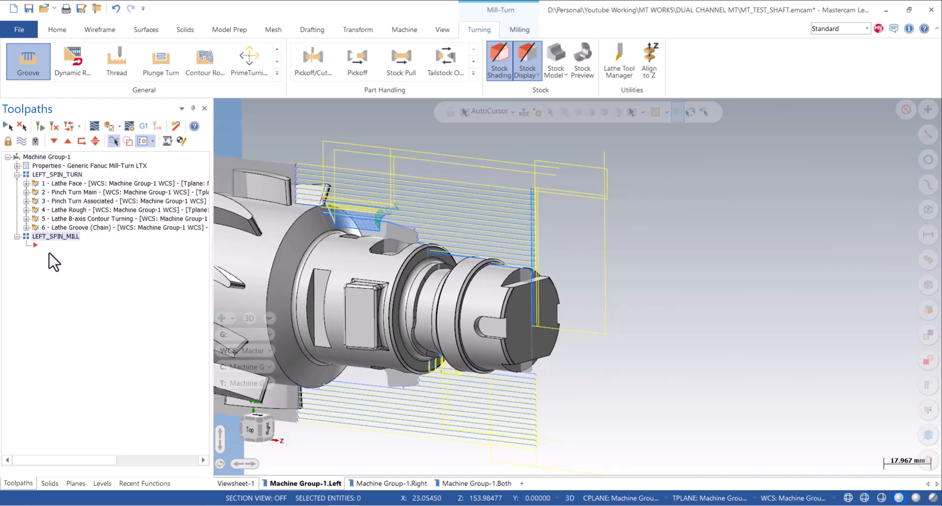
left_click(24, 145)
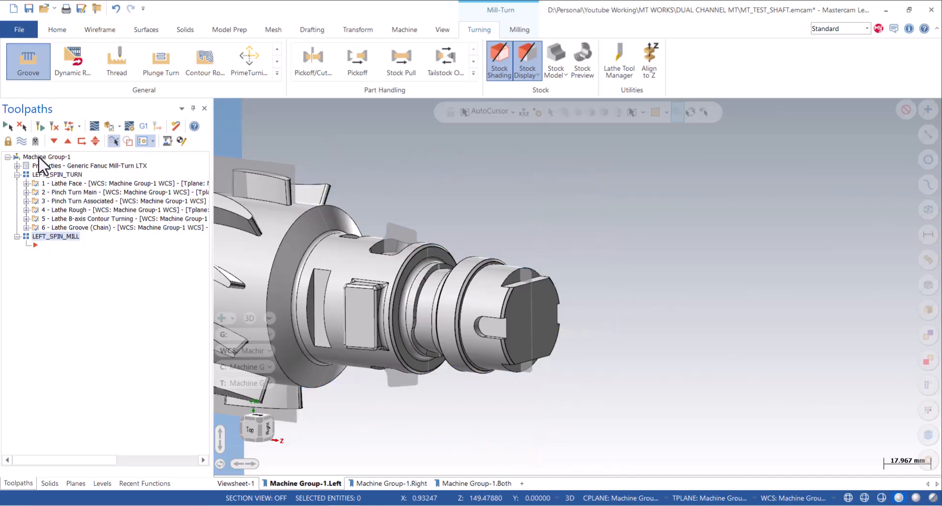
scroll(561, 290, "up", 3)
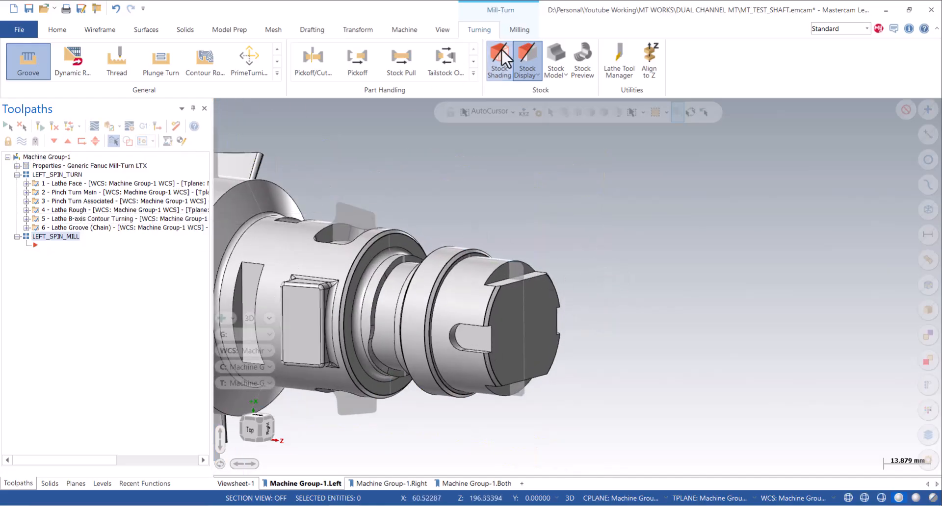
left_click(519, 29)
left_click(22, 59)
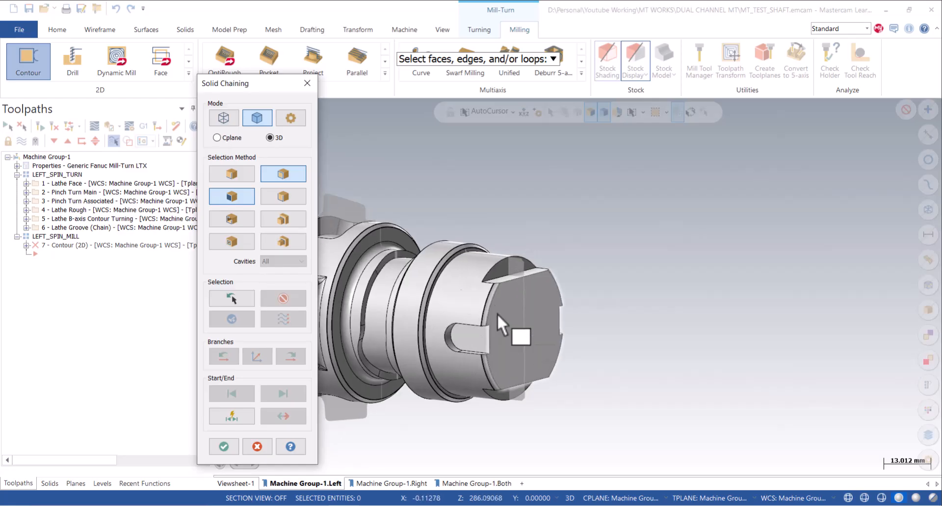
left_click(307, 84)
left_click(592, 300)
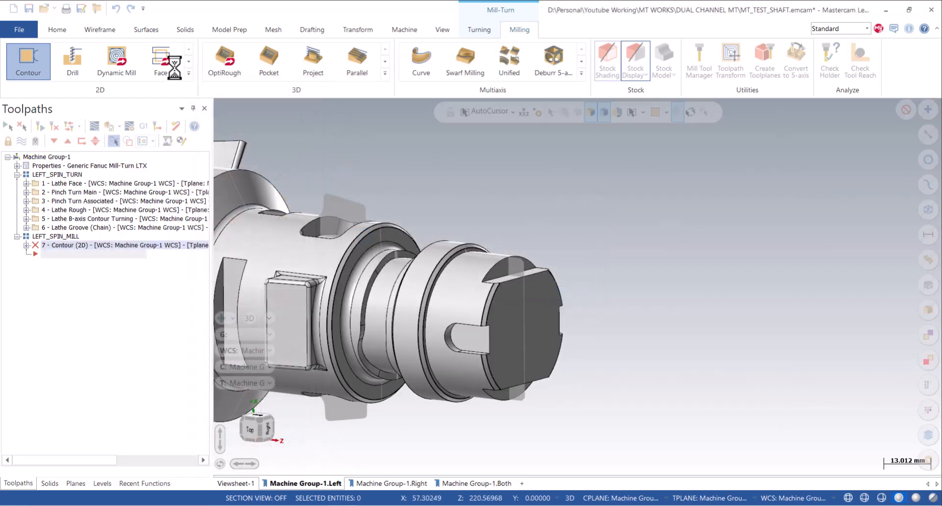
- Measure the radius and diameter of the rounded end of the slot near the shaft's front face with Analyze Dynamic
left_click(67, 30)
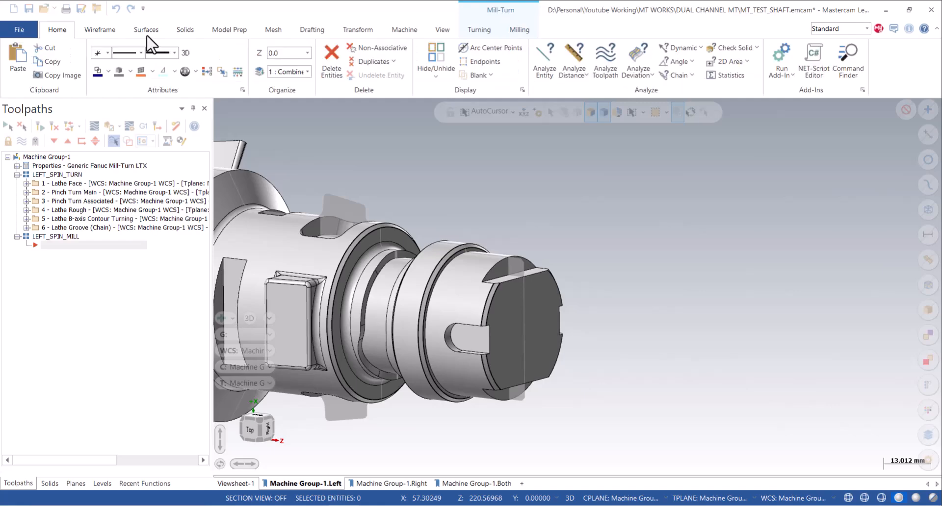
left_click(685, 48)
scroll(452, 357, "up", 7)
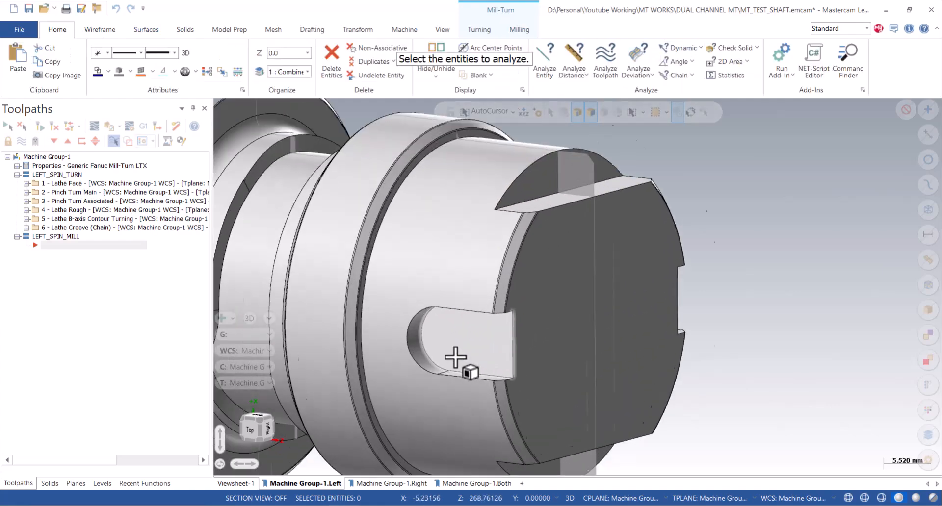
left_click(408, 350)
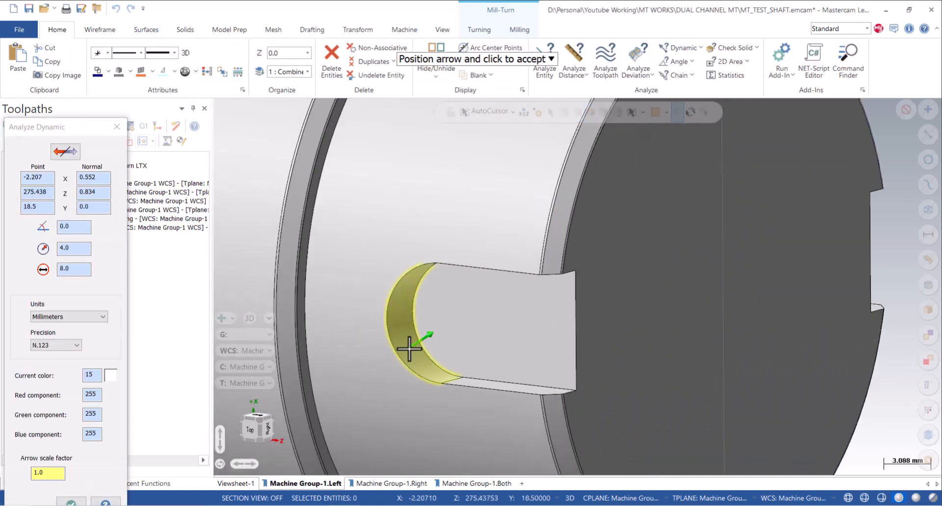
left_click_drag(71, 127, 127, 93)
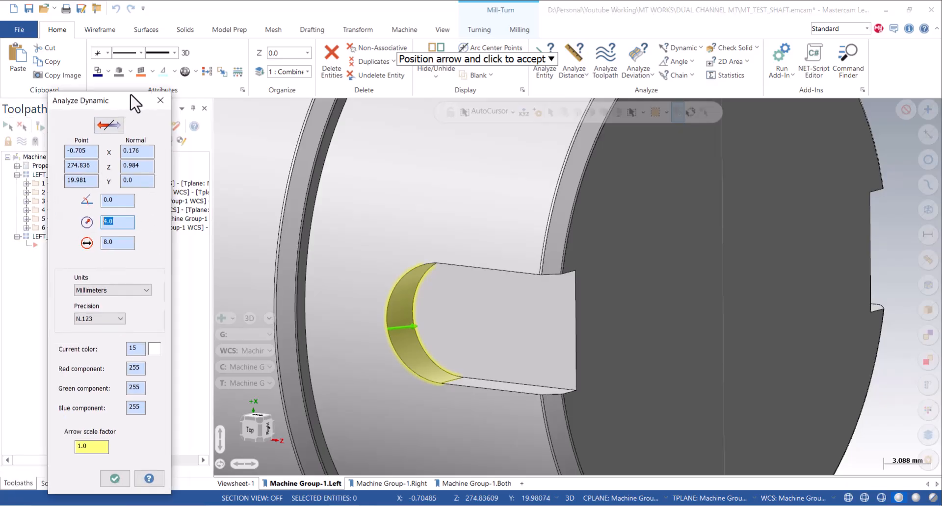
left_click(172, 92)
scroll(410, 336, "down", 5)
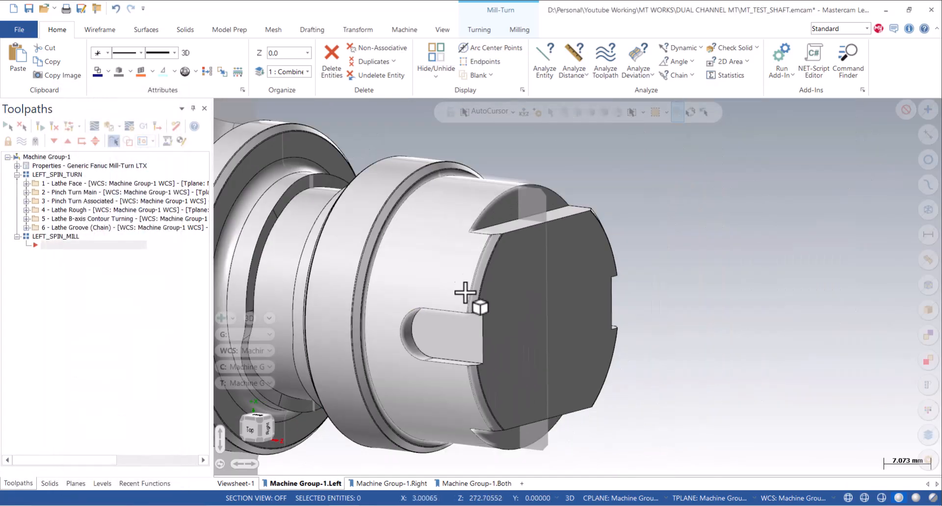
- Create a contour mill toolpath chained along the inner straight edge of the upper flat at the shaft's front end
left_click(520, 29)
left_click(28, 59)
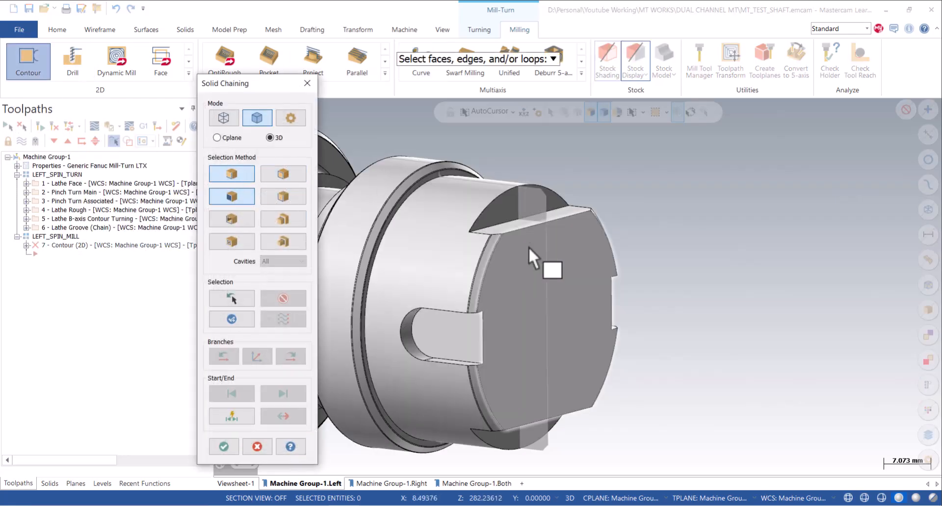
left_click(526, 216)
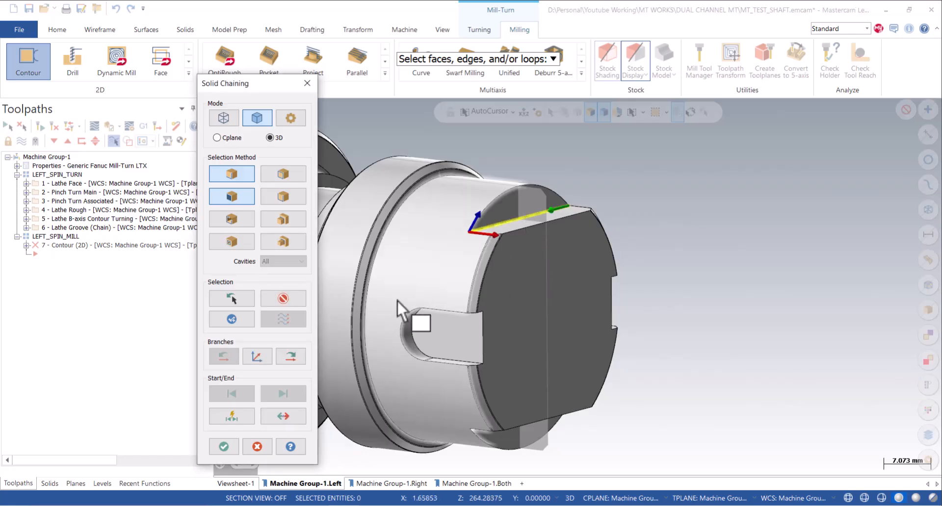
left_click(219, 448)
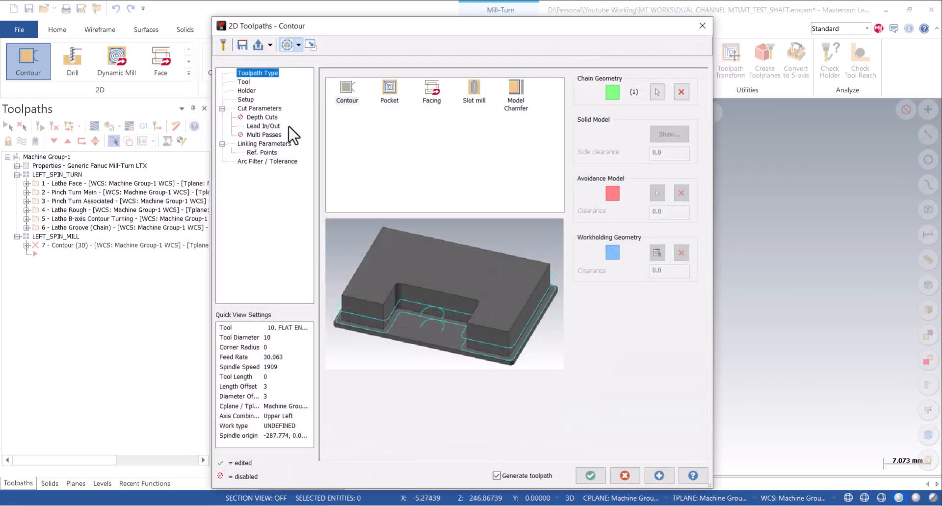
- Define a new flat endmill with a 6 mm cutting diameter for the flat's contour toolpath
left_click(248, 84)
right_click(435, 137)
left_click(449, 153)
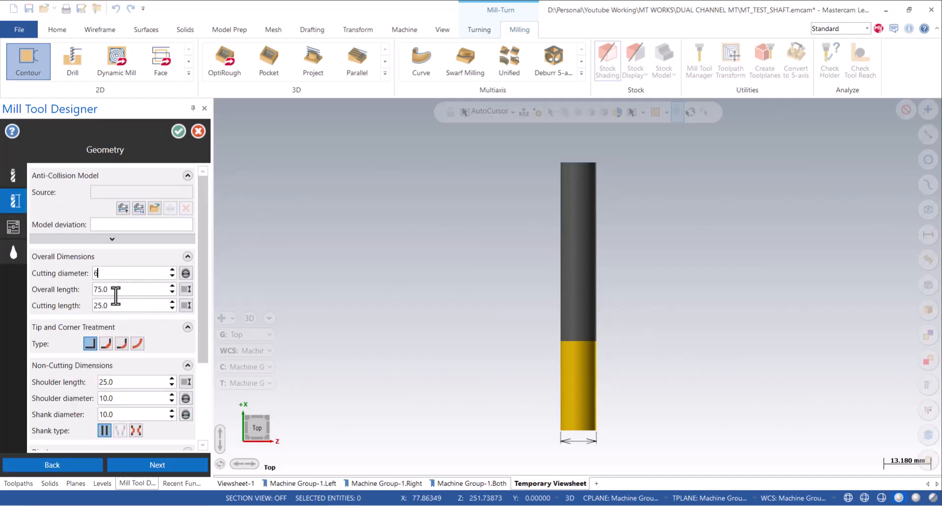
left_click(114, 289)
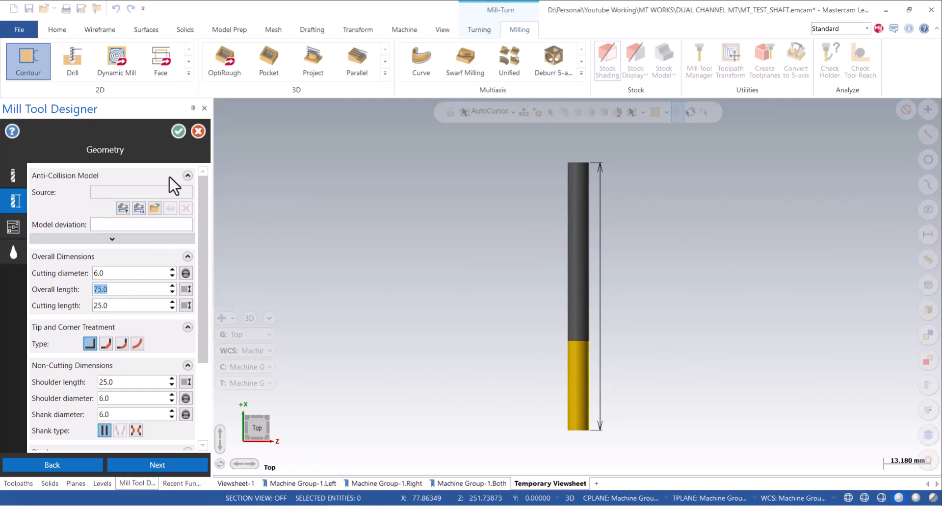
left_click(178, 130)
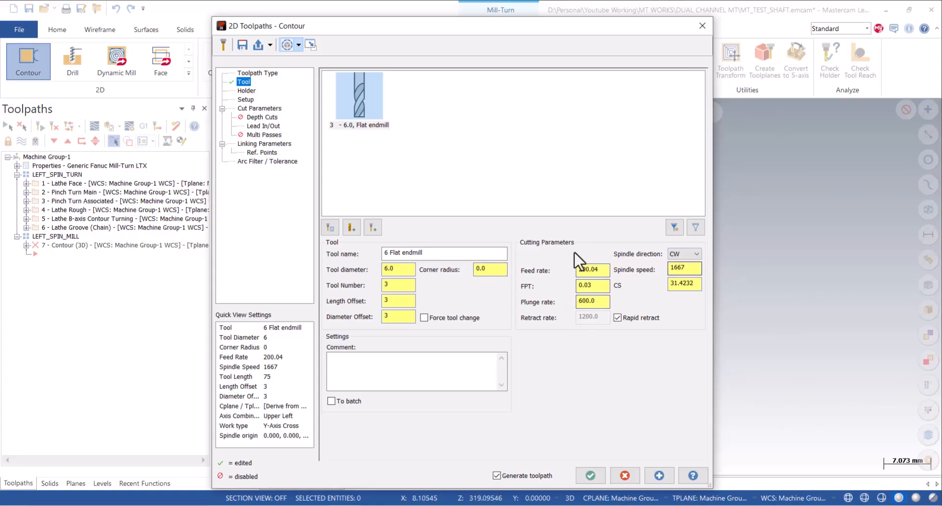
- Load the BT50-mm.tooldb holder library, assign holder B6C4-0020, and set the tool projection to 65 mm
left_click(247, 91)
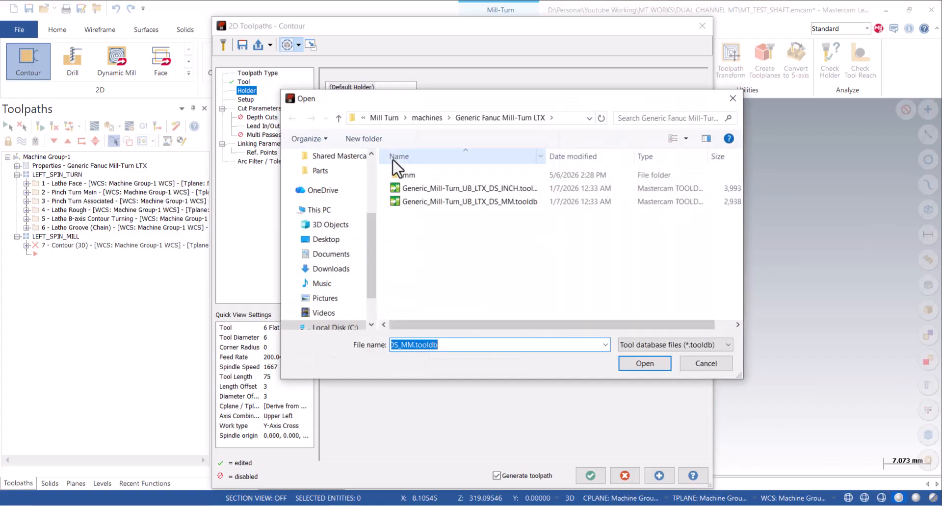
left_click(390, 117)
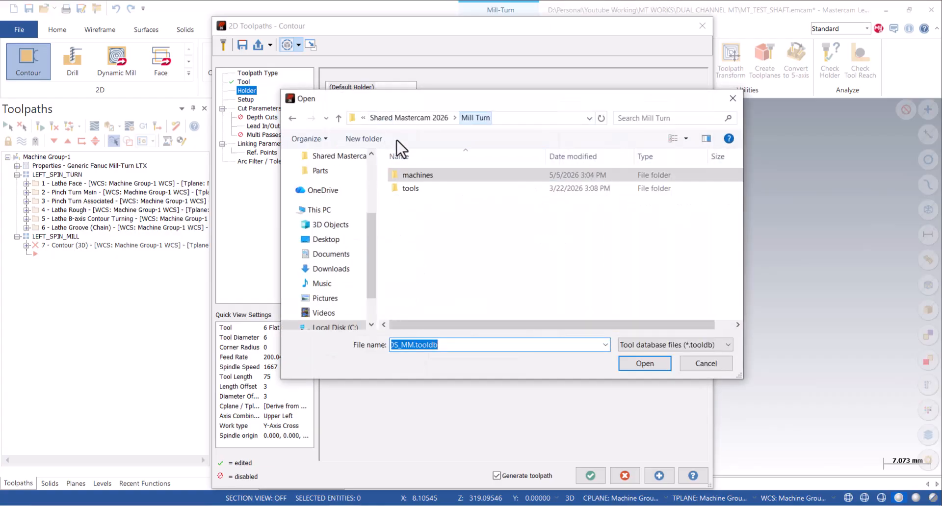
left_click(415, 118)
double_click(421, 294)
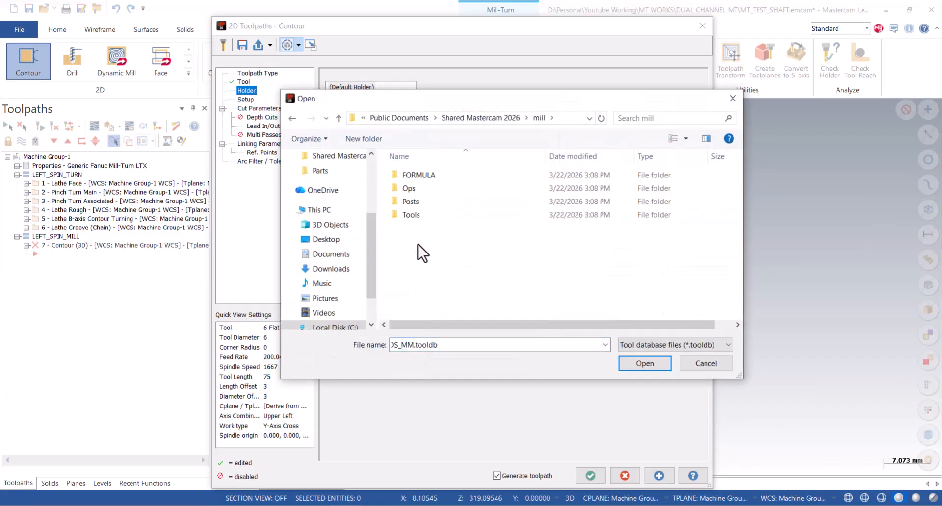
double_click(417, 216)
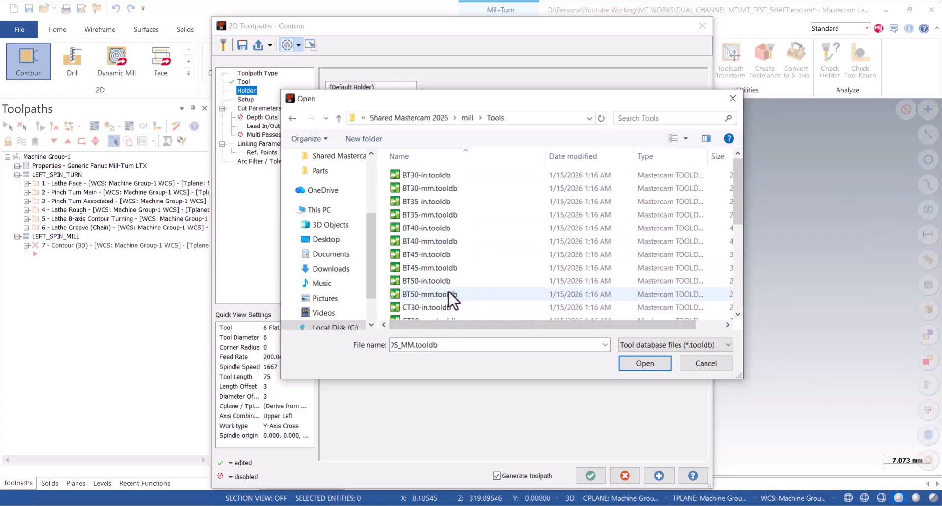
double_click(427, 294)
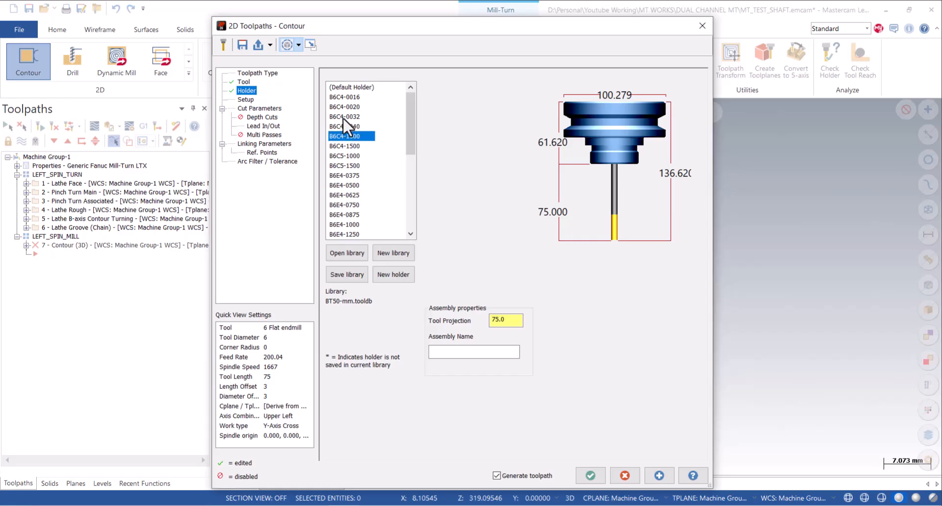
left_click(344, 108)
left_click(514, 321)
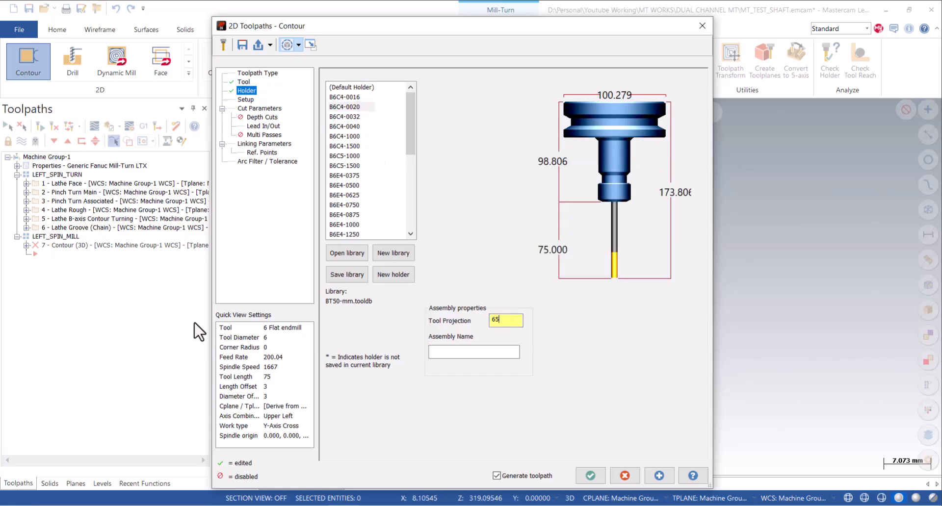
- Examine the Y-Axis Cross mill type and geometry-derived tool plane setup against the flat on the shaft model
left_click(249, 100)
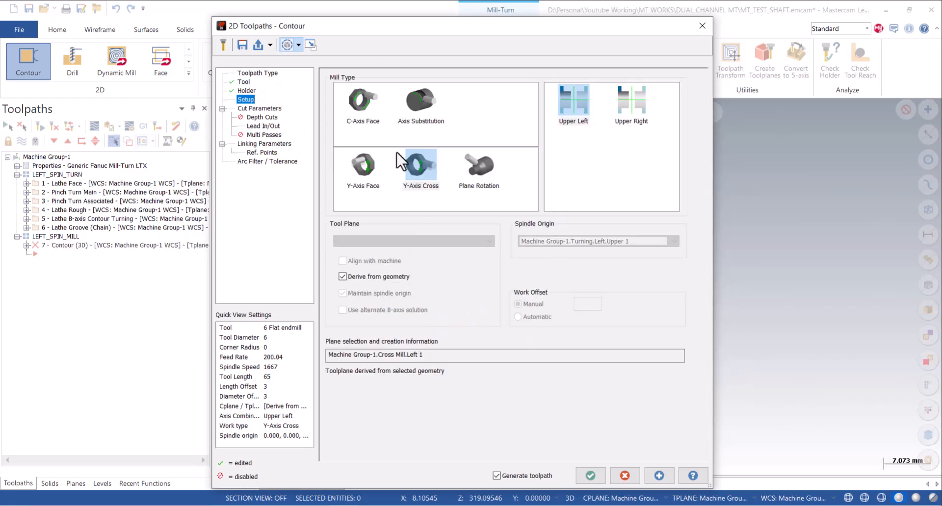
left_click_drag(531, 32, 270, 42)
scroll(785, 270, "down", 3)
right_click(794, 230)
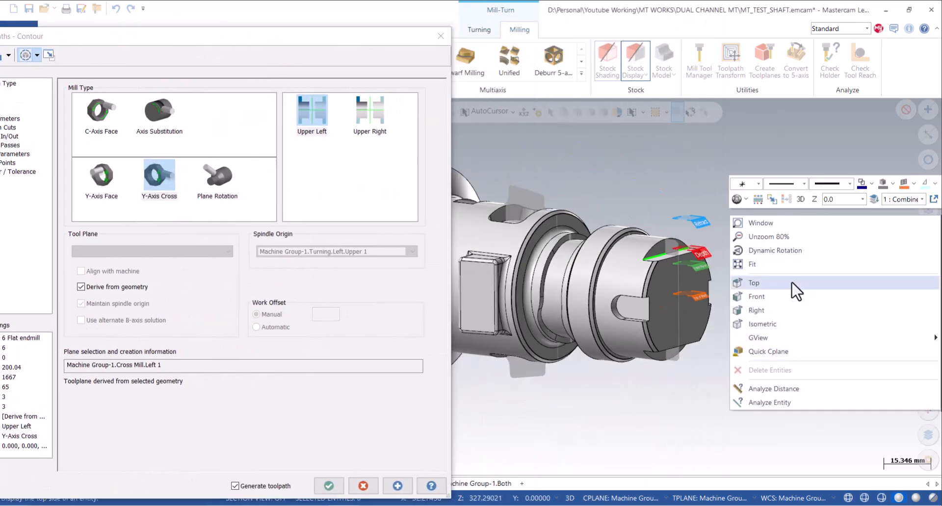
left_click(789, 294)
scroll(757, 309, "down", 2)
middle_click_drag(689, 243, 575, 274)
scroll(611, 300, "up", 2)
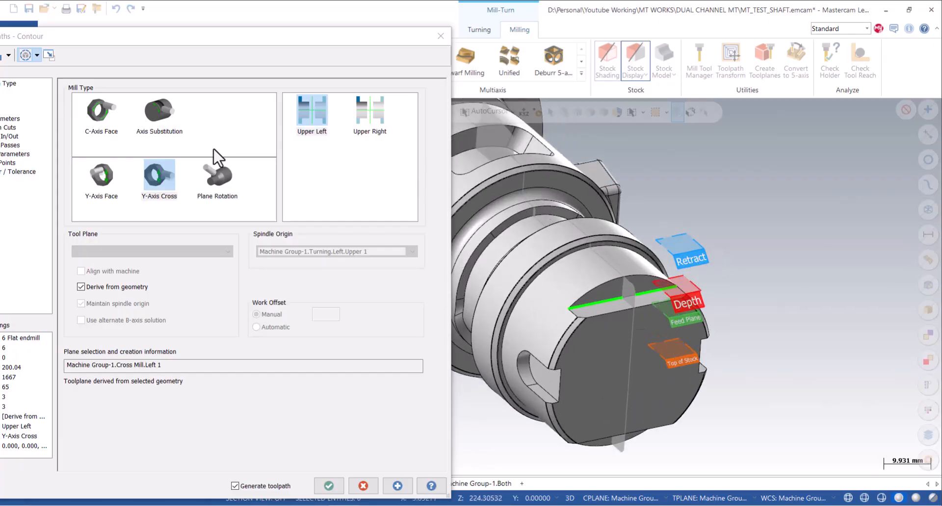
left_click_drag(229, 49, 358, 44)
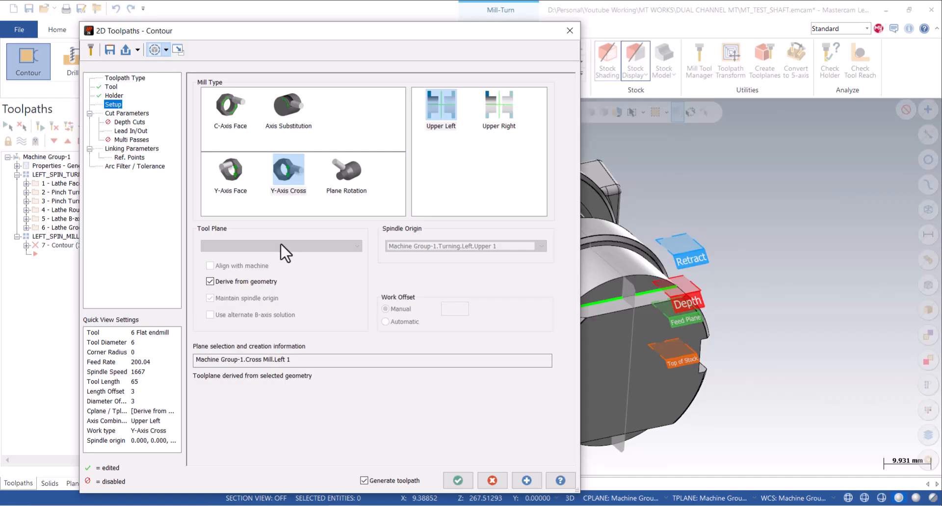
- Use left compensation for the 2D contour and enable its depth cuts
left_click(123, 113)
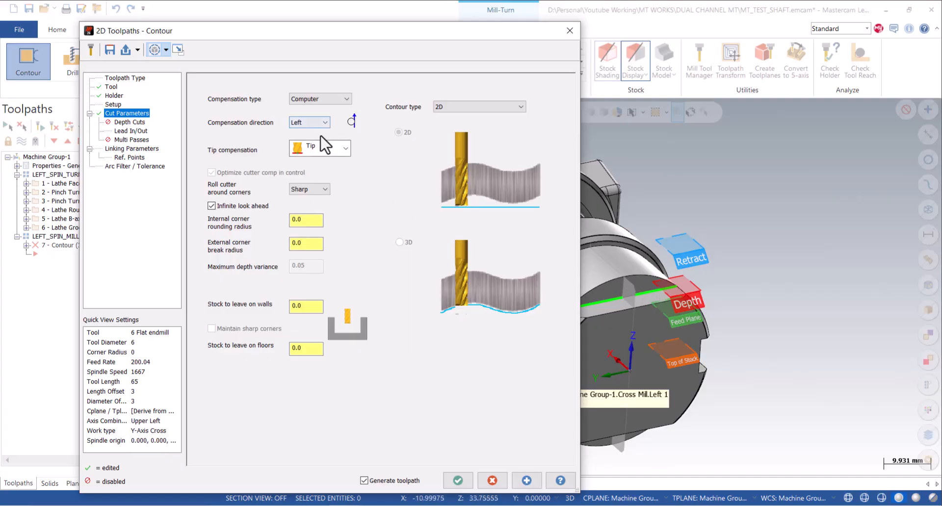
left_click(130, 122)
left_click(254, 116)
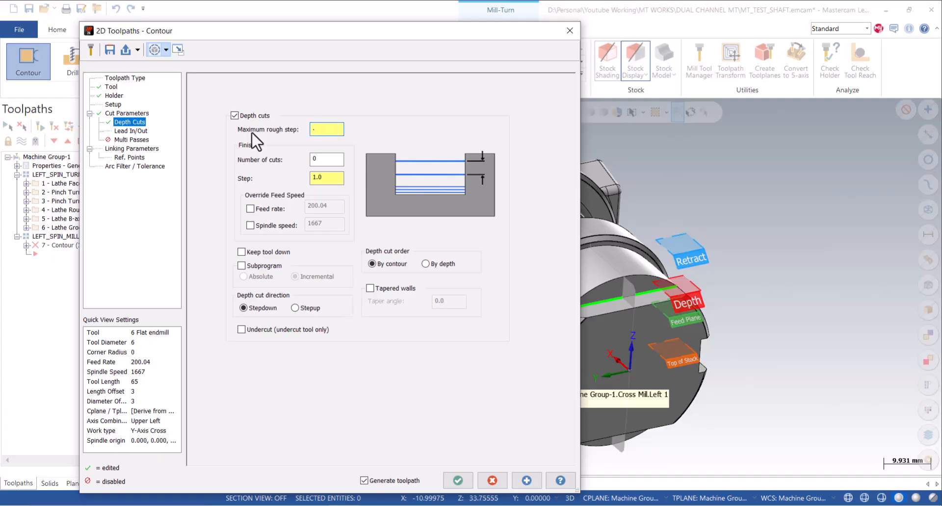
- Set the lead-in arc radius to 0 and copy the entry settings to the exit
left_click(137, 131)
double_click(260, 206)
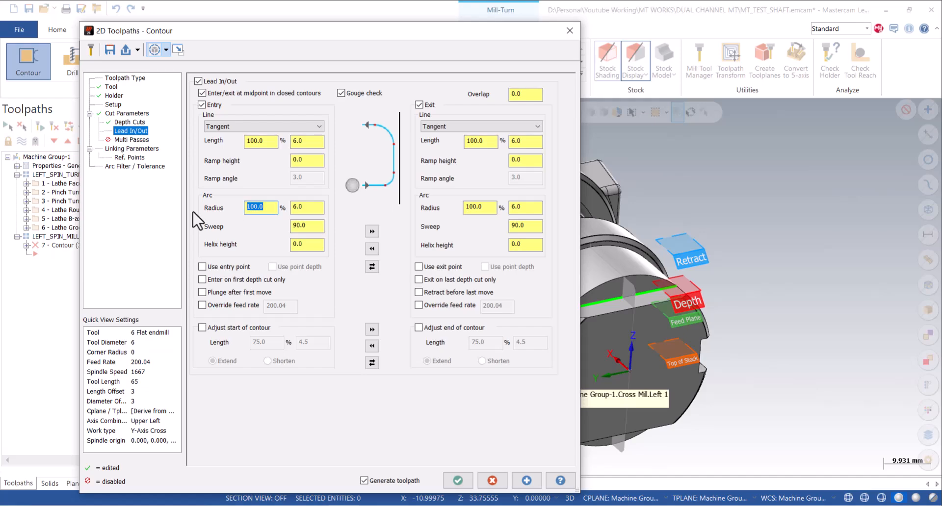
type("0")
left_click(372, 231)
- Enable the 50 mm clearance and make both the clearance and the top of stock incremental
left_click(130, 148)
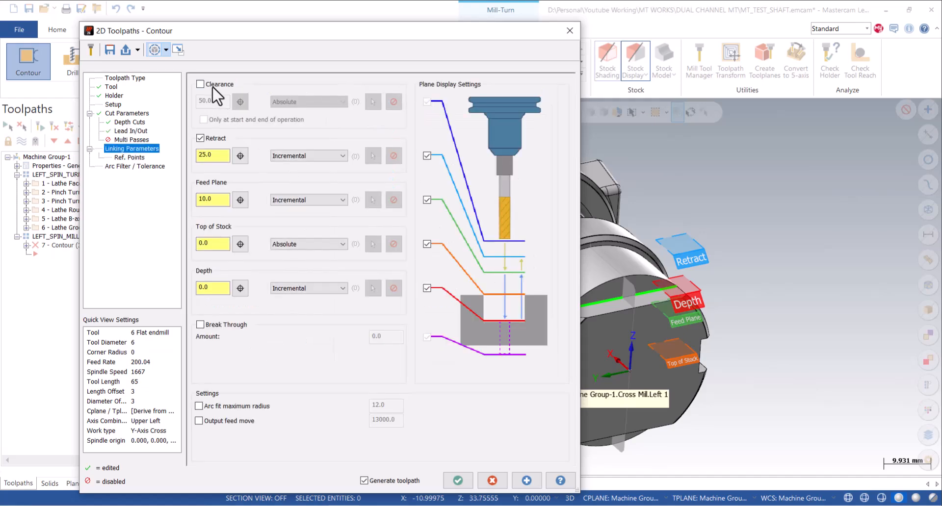
left_click(289, 102)
left_click(298, 118)
left_click(301, 244)
left_click(300, 262)
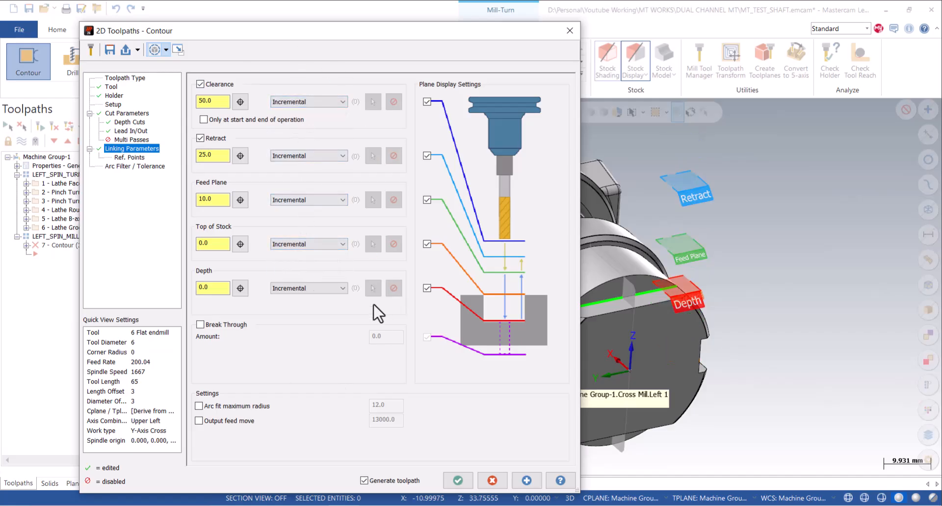
- Set the incremental top of stock to 5.0 mm with a point picked on the model, and generate the contour toolpath
left_click(240, 244)
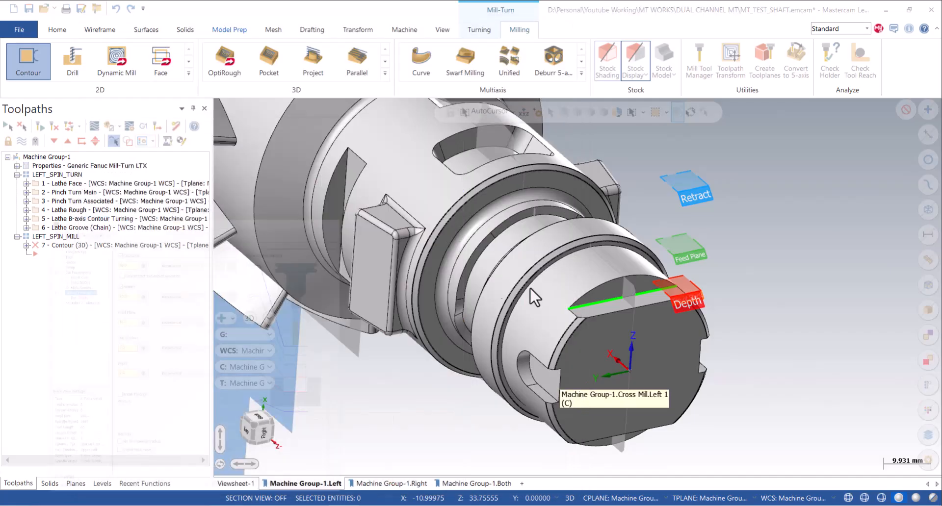
left_click(622, 278)
double_click(217, 243)
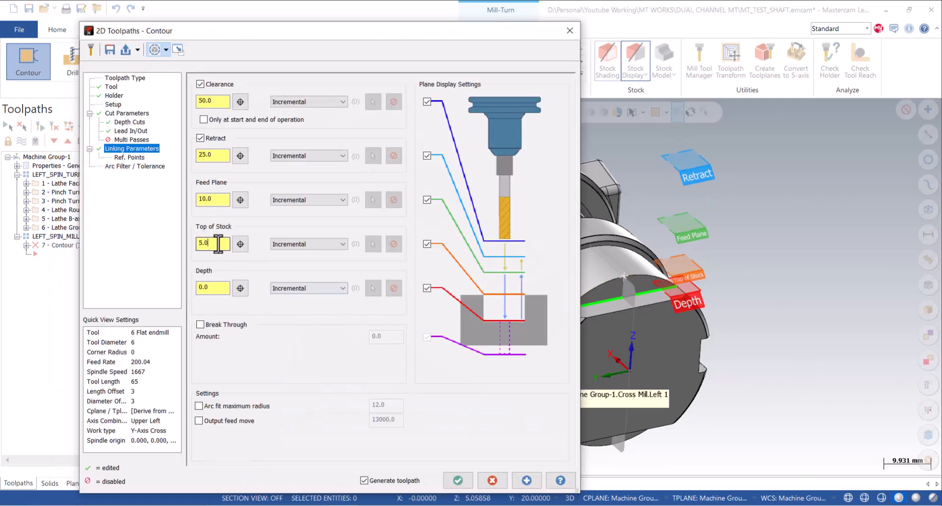
left_click(454, 479)
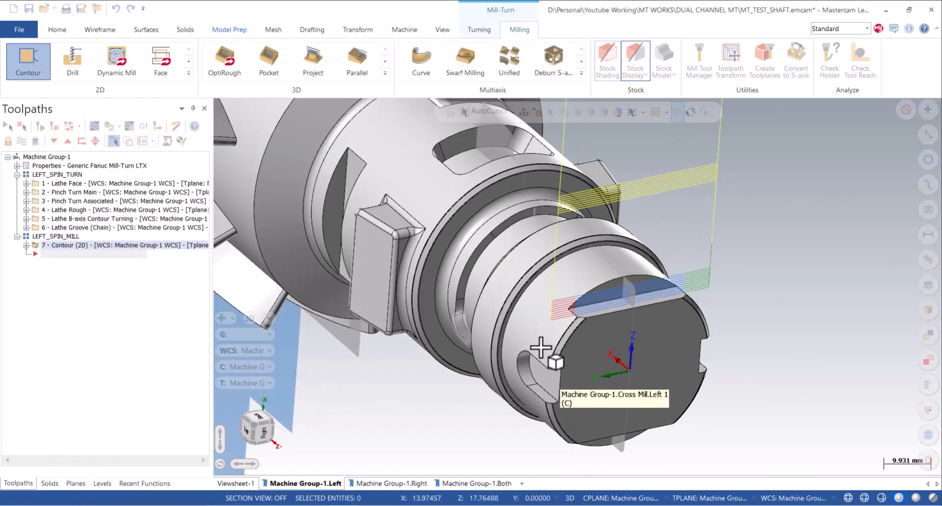
- Enable multi passes with a zigzag cut direction in the flat's contour operation and regenerate the toolpath
scroll(544, 333, "up", 5)
middle_click_drag(554, 324, 550, 325)
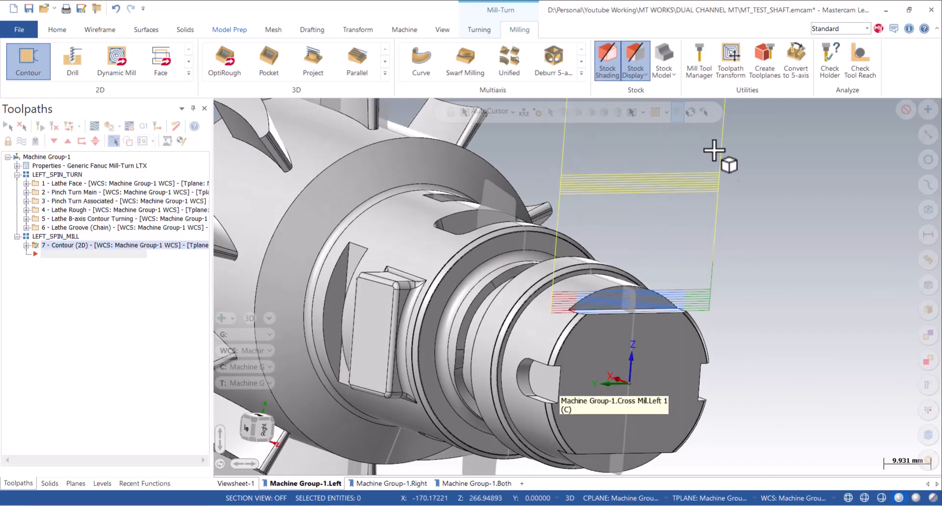
left_click(26, 246)
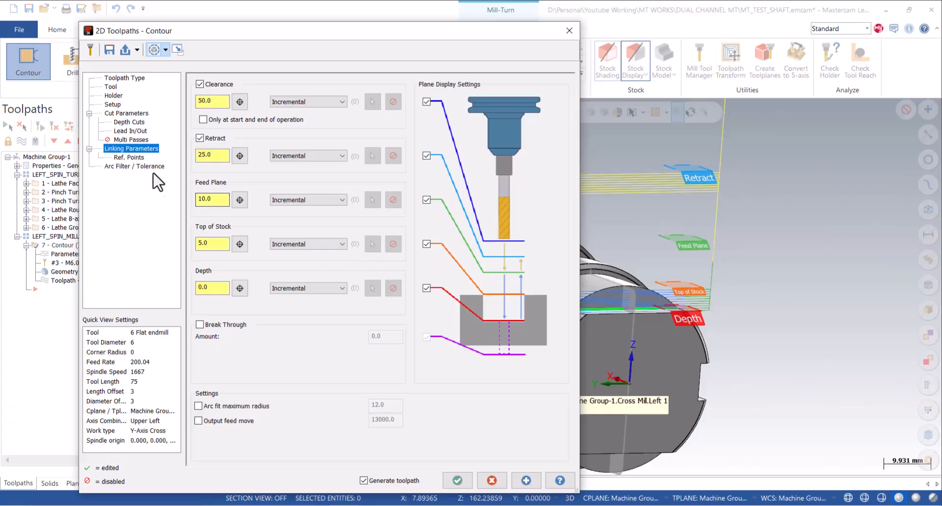
left_click(131, 140)
left_click(223, 84)
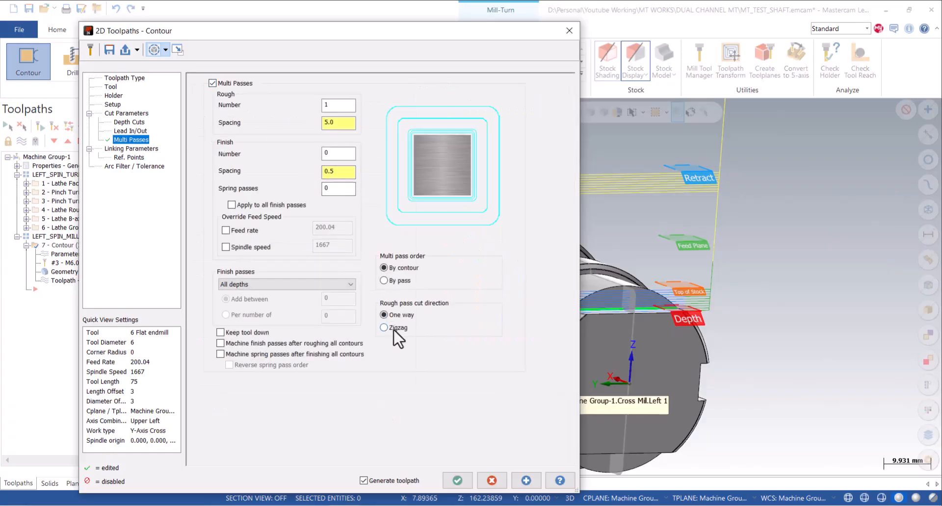
left_click(457, 481)
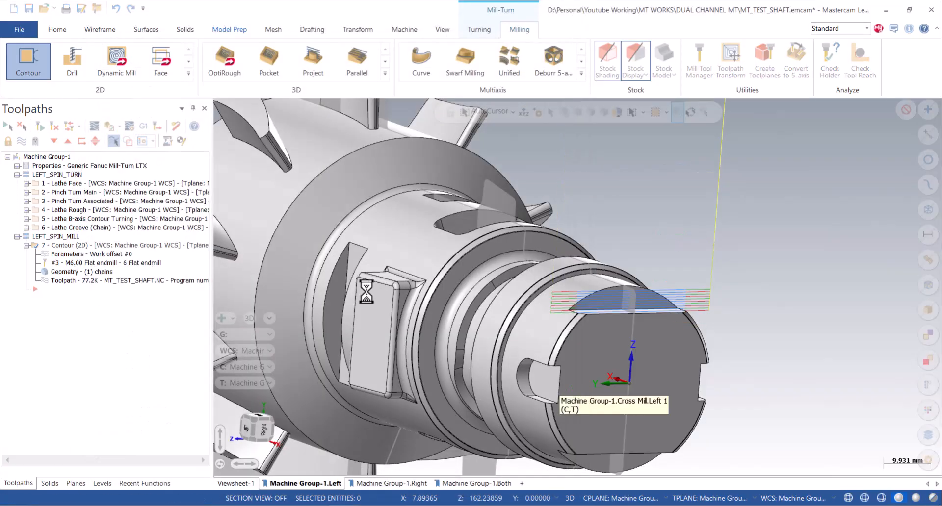
- Copy the flat's contour operation in the LEFT_SPIN_MILL group
mouse_move(510, 299)
middle_mouse_down()
mouse_move(438, 294)
mouse_move(509, 302)
middle_mouse_up()
scroll(509, 303, "down", 2)
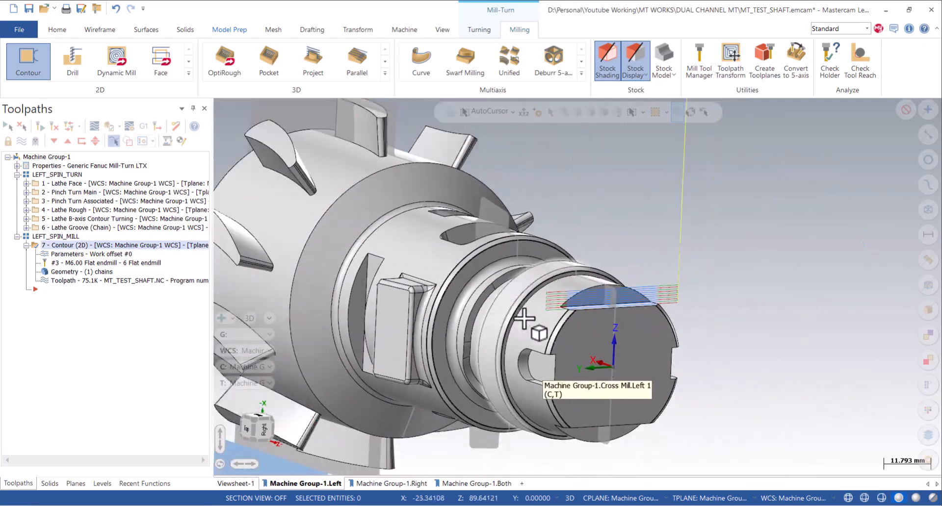
right_click(121, 253)
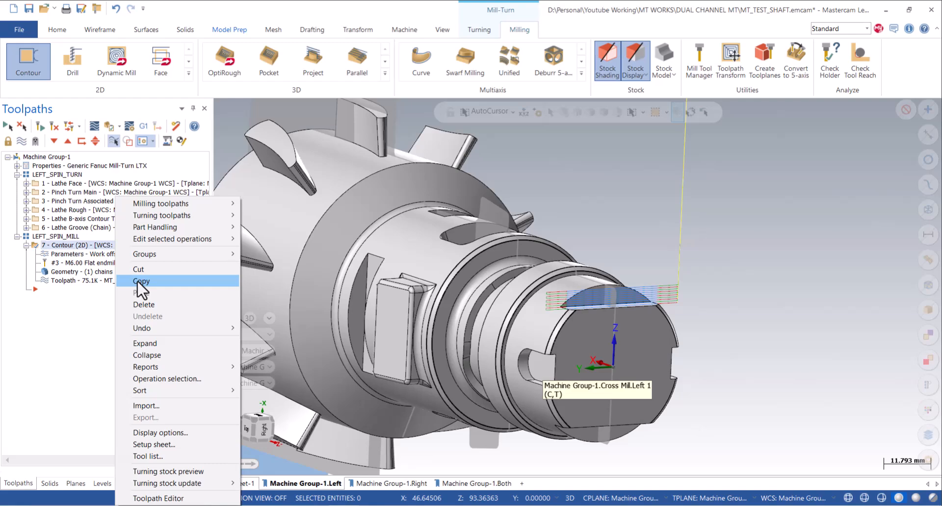
left_click(139, 281)
- Create a second contour toolpath chained around both straight sides and the rounded end of the slot near the front face
left_click(29, 76)
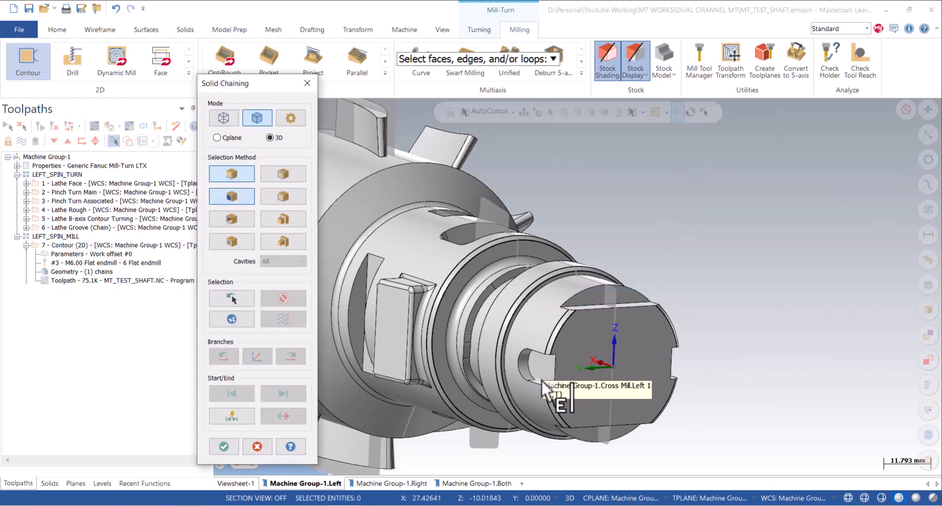
middle_click_drag(546, 377, 582, 406)
scroll(582, 406, "up", 6)
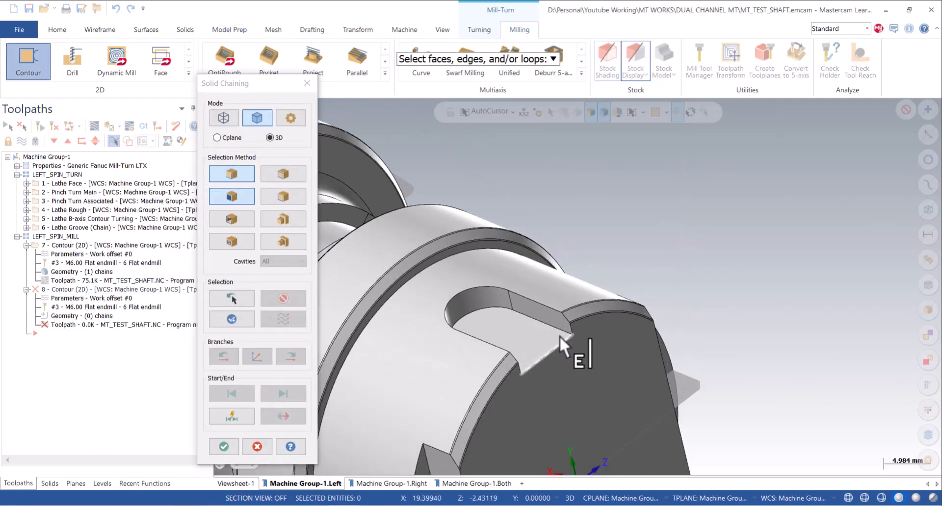
left_click(559, 330)
middle_click_drag(560, 330, 529, 354)
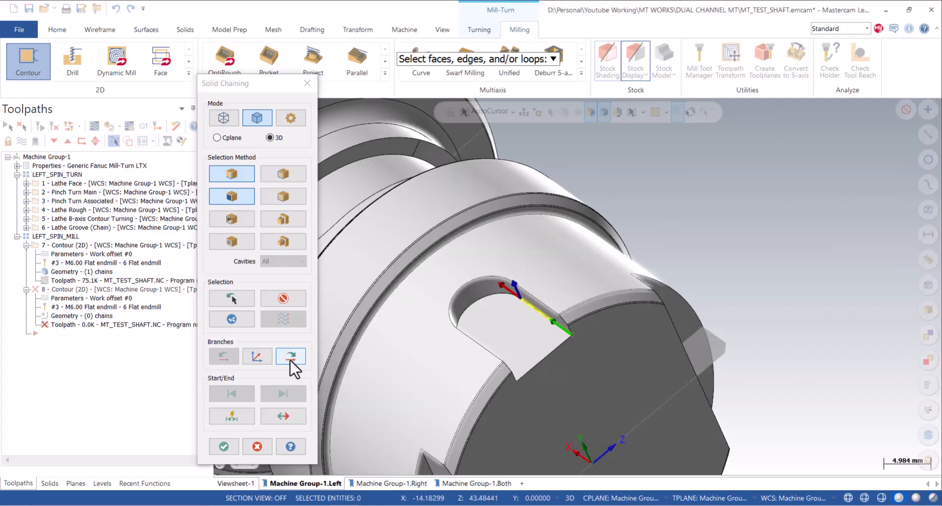
left_click(290, 360)
left_click(291, 359)
left_click(224, 447)
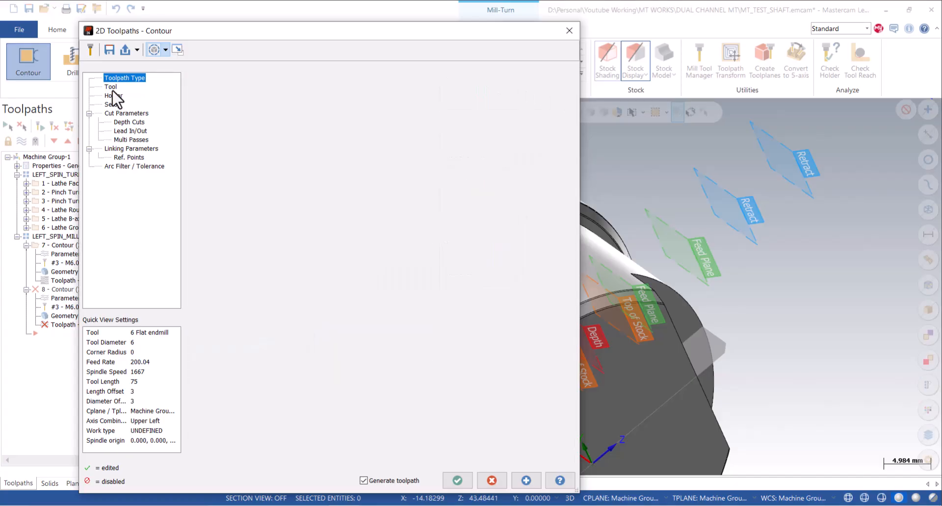
- Select tool 3, the 6 mm flat endmill, for the slot's contour toolpath
left_click(113, 90)
left_click(300, 146)
right_click(236, 117)
left_click(208, 188)
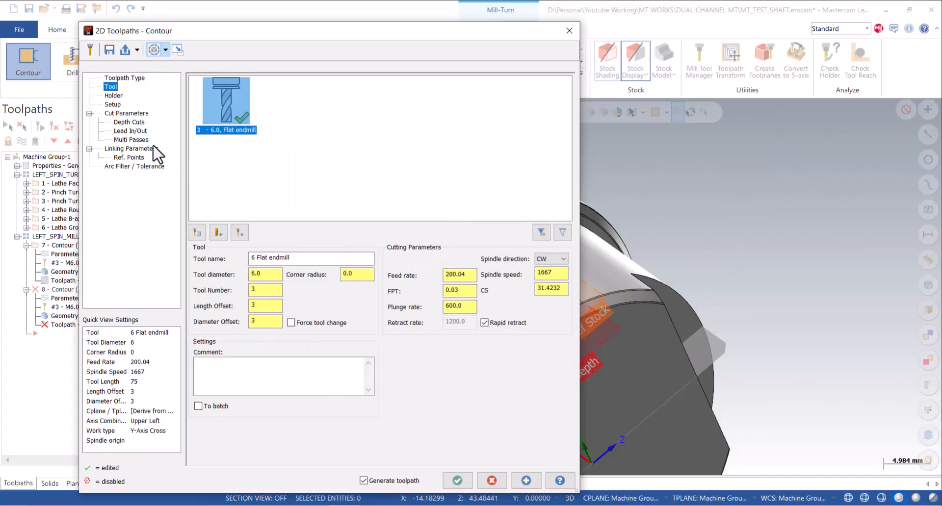
- Set the slot contour's compensation direction to Left, take its top of stock from the slot's upper edge, and generate the toolpath
left_click(113, 105)
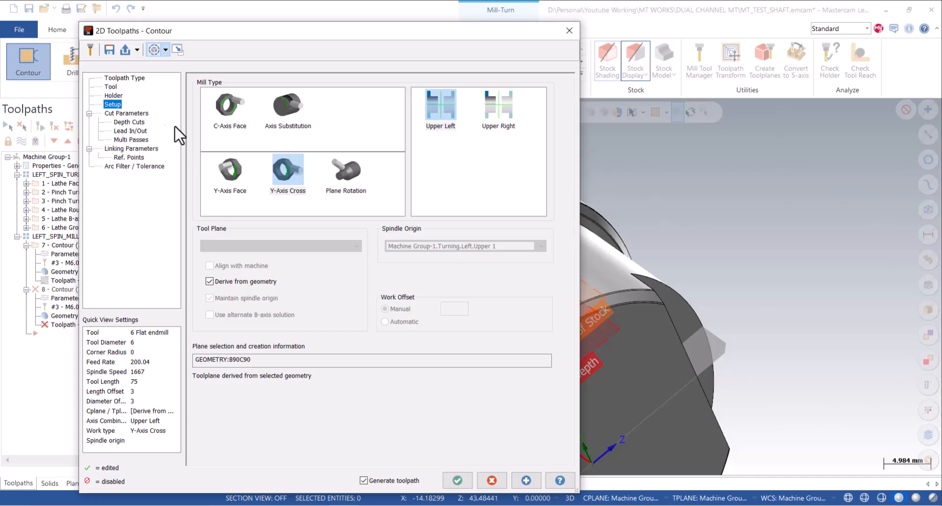
left_click(128, 113)
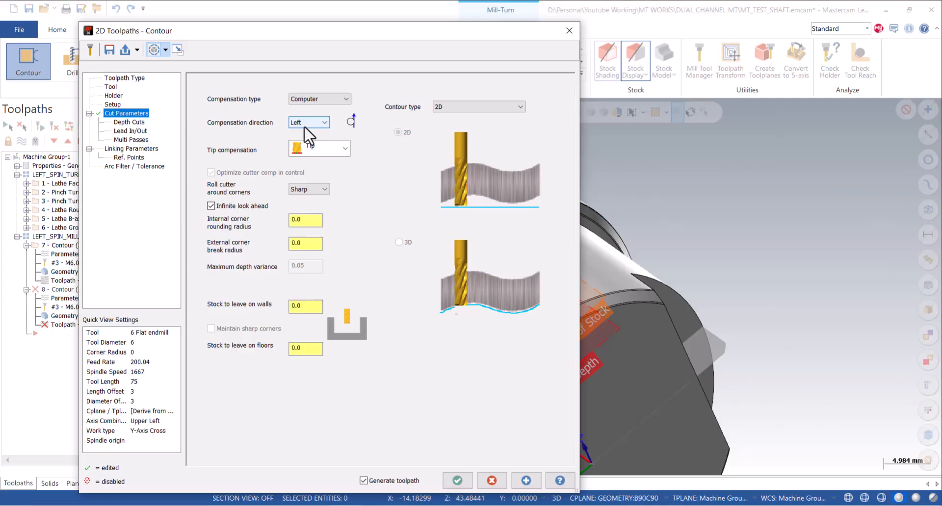
left_click(132, 122)
left_click(131, 131)
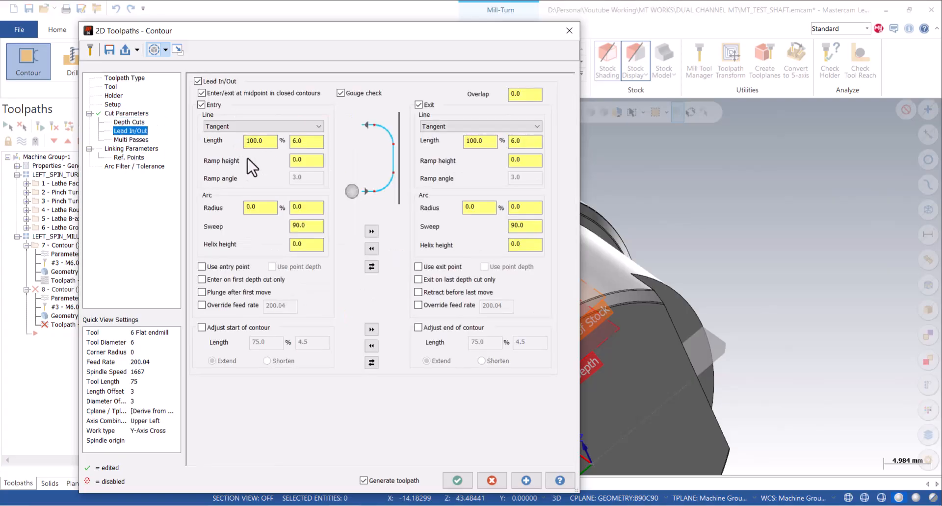
left_click(143, 149)
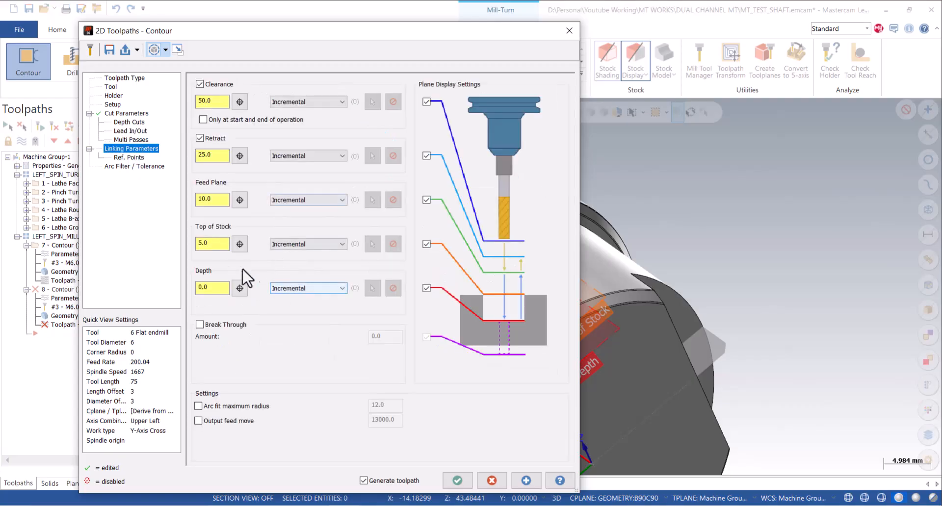
left_click(240, 244)
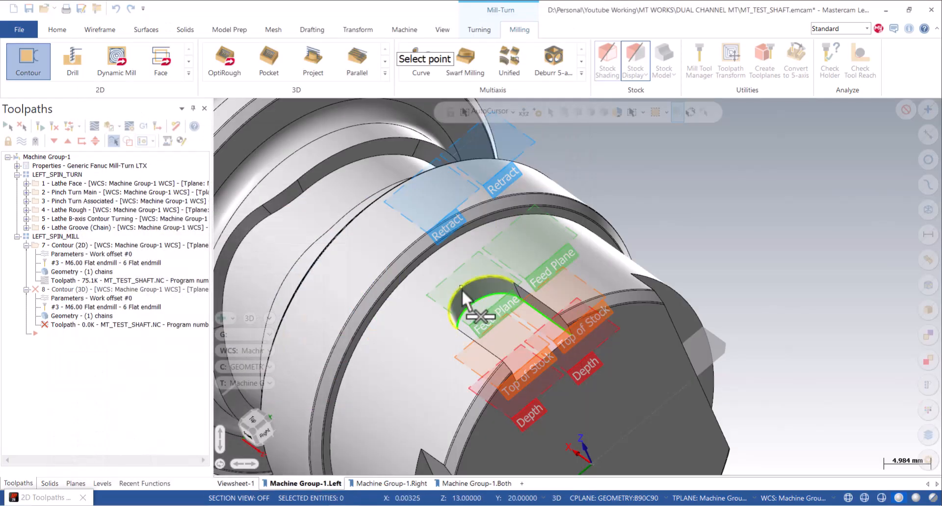
left_click(463, 296)
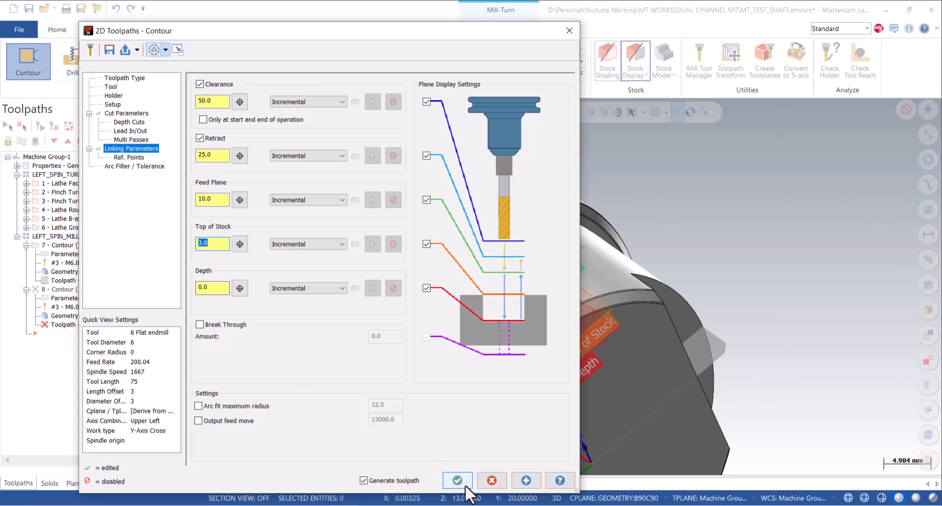
left_click(458, 479)
- Display the slot's contour toolpath and examine it around the shaft's front end
middle_click_drag(437, 414, 403, 379)
scroll(403, 379, "down", 2)
scroll(404, 379, "down", 2)
middle_click_drag(463, 374, 428, 340)
left_click(100, 248)
left_click(74, 290)
middle_click_drag(585, 319, 488, 312)
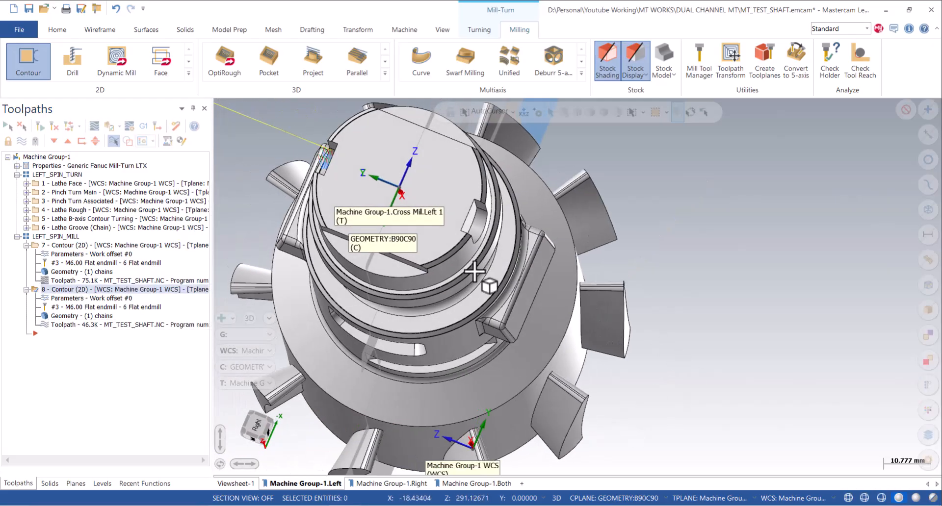
middle_click_drag(510, 243, 603, 236)
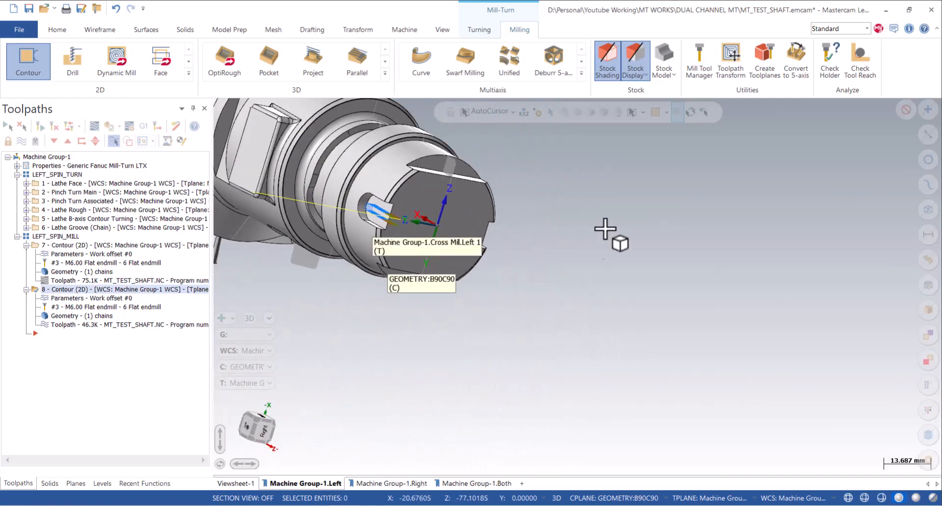
- Set up a Rotary Rotate toolpath transform of both LEFT_SPIN_MILL contour operations with Y-Axis Cross mill type and Upper Left axis combination
left_click(739, 77)
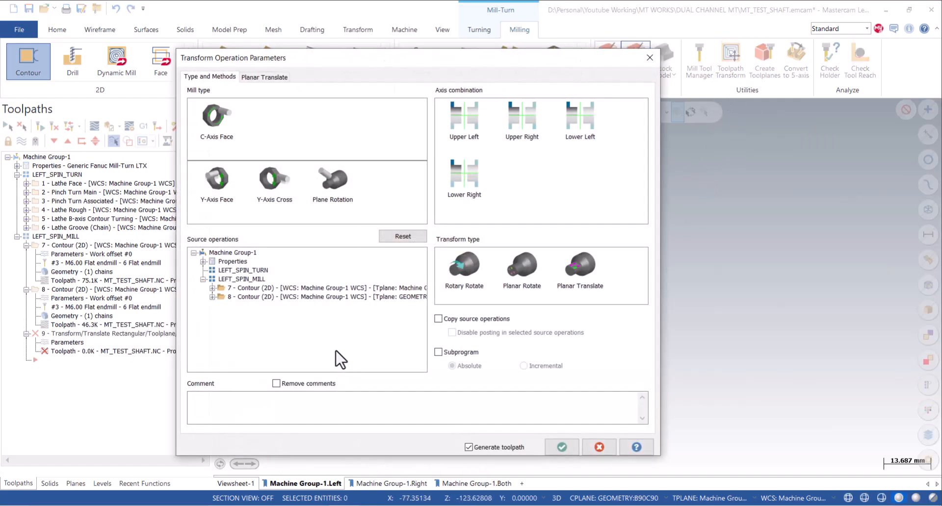
left_click(244, 278)
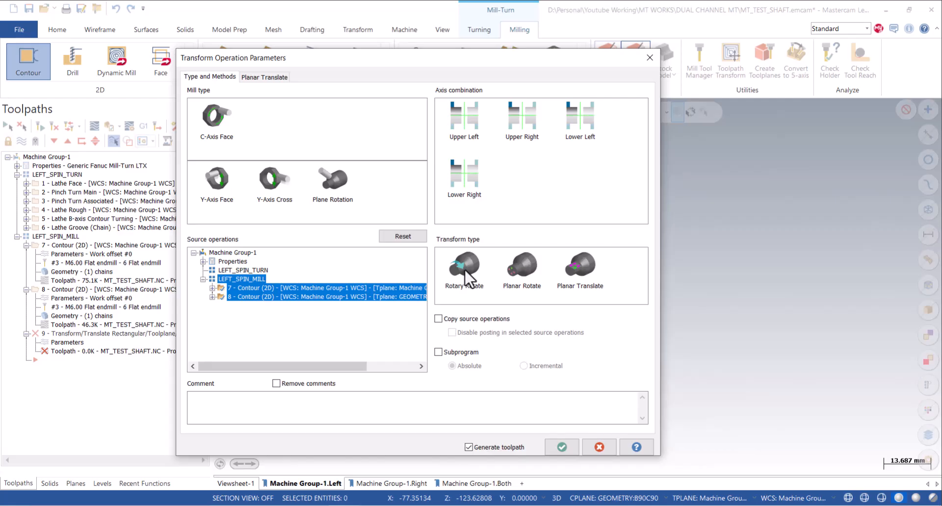
left_click(478, 273)
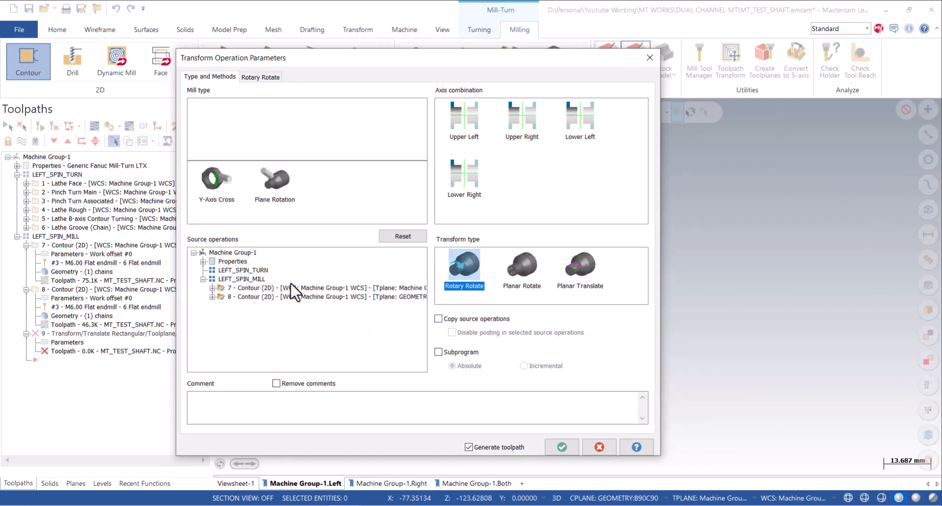
left_click(222, 182)
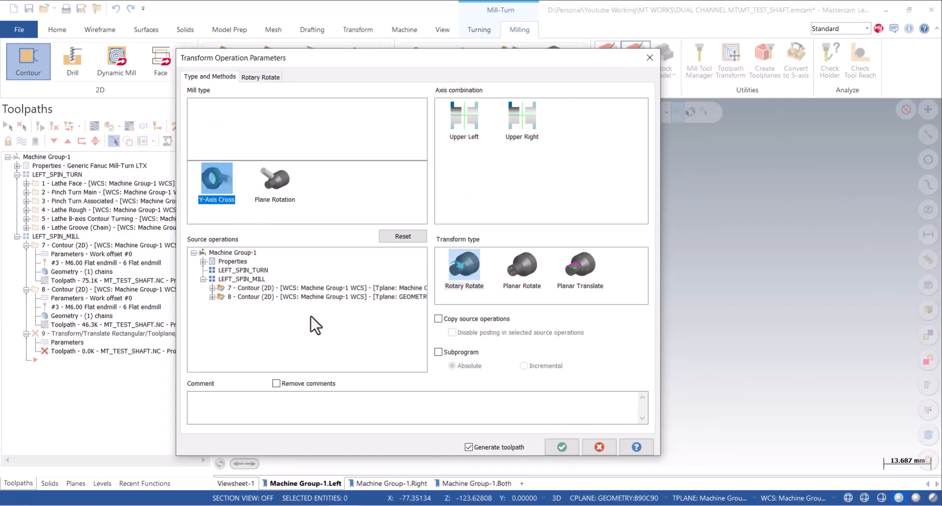
left_click(263, 79)
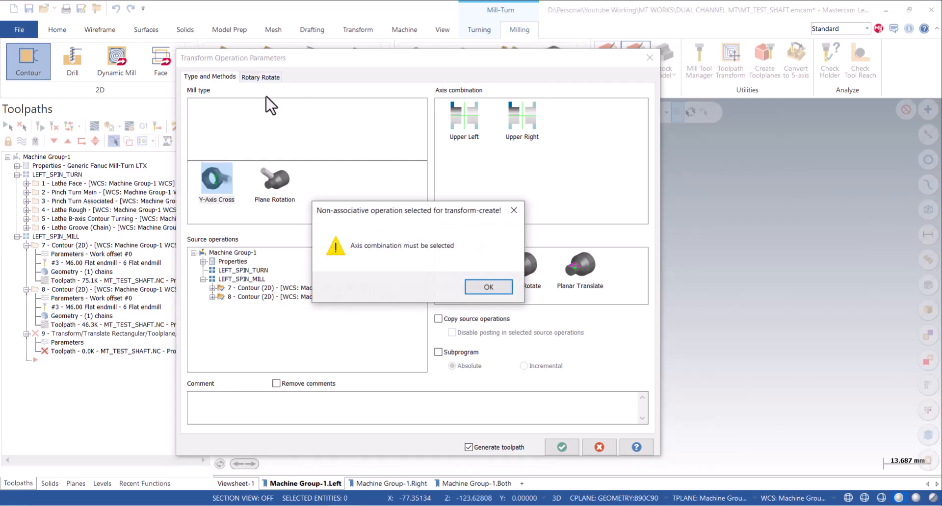
left_click(494, 291)
left_click(256, 280)
left_click(281, 294)
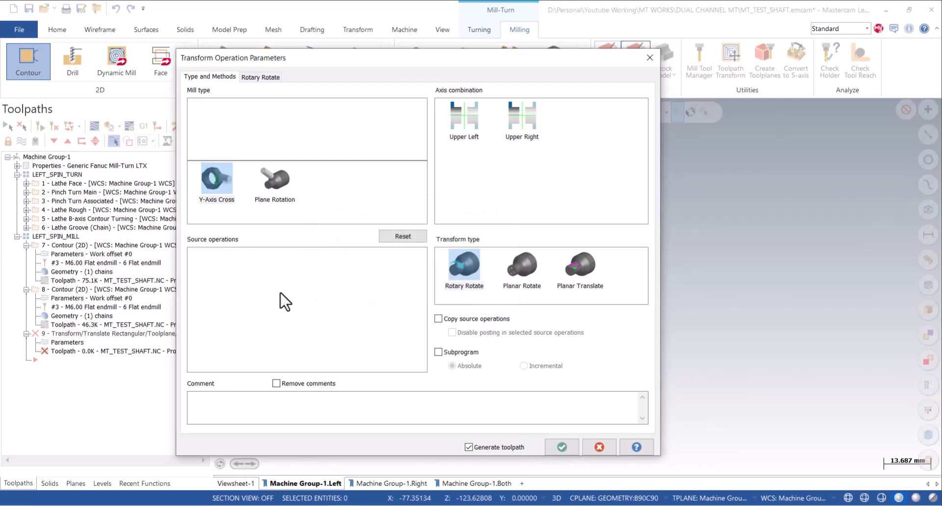
left_click(260, 297)
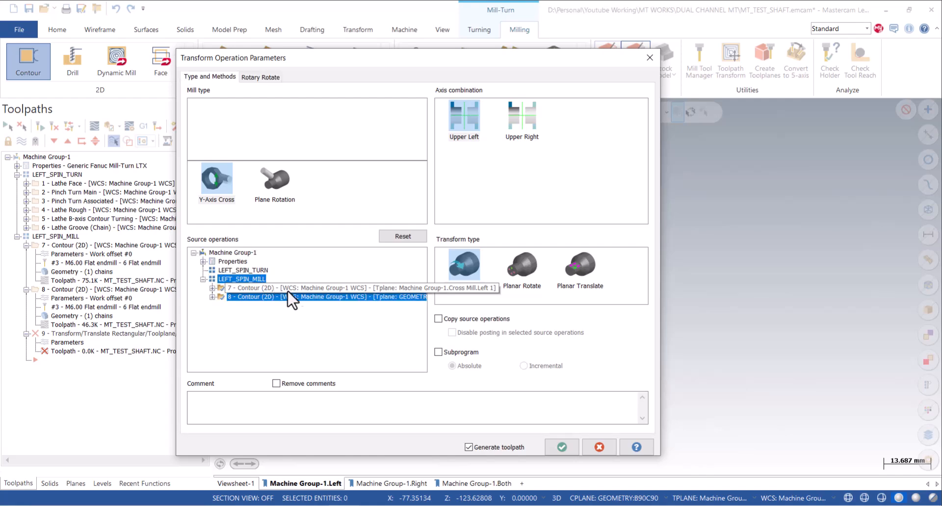
- Set the rotary transform to 1 instance at 180 degrees and generate the rotated toolpaths
left_click(268, 78)
left_click(242, 119)
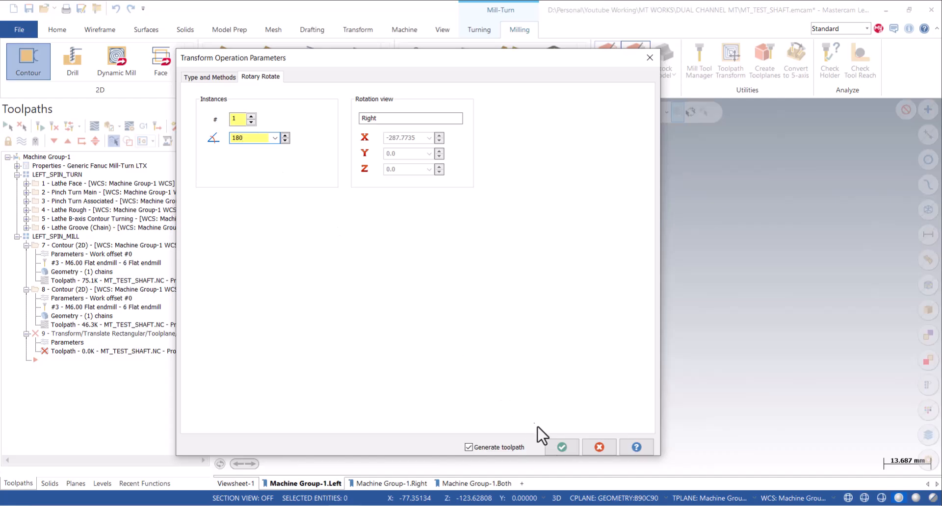
left_click(561, 447)
- Display the transform and all LEFT_SPIN_MILL toolpaths and examine them on the front end, including from the top view
left_click_drag(74, 291, 68, 336)
middle_click_drag(252, 332, 344, 245)
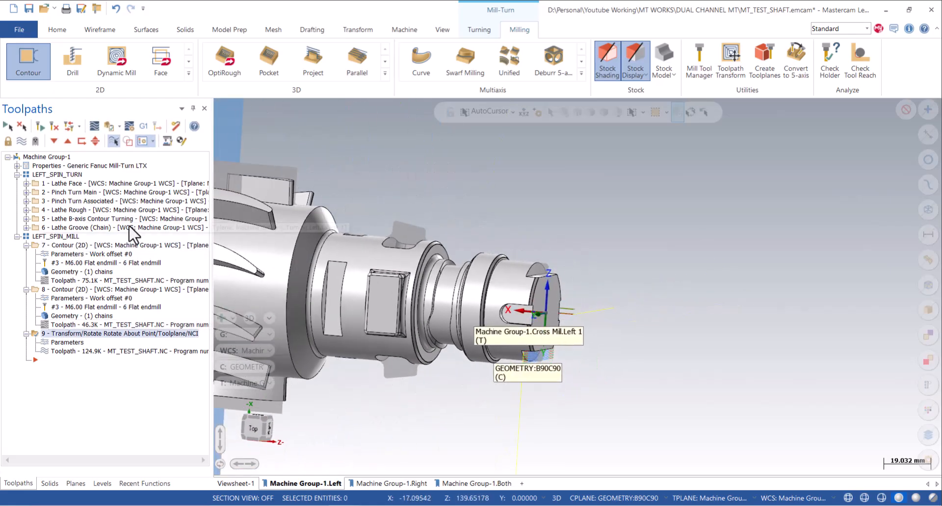
left_click(57, 237)
middle_click_drag(610, 235, 549, 242)
scroll(557, 248, "up", 2)
scroll(548, 242, "down", 1)
right_click(525, 198)
left_click(547, 249)
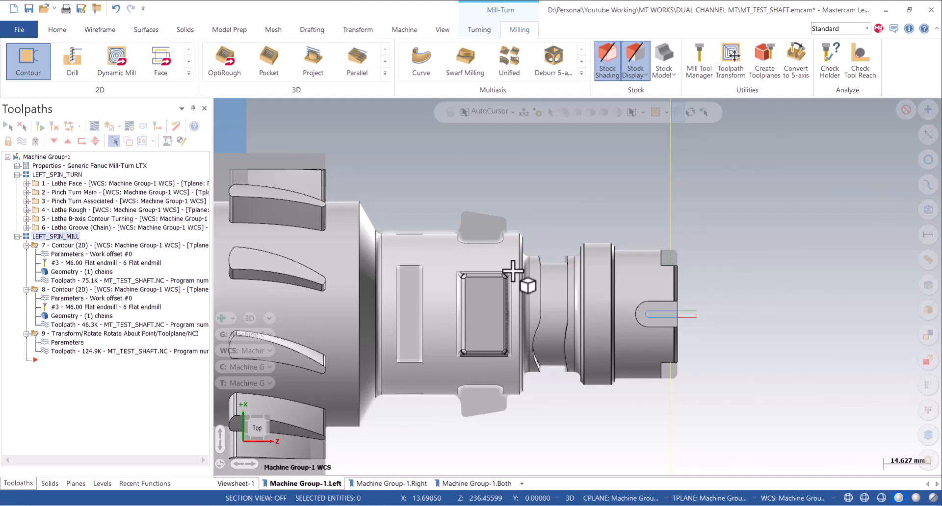
middle_click_drag(513, 271, 554, 177)
middle_click_drag(494, 223, 579, 250)
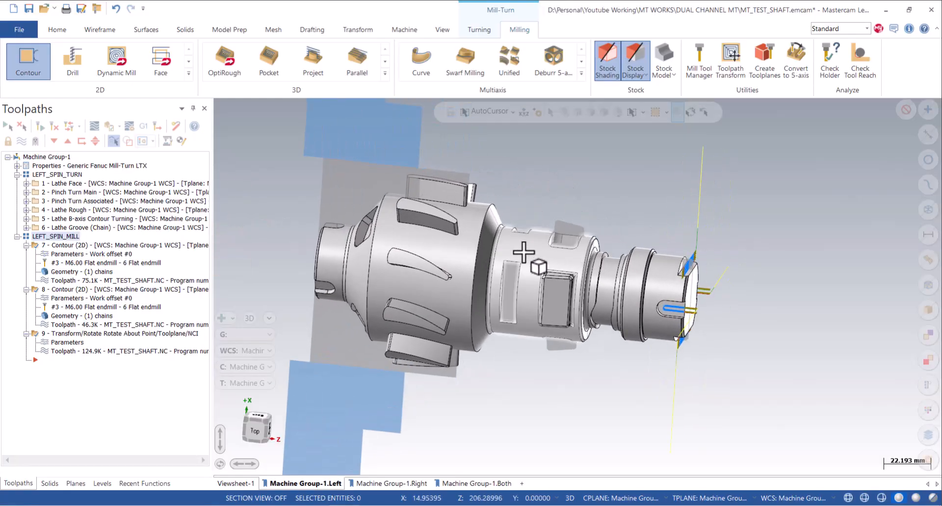
- Display the Pinch Turn Main toolpath and examine it along the shaft
left_click(81, 196)
middle_click_drag(488, 357, 507, 306)
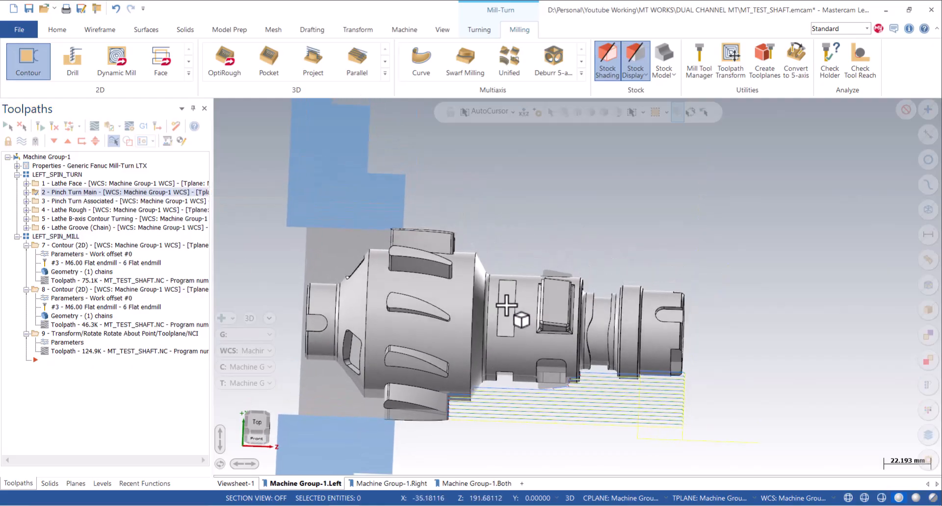
scroll(471, 363, "up", 3)
middle_click_drag(471, 357, 257, 250)
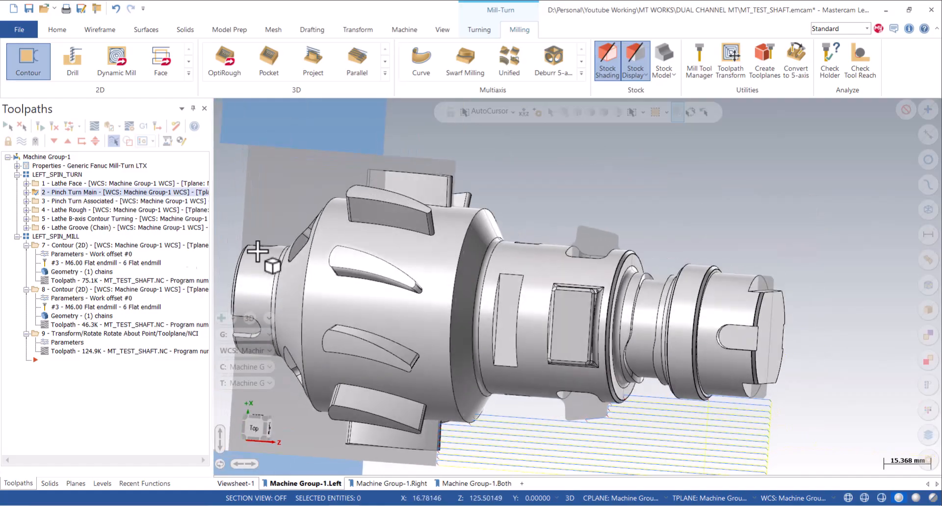
- Display the transformed toolpath and examine the flat, slot and recessed neck behind the front collar
left_click(61, 336)
scroll(626, 326, "down", 3)
middle_click_drag(626, 326, 518, 175)
scroll(694, 338, "up", 4)
scroll(534, 279, "up", 3)
middle_click_drag(517, 311, 534, 362)
scroll(521, 307, "down", 3)
scroll(507, 317, "up", 3)
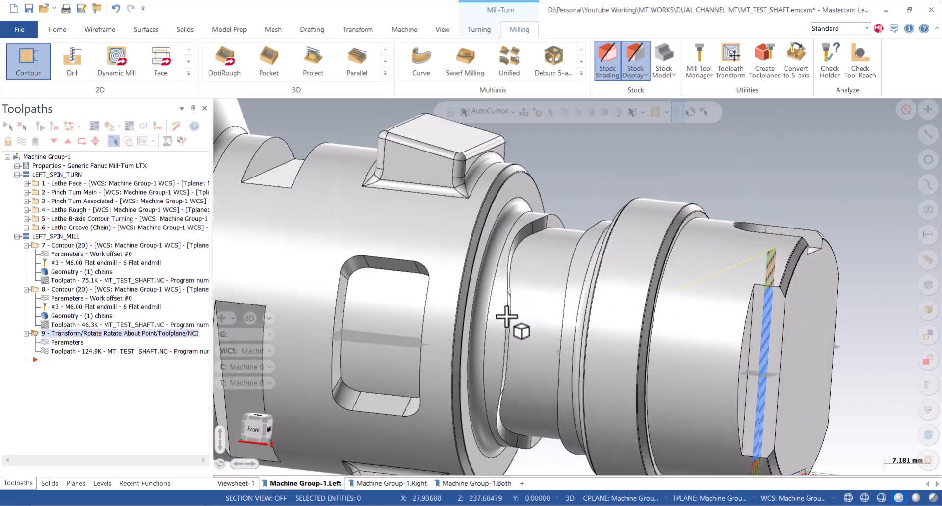
middle_click_drag(506, 317, 488, 318)
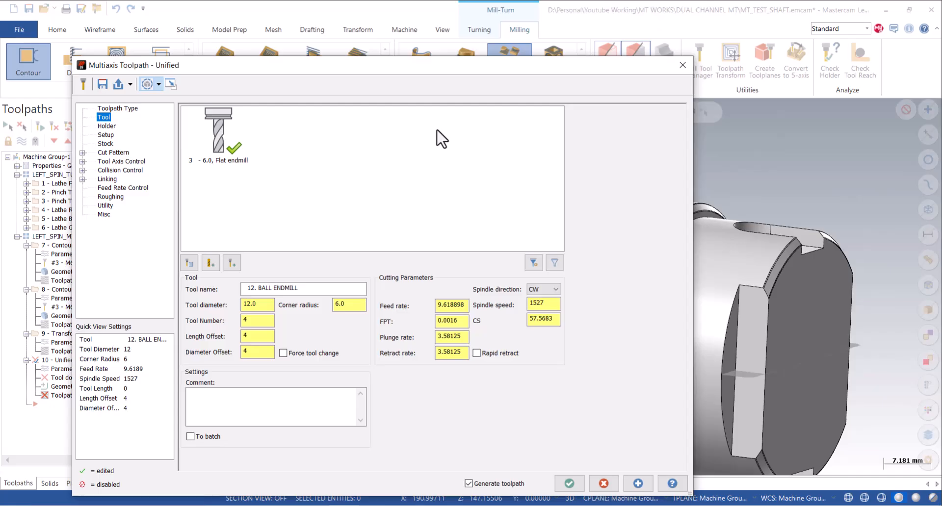
- Select tool 3, the 6 mm flat endmill, for the Unified multiaxis toolpath and check its holder and setup
left_click(218, 147)
left_click(107, 127)
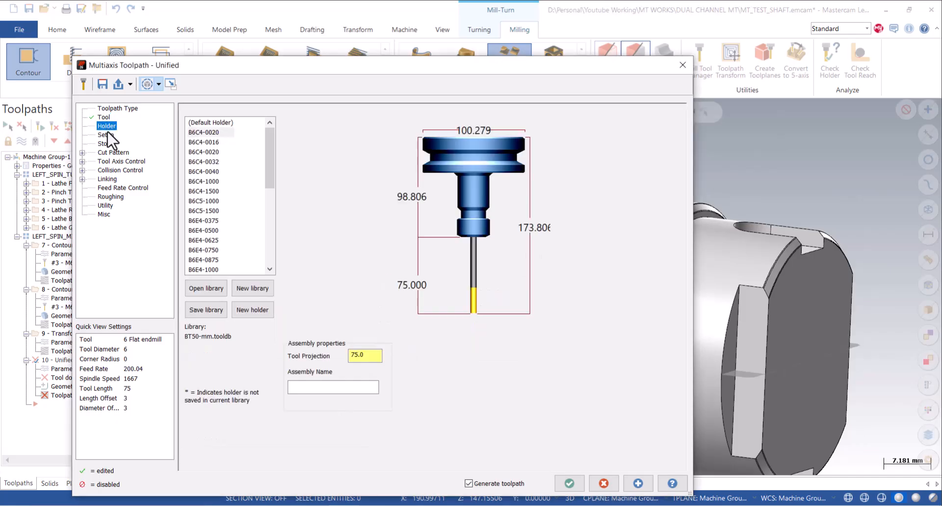
left_click(105, 135)
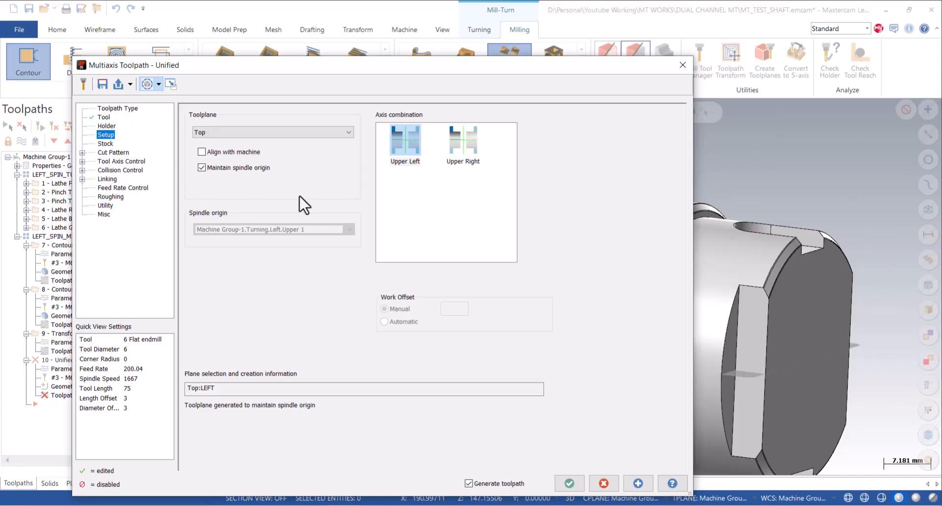
- Replace the default cut pattern of the Unified toolpath with a curve pattern in Morph style
key("Down")
key("Down")
left_click(484, 130)
left_click(241, 207)
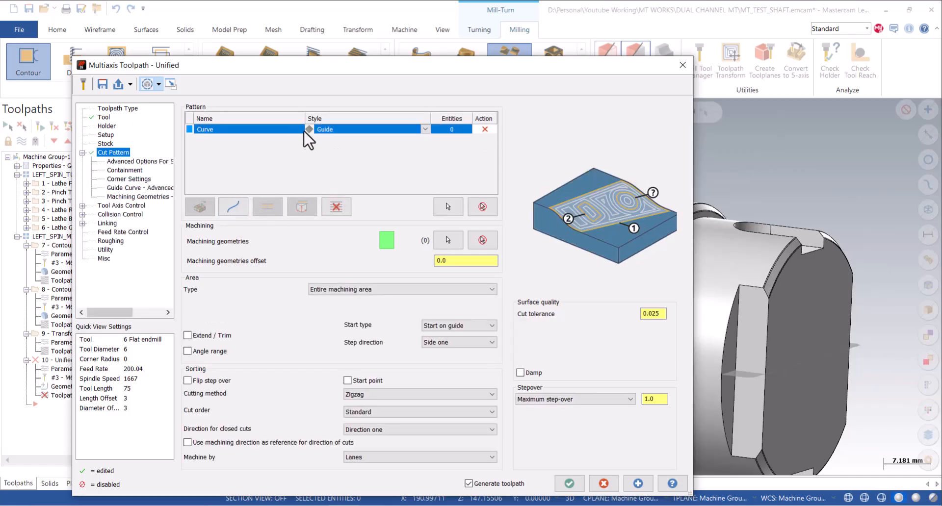
left_click(343, 130)
left_click(343, 130)
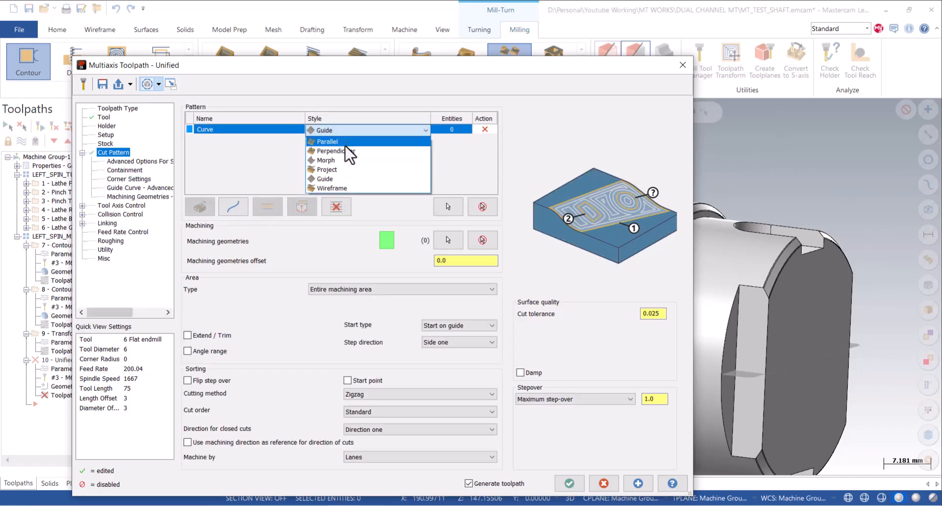
left_click(329, 163)
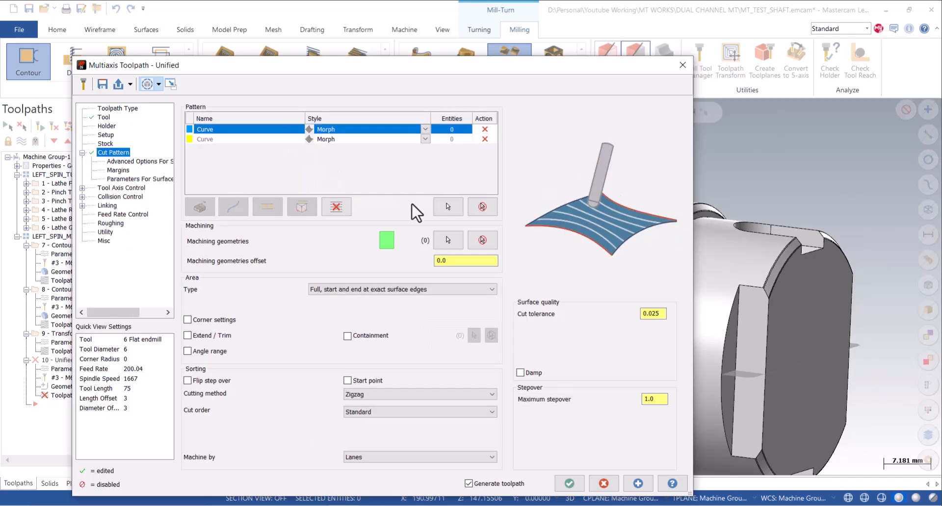
- Chain the closed floor edge on the recessed neck's inner side as the first morph curve
left_click(449, 207)
scroll(545, 235, "up", 3)
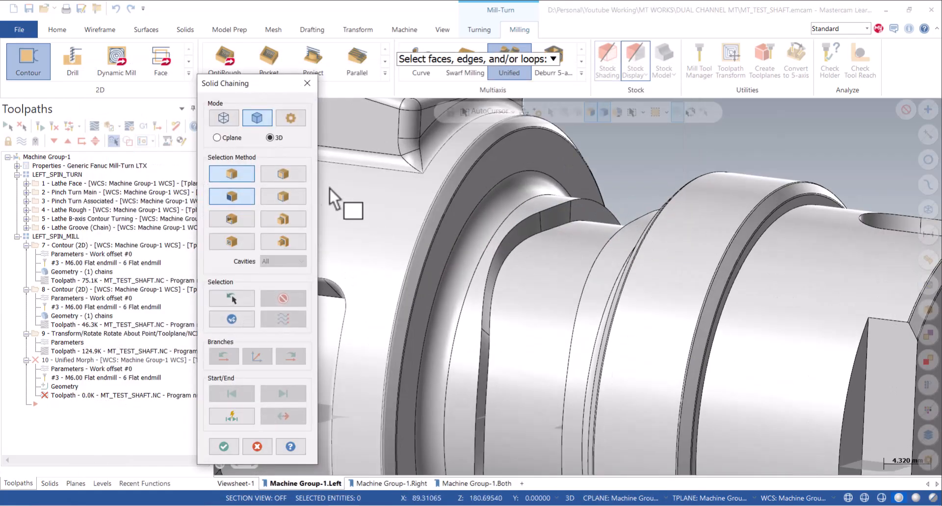
left_click(485, 245)
scroll(487, 253, "down", 3)
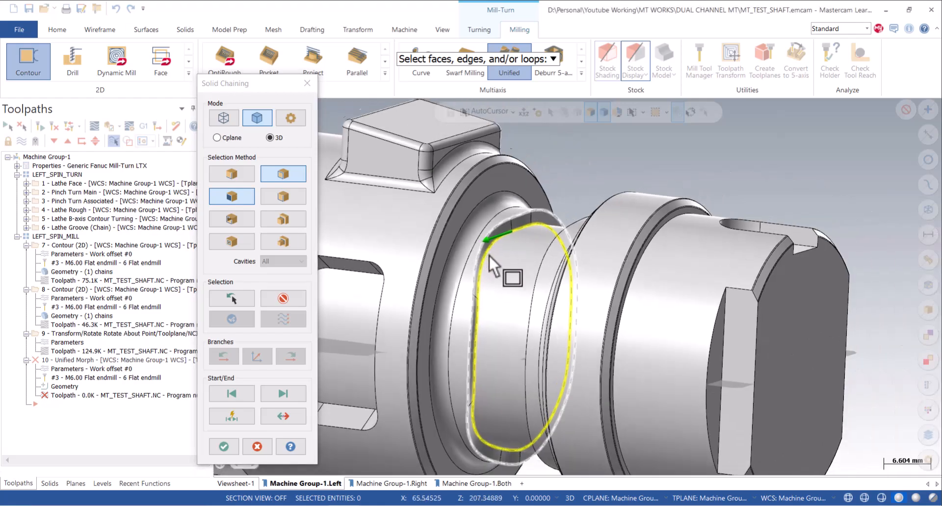
left_click(223, 446)
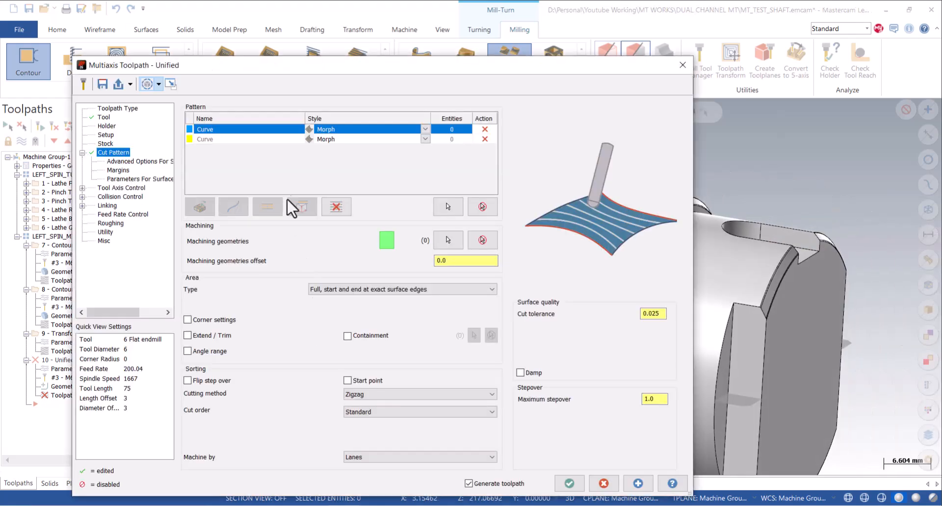
- Chain the neck floor's opposite closed edge, next to the front collar, as the second morph curve
left_click(278, 139)
left_click(448, 207)
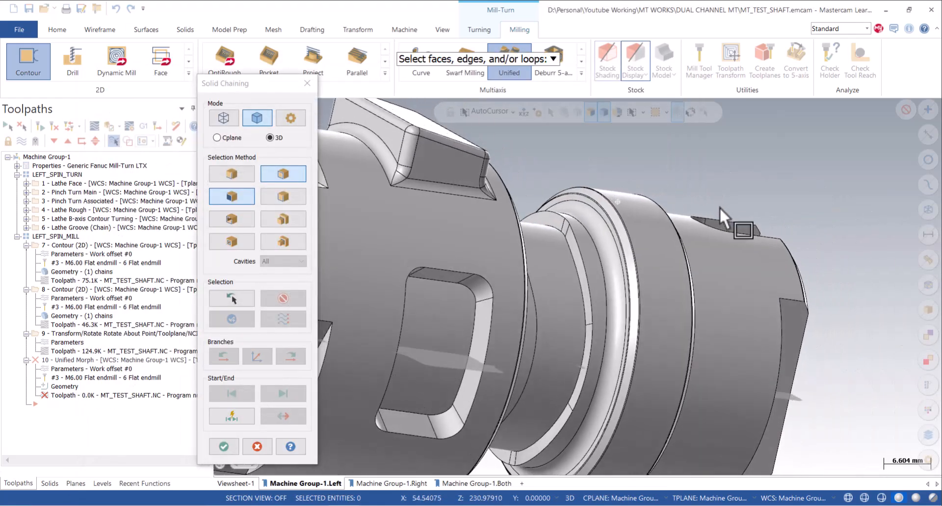
left_click(569, 252)
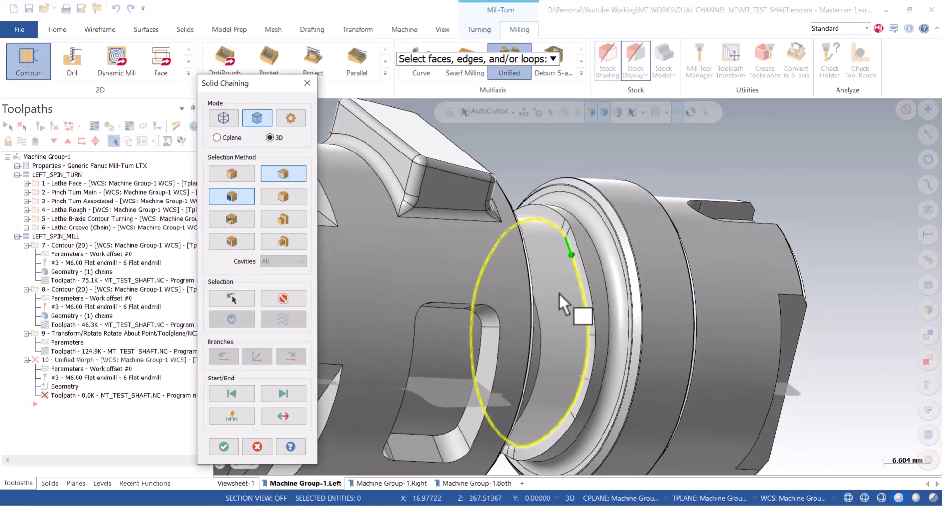
middle_click_drag(558, 293, 429, 296)
left_click(224, 447)
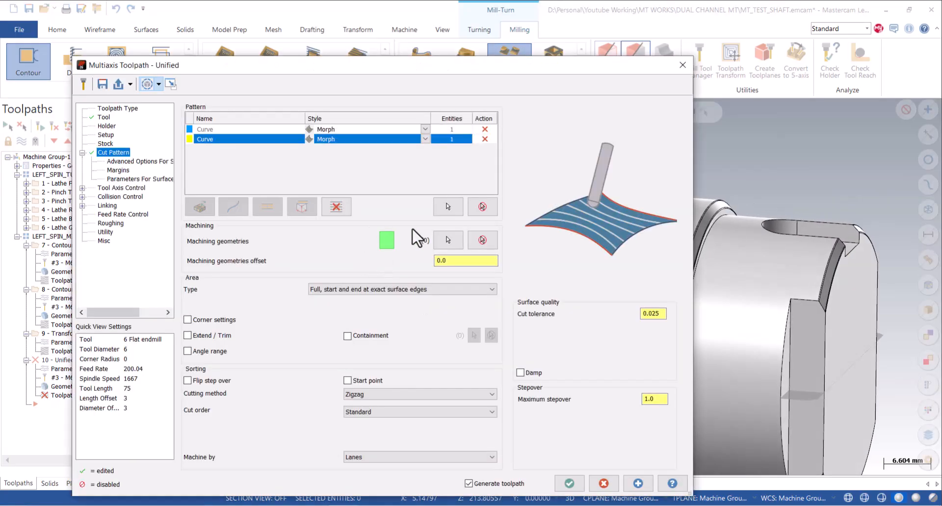
- Select the neck's floor face between the two morph curves as the machining geometry
left_click(445, 240)
left_click(574, 294)
scroll(638, 210, "up", 3)
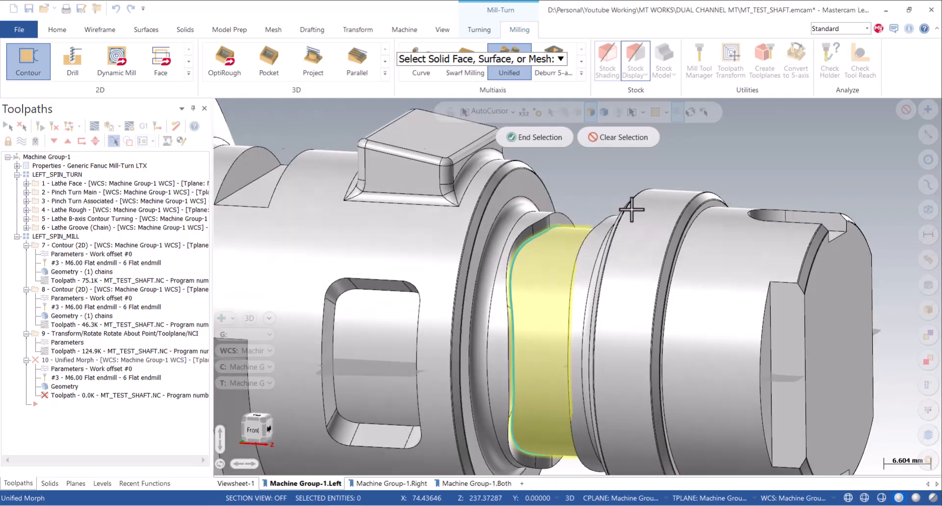
left_click(552, 137)
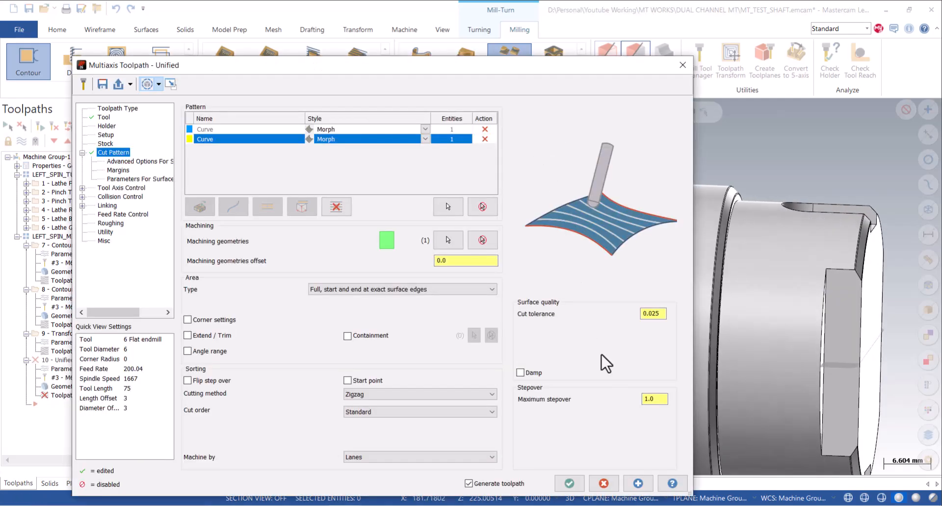
- Set the maximum stepover to 3.0 and the cutting method to Spiral for the Unified toolpath
left_click(657, 398)
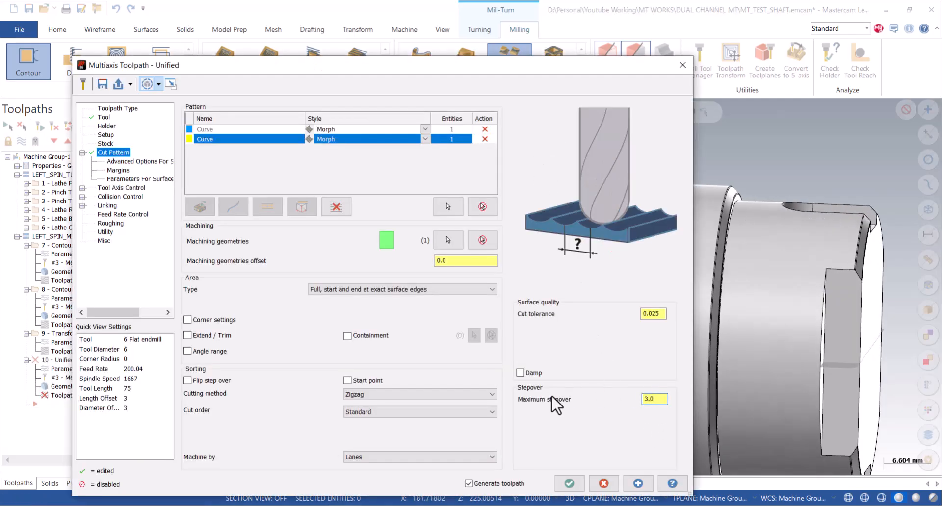
left_click(433, 398)
left_click(360, 420)
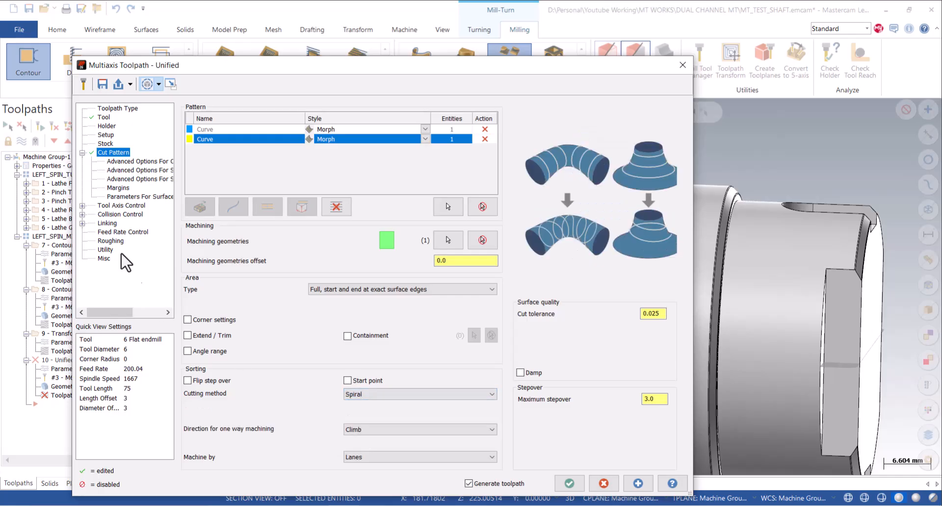
- Change the Unified toolpath's tool axis output format to 4 Axis and open the 4th axis settings
left_click(104, 206)
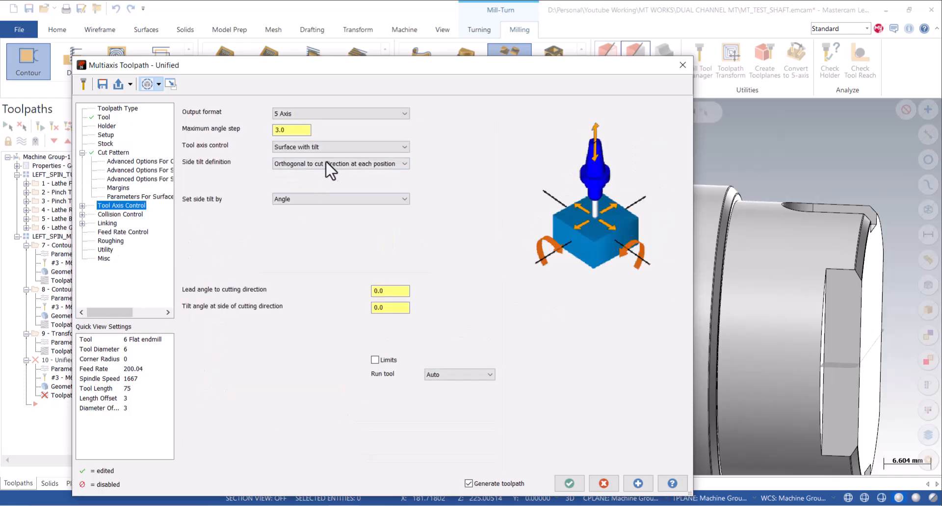
left_click(289, 114)
left_click(297, 127)
left_click(121, 215)
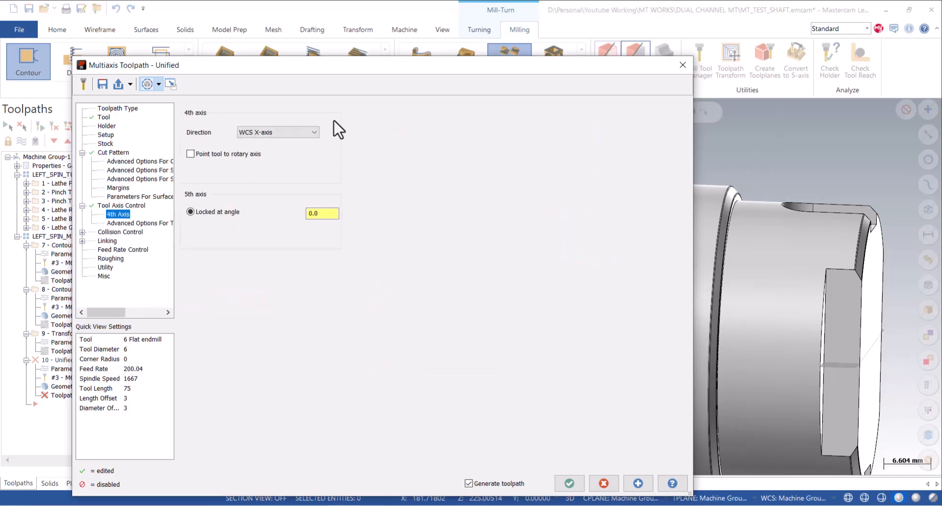
- Generate the Unified toolpath with its collision control settings and backplot the tool motion around the shaft groove
left_click(124, 233)
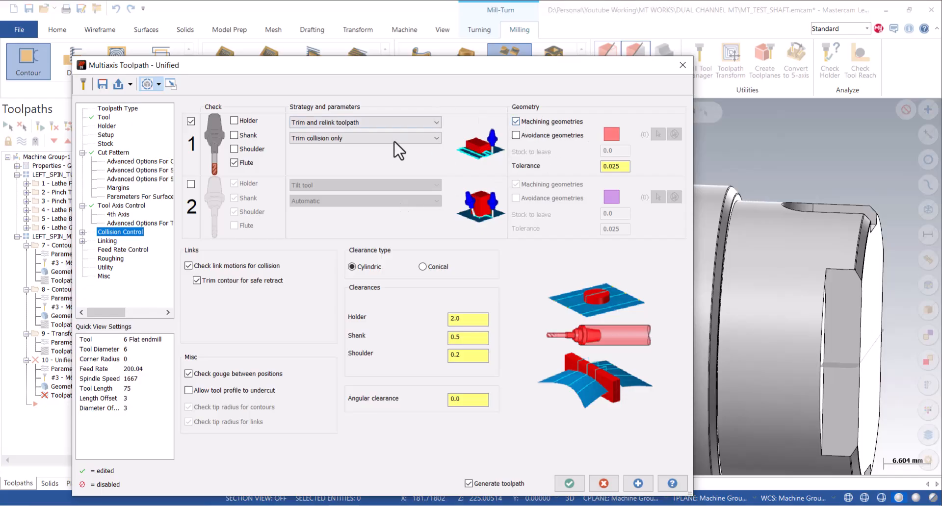
left_click(569, 484)
scroll(426, 280, "down", 5)
middle_click_drag(539, 280, 533, 166)
scroll(475, 231, "up", 8)
mouse_move(476, 231)
middle_mouse_down()
mouse_move(525, 252)
mouse_move(492, 237)
middle_mouse_up()
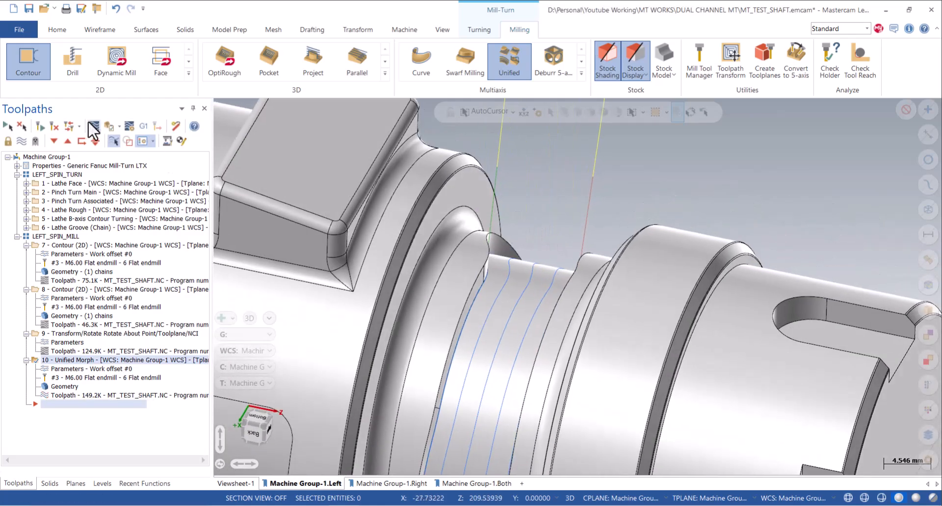
left_click(93, 127)
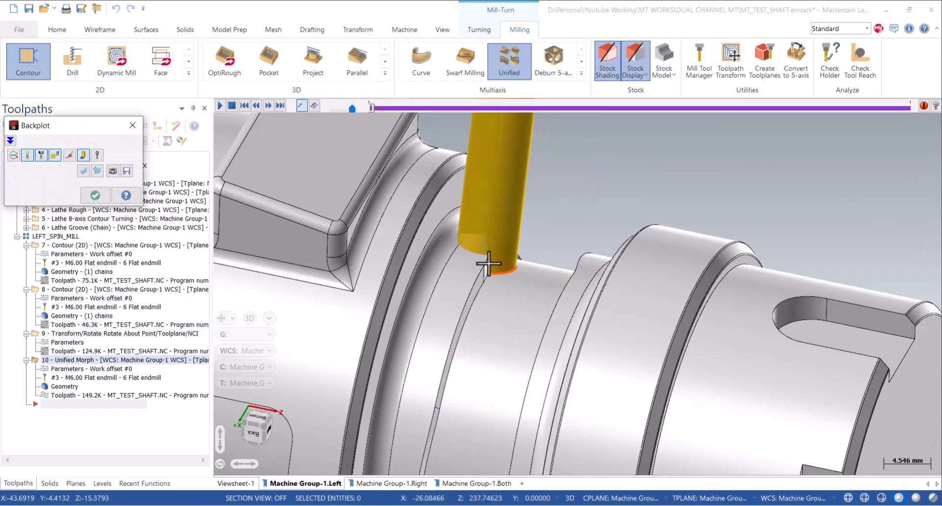
left_click(95, 195)
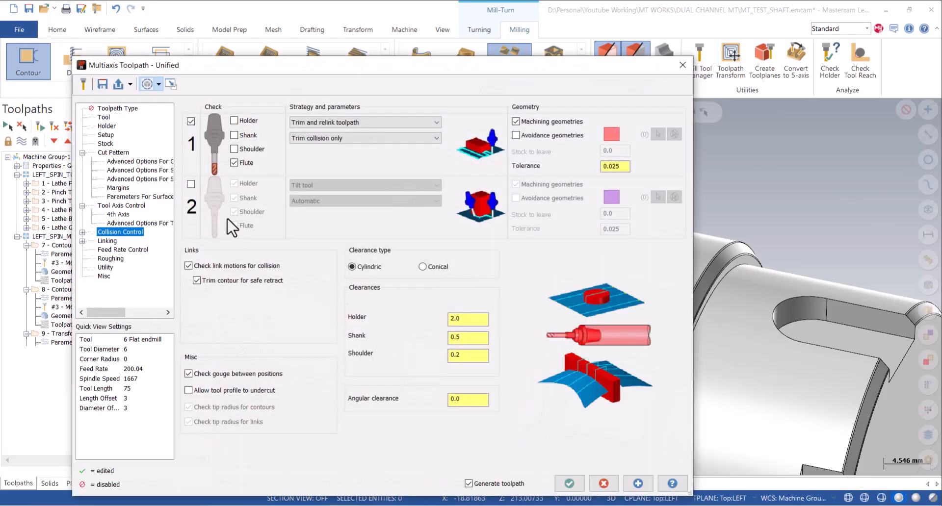
- Enable Add internal tool radius in the Unified operation's cut pattern margins and regenerate the toolpath
left_click(114, 154)
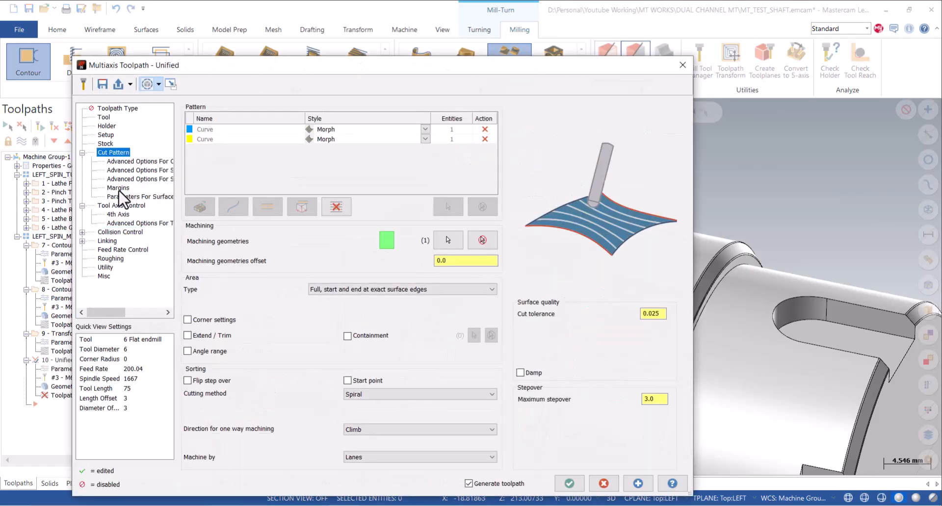
left_click(120, 190)
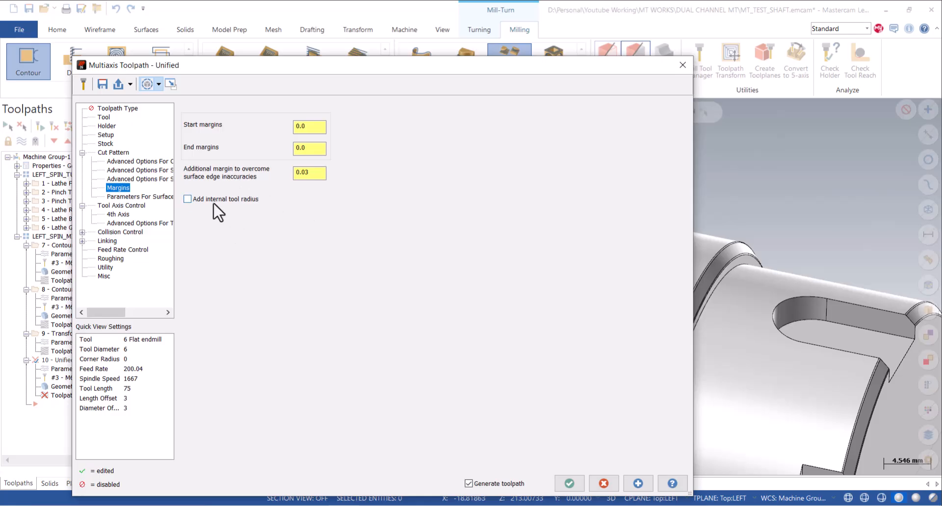
left_click(570, 483)
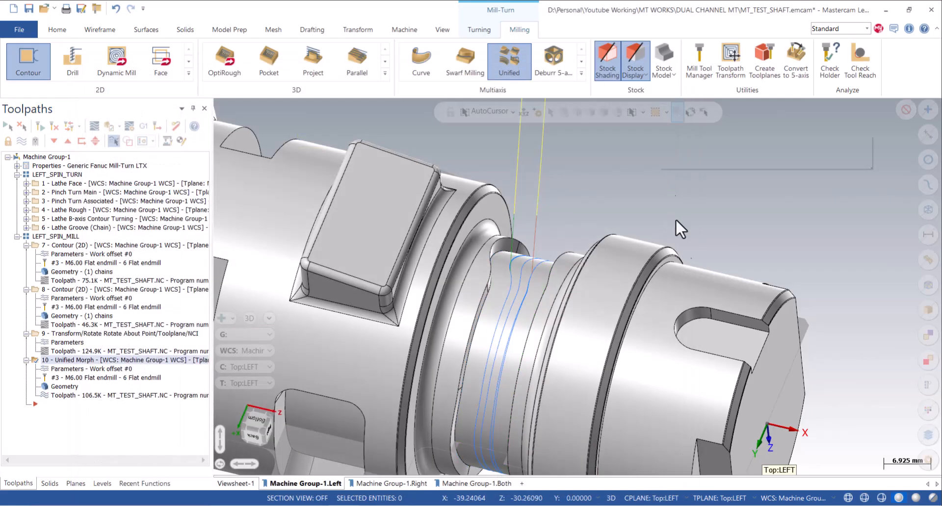
- Measure the distance between two points across the groove's stepped edge to check its depth
right_click(676, 219)
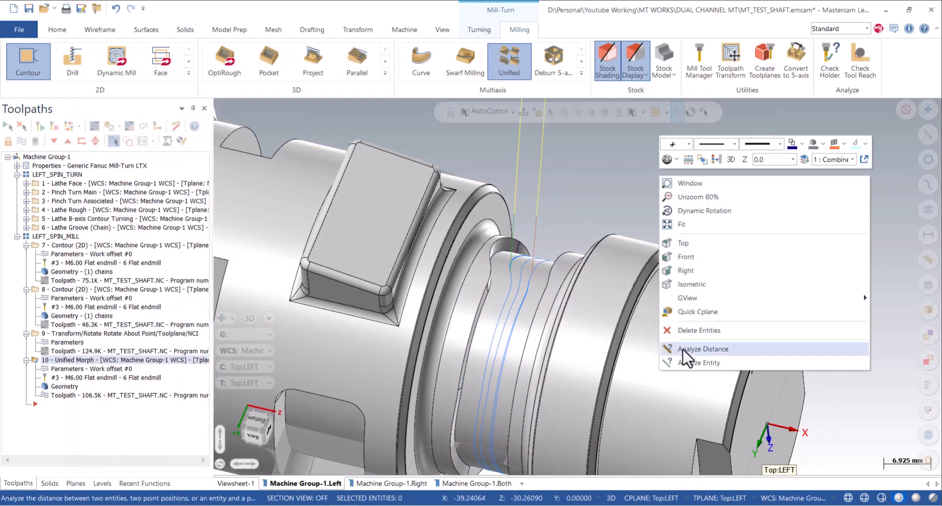
left_click(684, 357)
left_click(489, 288)
left_click(492, 296)
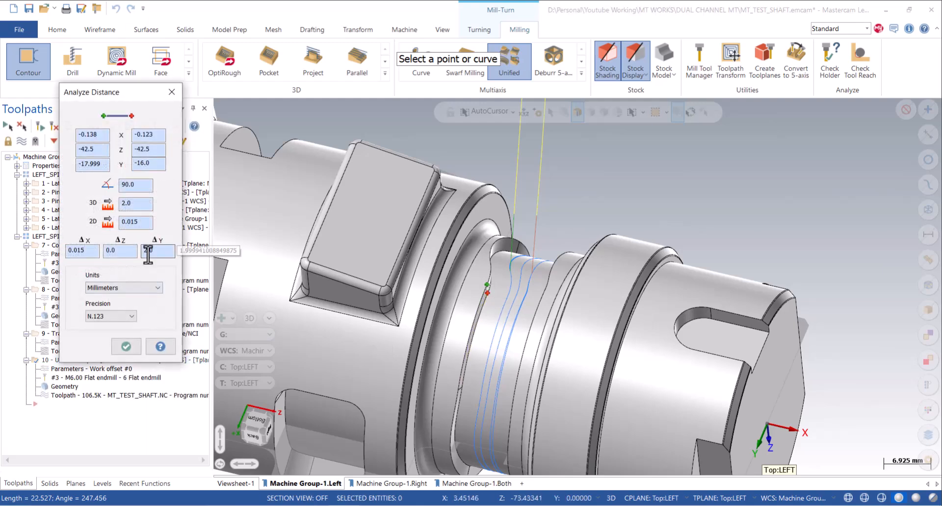
left_click(126, 346)
- Enable depth cuts with 4 roughing passes in the Unified operation, set their spacing, and regenerate the toolpath
left_click(69, 369)
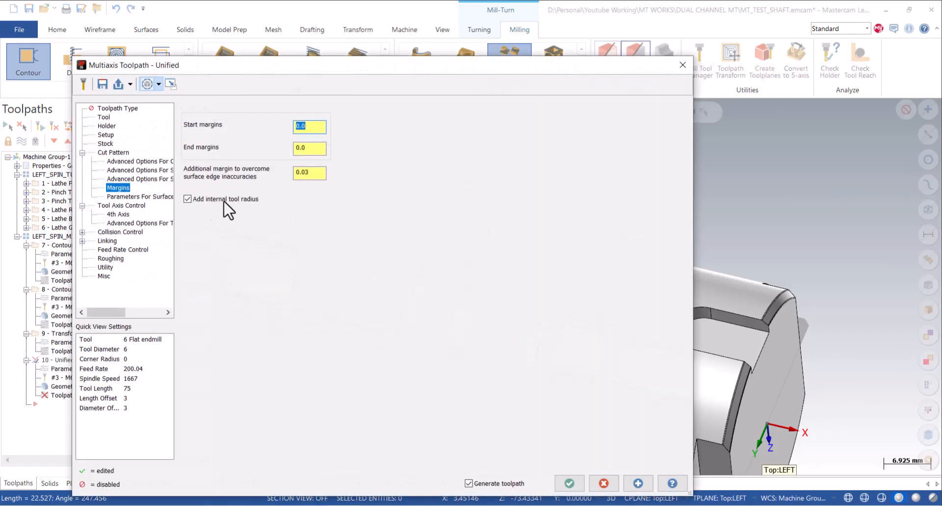
left_click(120, 259)
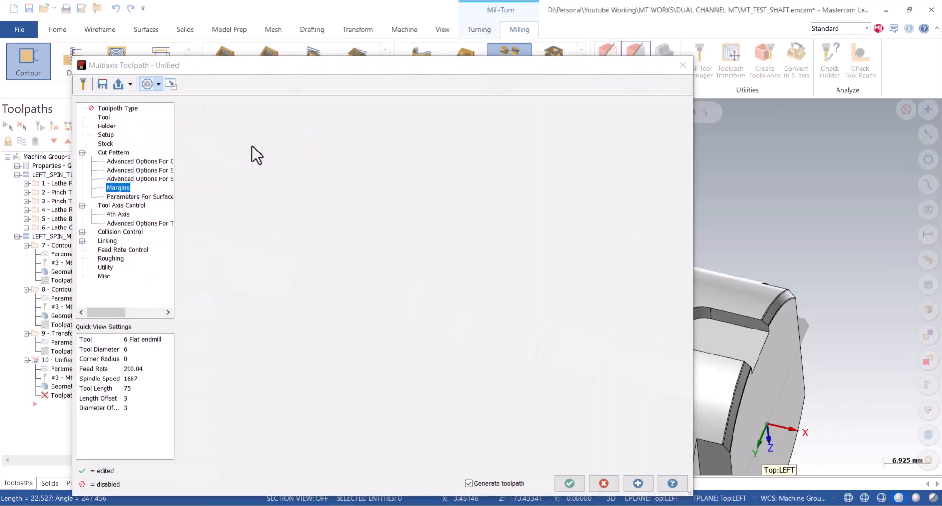
left_click(373, 130)
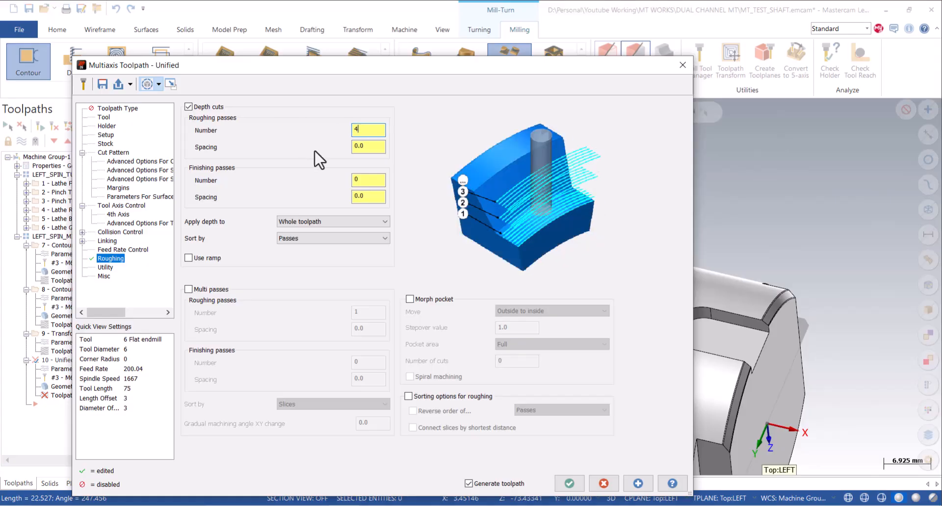
left_click(368, 150)
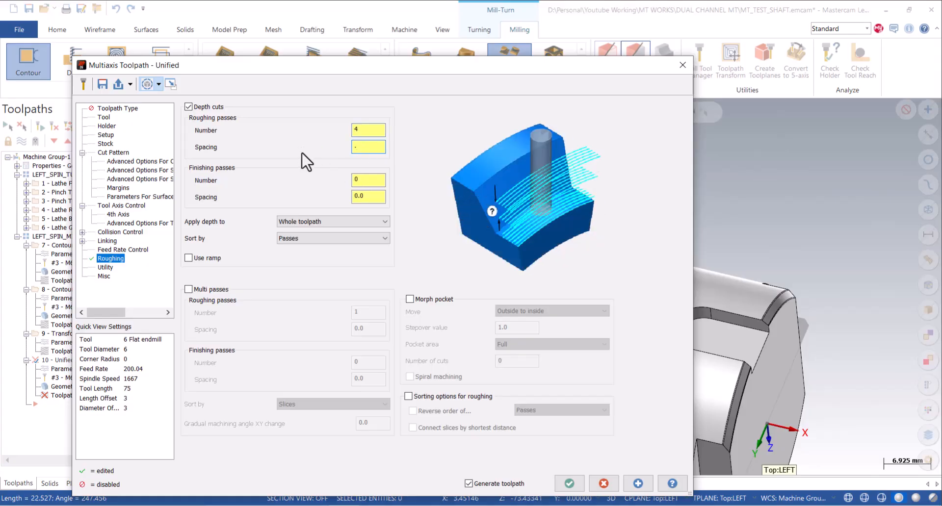
left_click(565, 483)
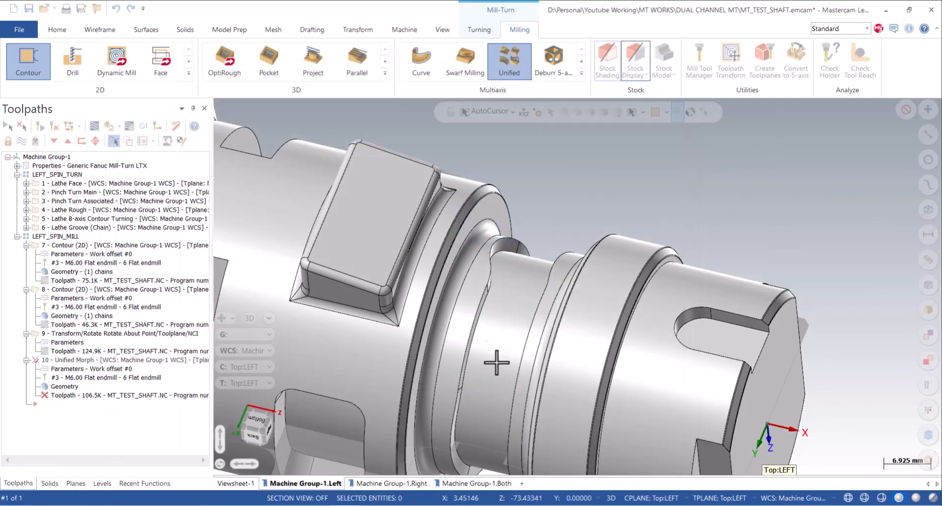
middle_click_drag(503, 315, 512, 263)
scroll(511, 263, "down", 3)
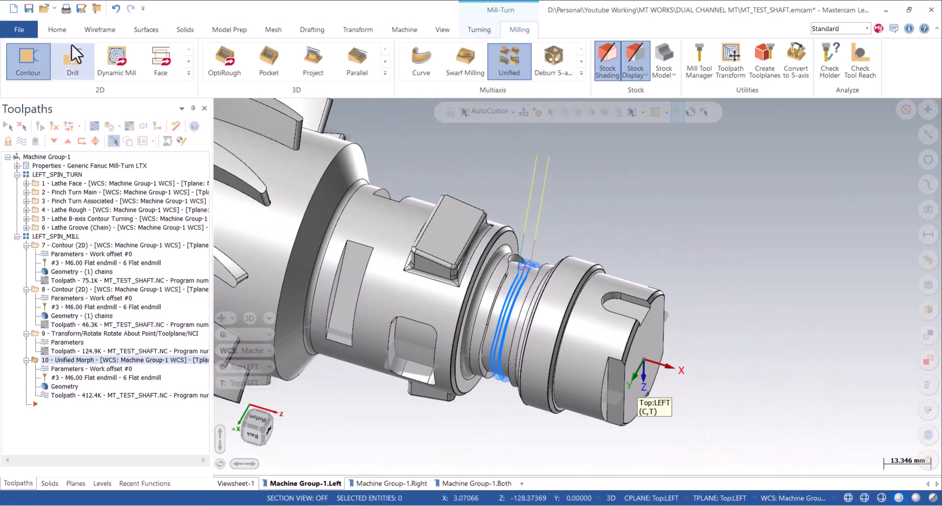
- Save the part file and launch the machine simulation for all toolpath operations
left_click(29, 8)
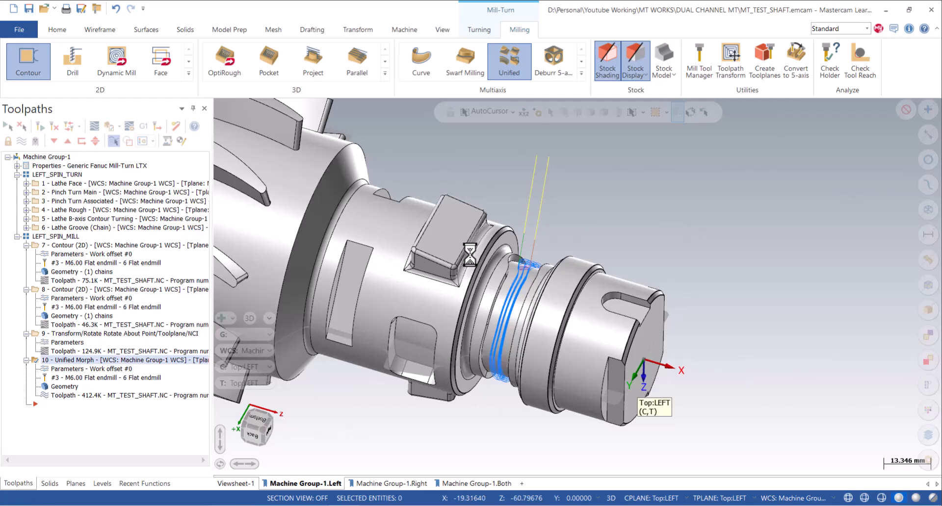
middle_click_drag(445, 246, 290, 271)
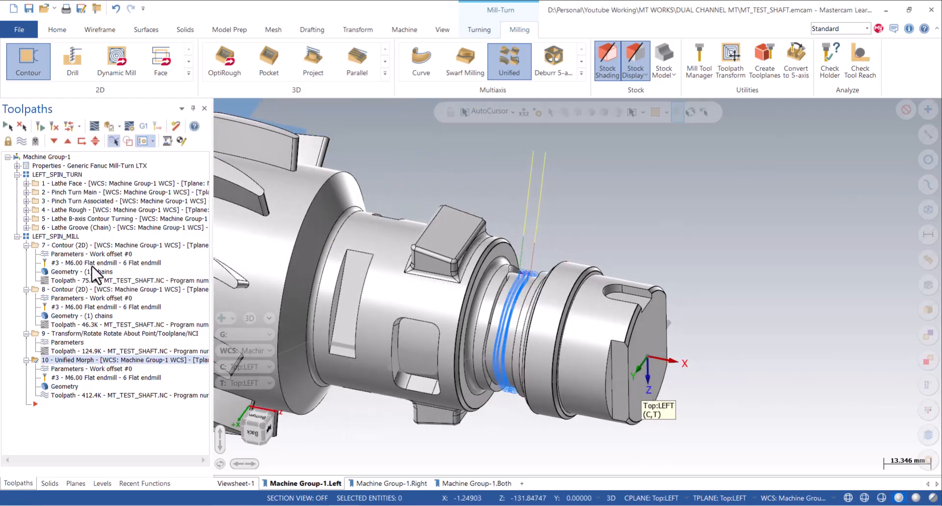
left_click(8, 126)
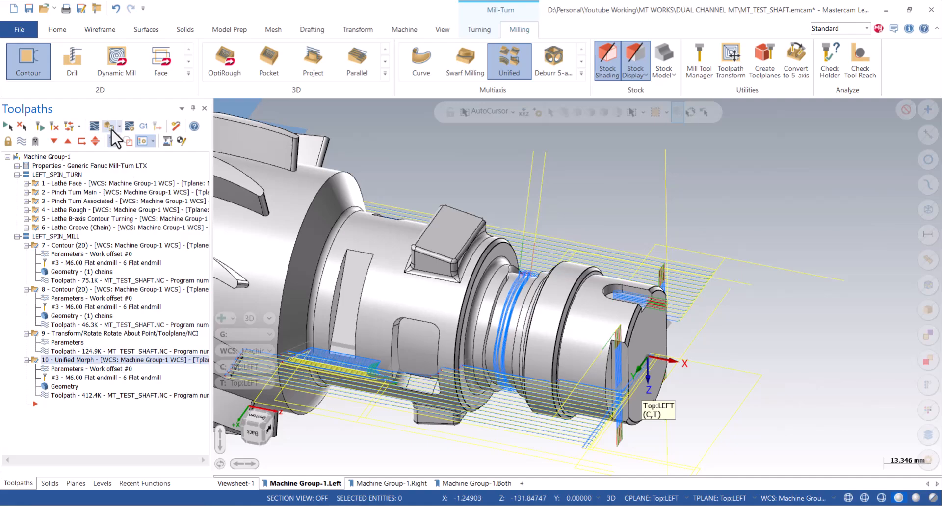
left_click(143, 126)
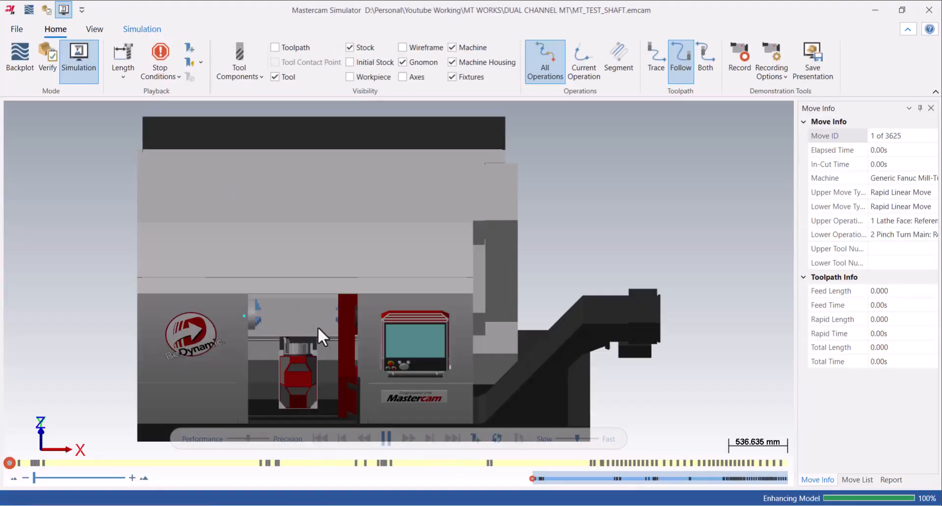
- Fit the machine in the simulator view and hide the workpiece and axes
right_click(626, 348)
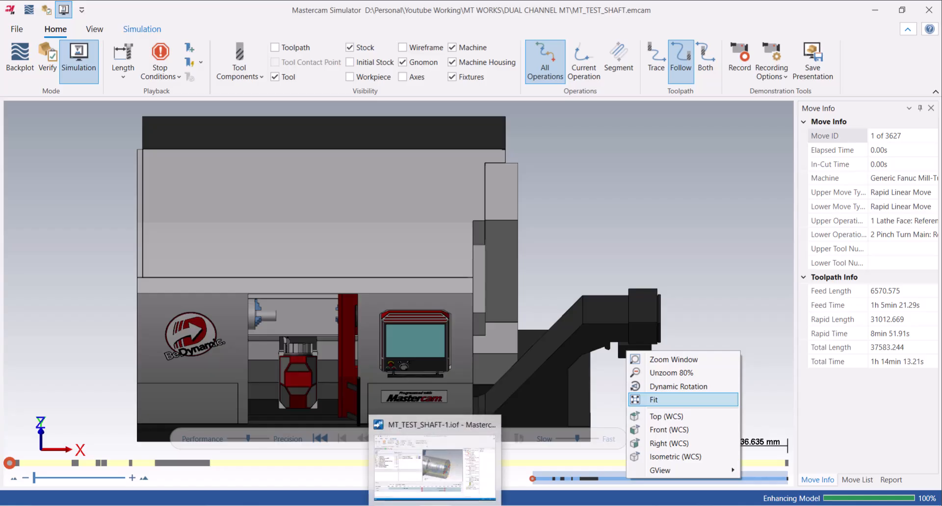
left_click(443, 456)
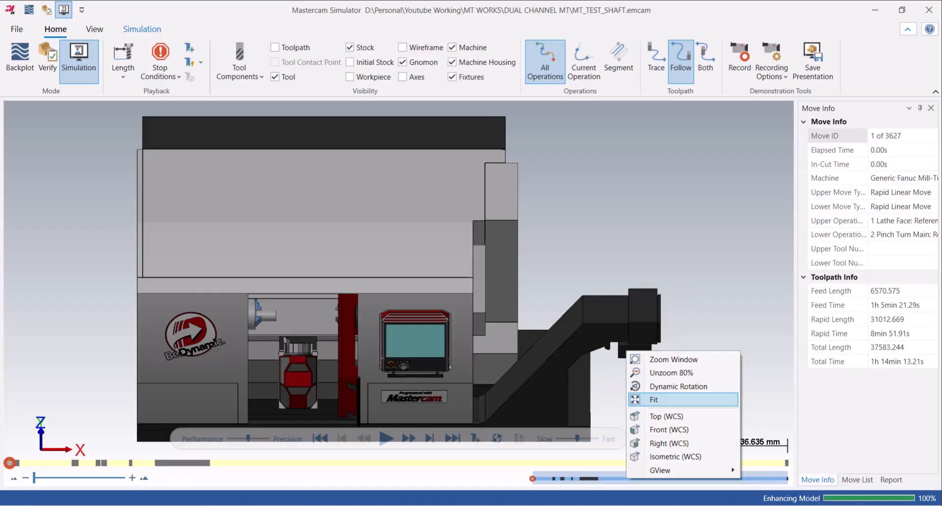
left_click(654, 400)
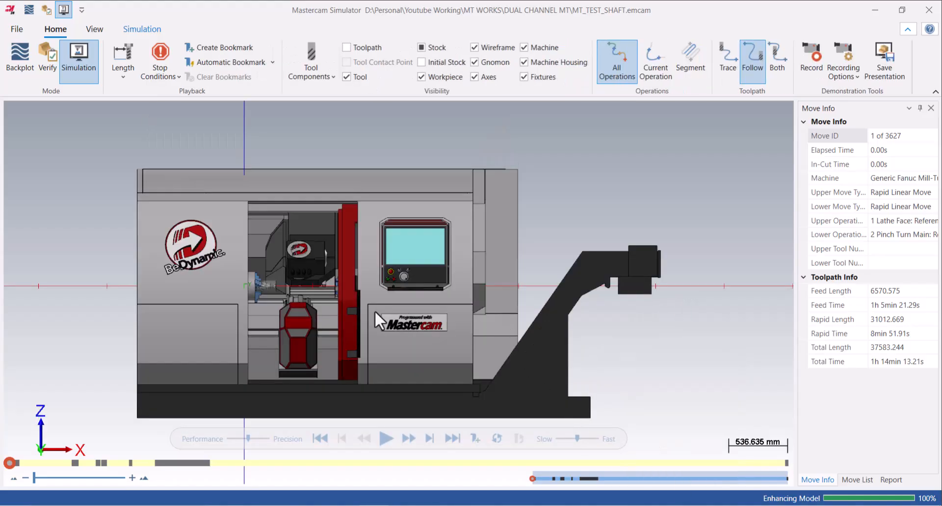
middle_click_drag(306, 305, 315, 267)
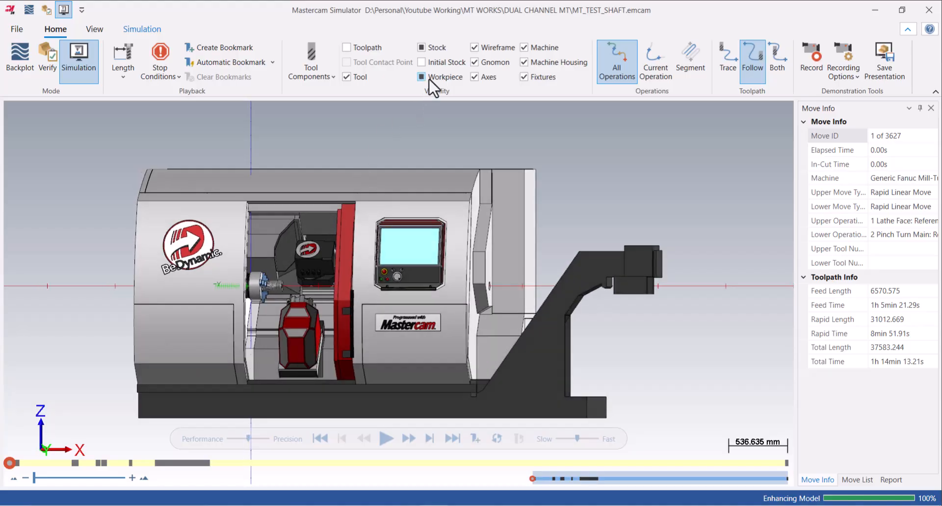
scroll(284, 305, "up", 5)
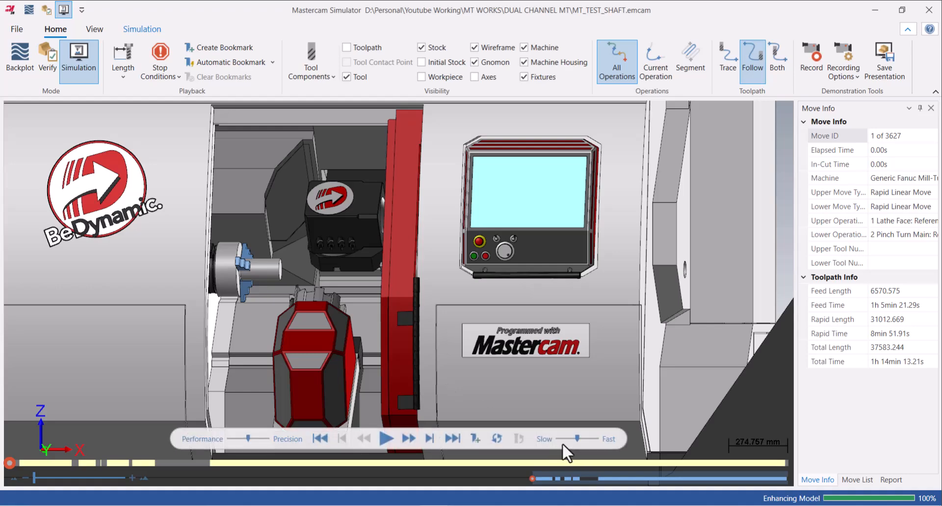
- Play the machine simulation, pause it to slow the playback speed slightly, and resume it
left_click(384, 439)
middle_click_drag(341, 341, 341, 350)
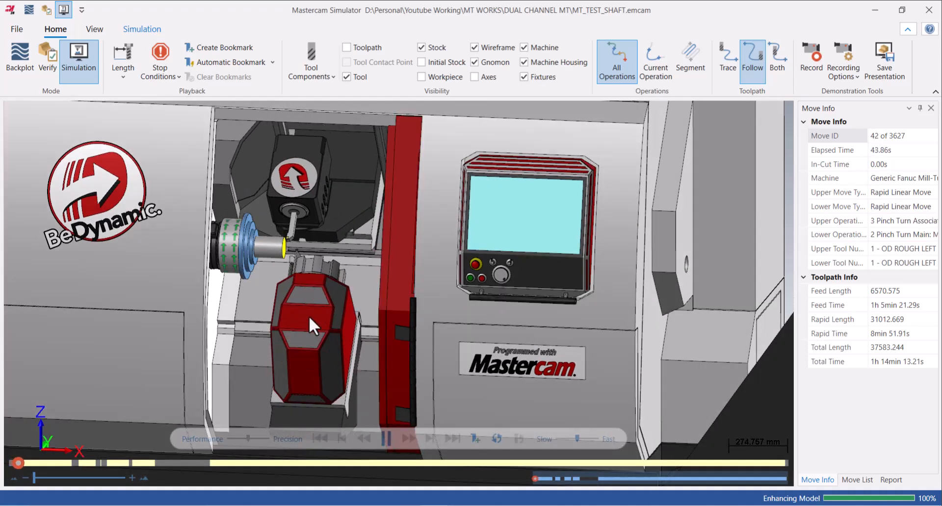
left_click(386, 439)
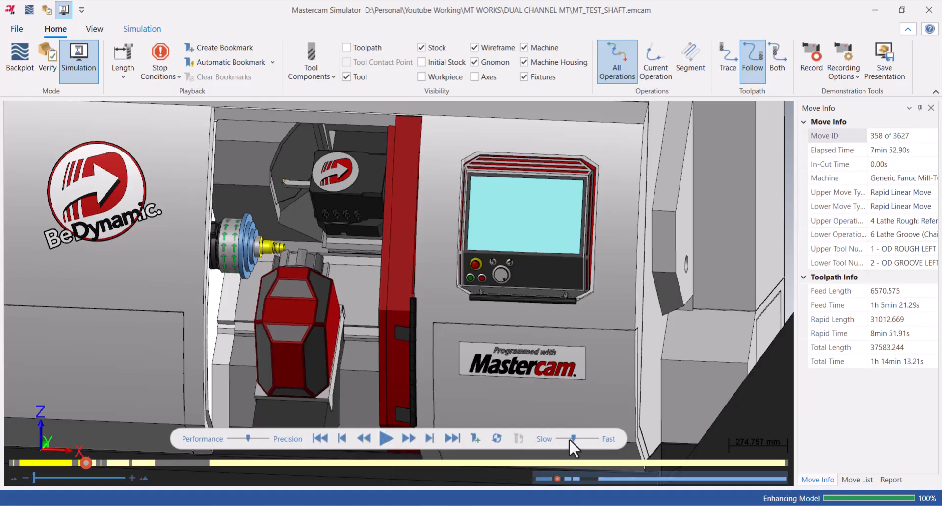
left_click(382, 437)
- Watch the lower turret's grooving and the upper spindle's roughing and B-axis turning moves close up at the shaft end
scroll(240, 223, "up", 3)
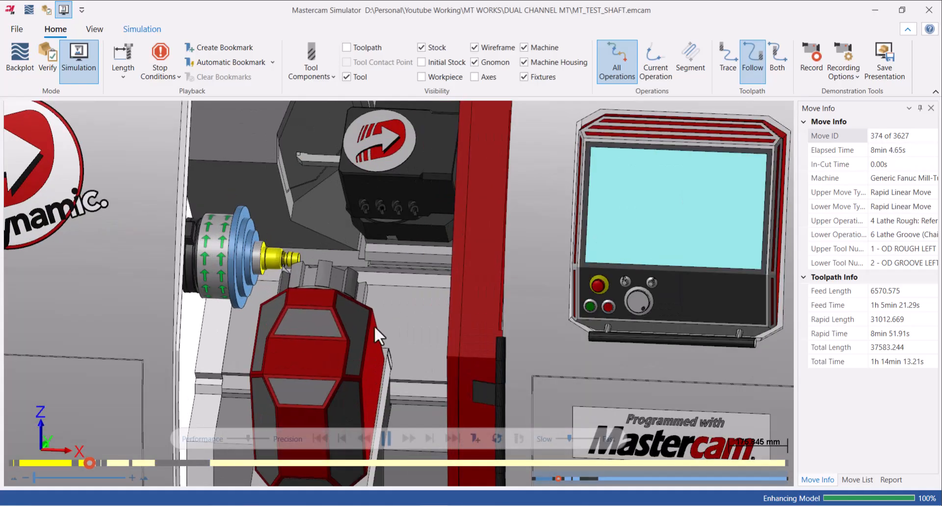
scroll(319, 293, "up", 2)
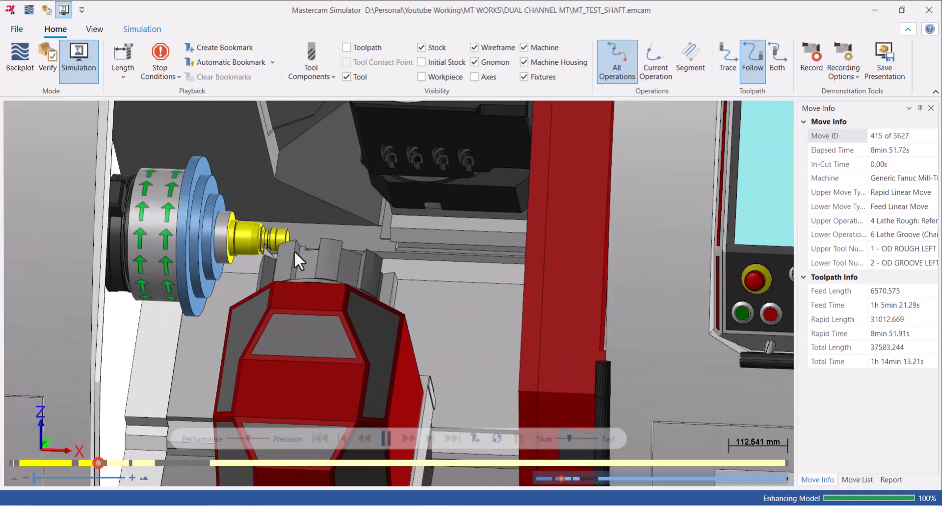
scroll(334, 302, "down", 2)
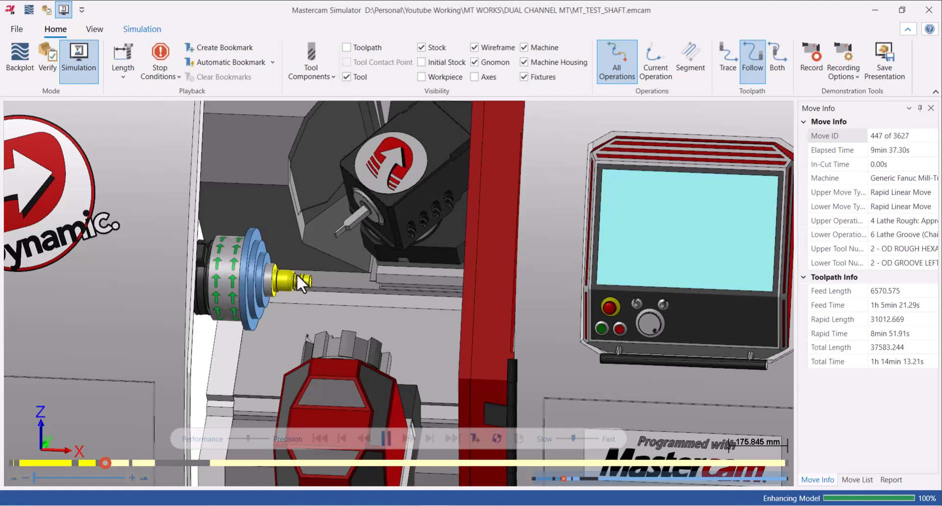
scroll(296, 274, "up", 2)
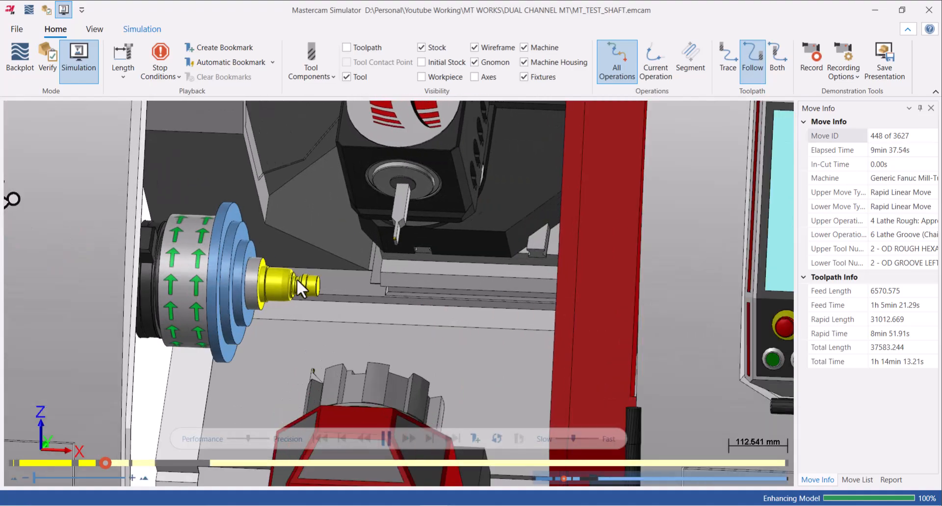
middle_click_drag(297, 279, 293, 270)
scroll(290, 277, "up", 1)
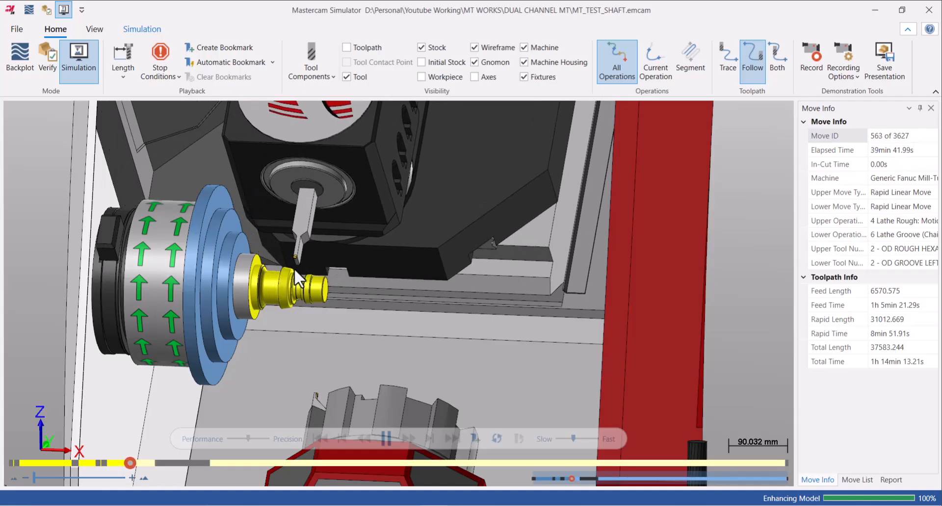
scroll(293, 268, "down", 2)
scroll(291, 289, "up", 2)
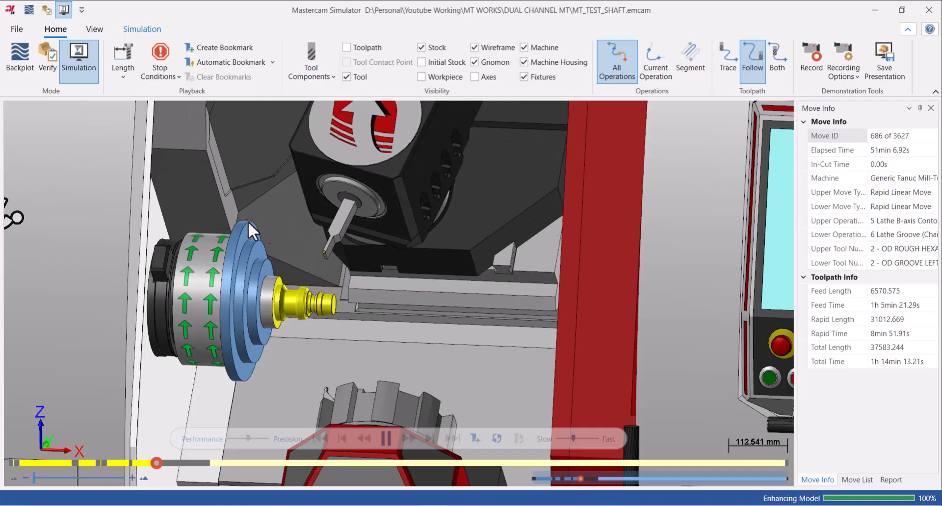
- Watch the change to the 6 mm flat endmill and examine the start of the 2D contour cut on the shaft's end
scroll(293, 322, "down", 2)
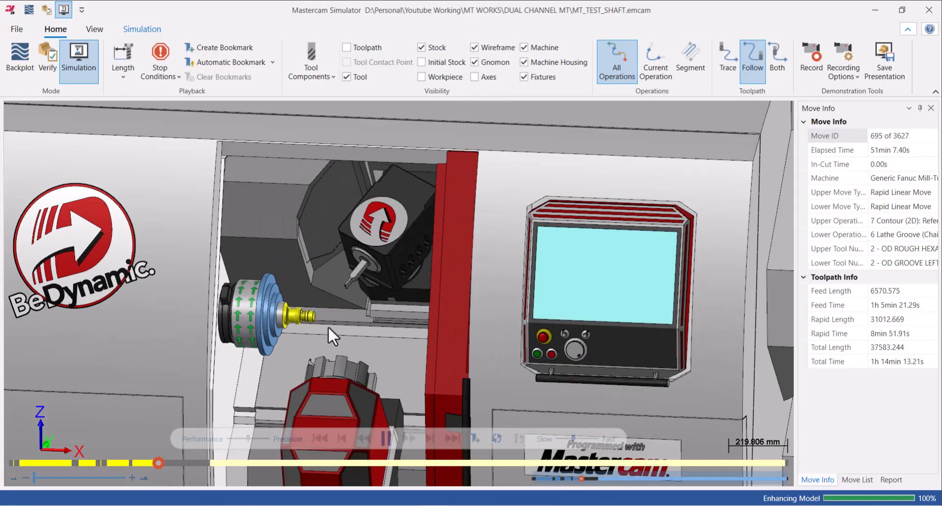
middle_click_drag(332, 313, 347, 309)
scroll(343, 308, "up", 3)
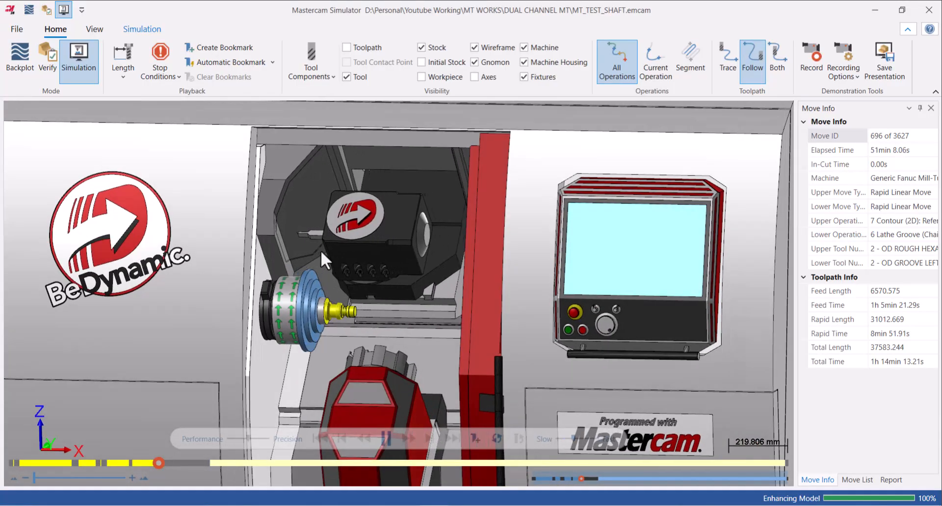
scroll(360, 345, "up", 4)
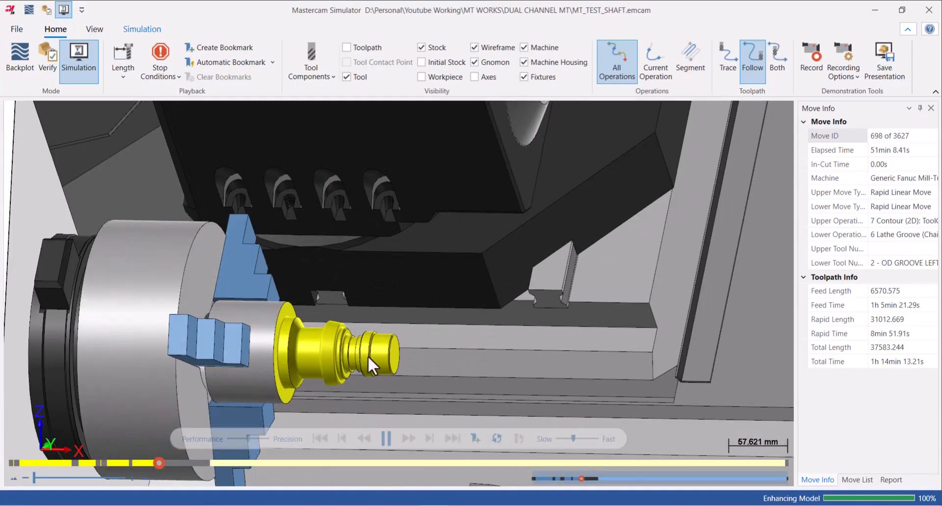
scroll(367, 355, "down", 2)
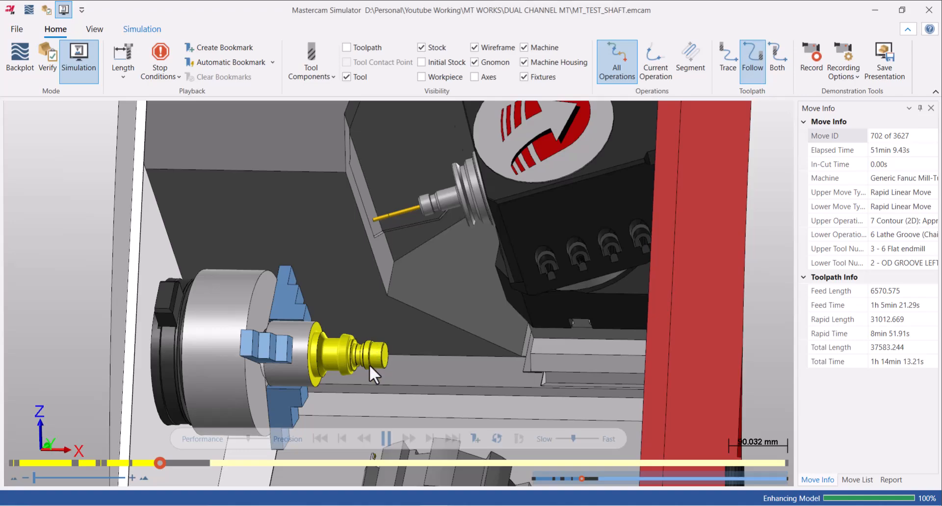
scroll(368, 366, "up", 2)
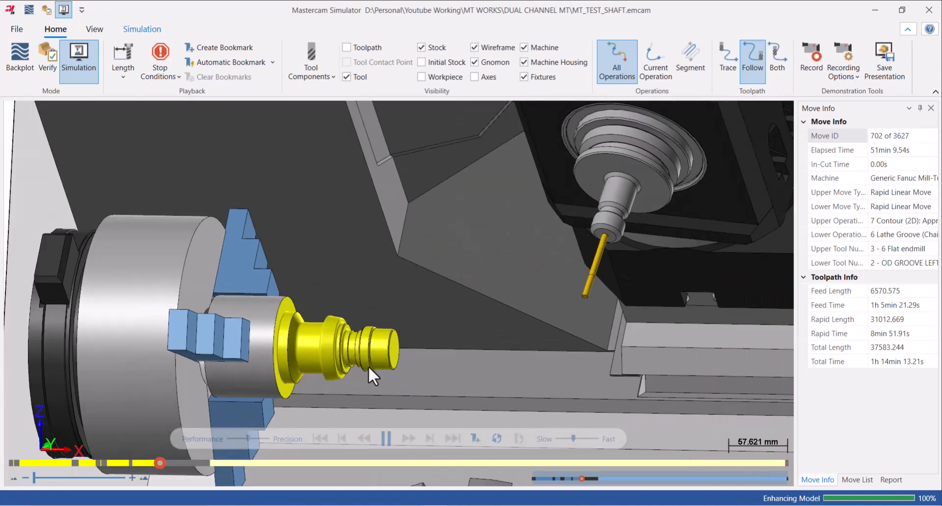
scroll(372, 358, "up", 1)
middle_click_drag(372, 358, 362, 365)
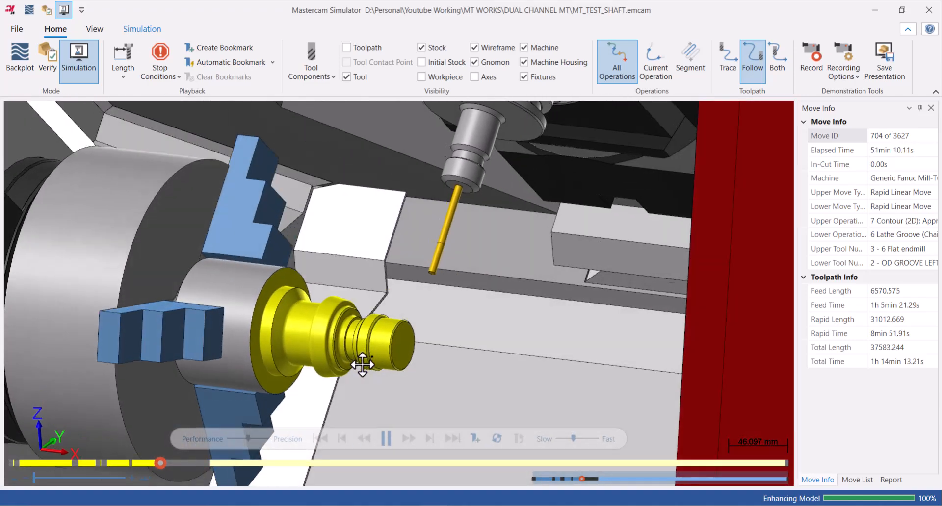
scroll(370, 342, "up", 2)
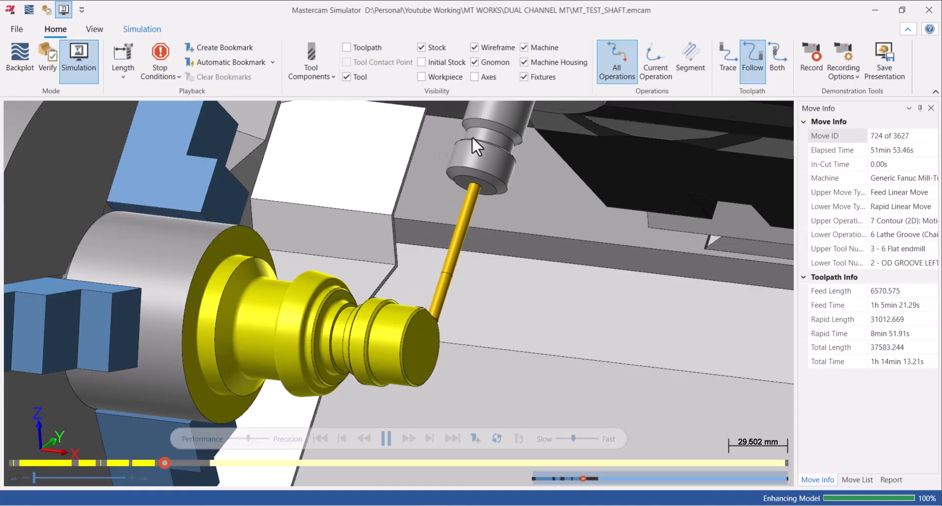
- Hide the machine housing, watch the slots and the Unified groove being milled, and raise the playback speed slightly
left_click(524, 61)
middle_click_drag(437, 310, 376, 313)
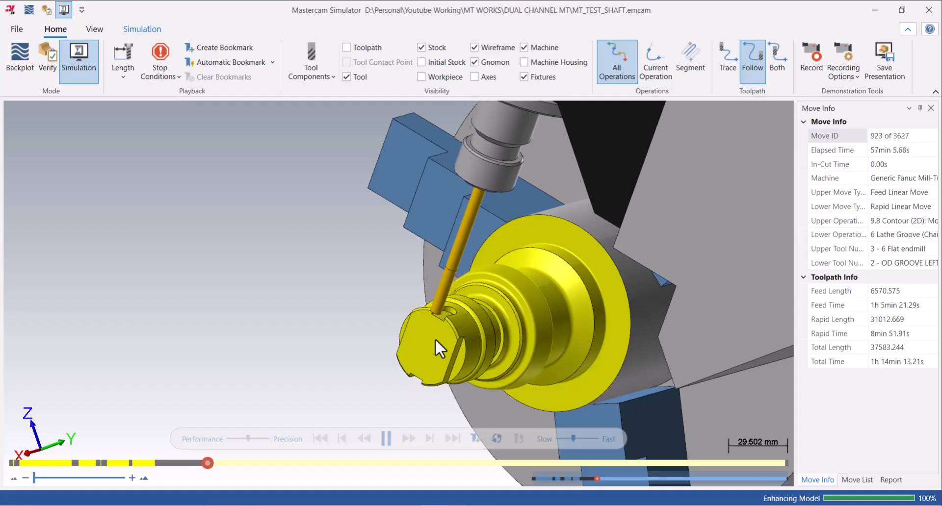
middle_click_drag(431, 340, 500, 359)
scroll(346, 313, "up", 2)
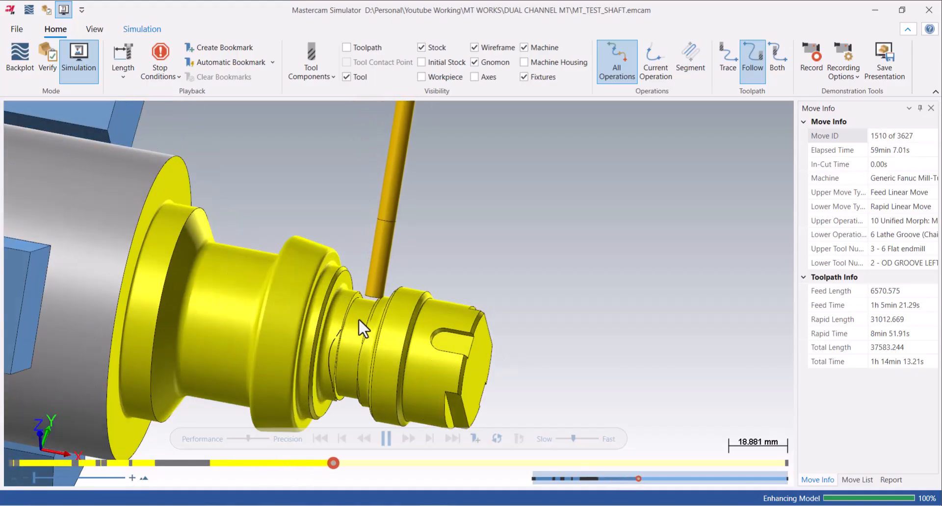
left_click_drag(576, 438, 582, 440)
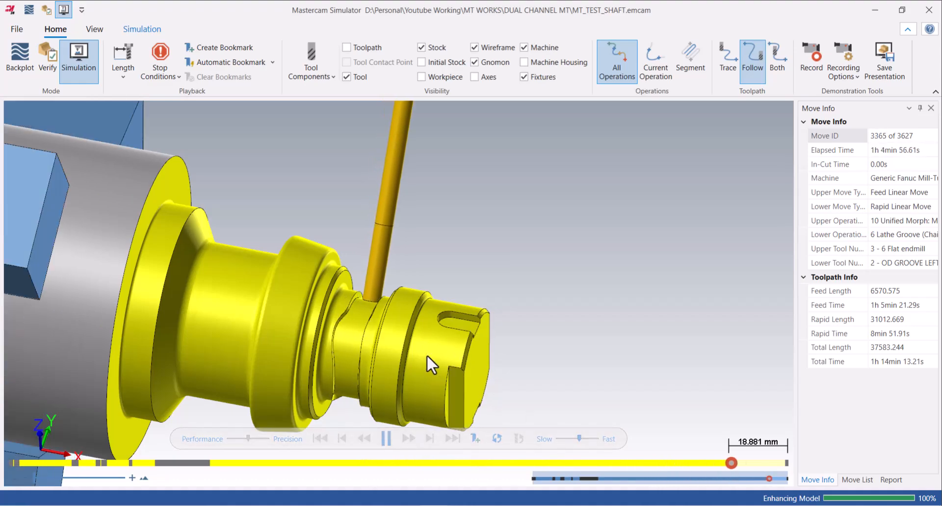
- Inspect the finished groove up close and compare the simulated stock with the workpiece
scroll(356, 314, "up", 3)
scroll(355, 314, "up", 1)
mouse_move(355, 314)
middle_mouse_down()
mouse_move(341, 320)
mouse_move(358, 307)
middle_mouse_up()
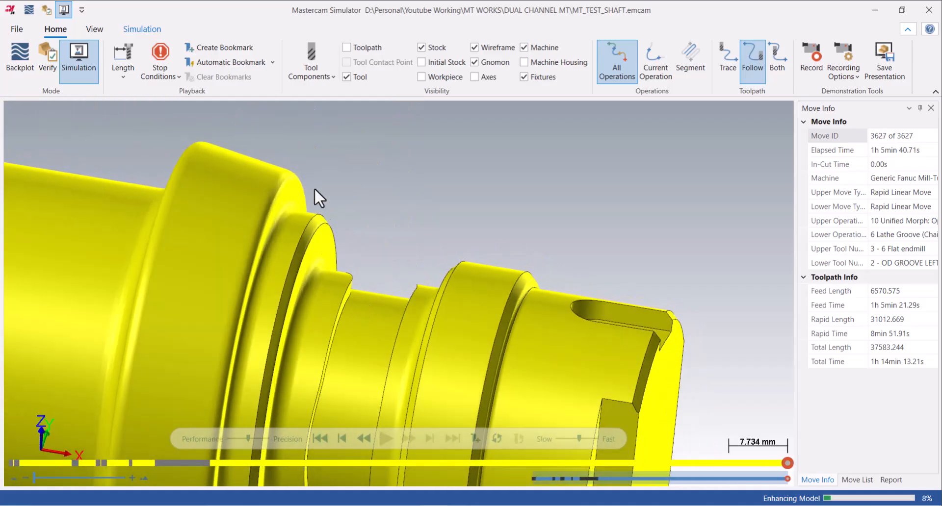
left_click(142, 29)
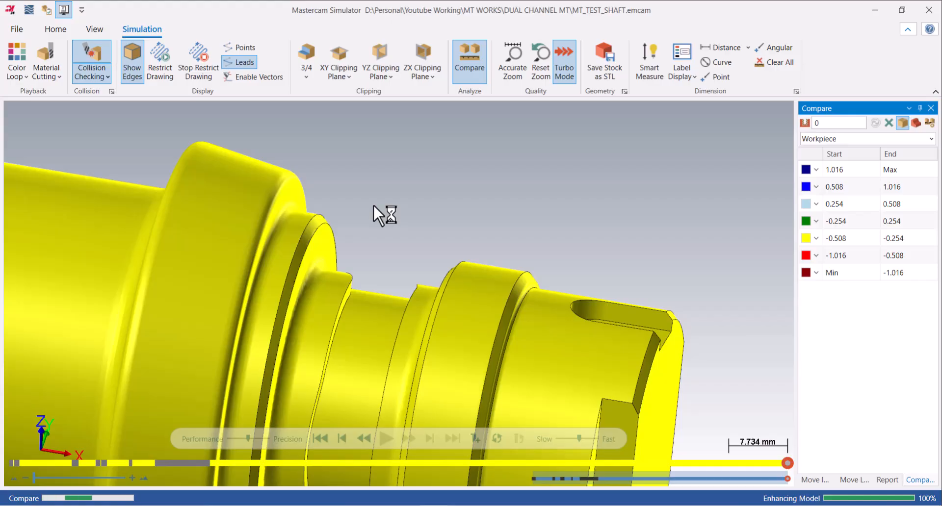
scroll(373, 204, "down", 5)
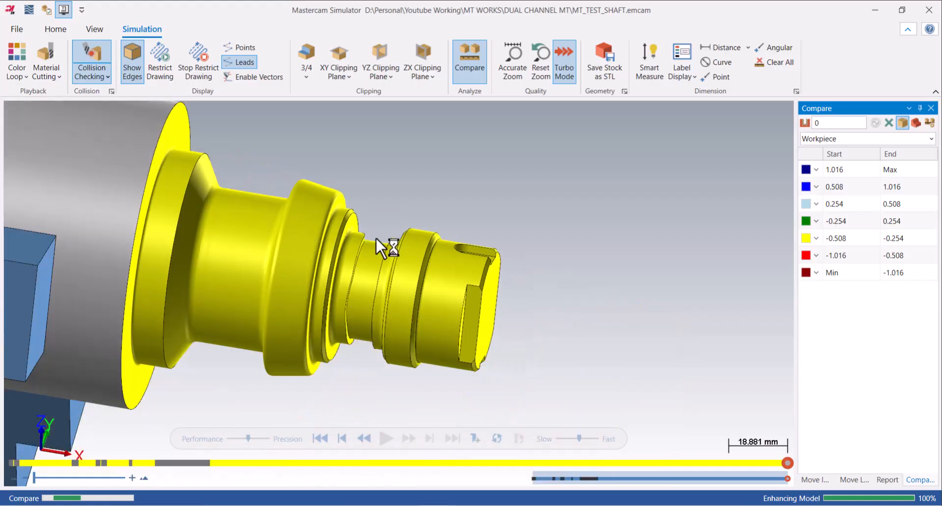
middle_click_drag(371, 255, 387, 225)
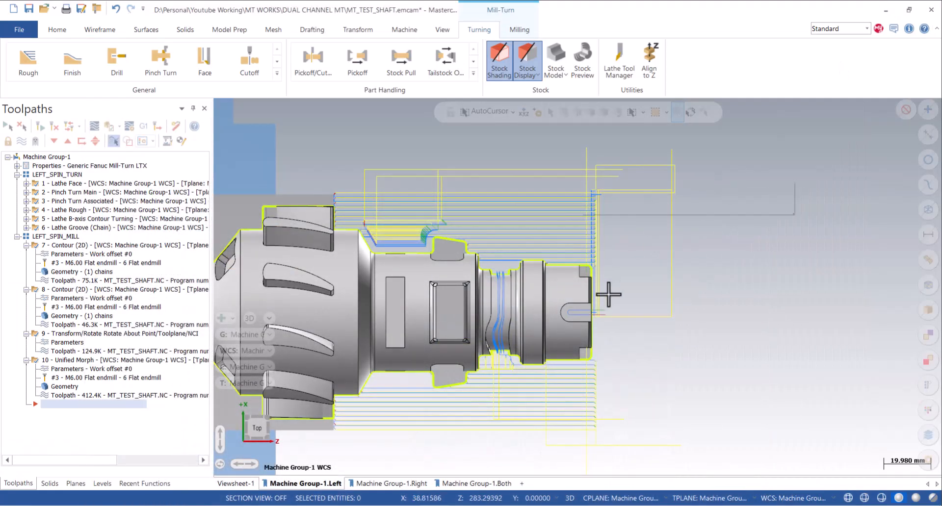
- Return to the Mastercam part window, select operation 10 Unified Morph to display only its toolpath, and save the part file
right_click(608, 295)
left_click(615, 292)
left_click(114, 363)
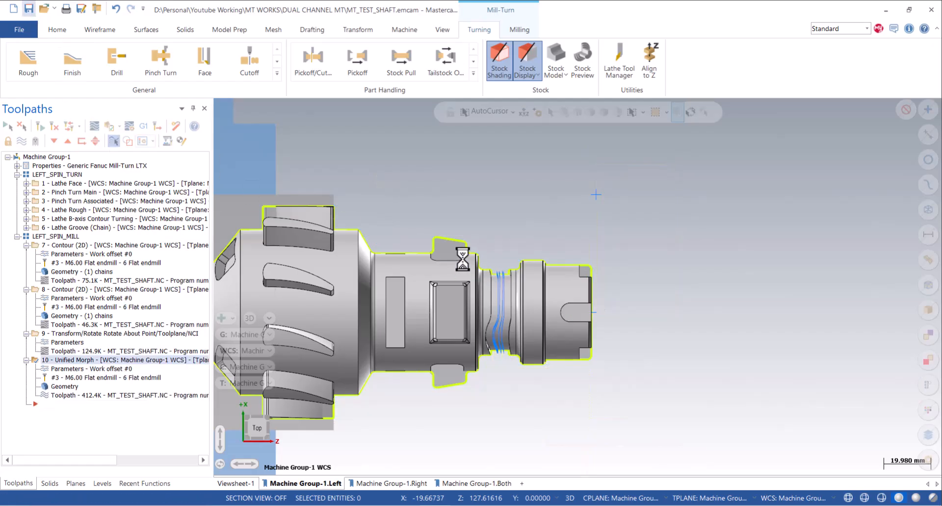
- Examine the groove toolpath and the rectangular pocket beside it on the shaft from several angles
scroll(462, 259, "up", 1)
middle_click_drag(463, 259, 439, 296)
scroll(579, 293, "down", 4)
scroll(579, 293, "down", 2)
scroll(400, 248, "up", 1)
scroll(484, 249, "up", 4)
middle_click_drag(489, 261, 472, 242)
scroll(511, 281, "up", 4)
middle_click_drag(510, 282, 508, 307)
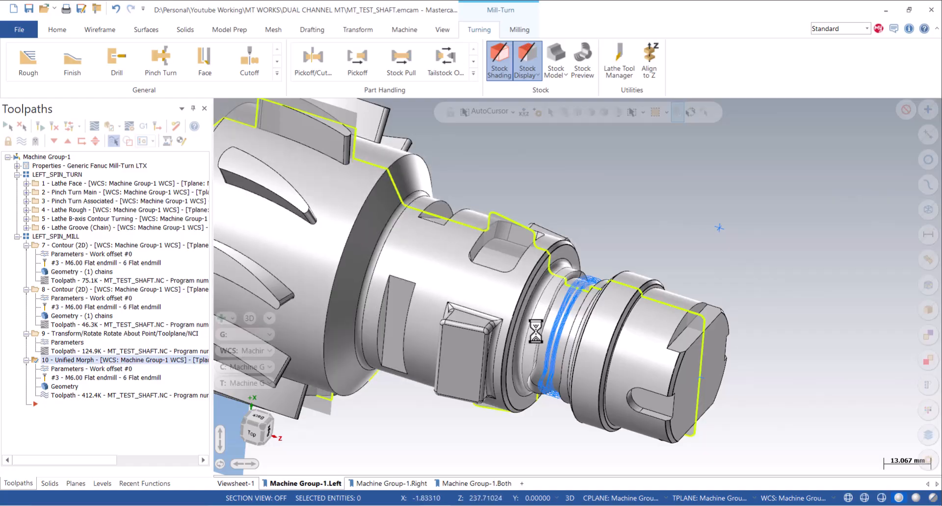
scroll(536, 333, "down", 3)
scroll(496, 258, "up", 4)
middle_click_drag(504, 279, 308, 136)
- Start a 2D Pocket milling toolpath and chain an edge loop of the rectangular pocket beside the groove, reversing its direction
left_click(519, 30)
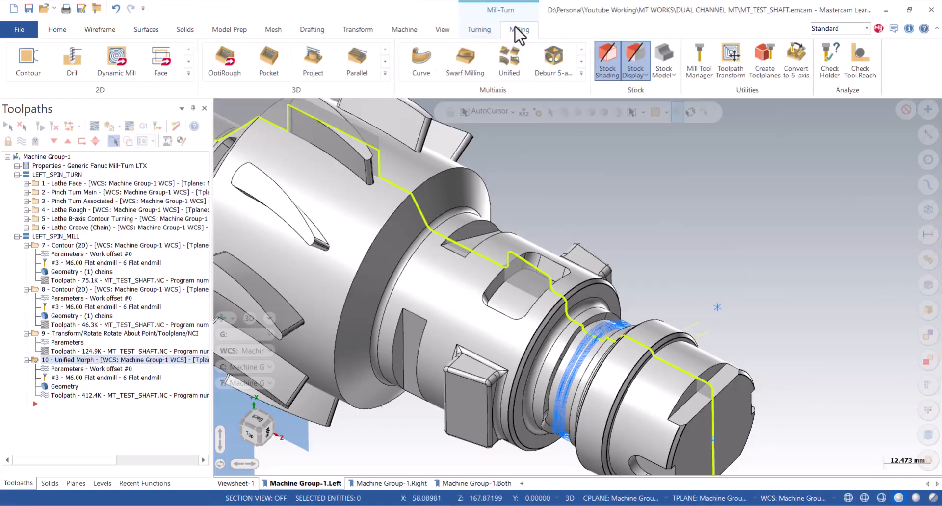
scroll(518, 288, "up", 2)
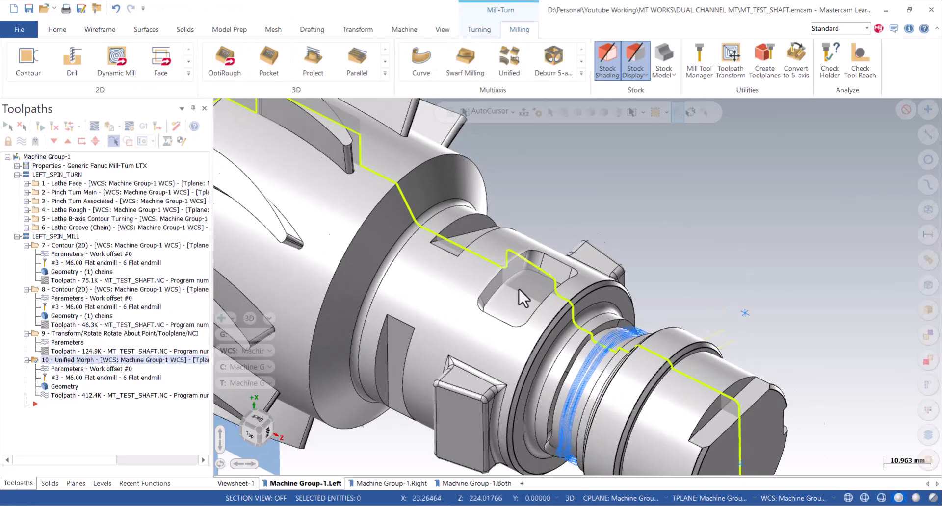
left_click(188, 73)
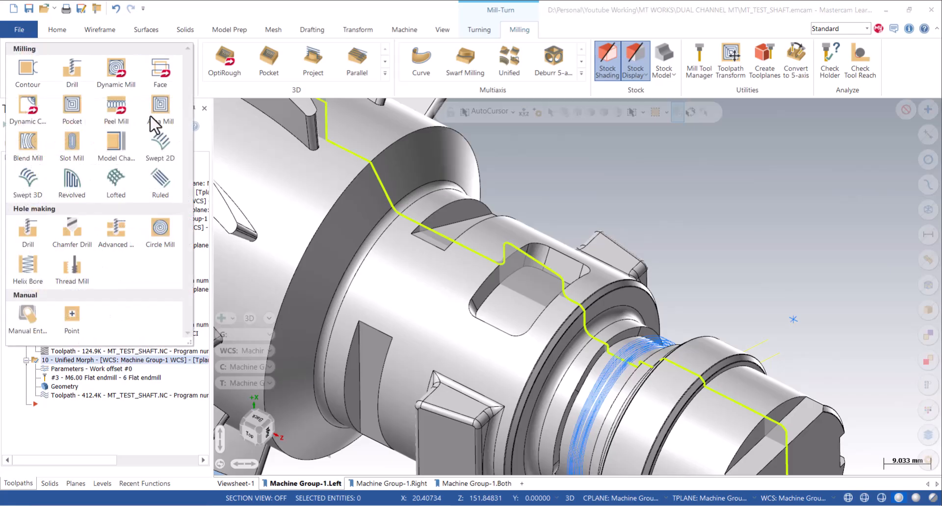
left_click(76, 109)
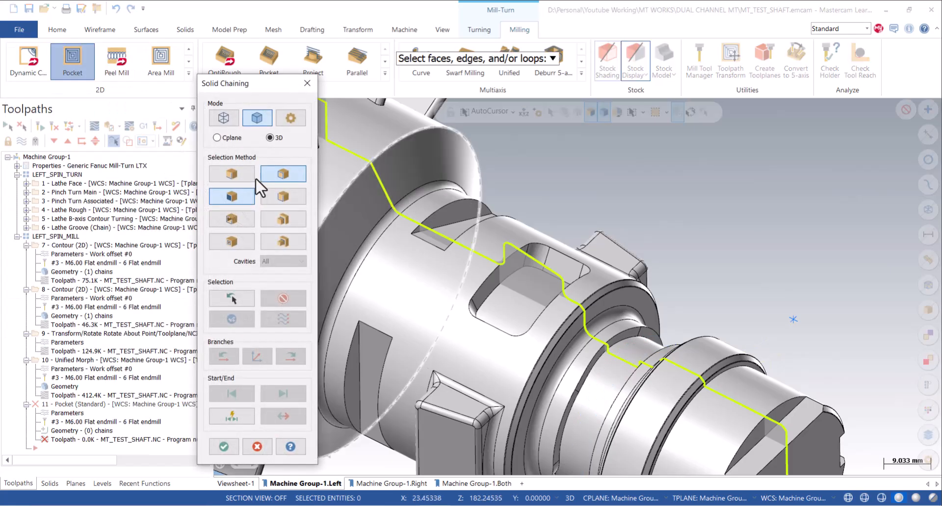
left_click(504, 285)
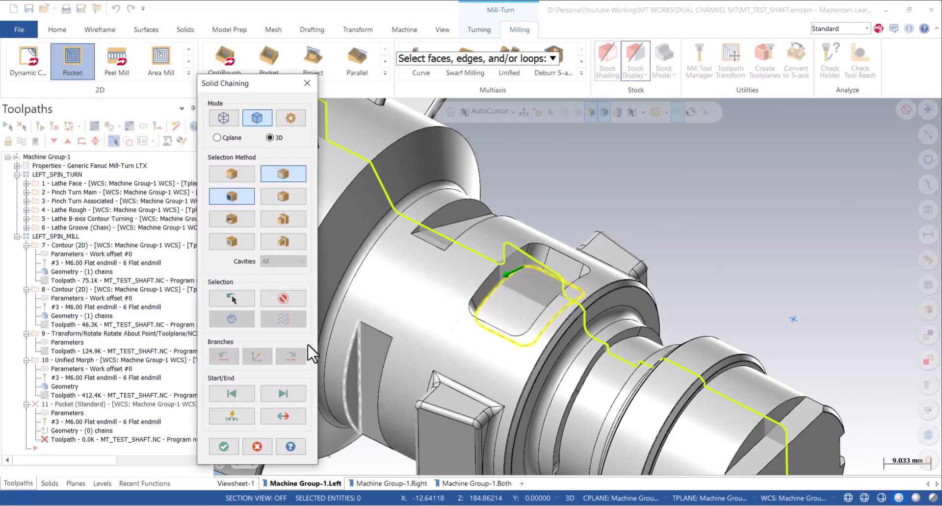
left_click(284, 417)
- Pick the rectangular pocket's floor edge loop, reverse the chain direction, and accept the chain geometry
middle_click_drag(531, 380, 660, 234)
scroll(658, 234, "down", 3)
scroll(418, 361, "up", 2)
scroll(418, 361, "up", 2)
left_click(433, 281)
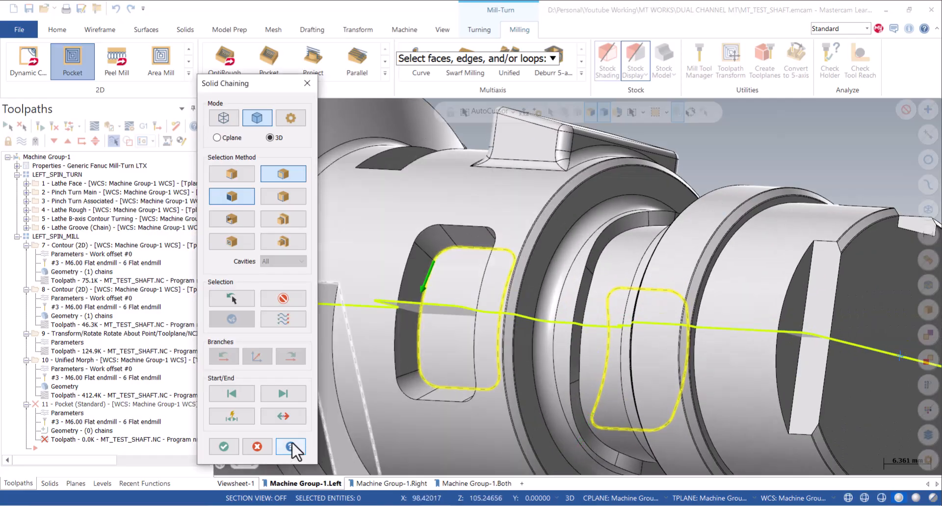
left_click(269, 420)
left_click(224, 446)
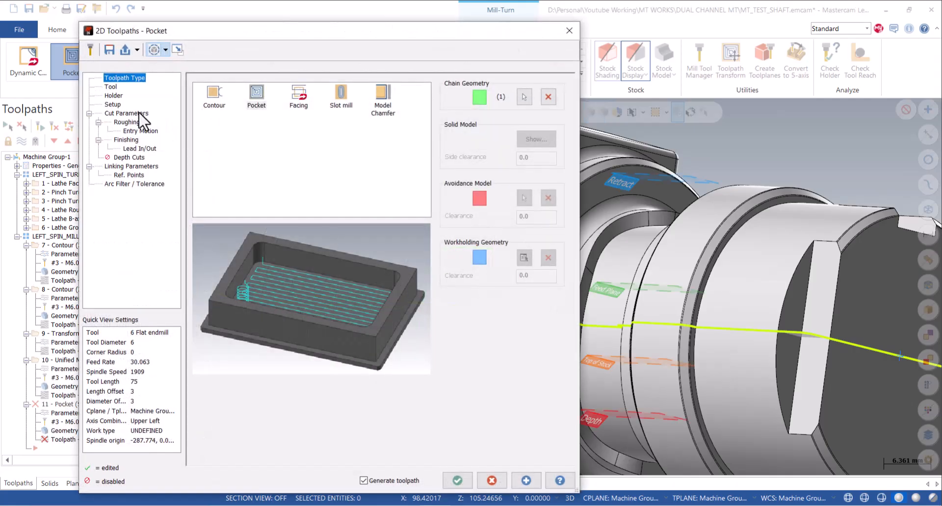
- Assign tool 3, the 6 mm flat endmill, to the Pocket operation and review its mill type and tool plane setup
left_click(112, 87)
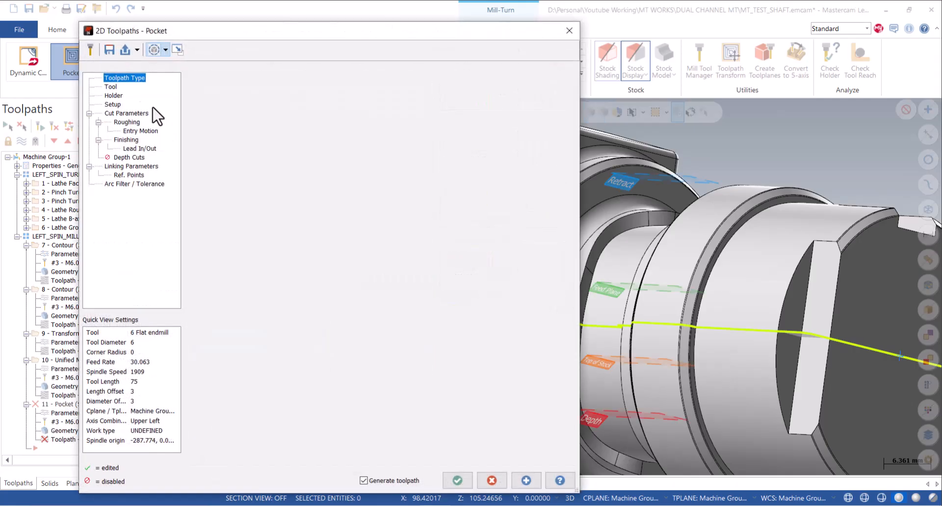
left_click(247, 130)
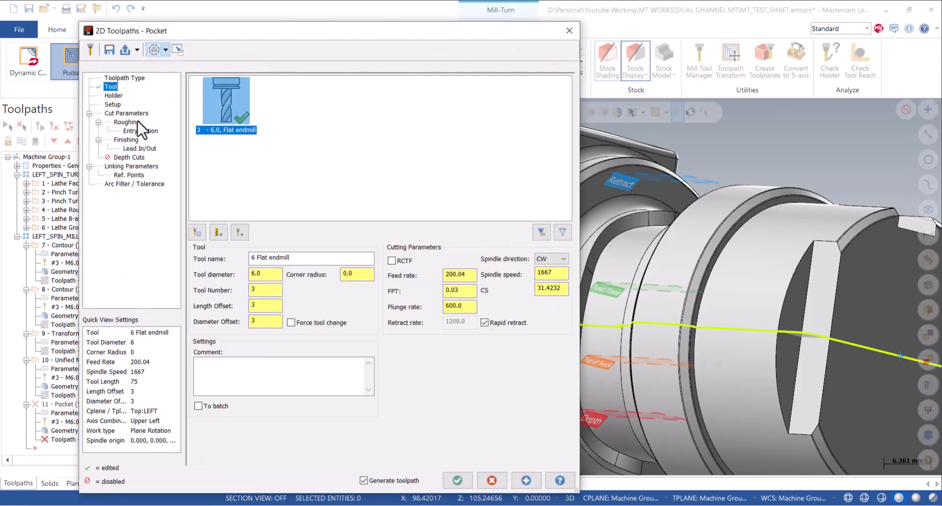
left_click(113, 105)
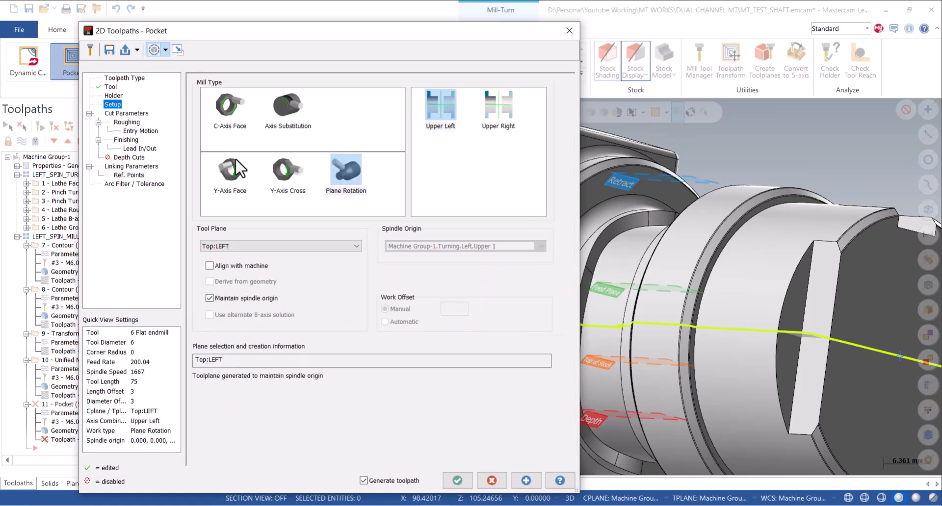
- Edit the 6 mm flat endmill's geometry, set its overall length to 60 mm, and accept the change
left_click(112, 87)
double_click(229, 116)
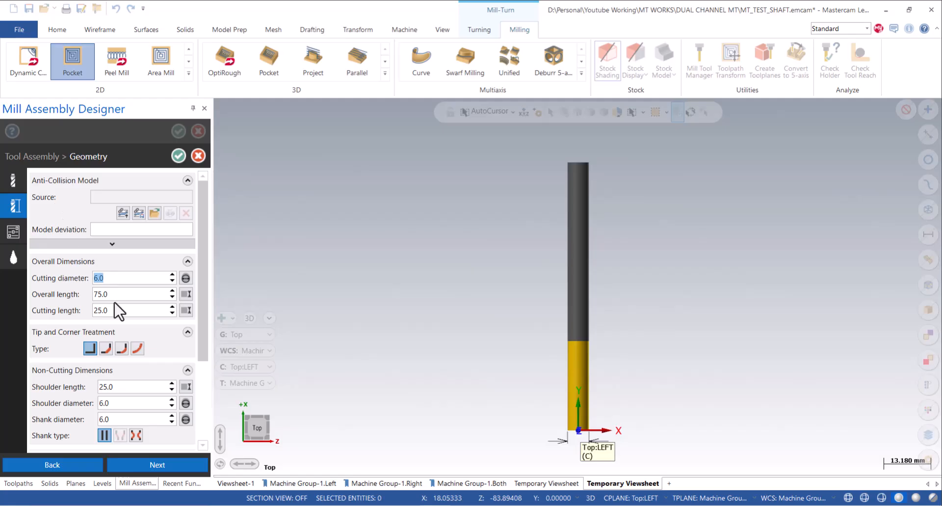
left_click(109, 296)
type("60")
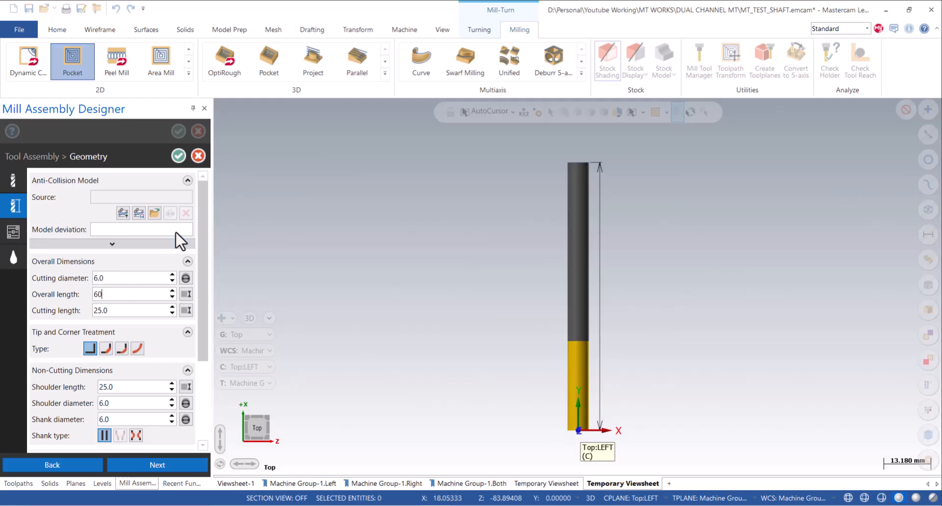
left_click(175, 157)
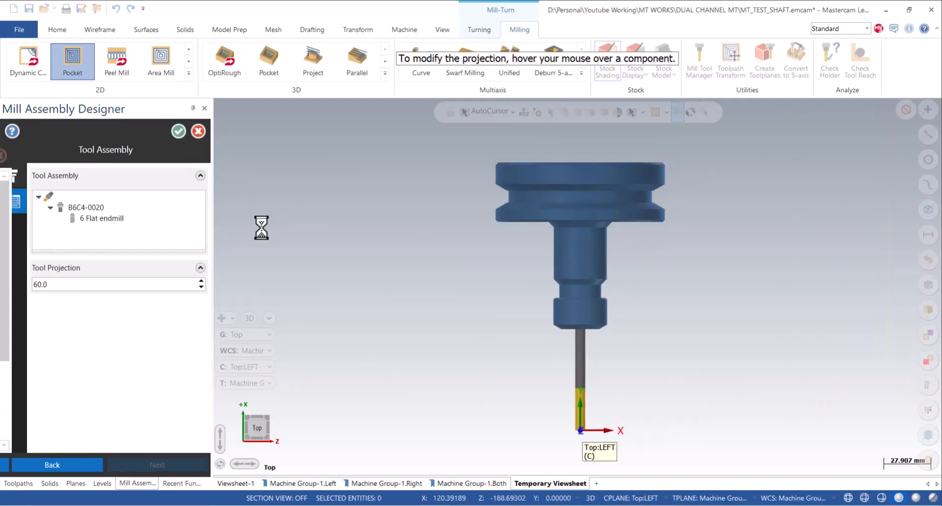
- Accept the edited tool assembly, update all operations that use it, and set the tool projection to 55
left_click(178, 131)
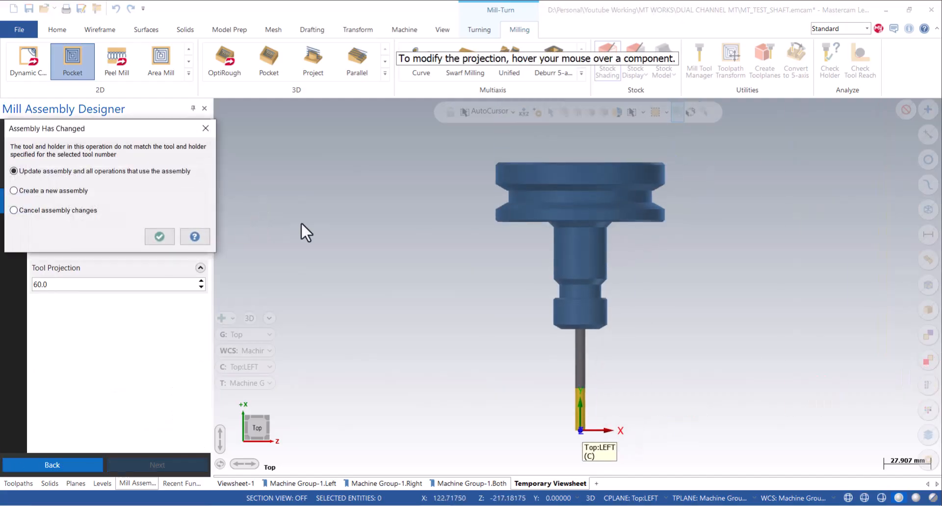
left_click(172, 237)
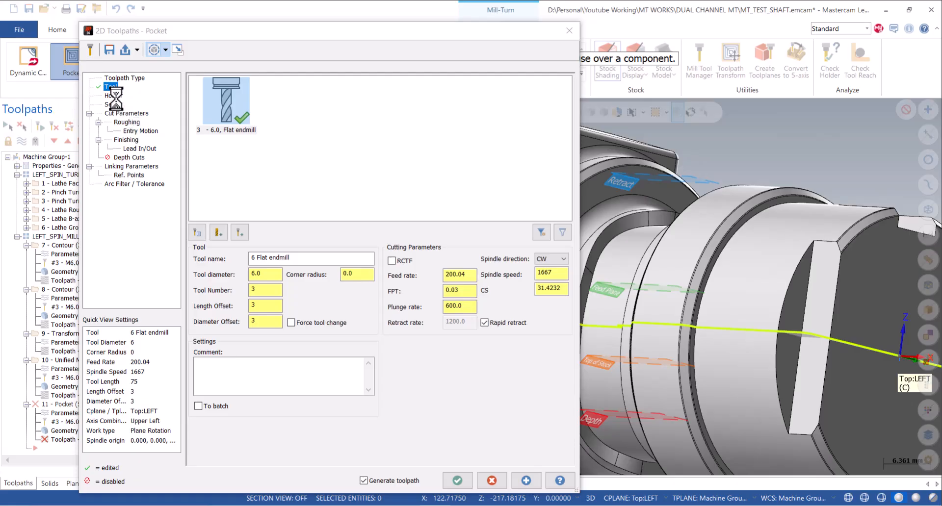
left_click(114, 95)
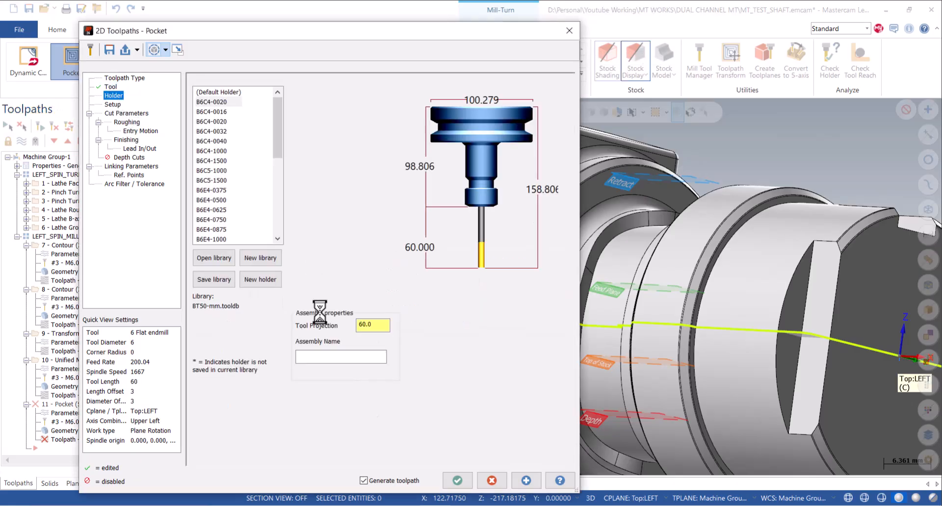
type("55")
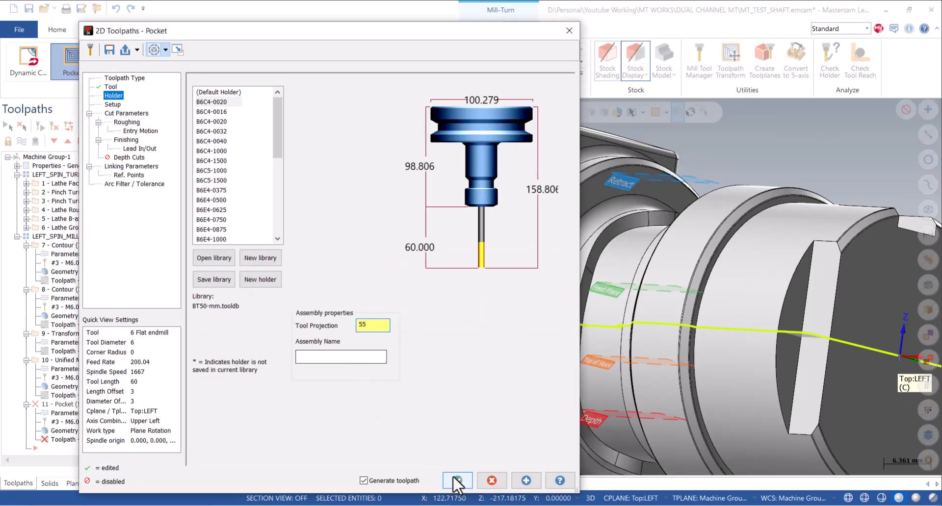
- Change the Pocket operation's mill type to Axis Substitution and take its rotary diameter of 40 from a point on the pocket floor
left_click(113, 104)
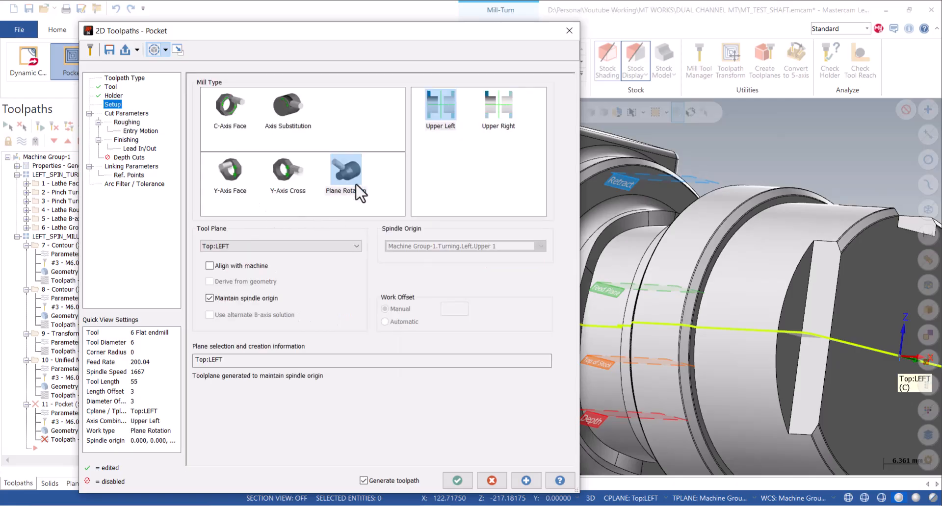
left_click_drag(429, 45, 196, 54)
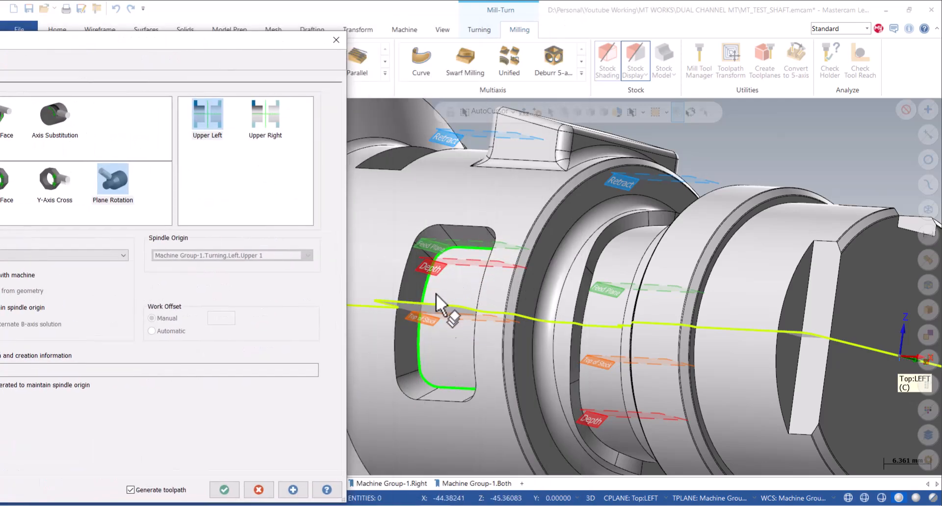
left_click_drag(309, 39, 532, 31)
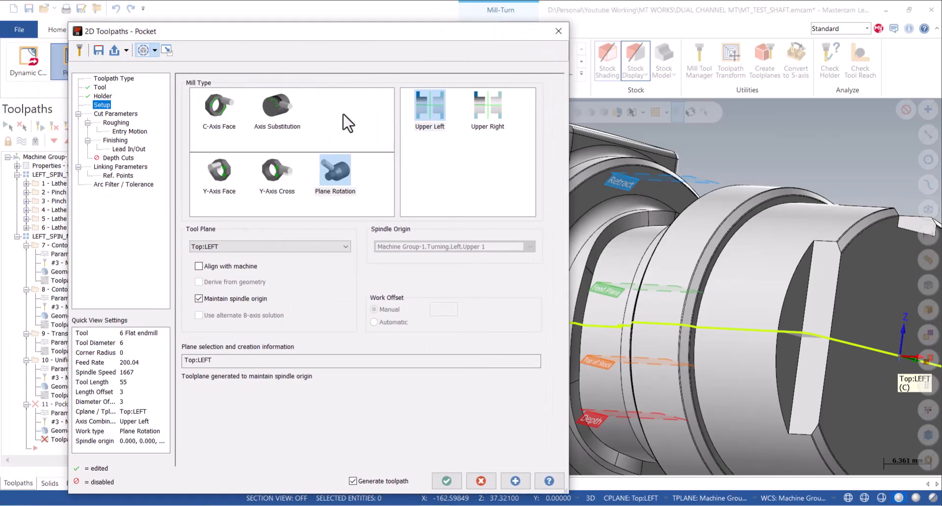
left_click(277, 118)
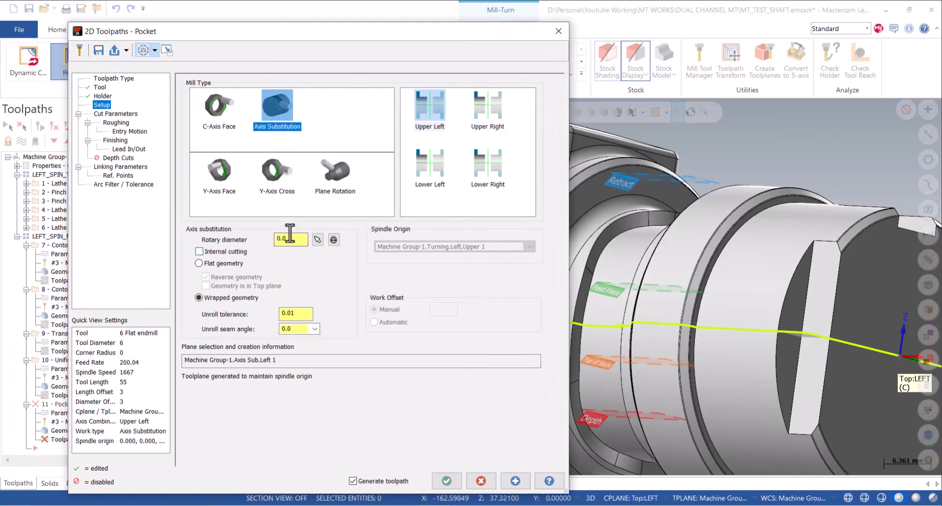
left_click(318, 239)
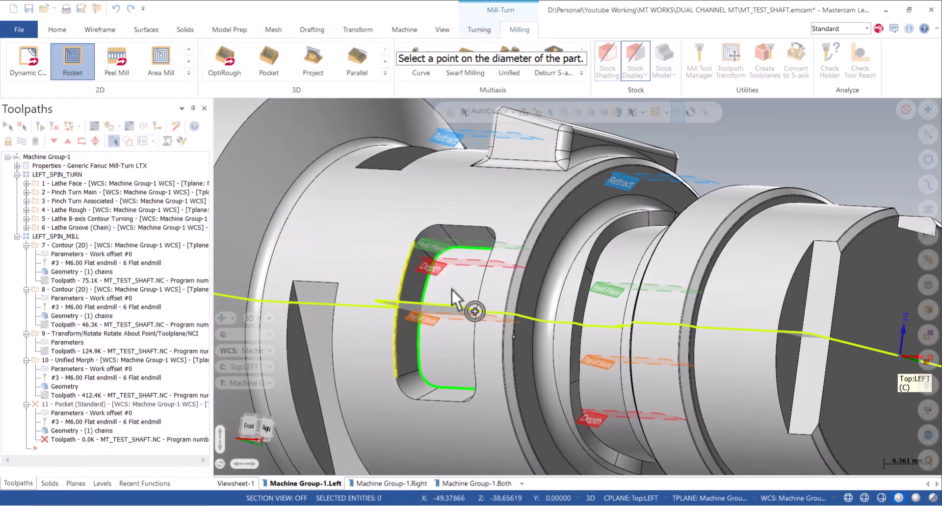
left_click(430, 289)
left_click(334, 243)
left_click(438, 308)
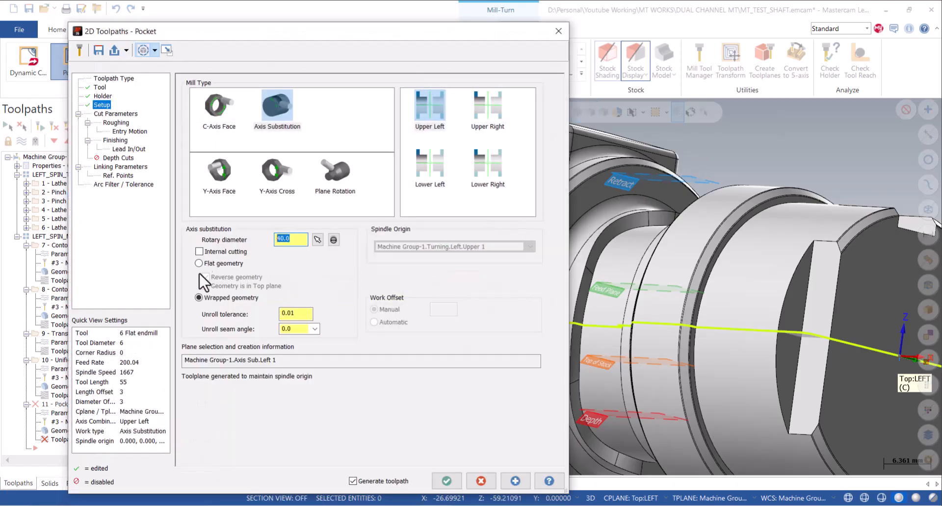
- Set the stock to leave on walls and floors to 0 and choose Parallel Spiral as the roughing method
left_click(116, 114)
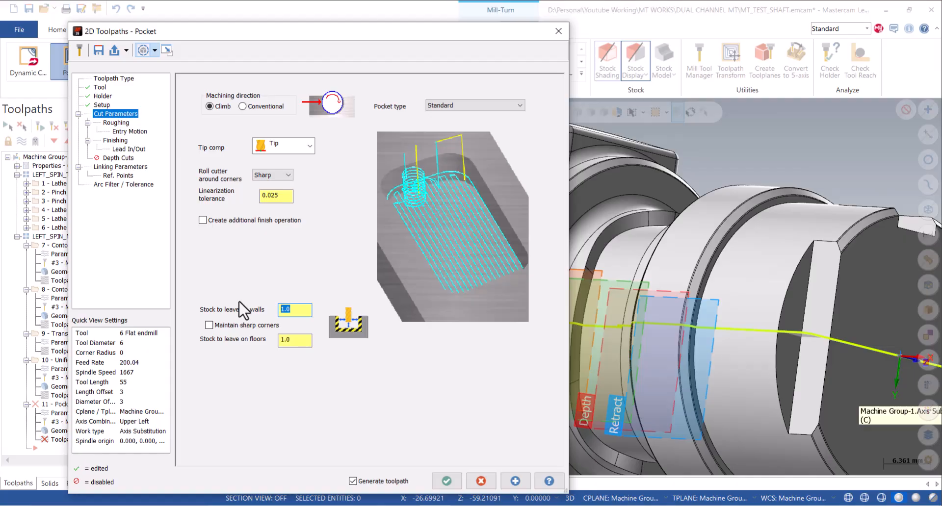
left_click(291, 344)
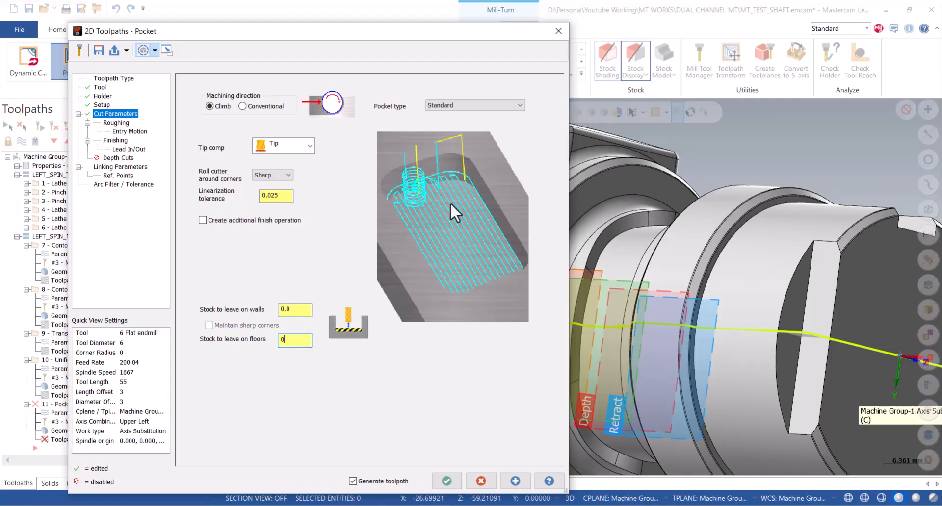
left_click(124, 124)
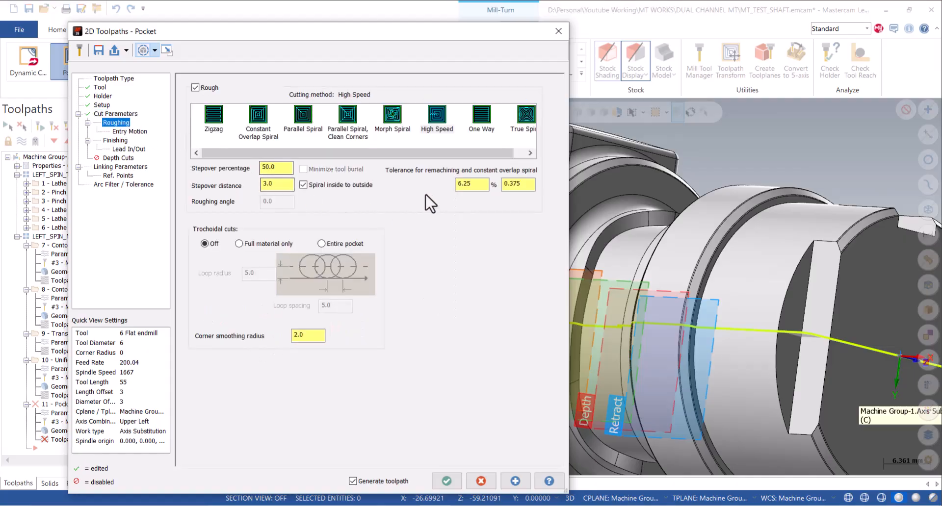
mouse_move(352, 155)
left_mouse_down()
mouse_move(398, 156)
mouse_move(345, 153)
left_mouse_up()
left_click(289, 117)
left_click_drag(276, 167, 250, 169)
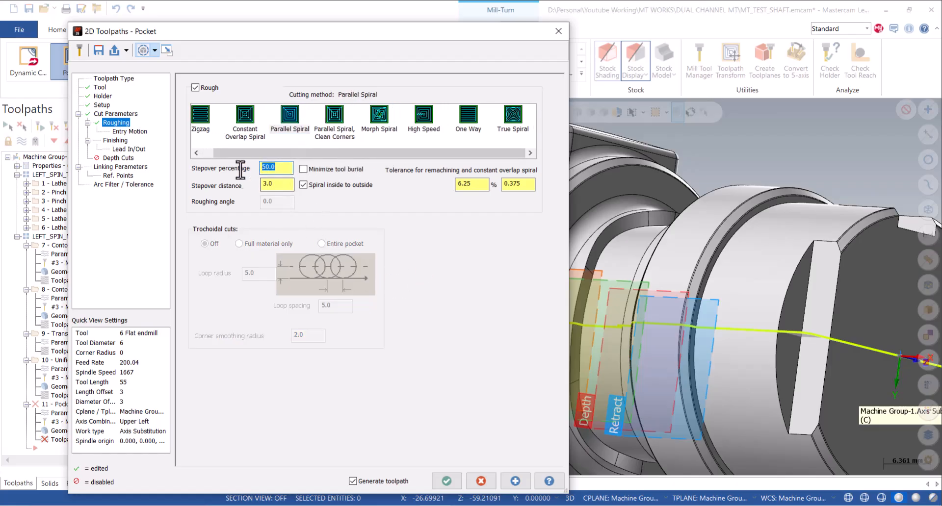
- Turn off the finishing passes and enable depth cuts with a maximum rough step of 1
left_click(127, 131)
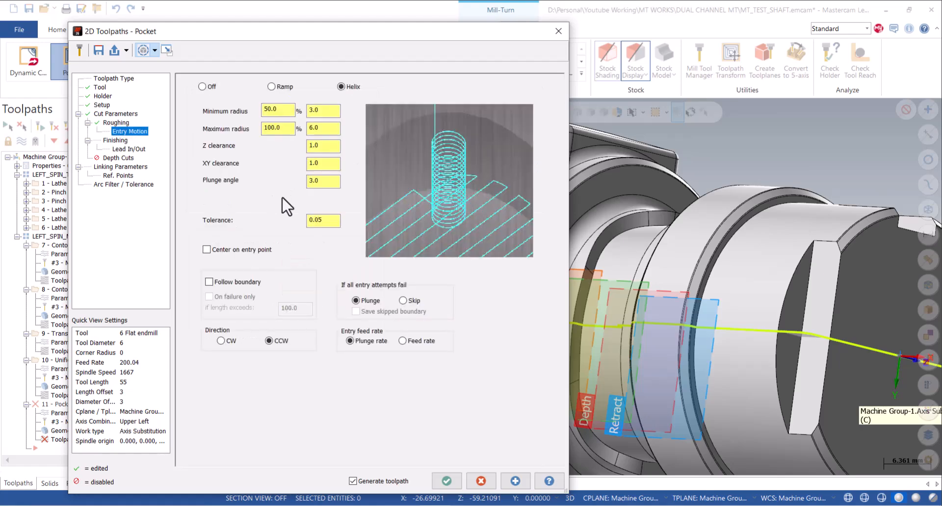
left_click_drag(328, 146, 258, 146)
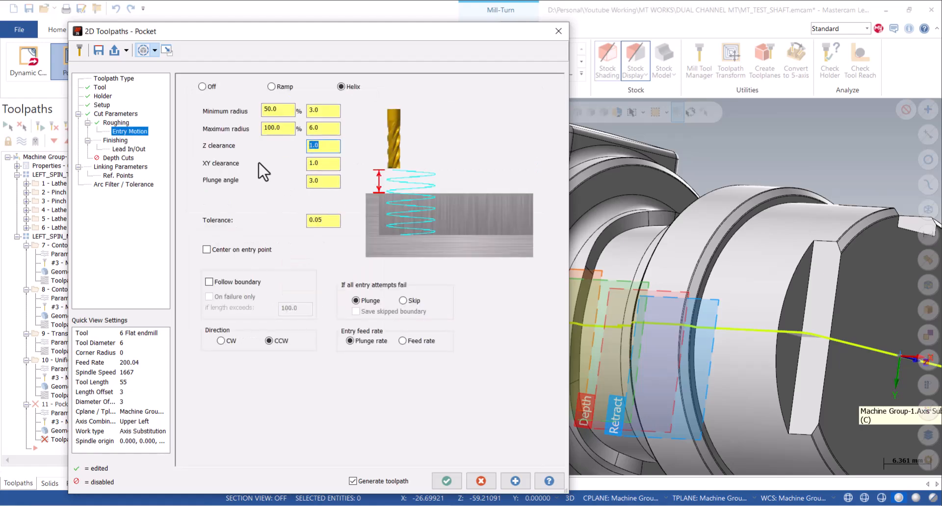
left_click_drag(322, 182, 285, 182)
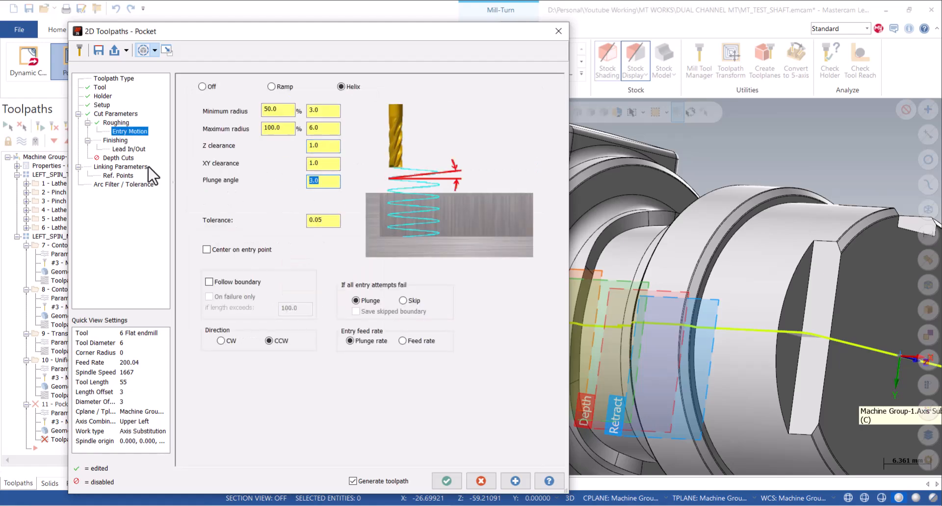
left_click(118, 141)
left_click(191, 86)
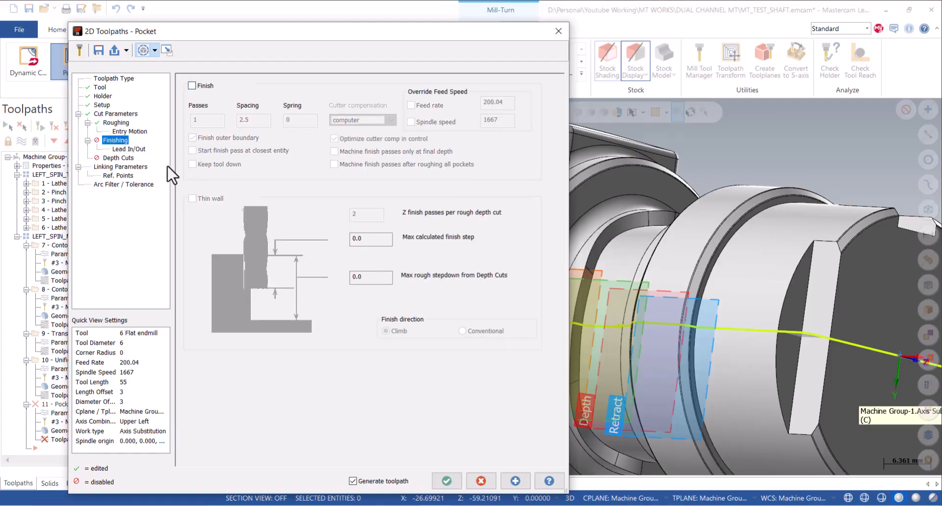
left_click(120, 158)
left_click(204, 92)
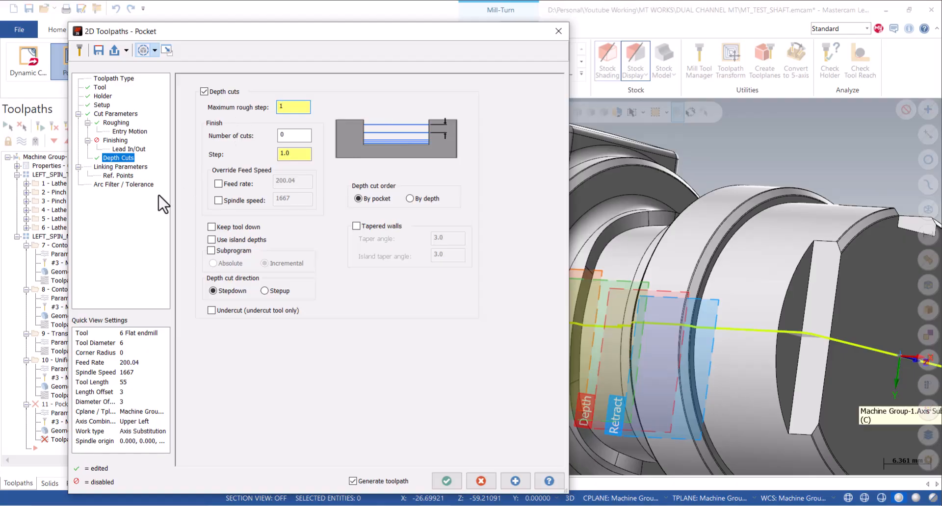
- Enable the clearance height in the linking parameters and make clearance and top of stock incremental
left_click(120, 167)
left_click(209, 85)
left_click(279, 105)
left_click(284, 124)
left_click(279, 249)
left_click(281, 264)
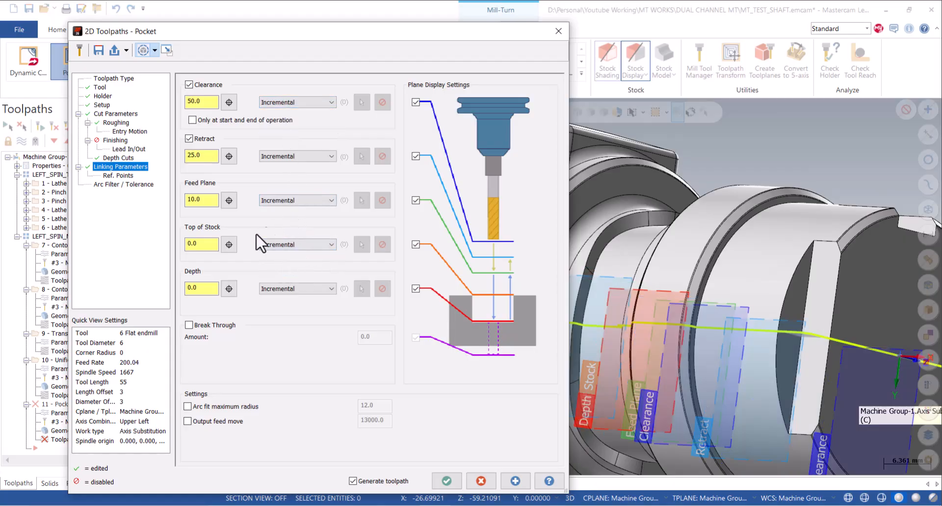
- Try to pick the top of stock from the pocket's outer edge and the depth from its floor edge
left_click(228, 244)
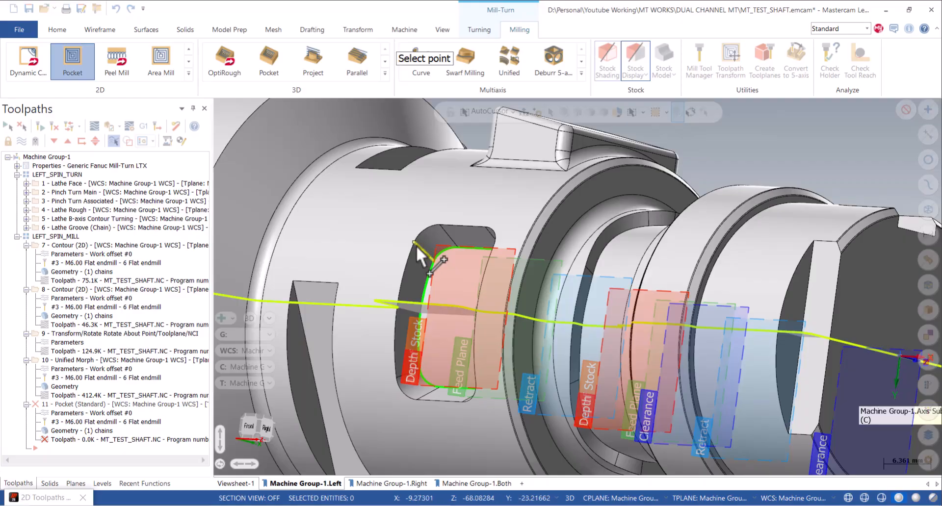
left_click(416, 245)
left_click(229, 288)
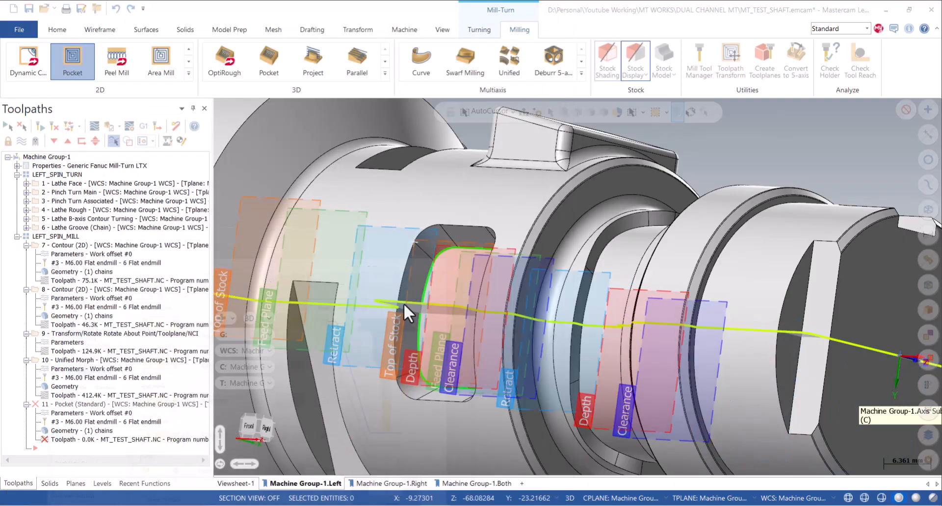
left_click(434, 261)
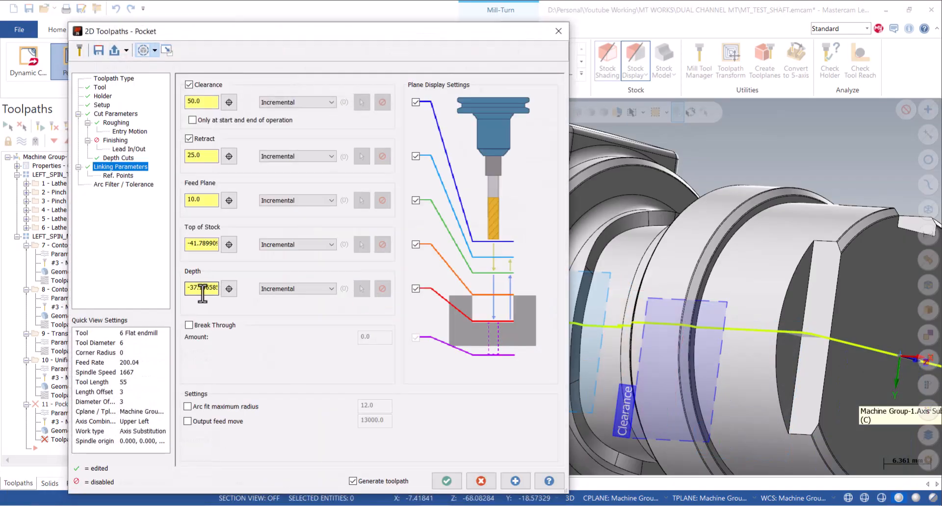
- Set the depth and top of stock to 0 and accept the parameters to generate the Pocket toolpath
left_click_drag(196, 288, 489, 283)
type("0")
left_click_drag(186, 246, 547, 248)
type("0")
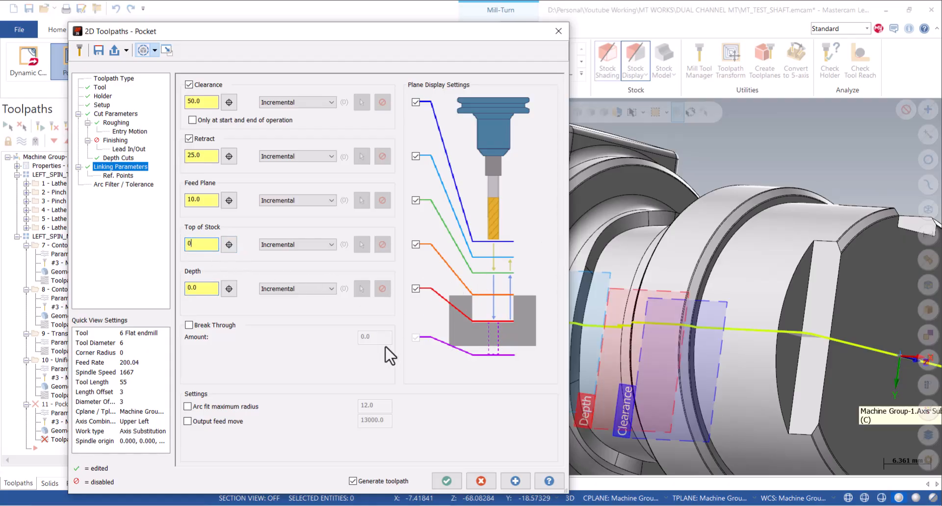
left_click(446, 485)
left_click(170, 239)
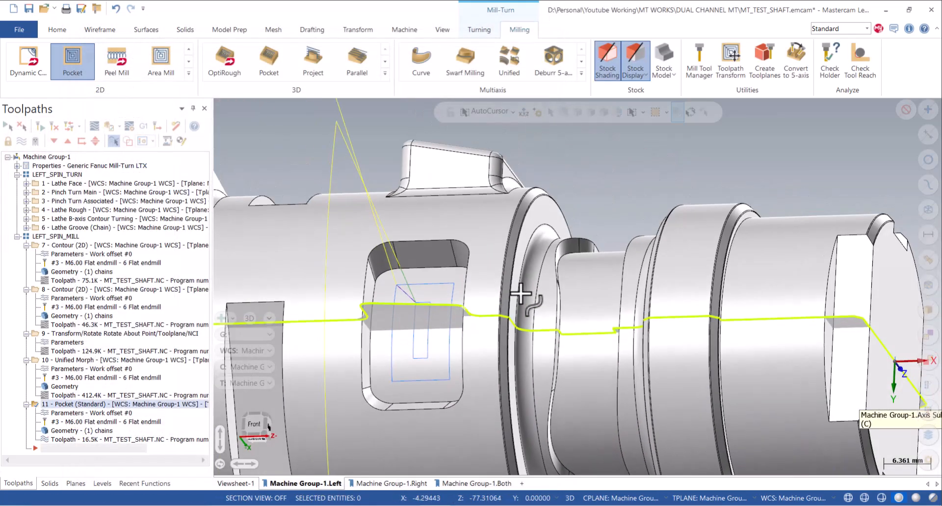
- Measure the pocket's wall height between a floor corner point and the matching outer edge point
middle_click_drag(520, 294, 658, 213)
right_click(658, 212)
left_click(705, 369)
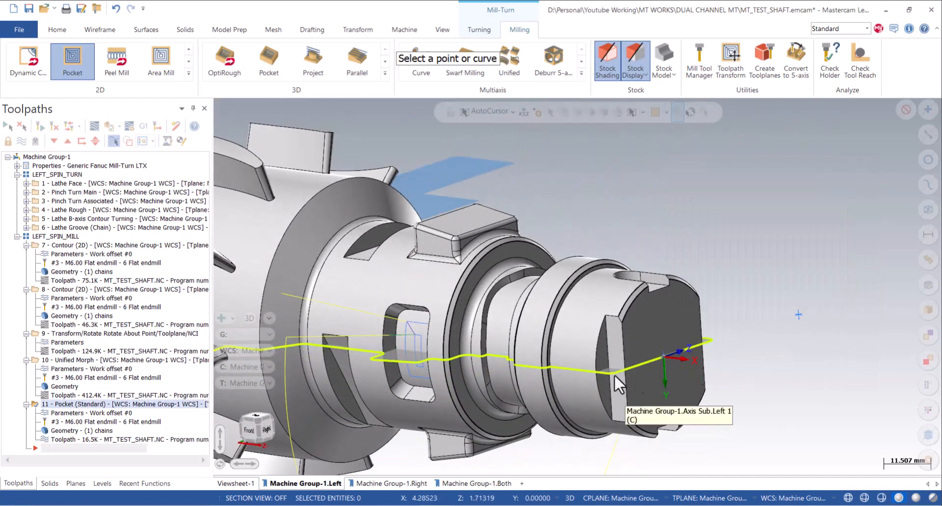
scroll(400, 339, "up", 6)
left_click(407, 283)
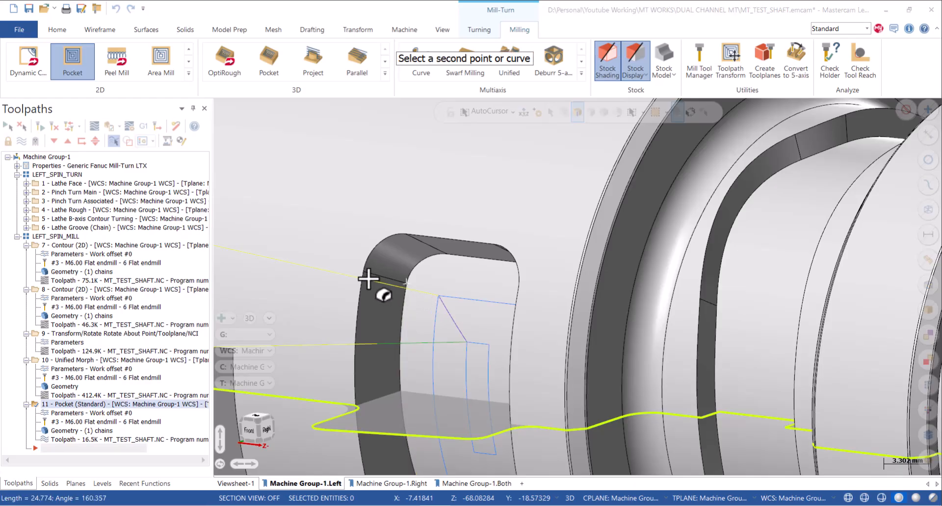
left_click(363, 272)
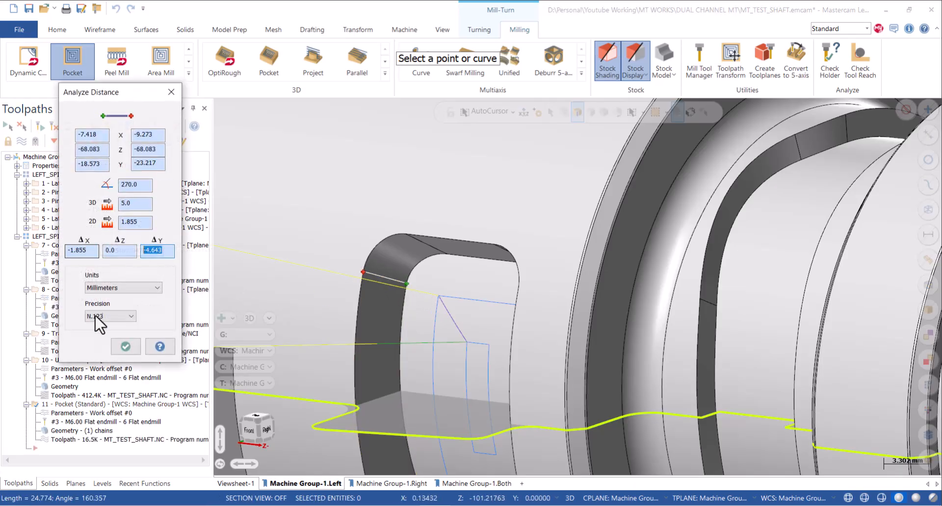
left_click(126, 347)
- Set the Pocket operation's top of stock to the measured wall height and regenerate the toolpath
left_click(82, 413)
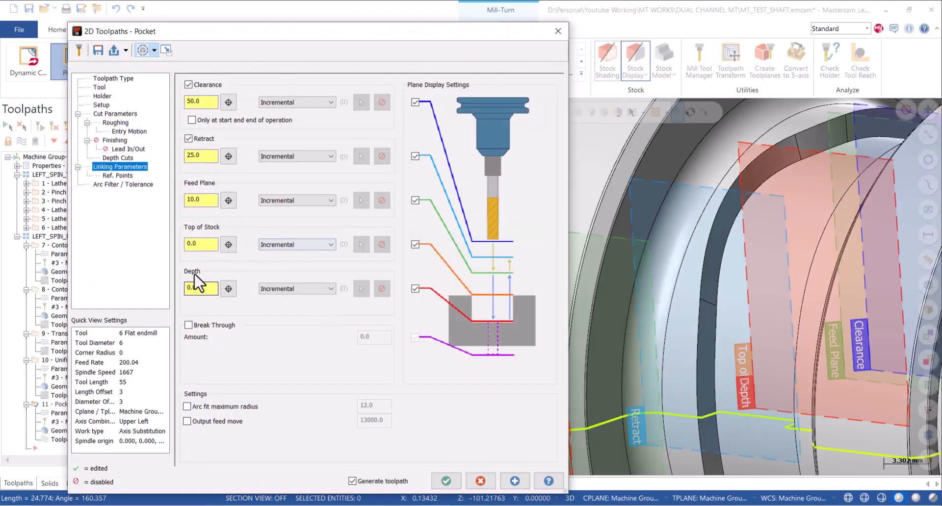
left_click_drag(210, 249, 164, 253)
left_click(445, 481)
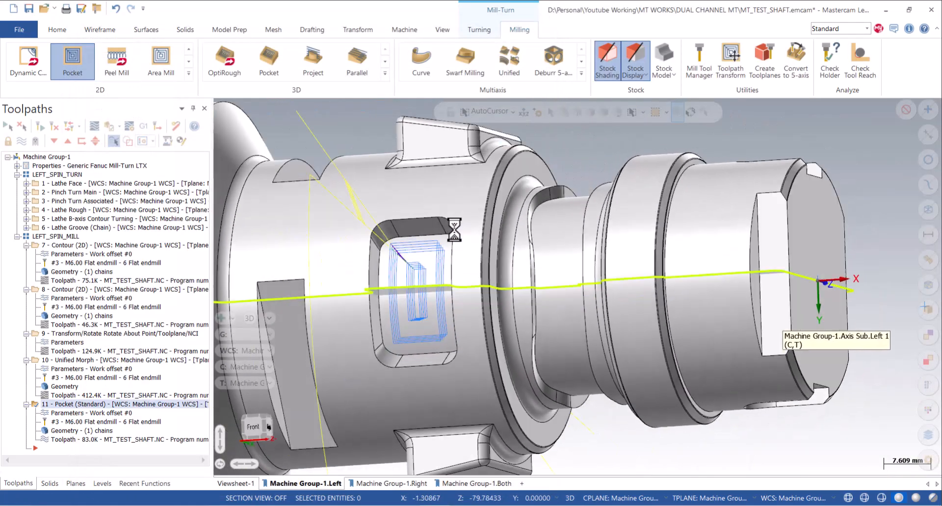
- Backplot the Pocket toolpath to check the tool's motion, and inspect the depth passes inside the pocket
middle_click_drag(455, 230, 539, 263)
scroll(508, 250, "down", 2)
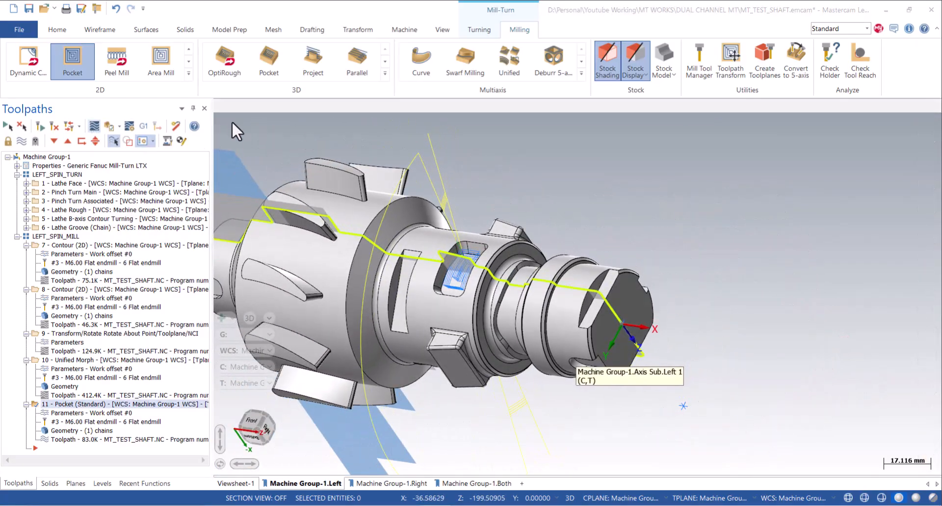
key("alt+t")
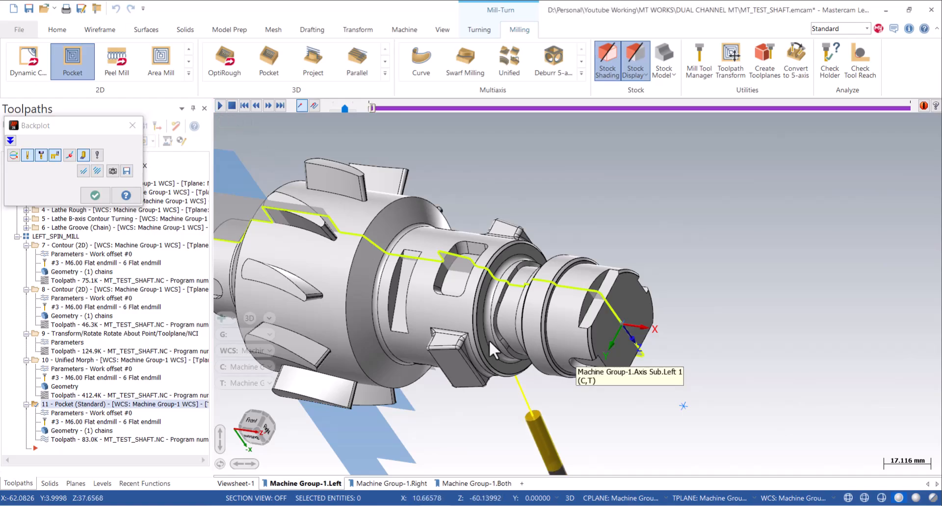
middle_click_drag(509, 349, 397, 451)
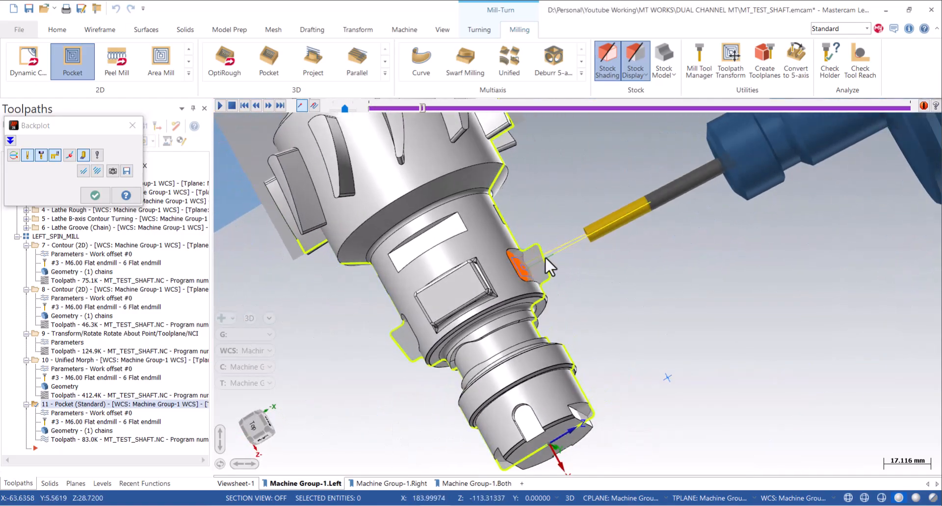
left_click(95, 196)
middle_click_drag(533, 281, 534, 240)
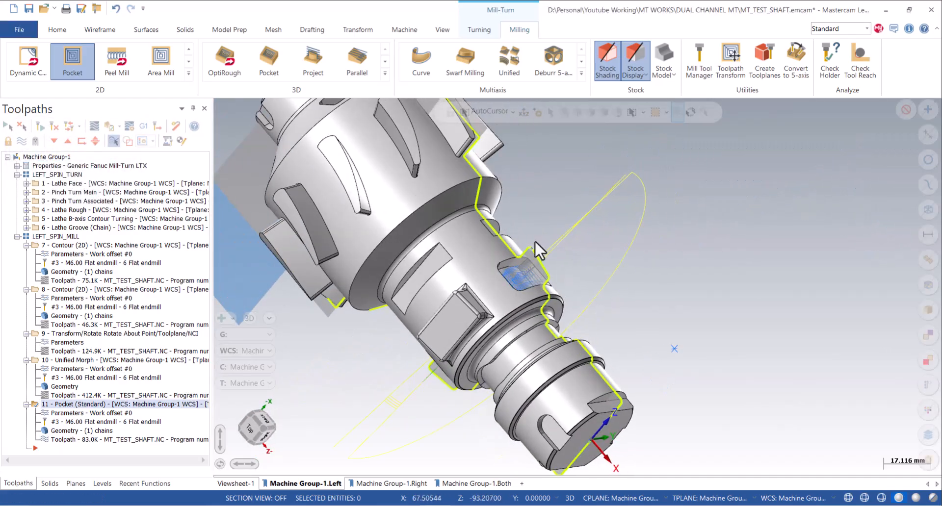
scroll(524, 261, "up", 5)
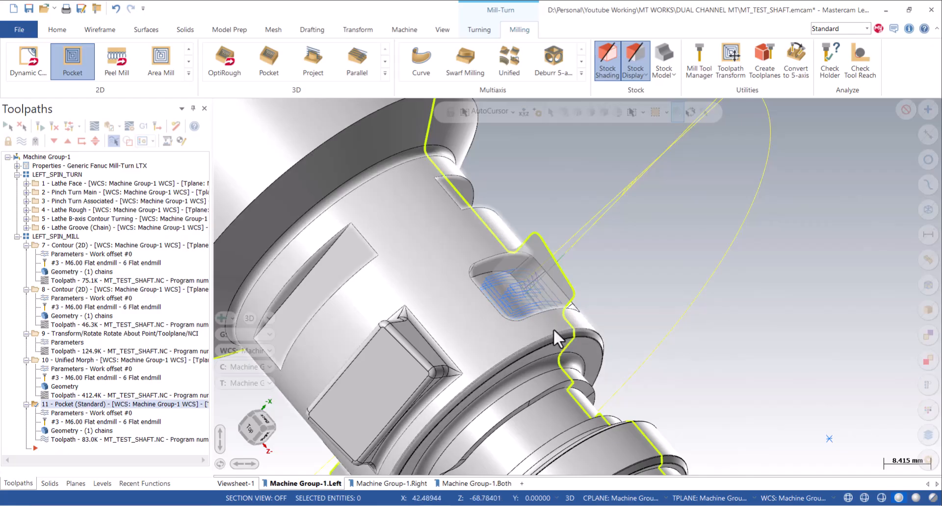
- Examine the Pocket toolpath passes against the pocket's floor and walls from several viewing angles
middle_click_drag(470, 326, 431, 284)
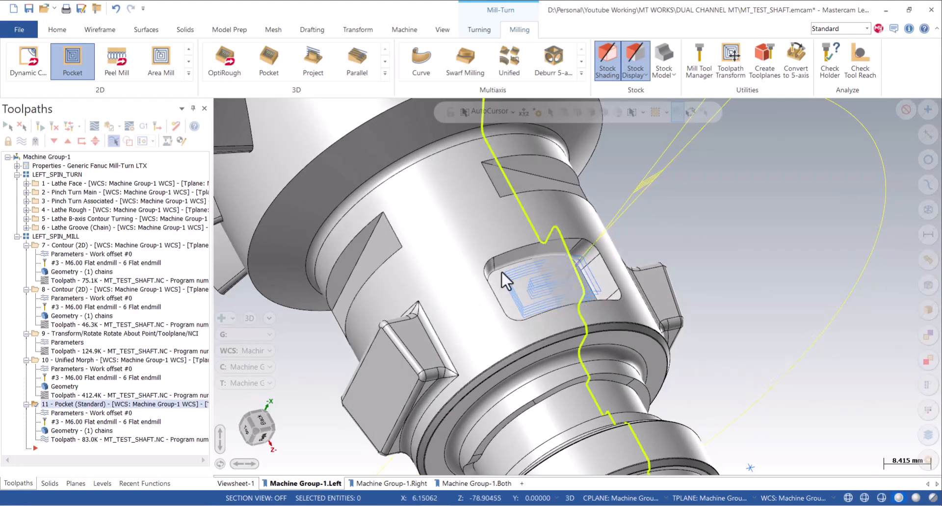
middle_click_drag(502, 271, 546, 264)
scroll(541, 268, "down", 2)
scroll(542, 269, "up", 2)
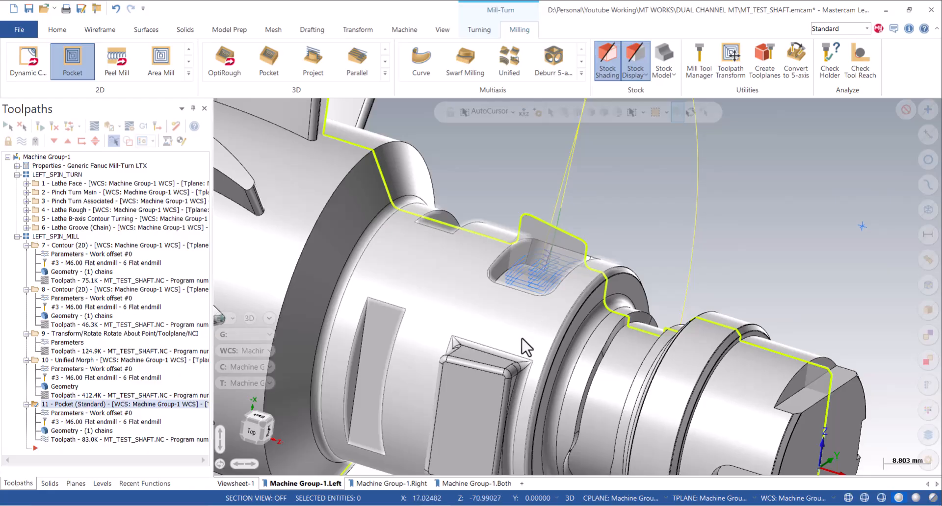
middle_click_drag(538, 294, 615, 330)
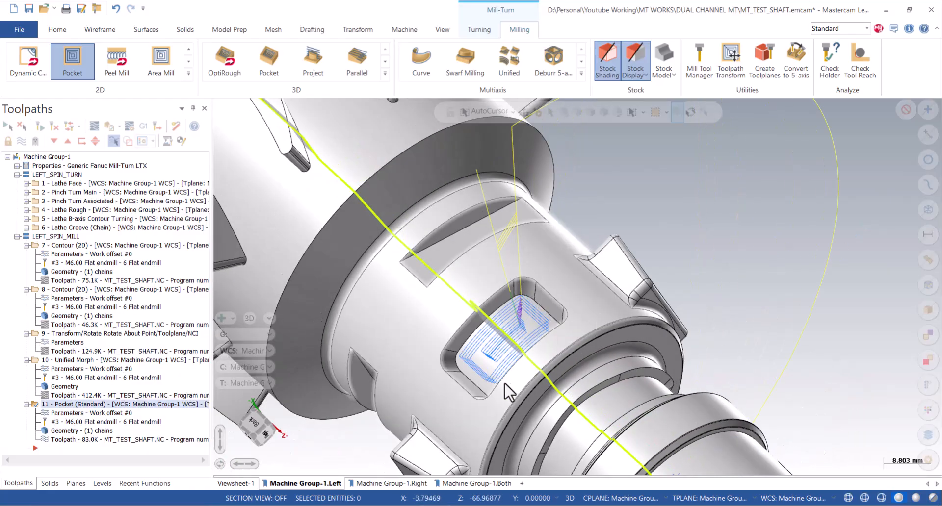
scroll(452, 317, "down", 2)
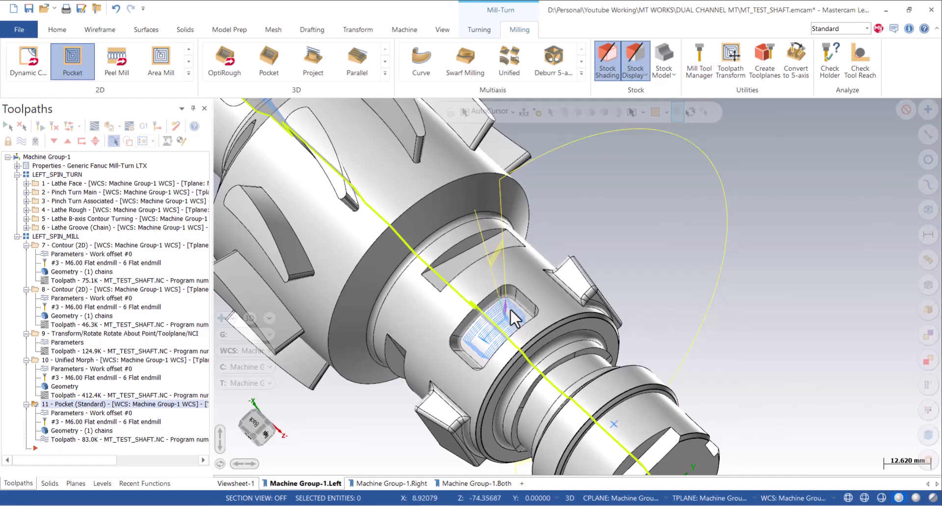
- Create a new level 2 and make it the active level
left_click(104, 485)
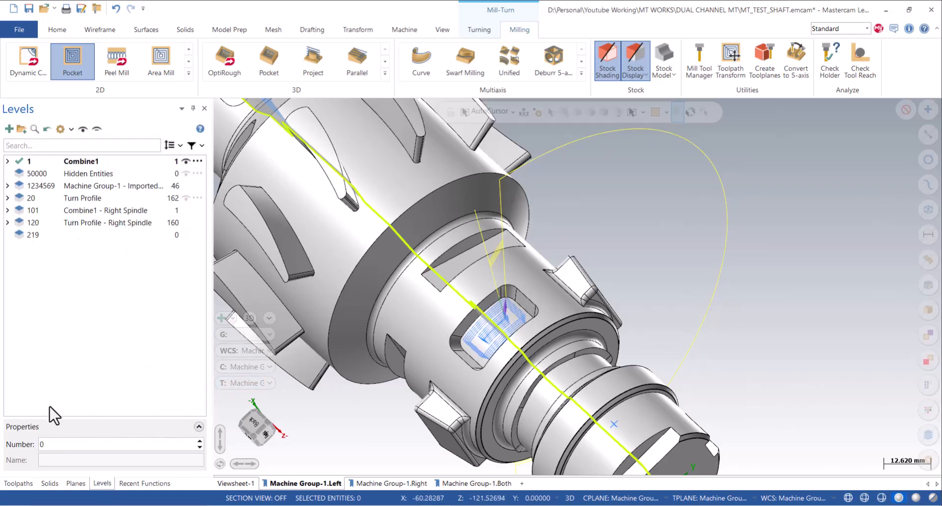
left_click(38, 238)
left_click(10, 129)
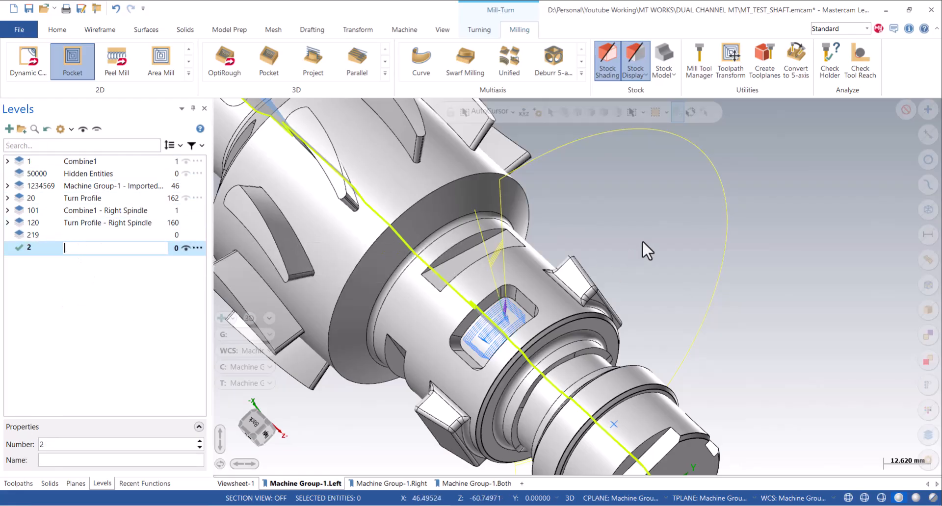
- Create a surface from the cylindrical solid face around the pocket, placing untrimmed surfaces on level 2 and keeping the original solid
left_click(159, 34)
left_click(117, 75)
left_click(540, 252)
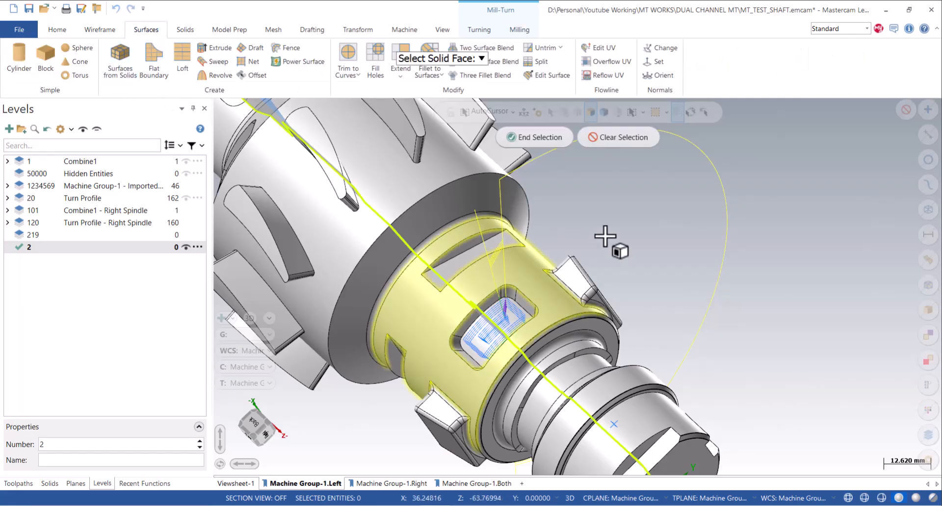
left_click(539, 137)
left_click(199, 272)
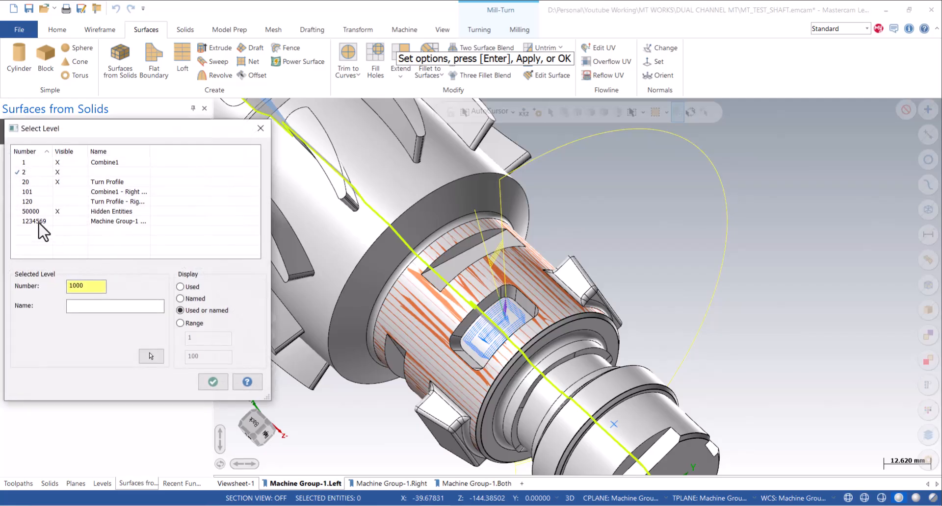
left_click(27, 173)
left_click(212, 381)
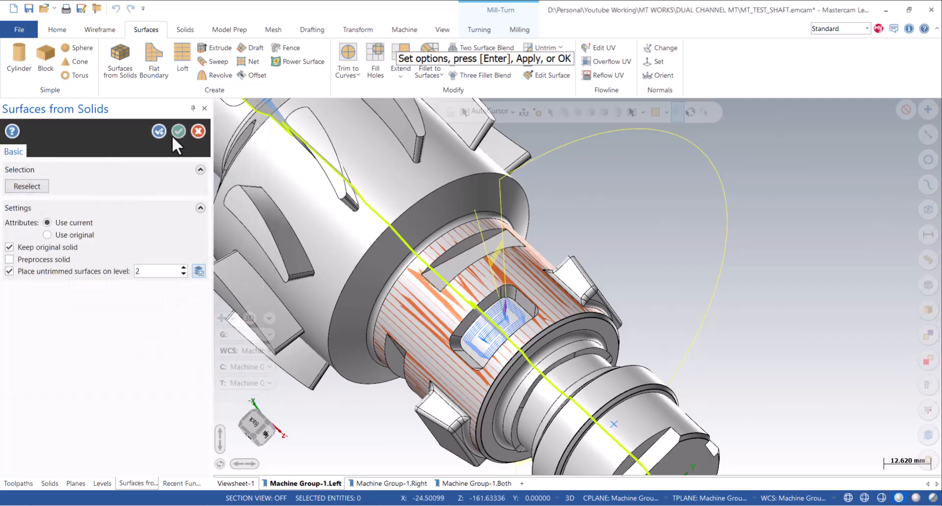
- Create single-edge curves along the cylindrical surface's axial edges at the two raised pads on either side of the pocket
scroll(583, 306, "up", 3)
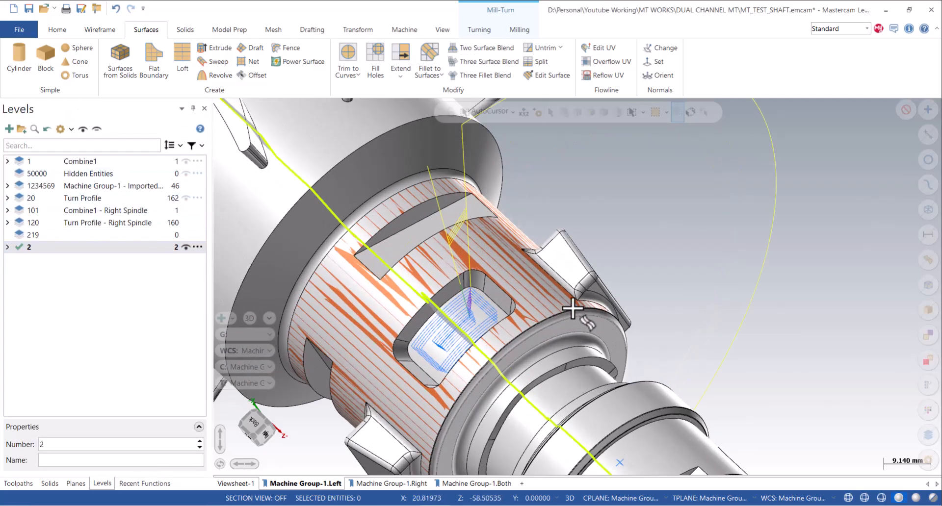
middle_click_drag(590, 305, 551, 288)
left_click(100, 30)
left_click(561, 64)
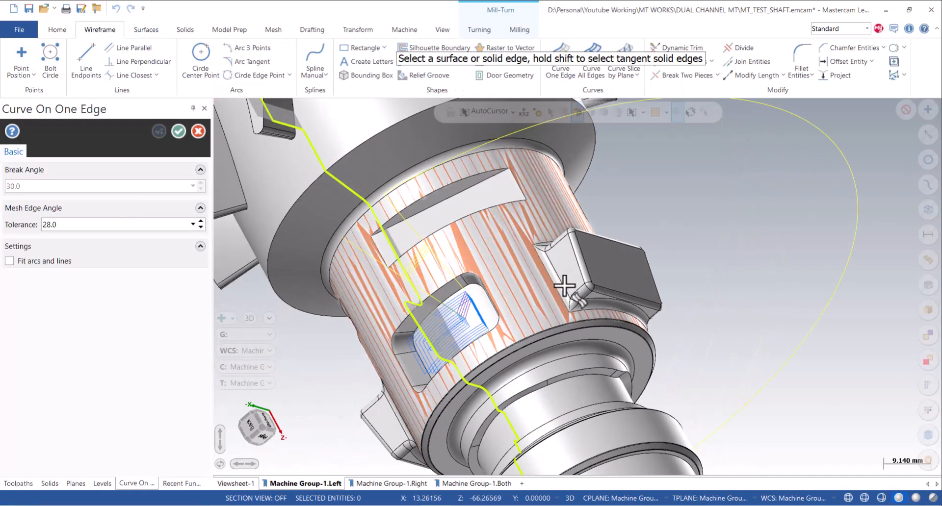
left_click(553, 284)
middle_click_drag(599, 295, 564, 284)
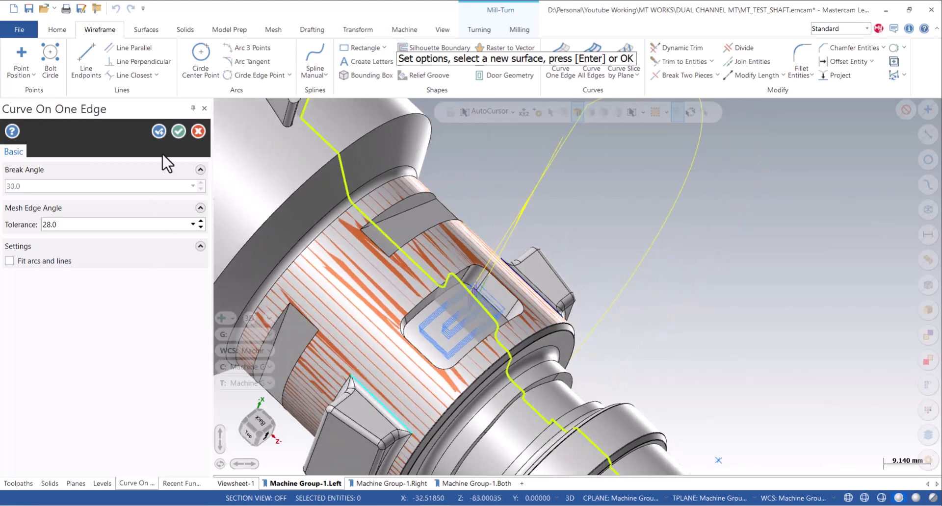
left_click(178, 132)
- Hide the Combine1 level and lengthen both edge curves by 5 mm at each end
left_click(187, 162)
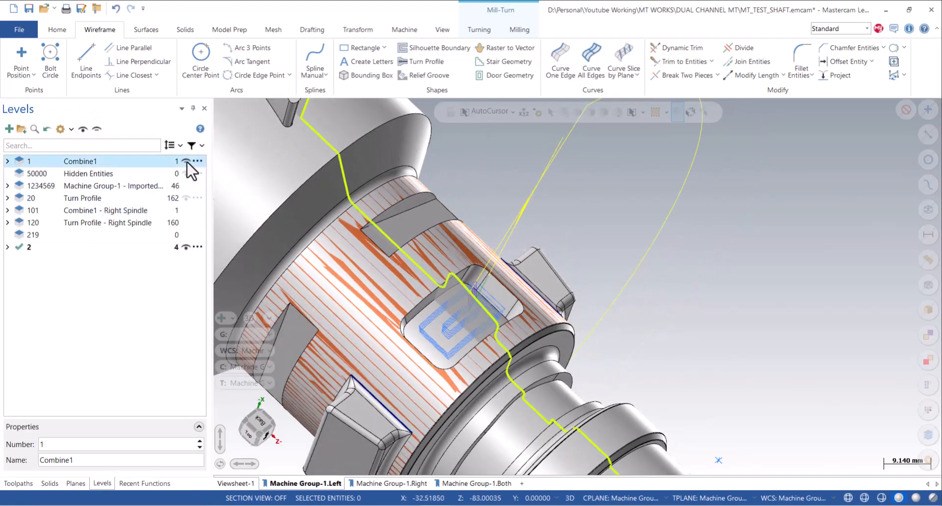
left_click(186, 161)
middle_click_drag(479, 294, 379, 341)
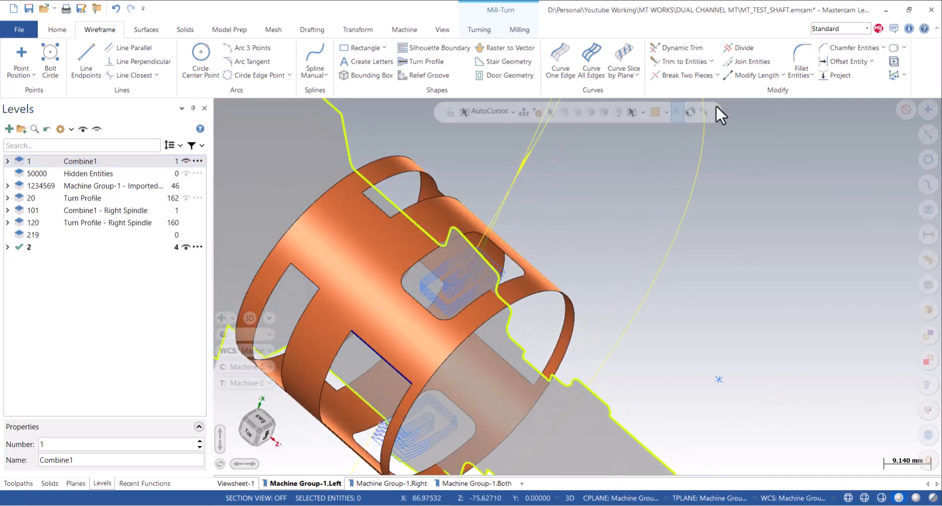
left_click(353, 334)
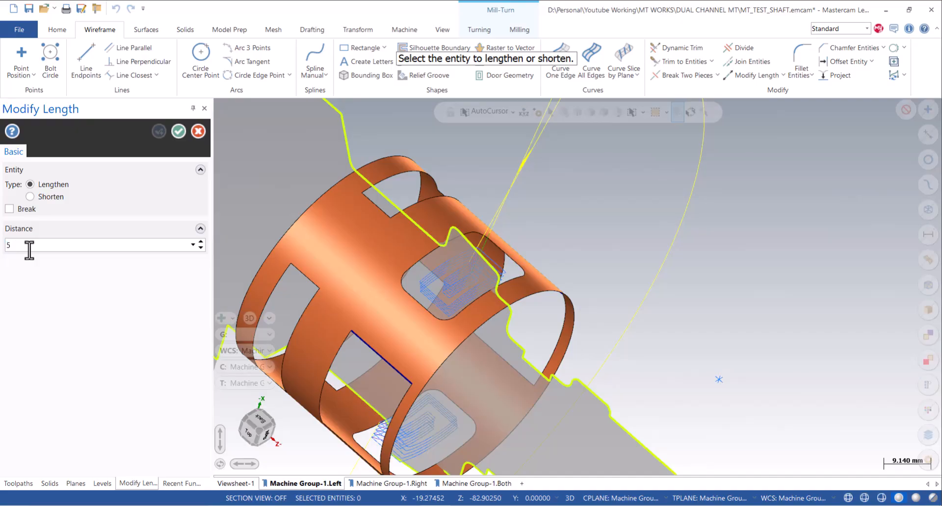
left_click(355, 338)
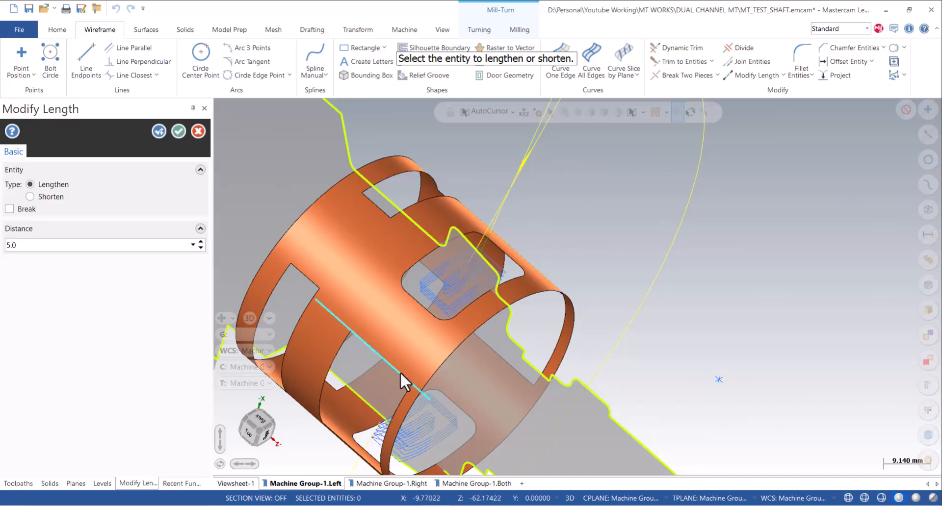
middle_click_drag(581, 329, 475, 285)
left_click(475, 285)
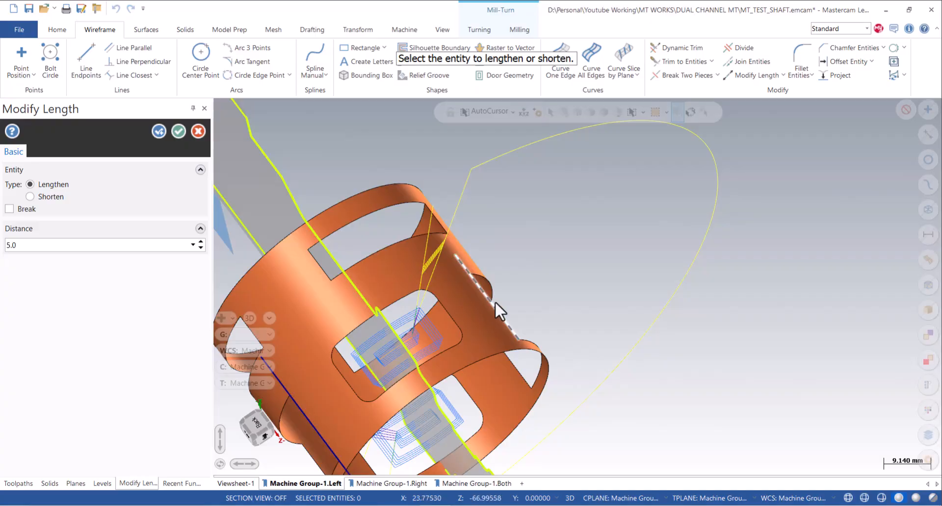
left_click(514, 329)
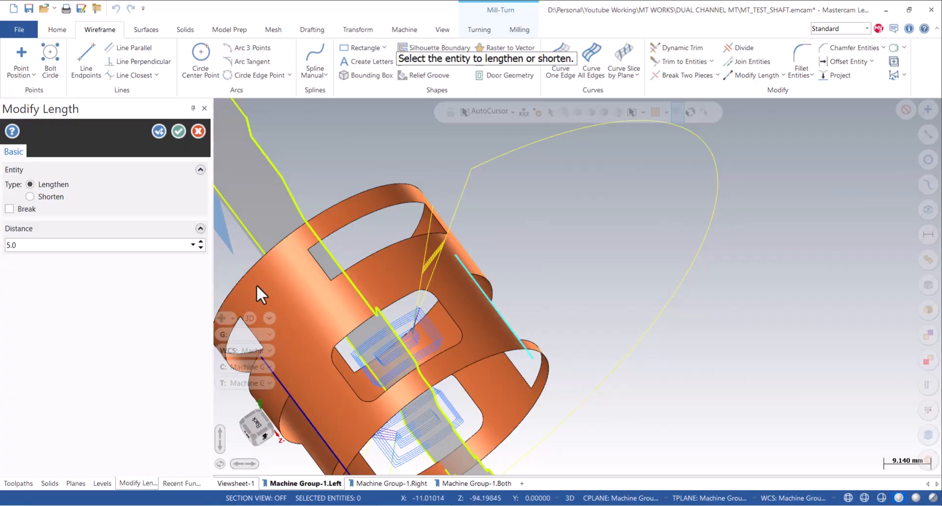
left_click(179, 131)
- Untrim the cylindrical surface to fill its openings, without keeping the original surface
middle_click_drag(496, 300, 370, 307)
left_click(146, 30)
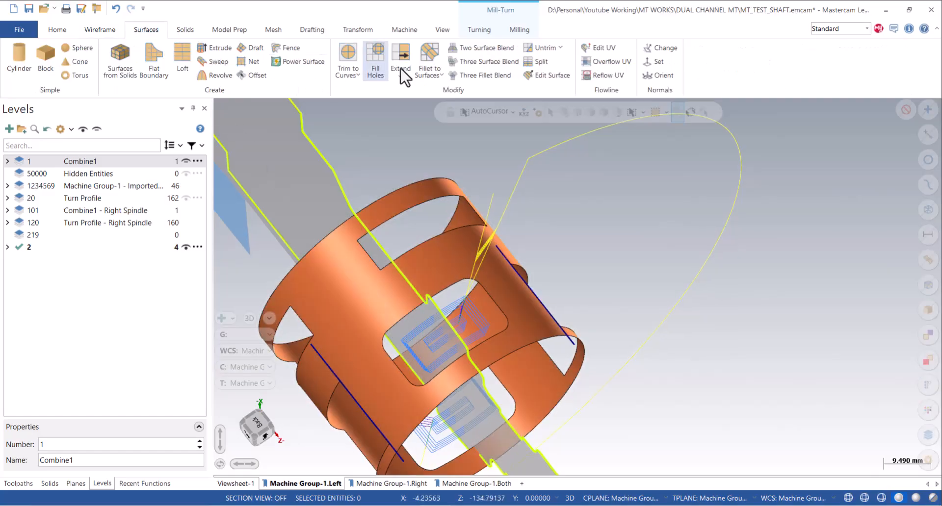
left_click(542, 49)
left_click(533, 318)
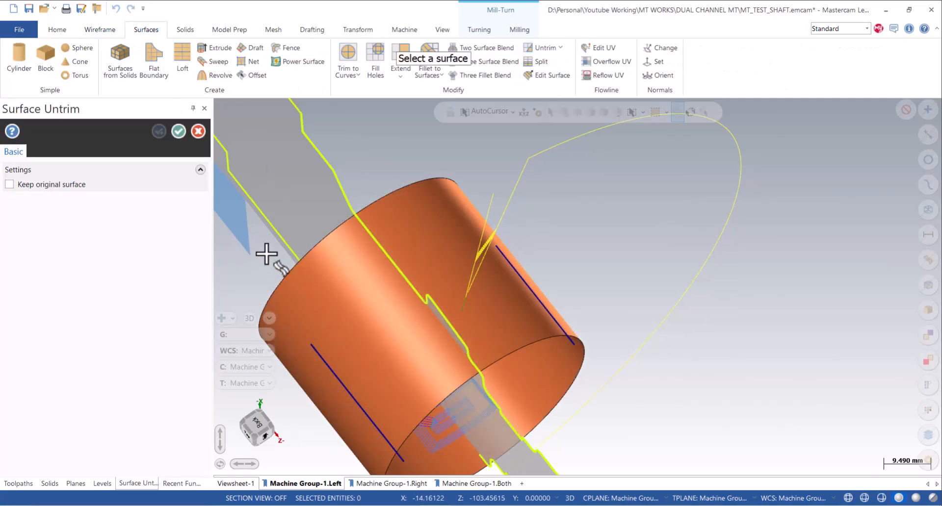
left_click(178, 131)
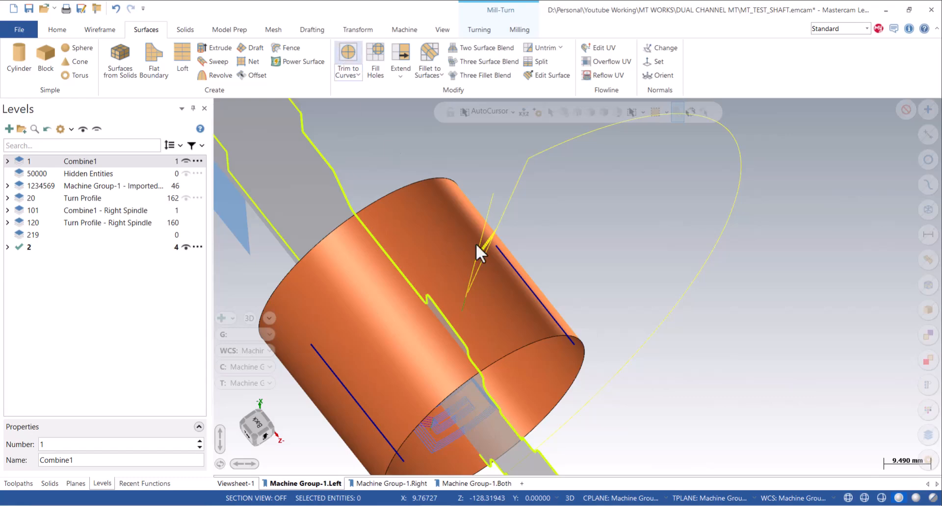
- Try to trim the cylindrical surface to one edge curve, using construction plane projection and then Normal projection of 2.0
key("Return")
left_click(504, 250)
left_click(225, 468)
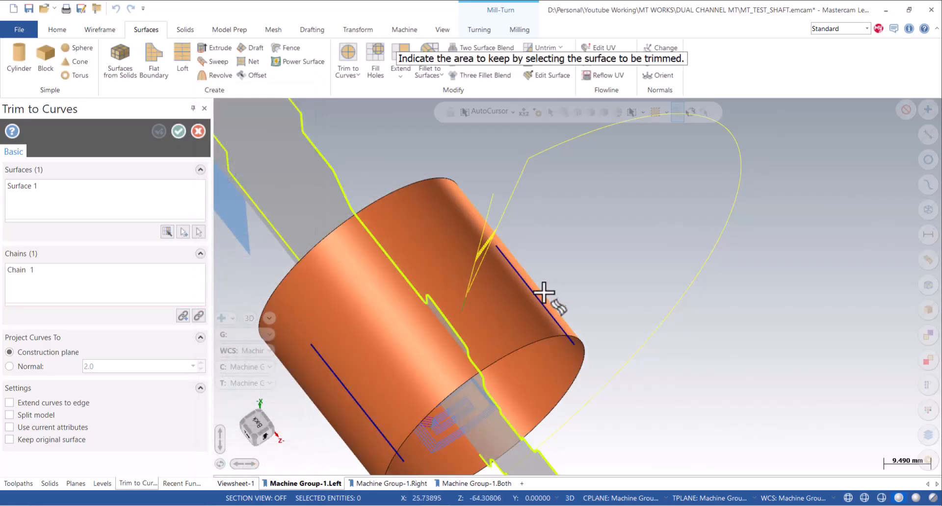
left_click(554, 304)
left_click(524, 303)
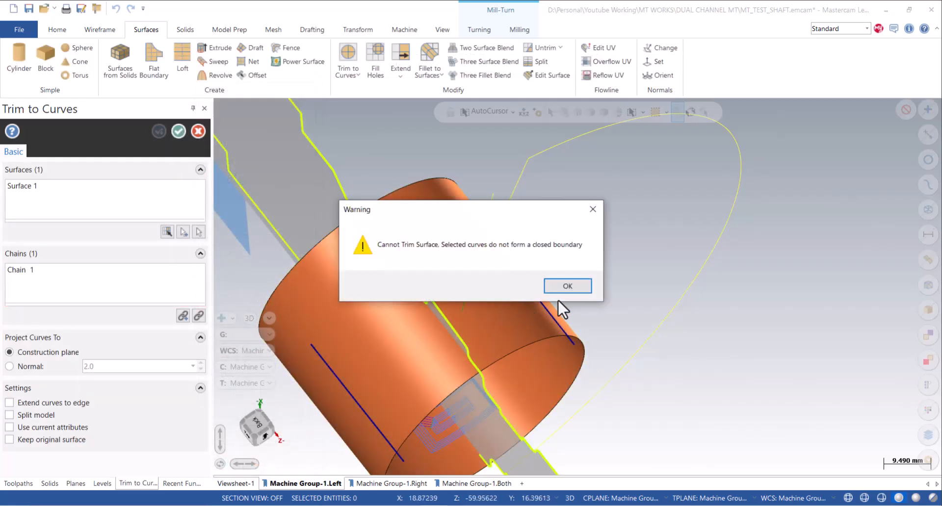
left_click(567, 287)
left_click(26, 366)
left_click(569, 286)
middle_click_drag(554, 319, 588, 273)
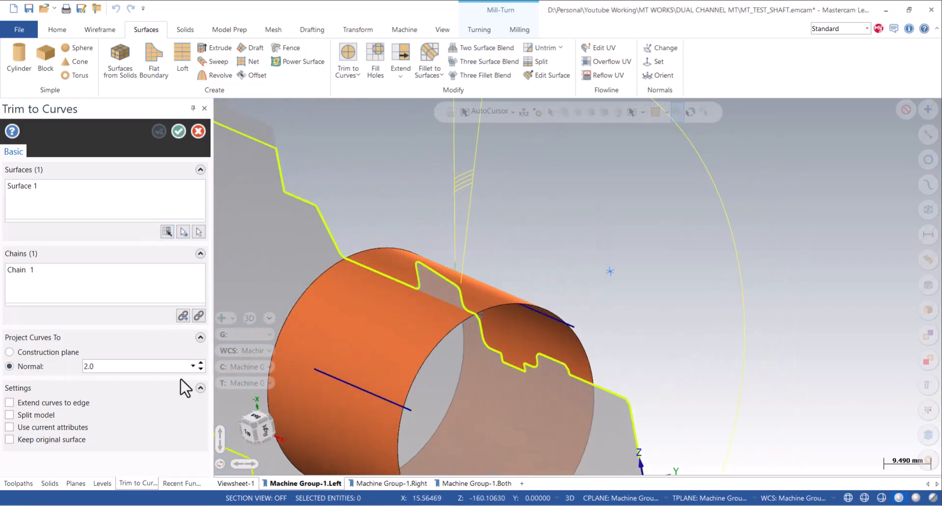
right_click(64, 271)
left_click(115, 296)
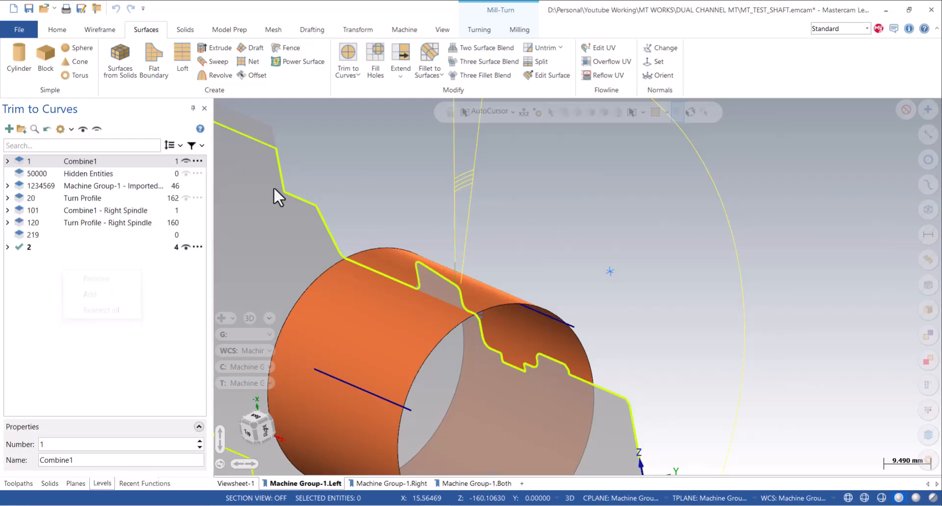
- In the Top view, stretch the flange-side end of one edge curve past the cylindrical surface's boundary
middle_click_drag(511, 293, 311, 309)
scroll(375, 309, "up", 3)
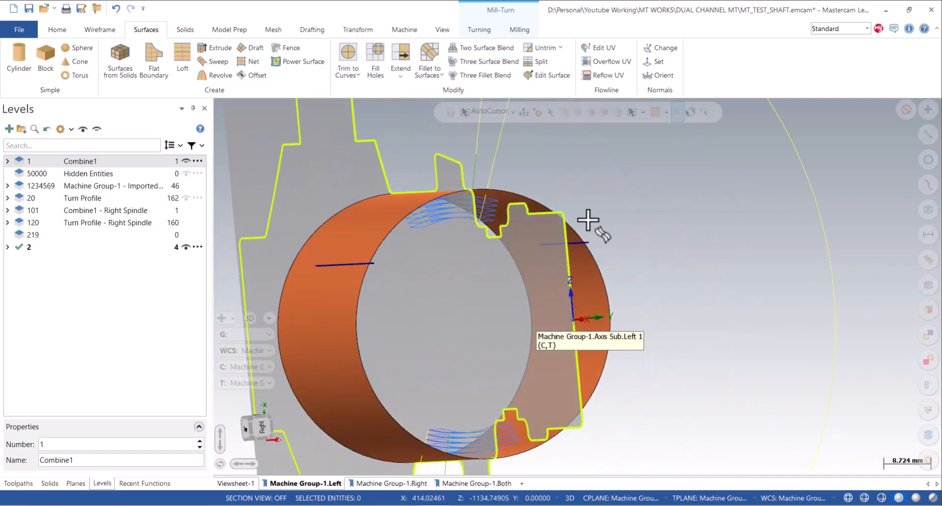
right_click(587, 220)
left_click(610, 286)
scroll(560, 299, "down", 3)
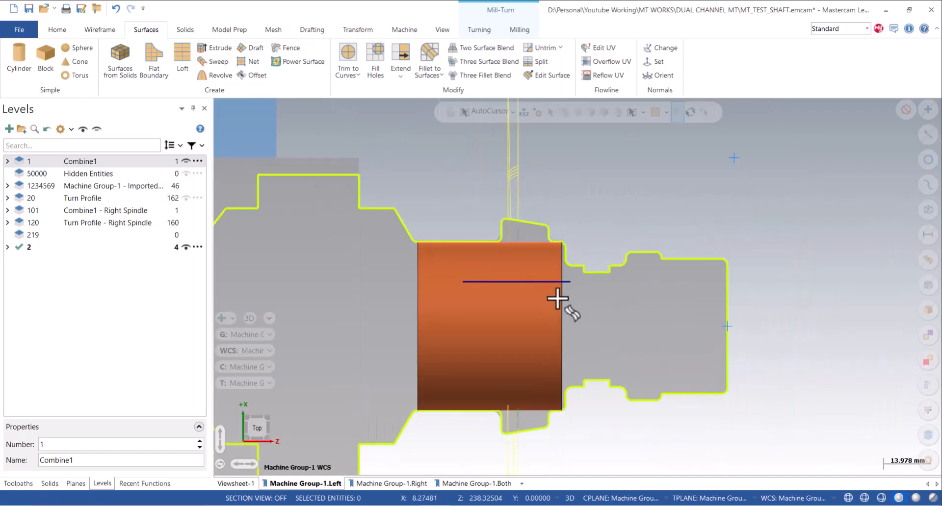
double_click(461, 283)
left_click_drag(462, 281, 404, 281)
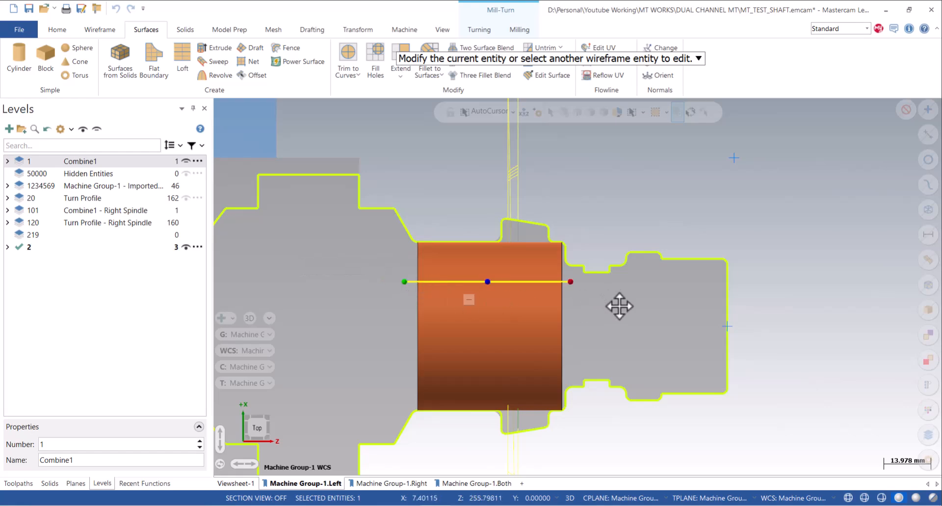
key("Escape")
- Trim the cylindrical surface to the stretched curve with Normal projection of 2.0, keeping the area on its +X side
left_click(348, 54)
left_click(479, 310)
left_click(528, 139)
left_click(403, 283)
left_click(224, 466)
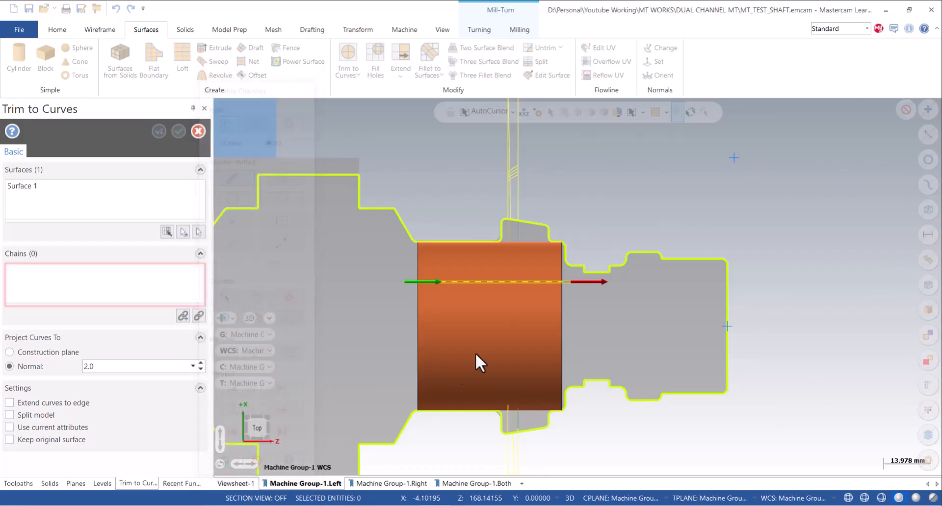
left_click(482, 269)
middle_click_drag(504, 279, 387, 306)
scroll(446, 307, "down", 3)
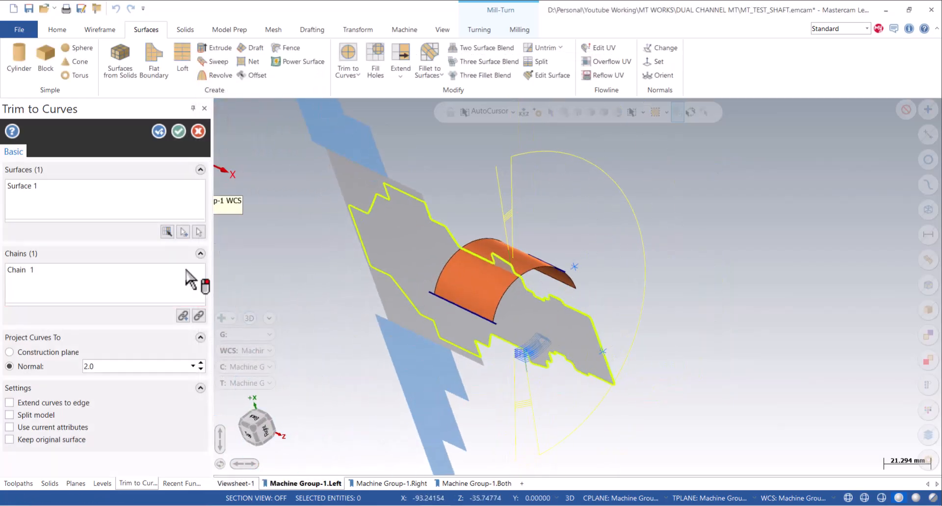
left_click(158, 133)
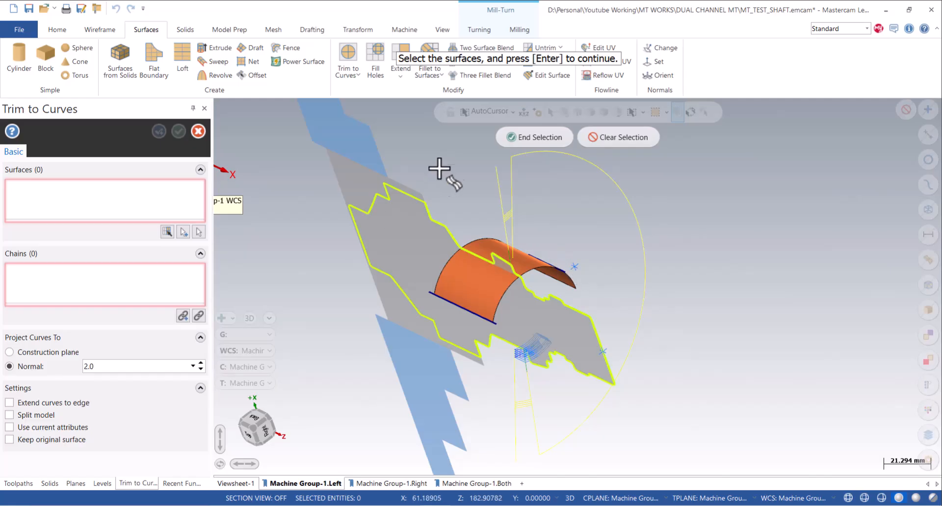
key("Escape")
- Stretch the flange-side end of the other edge curve past the trimmed surface's boundary
middle_click_drag(576, 257, 414, 267)
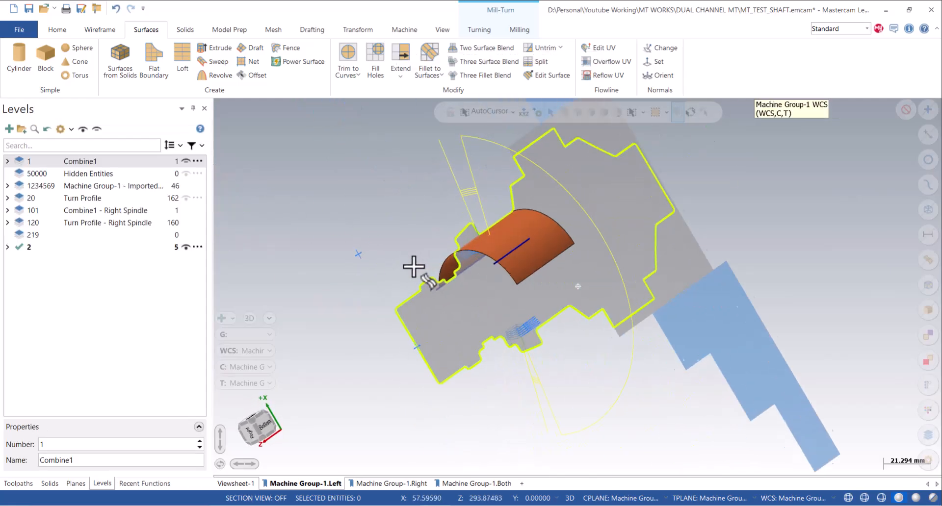
left_click(530, 241)
double_click(531, 239)
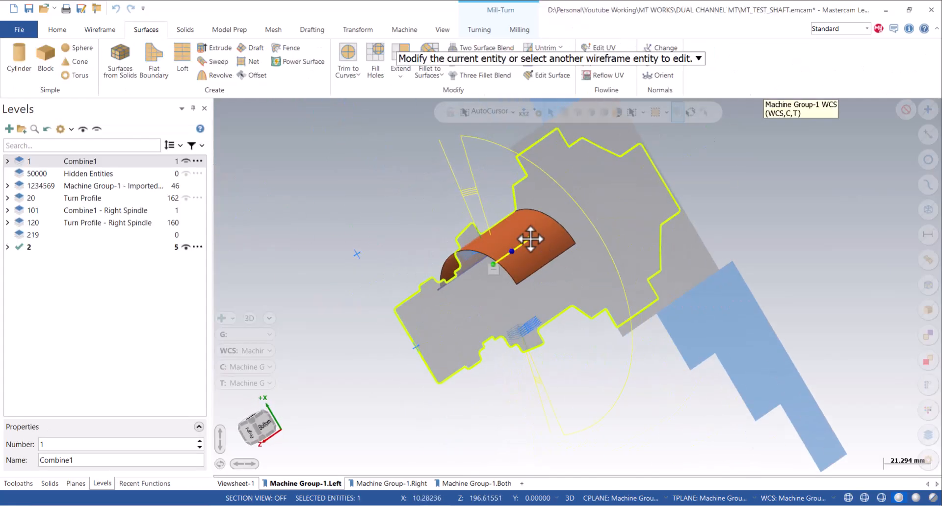
left_click(539, 232)
left_click(568, 218)
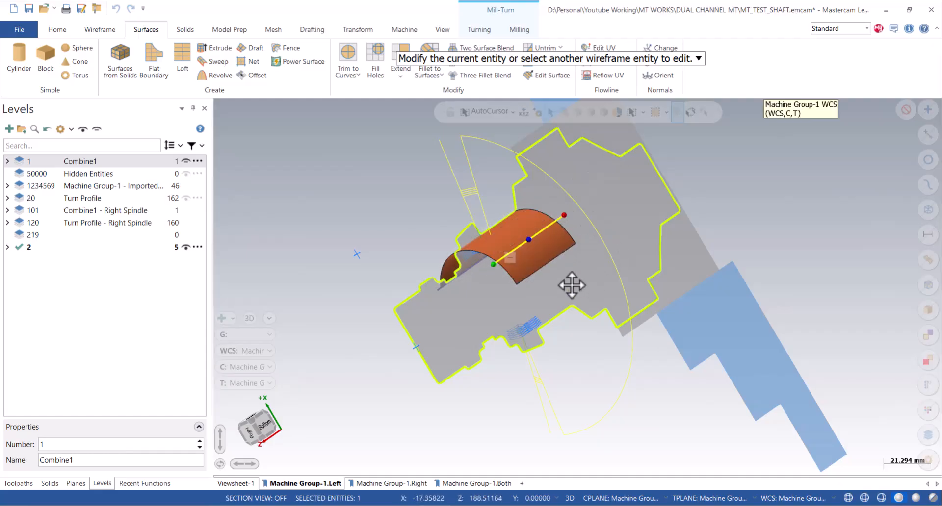
key("Escape")
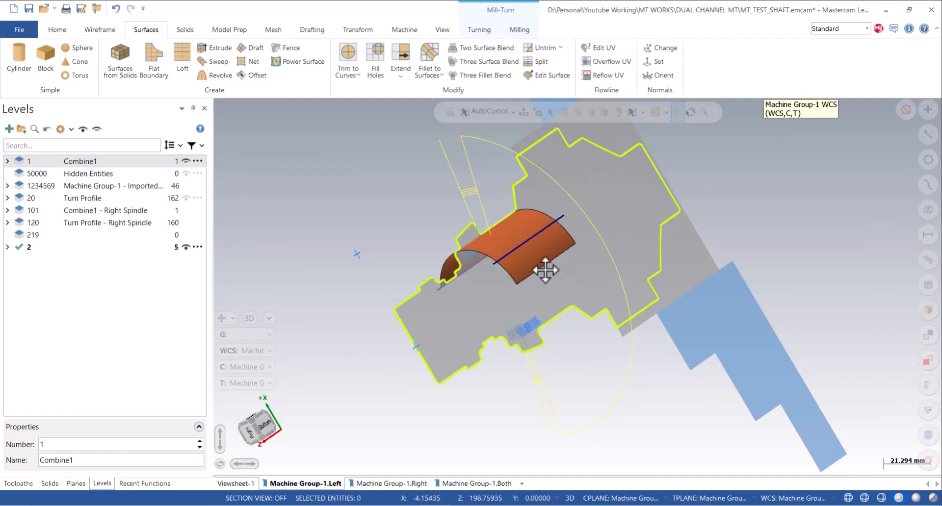
- Trim the cylindrical surface to the second stretched edge curve with Normal projection of 2.0, keeping the area between the two edge curves
left_click(363, 69)
left_click(536, 244)
left_click(537, 142)
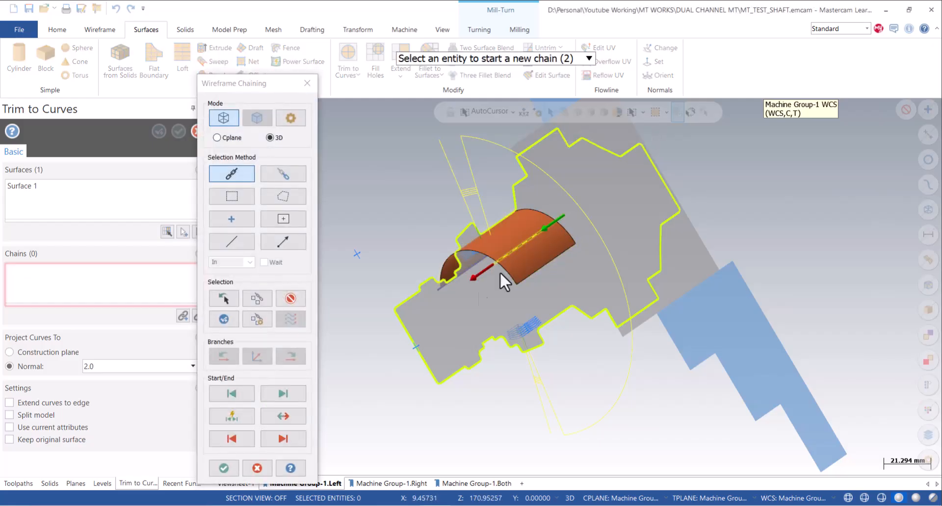
left_click(224, 468)
left_click(526, 231)
middle_click_drag(765, 229, 368, 233)
left_click(183, 130)
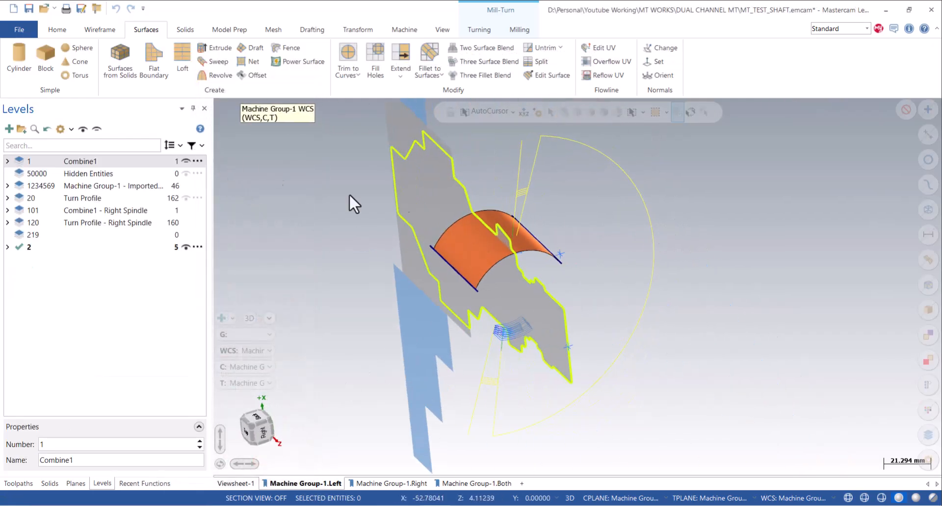
- Show the solid on level 1 temporarily to check how the trimmed patch spans the pocket, and hide it again
middle_click_drag(432, 202, 505, 214)
scroll(505, 214, "up", 2)
scroll(454, 301, "down", 4)
scroll(393, 215, "up", 4)
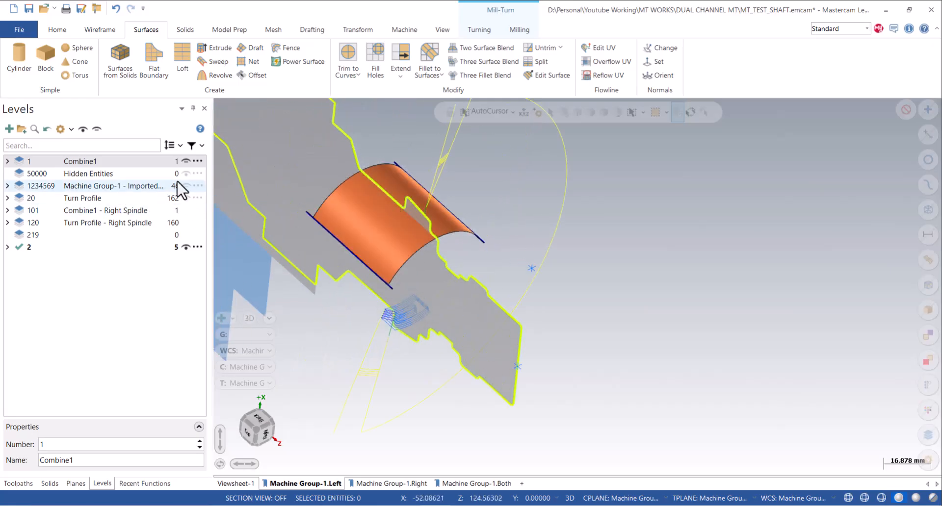
left_click(186, 161)
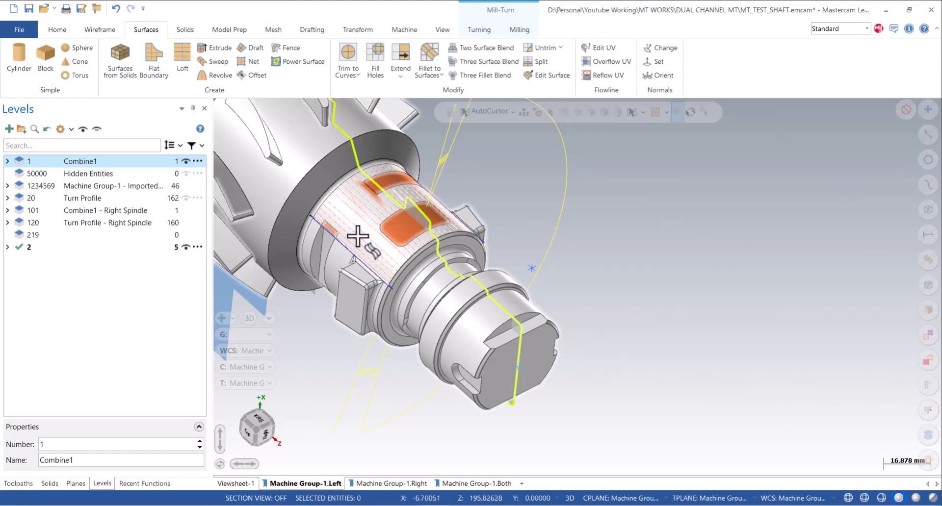
middle_click_drag(358, 242, 377, 205)
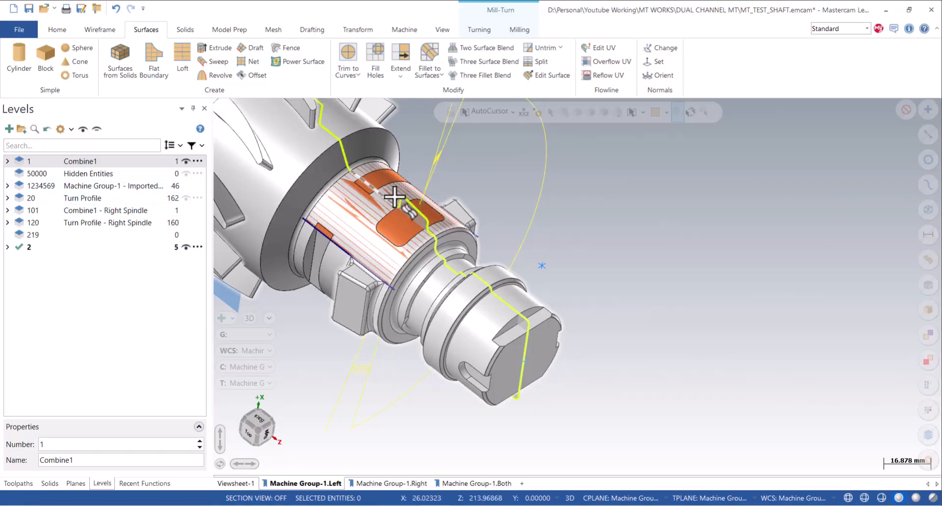
left_click(185, 161)
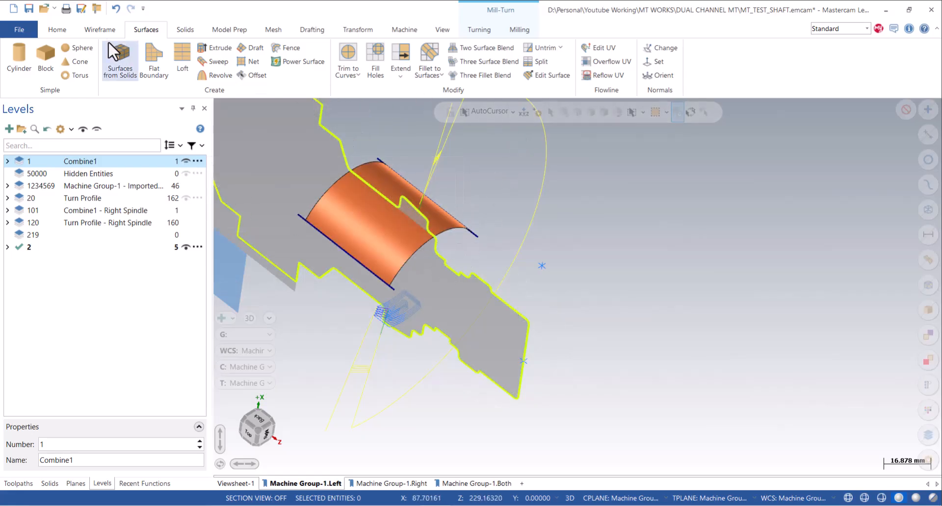
left_click(100, 30)
left_click(591, 59)
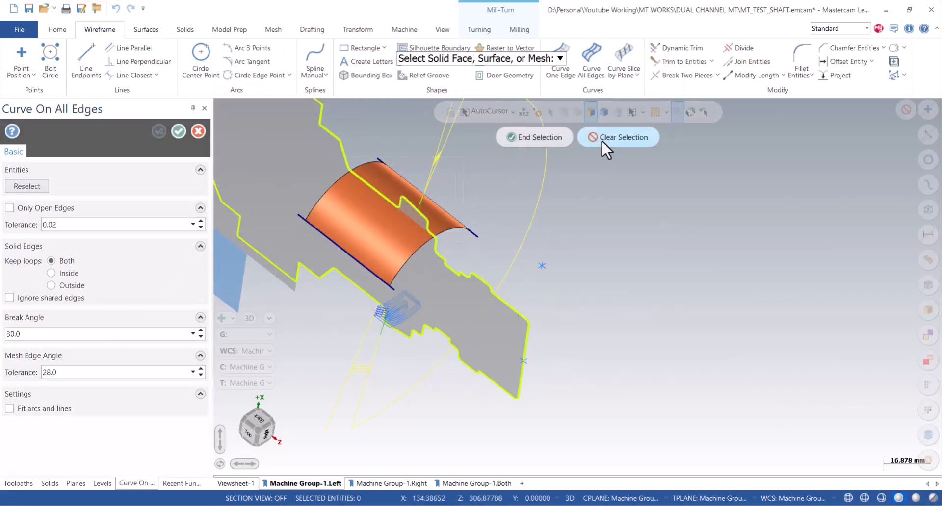
key("Escape")
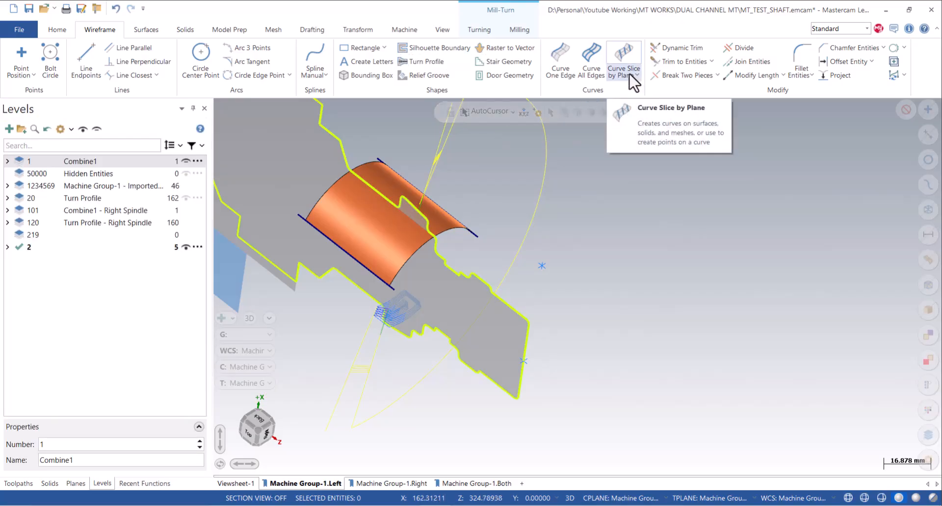
- In the Top view, create a curve on one edge along the patch's curved boundary at its +Z end
right_click(552, 197)
left_click(562, 268)
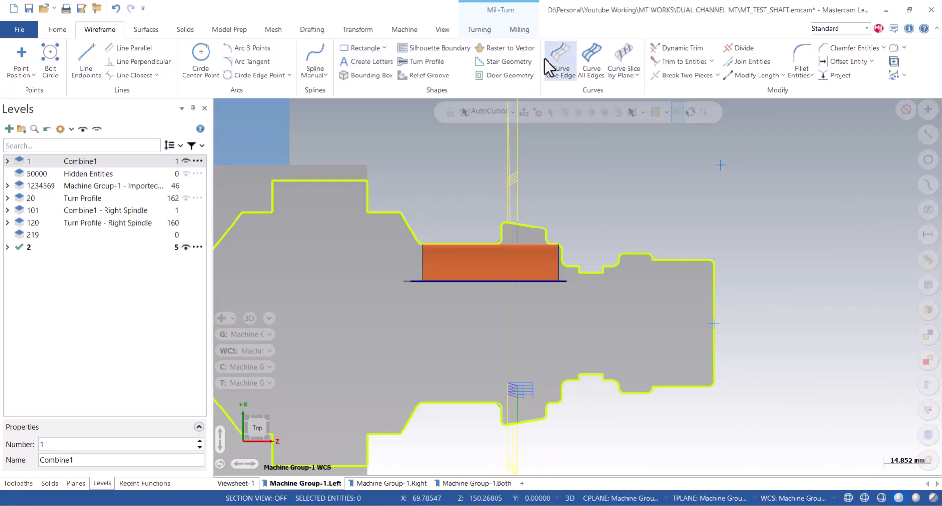
left_click(560, 60)
left_click(563, 269)
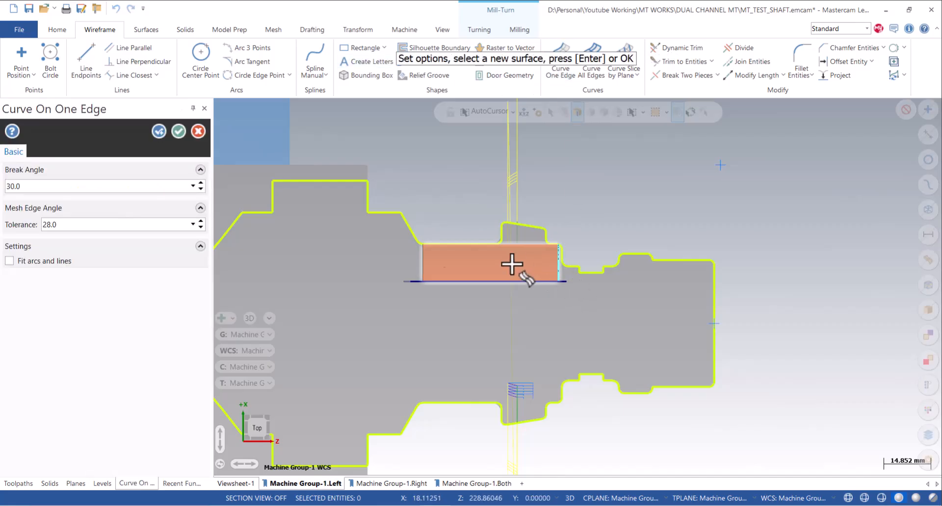
left_click(179, 131)
- Translate a copy of the curved edge curve by -26.0 along Z onto the middle of the patch
left_click(560, 264)
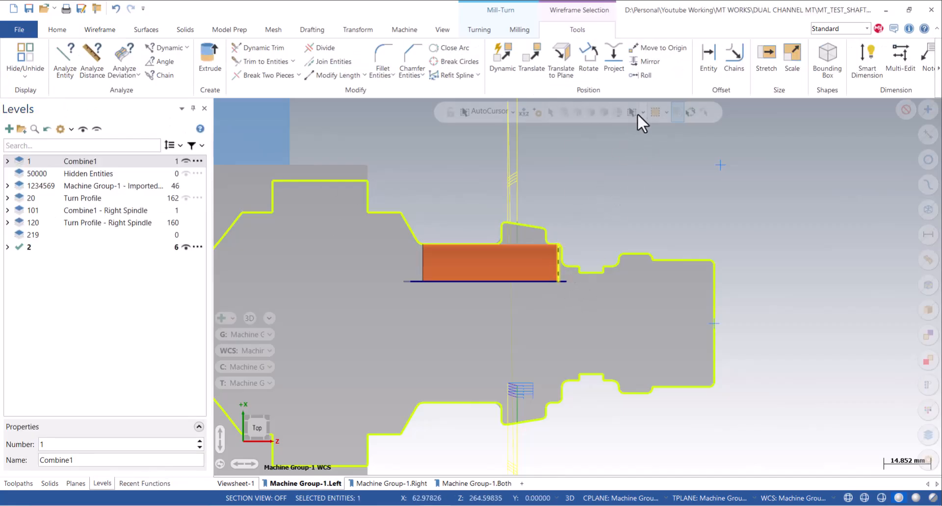
left_click(571, 263)
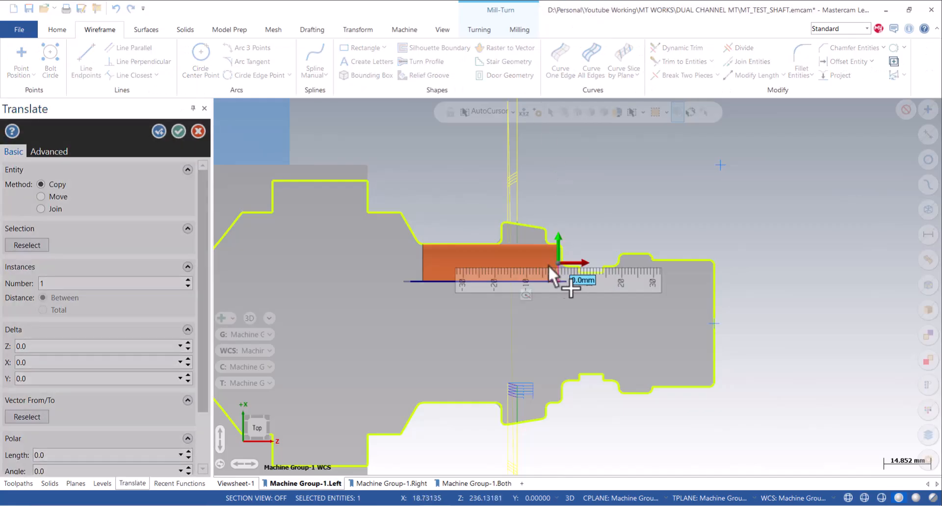
left_click(489, 270)
middle_click_drag(490, 273, 458, 302)
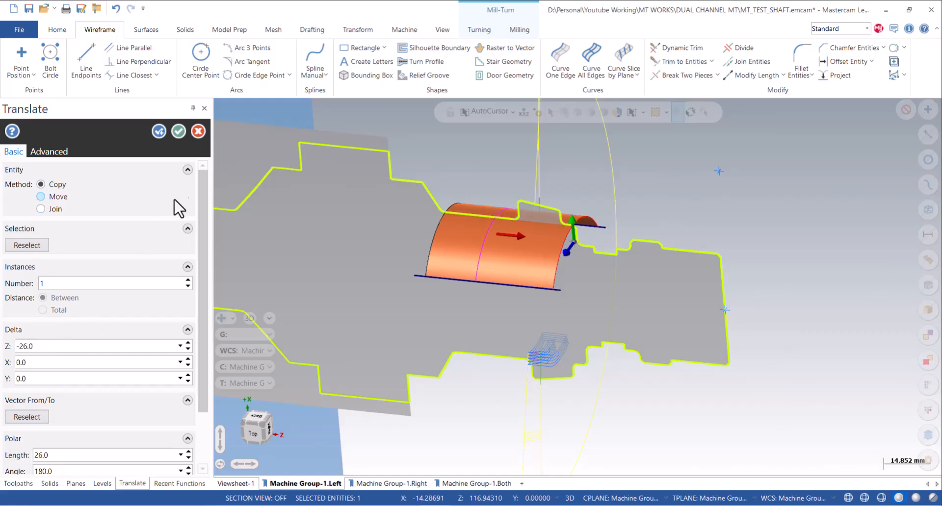
left_click(177, 131)
middle_click_drag(589, 164, 547, 192)
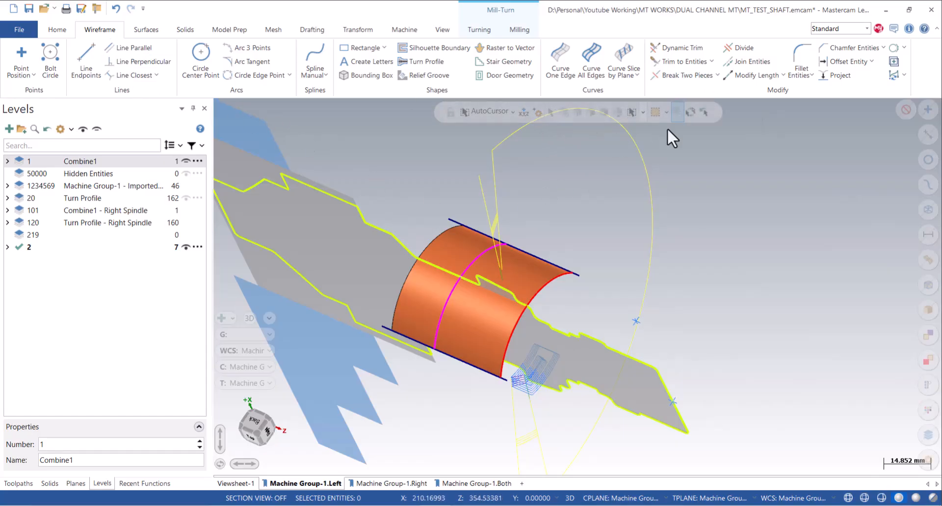
- Lengthen the copied curve by 5.0 so it extends past the patch's straight edges
double_click(461, 257)
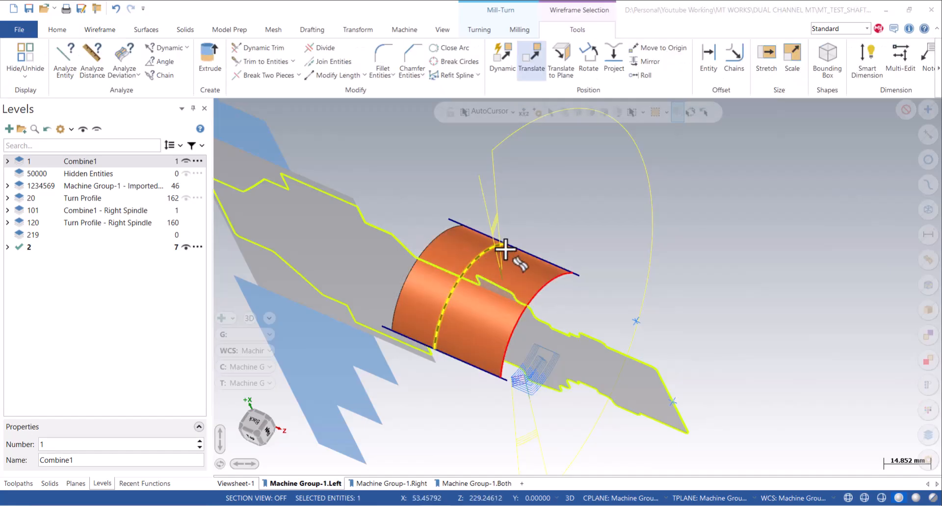
key("Escape")
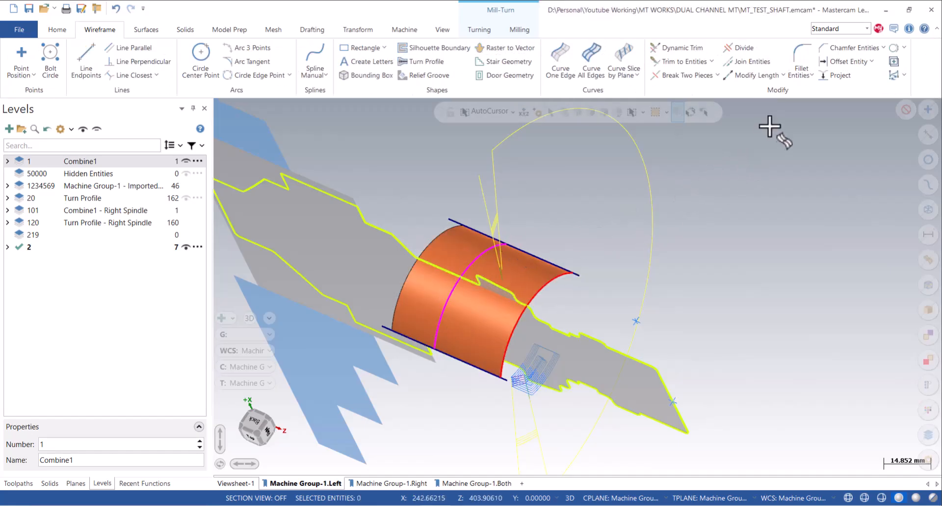
left_click(757, 76)
left_click(501, 243)
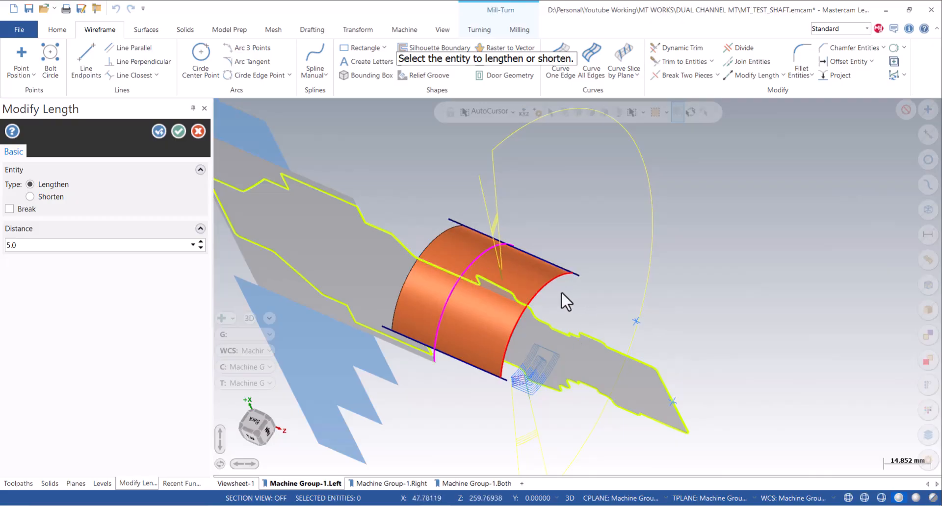
key("Escape")
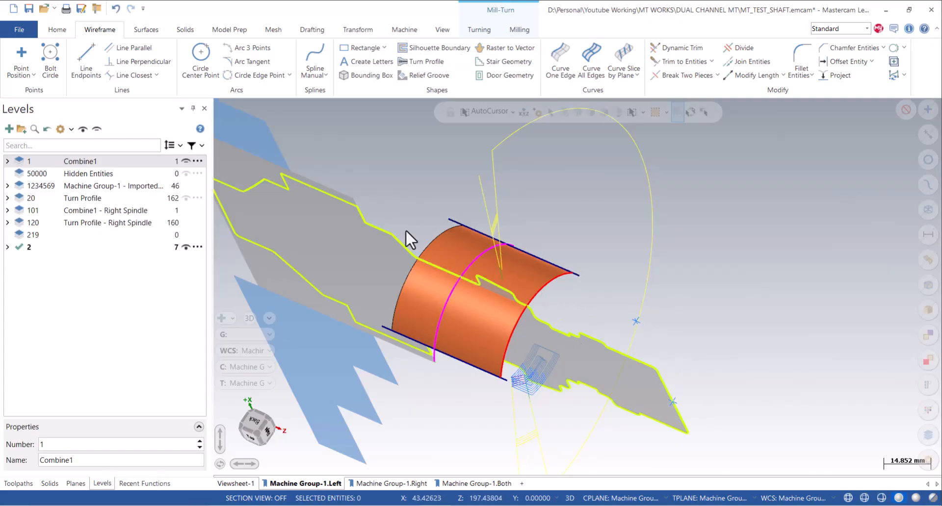
- Trim the patch to the lengthened curve with Normal projection of 2.0, keeping the area on its +Z side
left_click(146, 30)
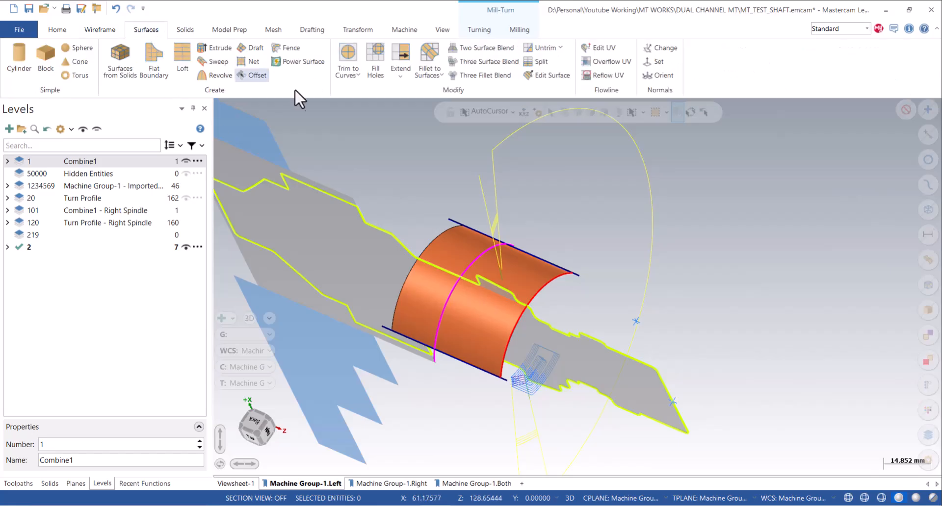
left_click(346, 73)
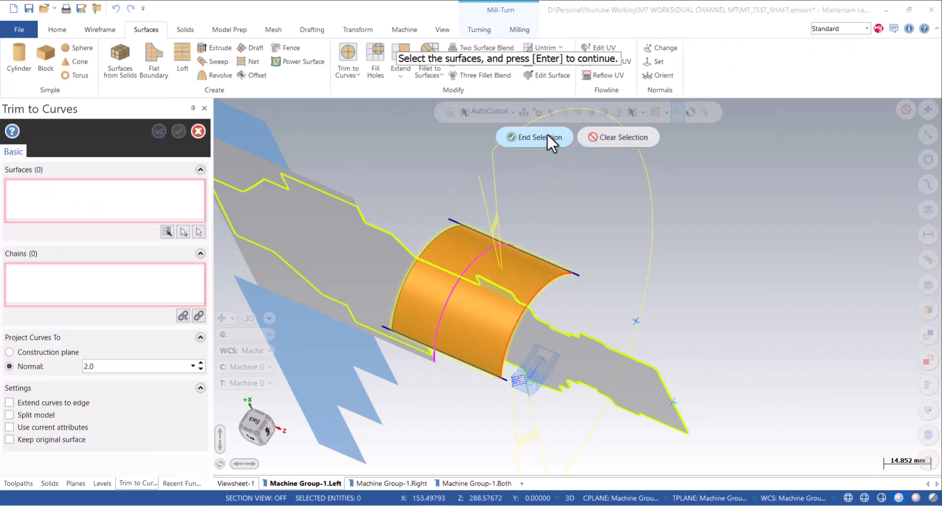
left_click(547, 133)
left_click(506, 243)
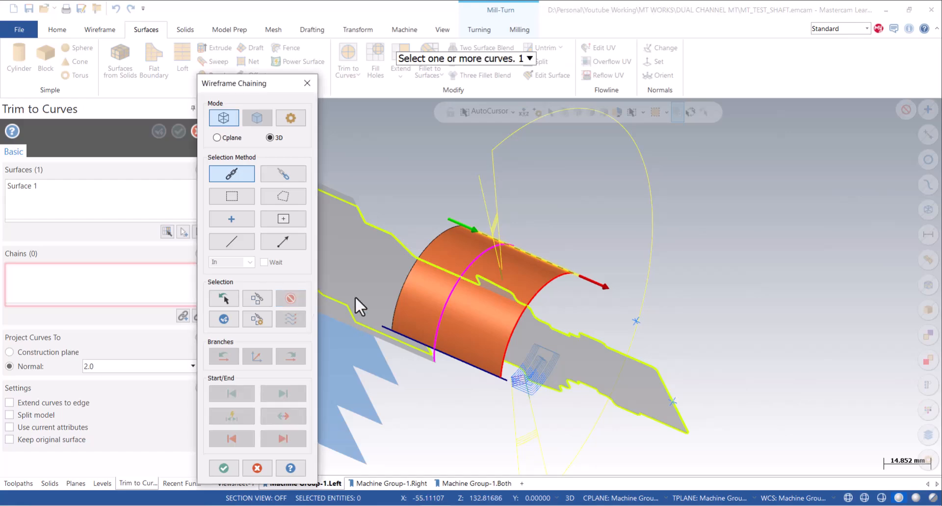
left_click(224, 467)
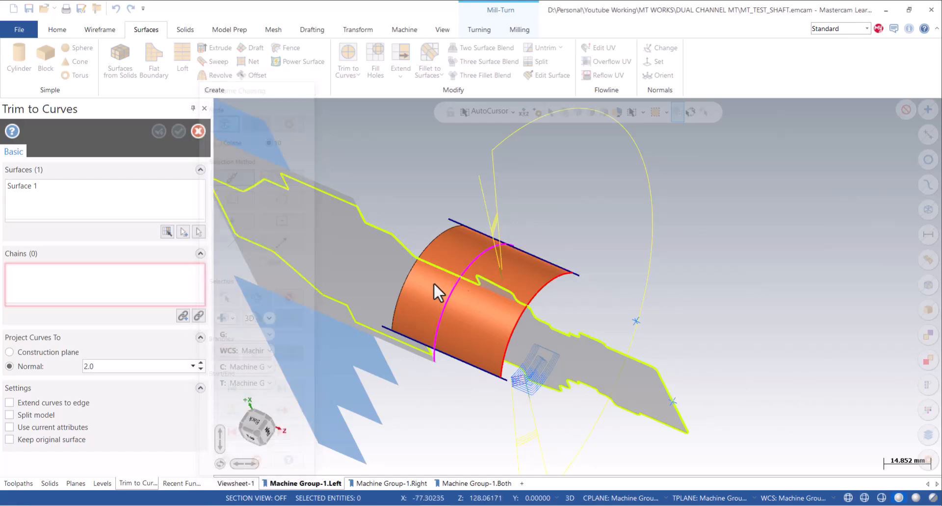
left_click(479, 294)
left_click(178, 131)
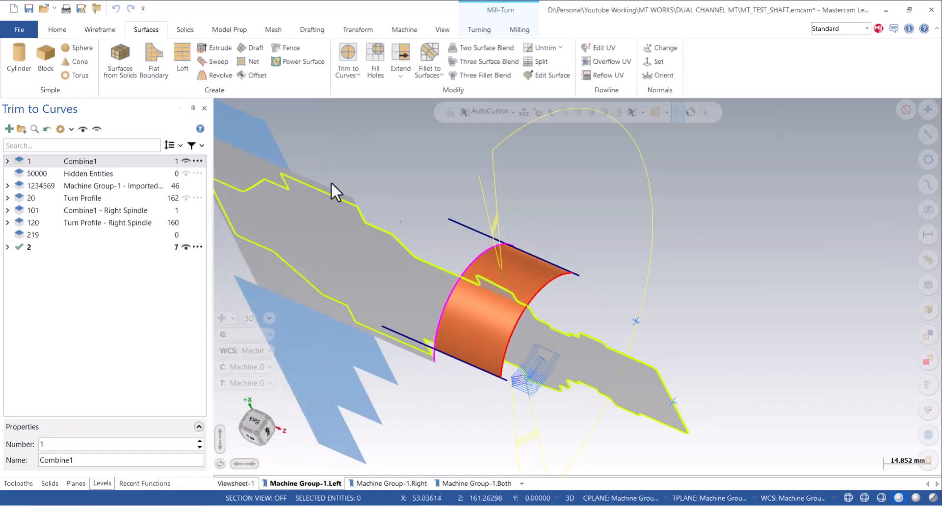
- Start a multiaxis Unified toolpath with the 6 Flat endmill and open its cut pattern settings
scroll(476, 238, "up", 2)
middle_click_drag(485, 237, 502, 231)
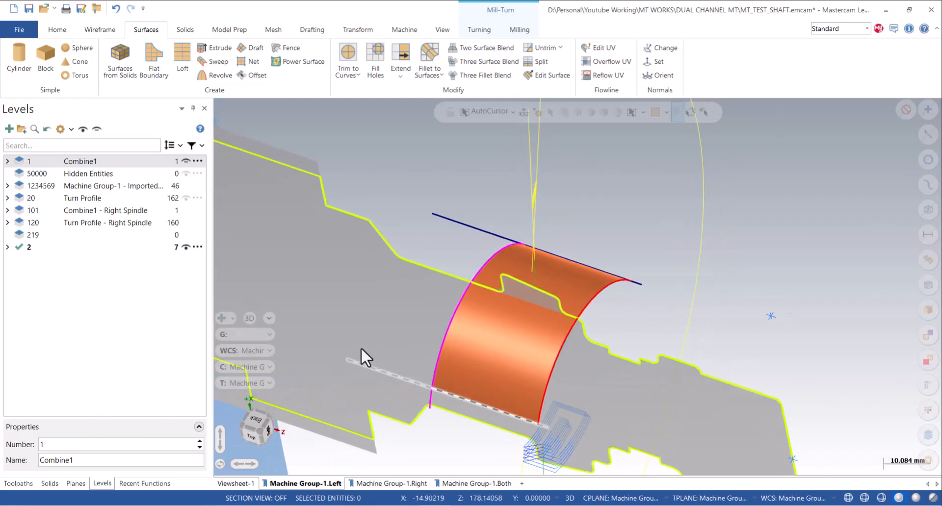
left_click(8, 485)
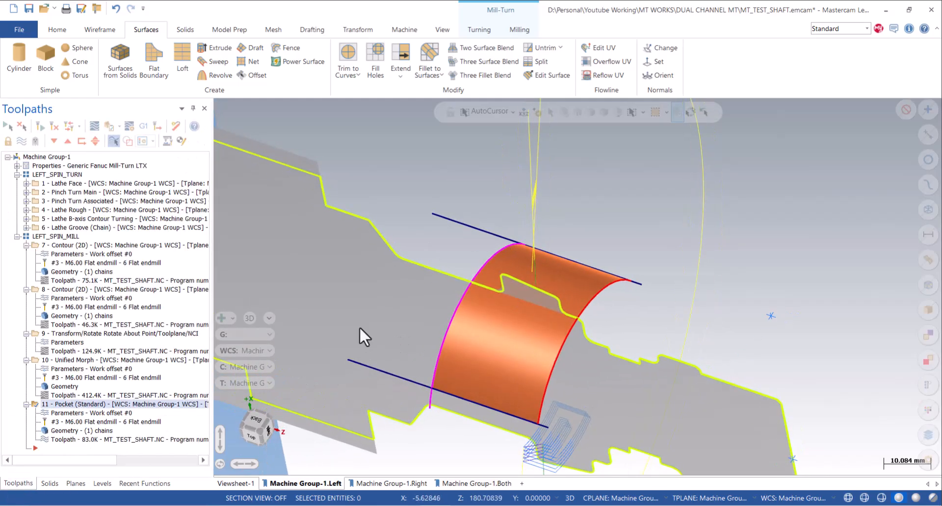
left_click(521, 31)
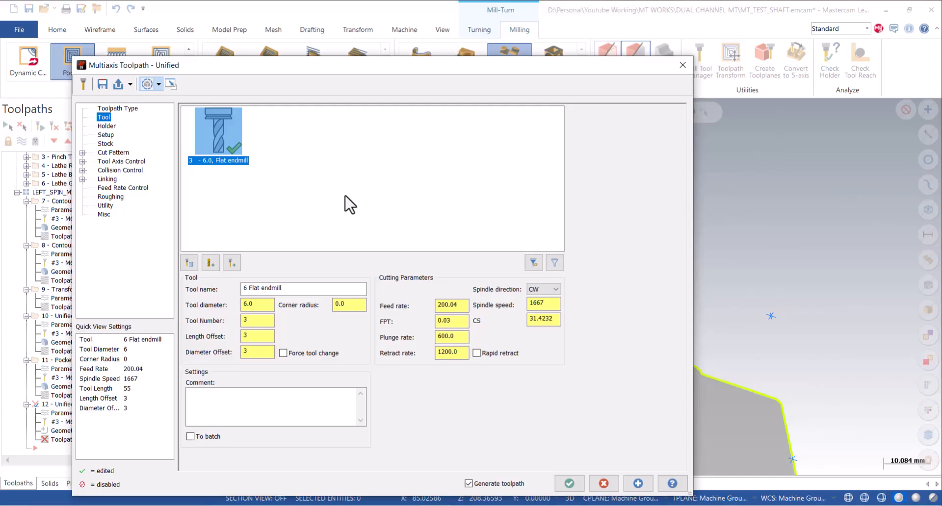
left_click(109, 126)
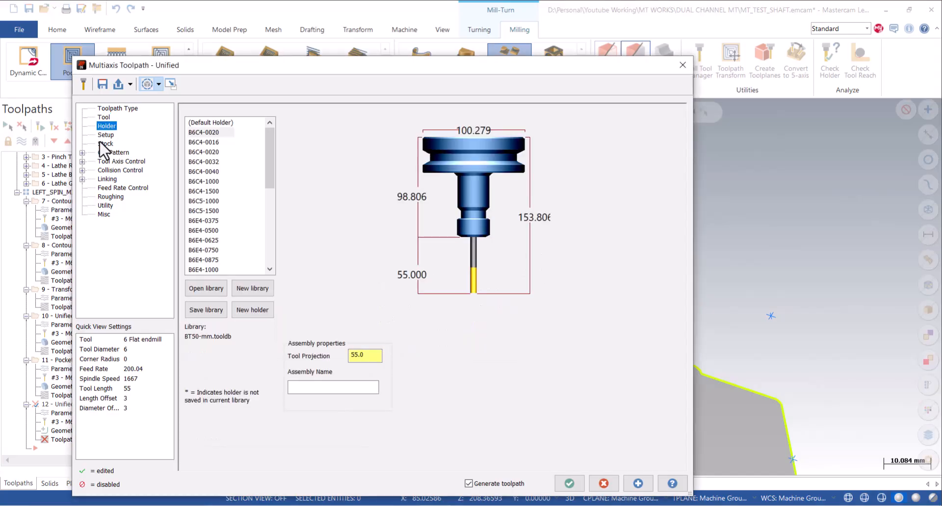
left_click(104, 136)
left_click(110, 145)
left_click(114, 152)
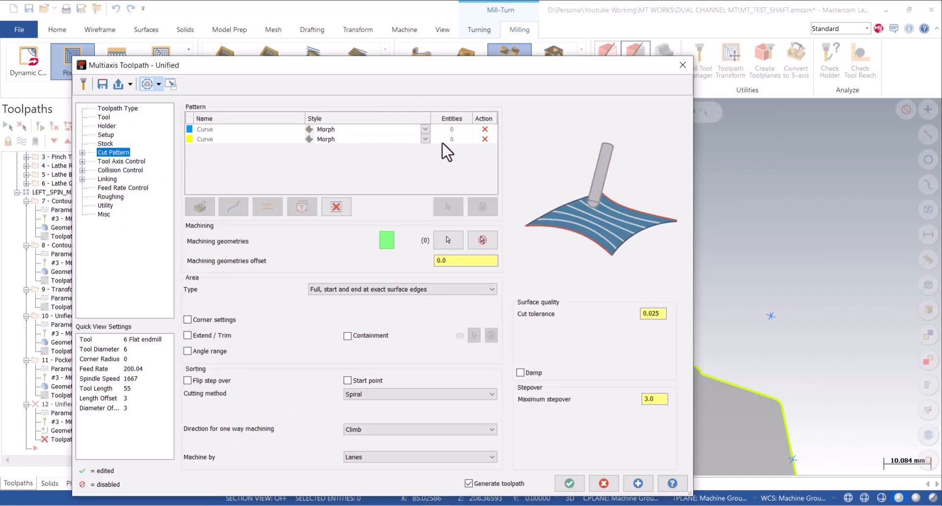
- Replace the two Morph curves with a Surface pattern in Flowline U style and select the trimmed patch as machining geometry
left_click(485, 138)
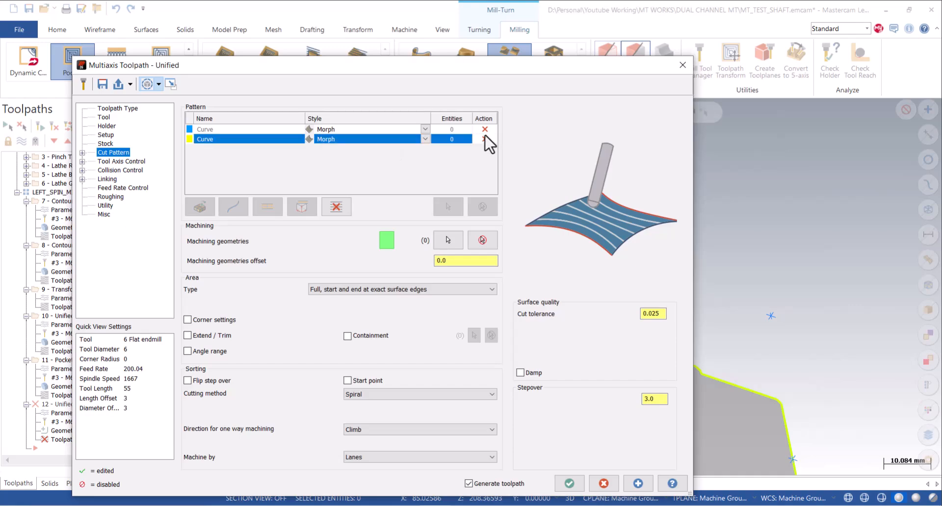
left_click(267, 207)
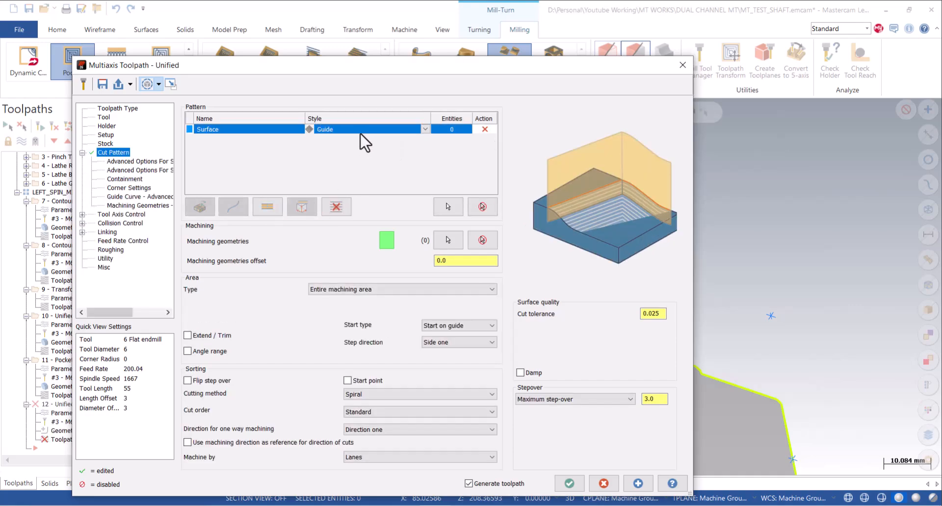
left_click(364, 130)
left_click(337, 188)
left_click(448, 240)
left_click(531, 294)
left_click(545, 135)
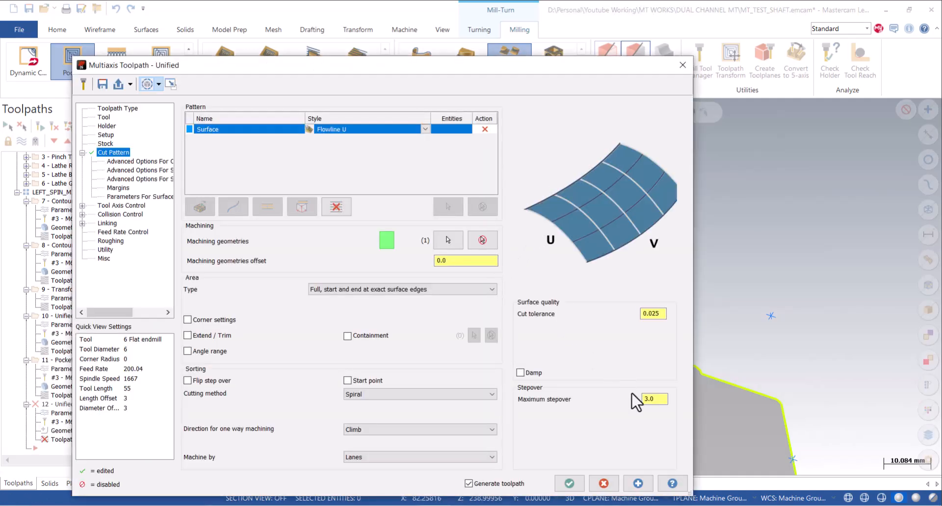
- Set the maximum stepover to 2.0 and the cutting method to Zigzag, and generate the Unified Flowline toolpath
left_click(661, 399)
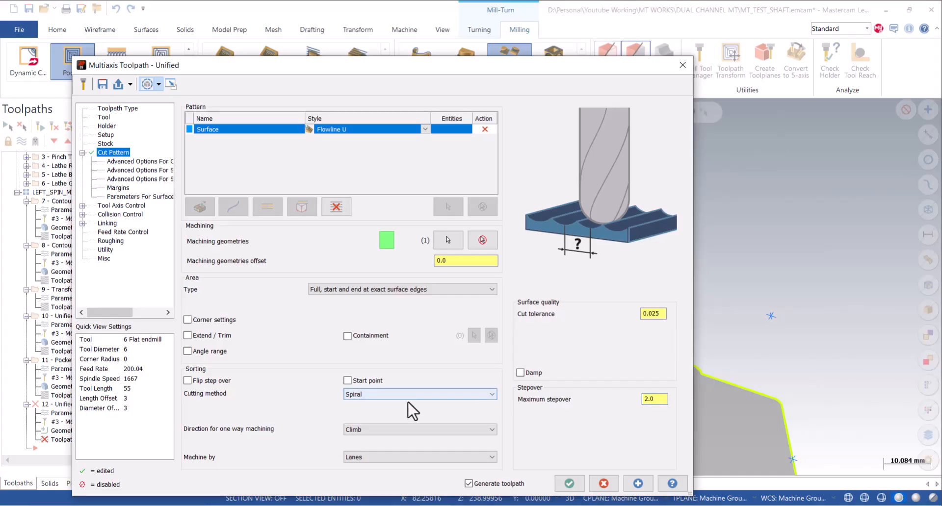
left_click(374, 397)
left_click(363, 413)
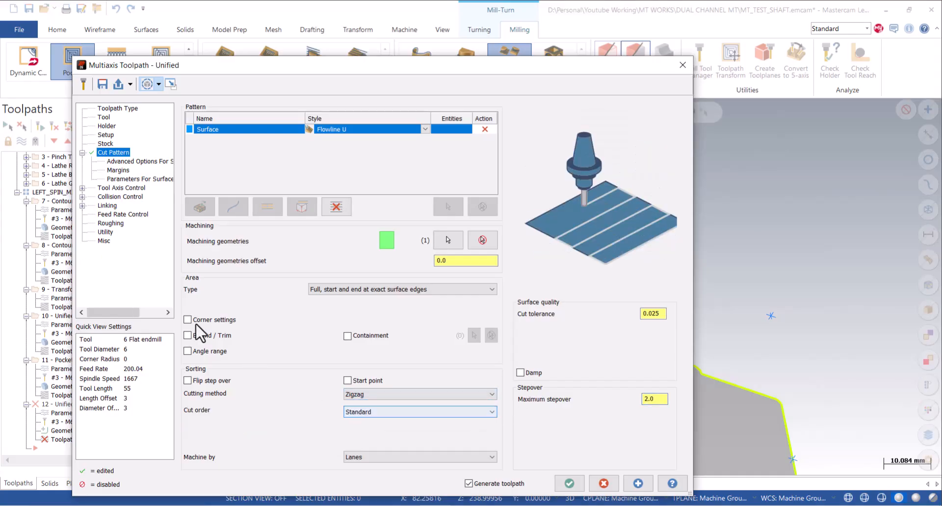
left_click(121, 188)
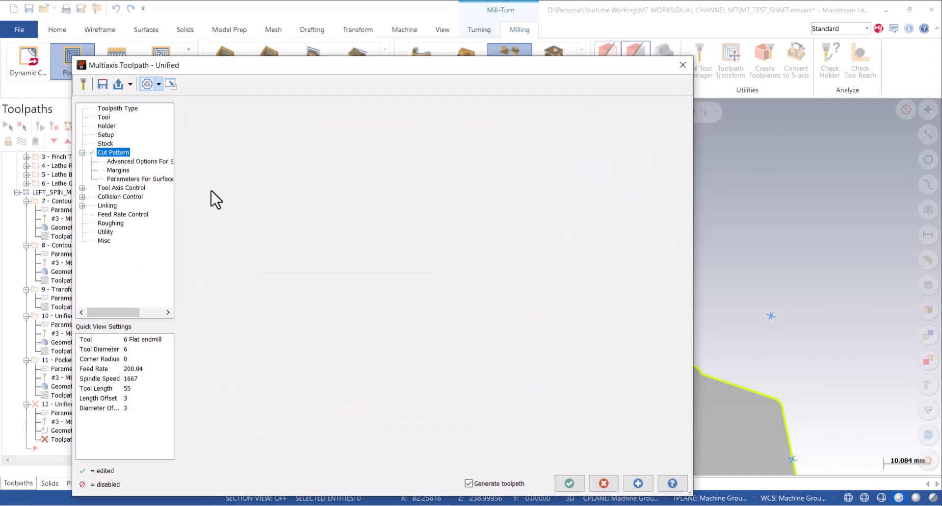
left_click(118, 197)
left_click(569, 483)
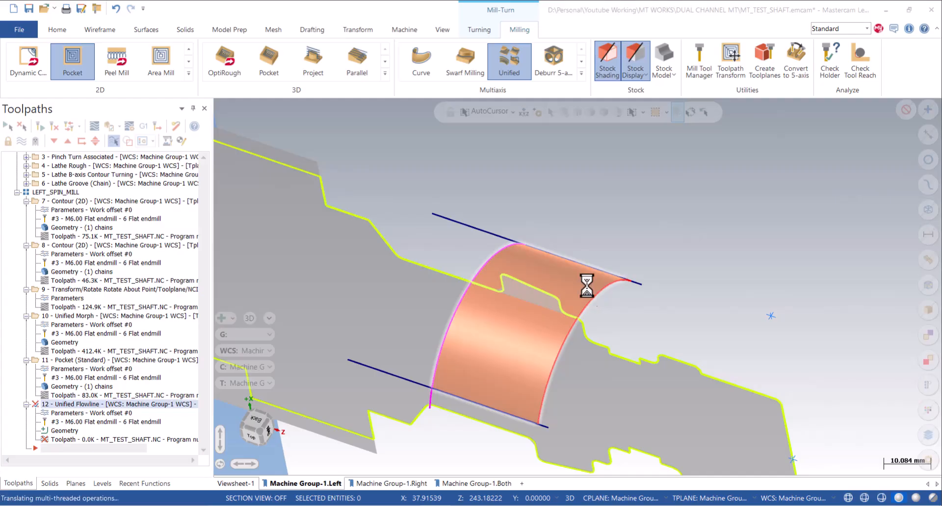
- Inspect the tool orientation along the Flowline U passes on the patch with Analyze Toolpath
middle_click_drag(514, 259, 409, 349)
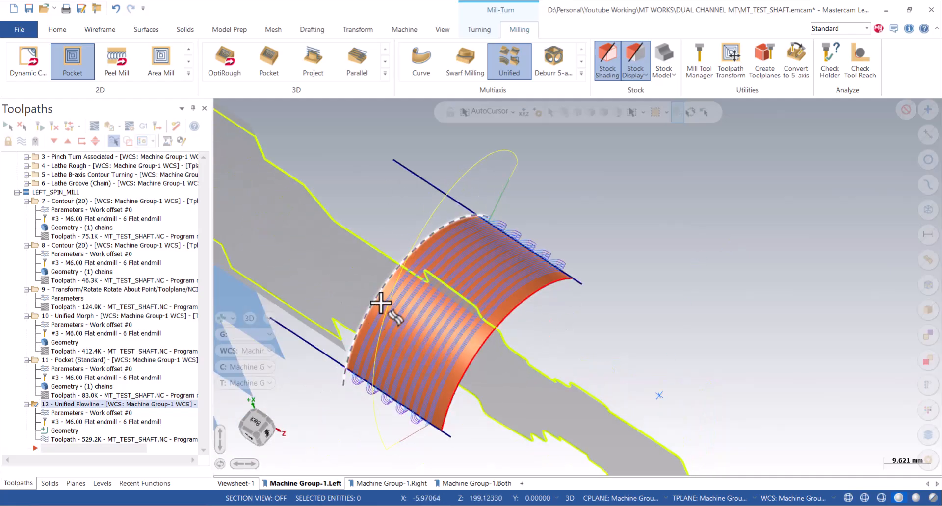
middle_click_drag(427, 284, 485, 231)
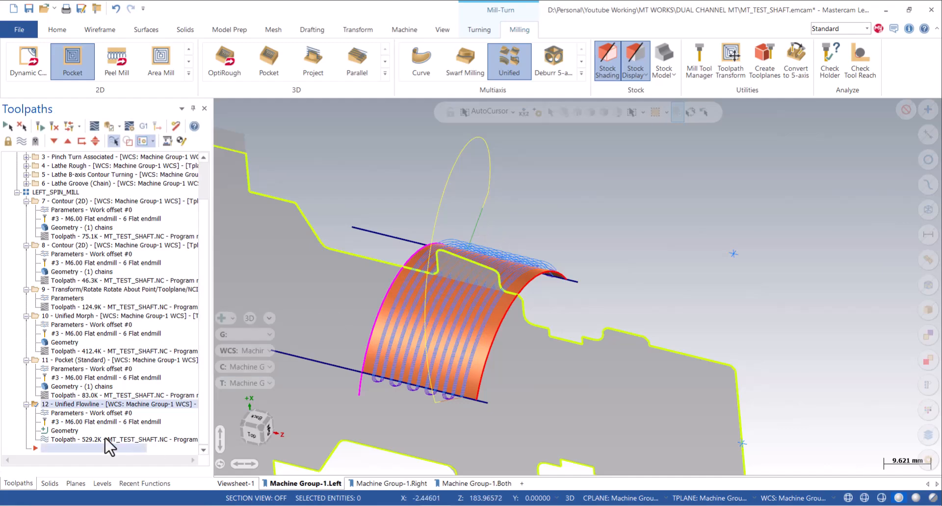
left_click(58, 29)
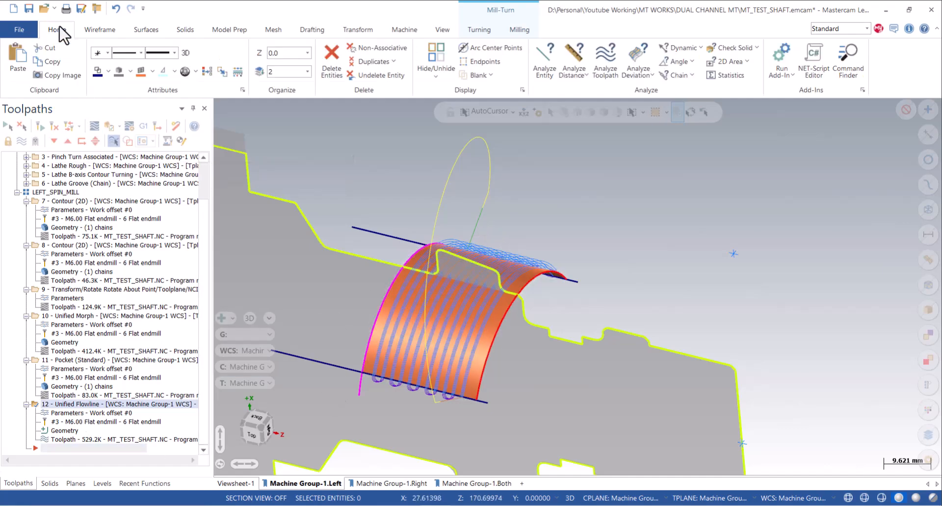
left_click(606, 61)
mouse_move(504, 294)
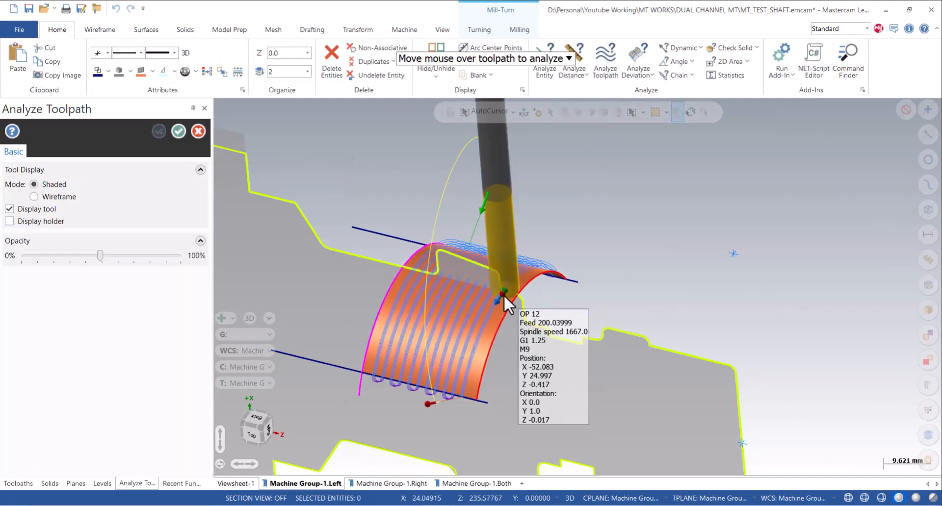
middle_click_drag(511, 317, 490, 341)
key("Escape")
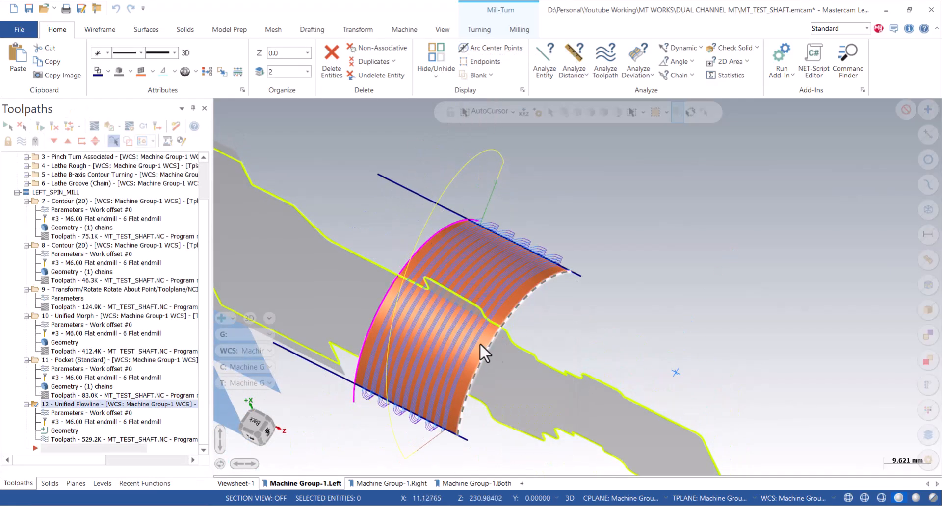
- Delete the leftover construction lines and arcs around the trimmed patch, keeping only the surface
left_click(395, 294)
left_click(454, 204)
left_click(465, 427)
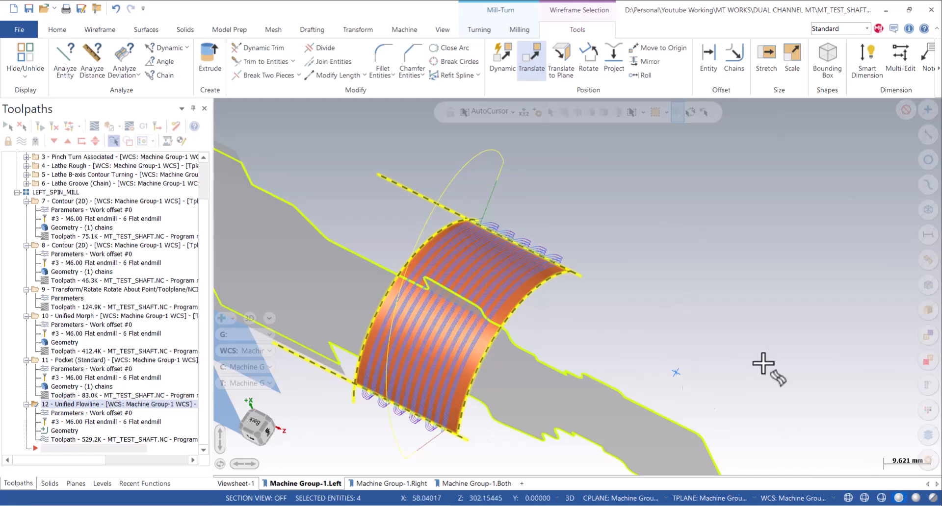
key("Escape")
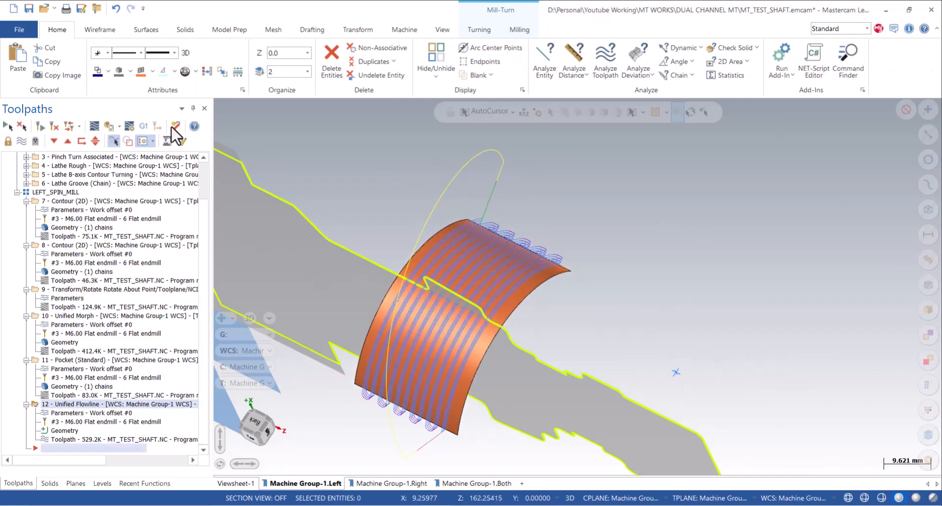
- Create edge curves on the two straight axial edges of the patch with Curve On One Edge
left_click(105, 29)
left_click(561, 69)
left_click(530, 255)
left_click(536, 257)
left_click(412, 393)
left_click(409, 408)
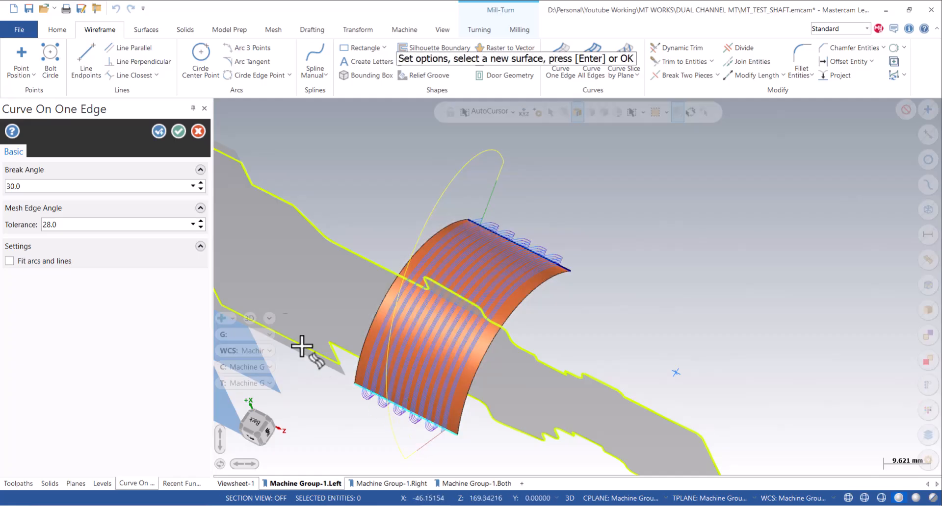
left_click(183, 132)
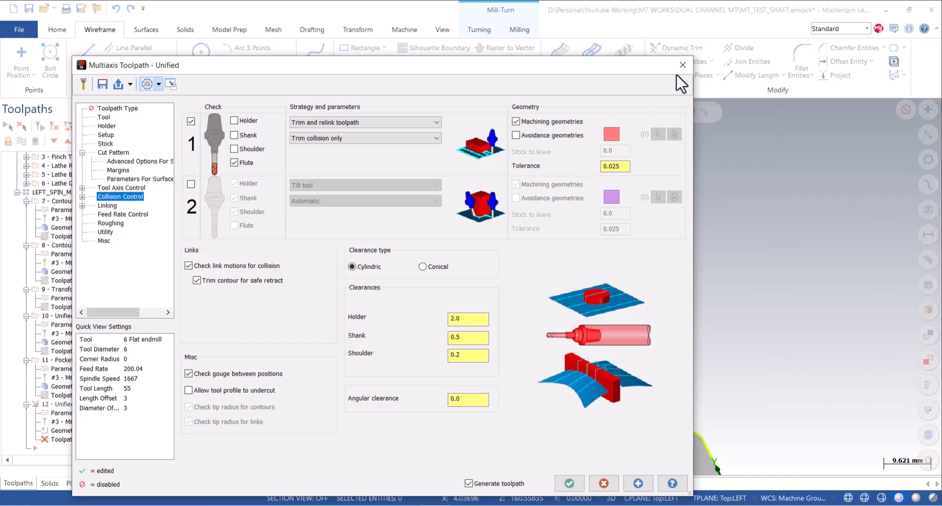
- Change the Unified toolpath's Surface pattern style to Flowline V and regenerate the toolpath
left_click(679, 64)
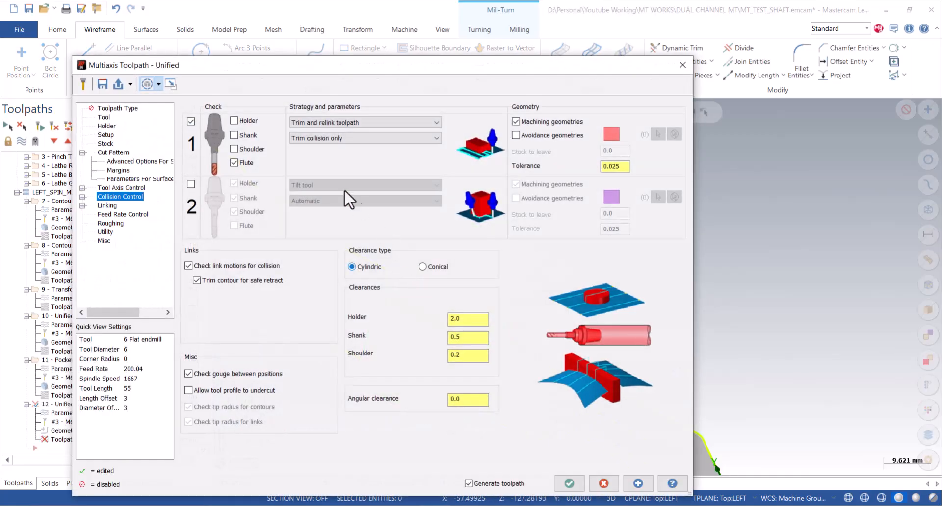
left_click(115, 154)
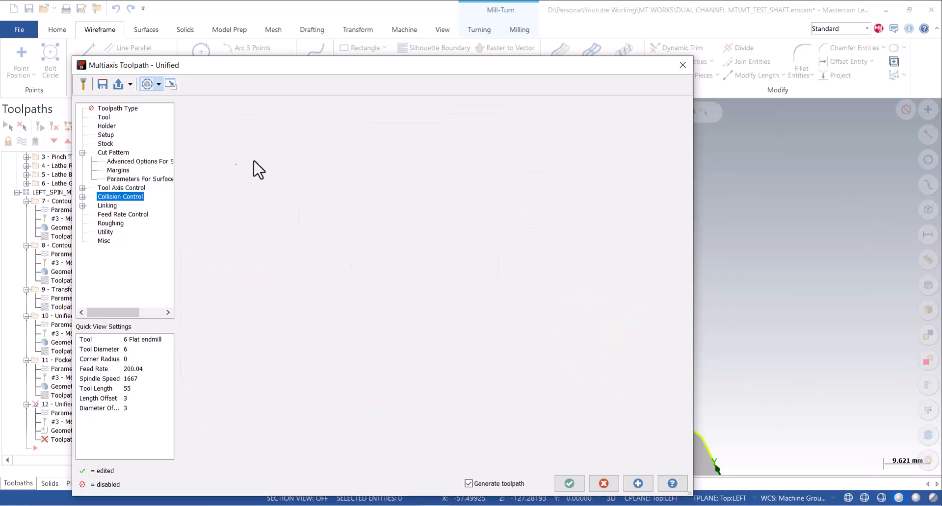
left_click(337, 133)
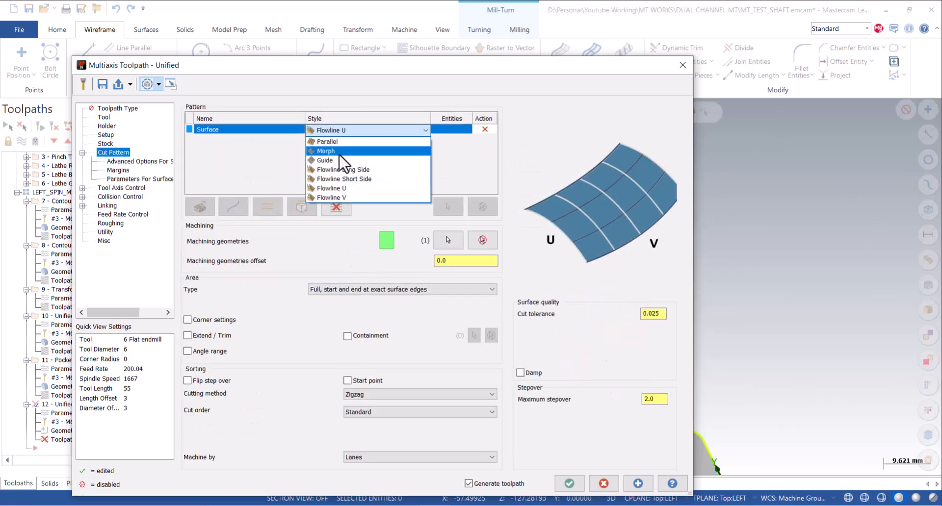
left_click(341, 198)
left_click(569, 484)
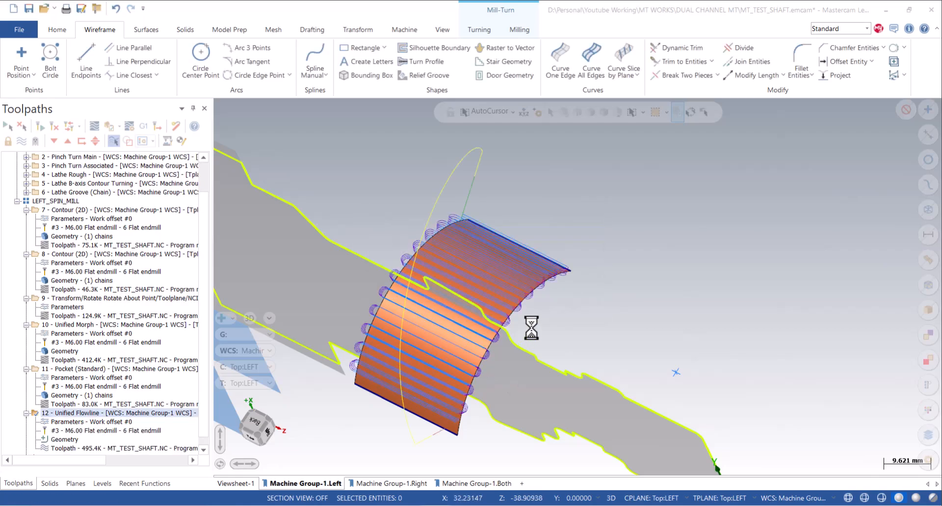
- Show the Combine1 level and examine the tool's position along the Flowline V passes with Analyze Toolpath
middle_click_drag(505, 290, 489, 352)
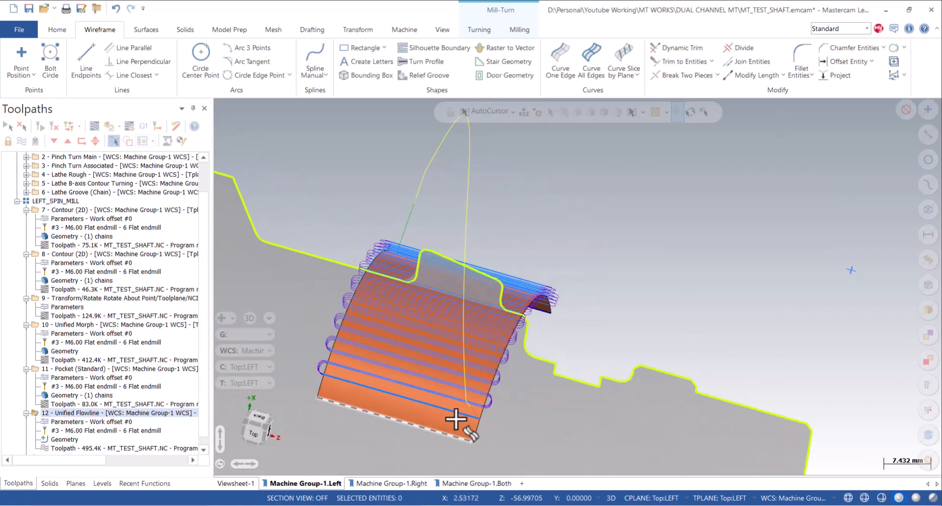
left_click(103, 483)
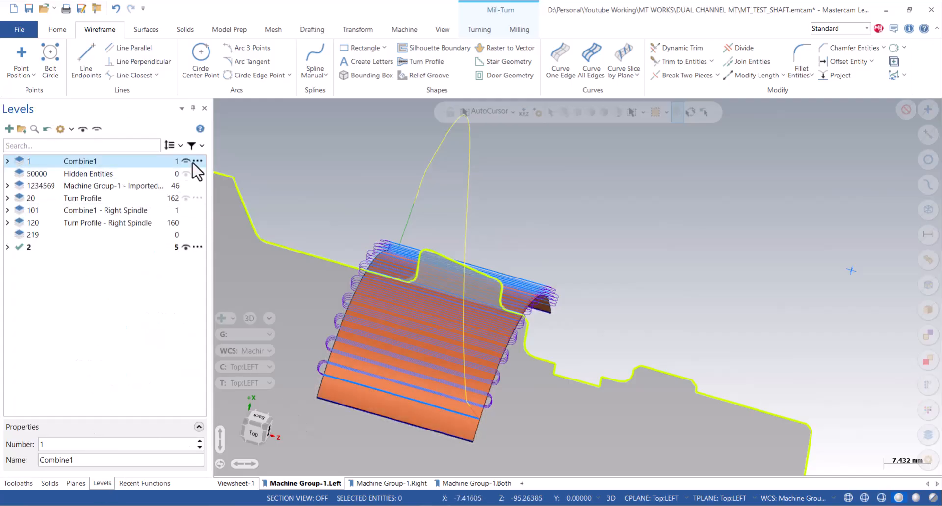
middle_click_drag(414, 362, 341, 374)
scroll(381, 415, "up", 2)
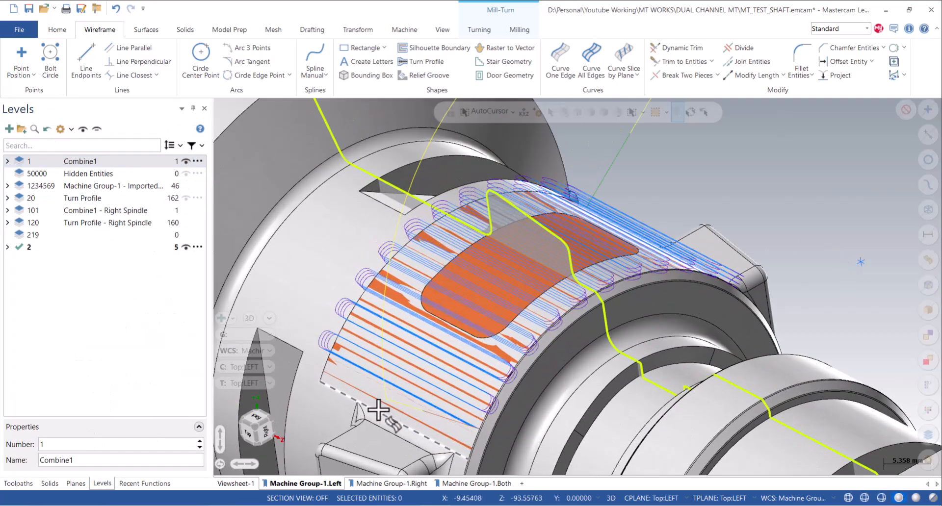
left_click(57, 30)
left_click(605, 58)
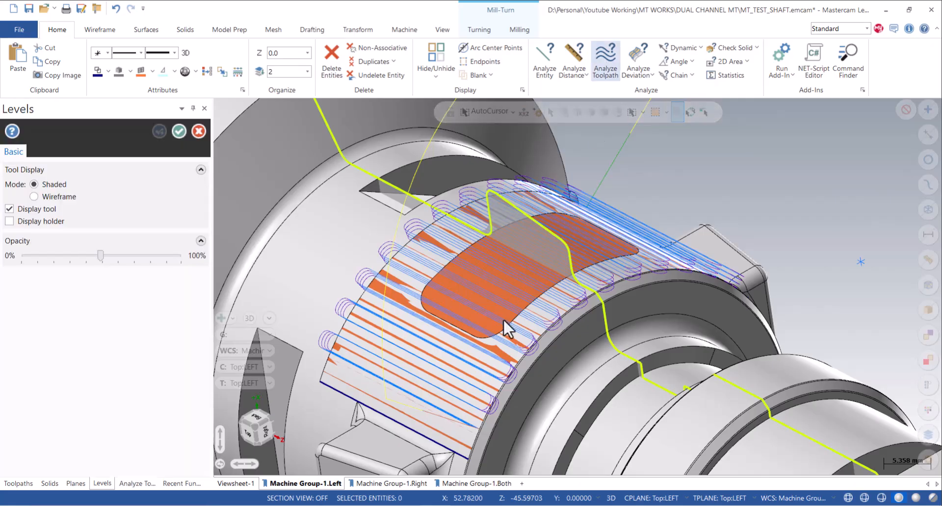
middle_click_drag(457, 420, 470, 438)
scroll(490, 450, "up", 5)
scroll(470, 438, "up", 4)
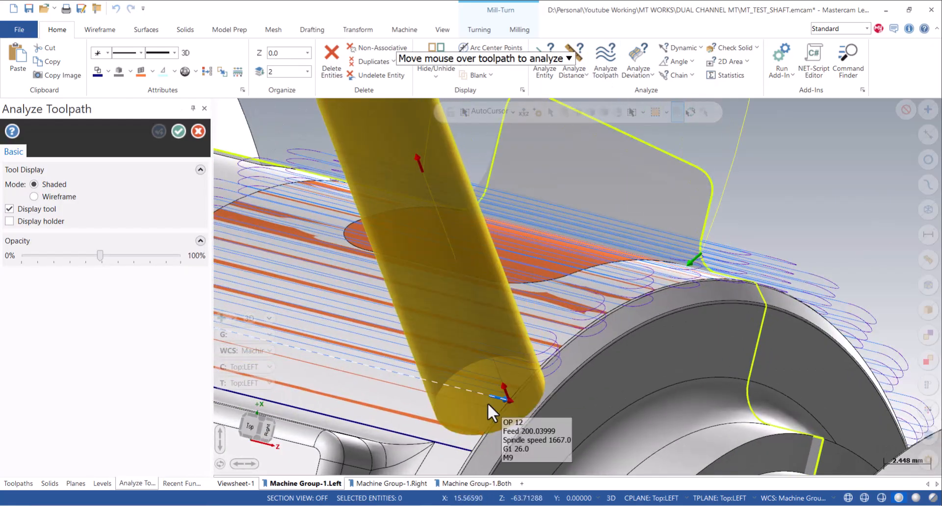
middle_click_drag(487, 400, 497, 453)
scroll(496, 451, "down", 5)
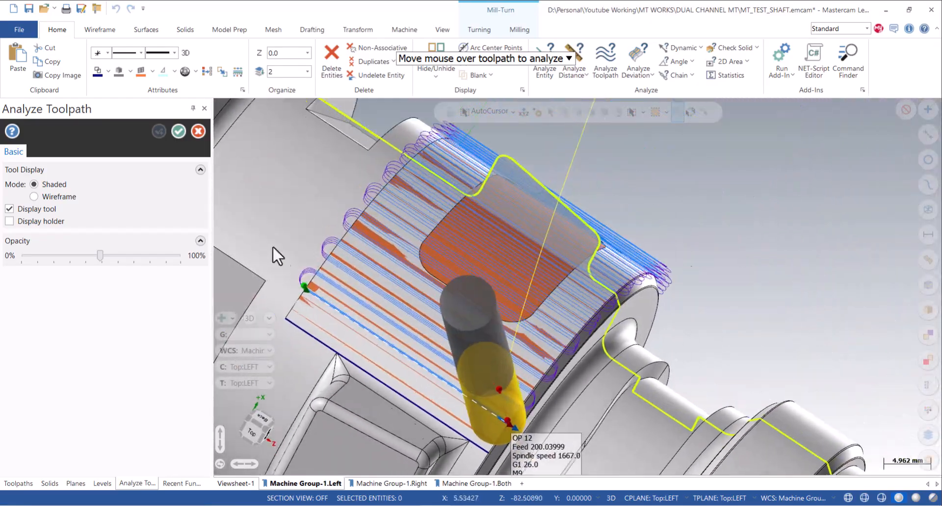
left_click(179, 131)
scroll(301, 279, "up", 1)
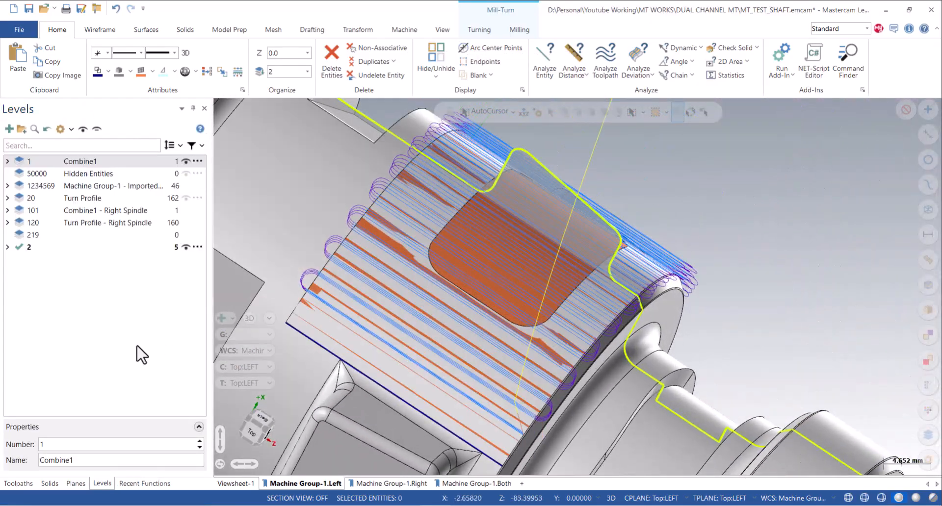
- Replace the Unified operation's Surface pattern with a Curve pattern in Morph style
left_click(24, 482)
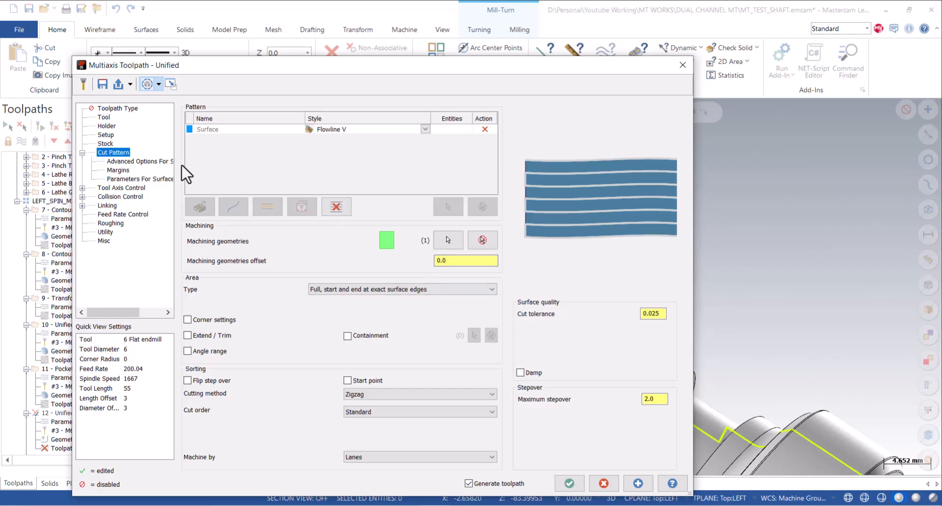
left_click(484, 130)
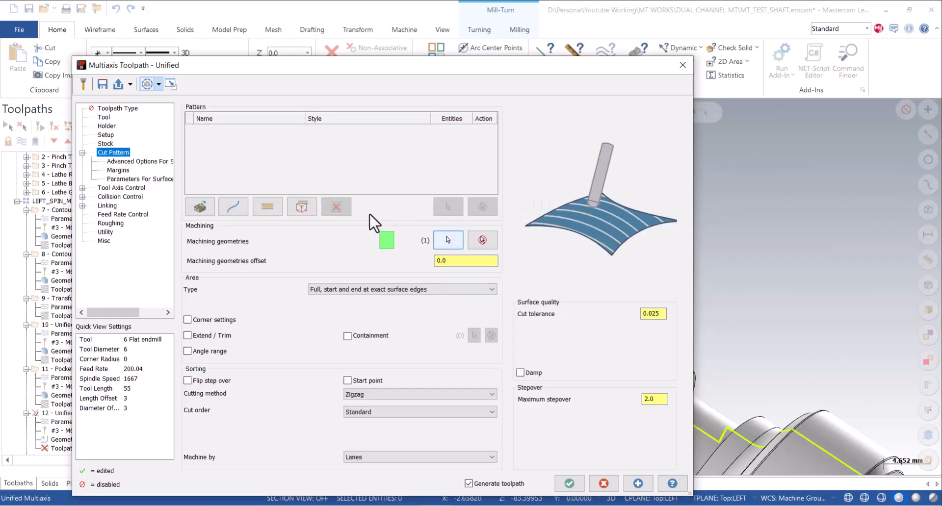
left_click(241, 207)
left_click(366, 134)
left_click(341, 174)
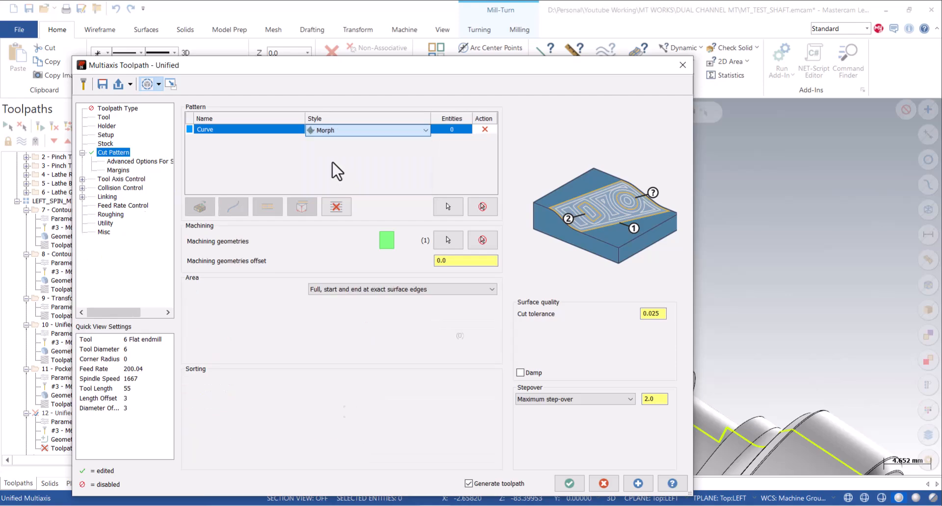
- Hide the Combine1 level and chain one straight edge curve of the patch as the first Morph curve
left_click(448, 207)
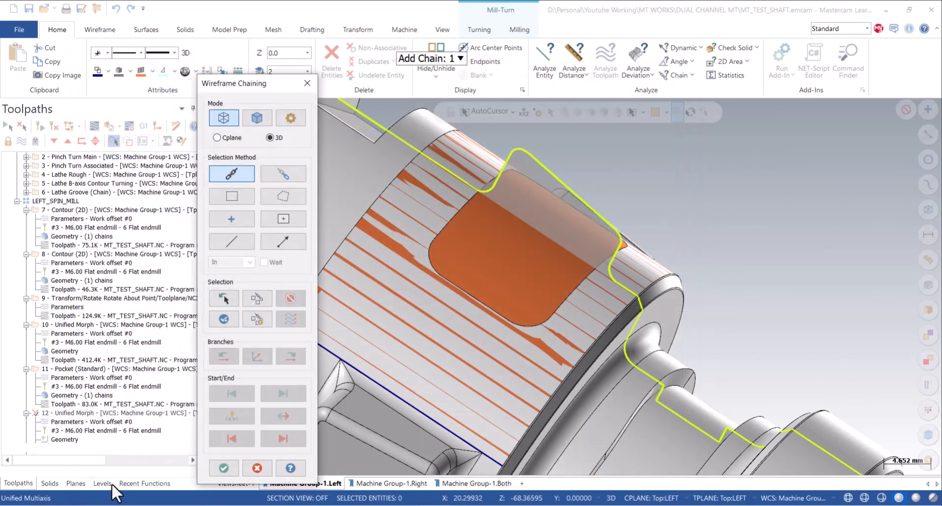
left_click(103, 483)
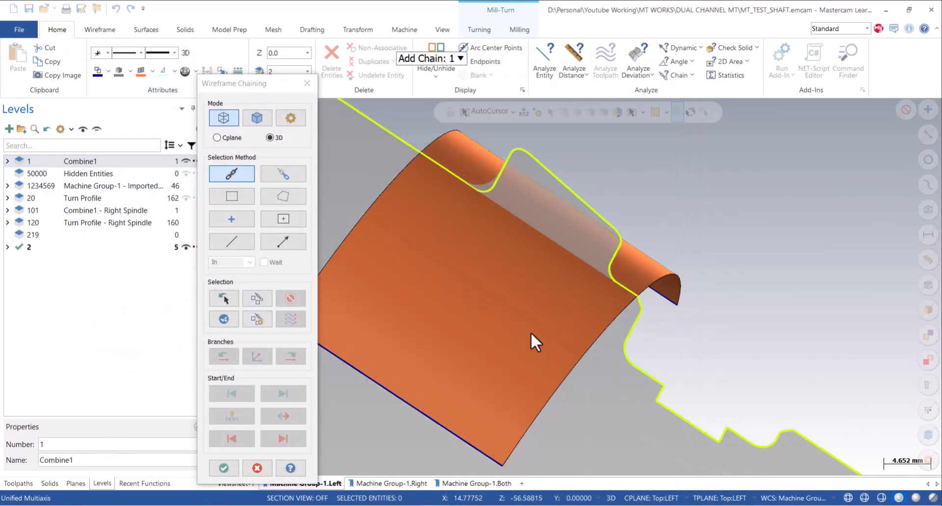
middle_click_drag(532, 332, 514, 331)
scroll(513, 331, "down", 4)
left_click(496, 404)
left_click(224, 468)
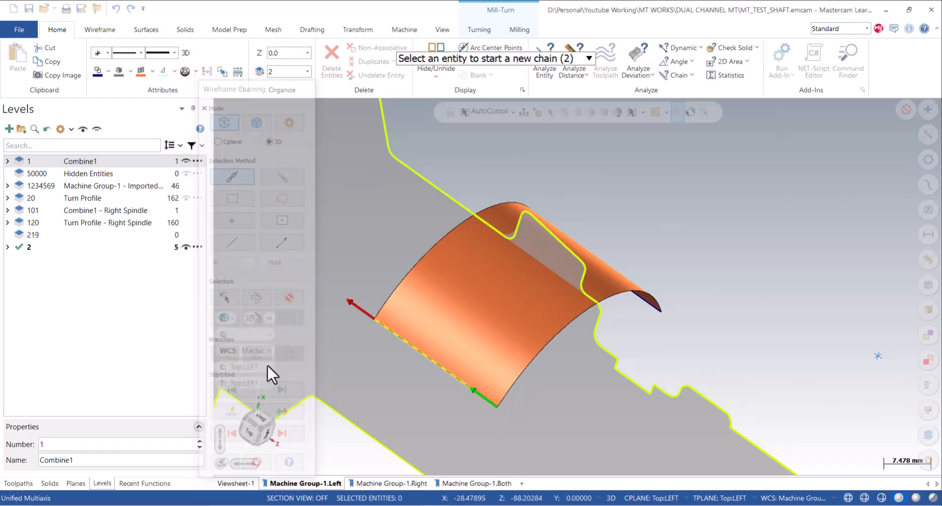
- Chain the edge curve on the patch's opposite straight side as the second Morph curve
left_click(226, 139)
left_click(448, 207)
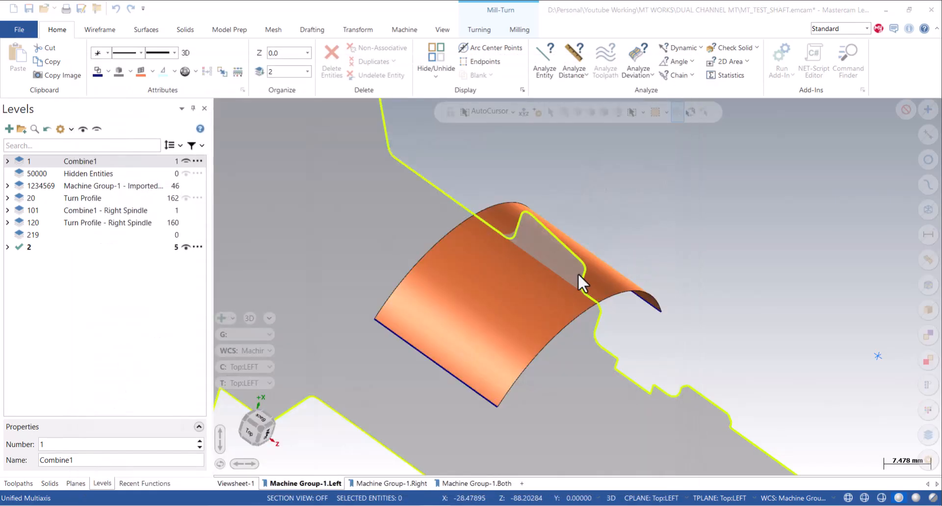
middle_click_drag(602, 283, 631, 335)
left_click(629, 319)
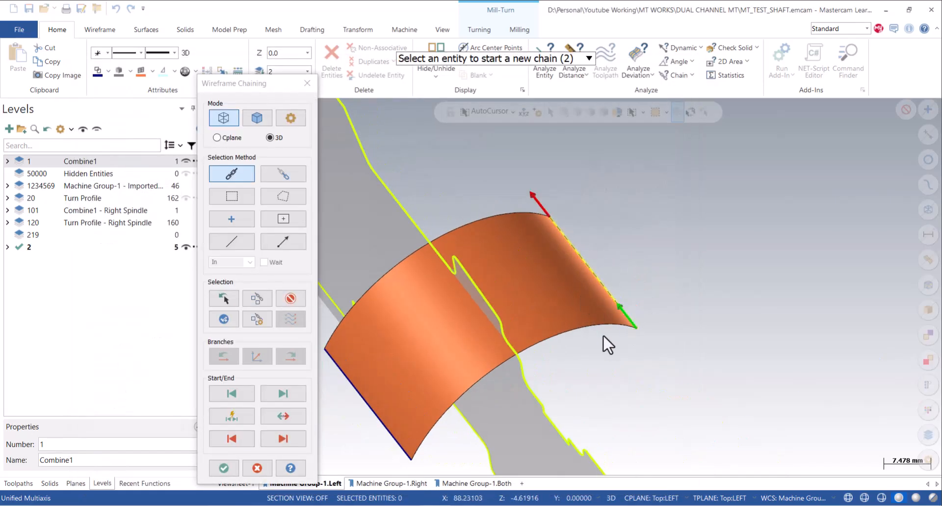
left_click(225, 468)
- Turn off Add internal tool radius in the margin settings and generate the Unified Morph toolpath
left_click(118, 171)
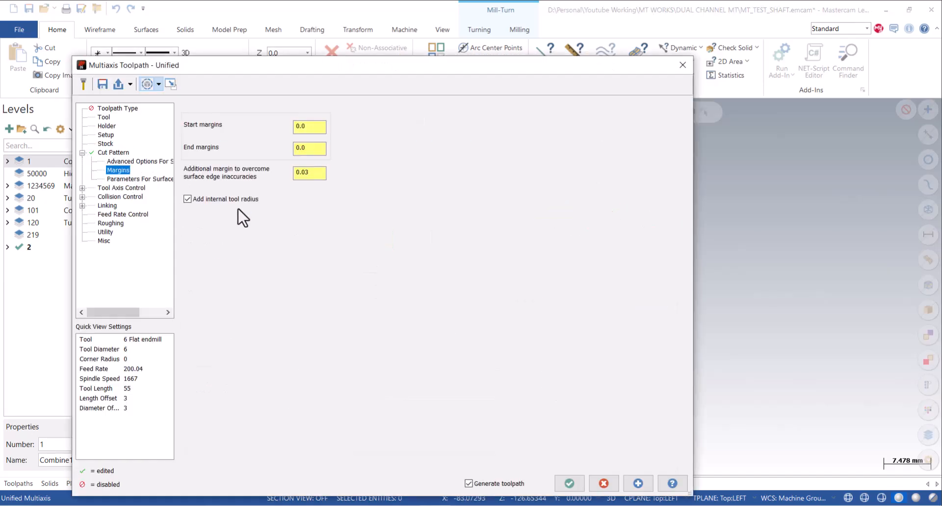
left_click(569, 484)
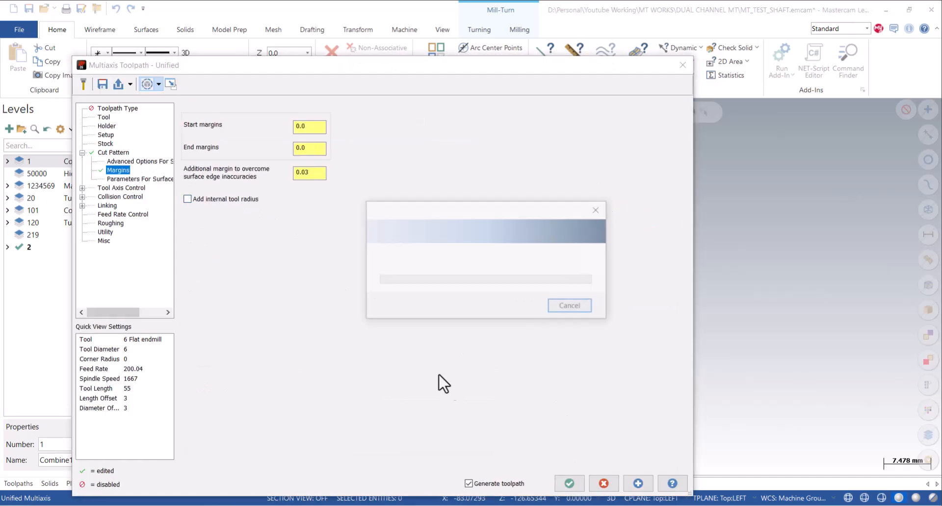
scroll(416, 331, "down", 1)
middle_click_drag(416, 331, 442, 306)
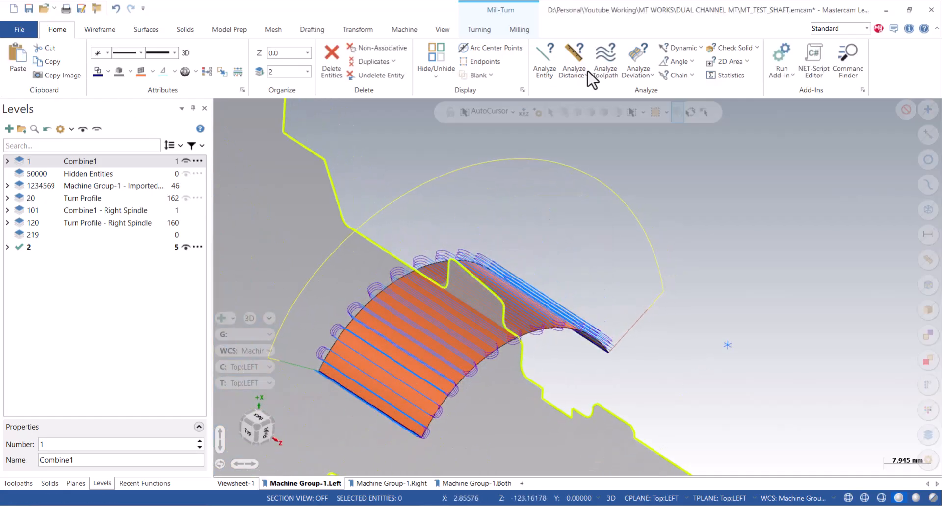
- Check the tool's position on the outermost Morph pass with Analyze Toolpath, with the Combine1 solid hidden and shown
mouse_move(375, 410)
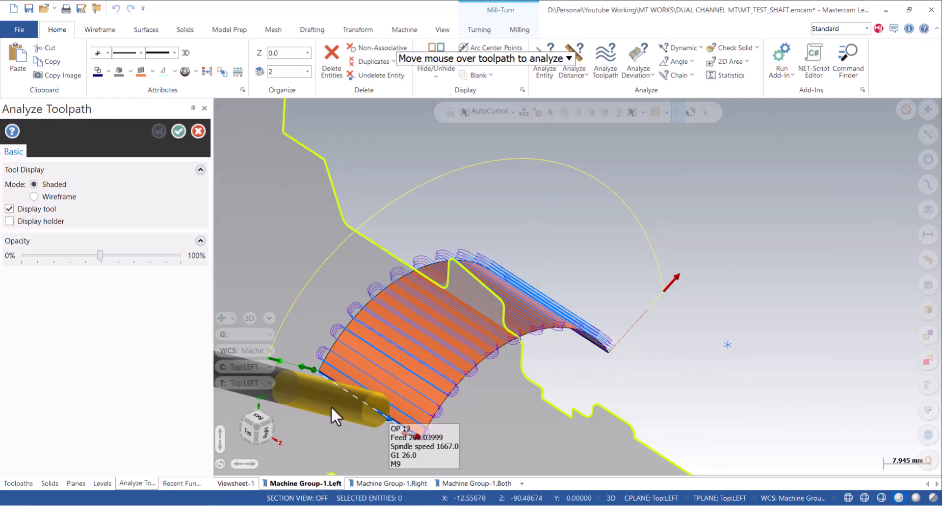
left_click(178, 131)
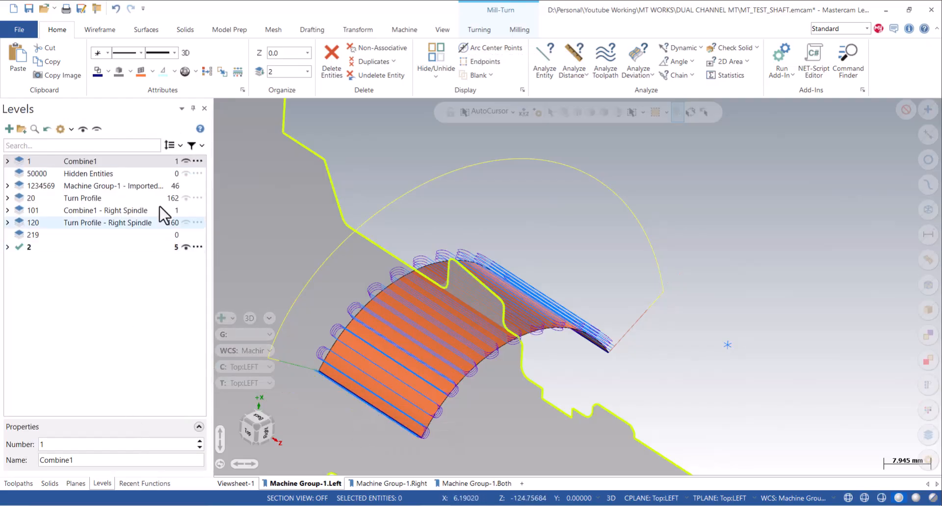
left_click(186, 161)
left_click(605, 62)
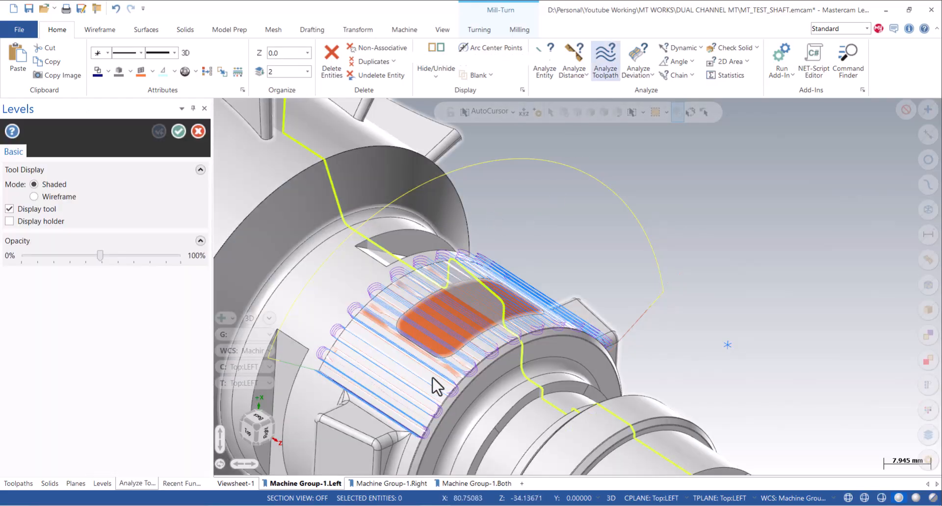
mouse_move(371, 417)
left_click(178, 132)
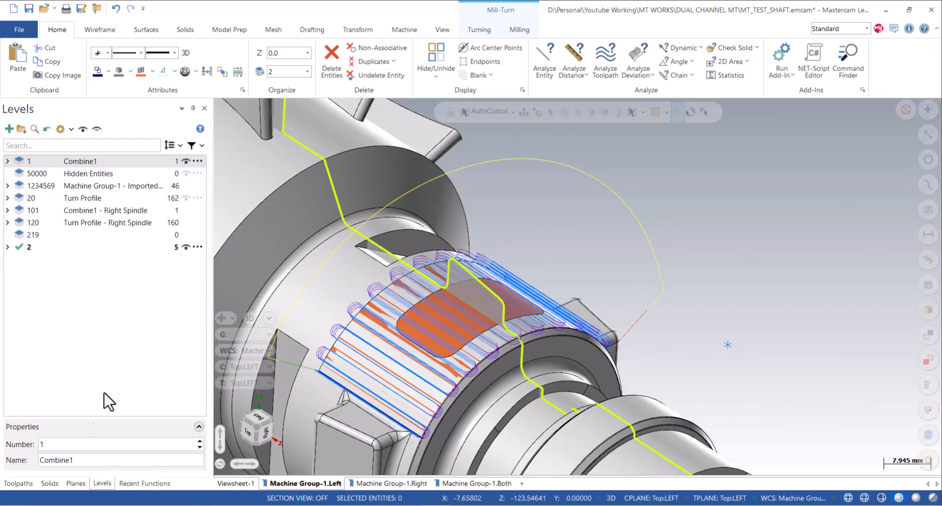
- Enter new start and end margins for the Unified Morph toolpath and regenerate it
left_click(18, 483)
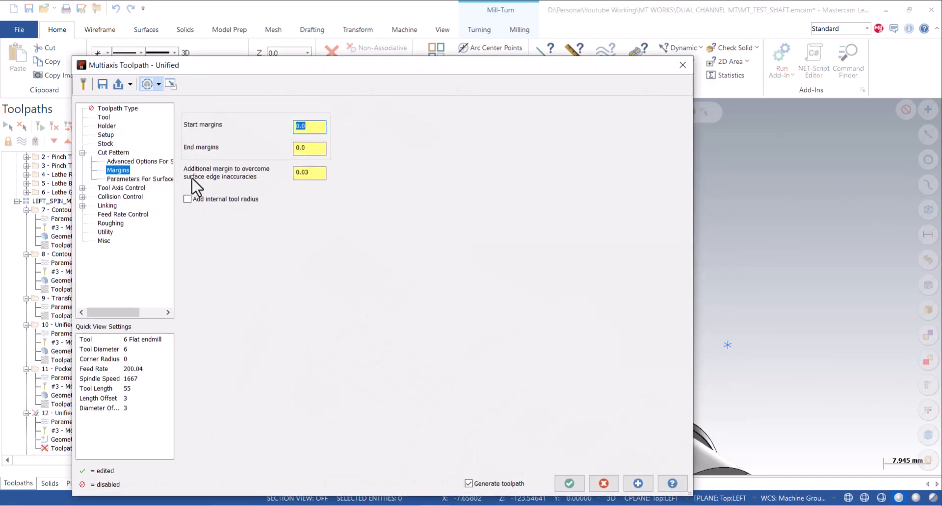
left_click(569, 483)
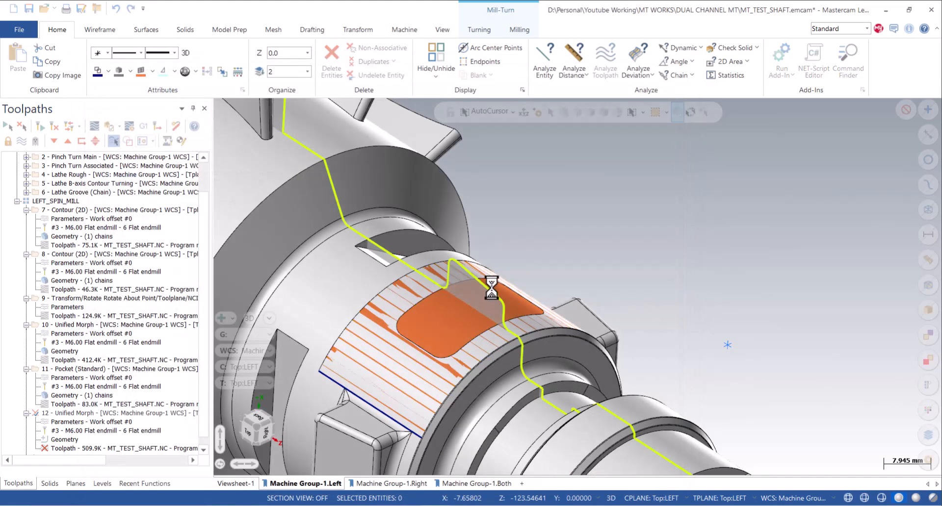
scroll(414, 382, "down", 1)
scroll(363, 390, "up", 3)
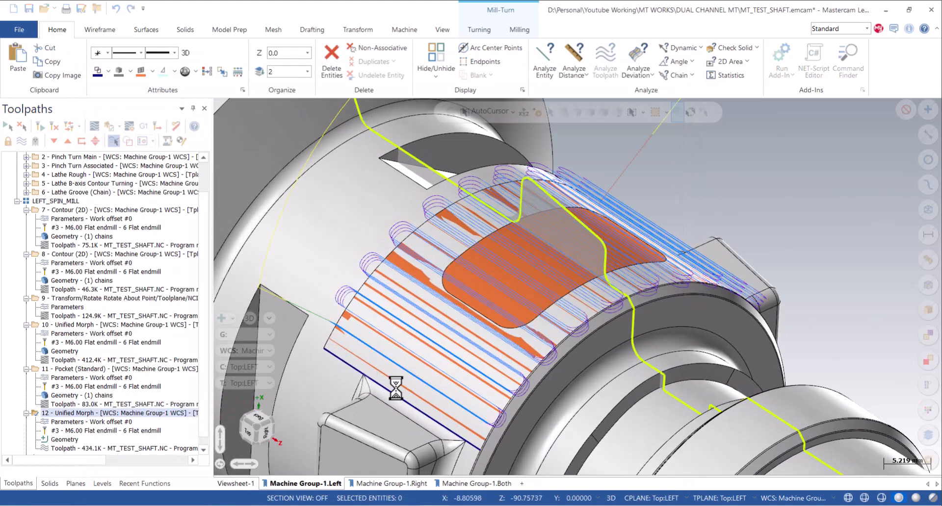
- Check the tool's position against the patch's straight edge on the outermost Morph pass with Analyze Toolpath
left_click(605, 61)
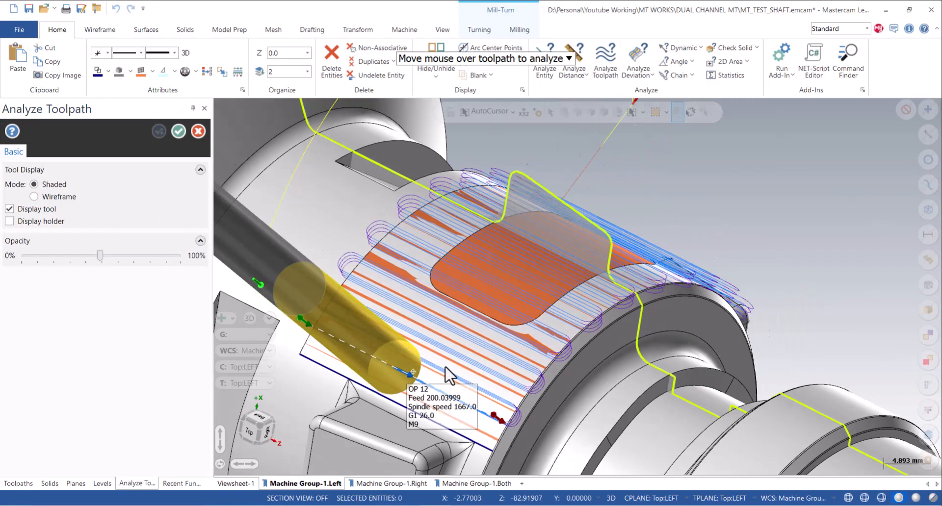
middle_click_drag(445, 368, 483, 403)
scroll(484, 403, "up", 3)
scroll(484, 403, "up", 4)
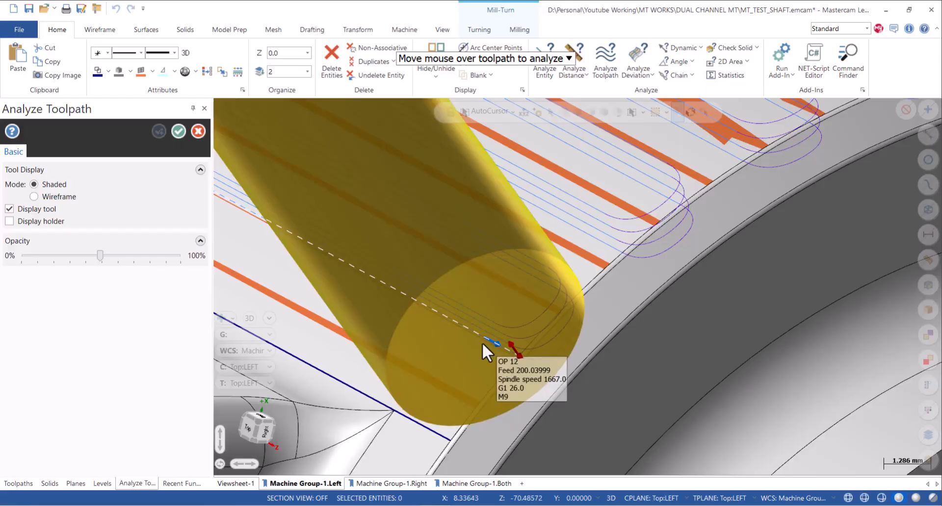
middle_click_drag(453, 367, 435, 402)
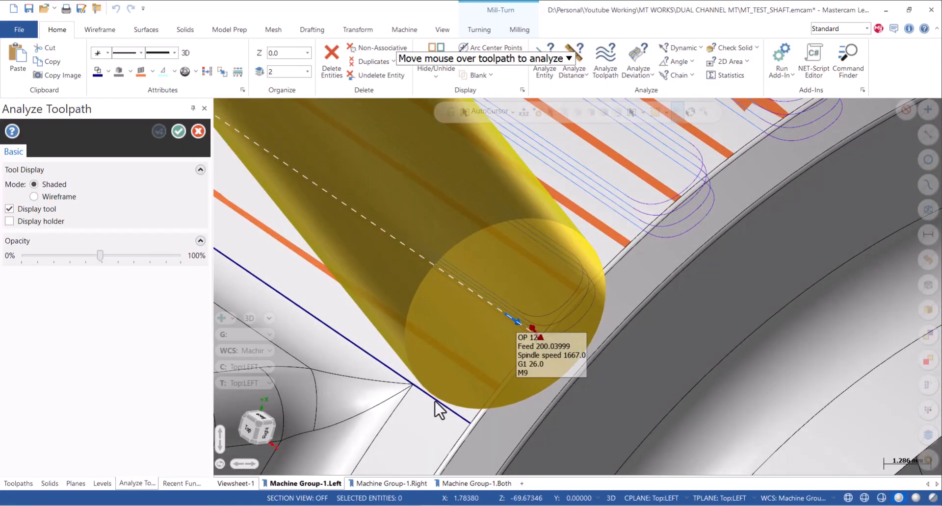
left_click(179, 131)
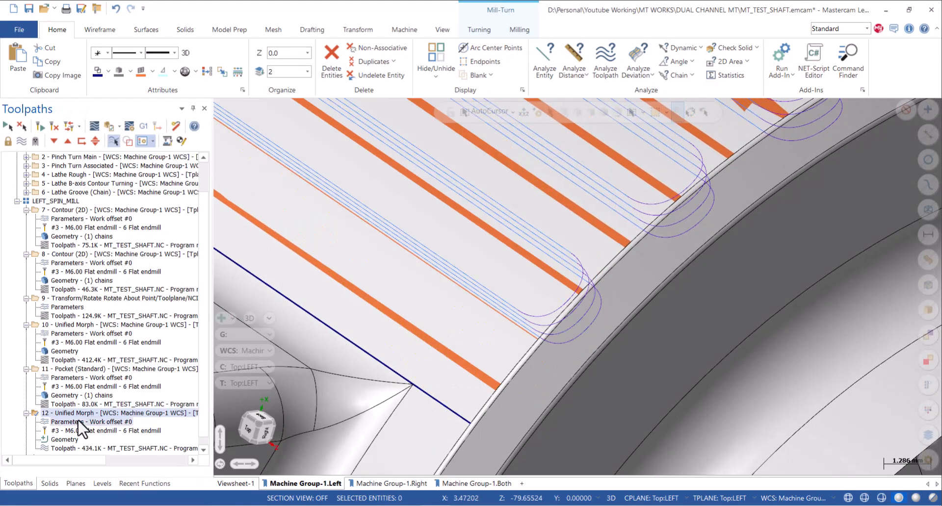
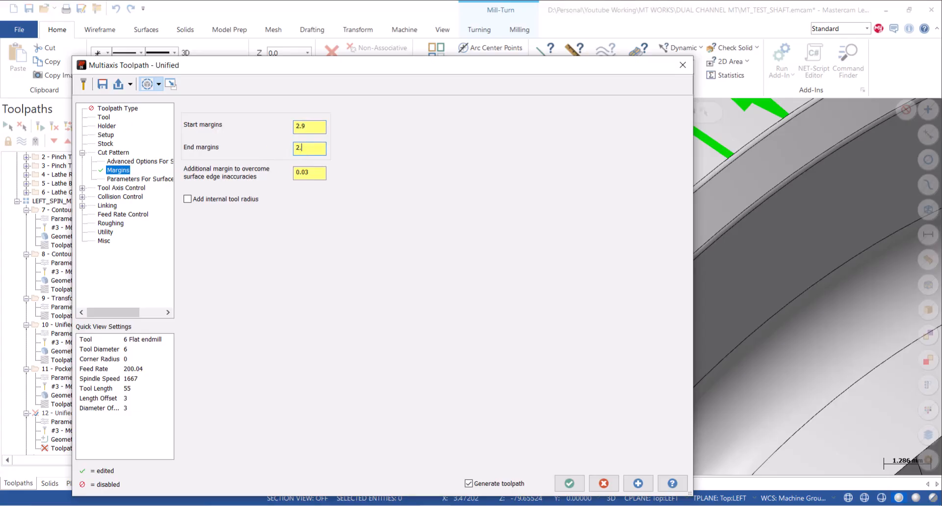
- Set the Unified Morph toolpath's start and end margins to 2.9 and regenerate it
left_click(569, 484)
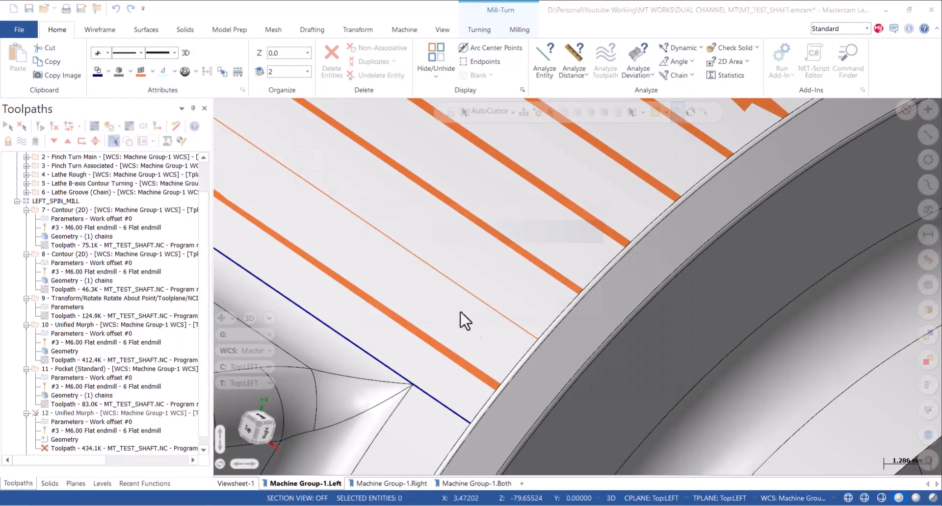
scroll(510, 331, "down", 2)
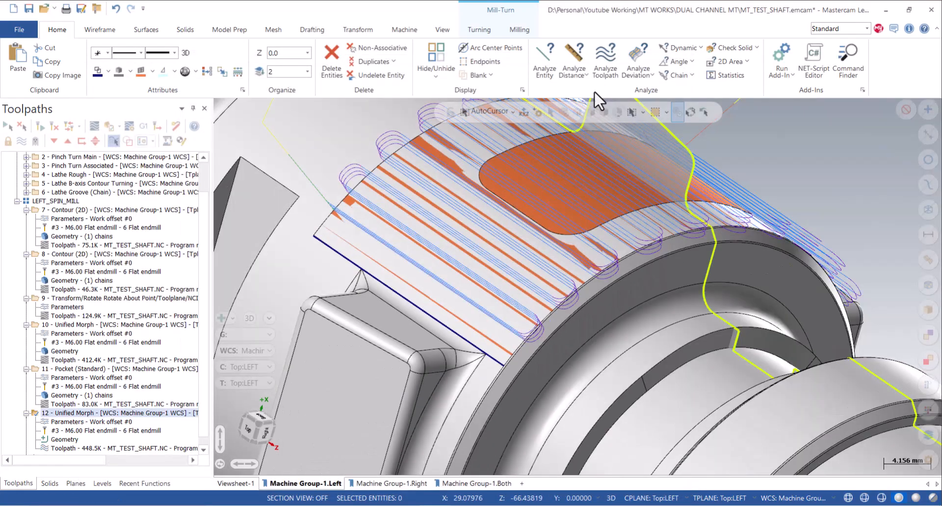
- Analyze the regenerated outermost pass to check how closely the tool follows the patch's straight edge
left_click(605, 66)
scroll(363, 255, "up", 4)
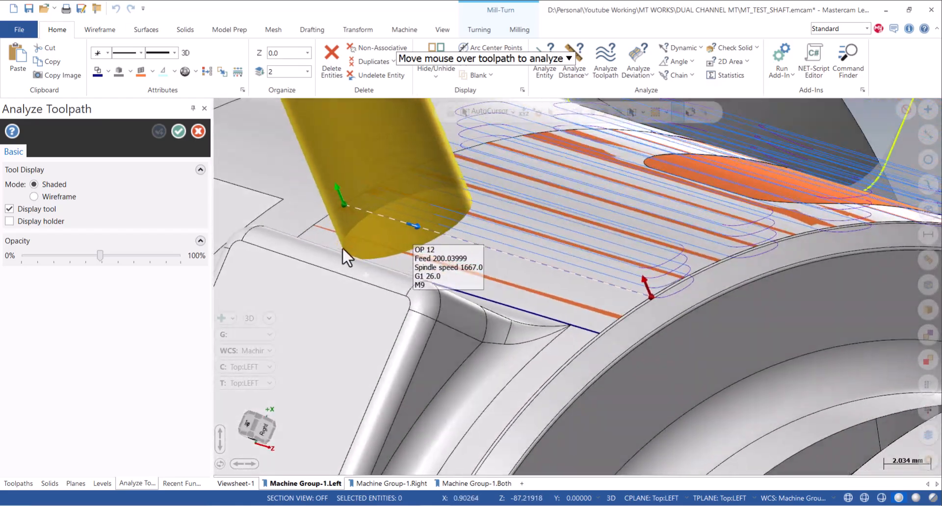
middle_click_drag(343, 249, 364, 275)
scroll(368, 242, "up", 3)
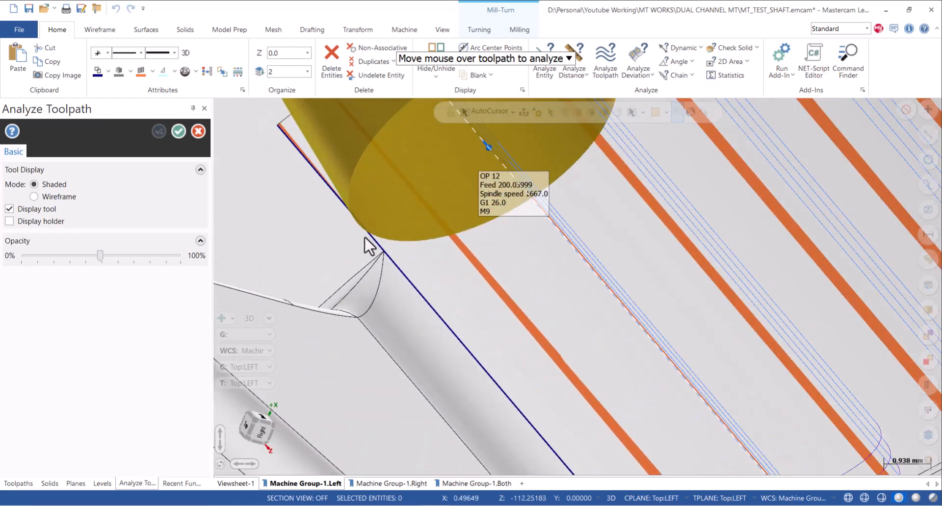
scroll(371, 249, "down", 3)
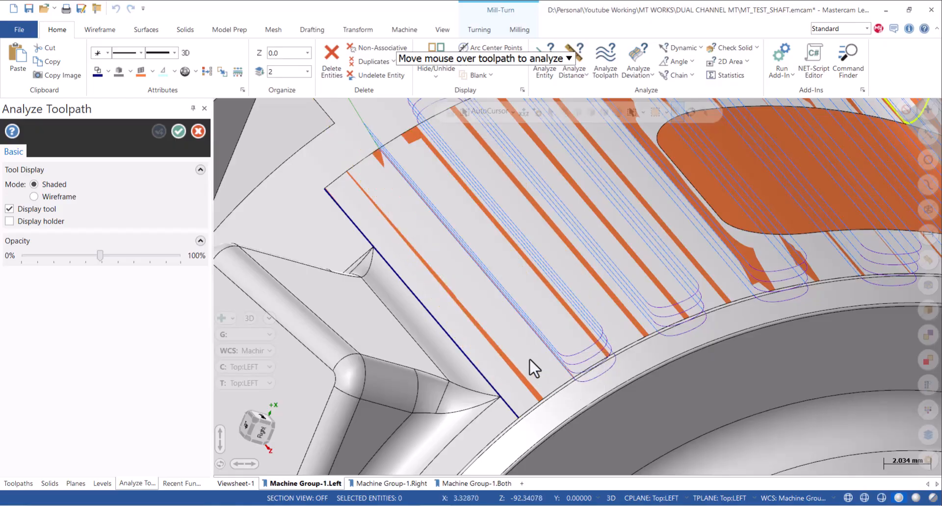
scroll(494, 385, "down", 4)
key("Escape")
- In the Top view, measure the distance from the base of the raised turn profile to its upper corner
scroll(466, 330, "down", 3)
scroll(534, 327, "up", 5)
middle_click_drag(544, 323, 586, 306)
scroll(582, 298, "down", 1)
right_click(699, 228)
left_click(715, 293)
scroll(566, 231, "up", 4)
right_click(560, 197)
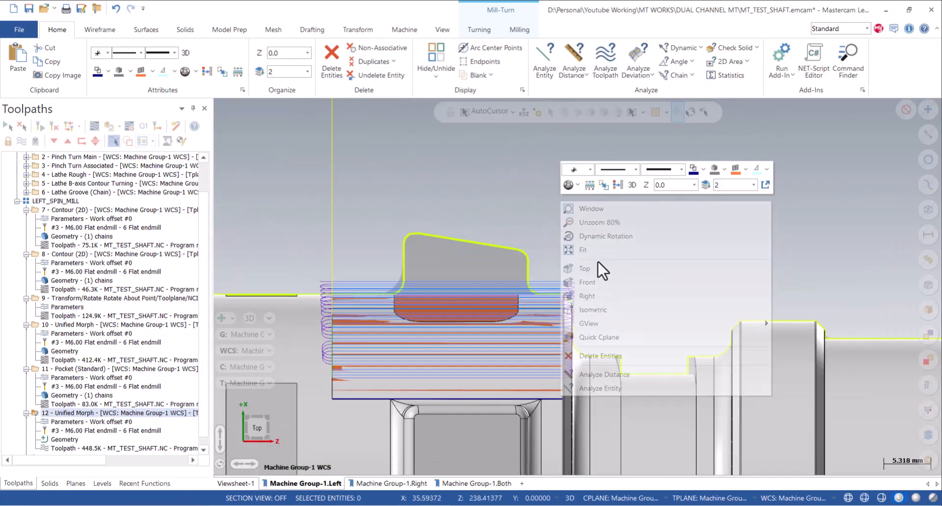
left_click(601, 374)
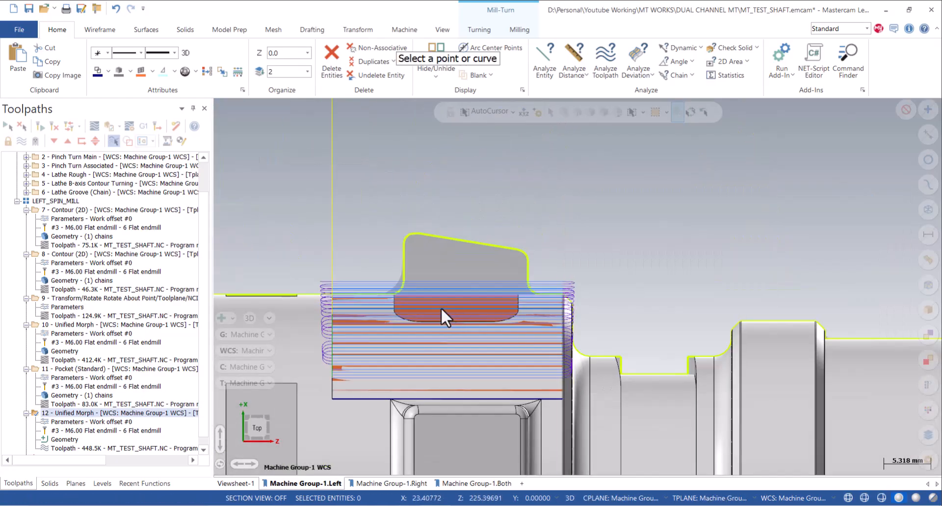
left_click(390, 294)
left_click(452, 240)
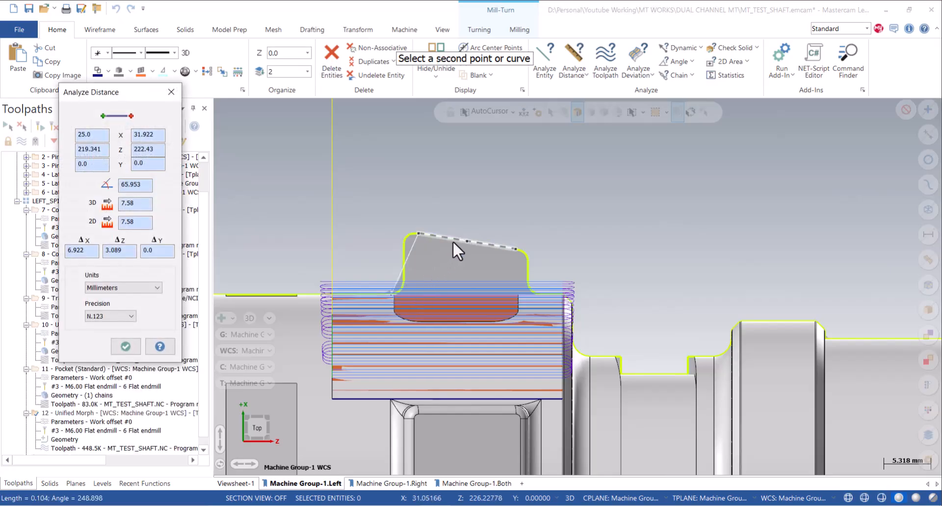
left_click(417, 233)
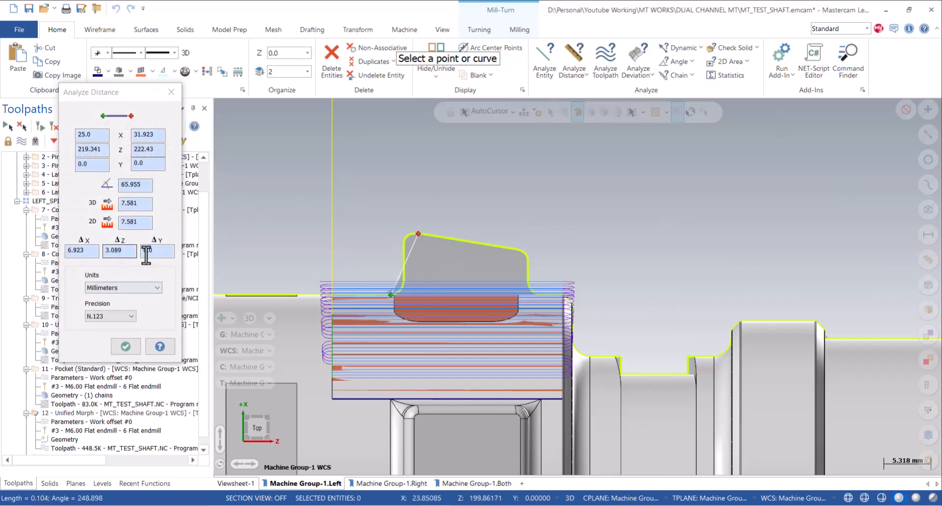
double_click(135, 254)
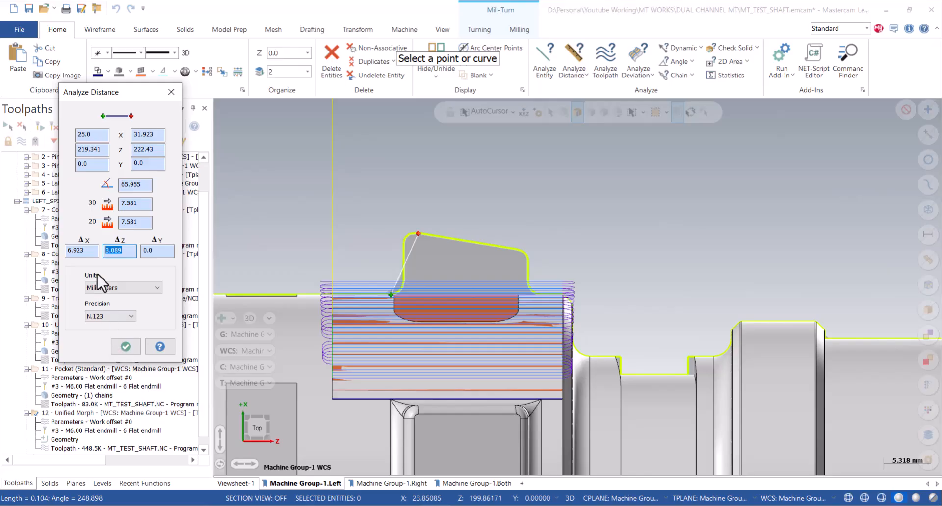
left_click(125, 347)
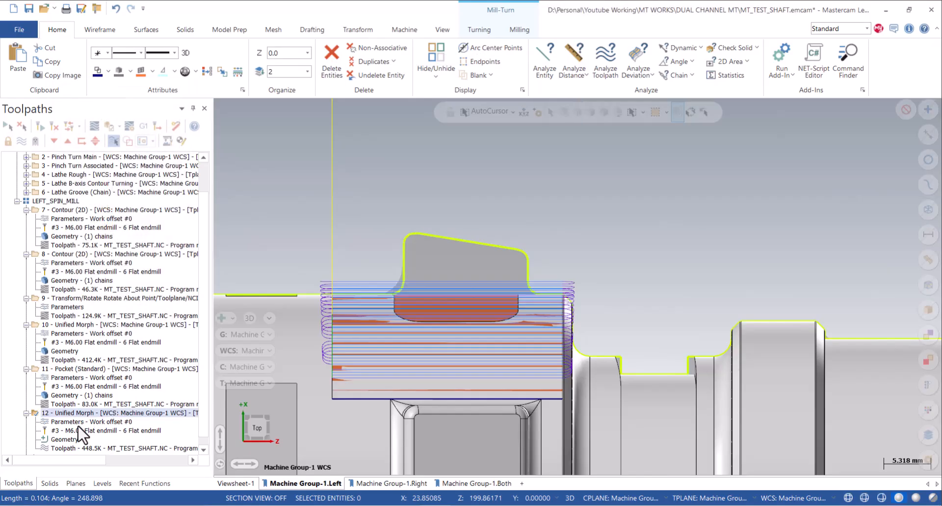
- Set the Unified Morph depth cuts to 7 roughing passes with 1.0 spacing and regenerate the toolpath
left_click(122, 422)
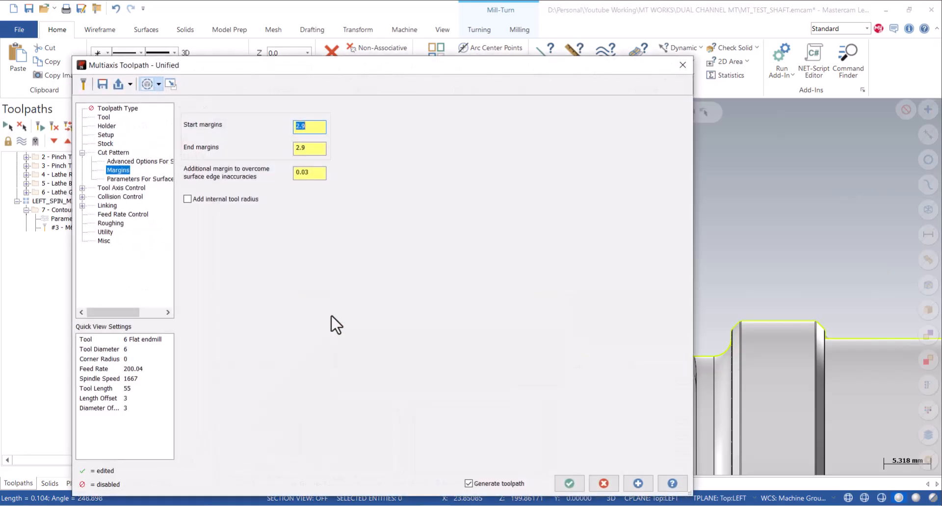
left_click(111, 223)
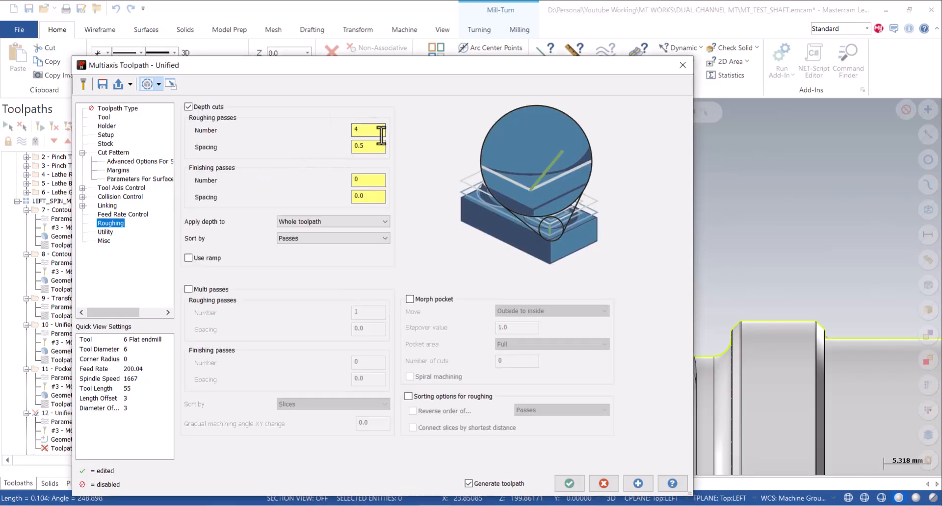
left_click(381, 134)
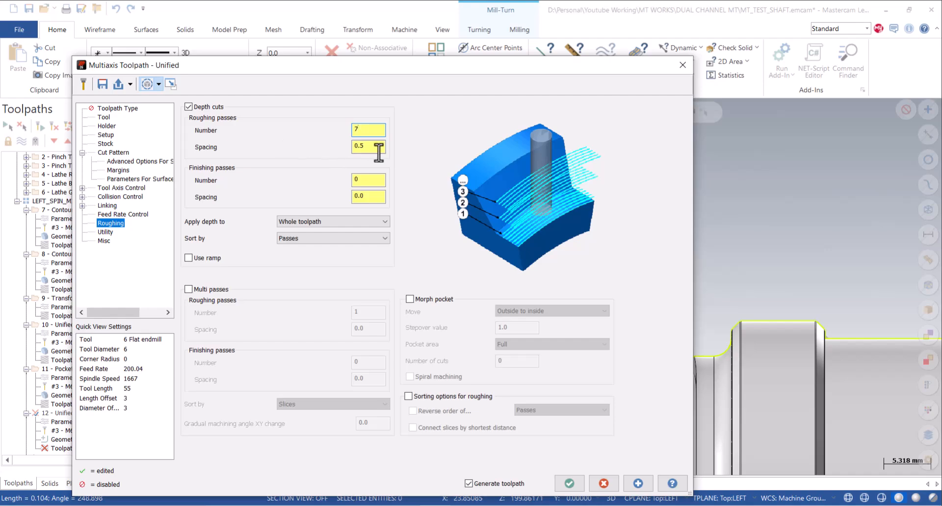
left_click(569, 483)
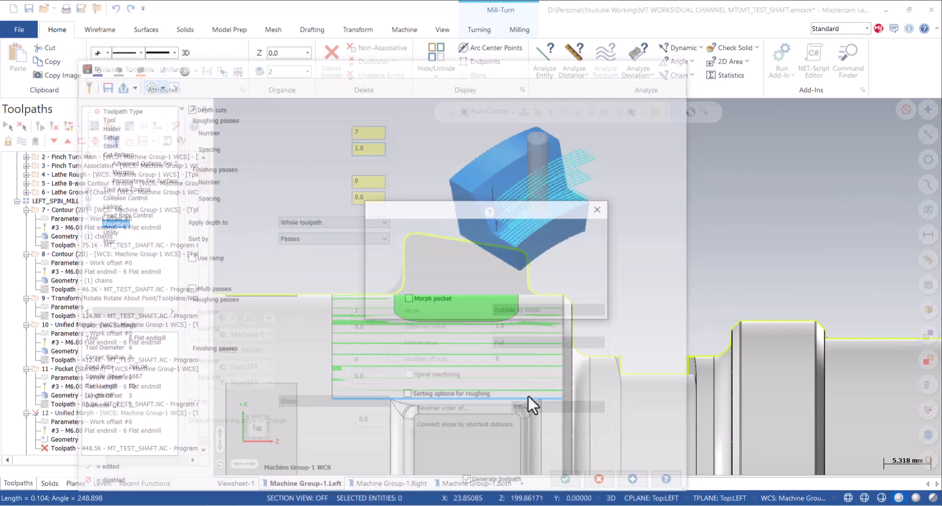
middle_click_drag(492, 322, 511, 210)
scroll(363, 330, "down", 3)
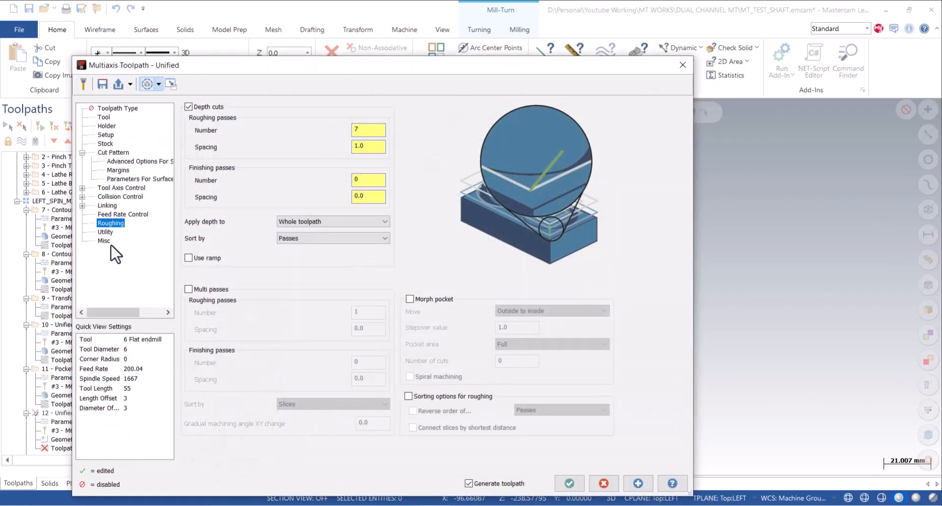
- Enable Transform/Translate about the WCS X-axis with 2 steps and a rotation angle, then regenerate the Unified Morph toolpath
left_click(107, 232)
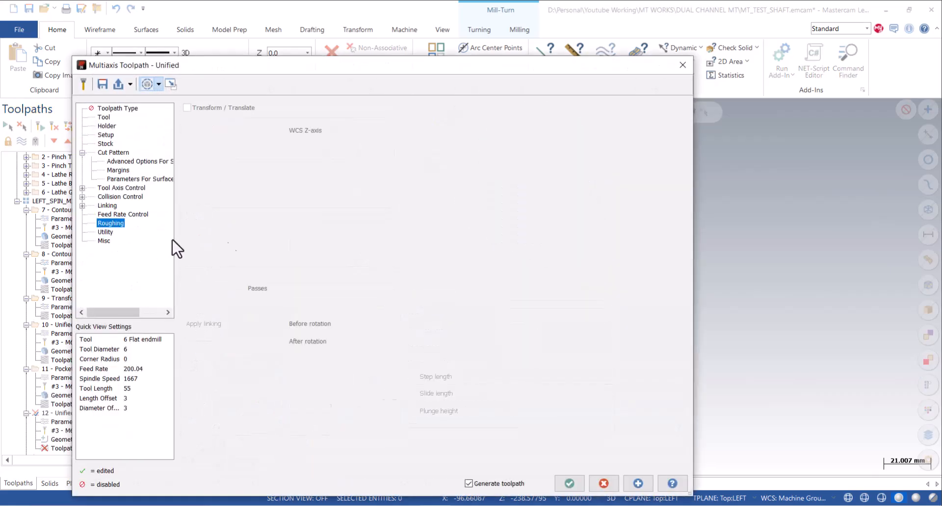
left_click(214, 109)
left_click(320, 131)
left_click(321, 142)
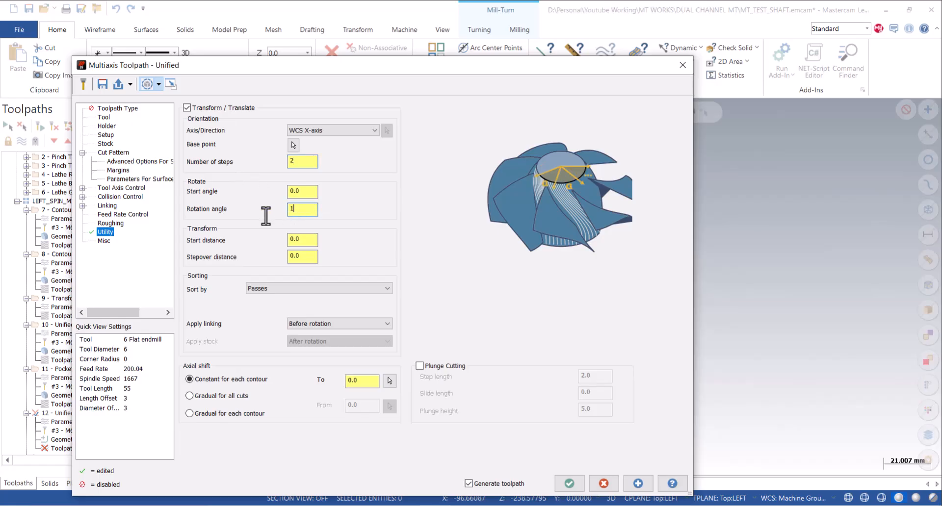
left_click(568, 483)
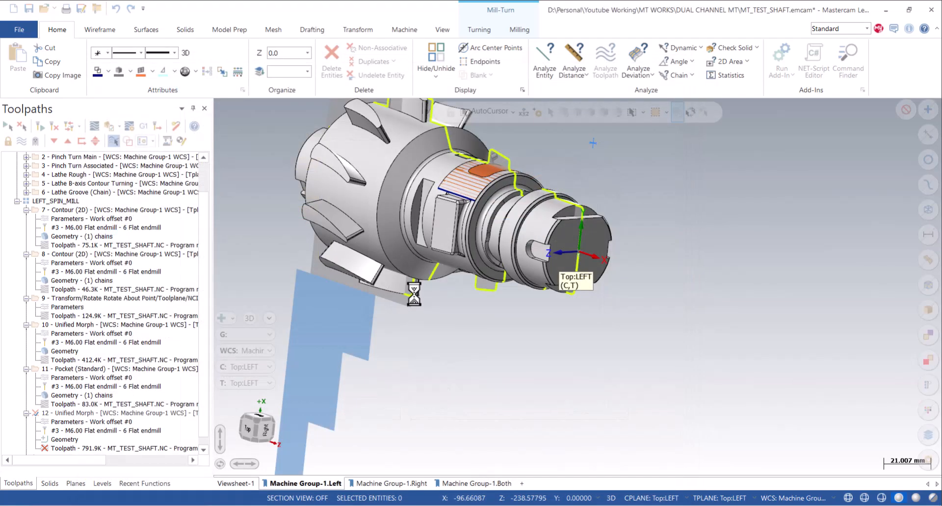
scroll(484, 183, "up", 5)
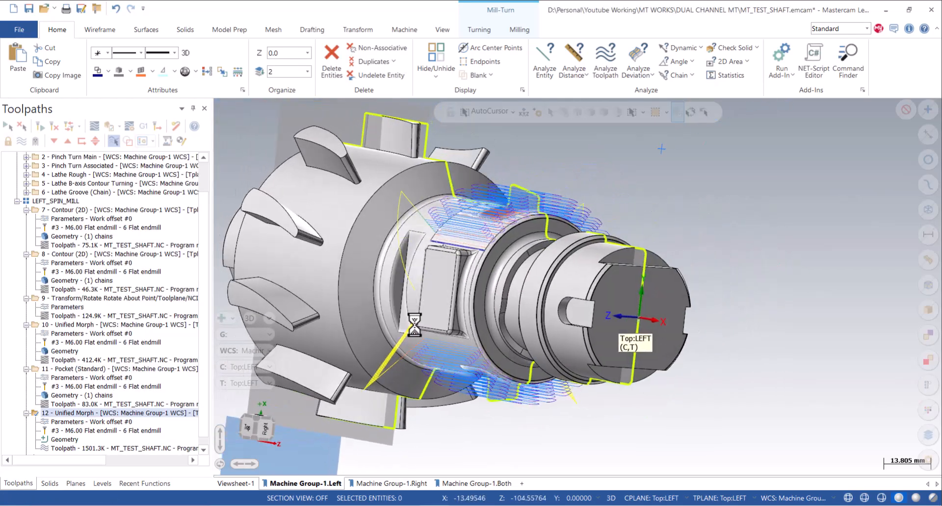
- Make the Combine1 level active and view the rotated toolpath copies around the shaft
left_click(102, 484)
left_click(20, 162)
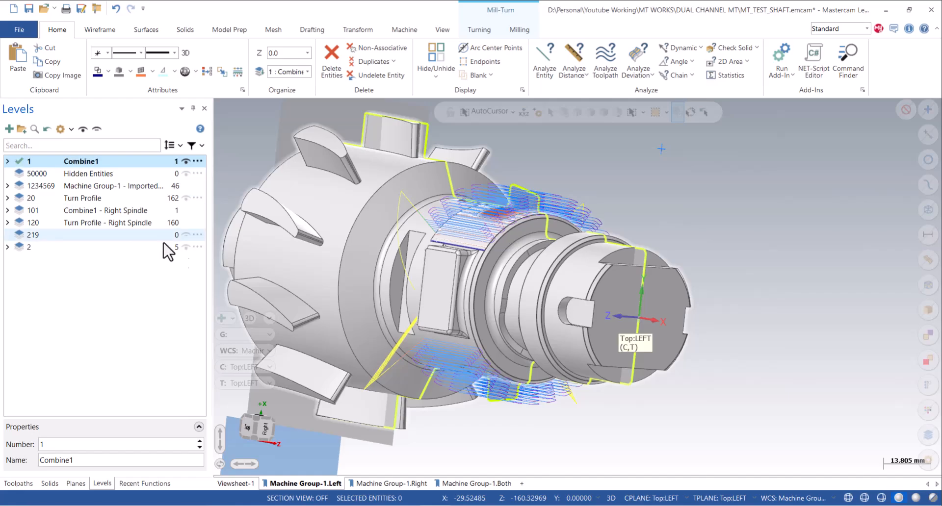
left_click(194, 247)
middle_click_drag(325, 269, 444, 267)
scroll(439, 257, "up", 1)
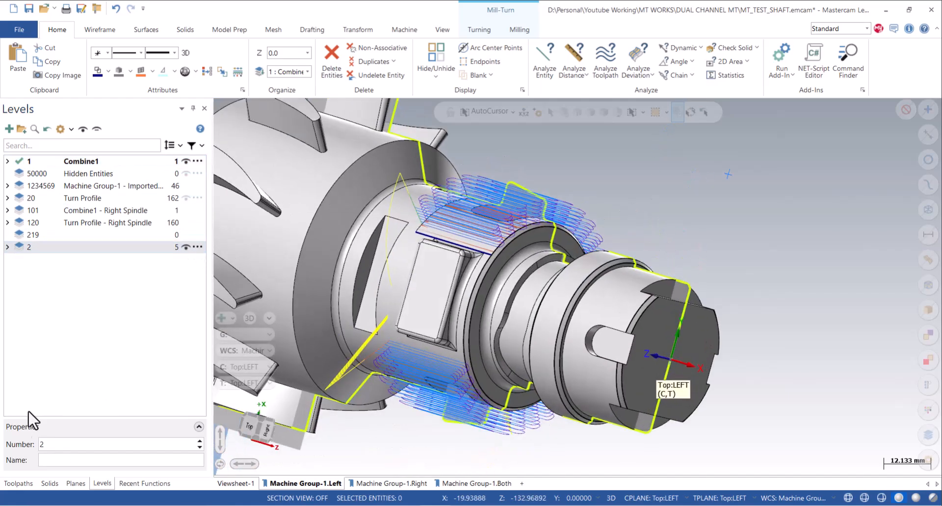
- Set the Unified Morph linking clearance area to a Cylinder along the WCS X-axis with a user-defined radius of 120, and regenerate the toolpath
left_click(18, 484)
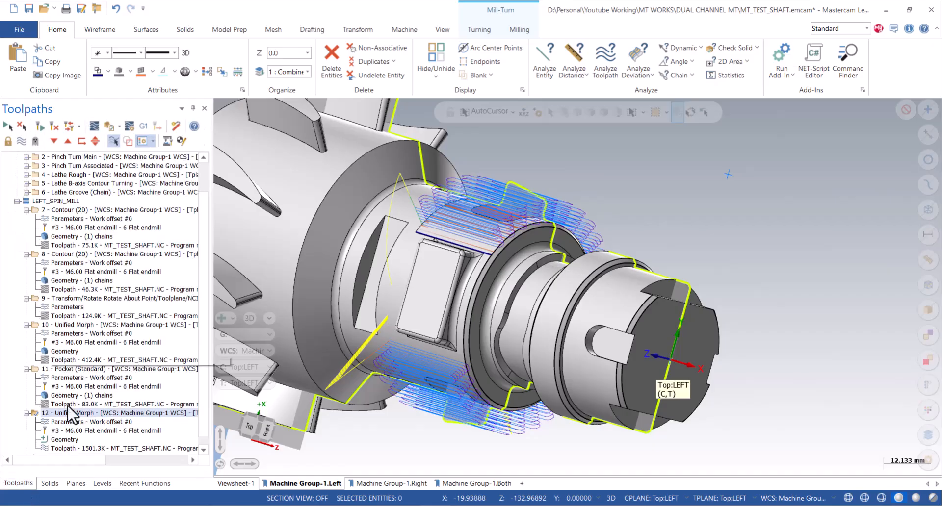
left_click(61, 423)
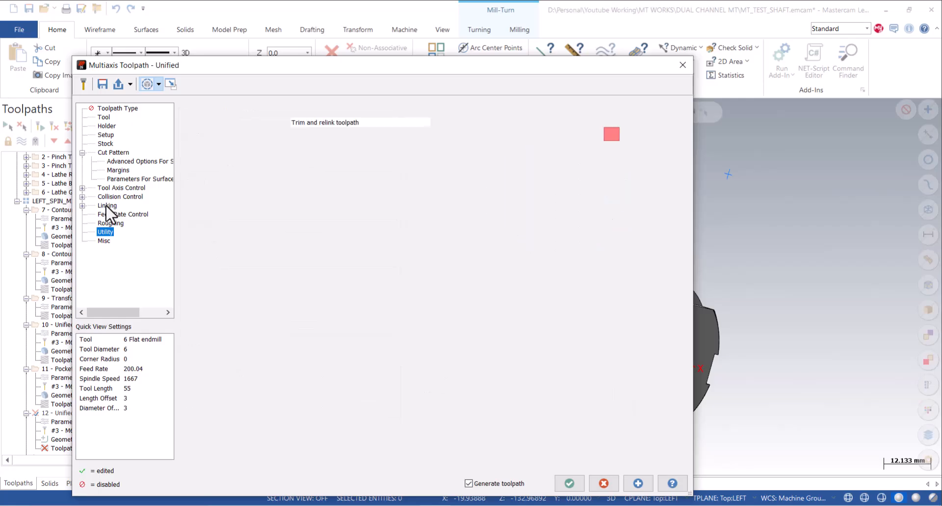
left_click(114, 196)
key("Down")
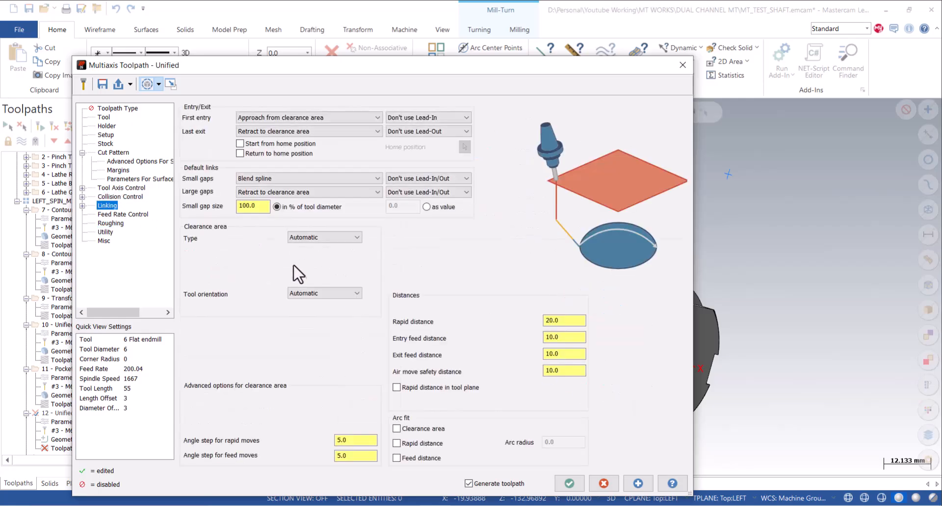
left_click(306, 263)
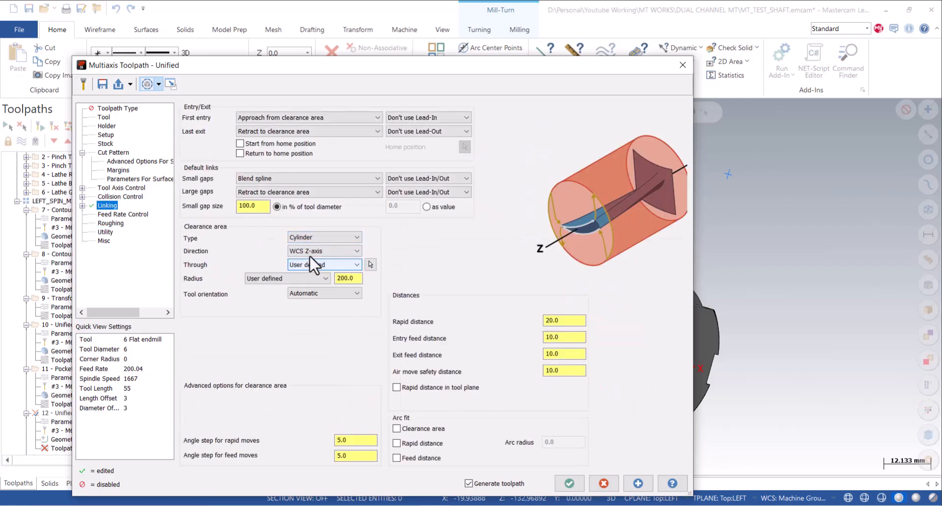
left_click(310, 251)
left_click(311, 269)
left_click_drag(358, 278, 330, 279)
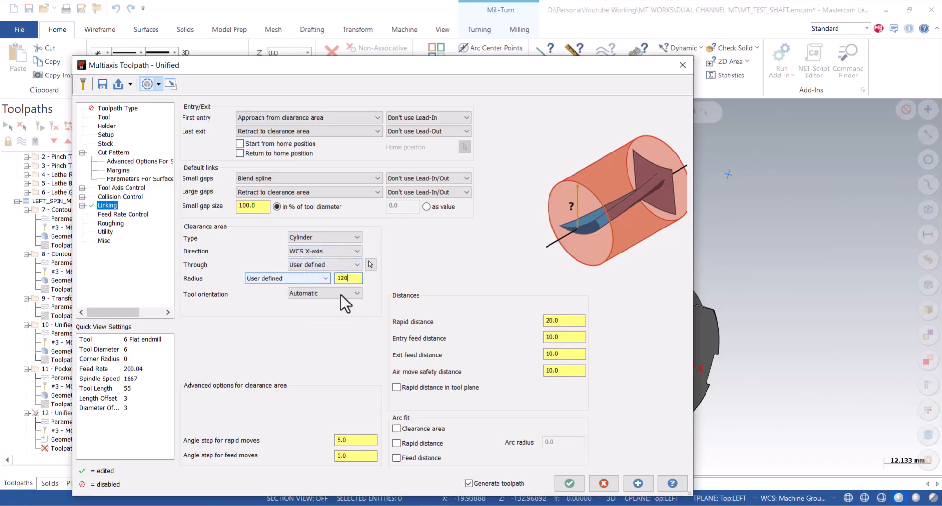
left_click(569, 484)
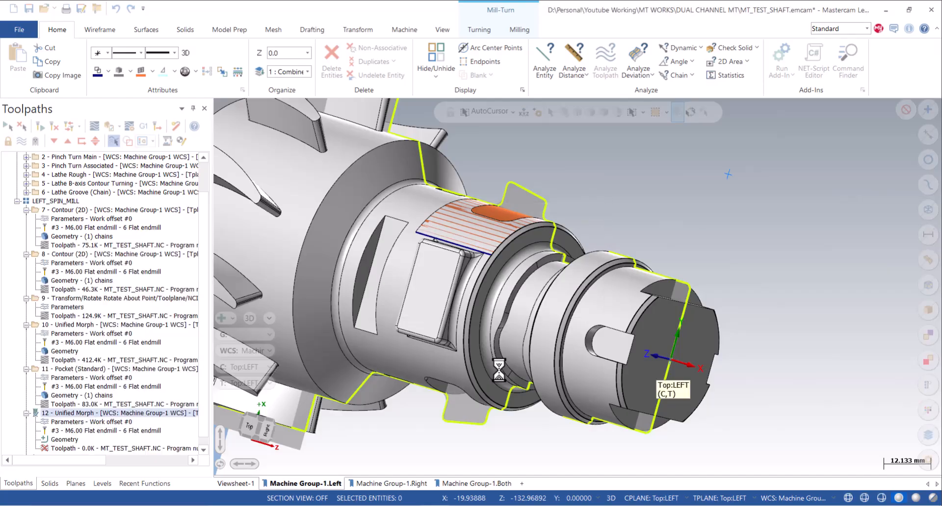
scroll(485, 245, "down", 3)
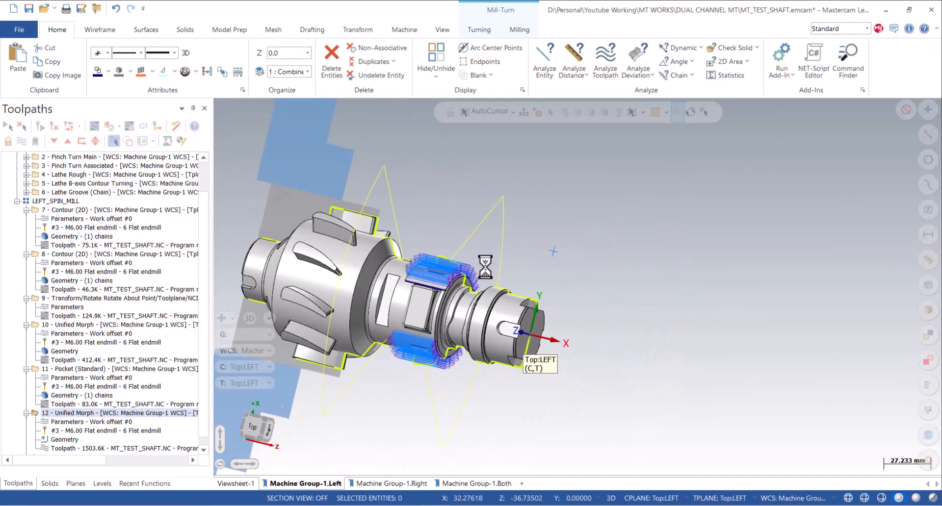
scroll(424, 263, "down", 1)
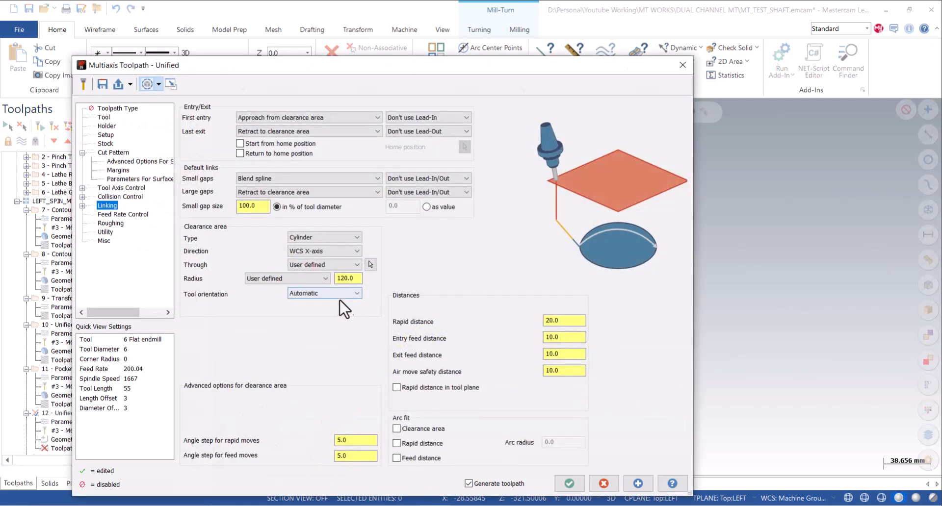
- Reduce the clearance cylinder's user-defined radius, regenerate the Unified Morph toolpath and view its shorter linking moves around the shaft
left_click_drag(353, 279, 345, 279)
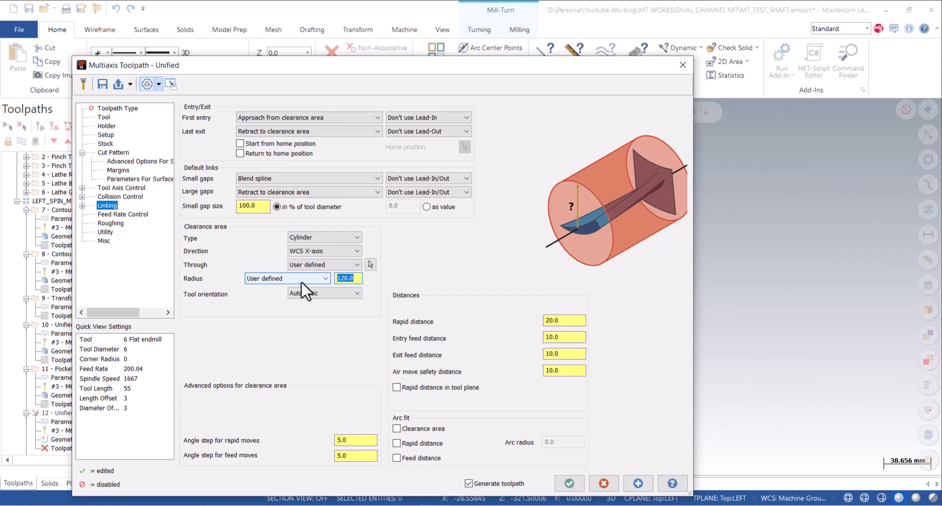
left_click(569, 485)
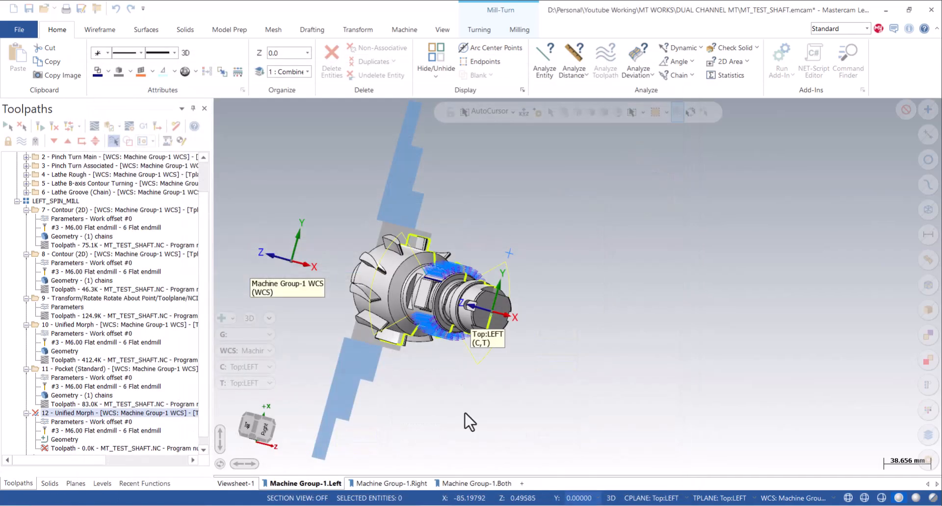
scroll(463, 227, "up", 3)
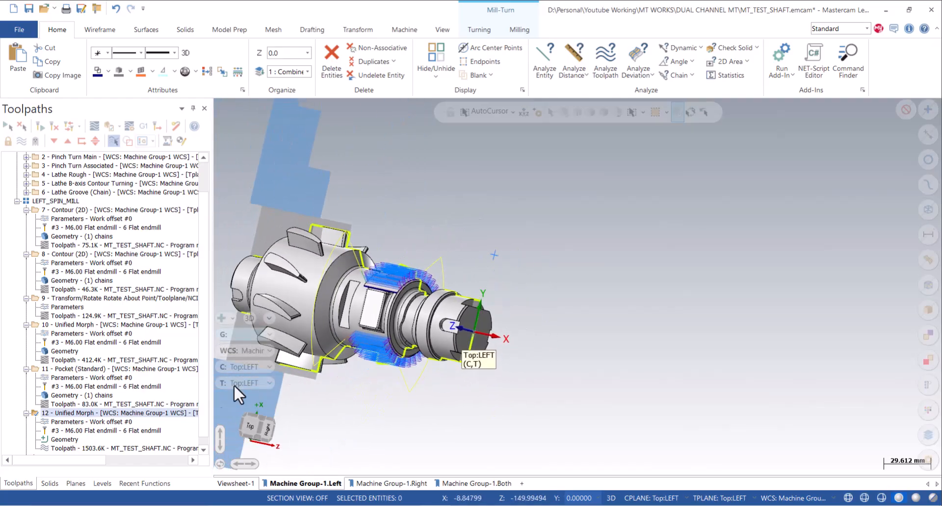
left_click(102, 484)
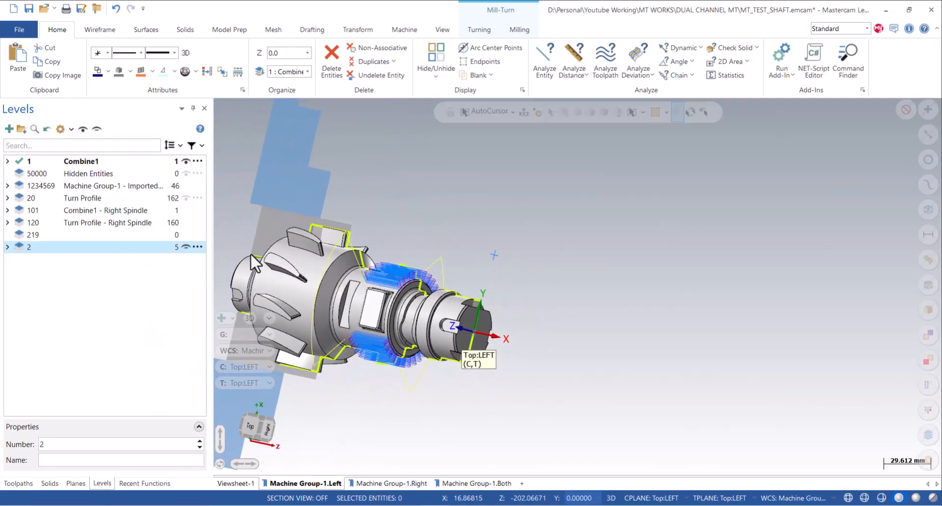
scroll(454, 251, "up", 2)
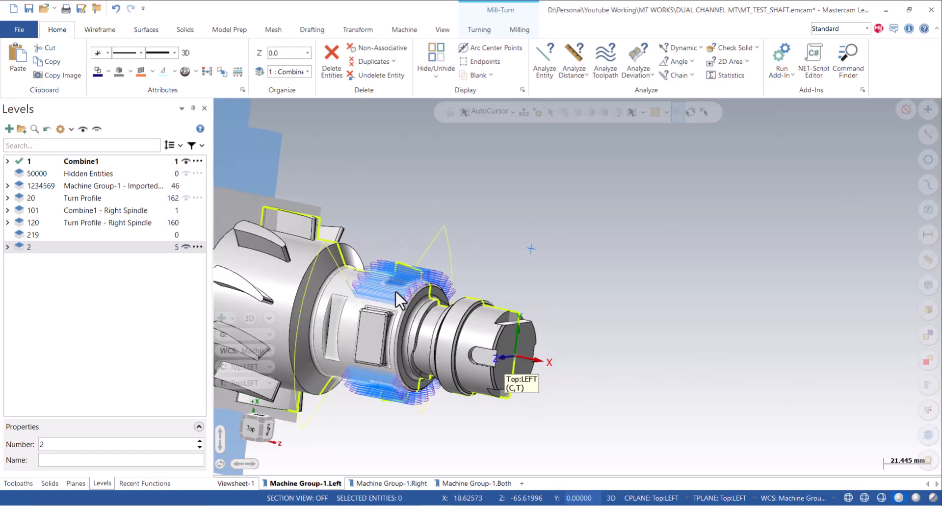
scroll(393, 292, "up", 3)
- Move the Pocket (Standard) operation and the insert arrow to the end of the operations list, then save the file
left_click(18, 483)
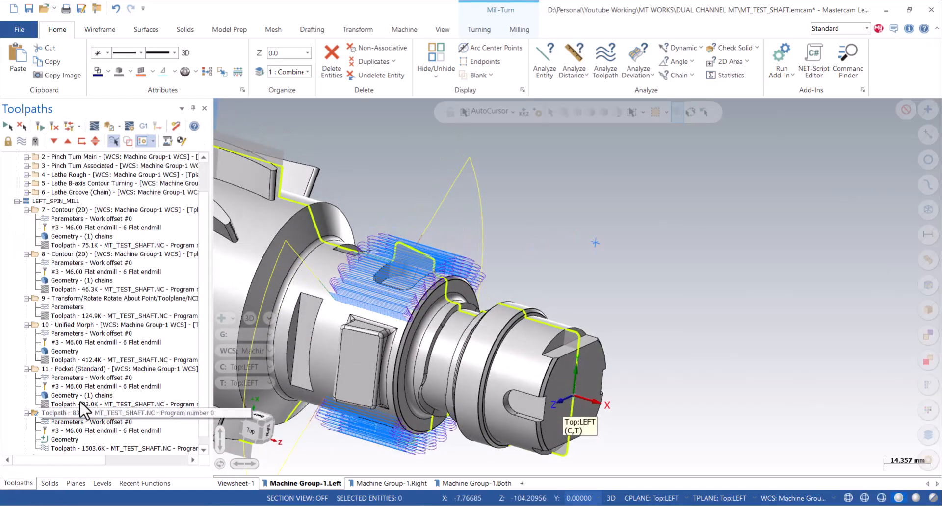
scroll(81, 397, "down", 1)
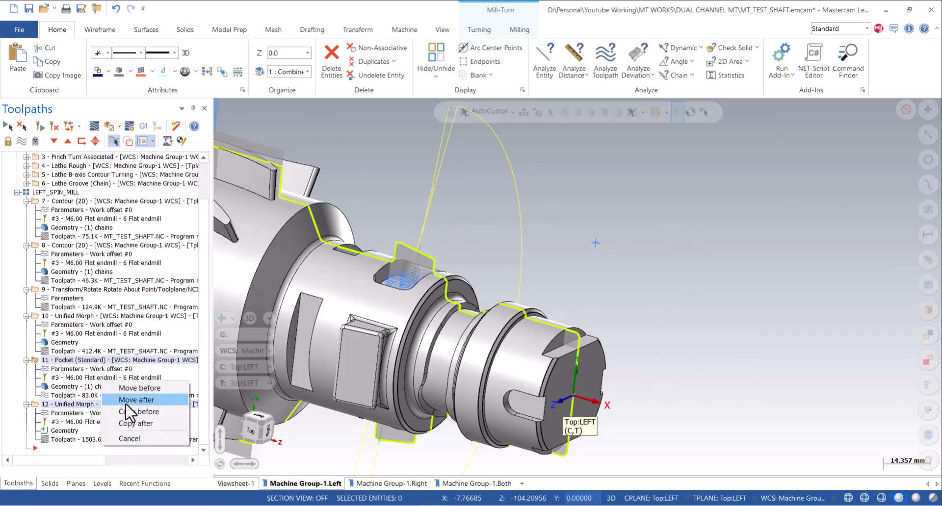
left_click(127, 401)
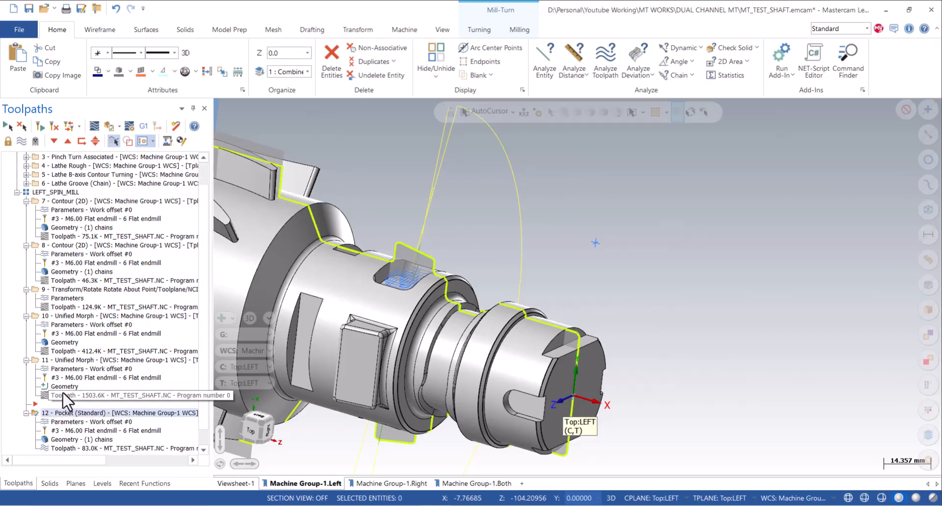
left_click(81, 142)
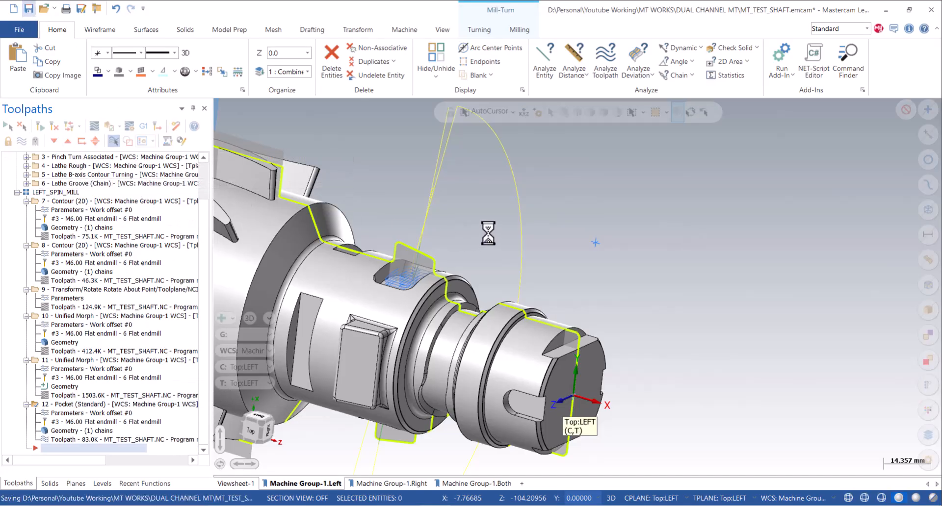
- From the Top view, select all operations, open them in Code Expert's Sync Manager and launch the machine simulation
right_click(458, 215)
left_click(483, 276)
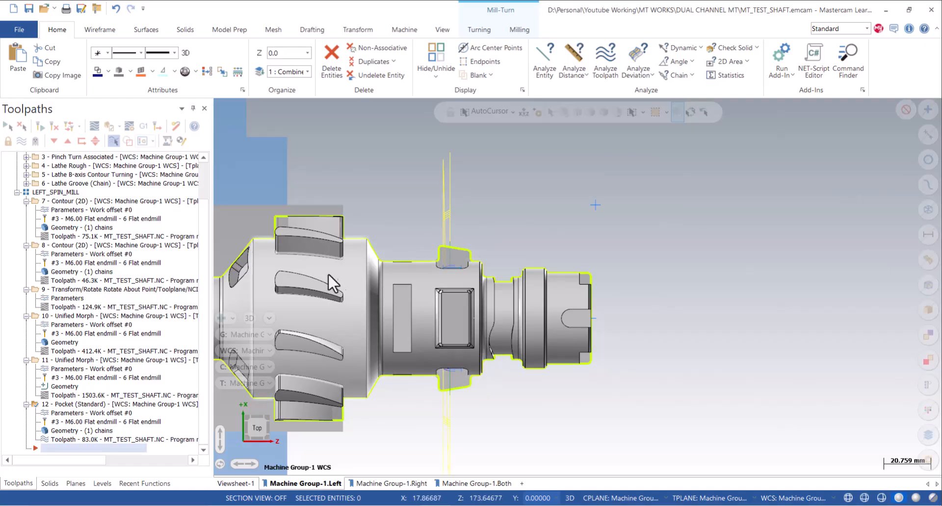
scroll(587, 299, "down", 2)
scroll(407, 279, "up", 1)
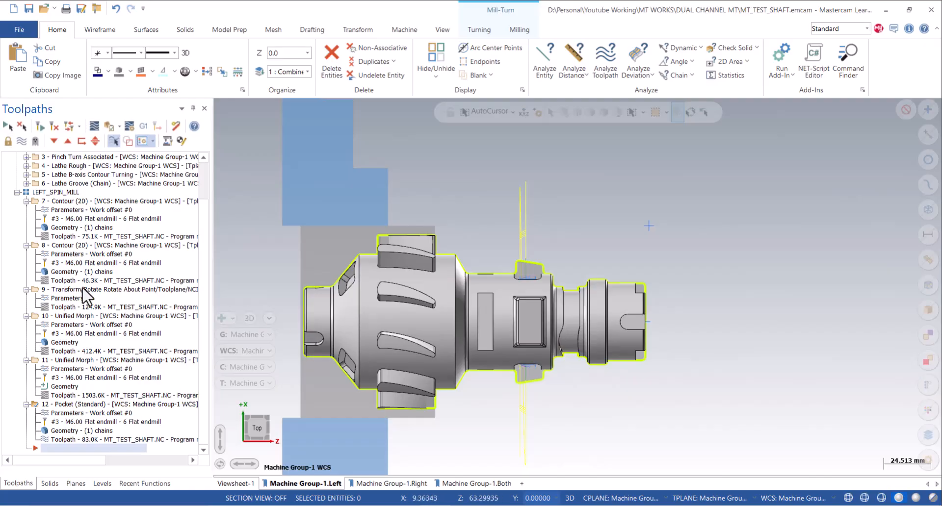
left_click(7, 126)
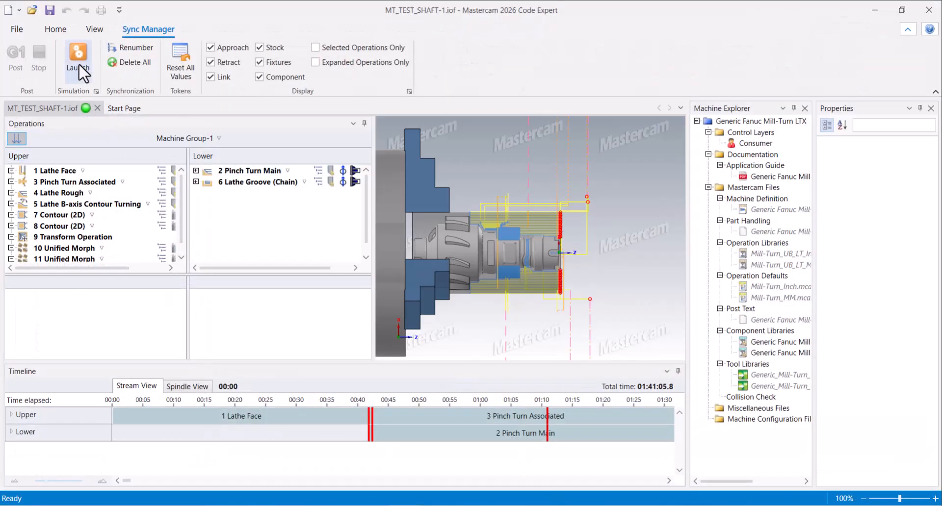
left_click(78, 65)
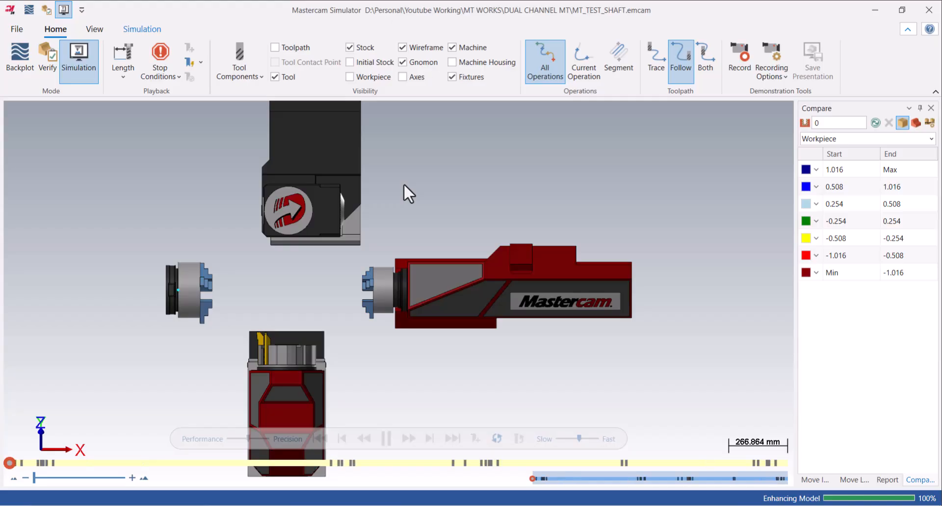
- Show the machine housing in the Mastercam Simulator, set a standard front view of the machine and start the simulation
left_click(490, 63)
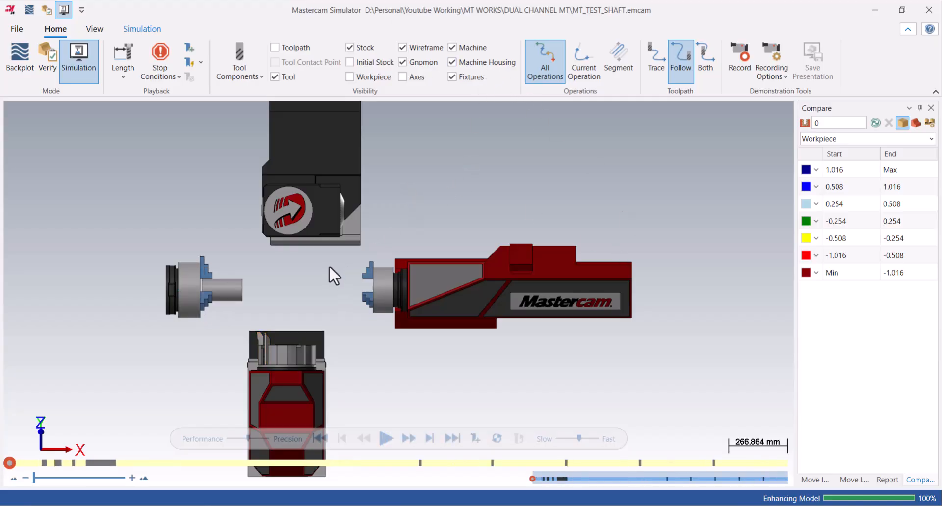
left_click(460, 63)
left_click(460, 63)
scroll(438, 233, "down", 5)
scroll(438, 234, "down", 1)
right_click(599, 213)
left_click(641, 305)
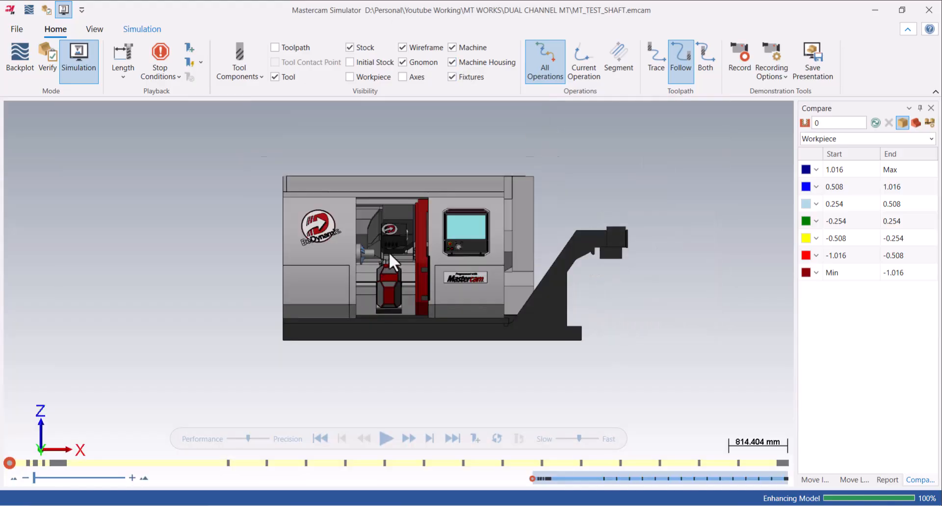
scroll(388, 252, "up", 5)
left_click(386, 439)
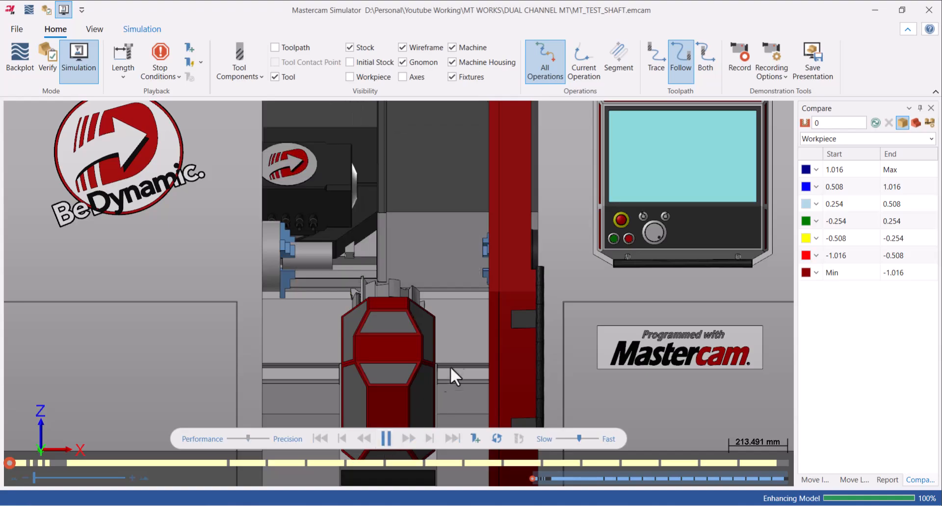
- Adjust the playback speed and examine the tool's machining moves on the shaft up close
middle_click_drag(357, 309, 373, 321)
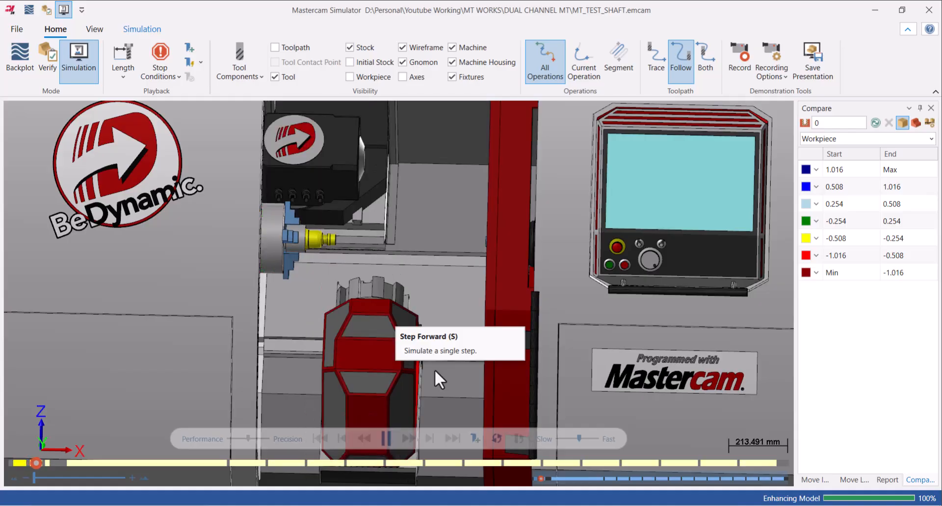
left_click_drag(579, 438, 573, 437)
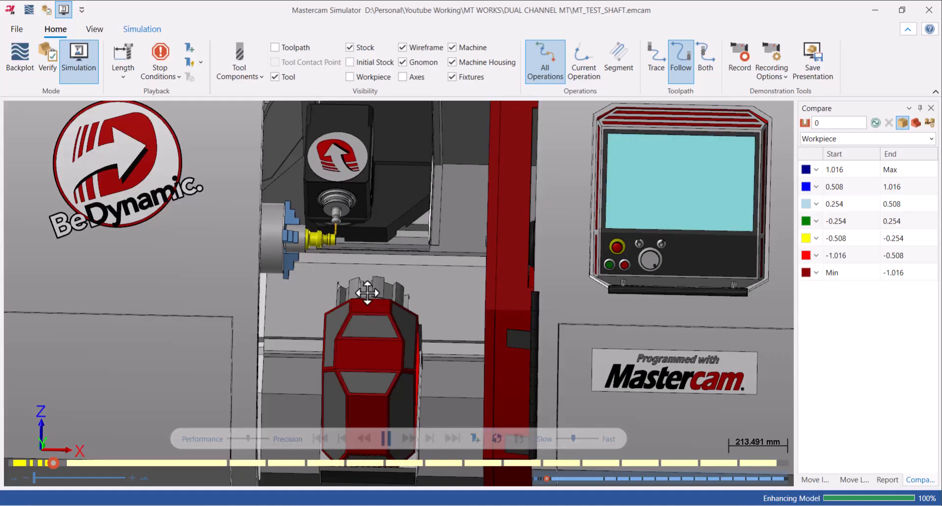
middle_click_drag(371, 293, 362, 301)
scroll(350, 215, "up", 6)
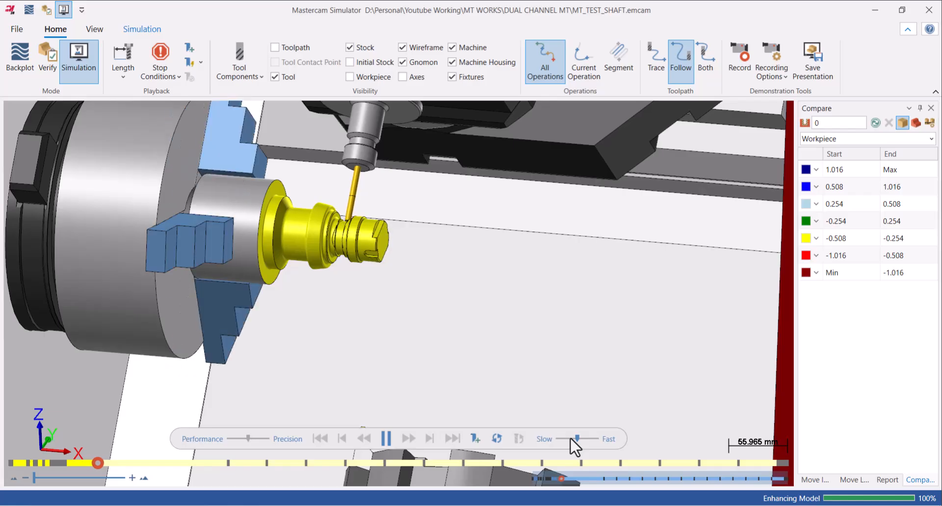
scroll(322, 197, "up", 1)
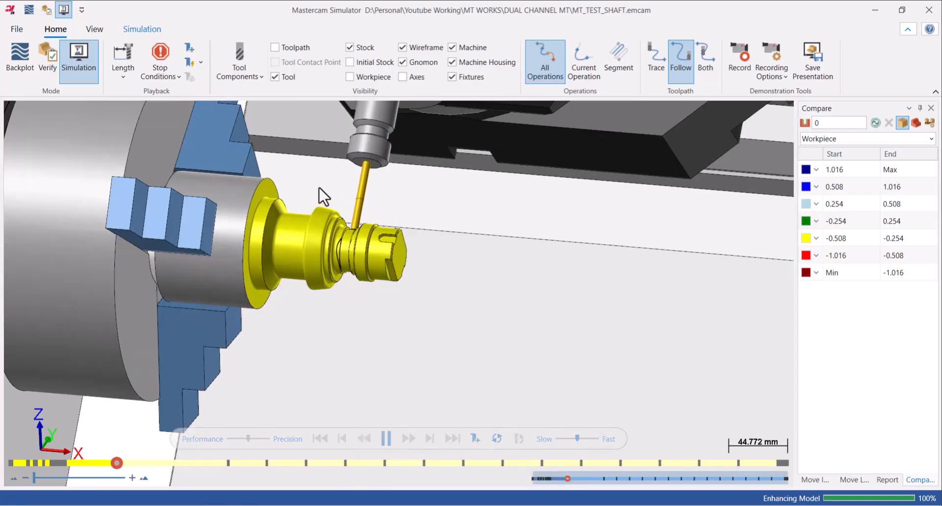
scroll(331, 203, "up", 2)
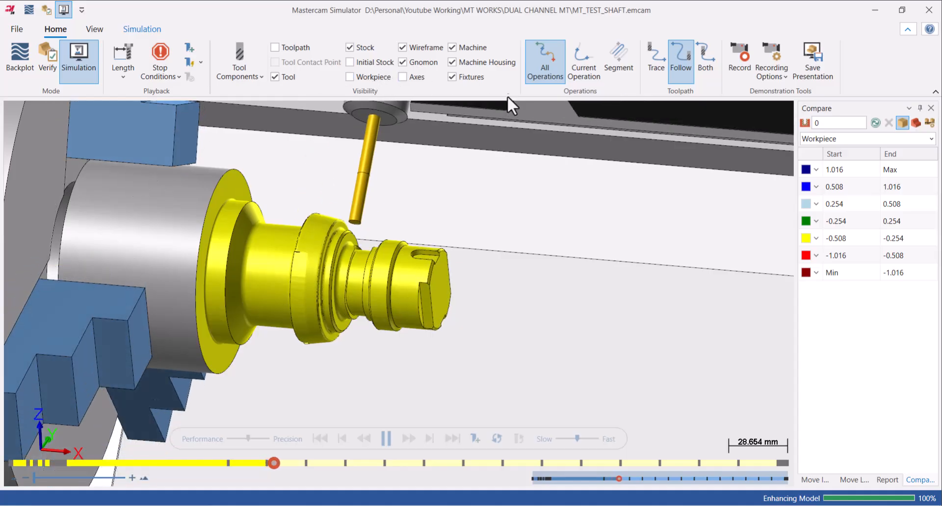
- Hide the machine housing and watch the shaft's patch milling from the end face while varying the playback speed
left_click(480, 64)
middle_click_drag(414, 273, 343, 273)
scroll(444, 230, "up", 3)
middle_click_drag(456, 227, 476, 272)
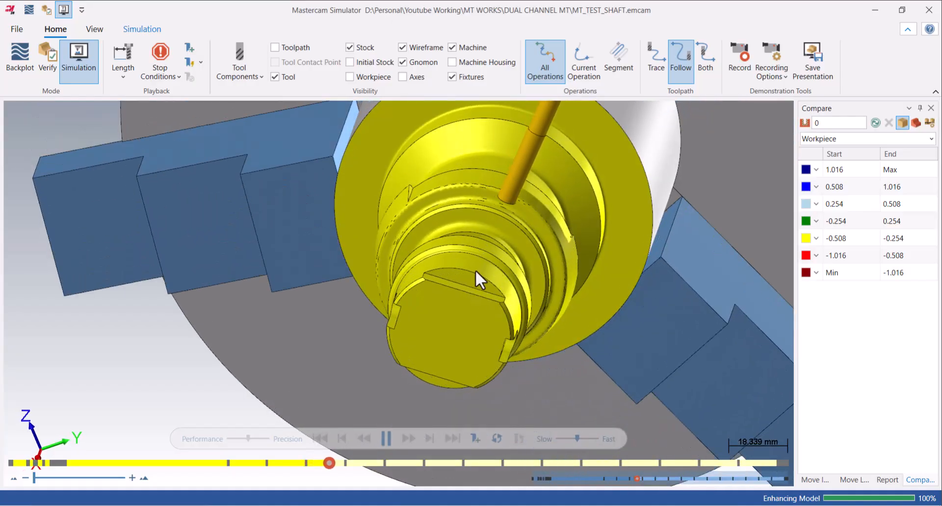
left_click(585, 438)
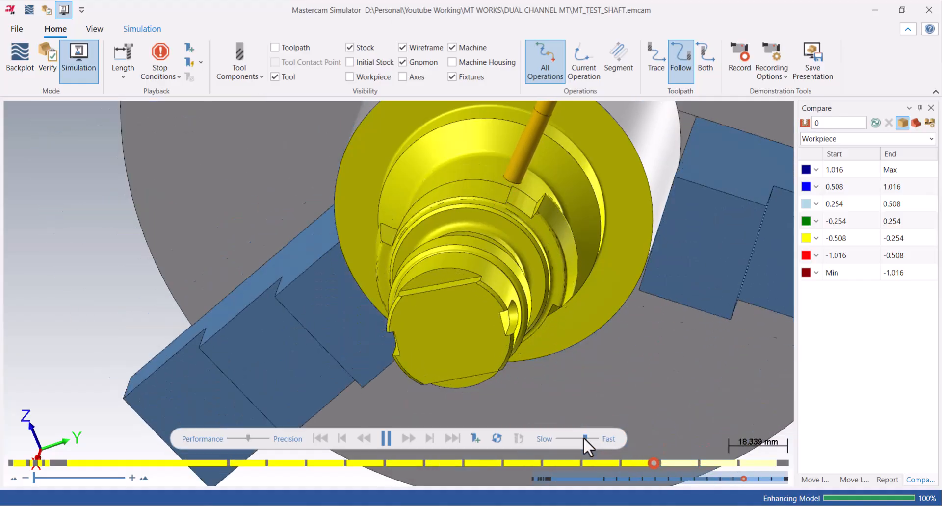
left_click_drag(584, 437, 573, 435)
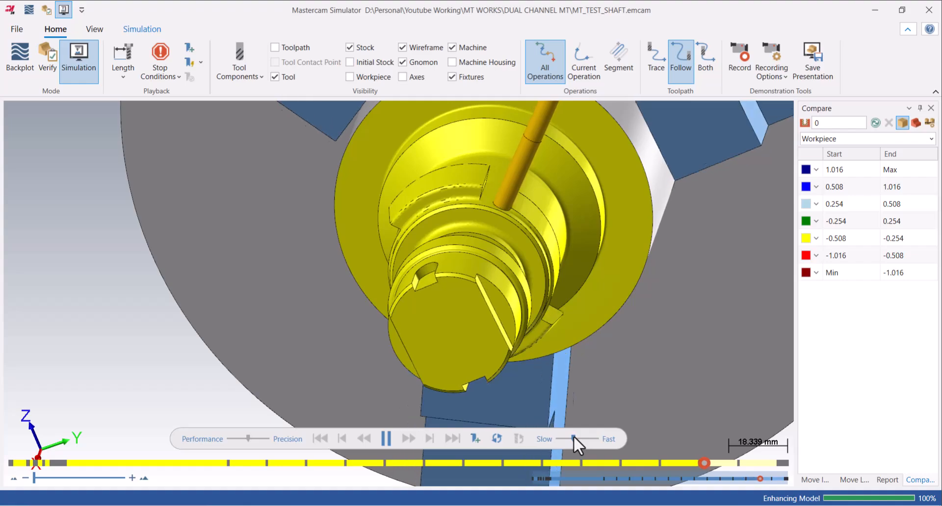
scroll(447, 190, "up", 5)
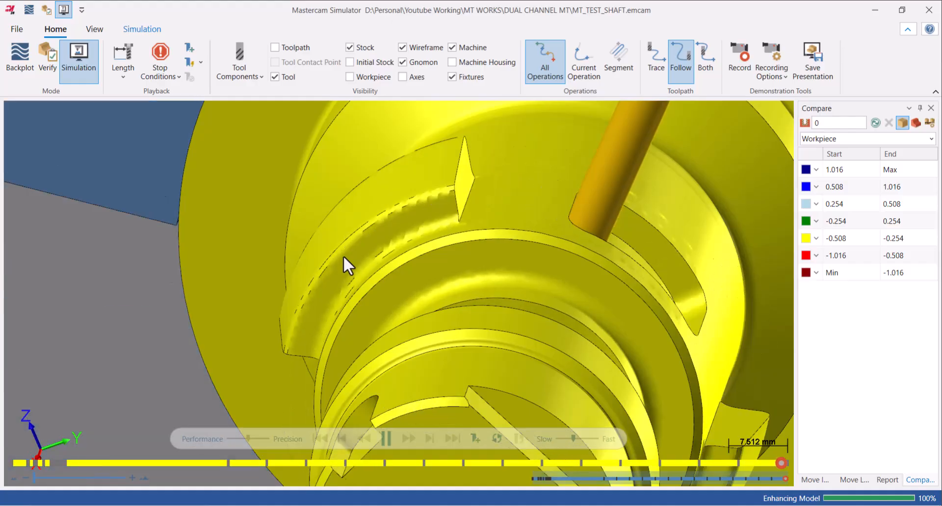
- Inspect the machined stock from several angles, checking the milled patches, pockets and grooves on the shaft
scroll(343, 255, "down", 3)
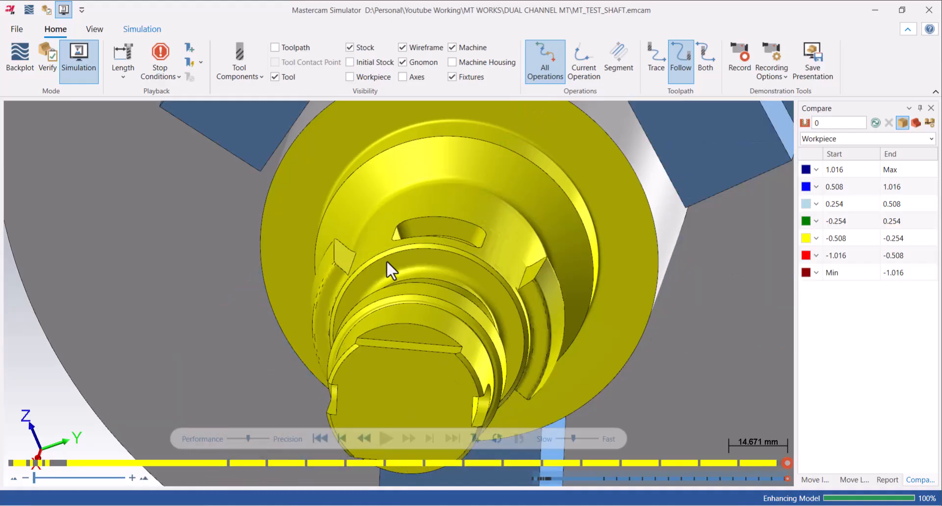
scroll(387, 260, "down", 5)
middle_click_drag(390, 263, 416, 252)
middle_click_drag(449, 254, 435, 260)
scroll(382, 281, "up", 2)
middle_click_drag(382, 280, 436, 190)
scroll(385, 288, "up", 7)
scroll(399, 271, "down", 4)
scroll(420, 223, "up", 2)
scroll(422, 218, "down", 3)
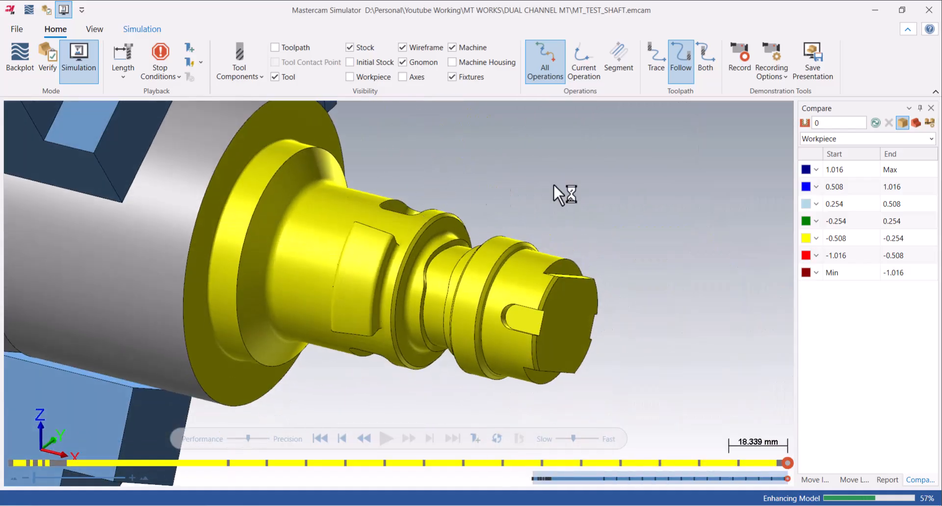
- Compare the machined stock with the workpiece model, examine the deviation colours around the patches, pockets and grooves, and clear the comparison
left_click(876, 122)
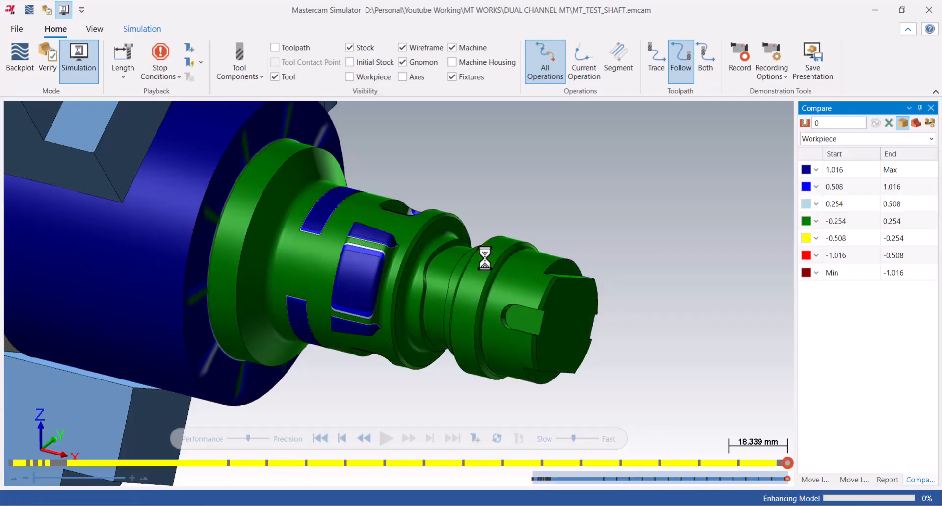
scroll(403, 258, "up", 6)
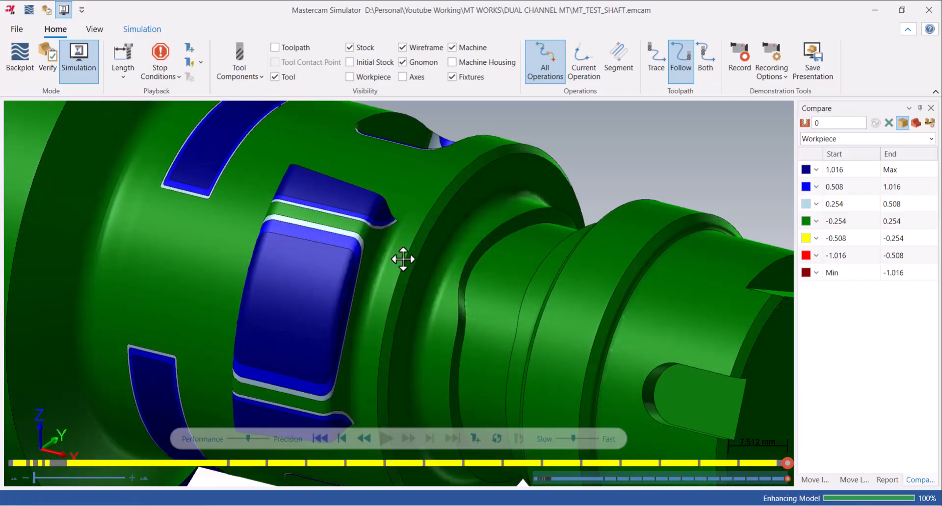
scroll(373, 193, "down", 4)
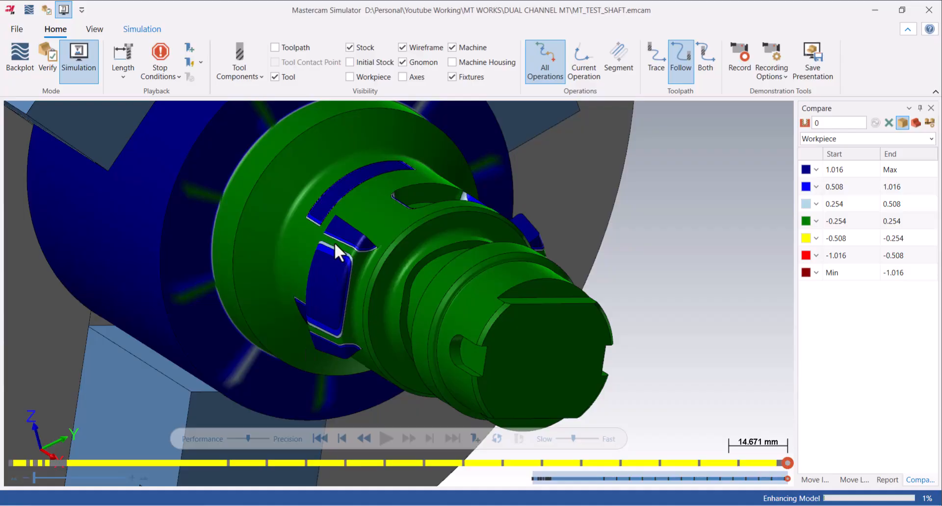
scroll(415, 221, "up", 2)
mouse_move(415, 221)
middle_mouse_down()
mouse_move(392, 238)
mouse_move(420, 231)
middle_mouse_up()
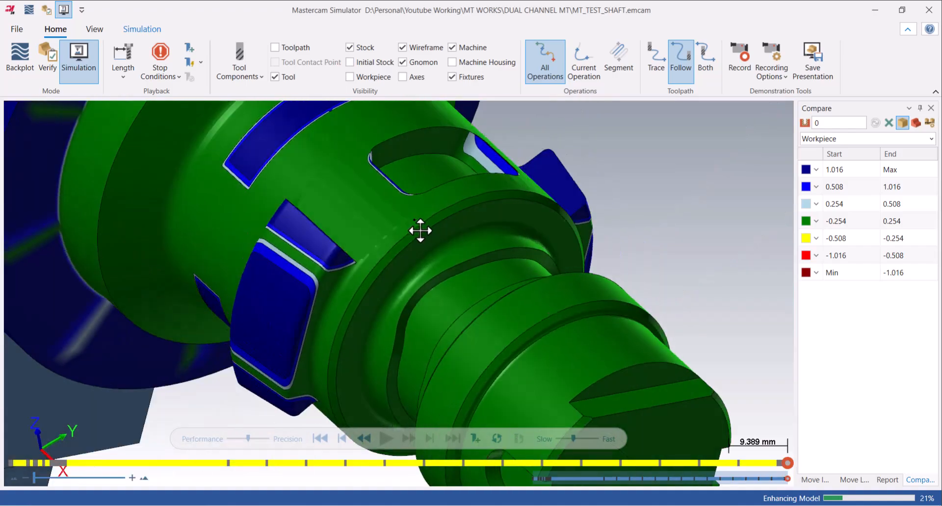
scroll(422, 230, "down", 2)
scroll(414, 231, "up", 1)
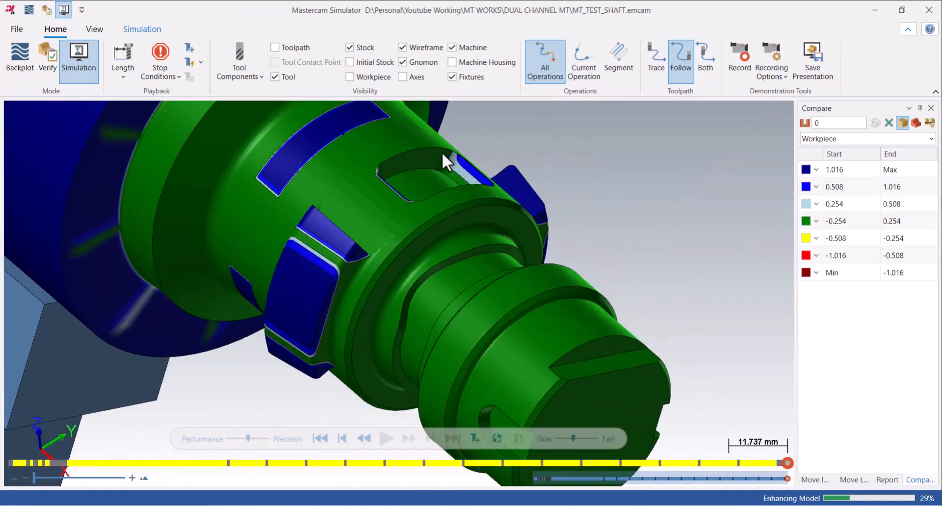
middle_click_drag(398, 221, 415, 272)
scroll(402, 196, "down", 4)
scroll(422, 245, "down", 1)
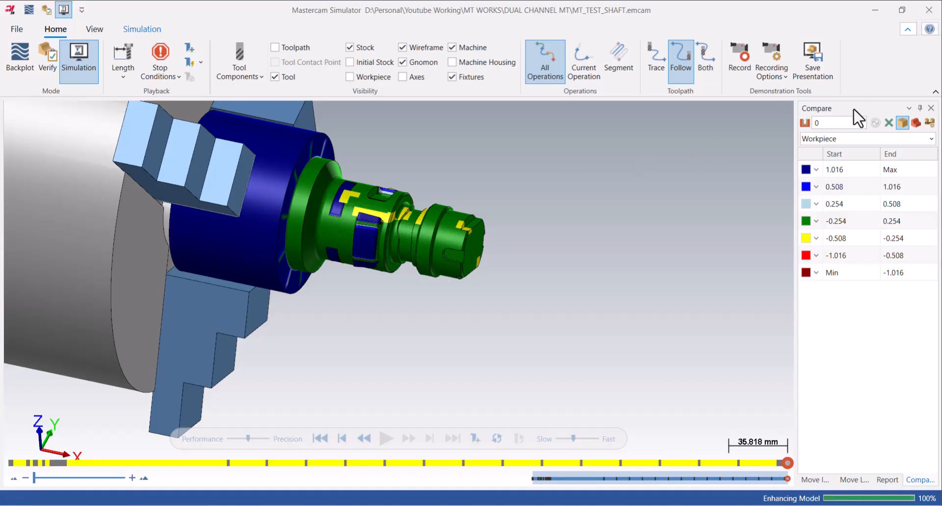
left_click(889, 123)
middle_click_drag(507, 223, 492, 220)
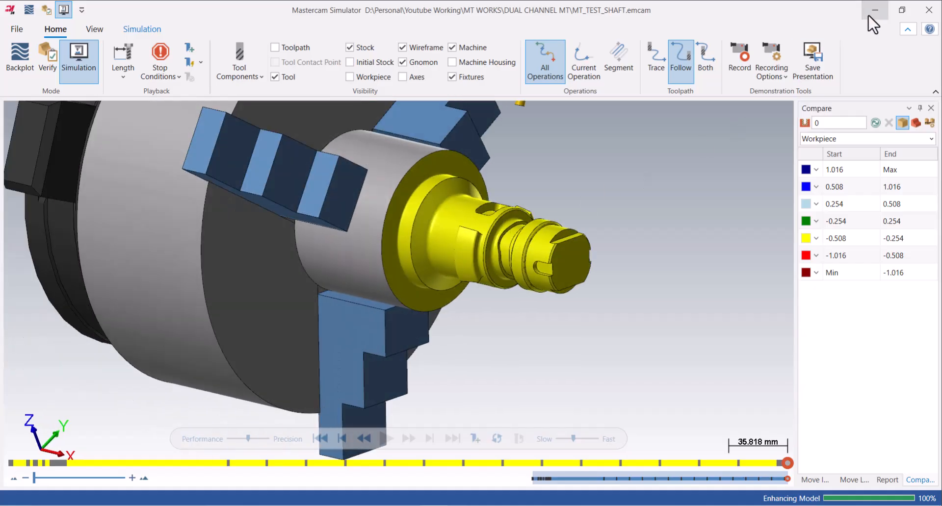
- Close the machine simulation, minimize Code Expert and switch back to the shaft file in Mastercam
left_click(929, 10)
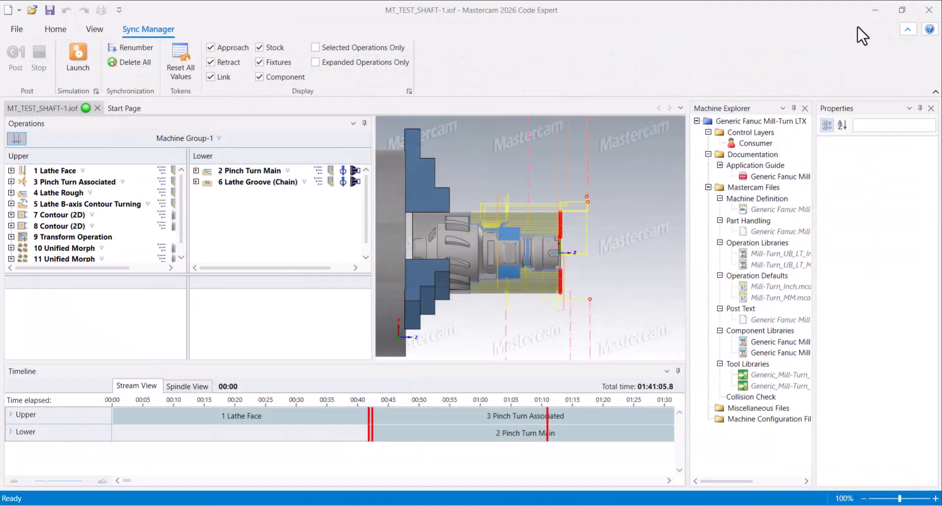
left_click(875, 9)
scroll(361, 232, "down", 2)
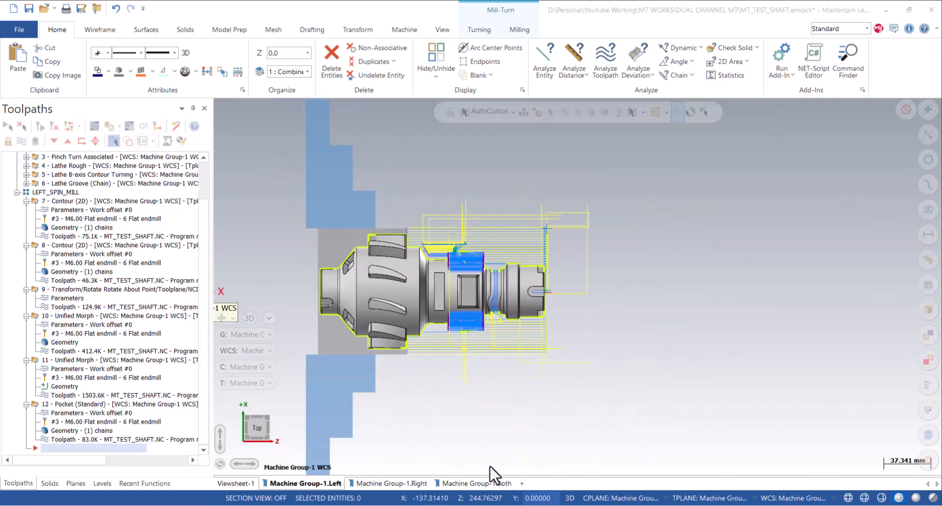
- Show the shaft setup on both spindles together and hide the displayed toolpaths
left_click(478, 483)
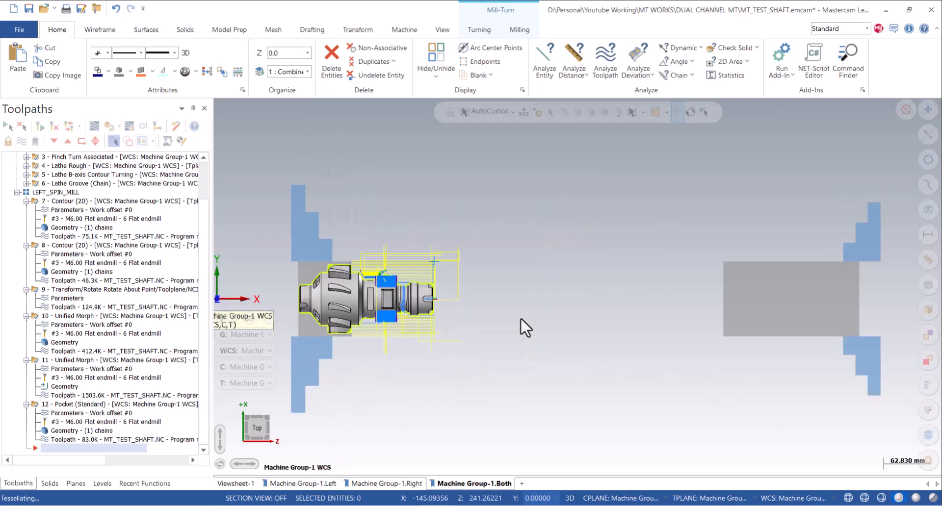
scroll(480, 366, "up", 1)
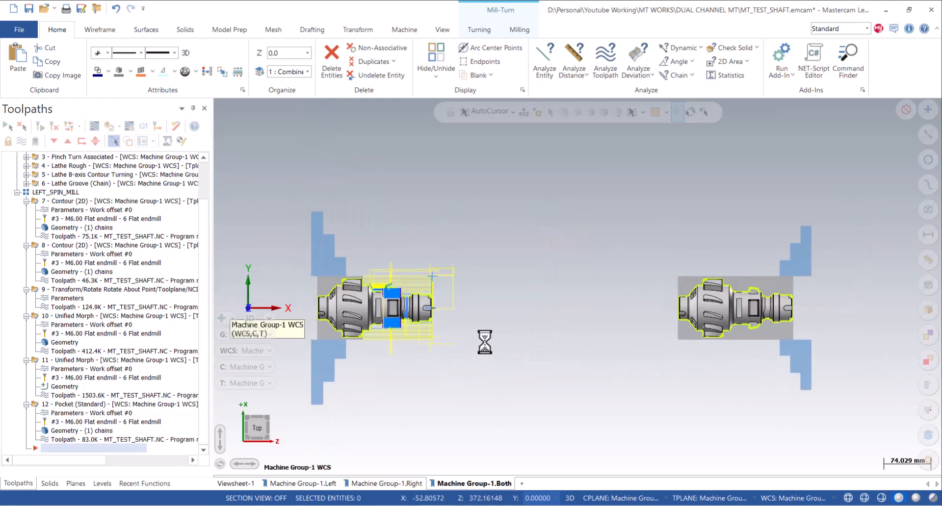
left_click(21, 141)
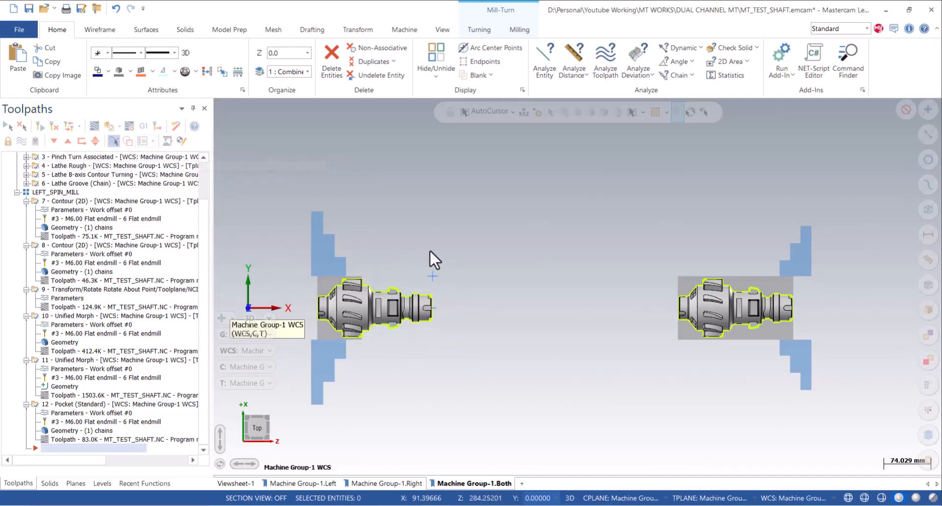